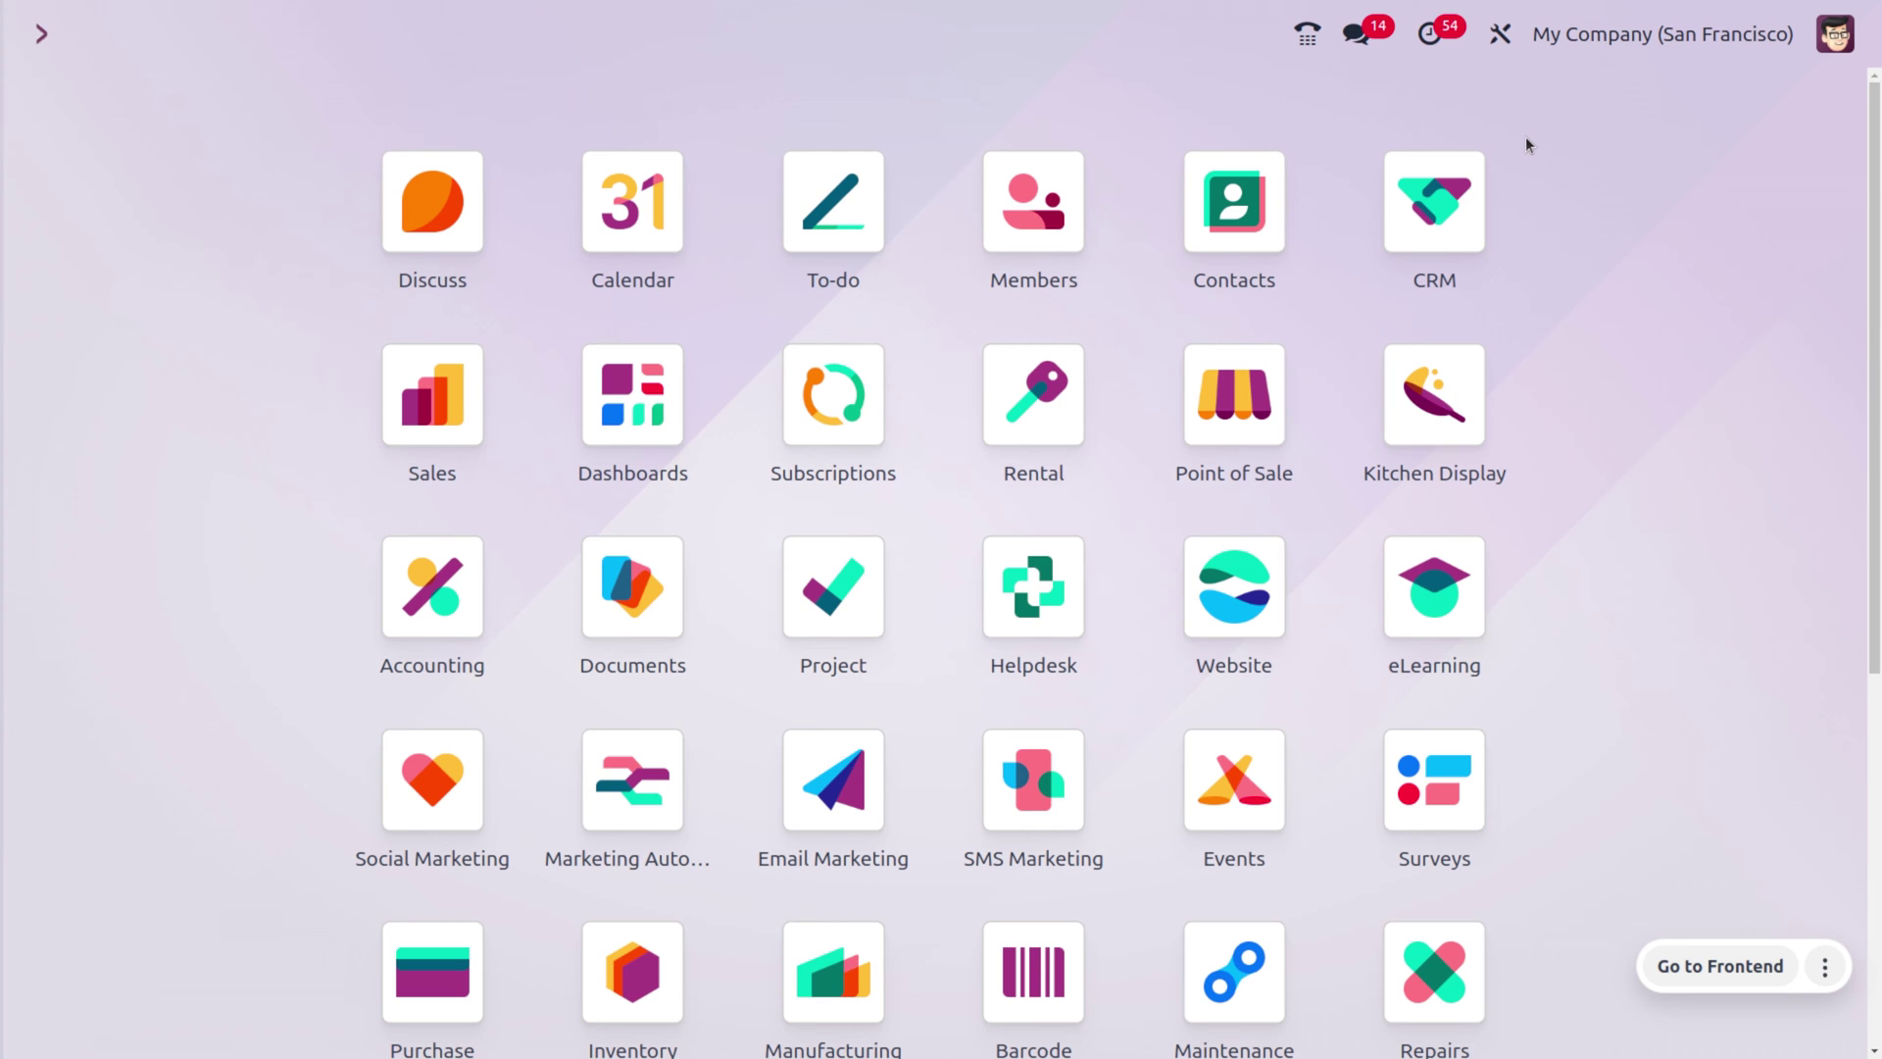
# Open the Fleet app and look through the stages of the vehicle board.
pyautogui.write('fle')
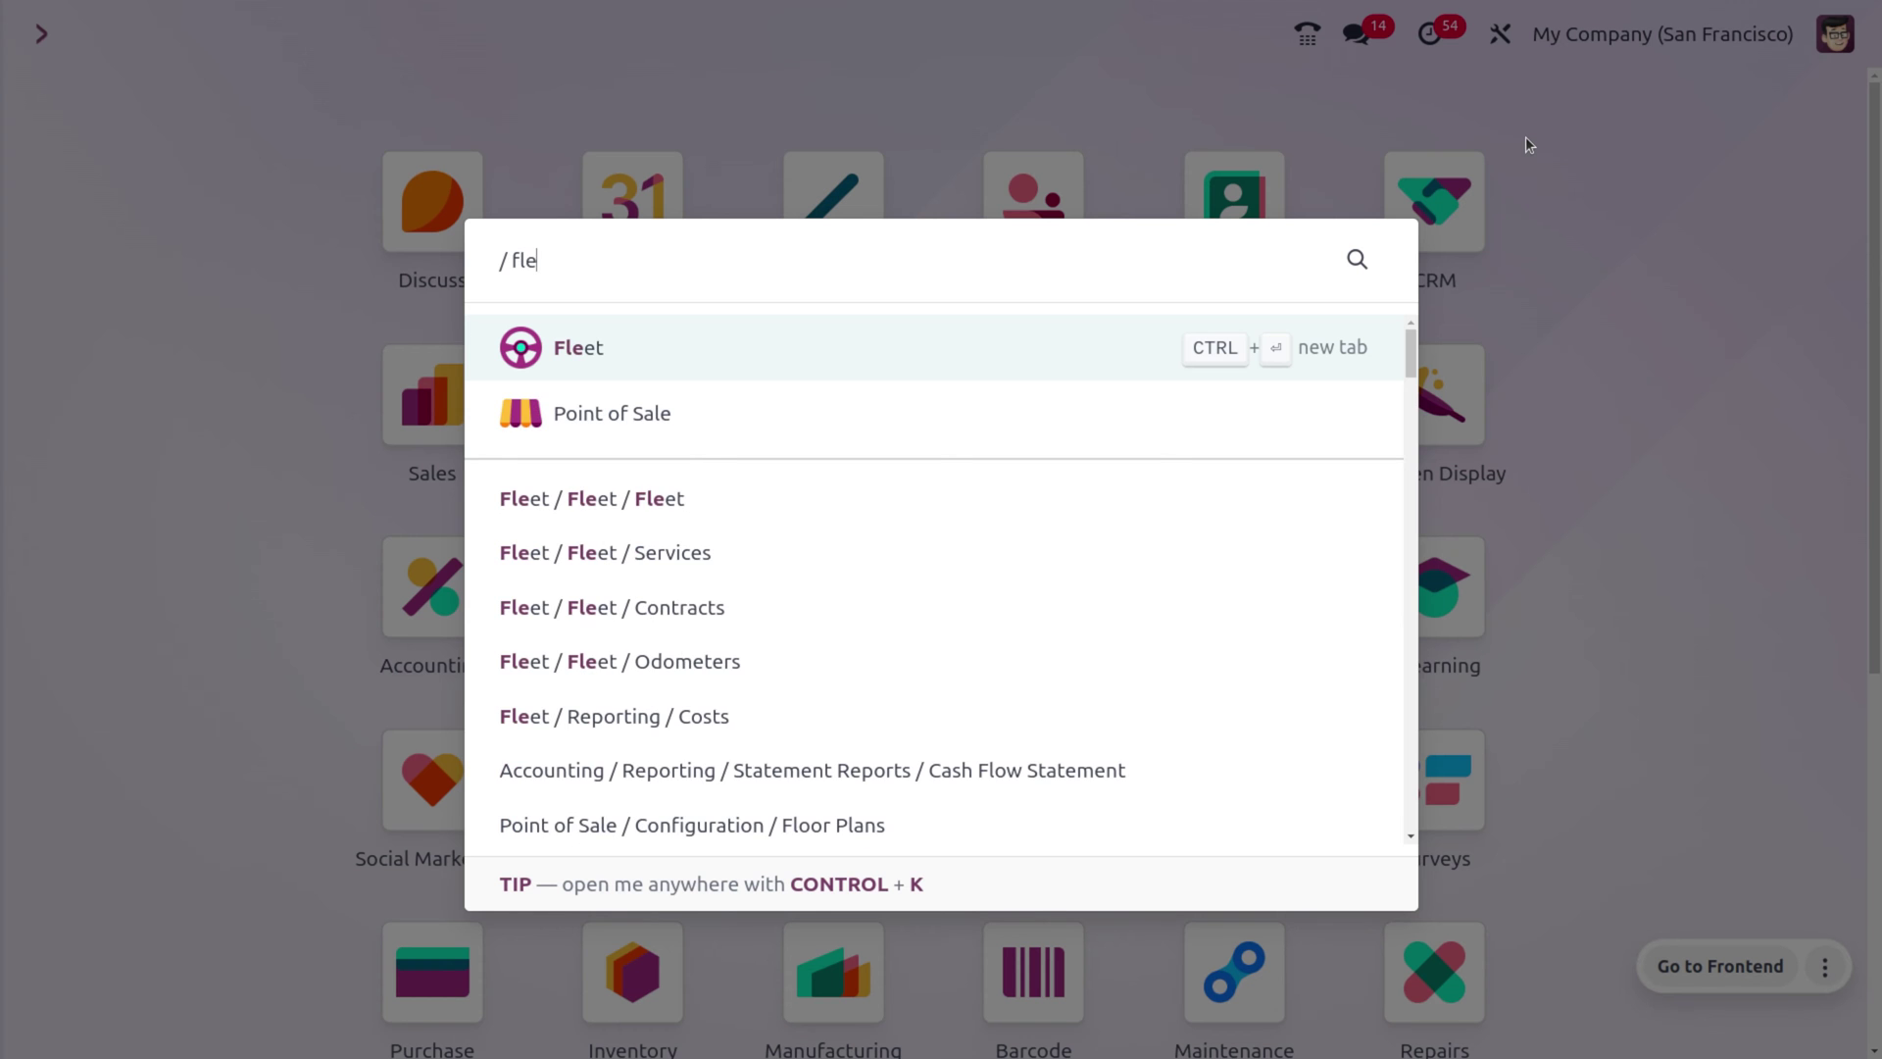
pyautogui.press('Return')
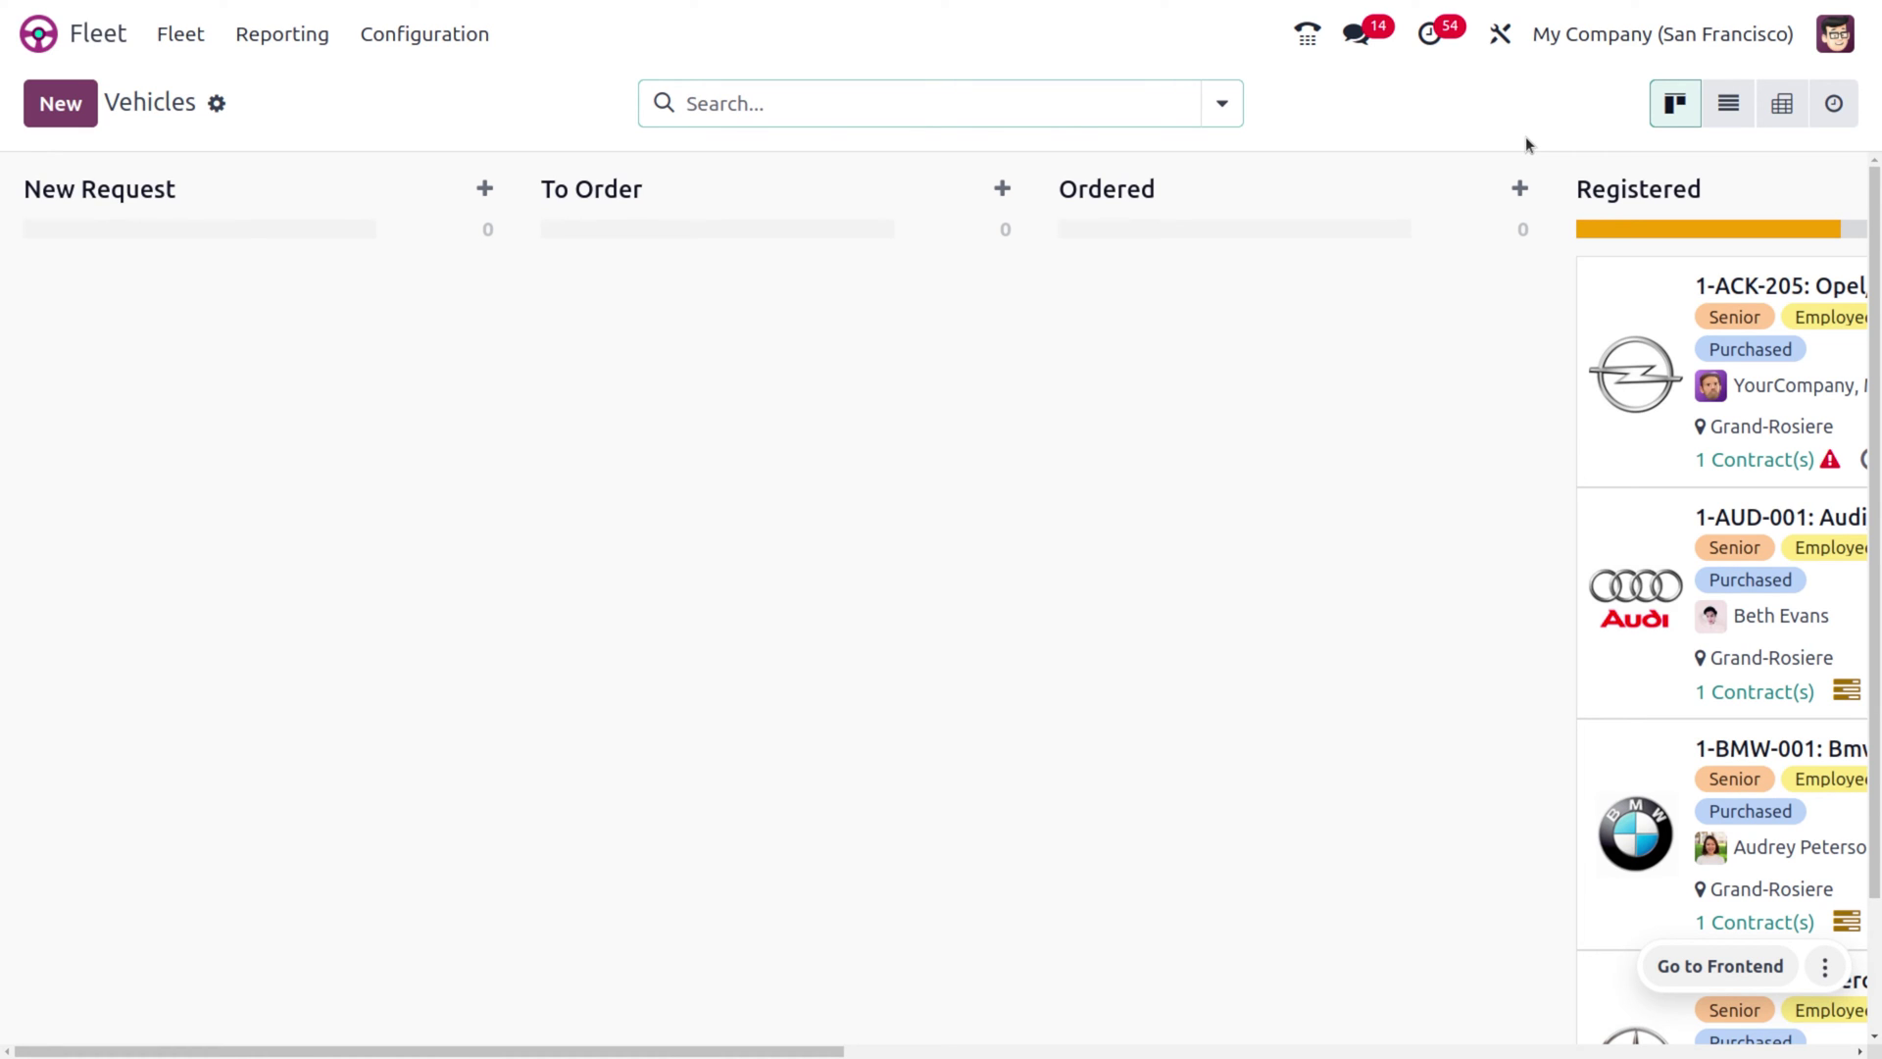
pyautogui.hscroll(5, 1657, 476)
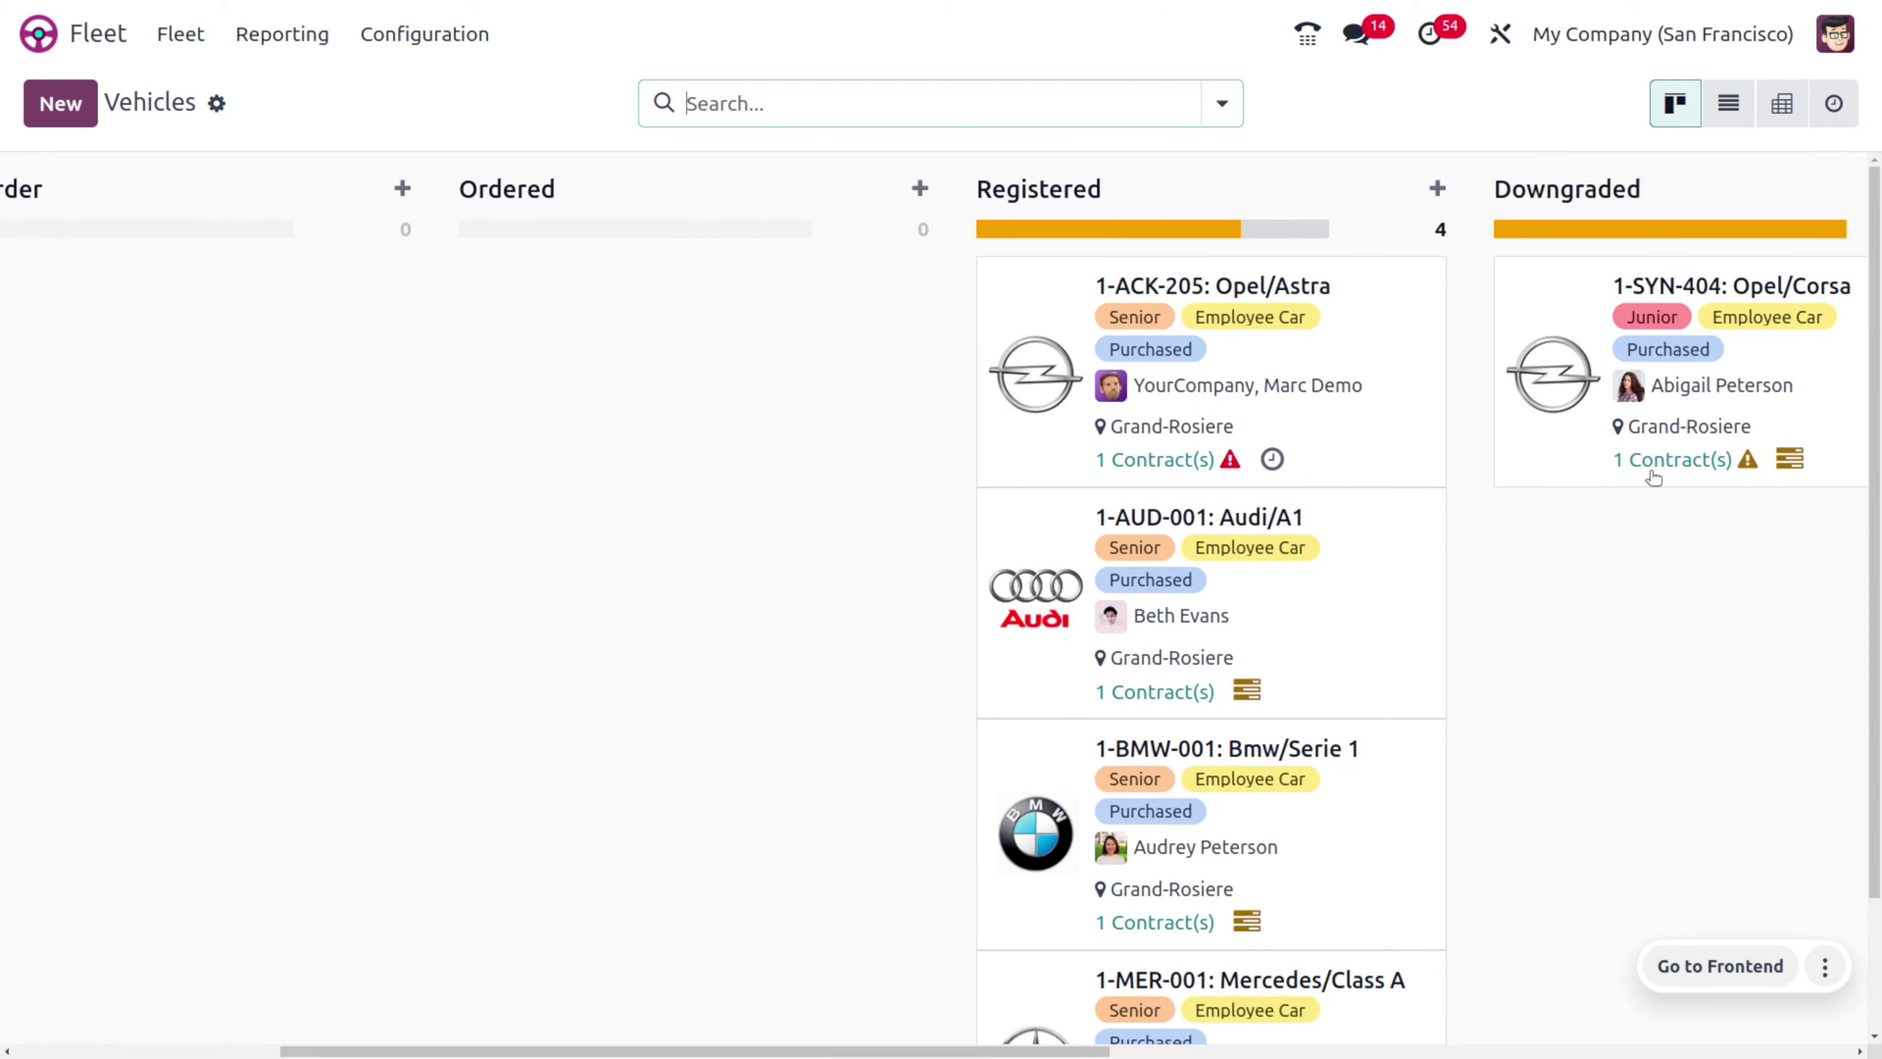
pyautogui.hscroll(-5, 1654, 478)
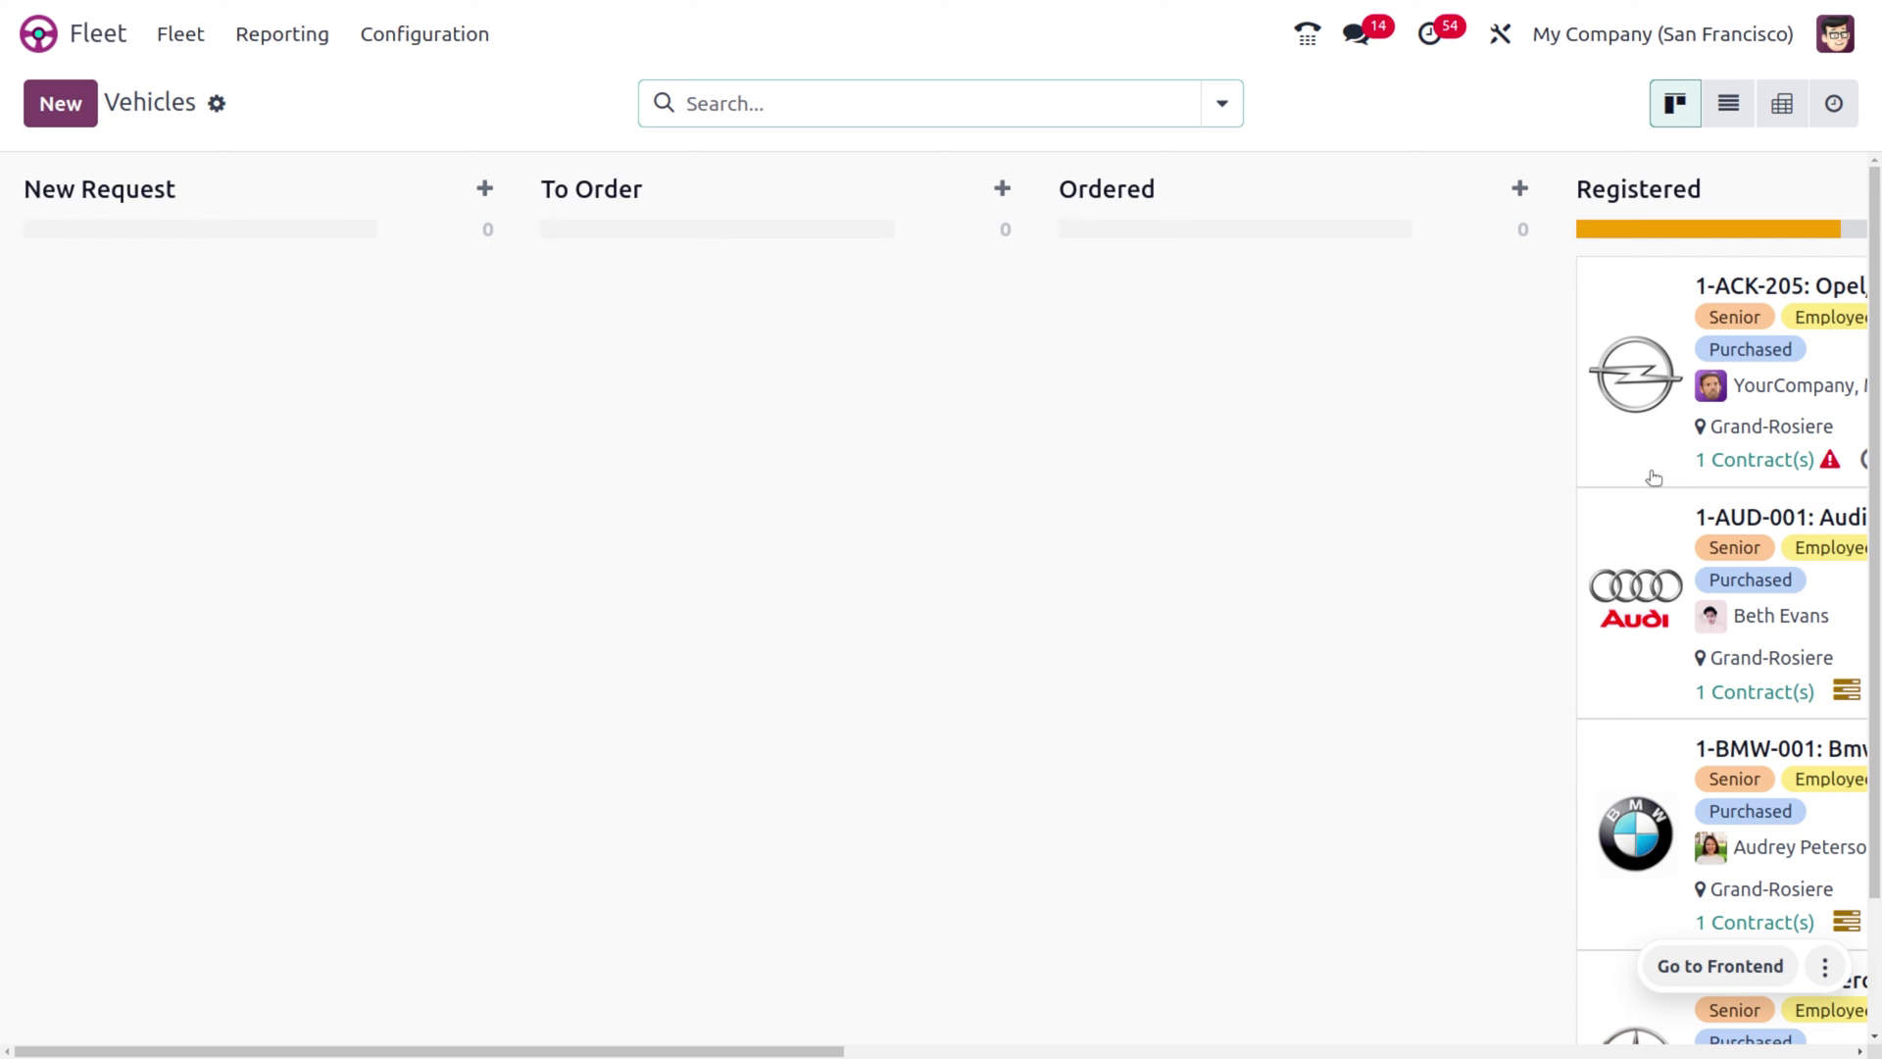
pyautogui.hscroll(5, 1654, 477)
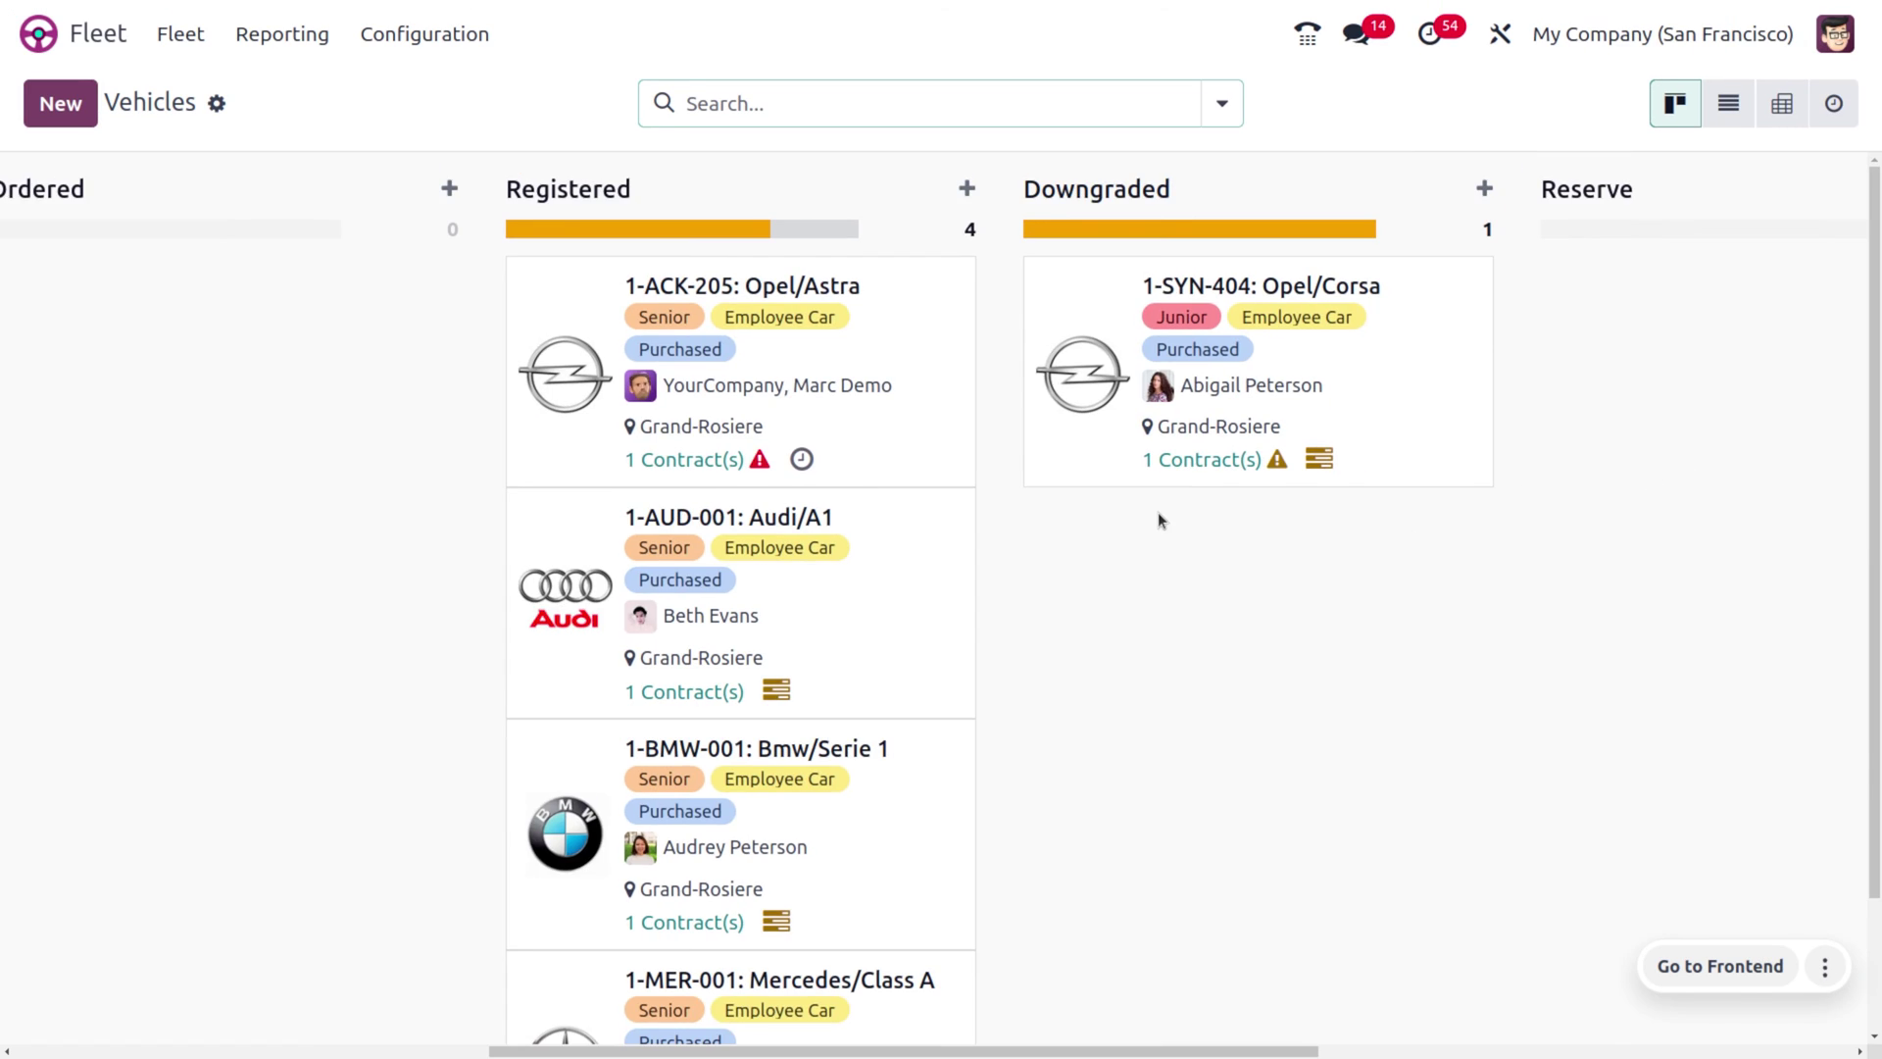
pyautogui.hscroll(-5, 1157, 519)
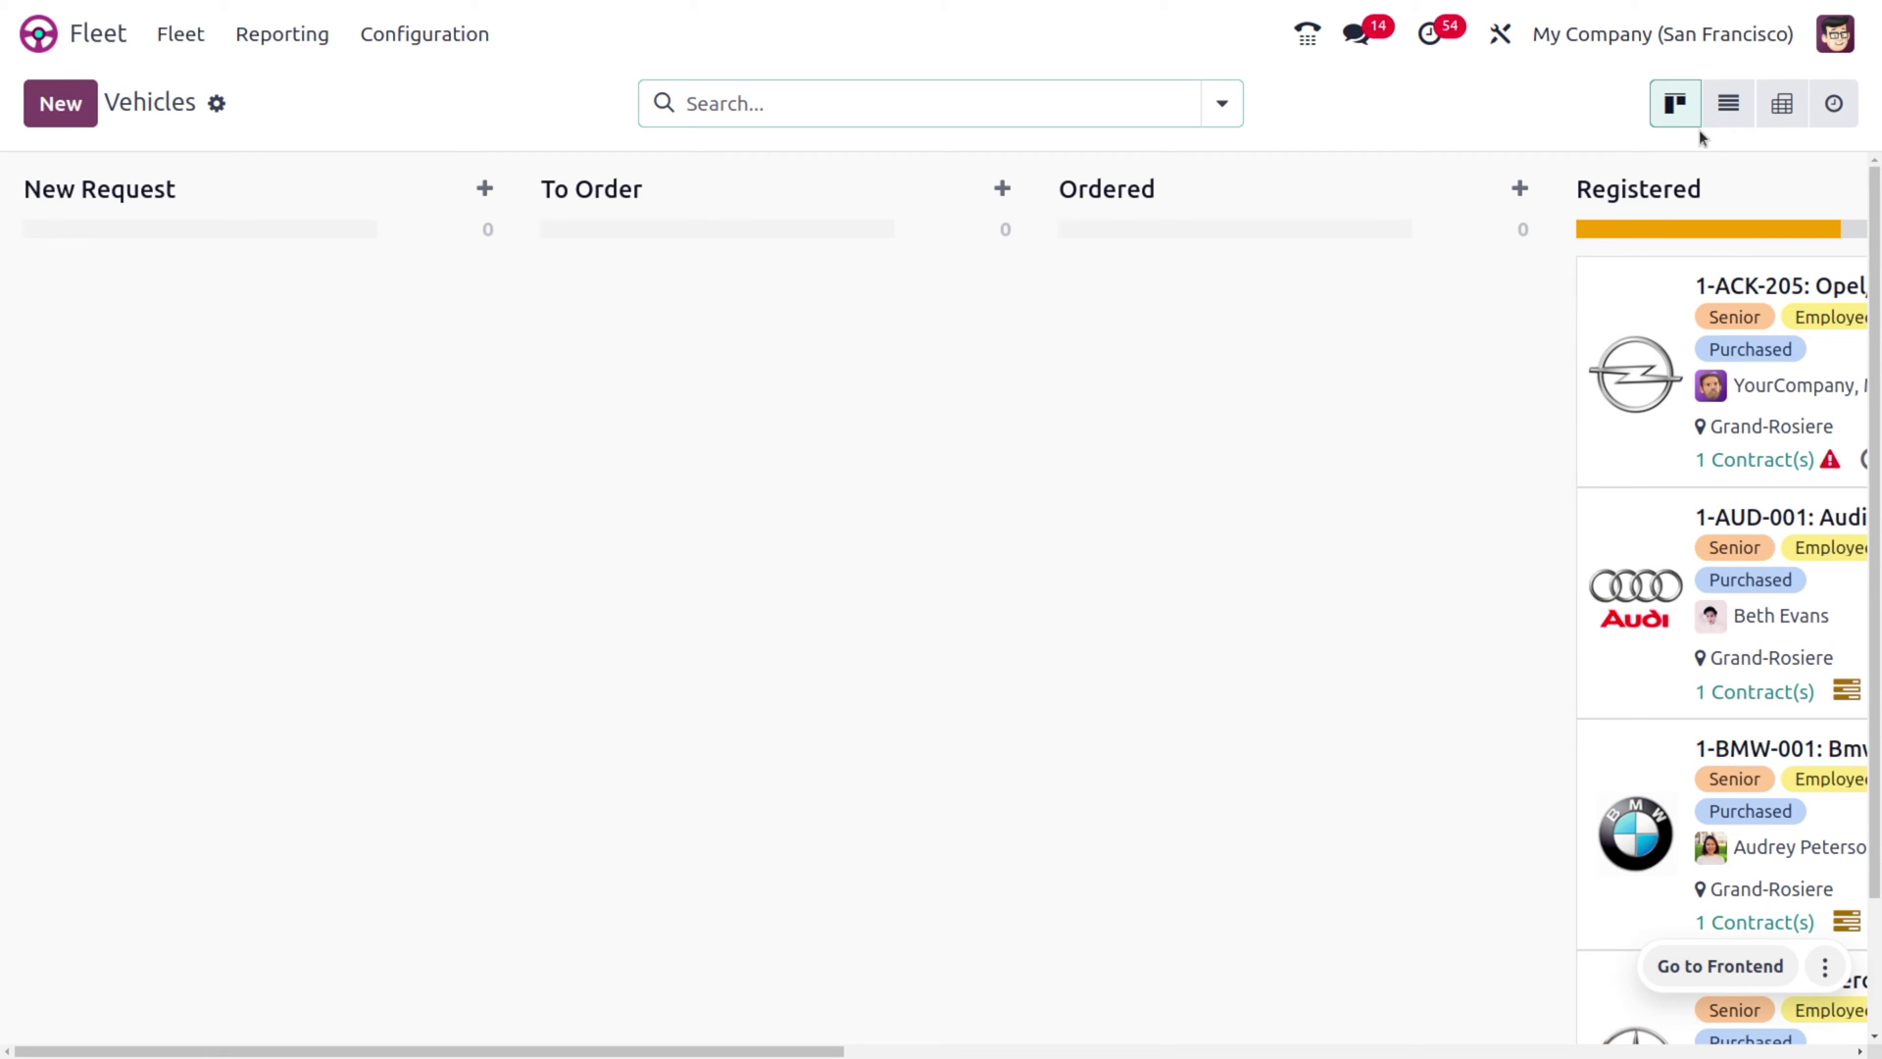
# View the vehicles as a list, as a pivot table and as an activity overview.
pyautogui.click(1727, 117)
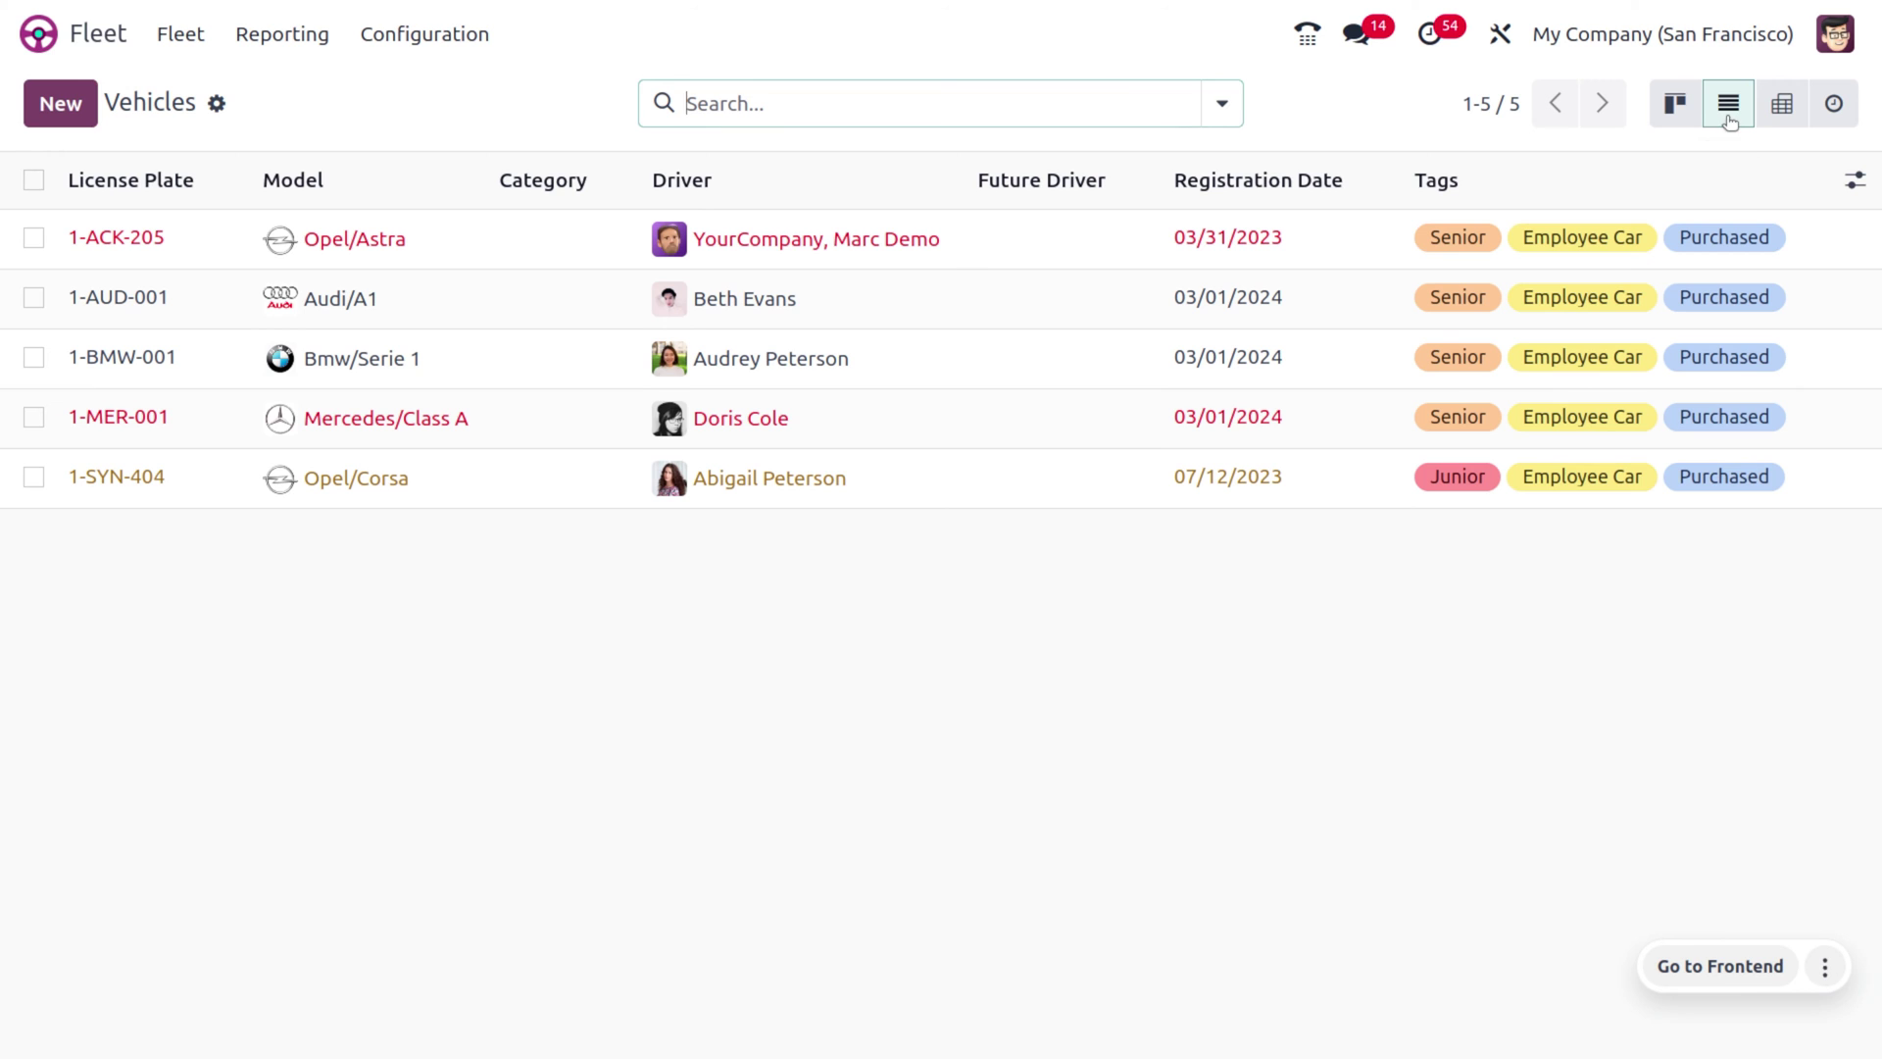
pyautogui.click(1774, 110)
pyautogui.click(1832, 113)
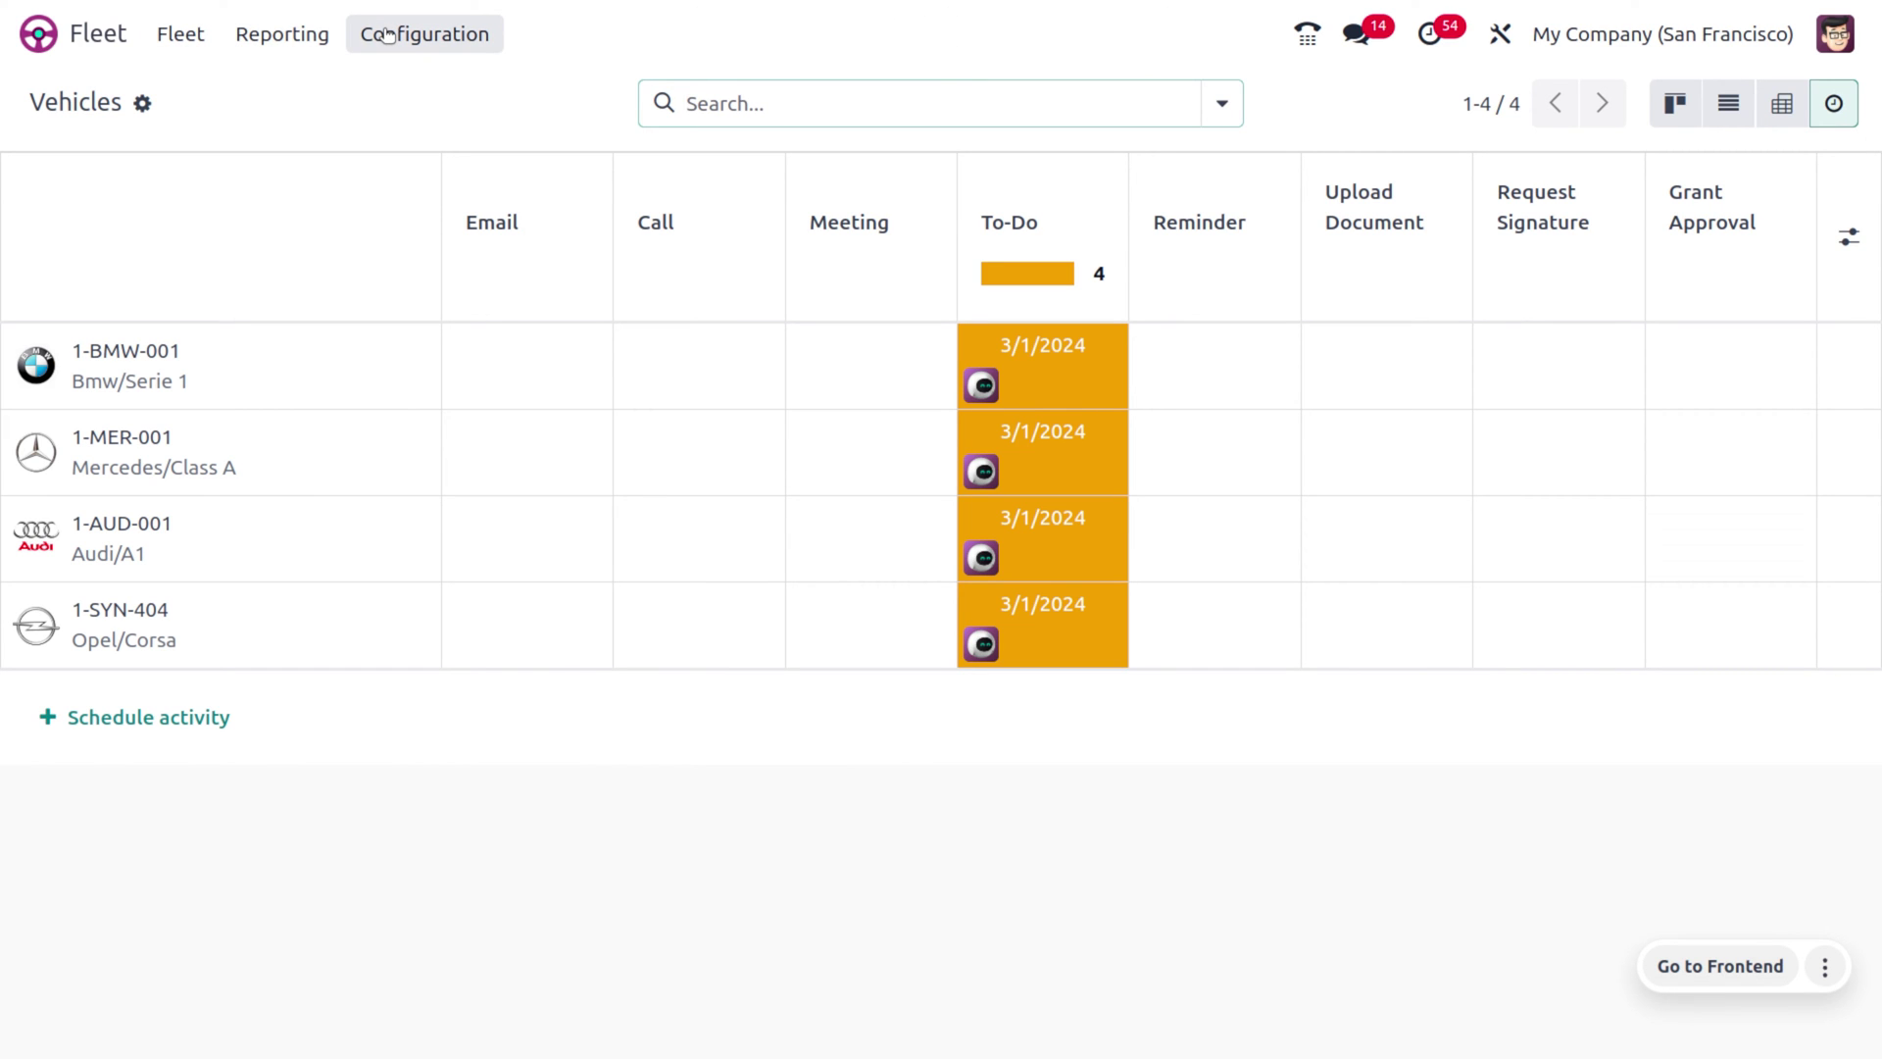
# Open the Fleet settings and examine the End Date Contract Alert and New Vehicle Request options.
pyautogui.click(388, 36)
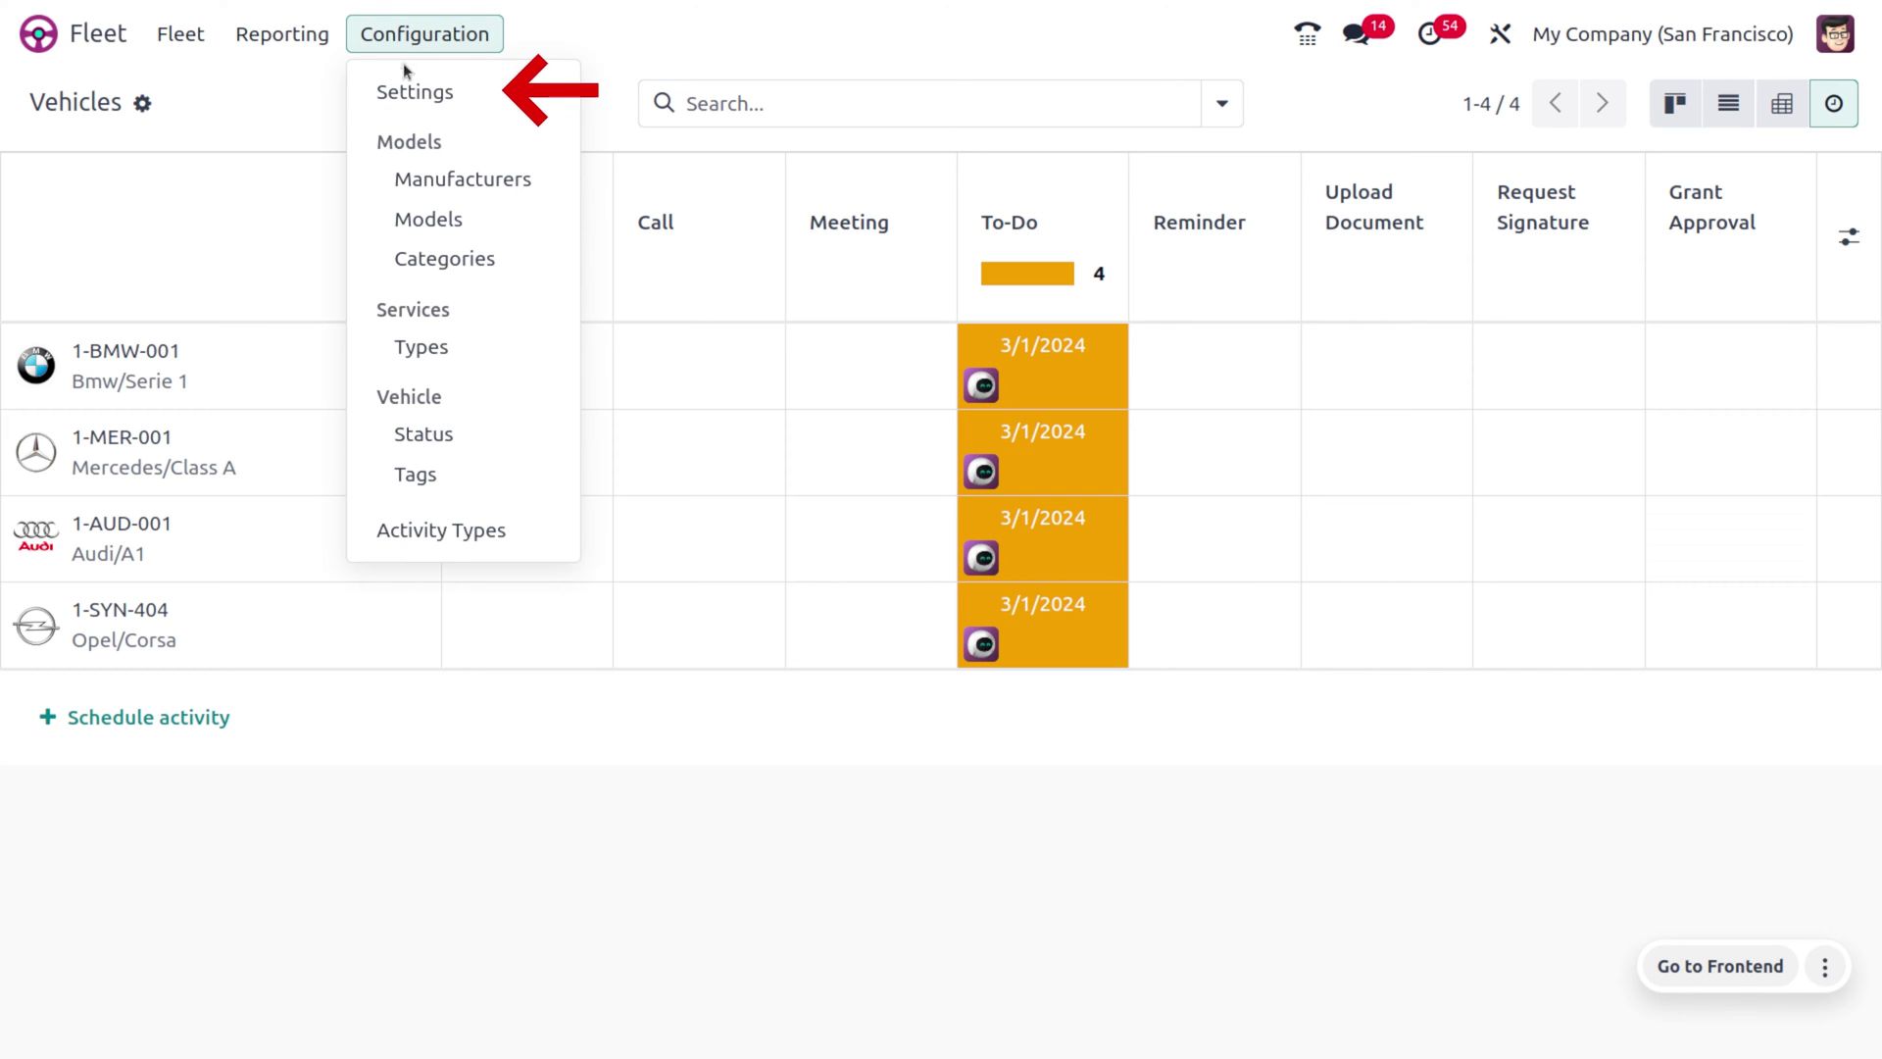
pyautogui.click(449, 96)
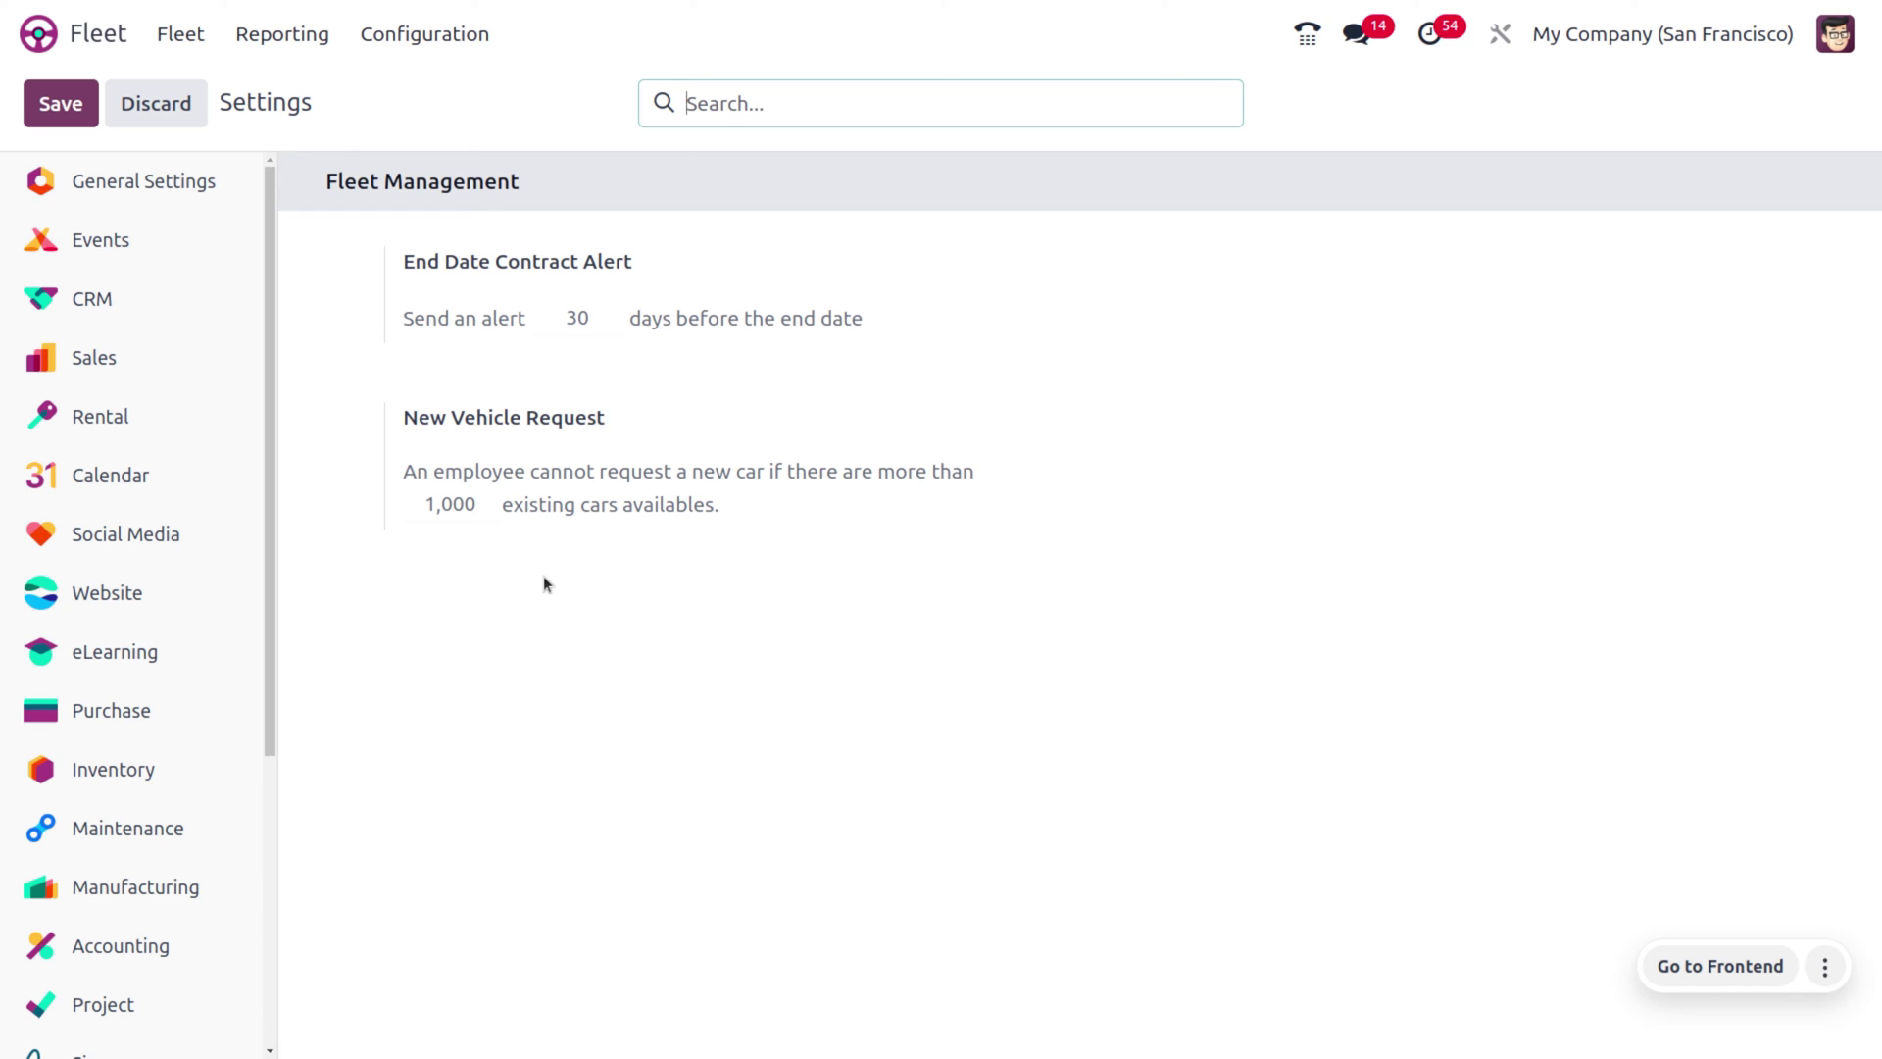
pyautogui.doubleClick(578, 316)
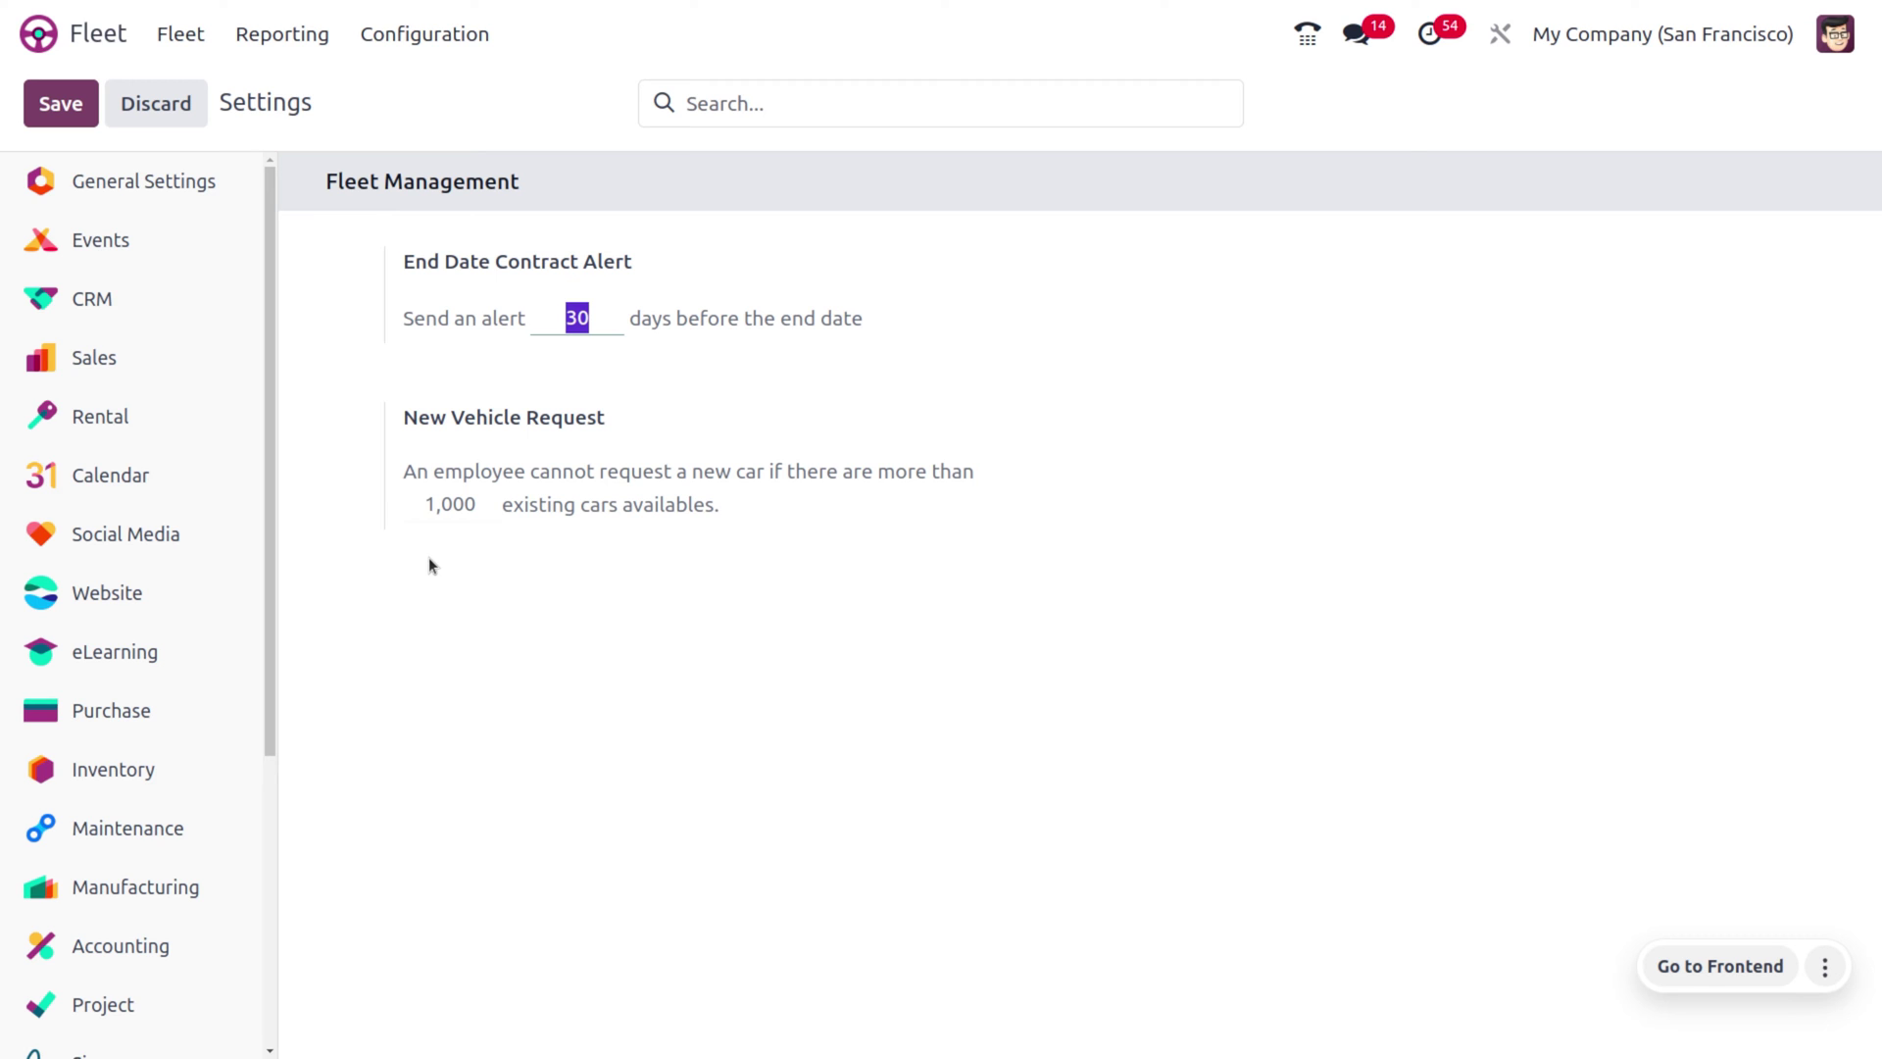
# Open the vehicle manufacturers and browse them in both the card view and the list view.
pyautogui.click(448, 35)
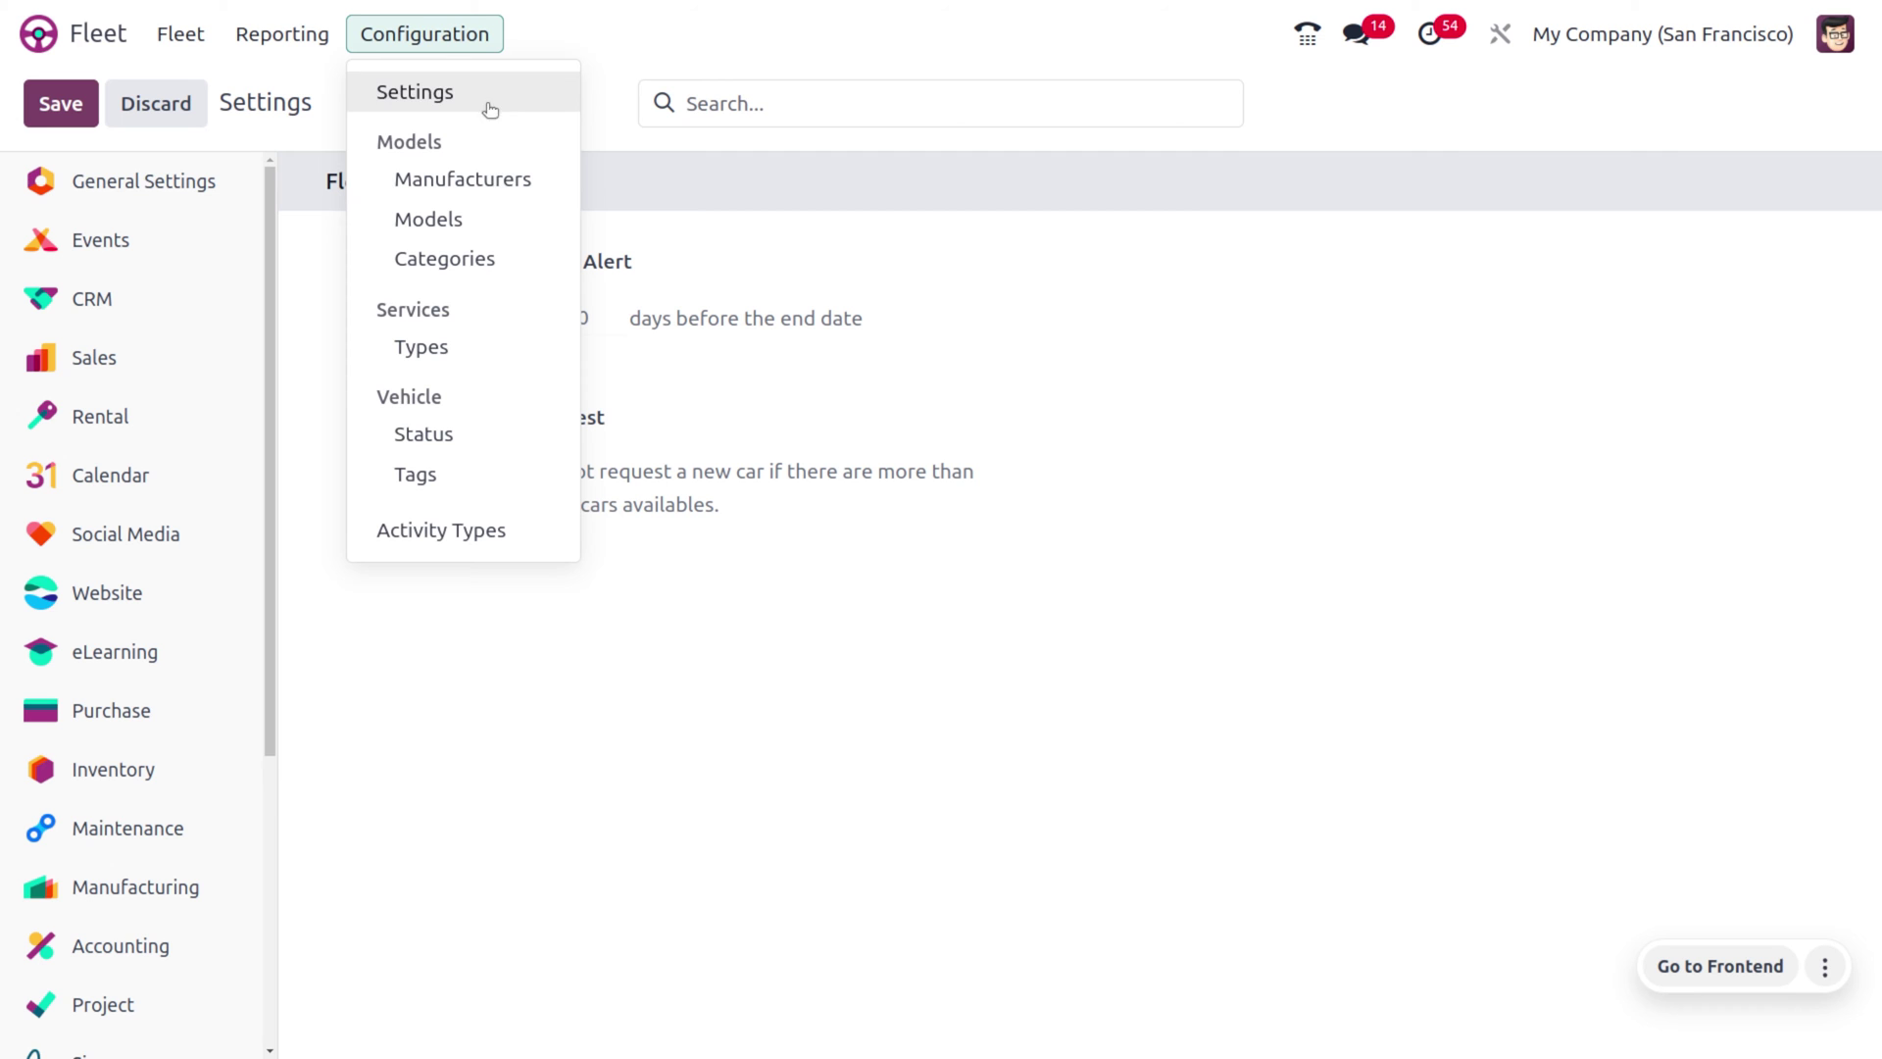
pyautogui.click(499, 180)
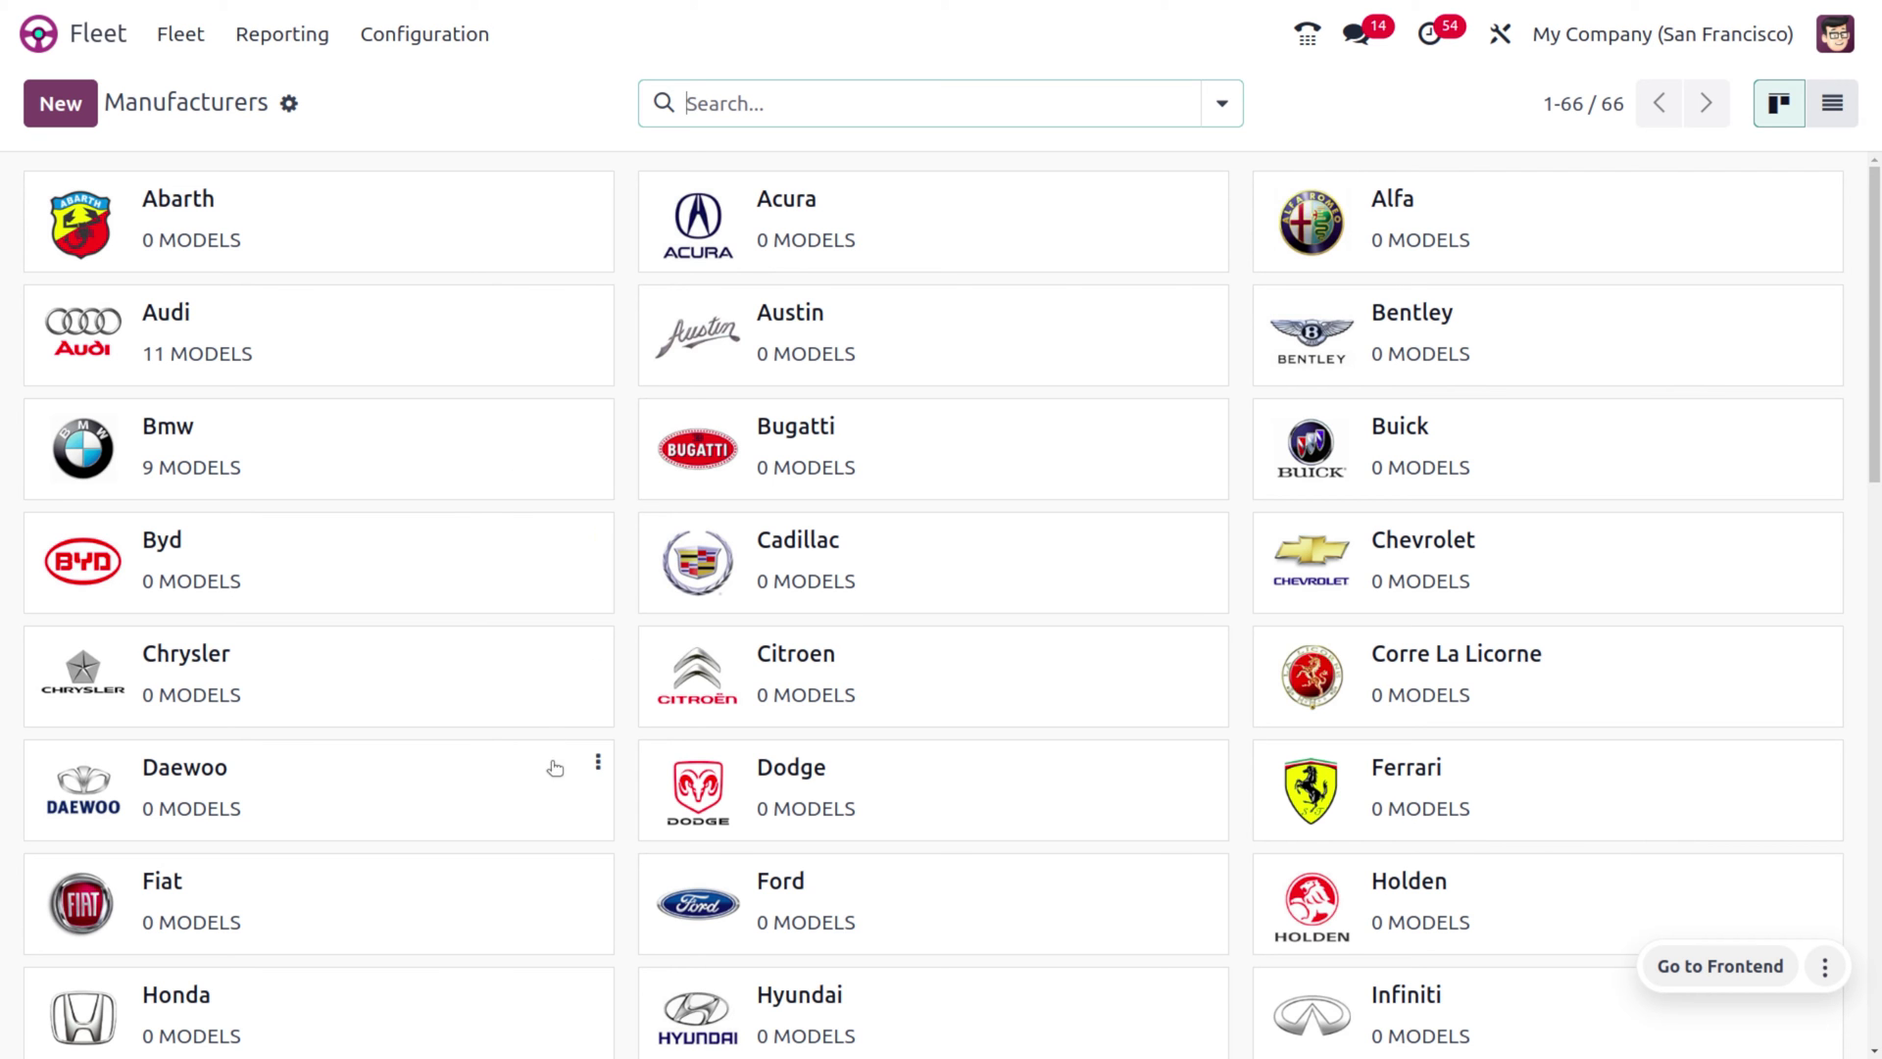
pyautogui.scroll(-10, 555, 778)
pyautogui.scroll(-3, 558, 780)
pyautogui.scroll(15, 559, 778)
pyautogui.click(1819, 108)
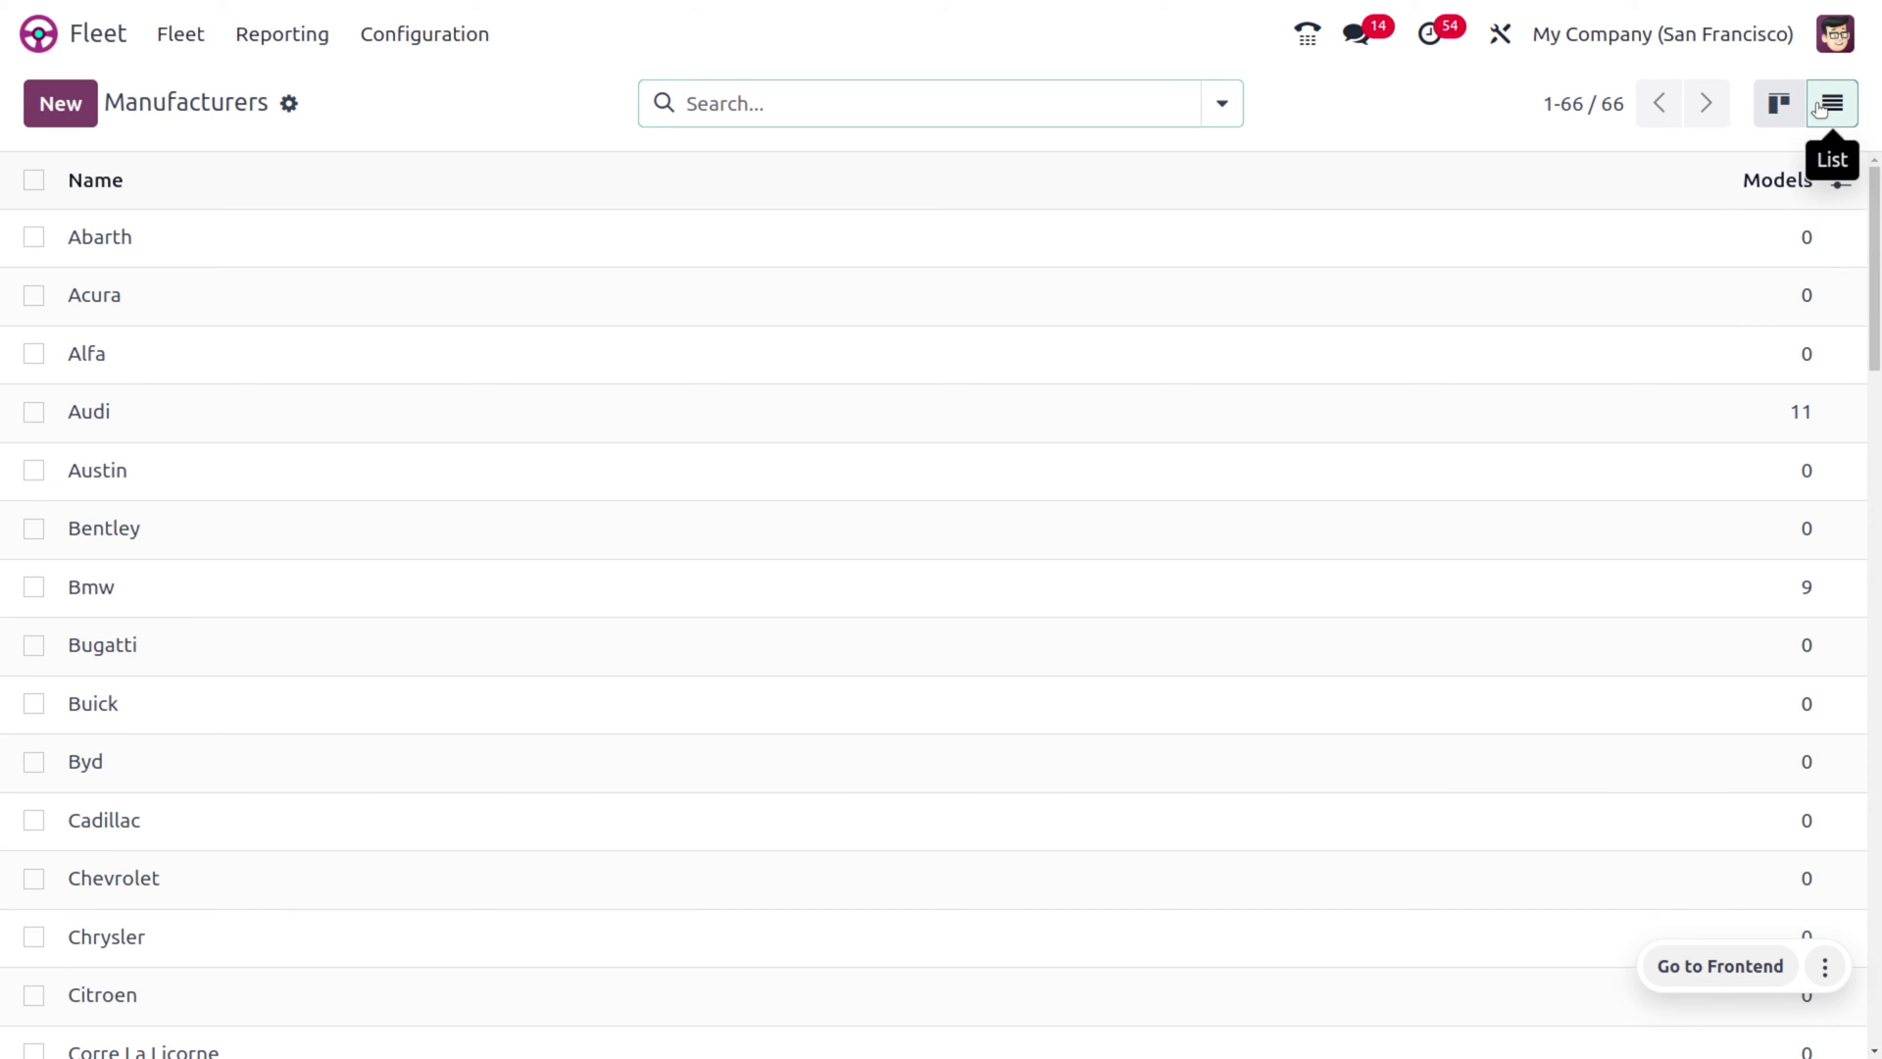
pyautogui.click(1780, 104)
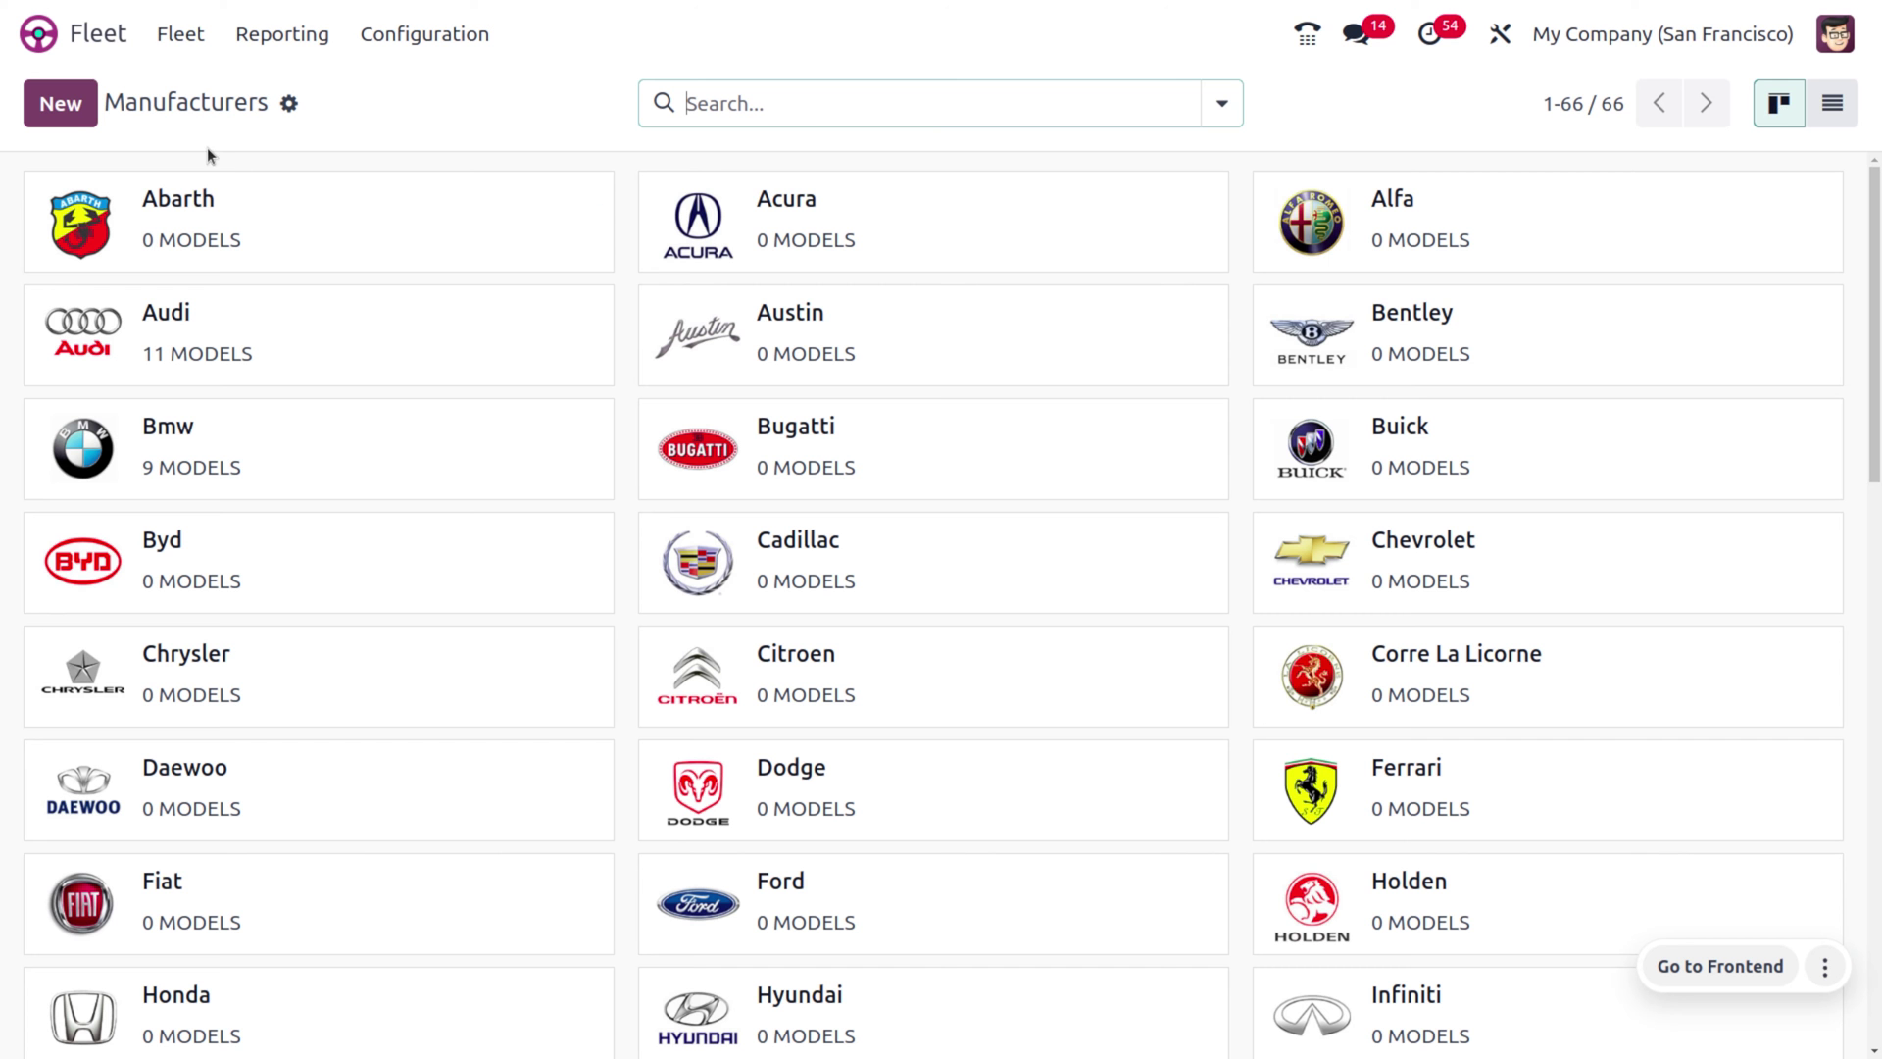
# Start a new manufacturer record and name it TATA.
pyautogui.click(71, 115)
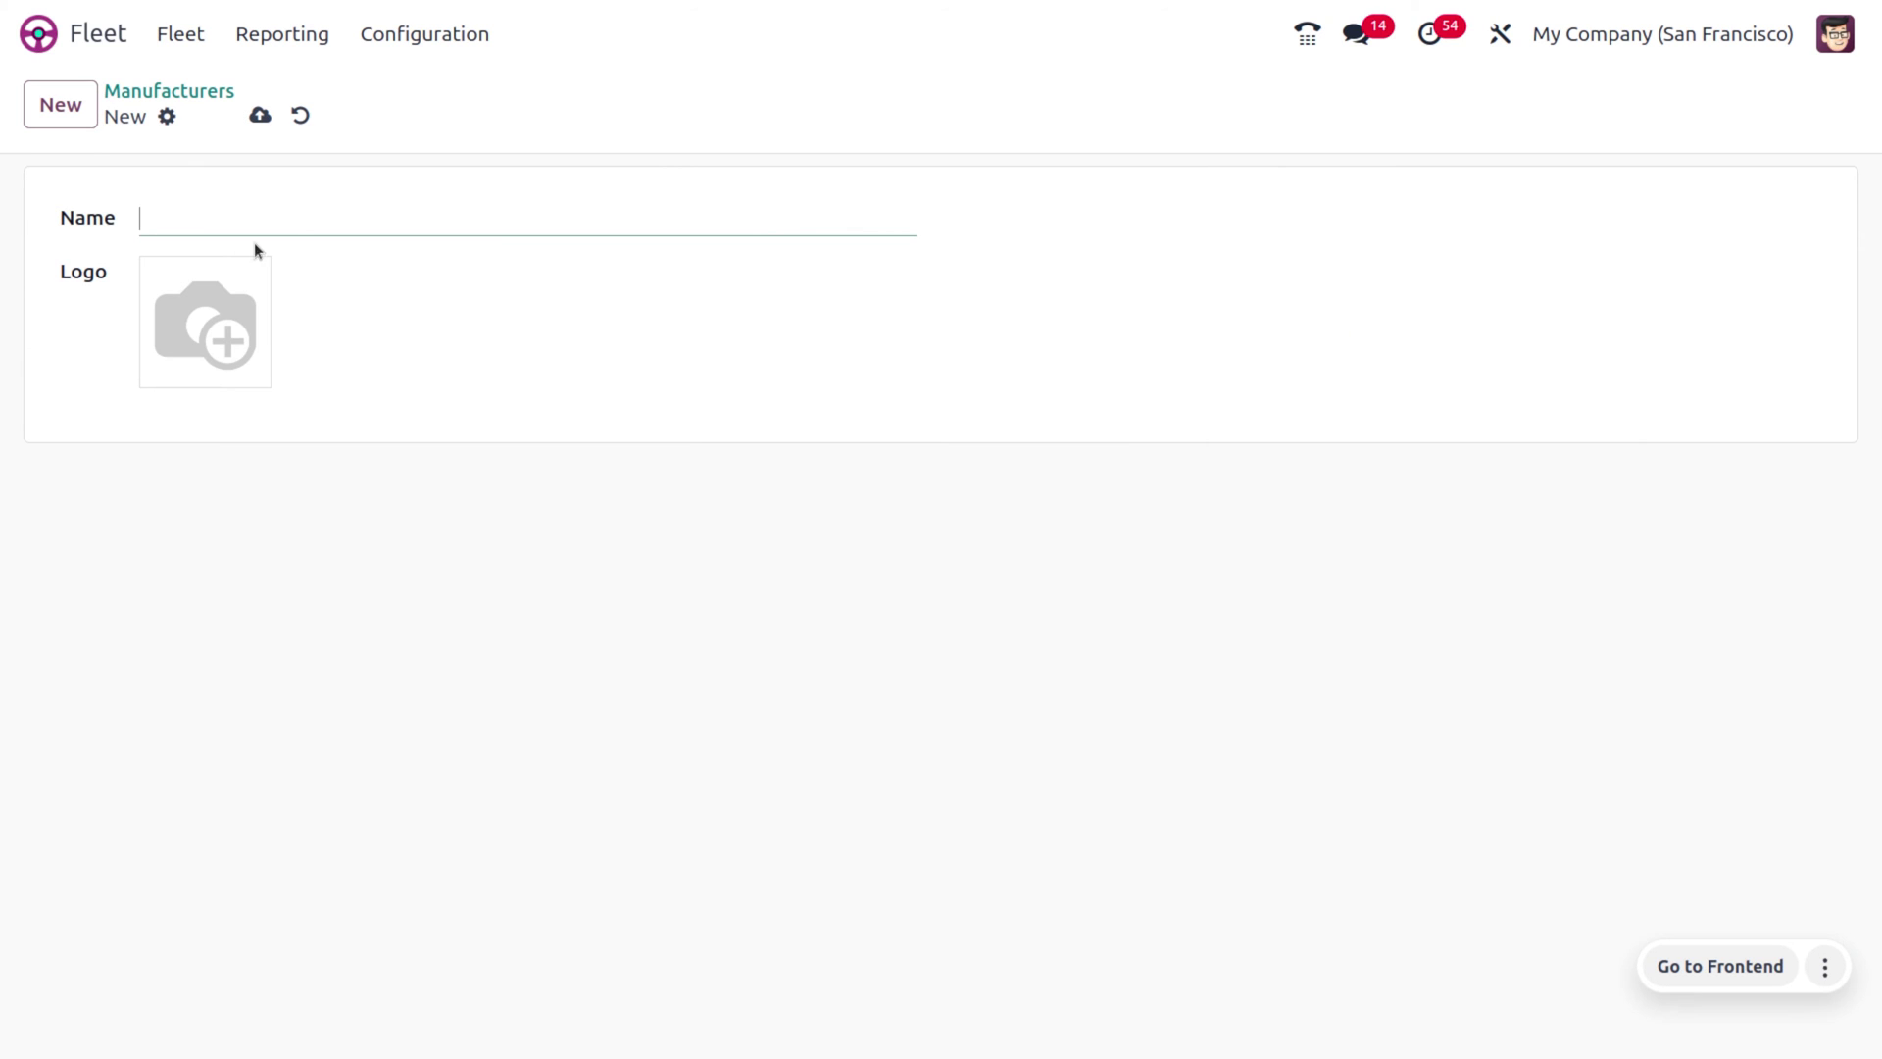
pyautogui.write('A')
pyautogui.press('BackSpace')
pyautogui.write('TATA')
# Upload tata.png from the Downloads folder as the manufacturer's logo and save the record.
pyautogui.moveTo(237, 291)
pyautogui.click(164, 369)
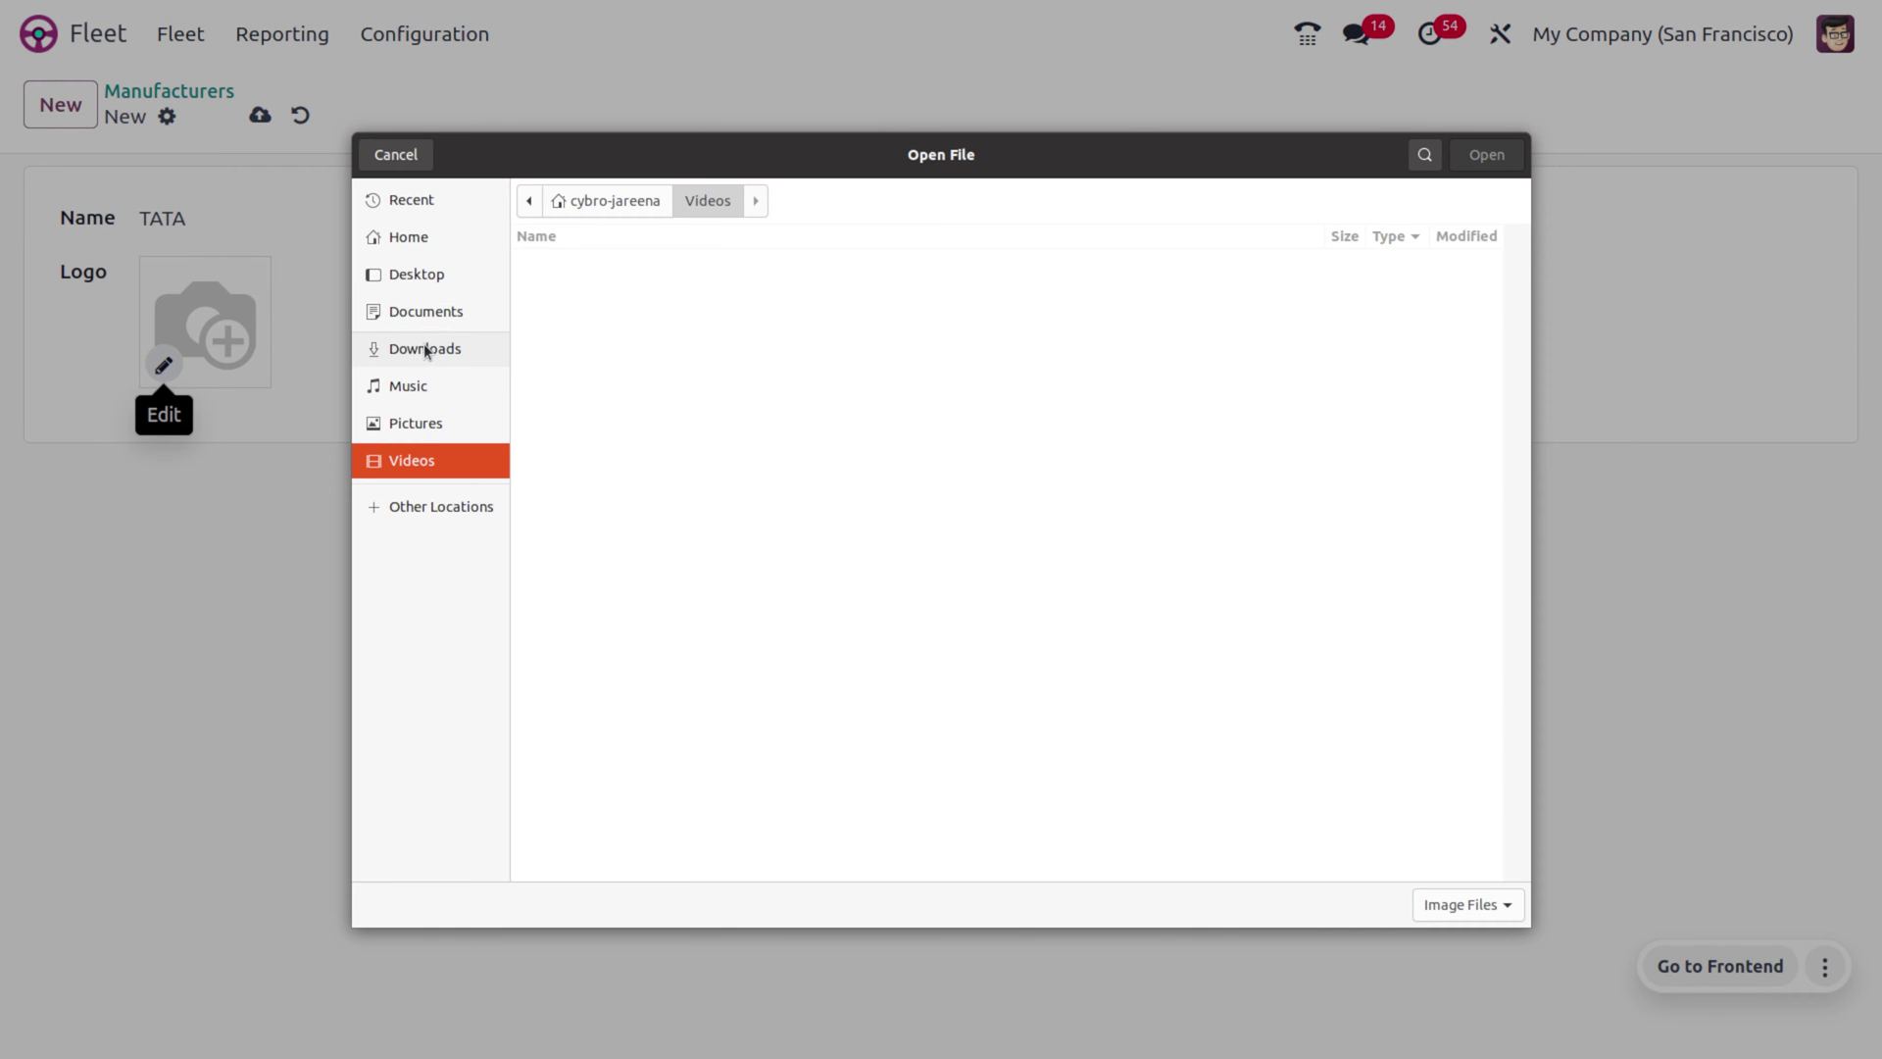
pyautogui.click(423, 349)
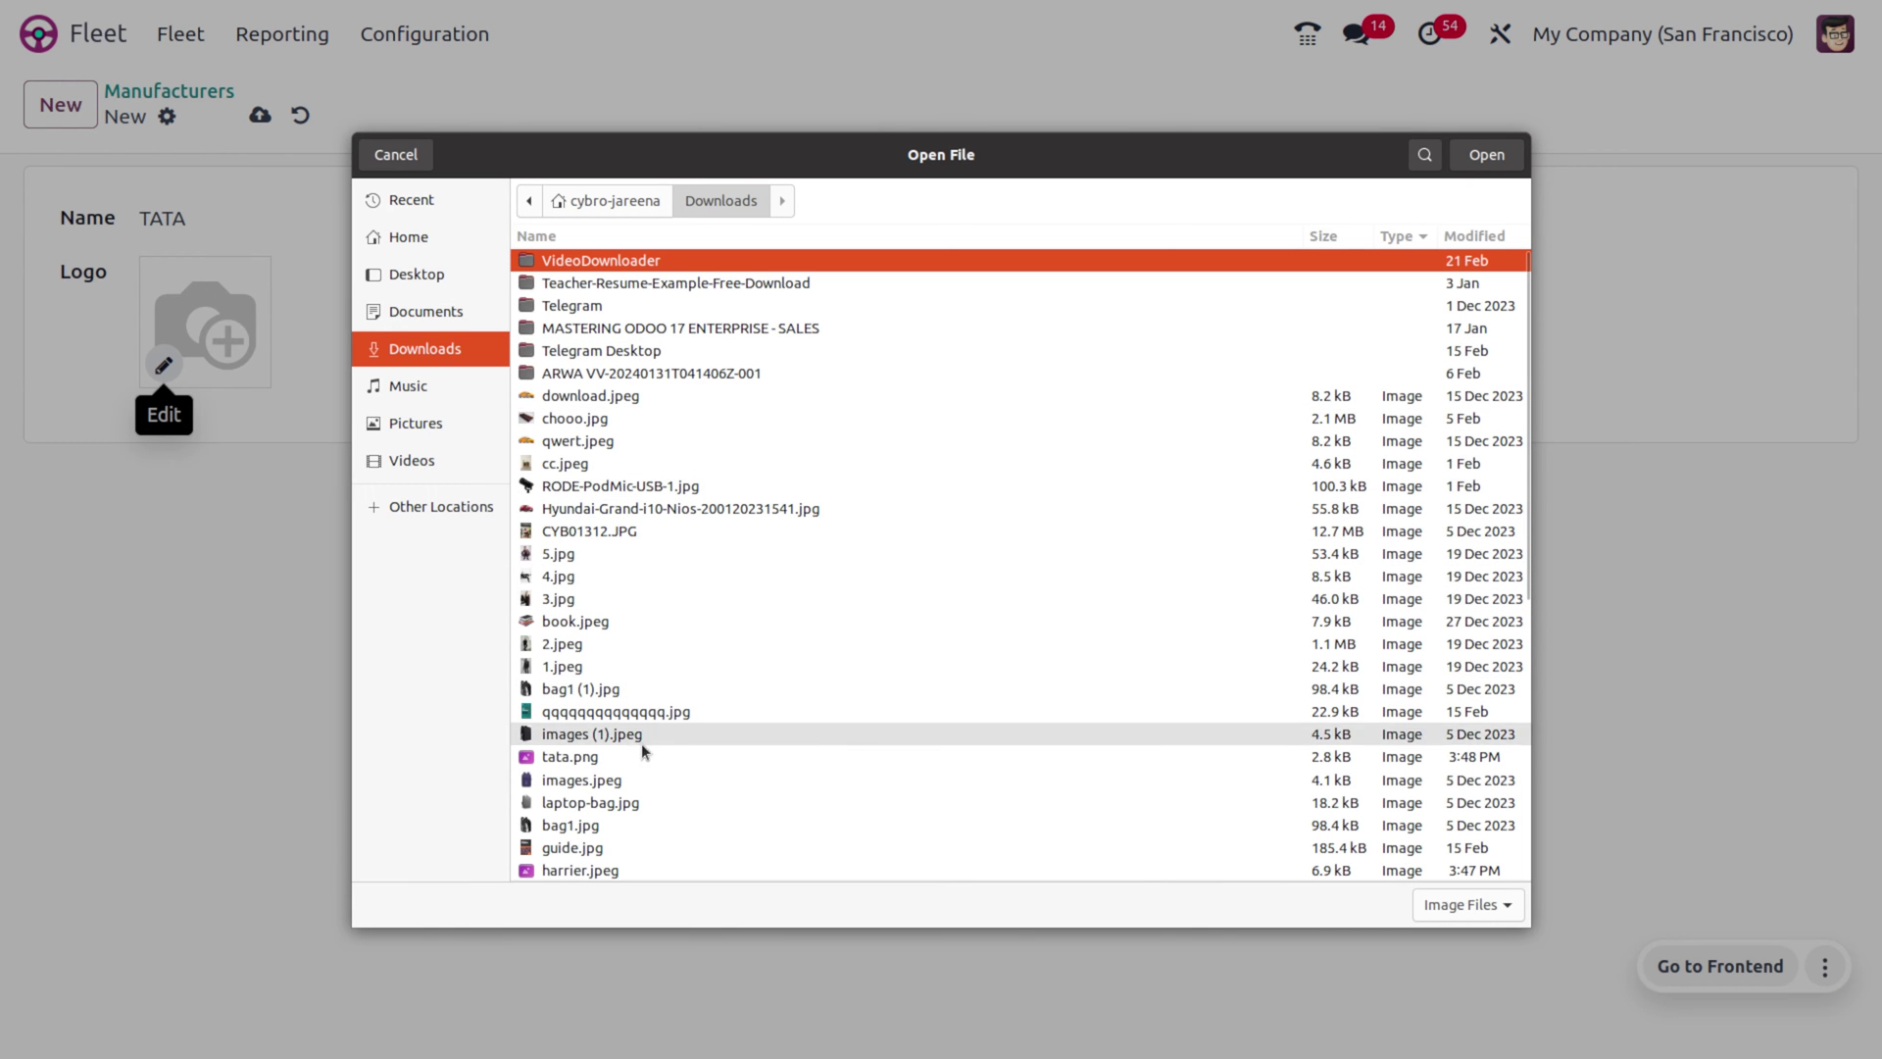
pyautogui.click(580, 758)
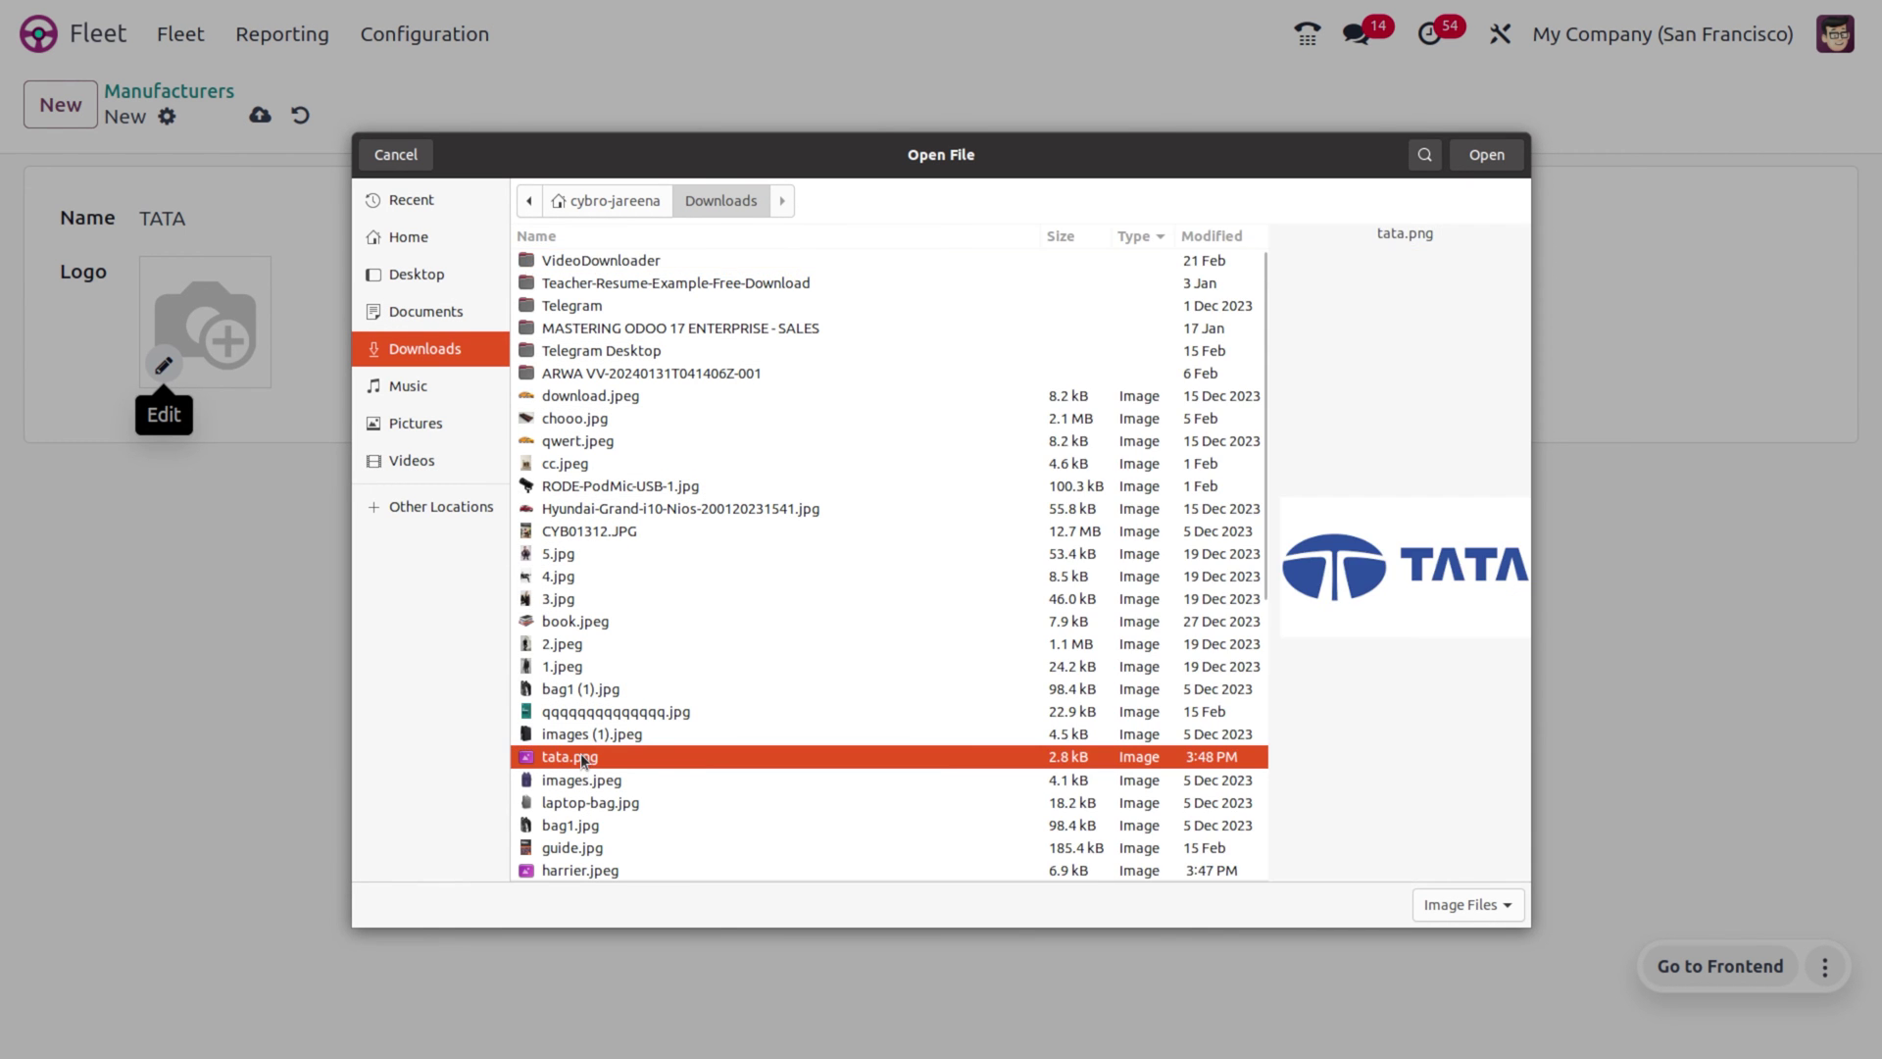
pyautogui.click(1490, 157)
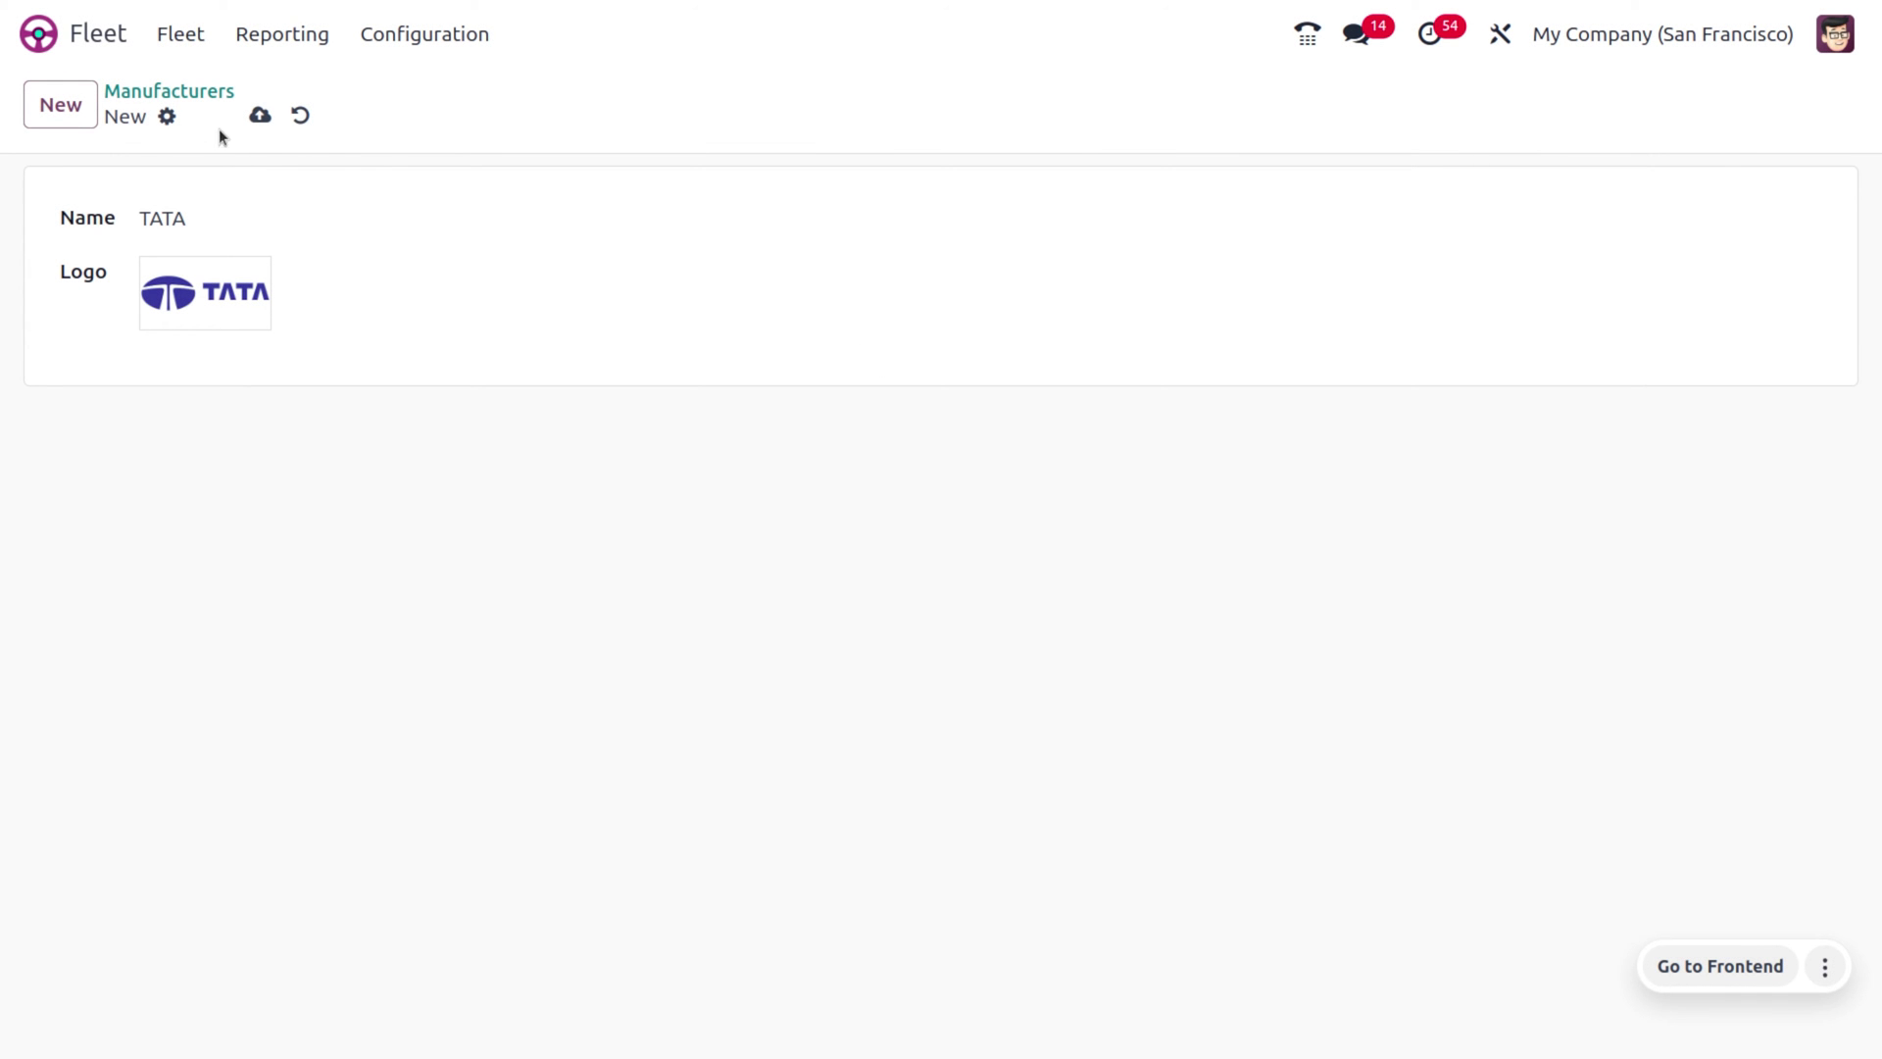
pyautogui.click(259, 116)
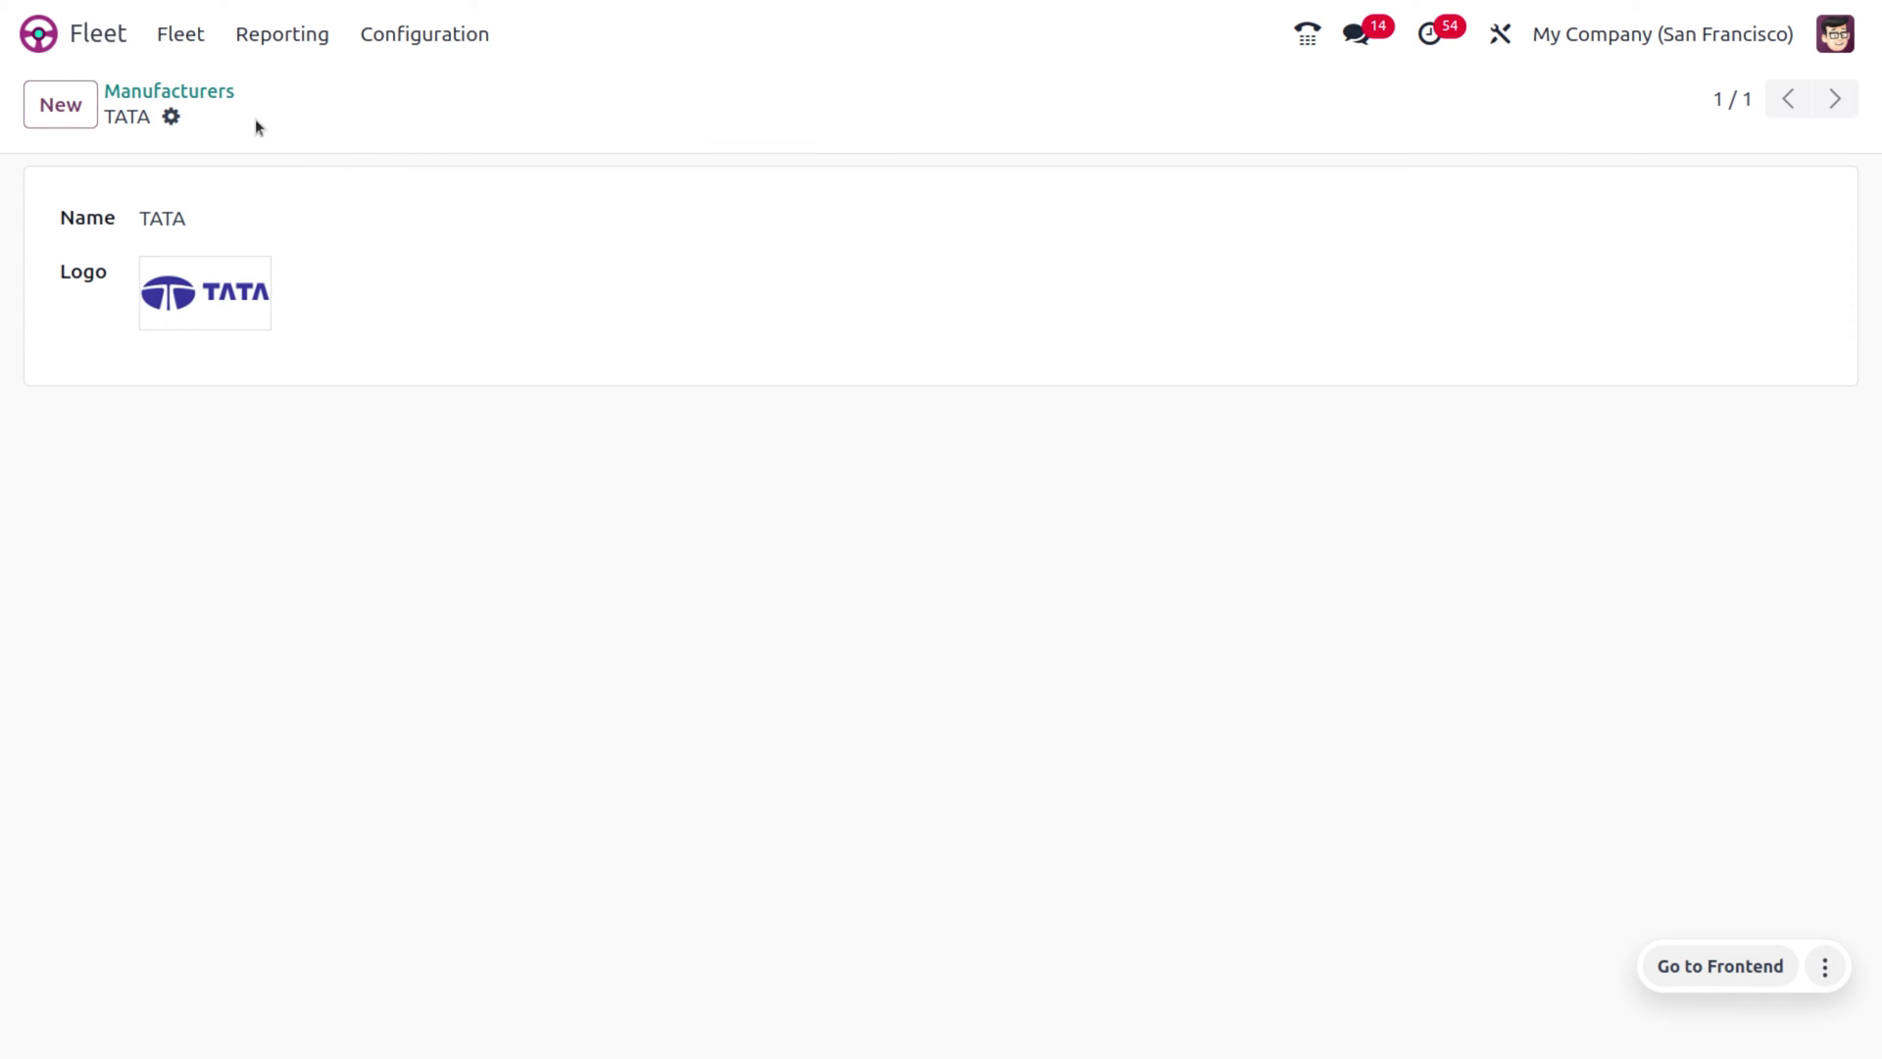
# Return to the manufacturers overview, find TATA and open its list of models.
pyautogui.click(168, 92)
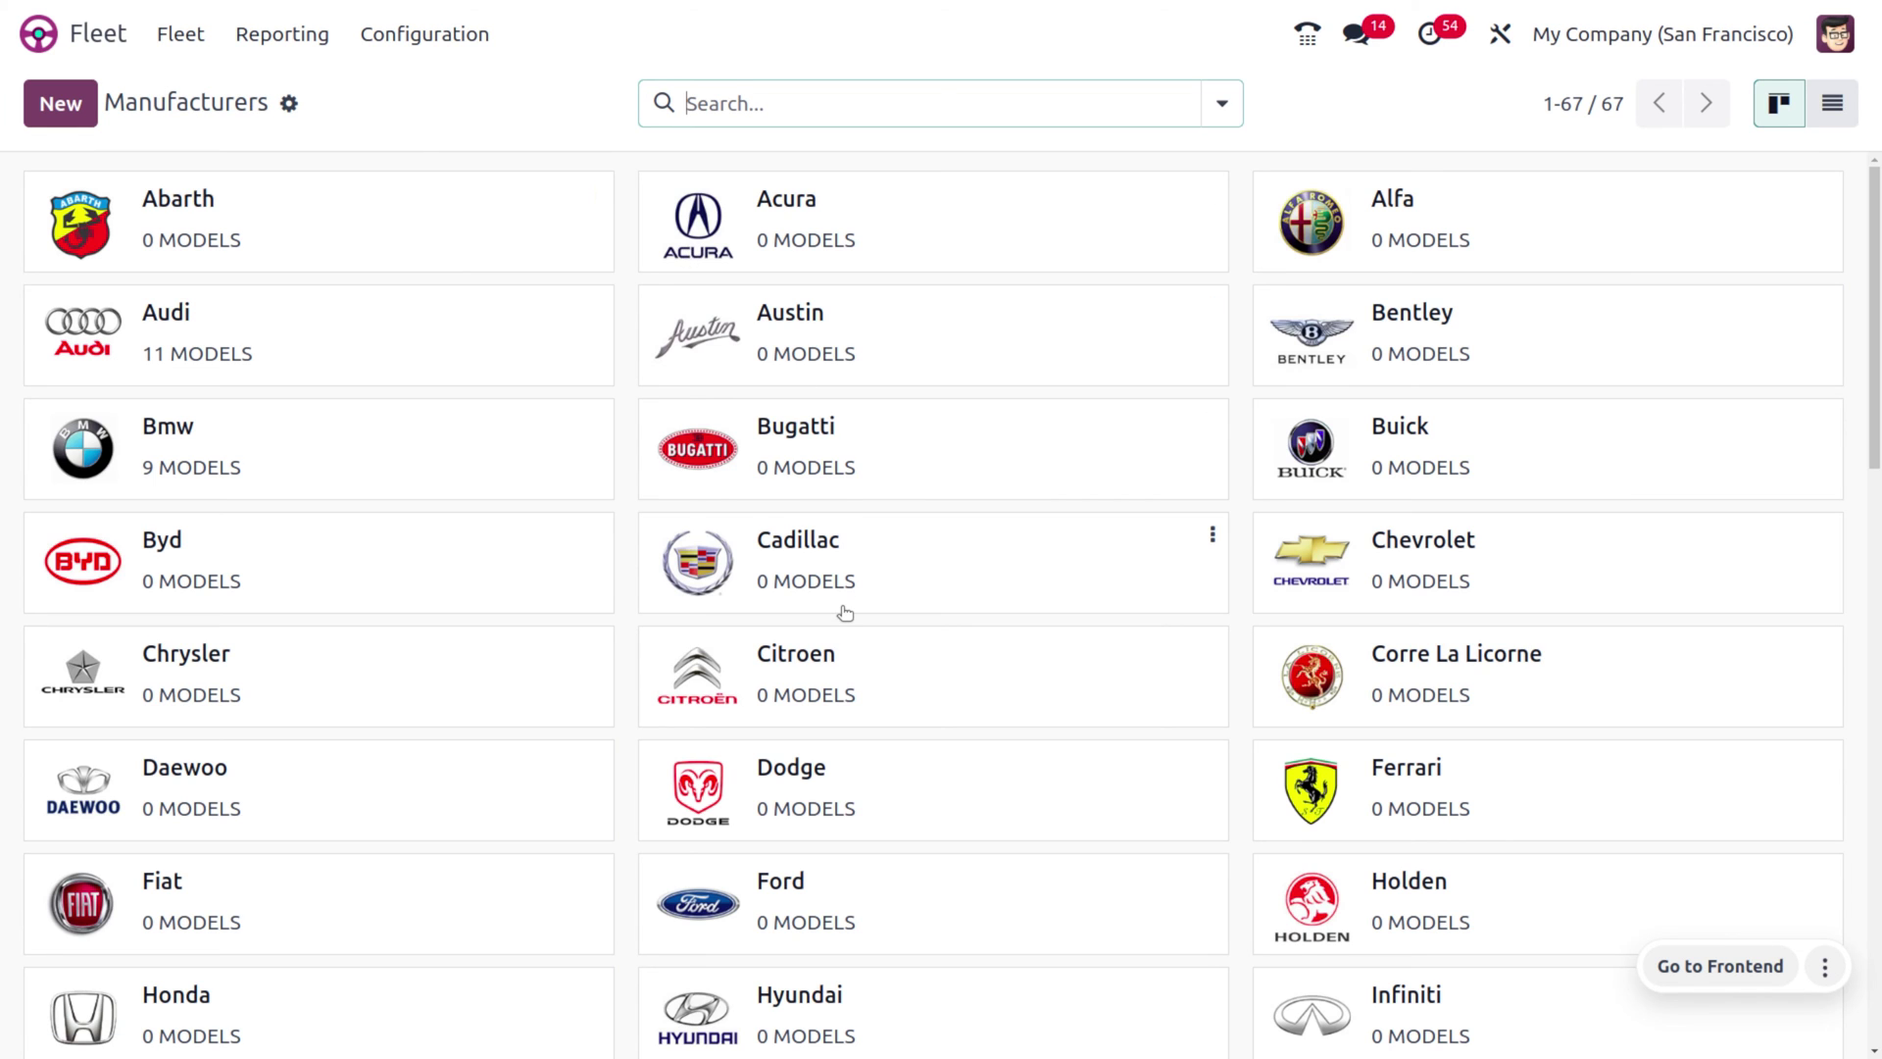
pyautogui.scroll(-8, 845, 613)
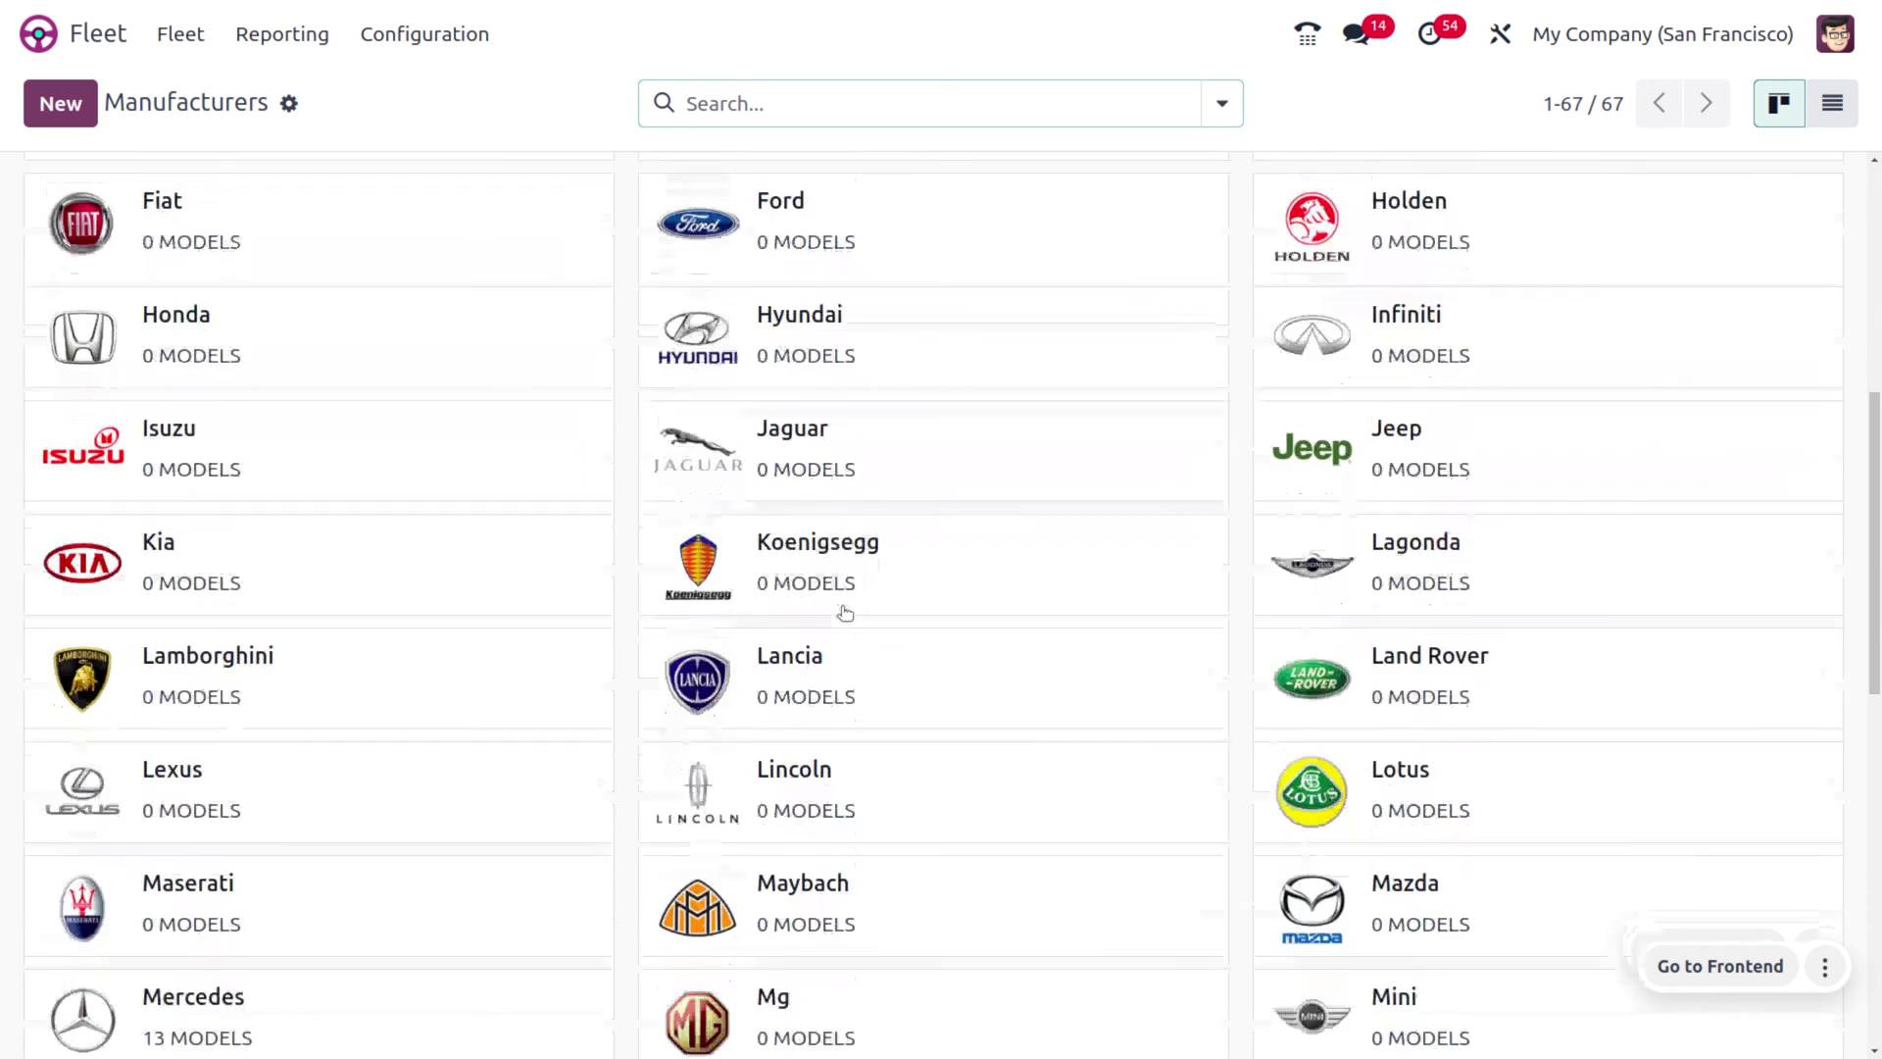
pyautogui.scroll(-8, 845, 612)
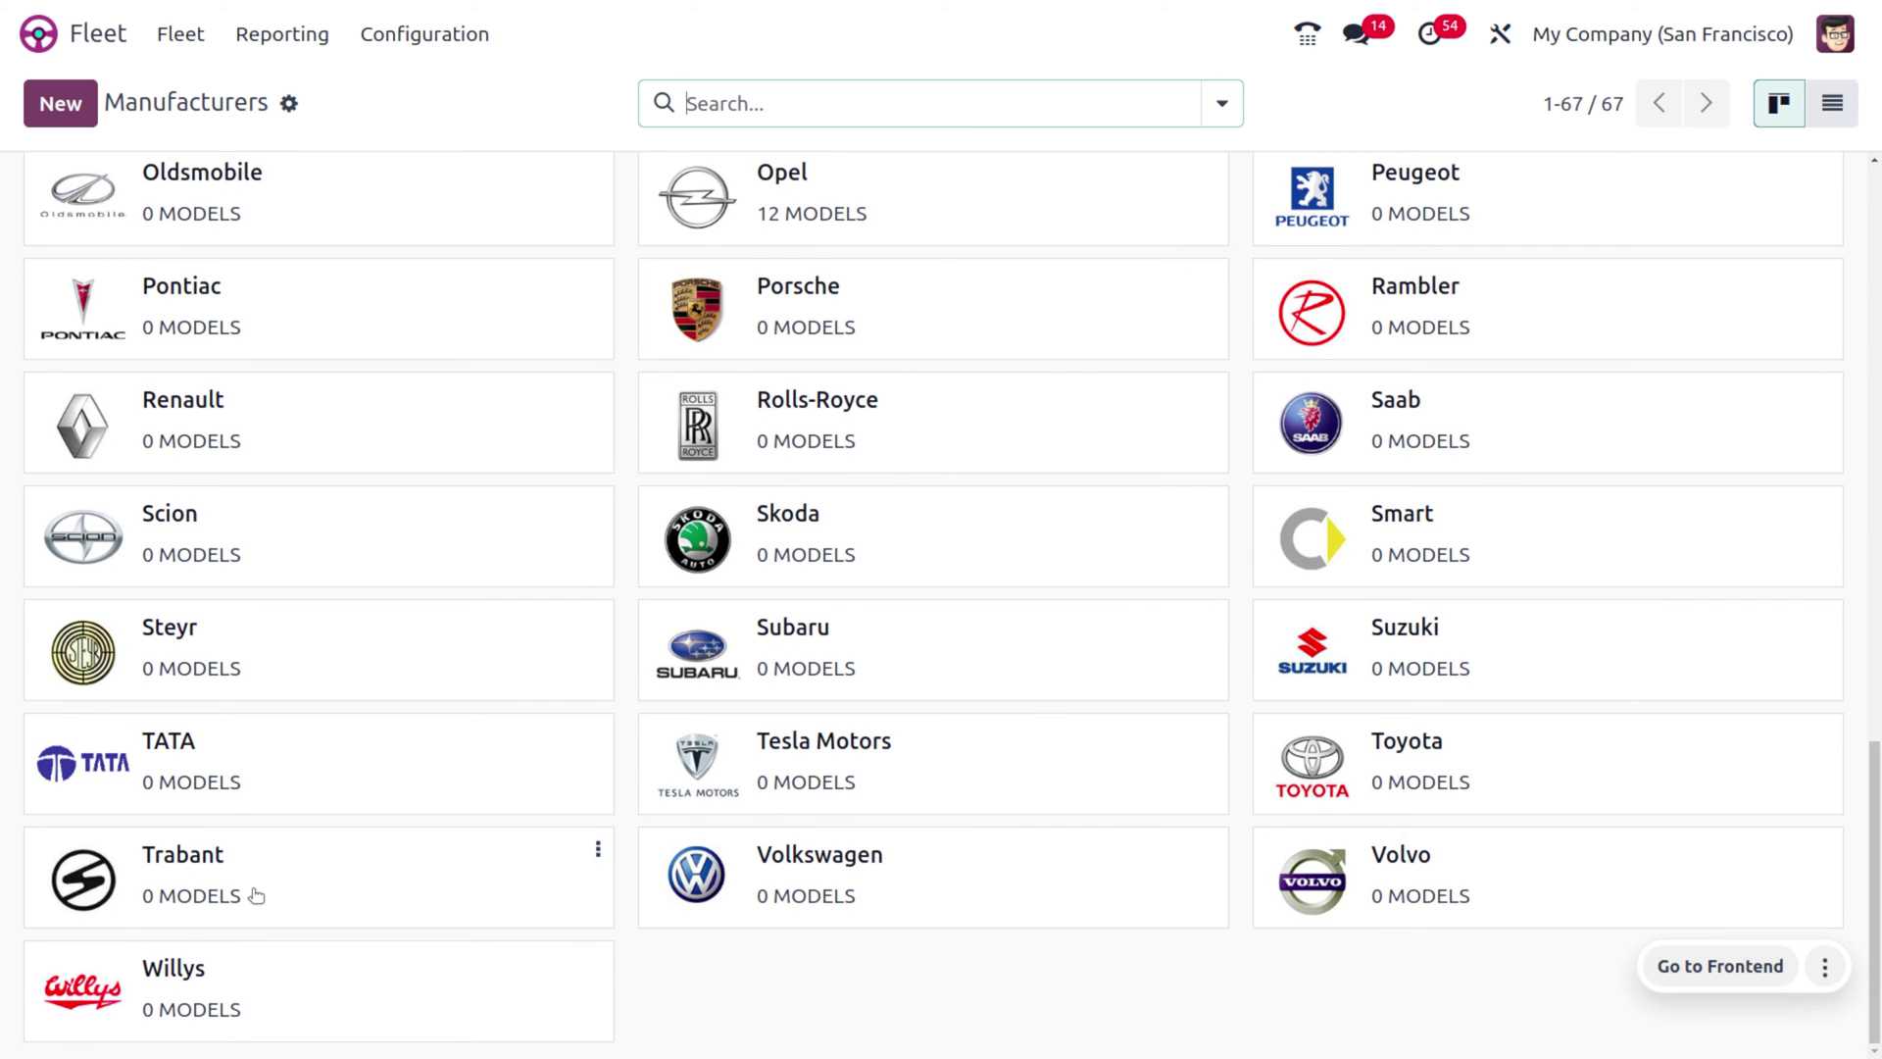
pyautogui.click(287, 756)
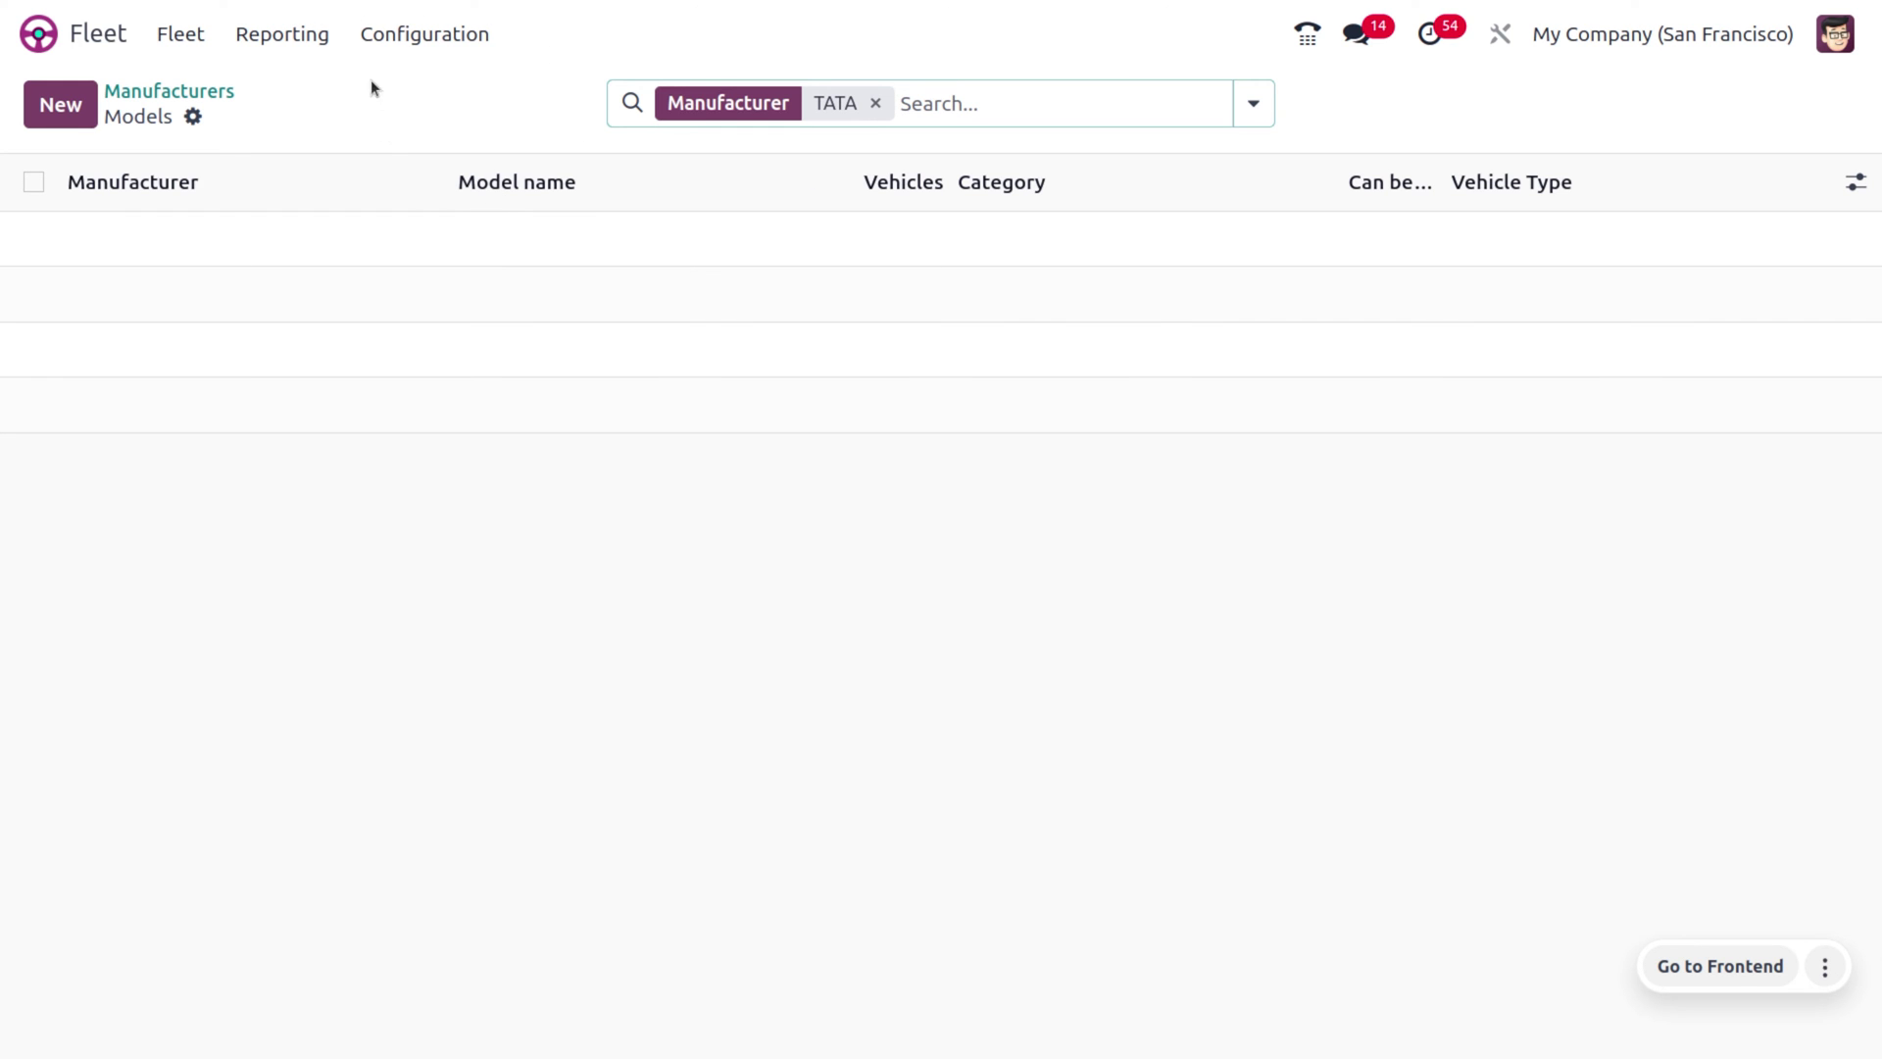
# Open the full vehicle models list and start a new model named HARRIER.
pyautogui.click(410, 39)
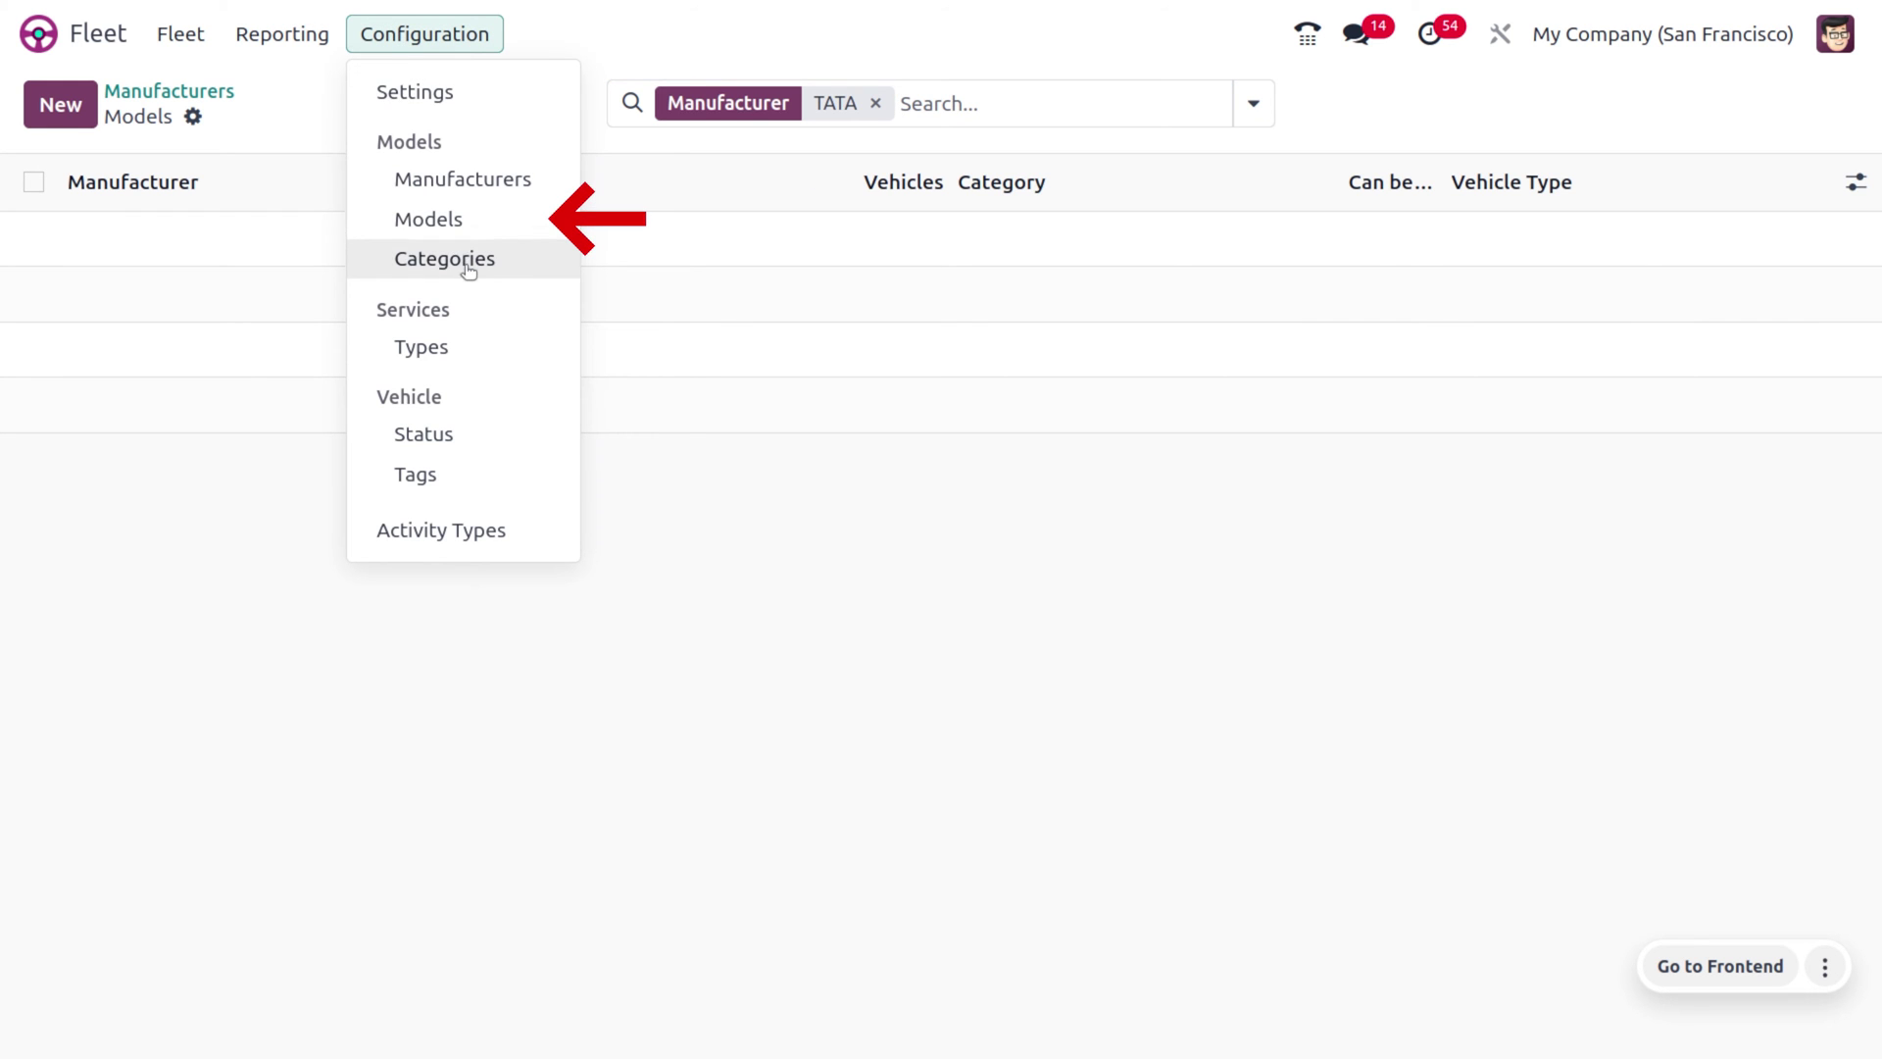
pyautogui.click(449, 222)
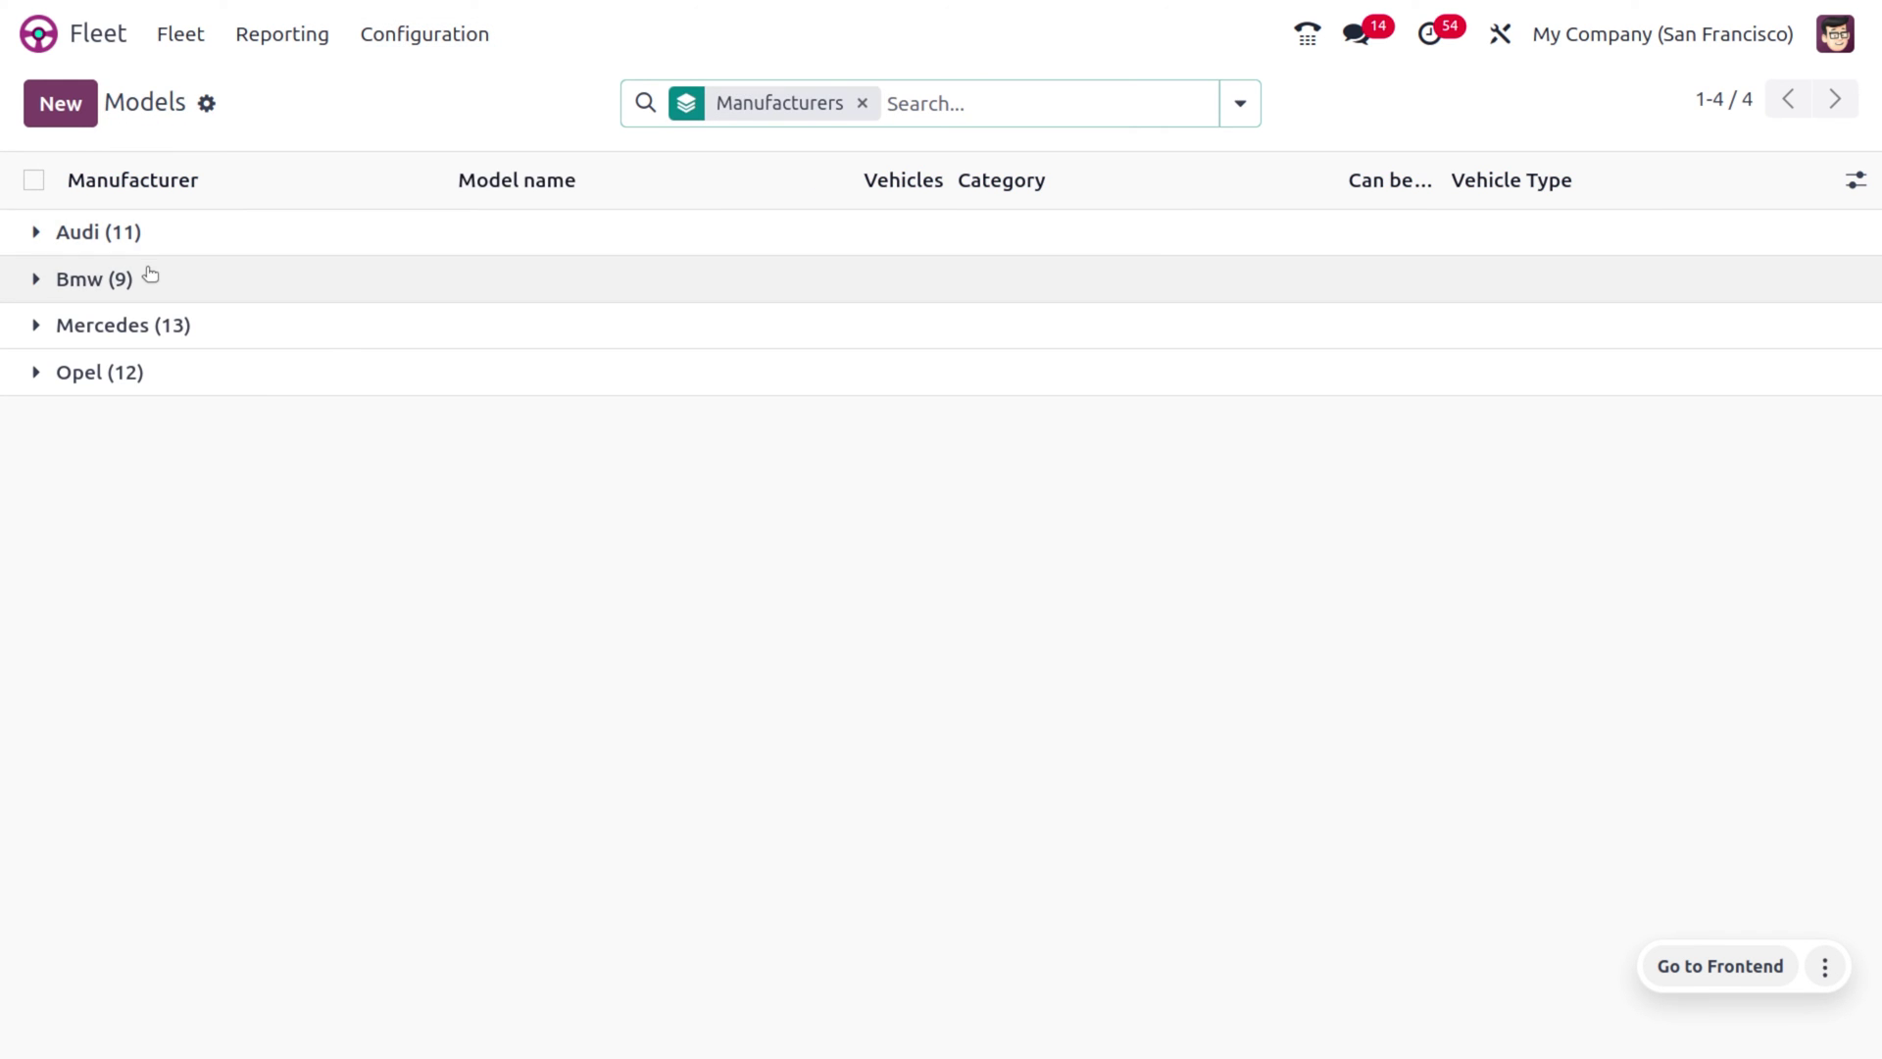
pyautogui.click(65, 120)
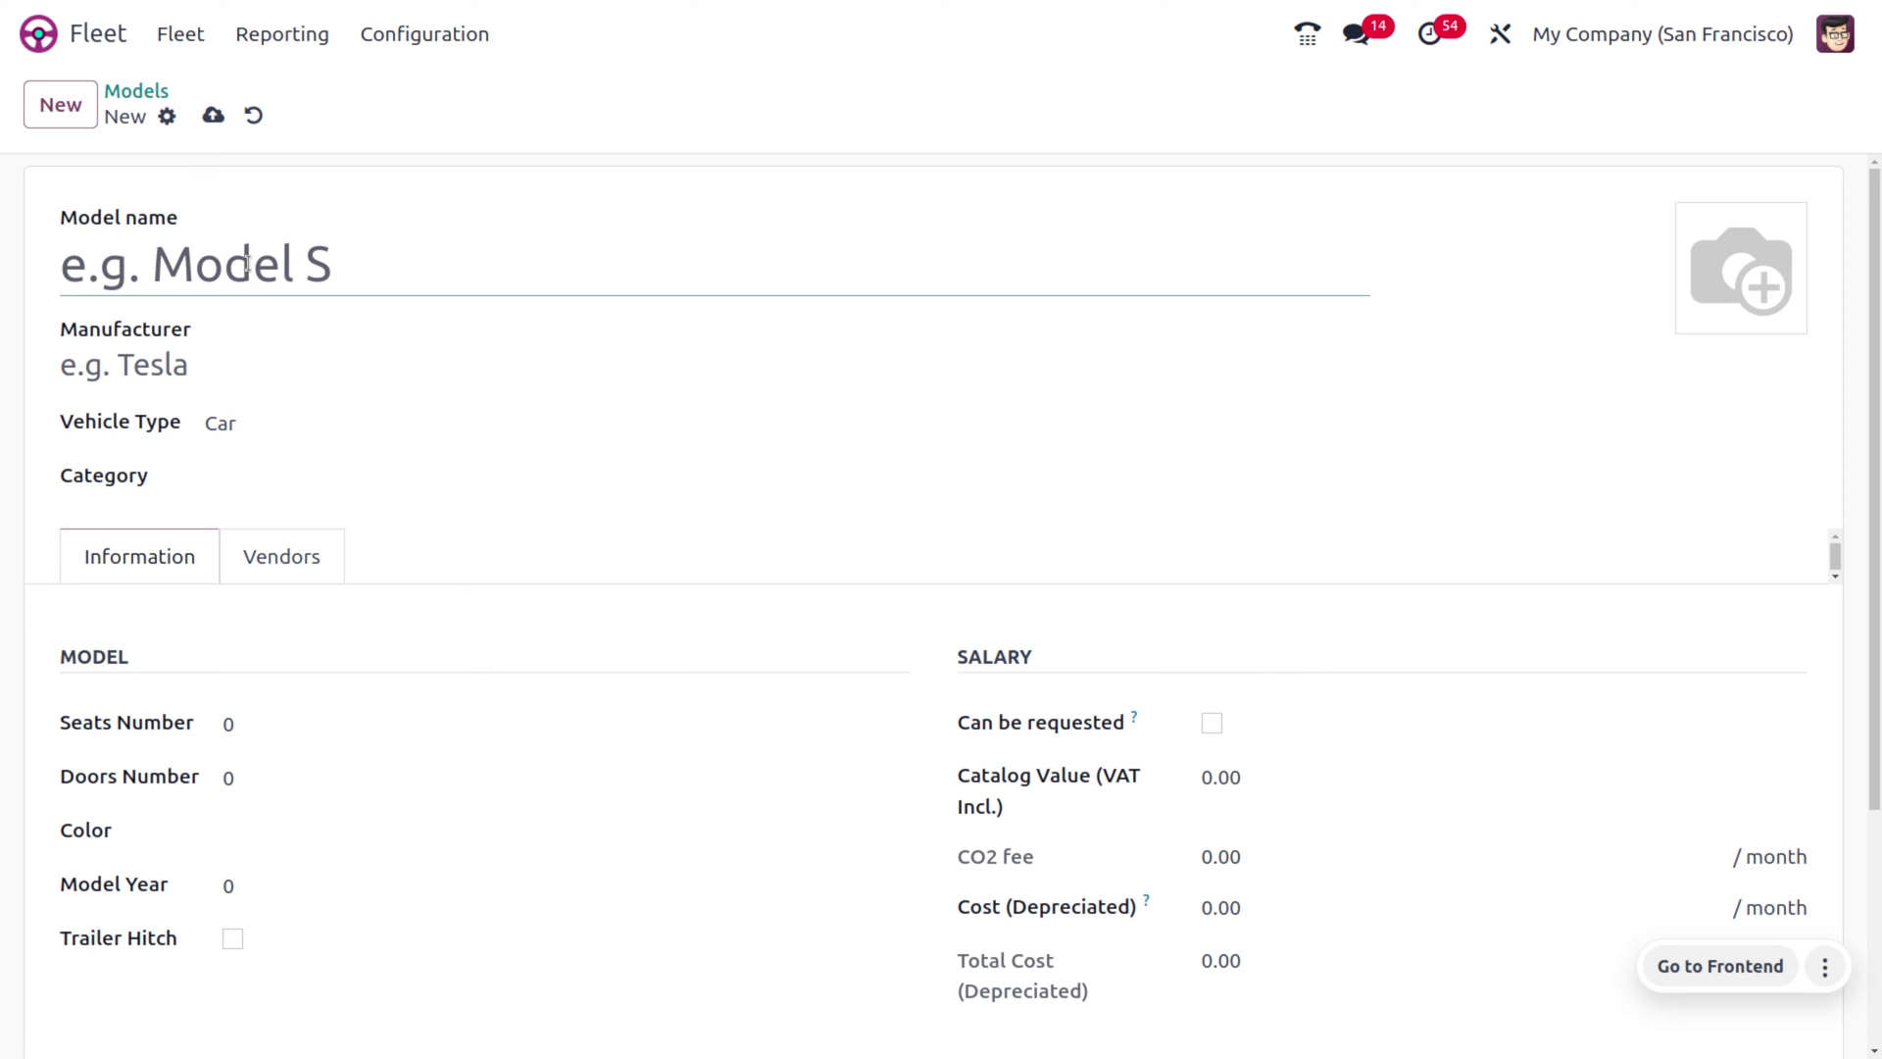
pyautogui.write('h')
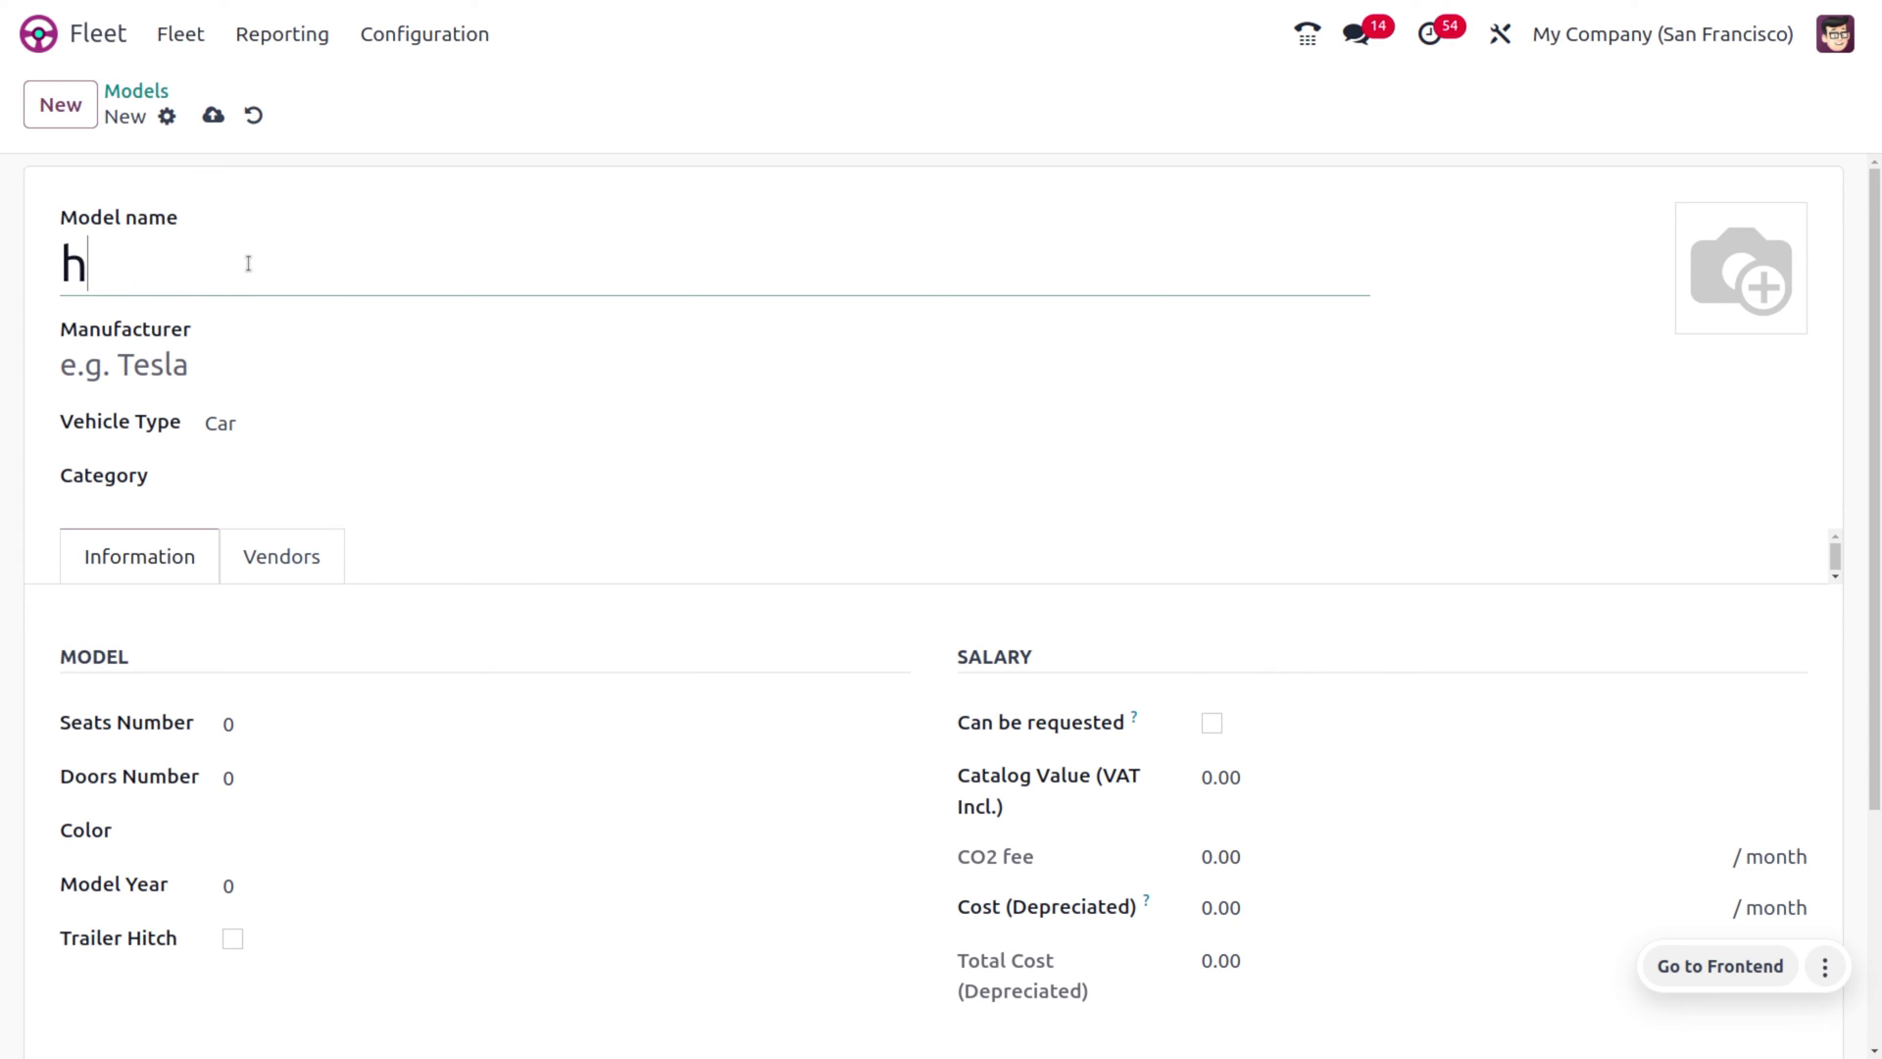
pyautogui.press('BackSpace')
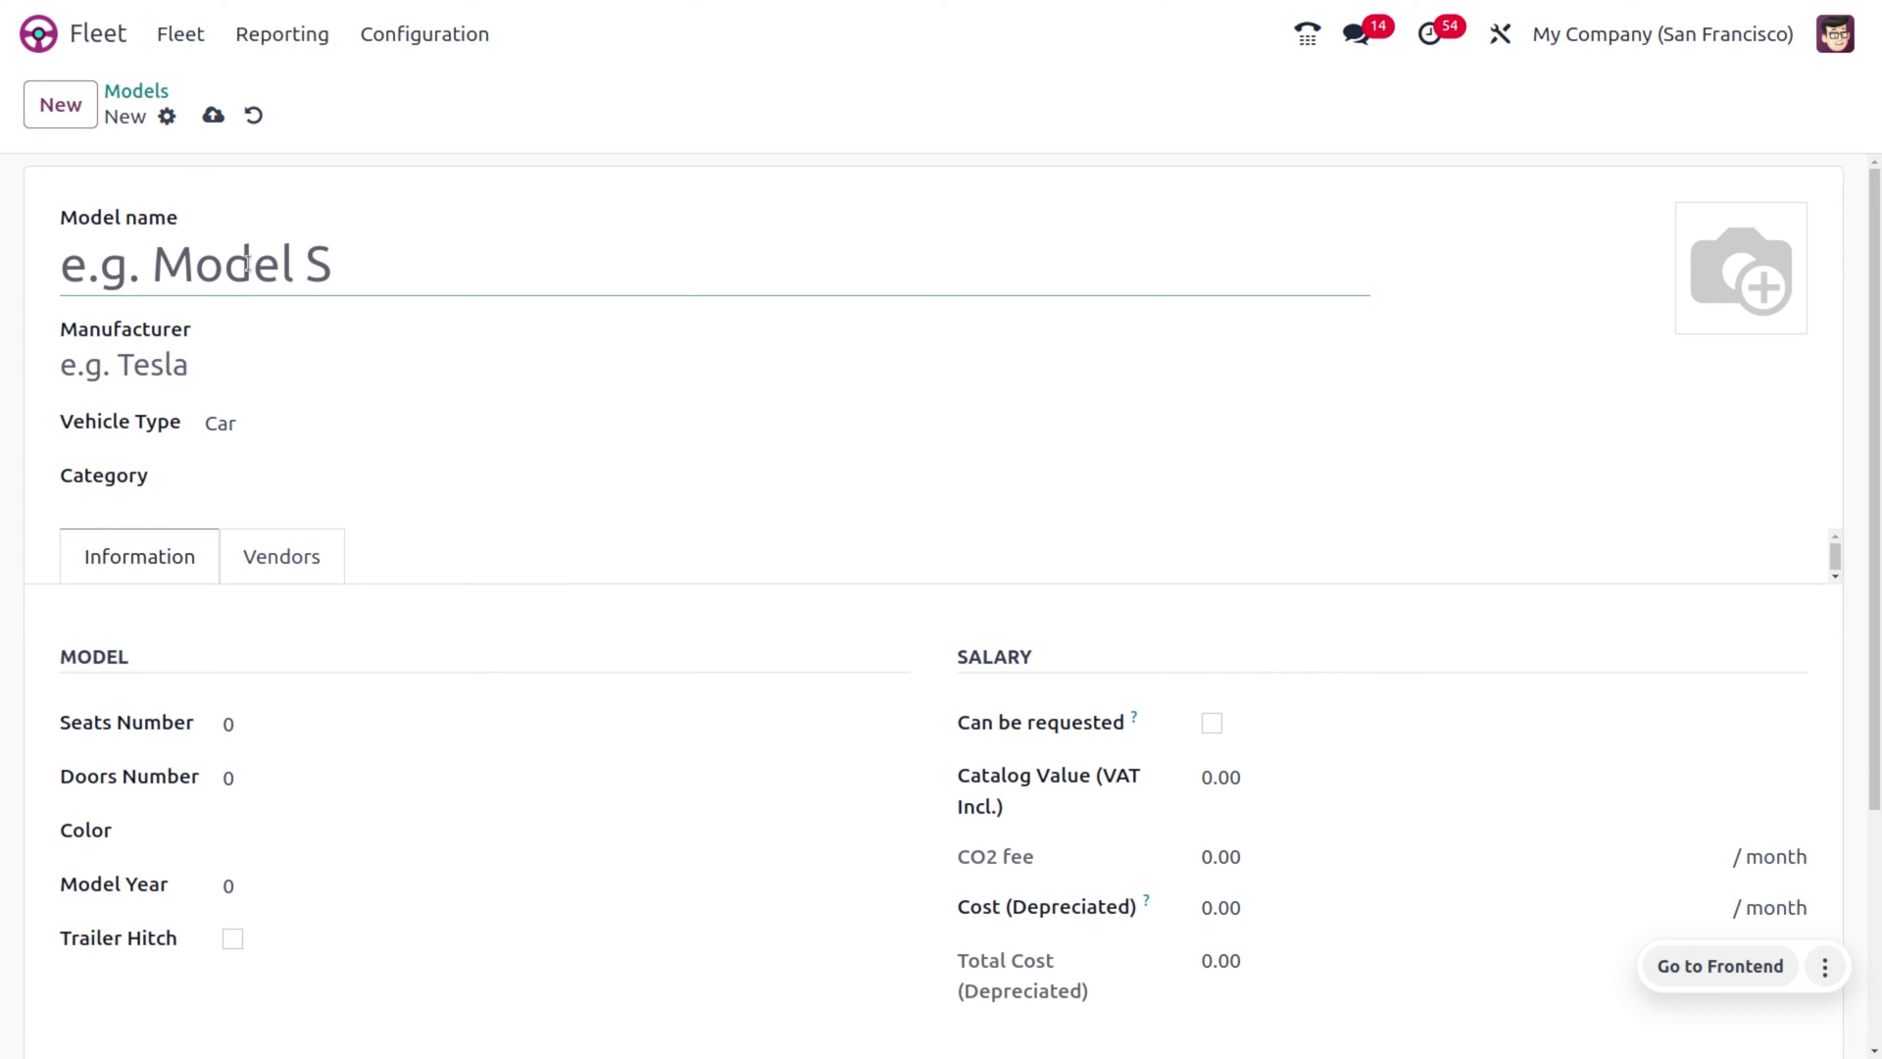
pyautogui.write('h')
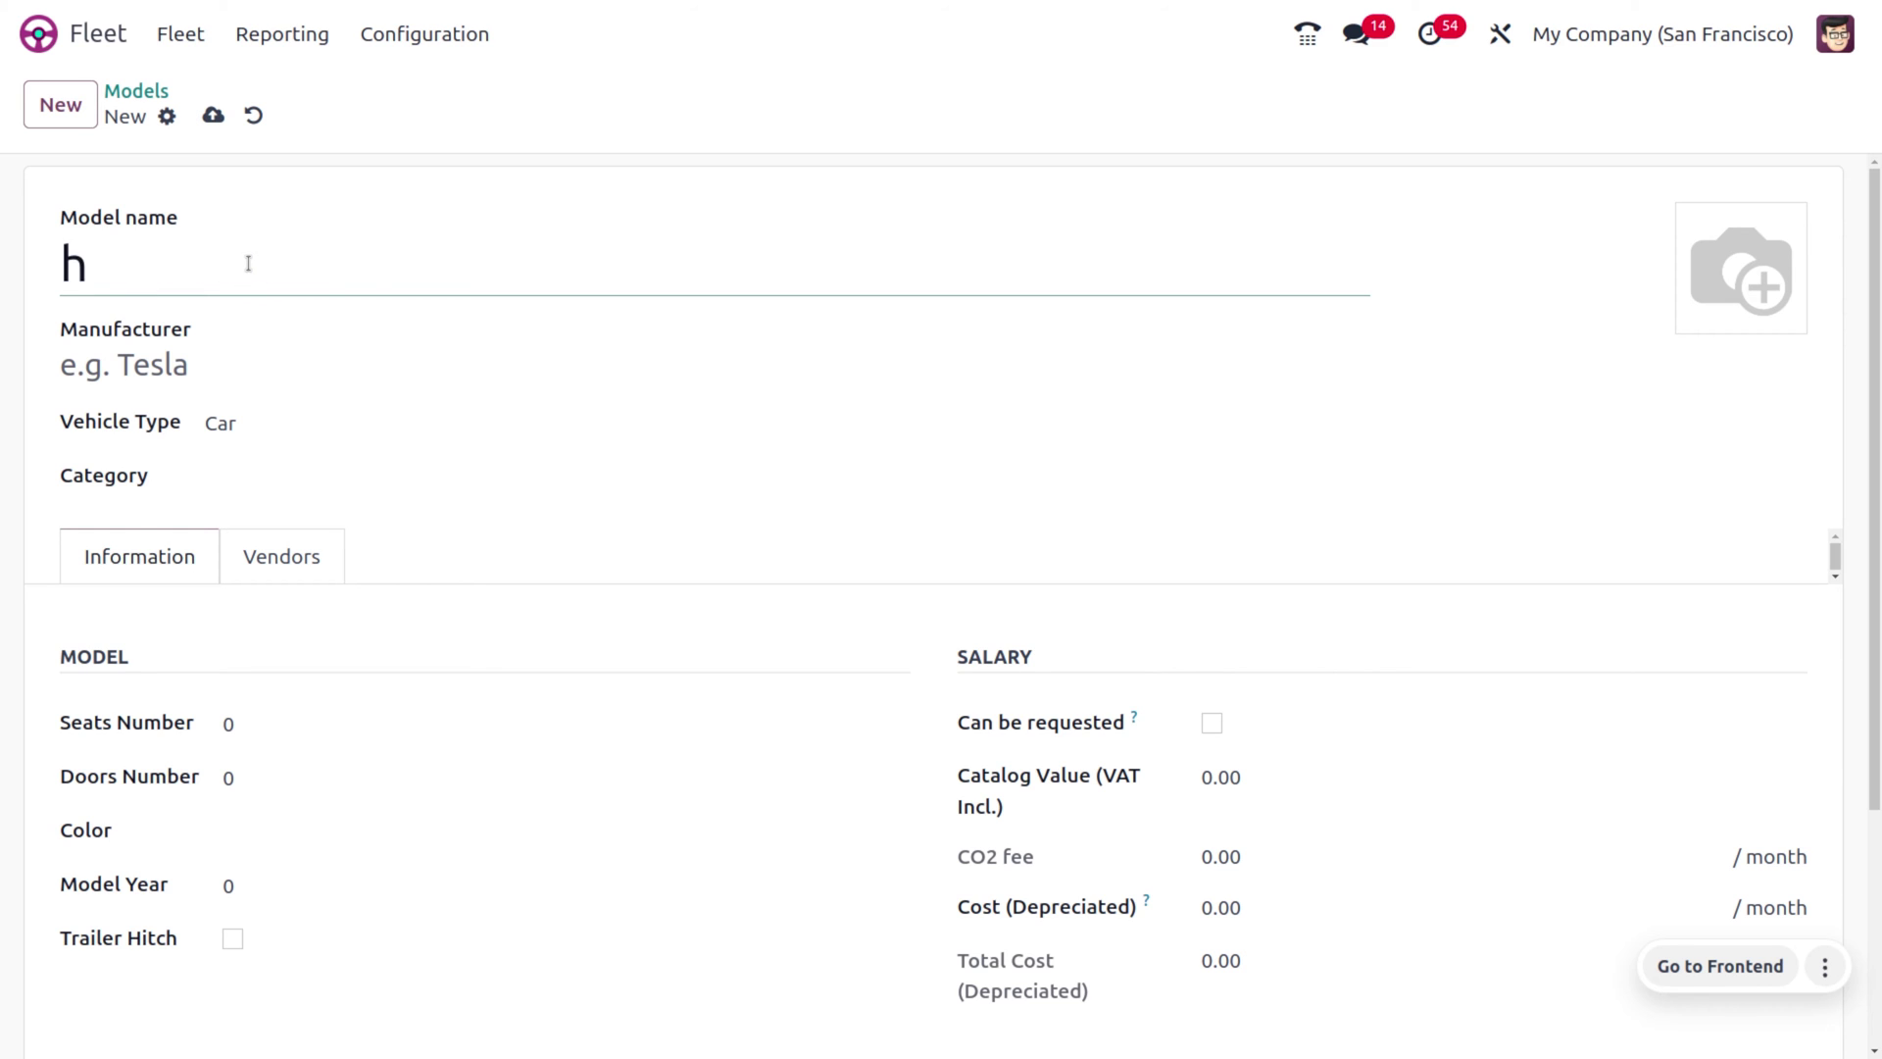
pyautogui.press('BackSpace')
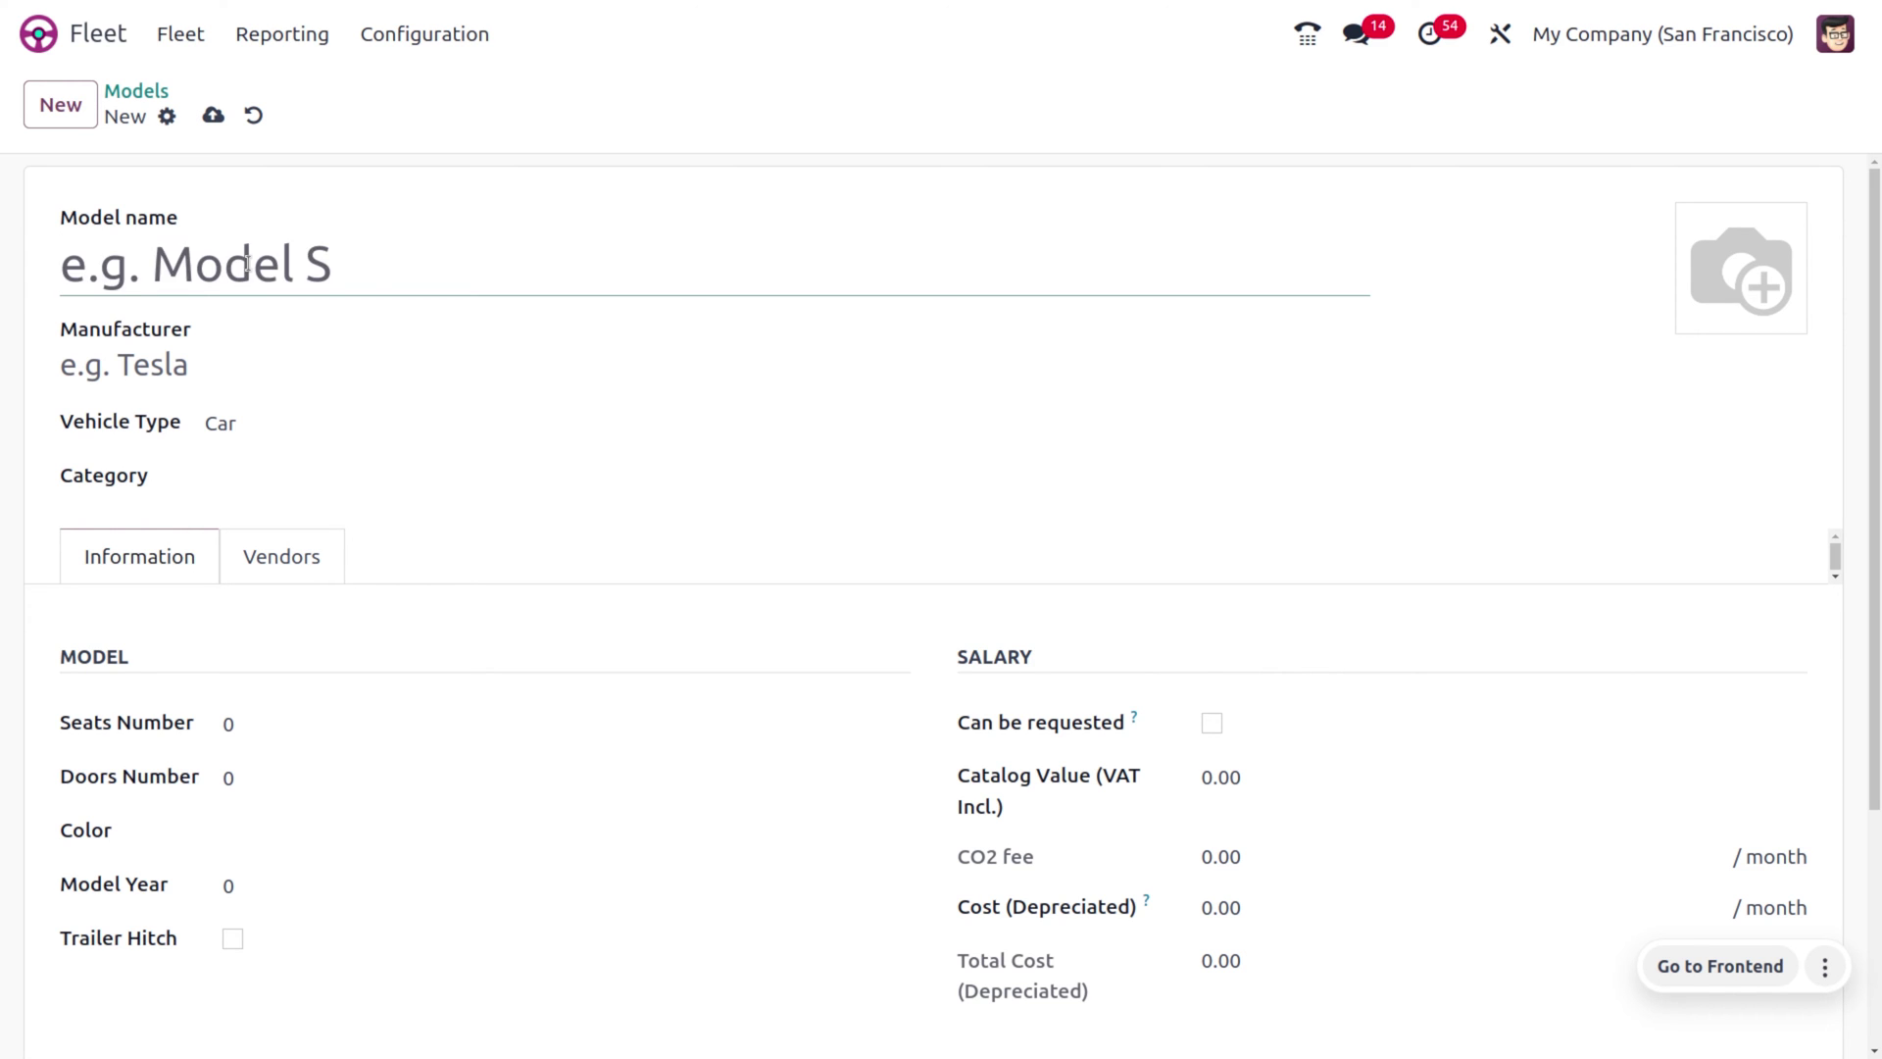
pyautogui.write('h')
pyautogui.press('BackSpace')
pyautogui.write('HARRIER')
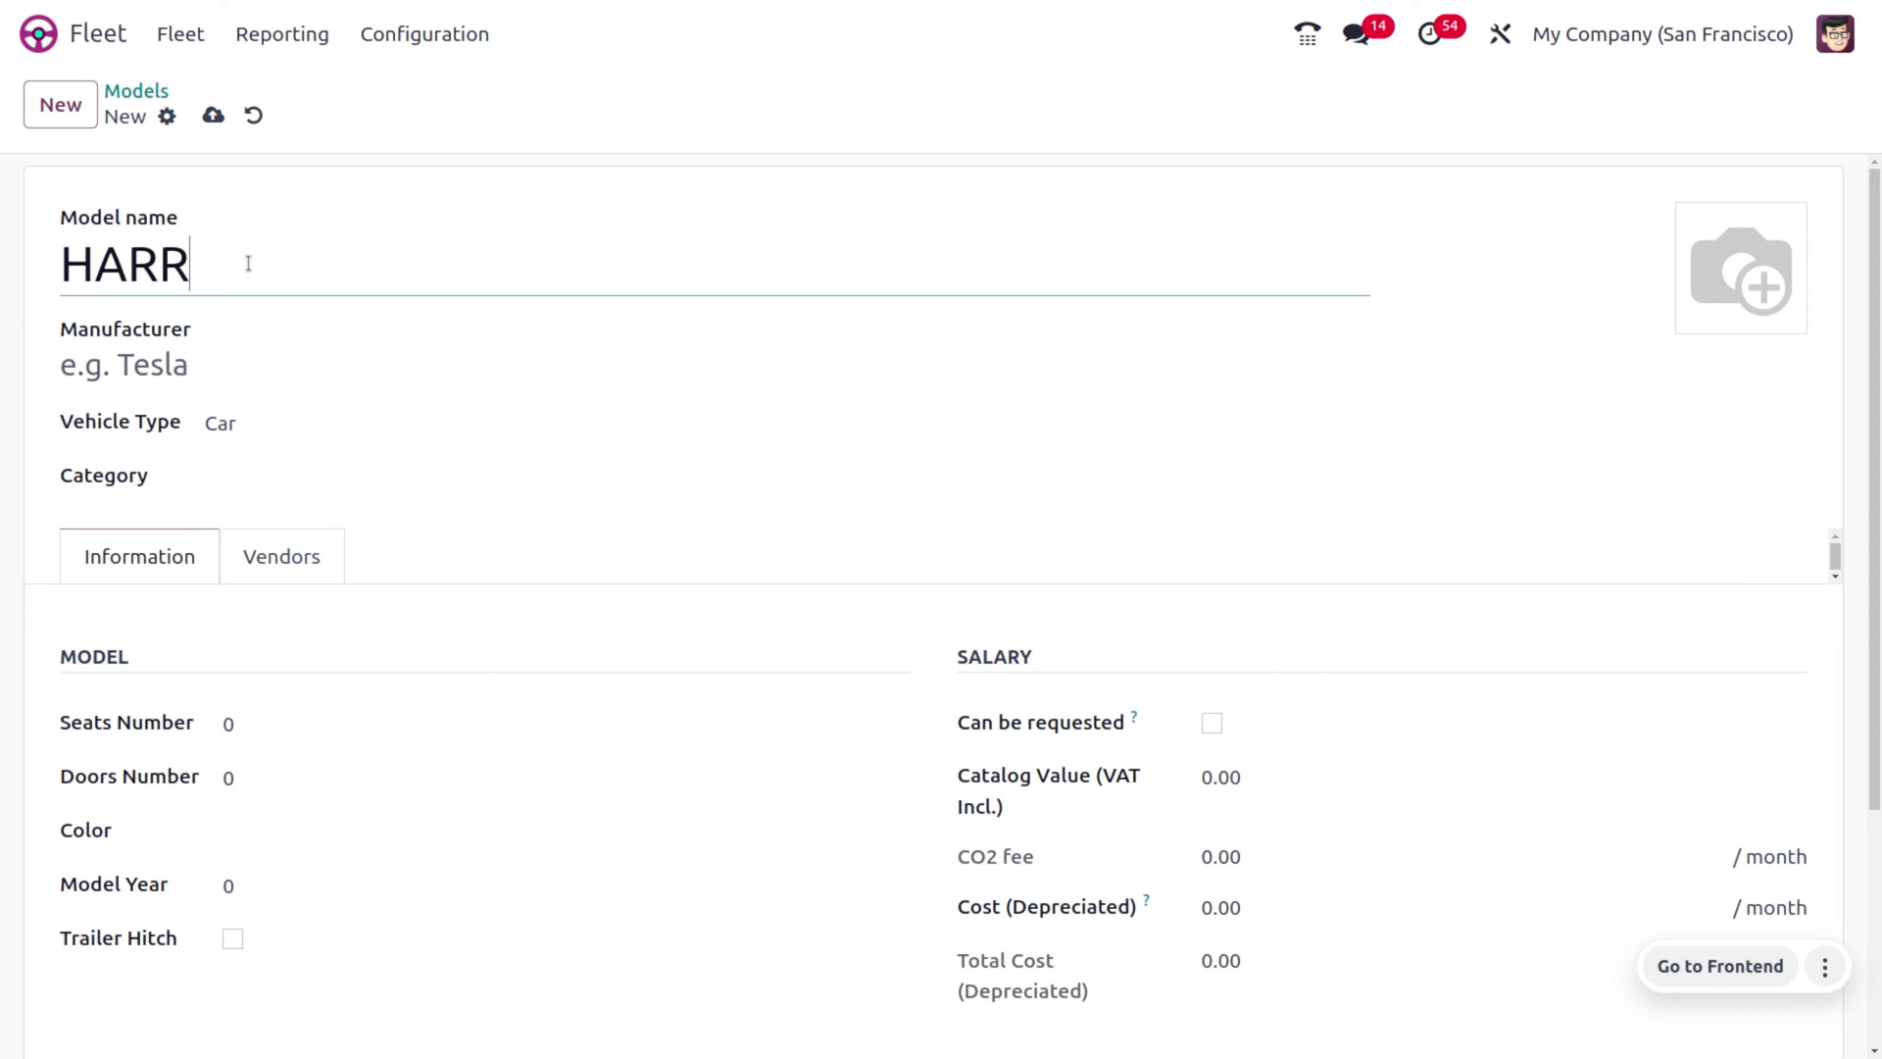
# Set the manufacturer of the HARRIER model to TATA.
pyautogui.click(200, 366)
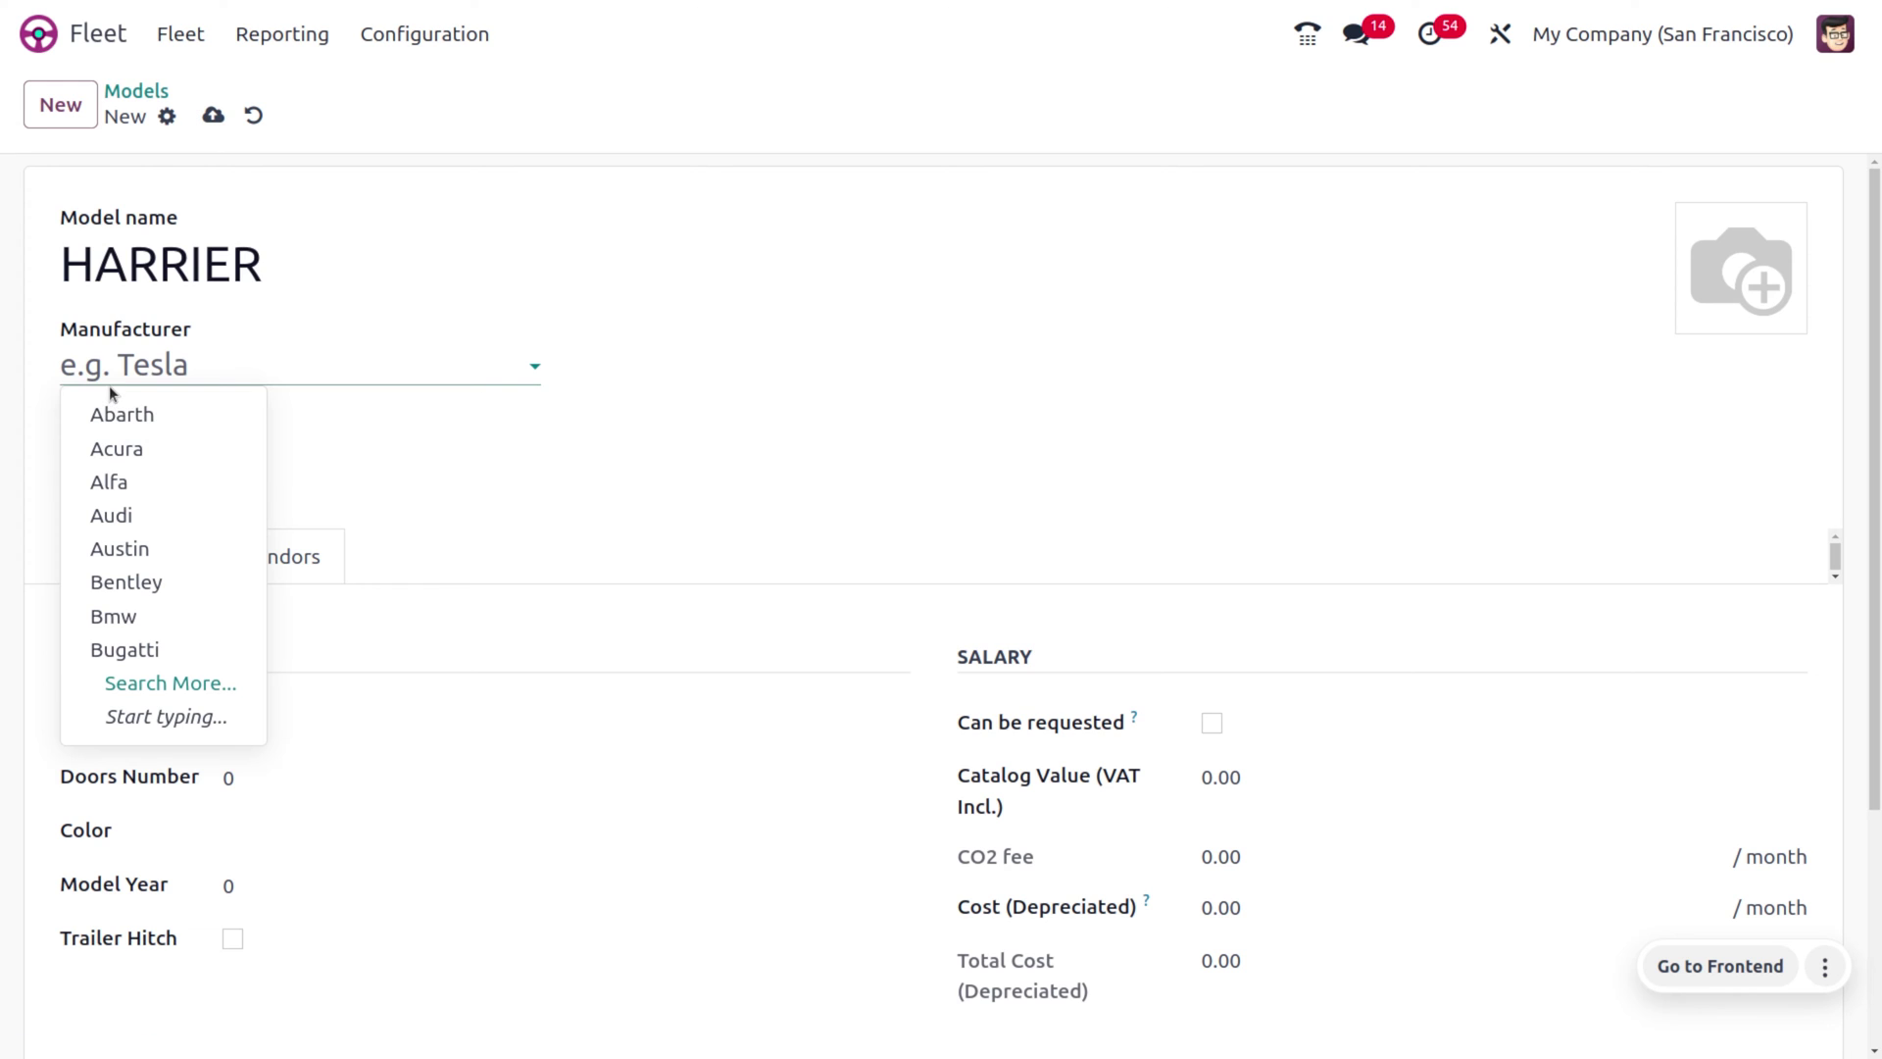
pyautogui.write('TA')
pyautogui.press('Return')
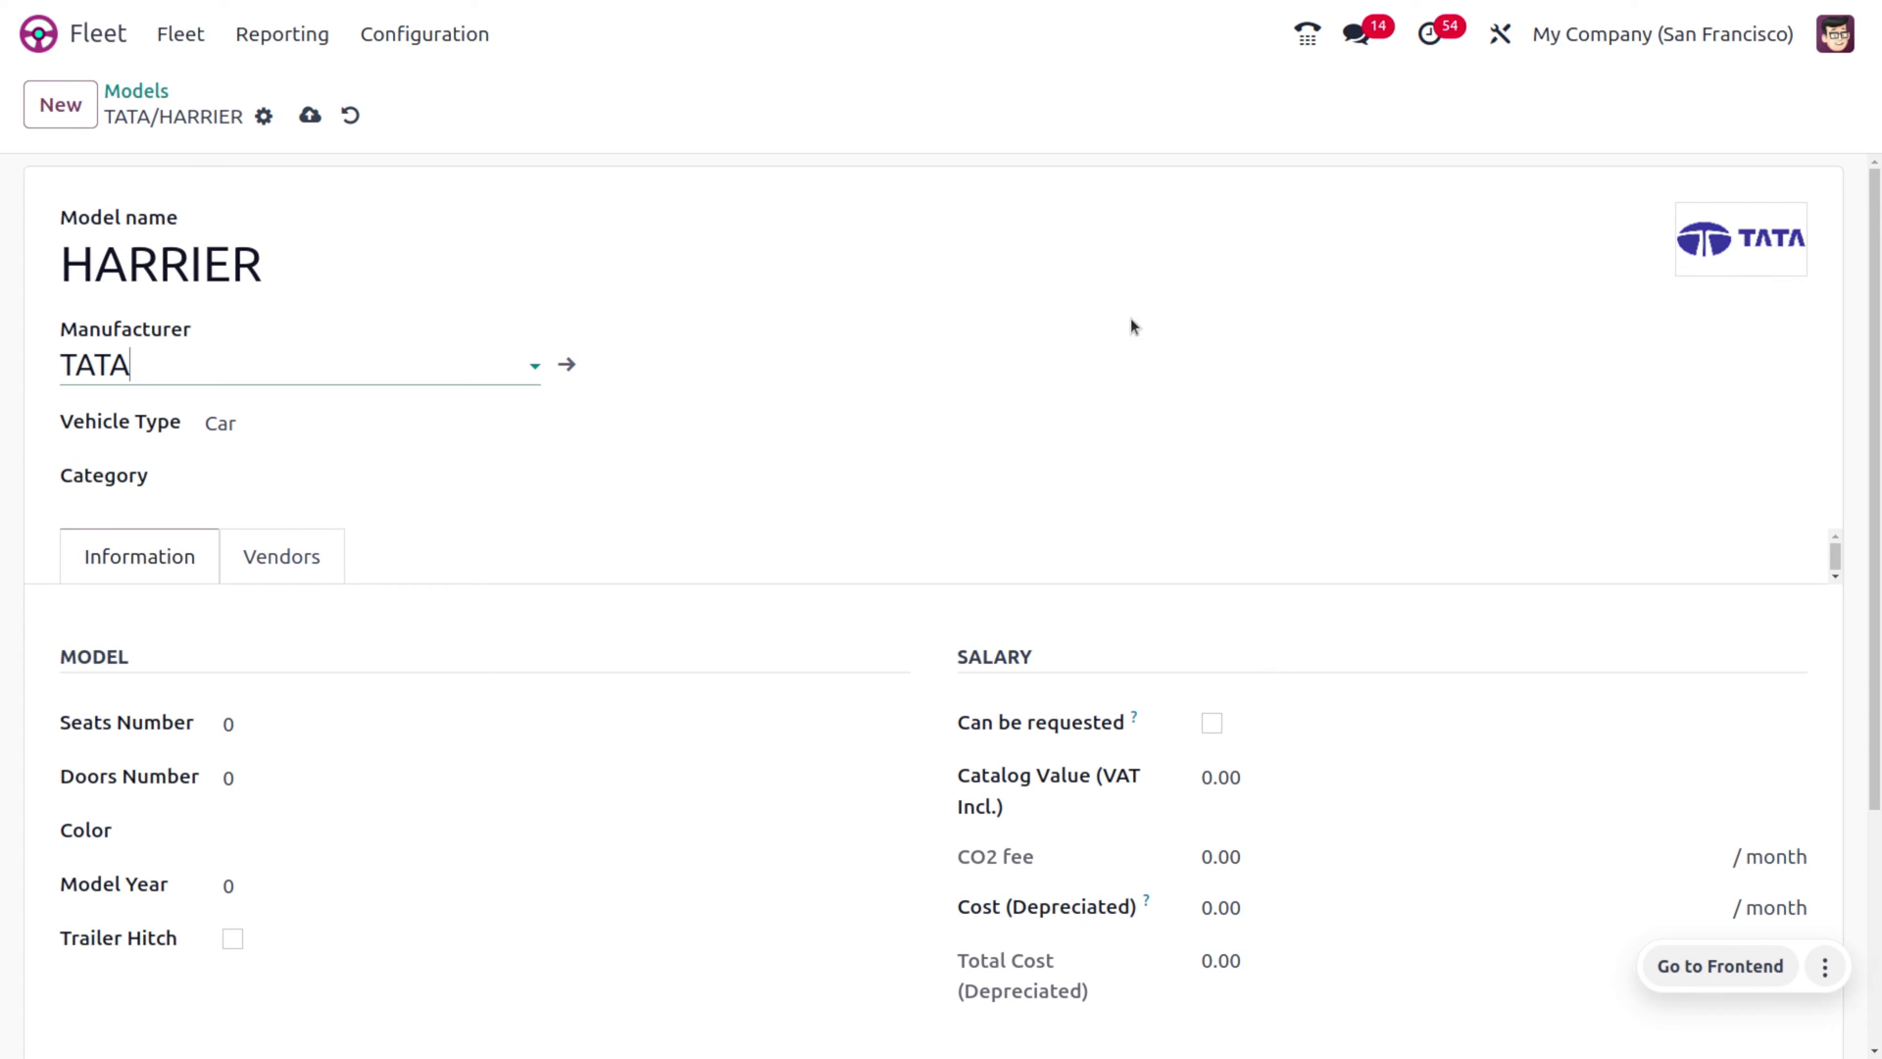
# Keep Car as the HARRIER model's vehicle type, leave its category empty and save the record.
pyautogui.click(251, 427)
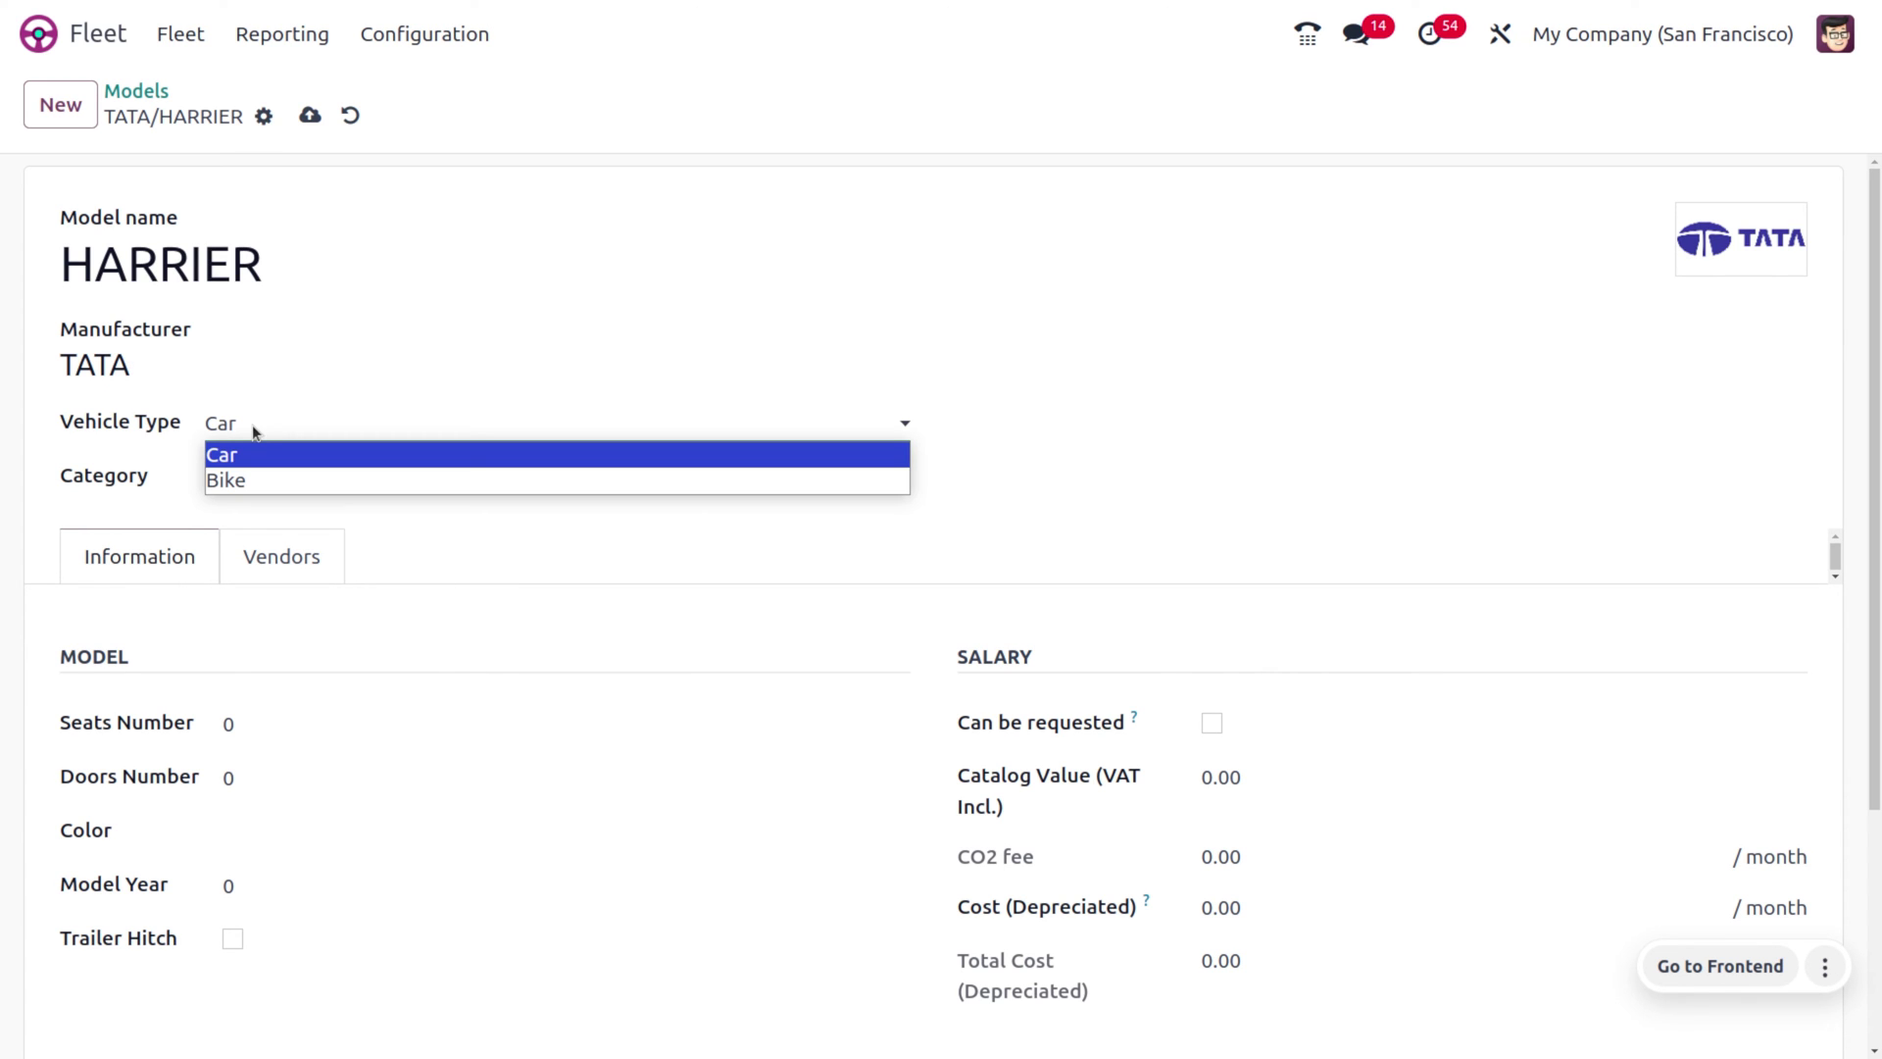
pyautogui.click(263, 447)
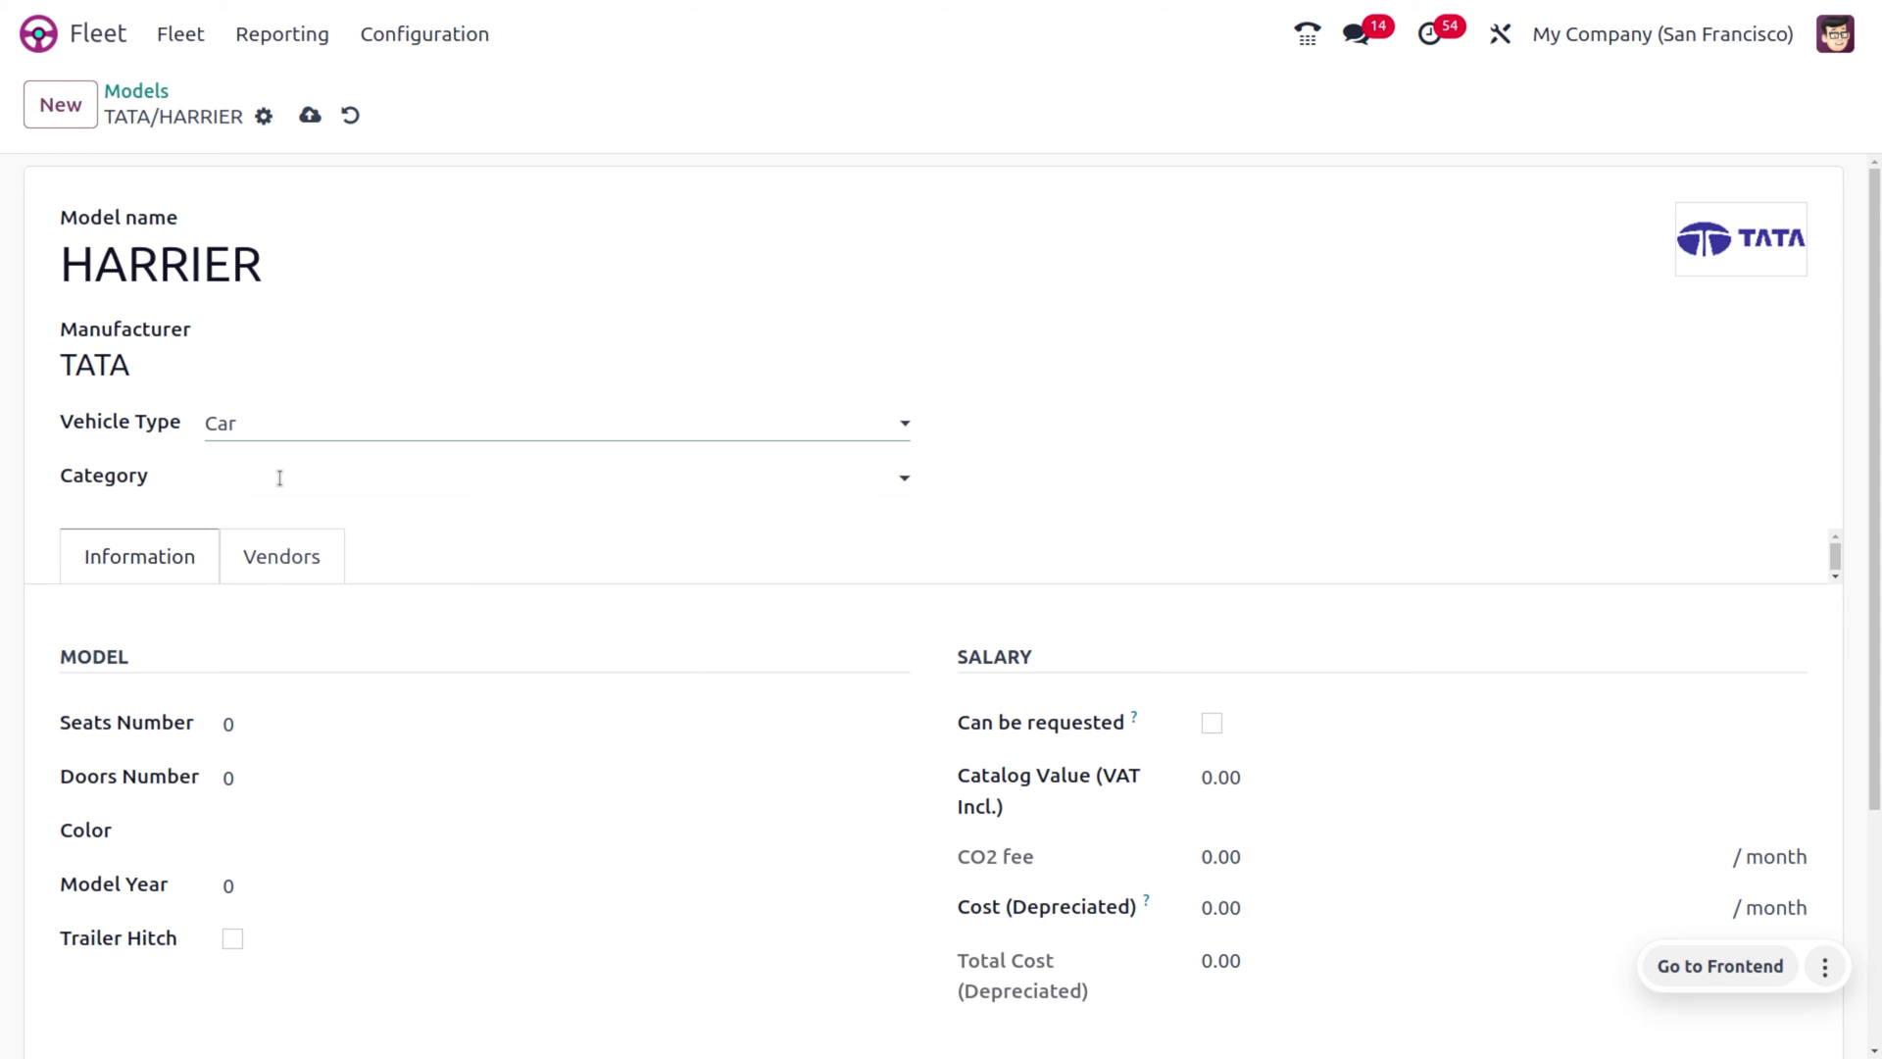
pyautogui.click(279, 477)
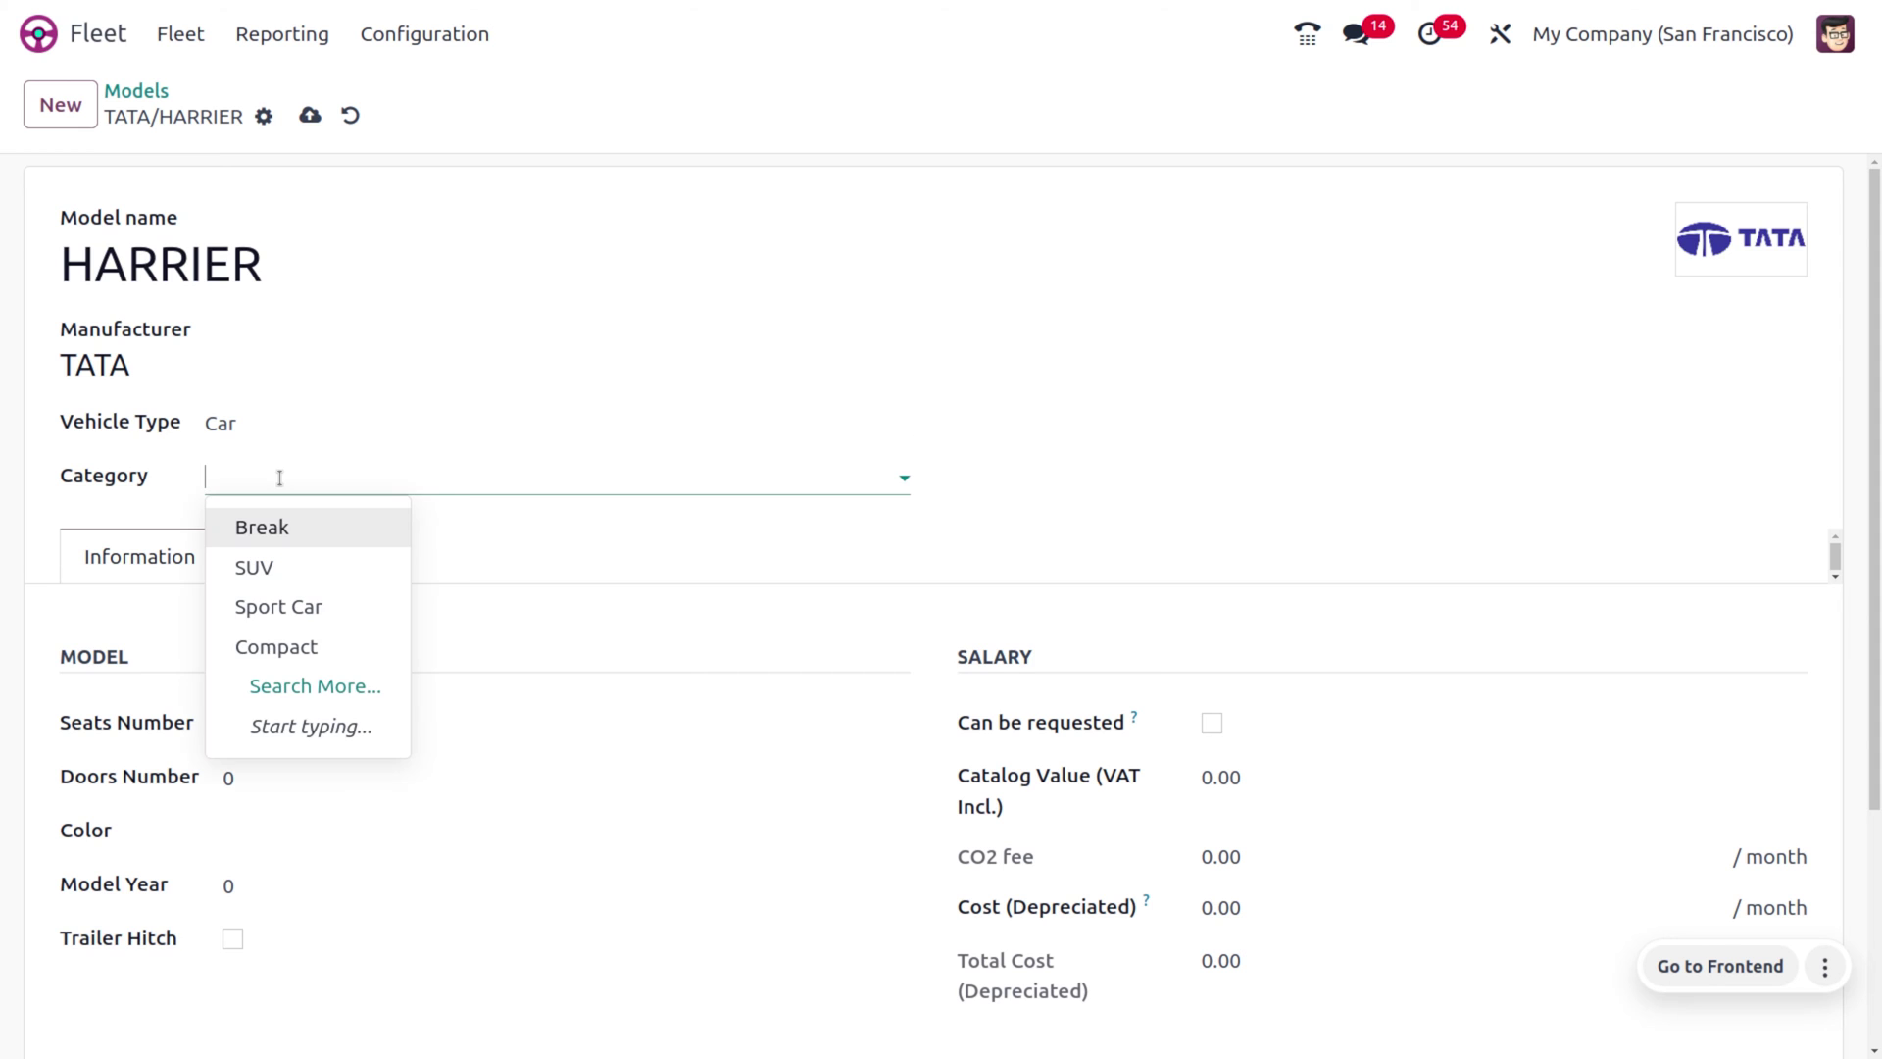
pyautogui.click(309, 118)
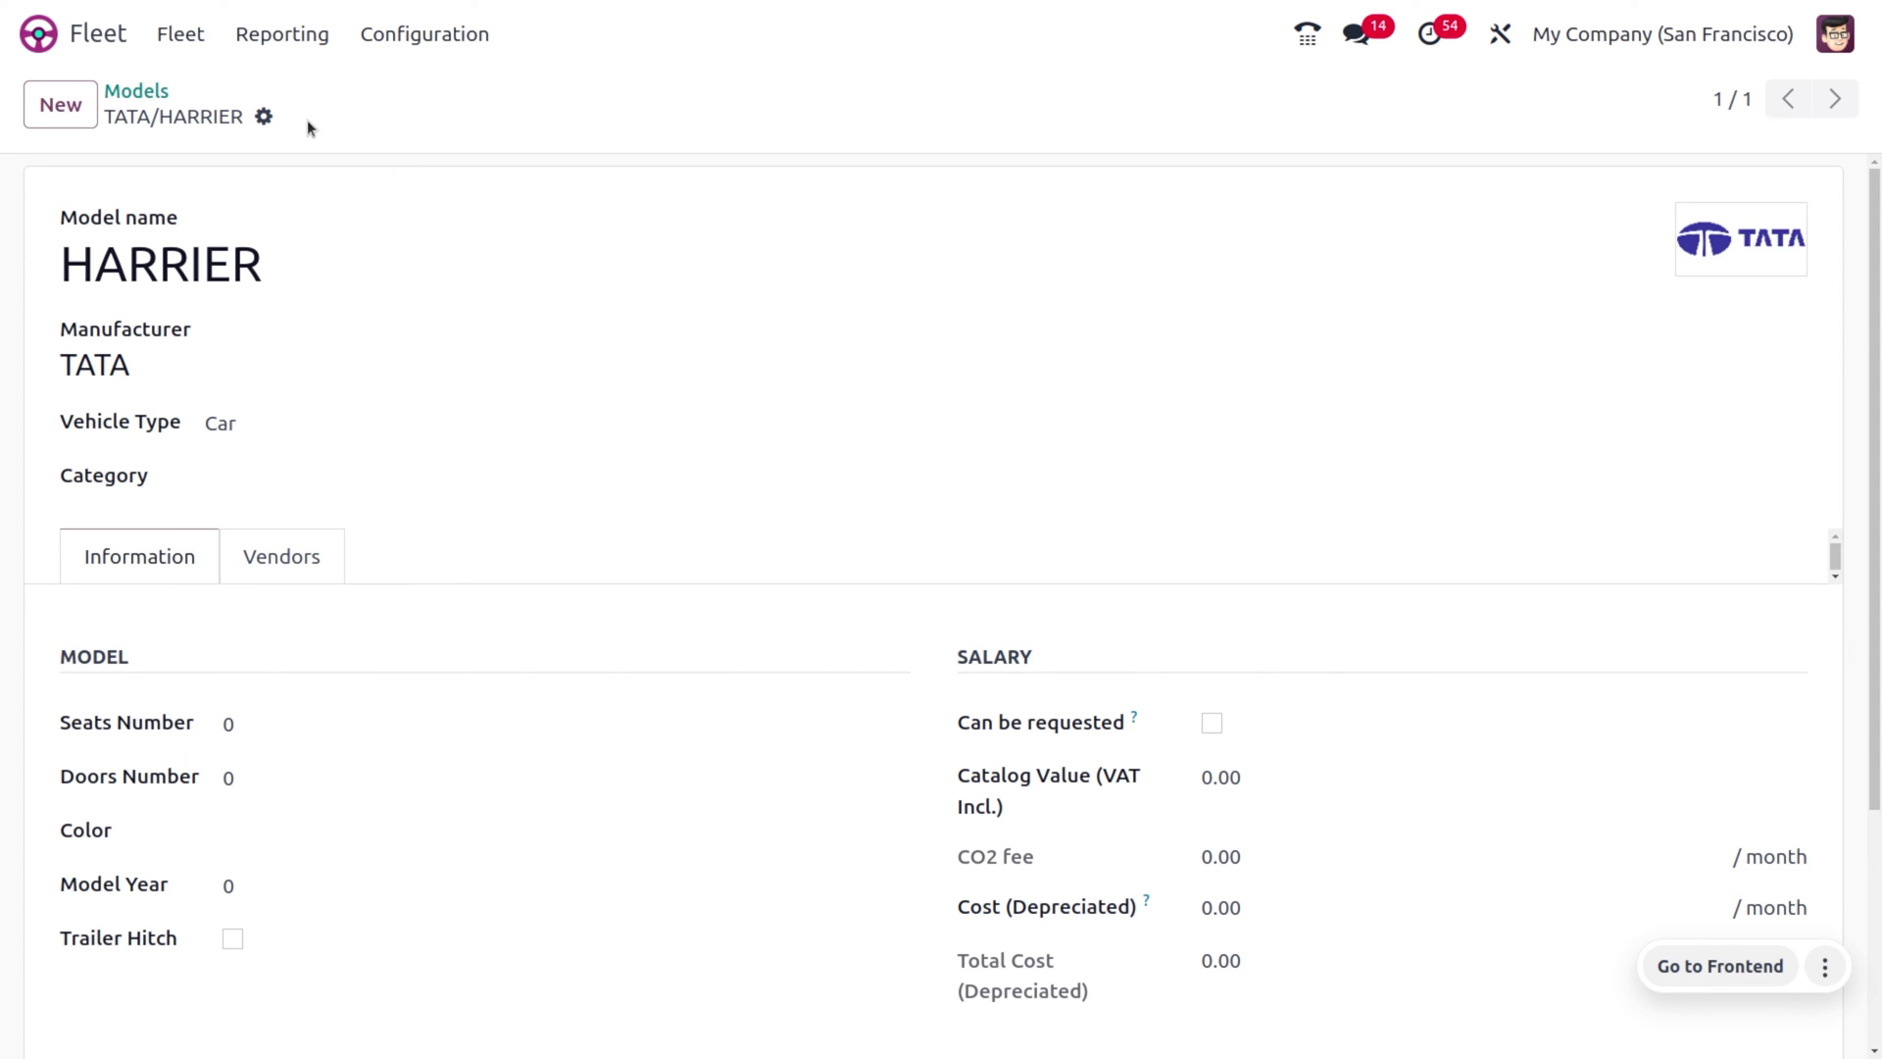
# Open the vehicle model categories, add a category named Car and save it.
pyautogui.click(475, 40)
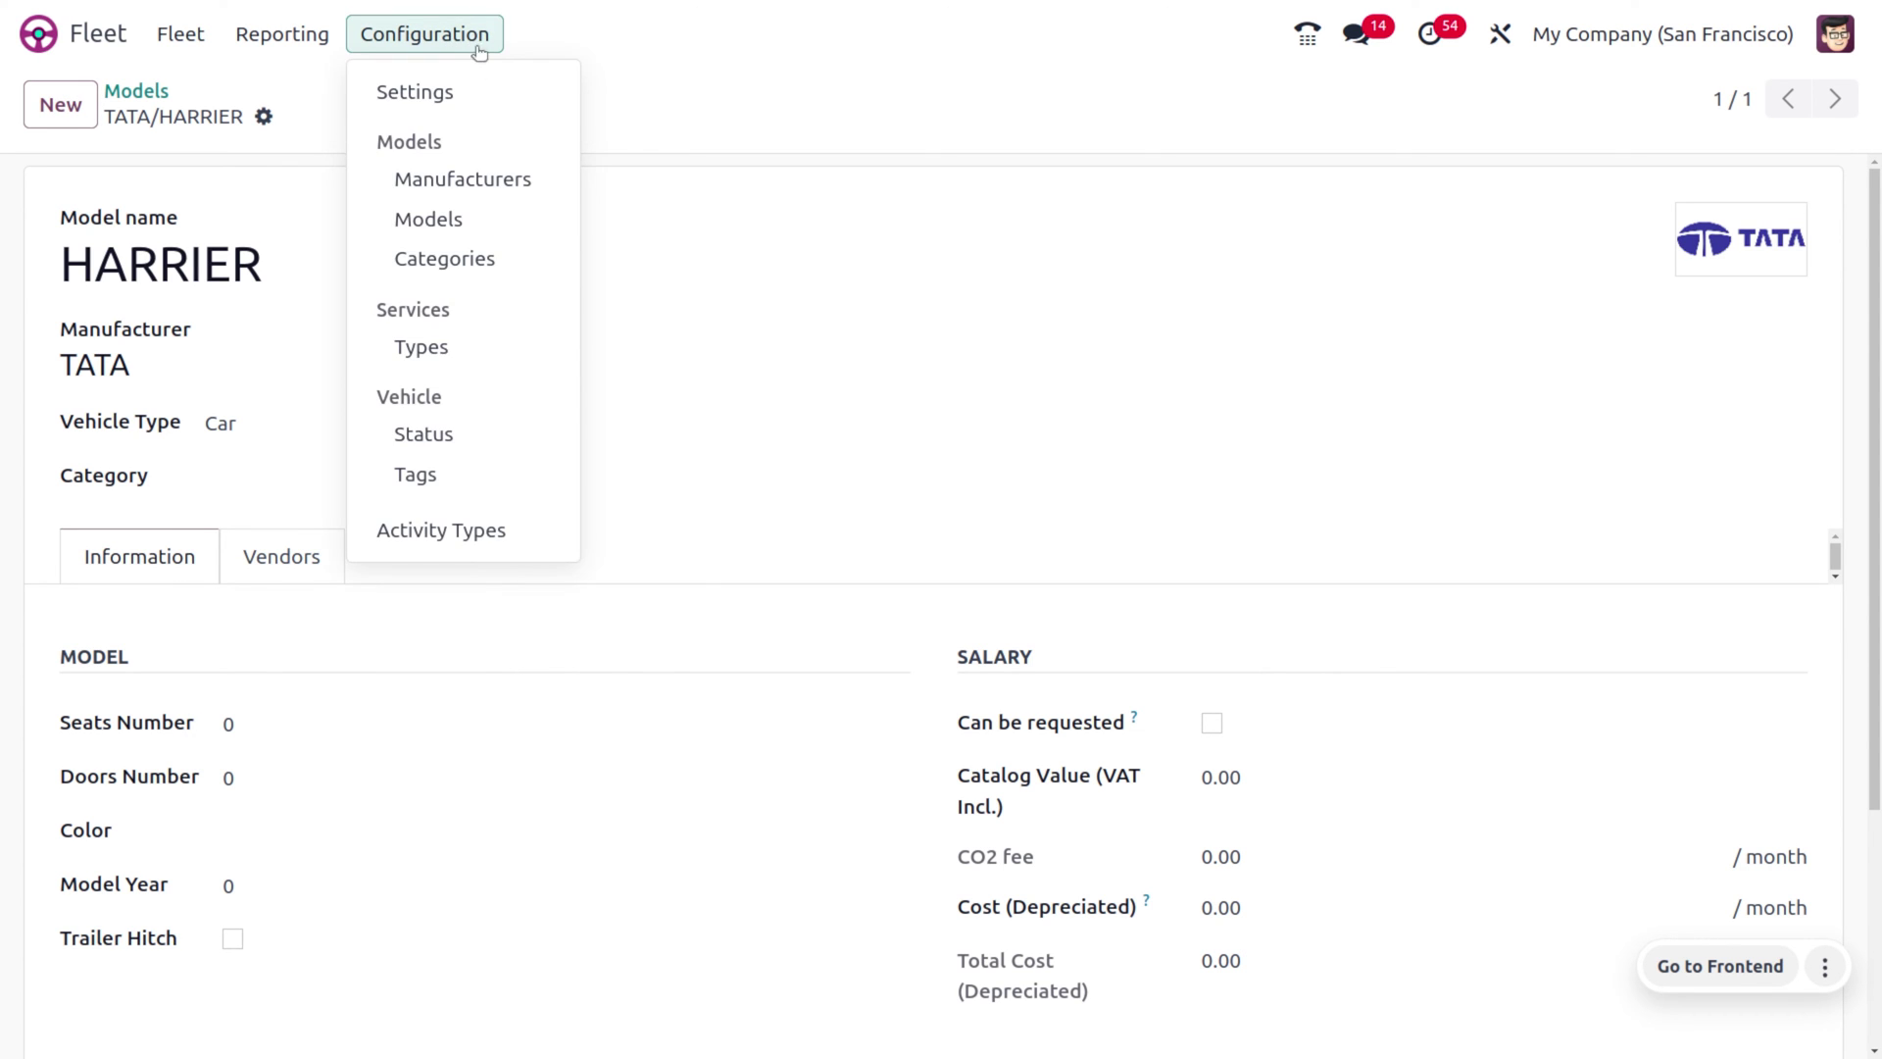
pyautogui.click(477, 268)
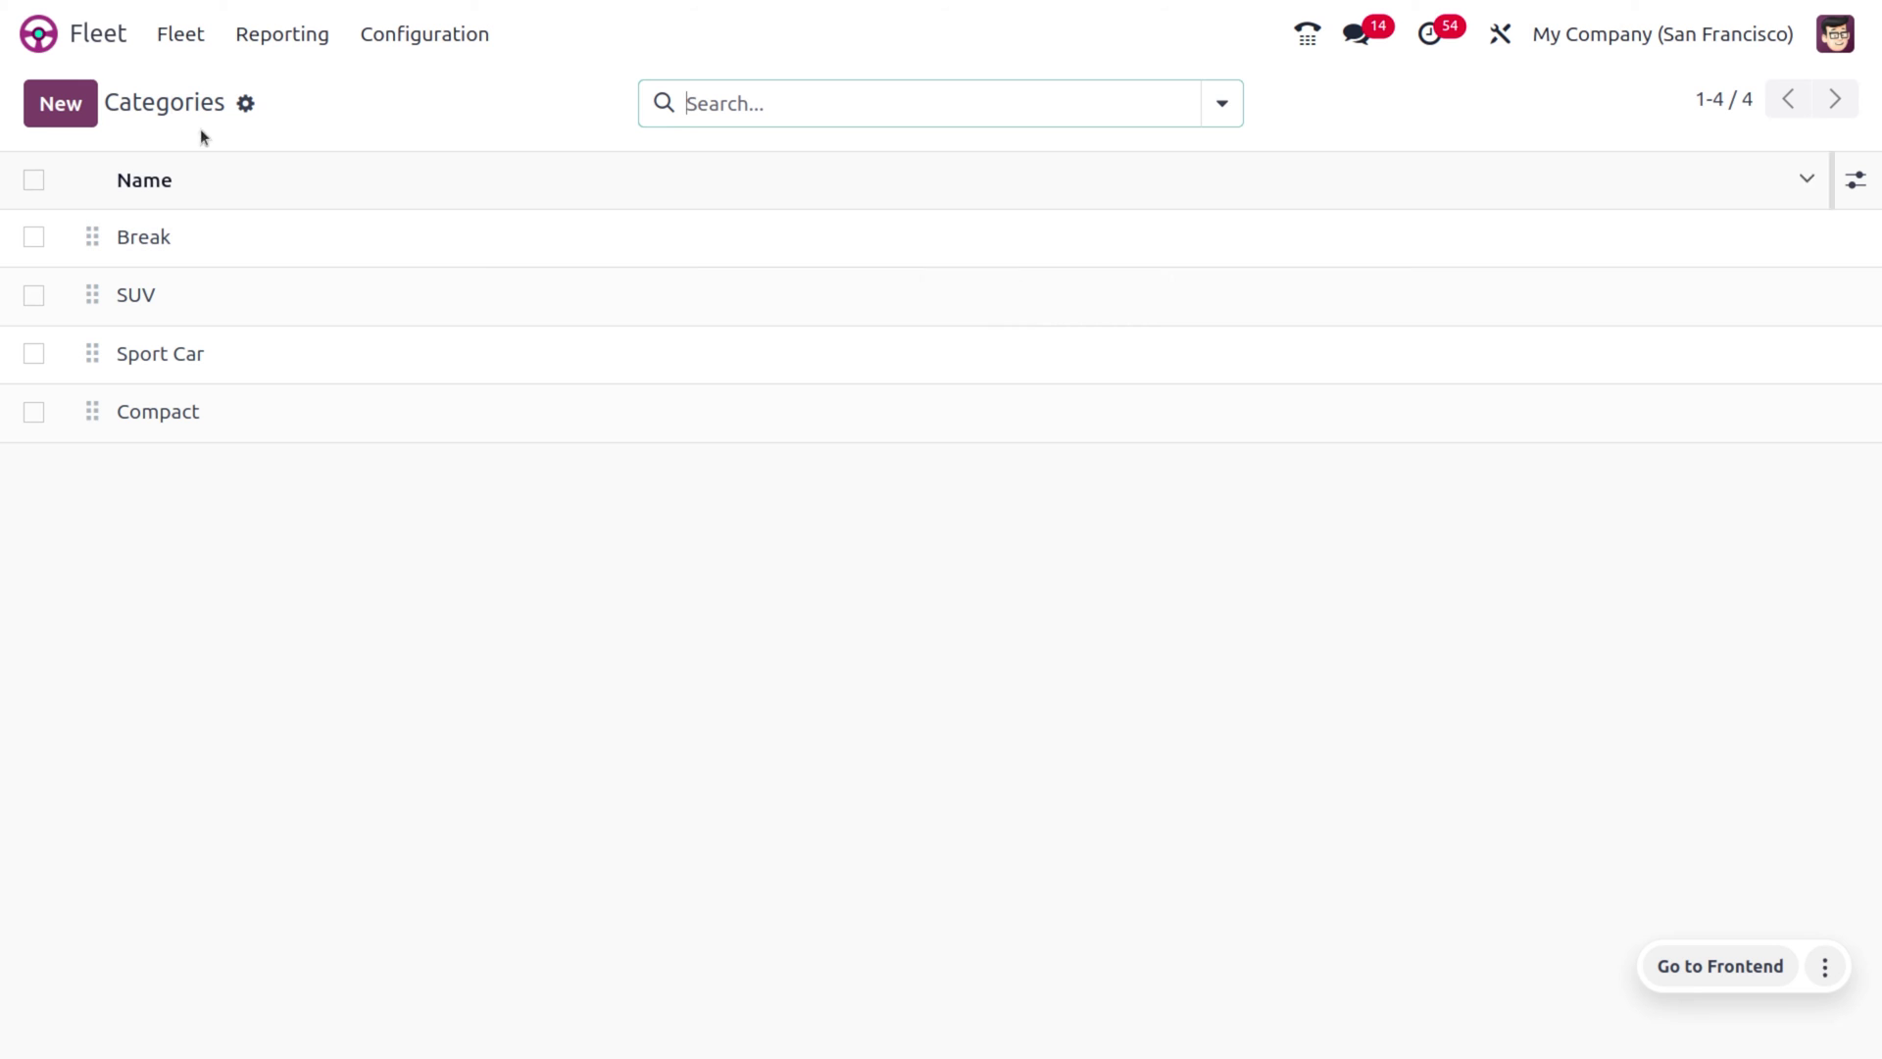
pyautogui.click(83, 120)
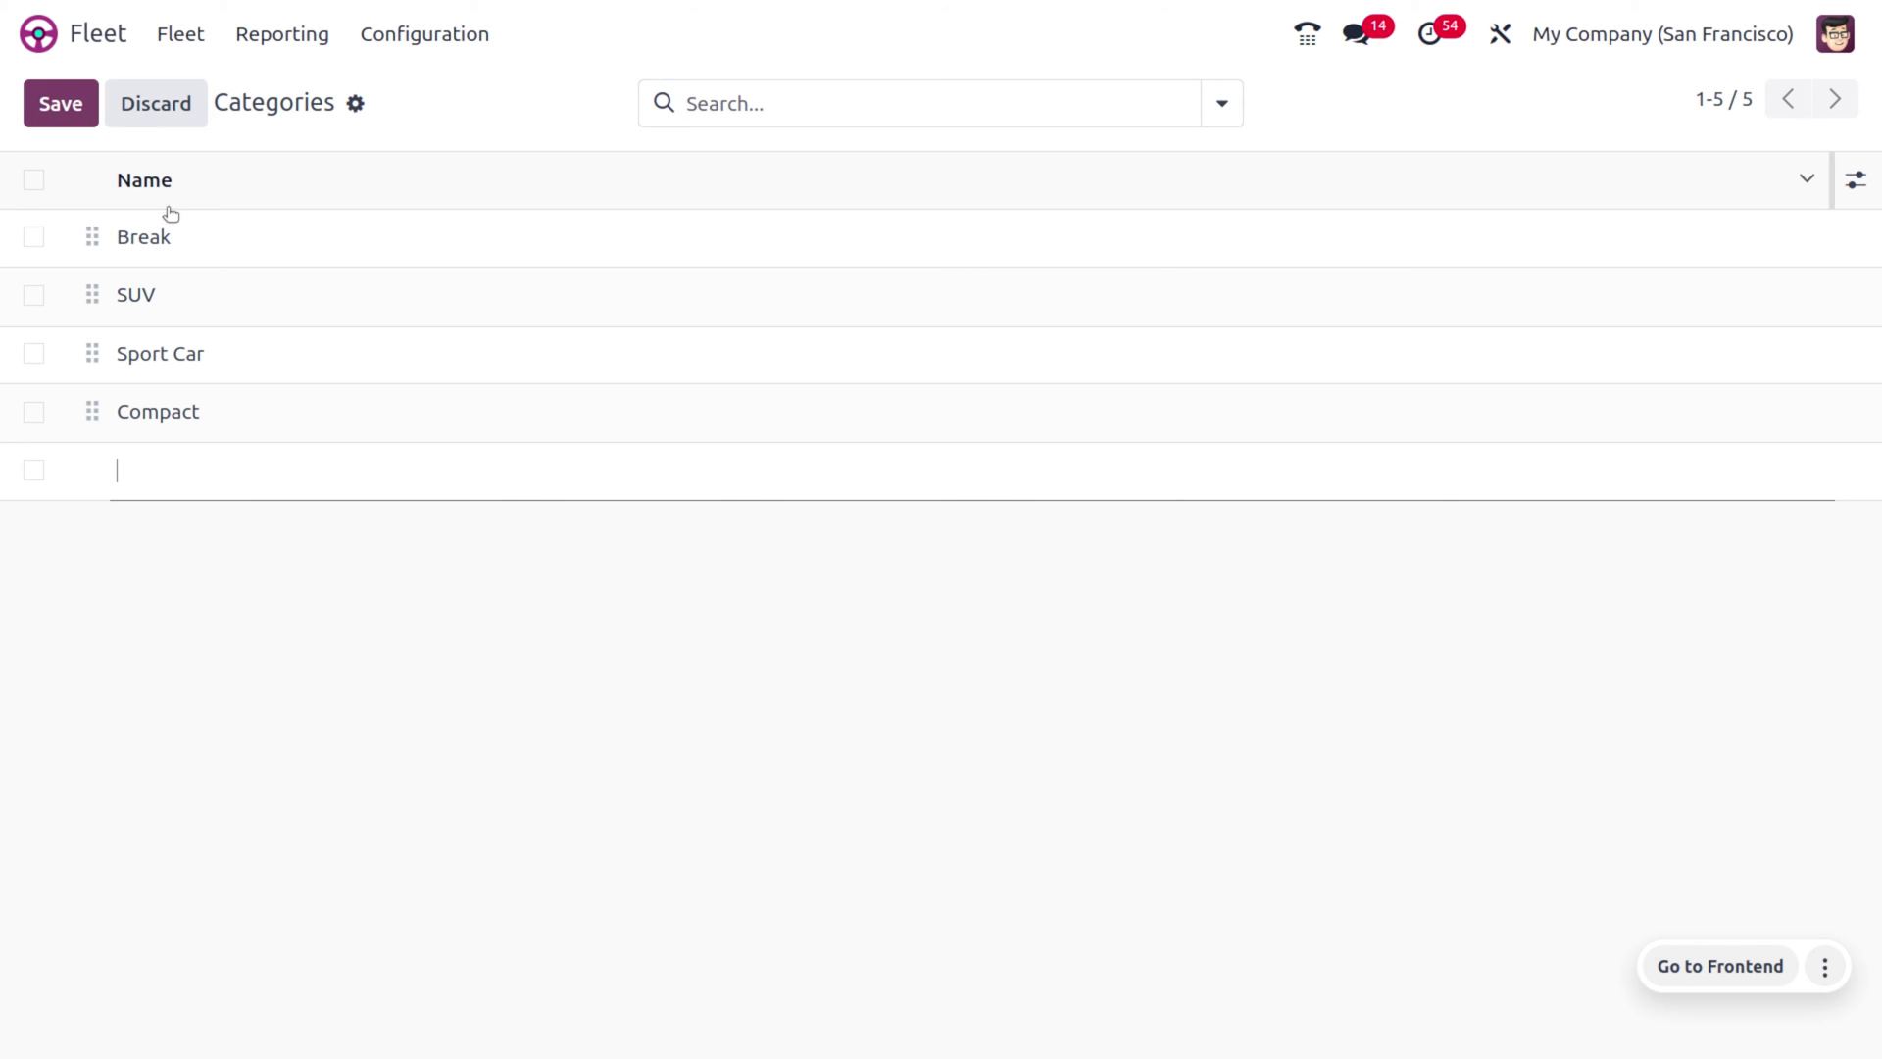
pyautogui.write('Car')
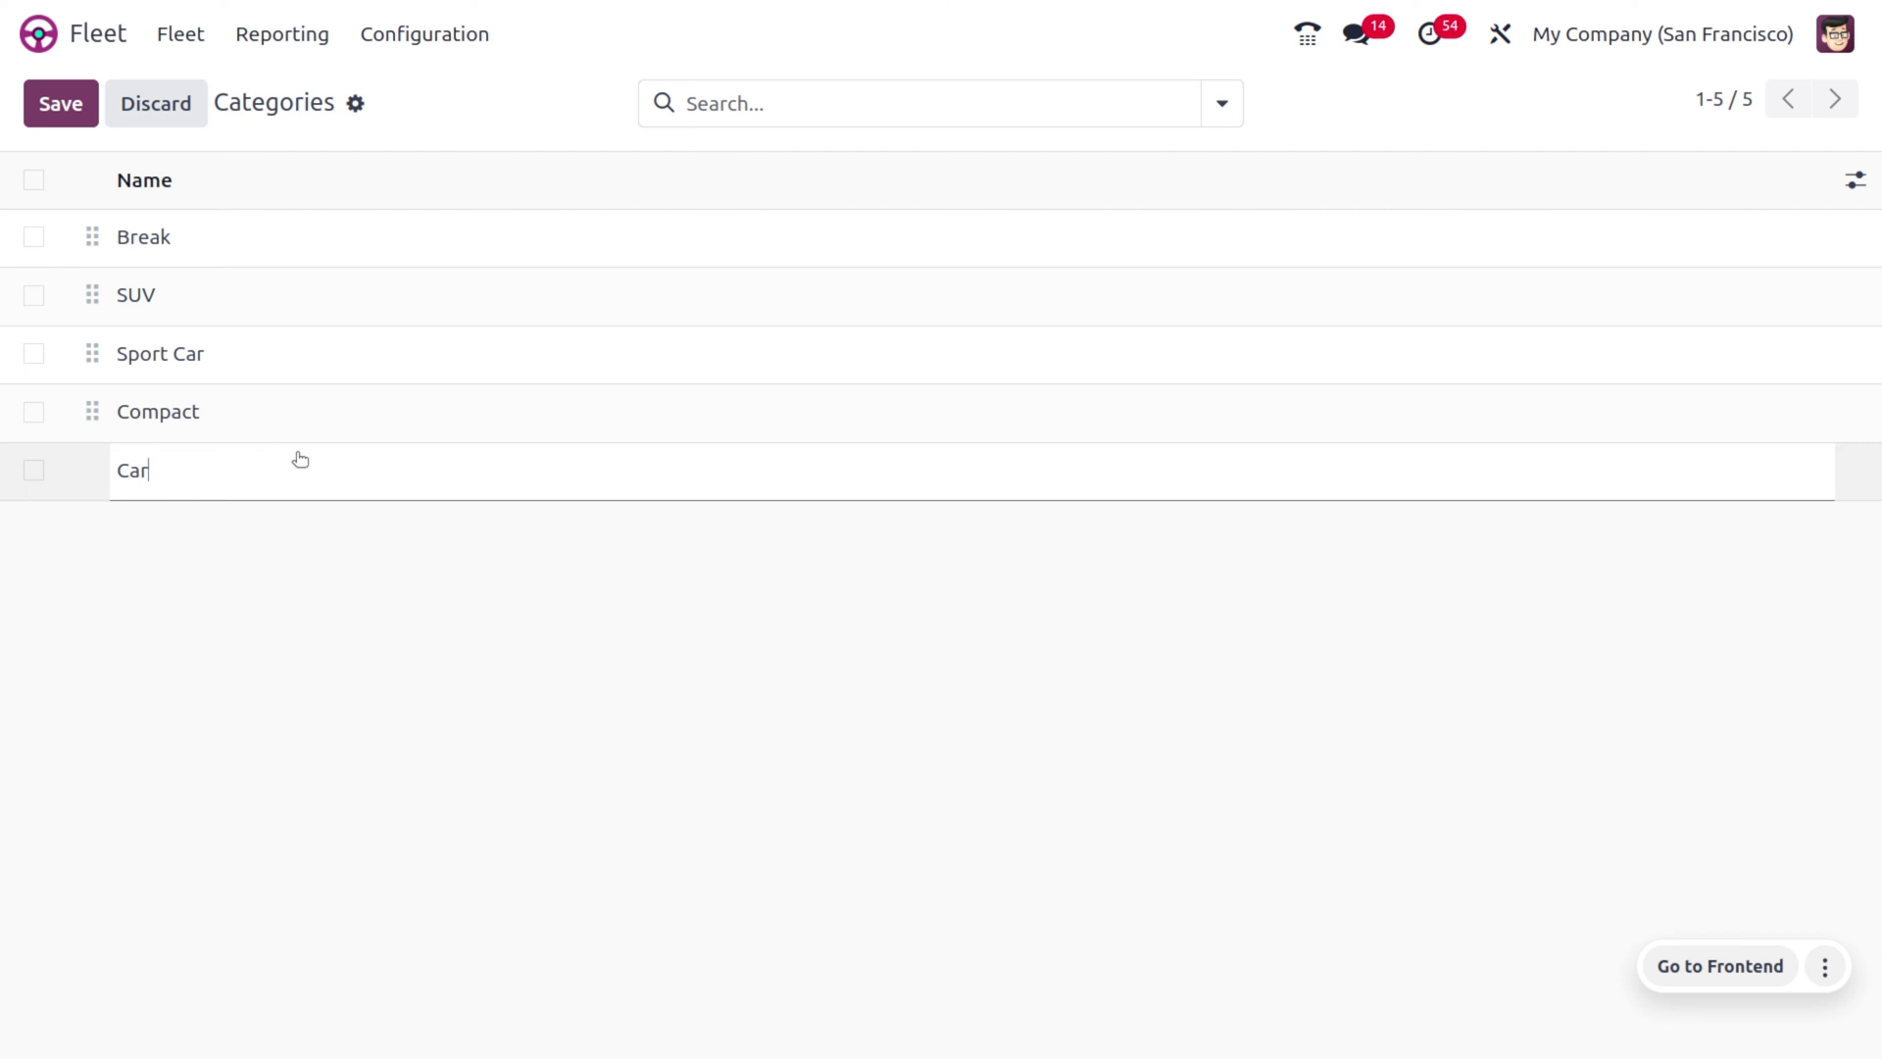
pyautogui.click(73, 124)
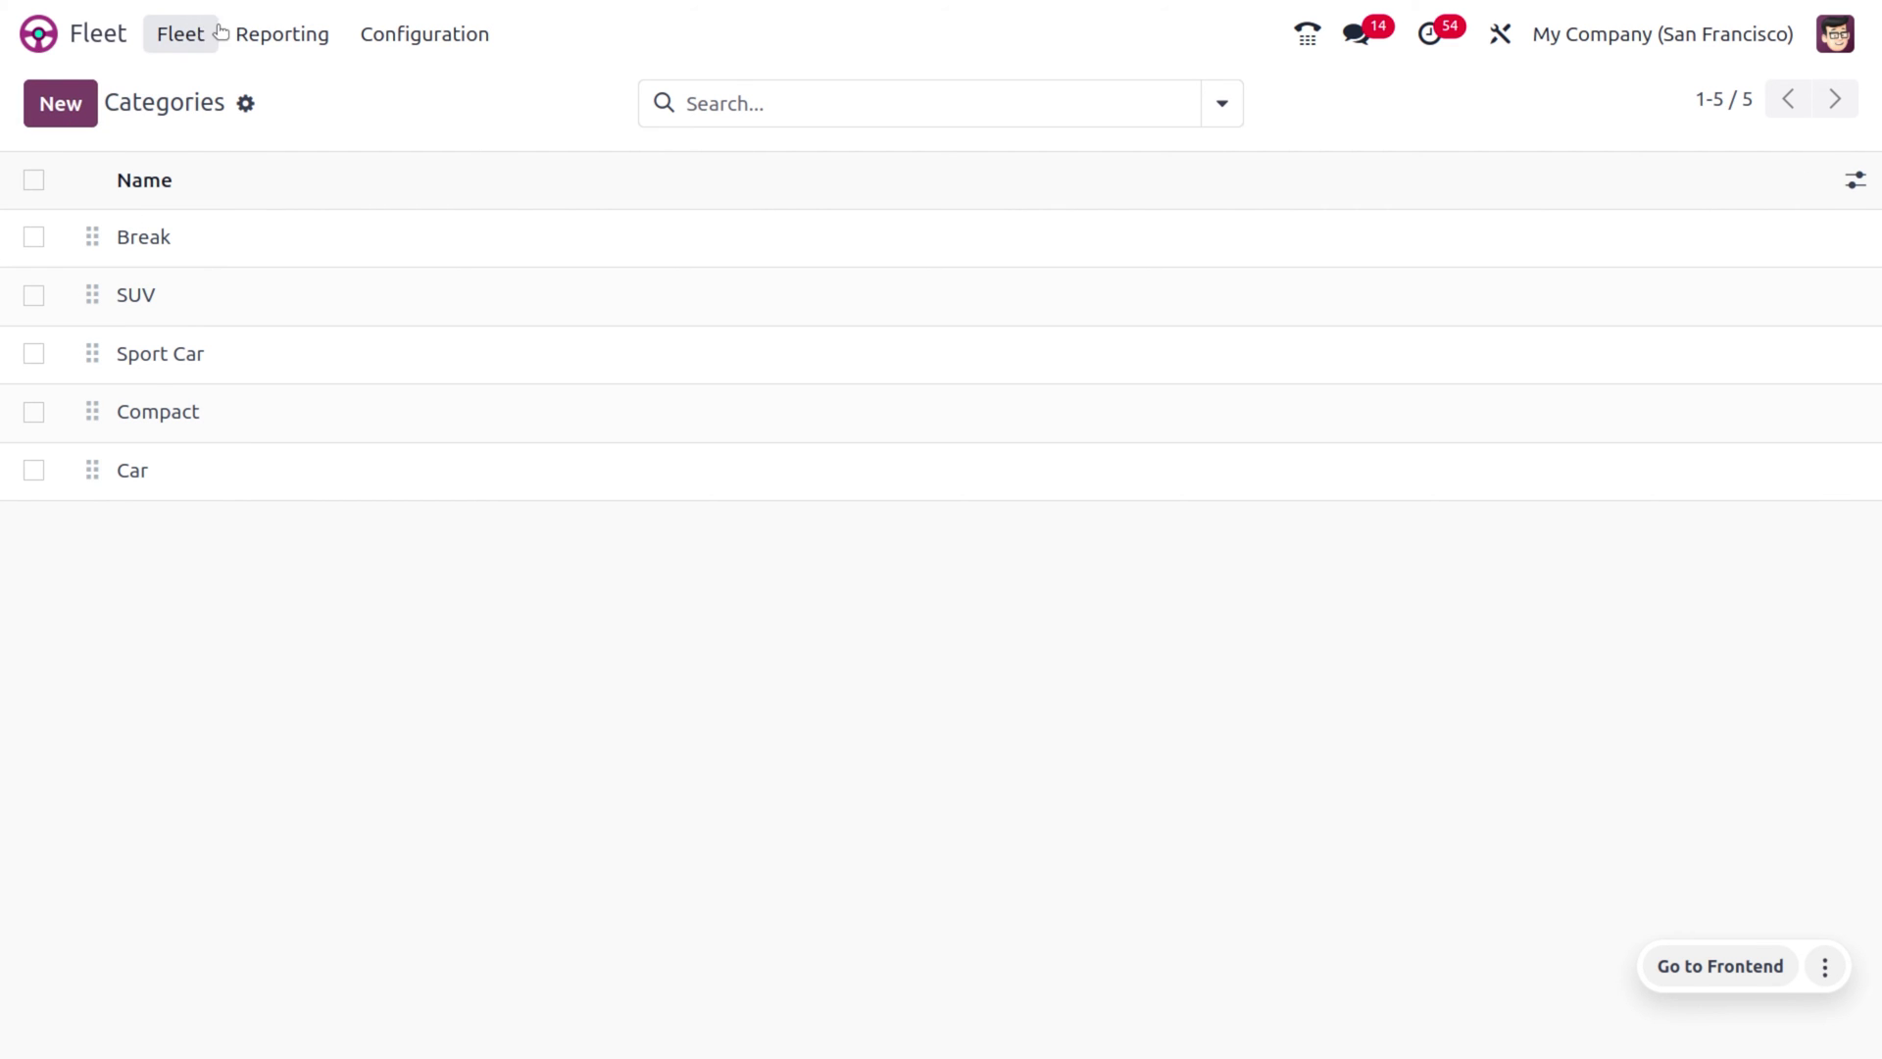
# Create a service type named Rental with the category Service, save it and return to the types list.
pyautogui.click(453, 44)
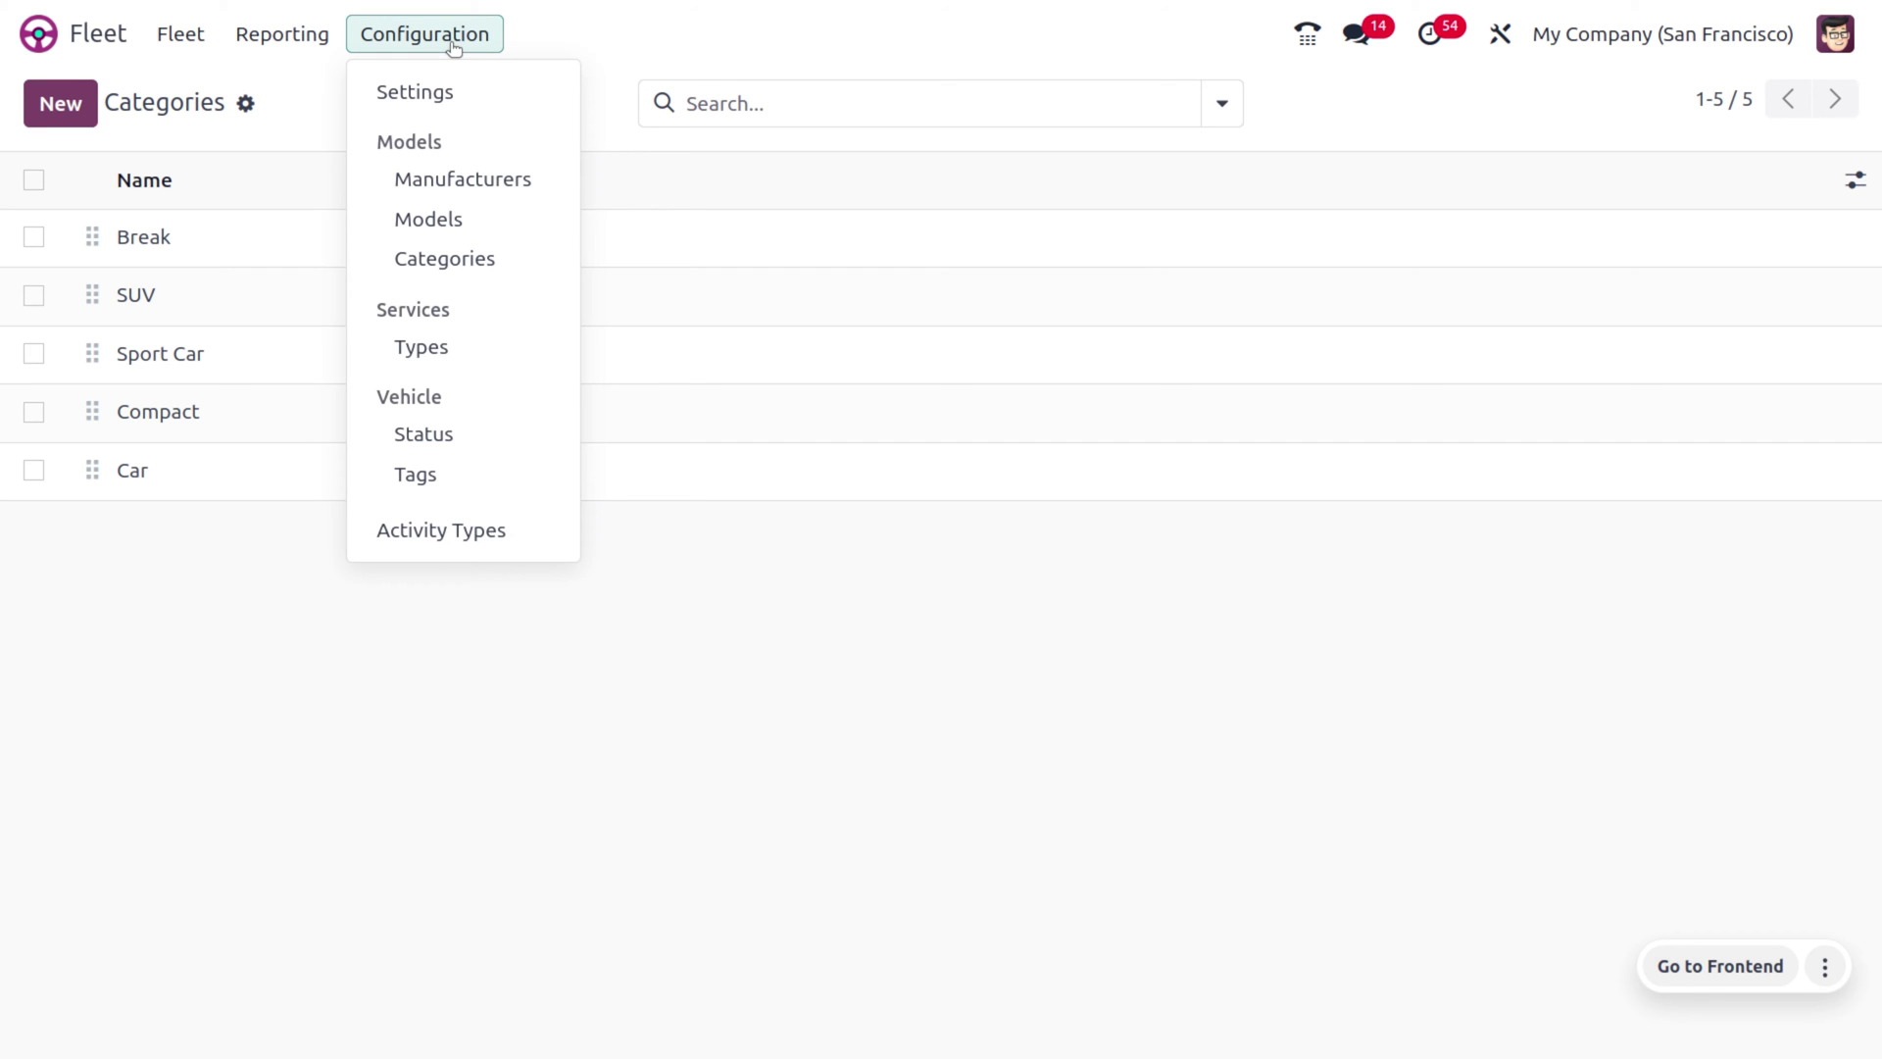
pyautogui.click(522, 348)
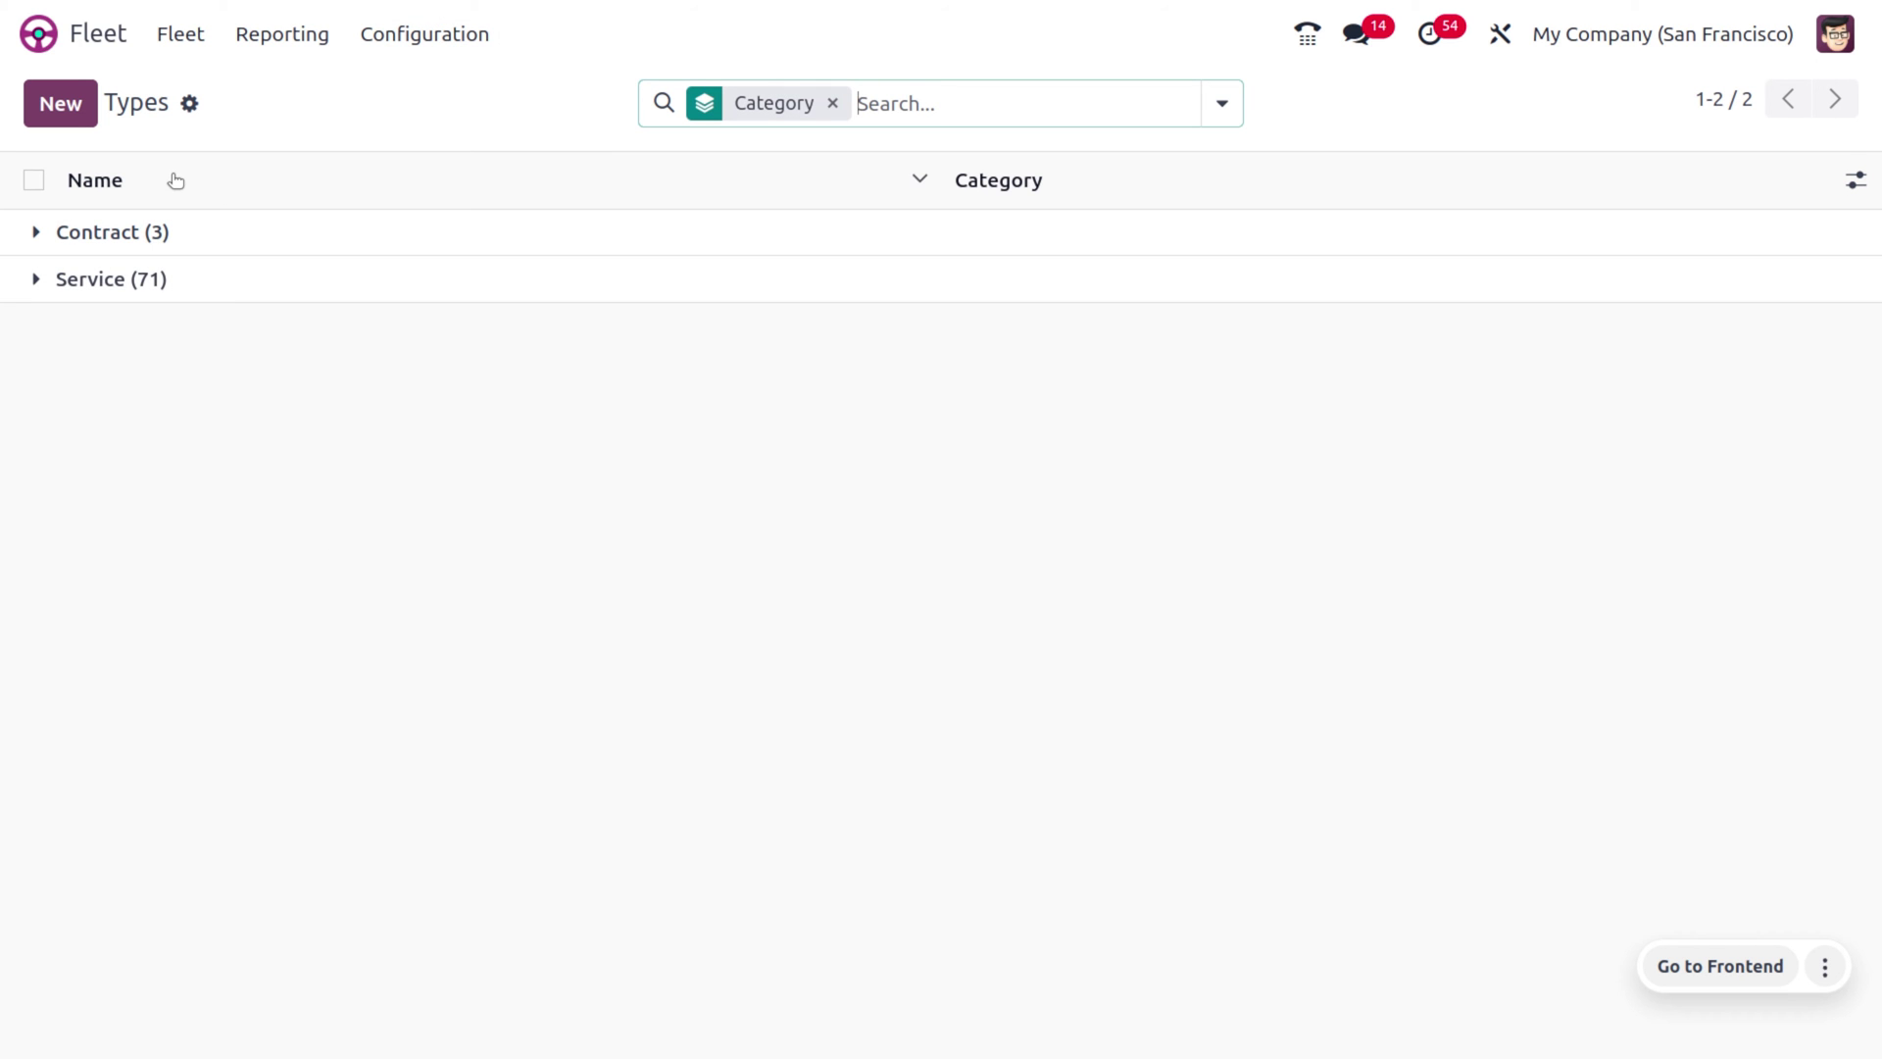
pyautogui.click(60, 108)
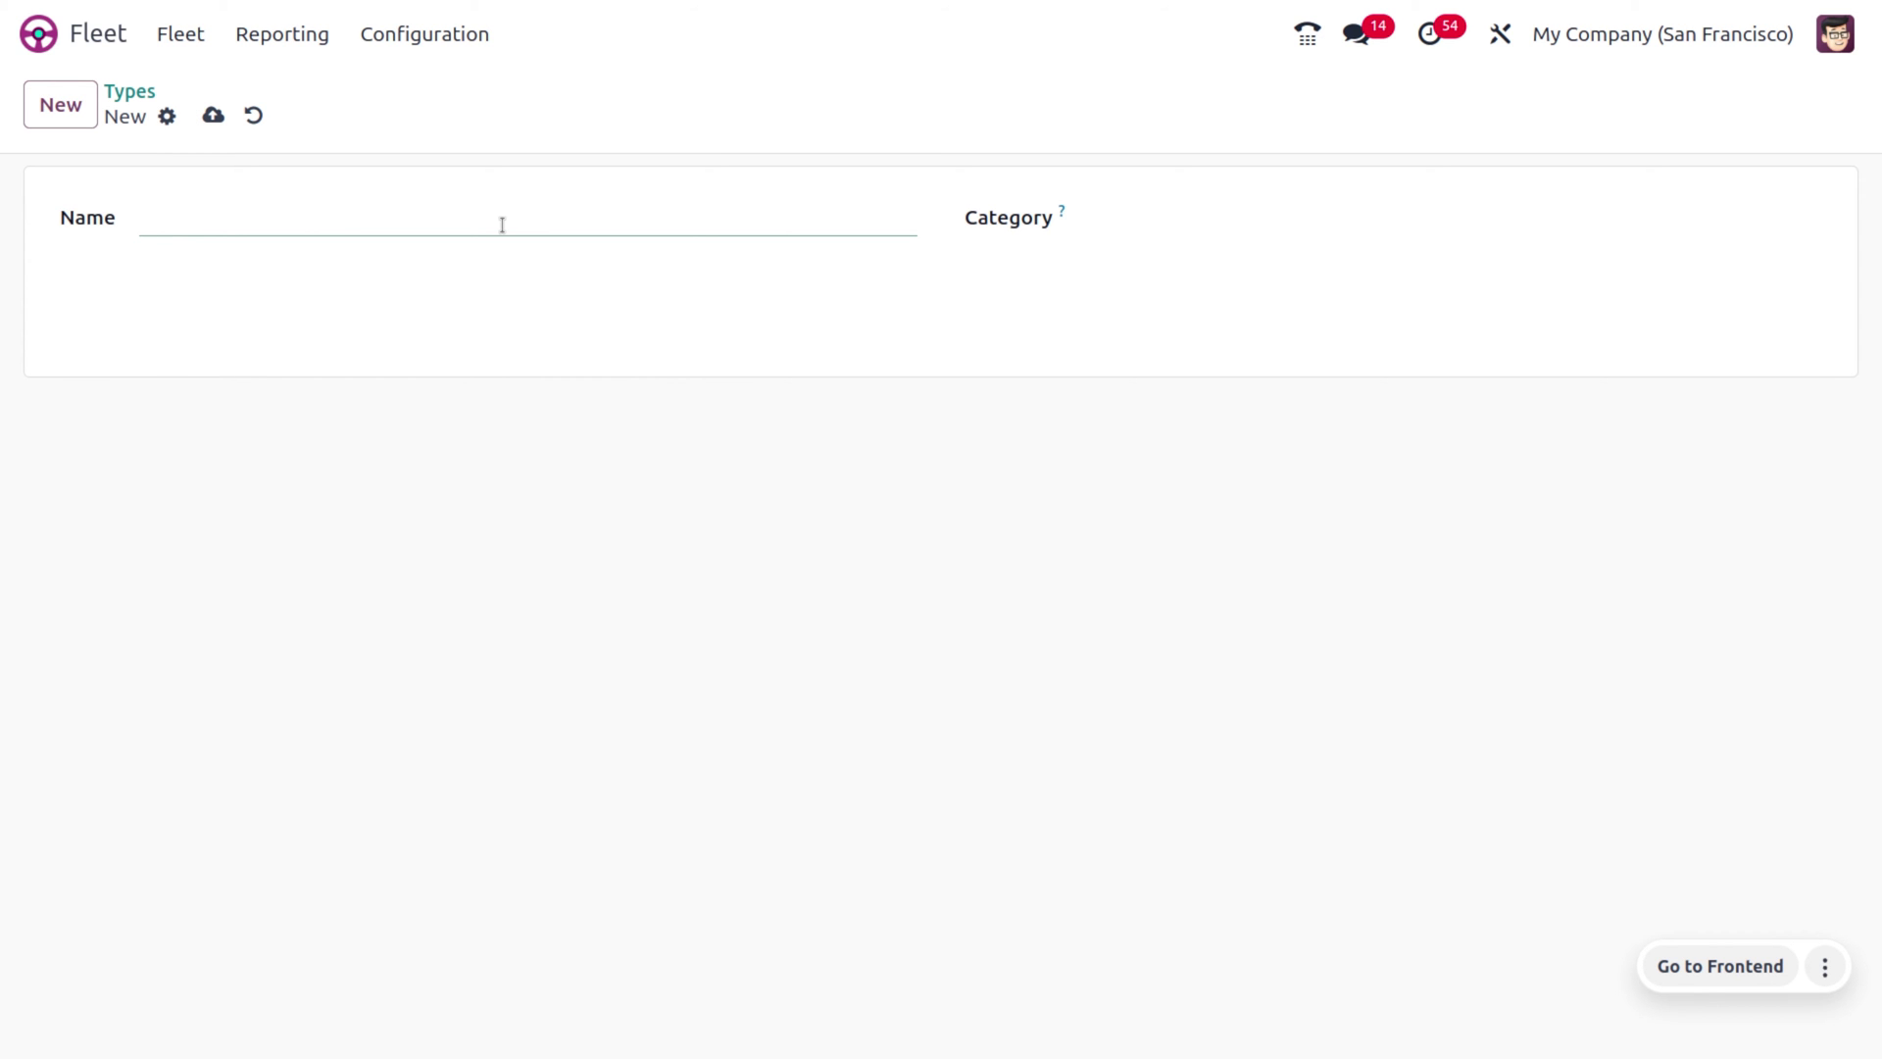
pyautogui.write('Rental')
pyautogui.click(1373, 208)
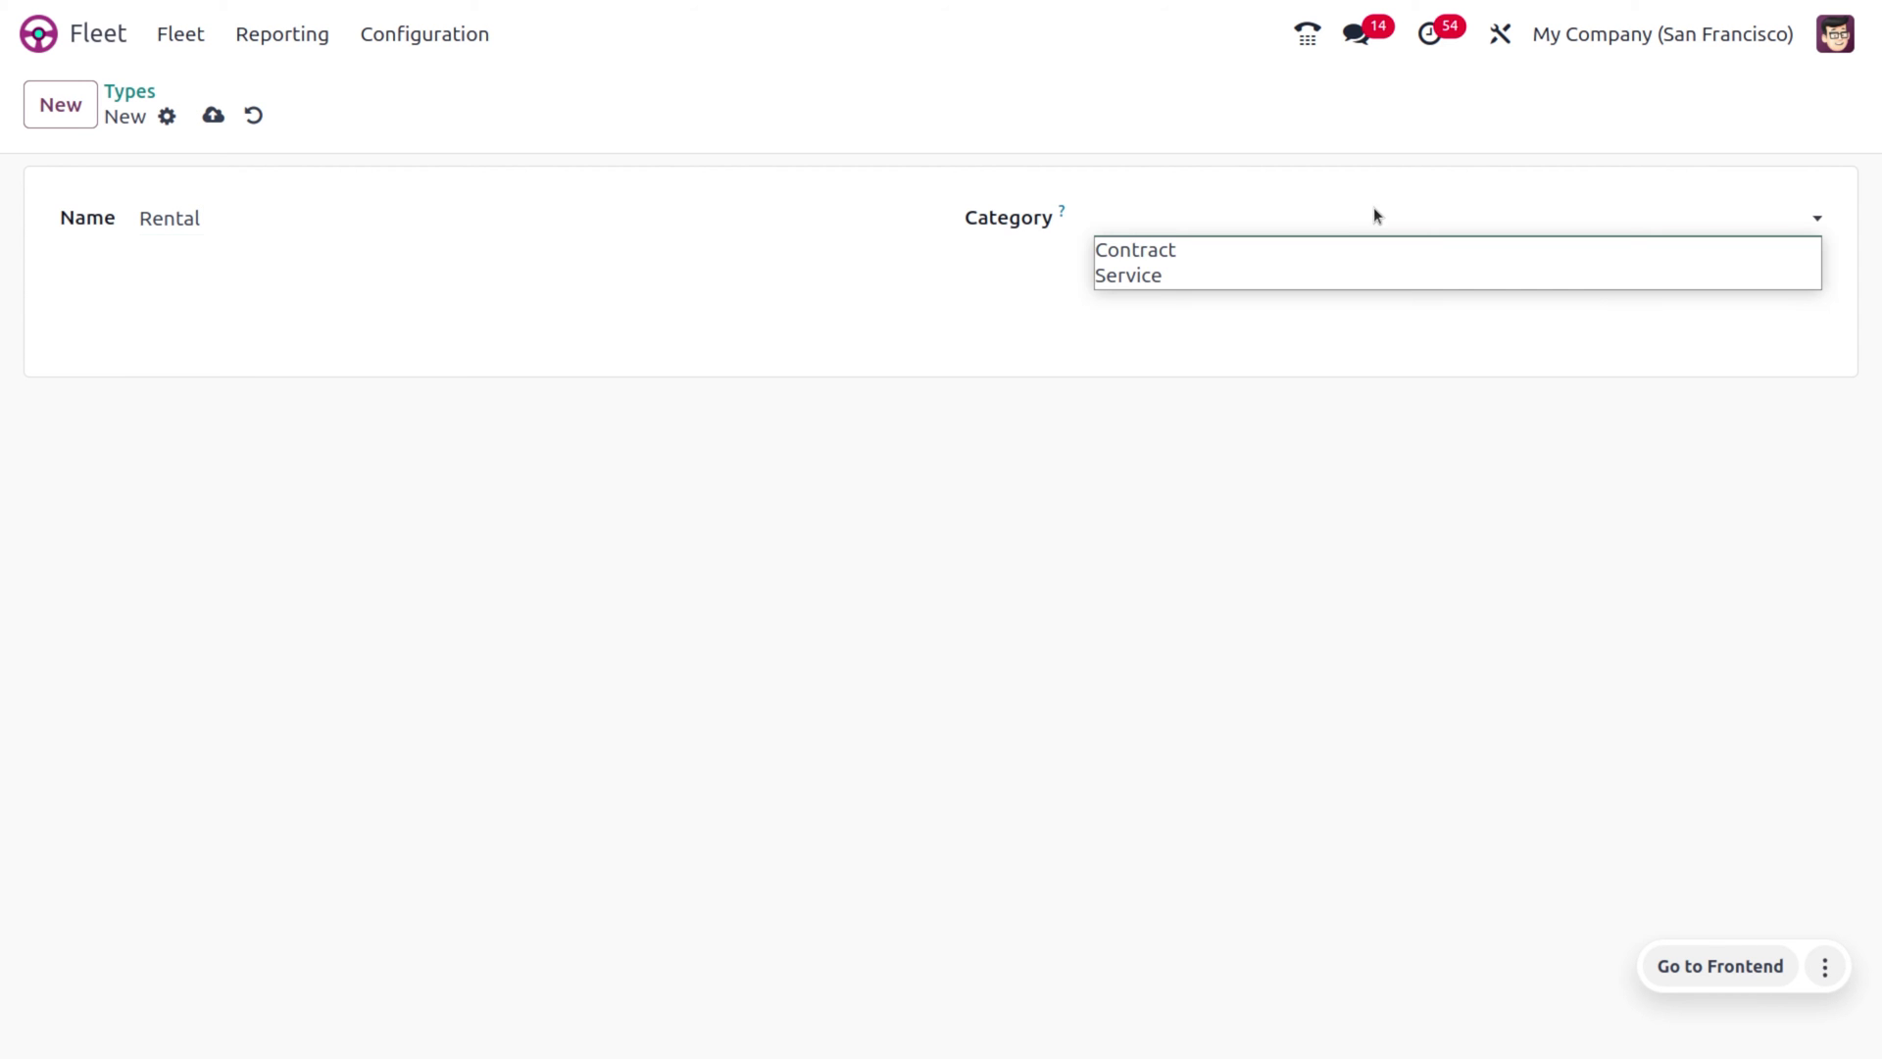
pyautogui.click(1198, 277)
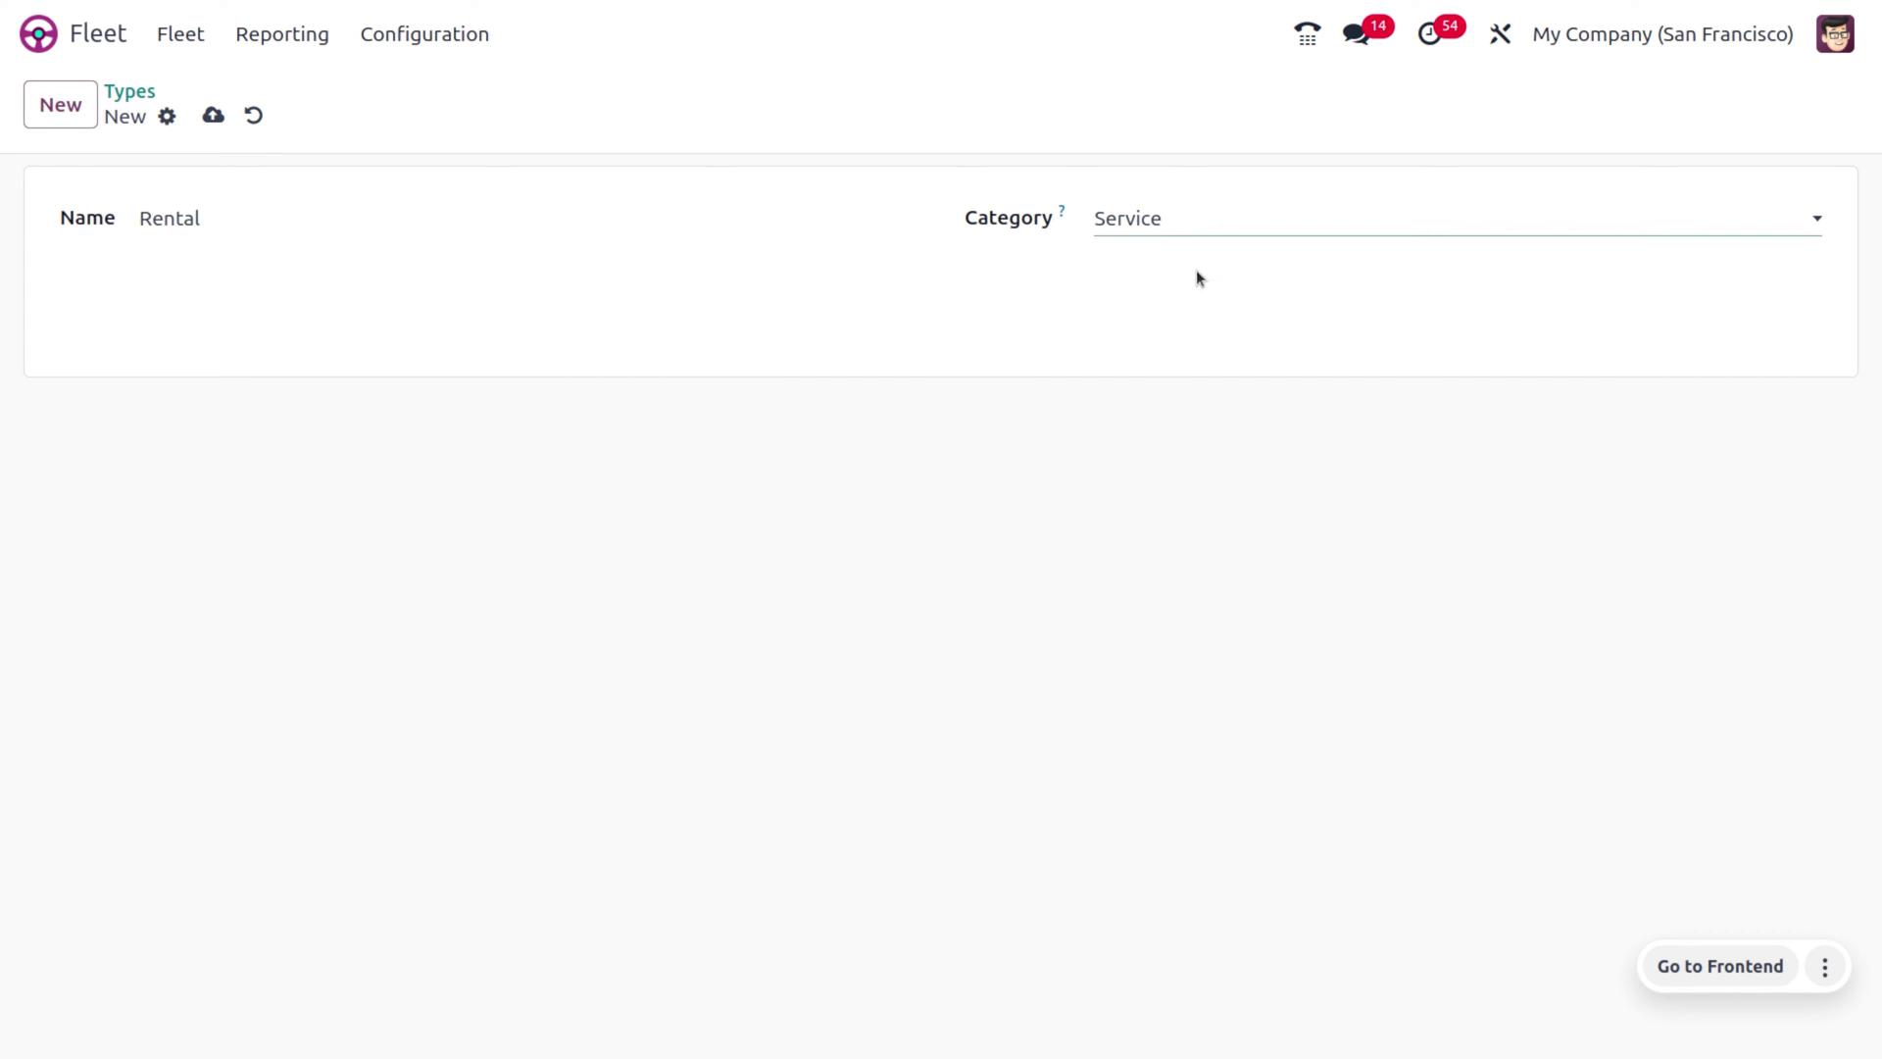
pyautogui.click(213, 116)
pyautogui.click(131, 93)
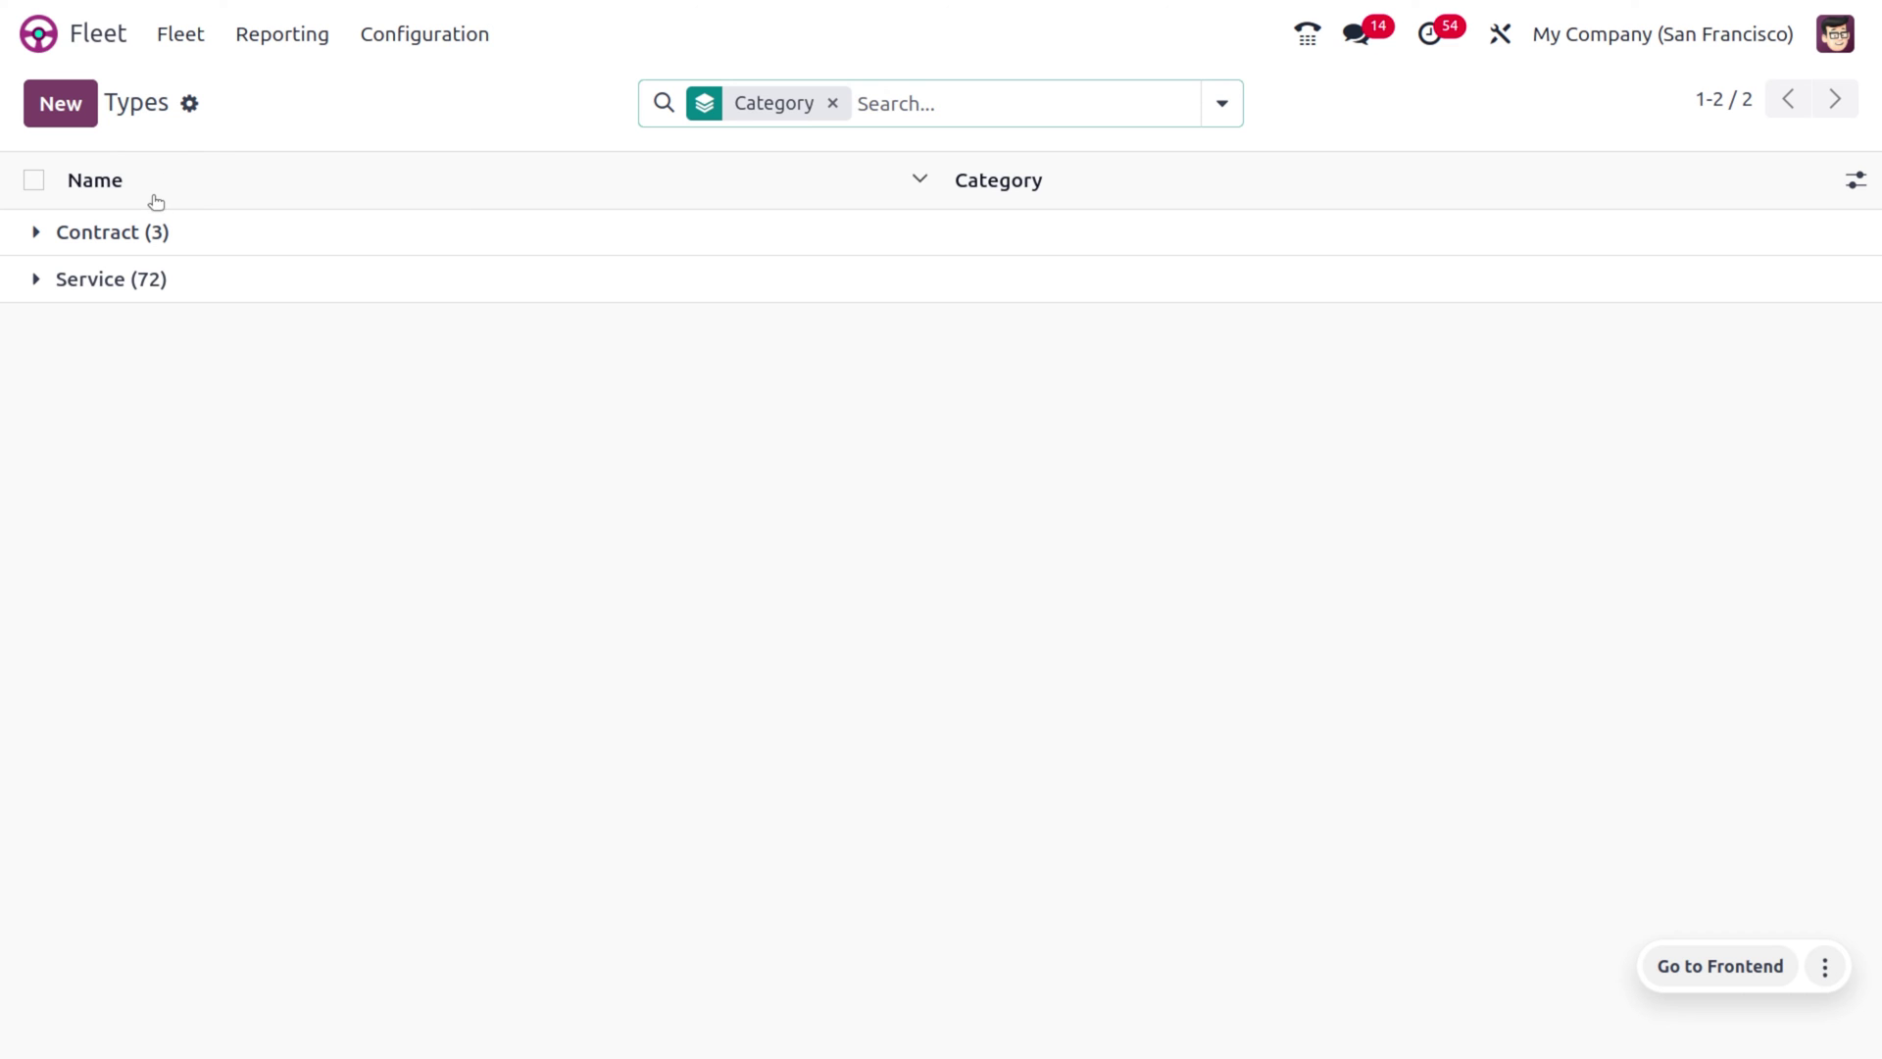
# Open the vehicle tags list and add a tag named rental.
pyautogui.click(423, 47)
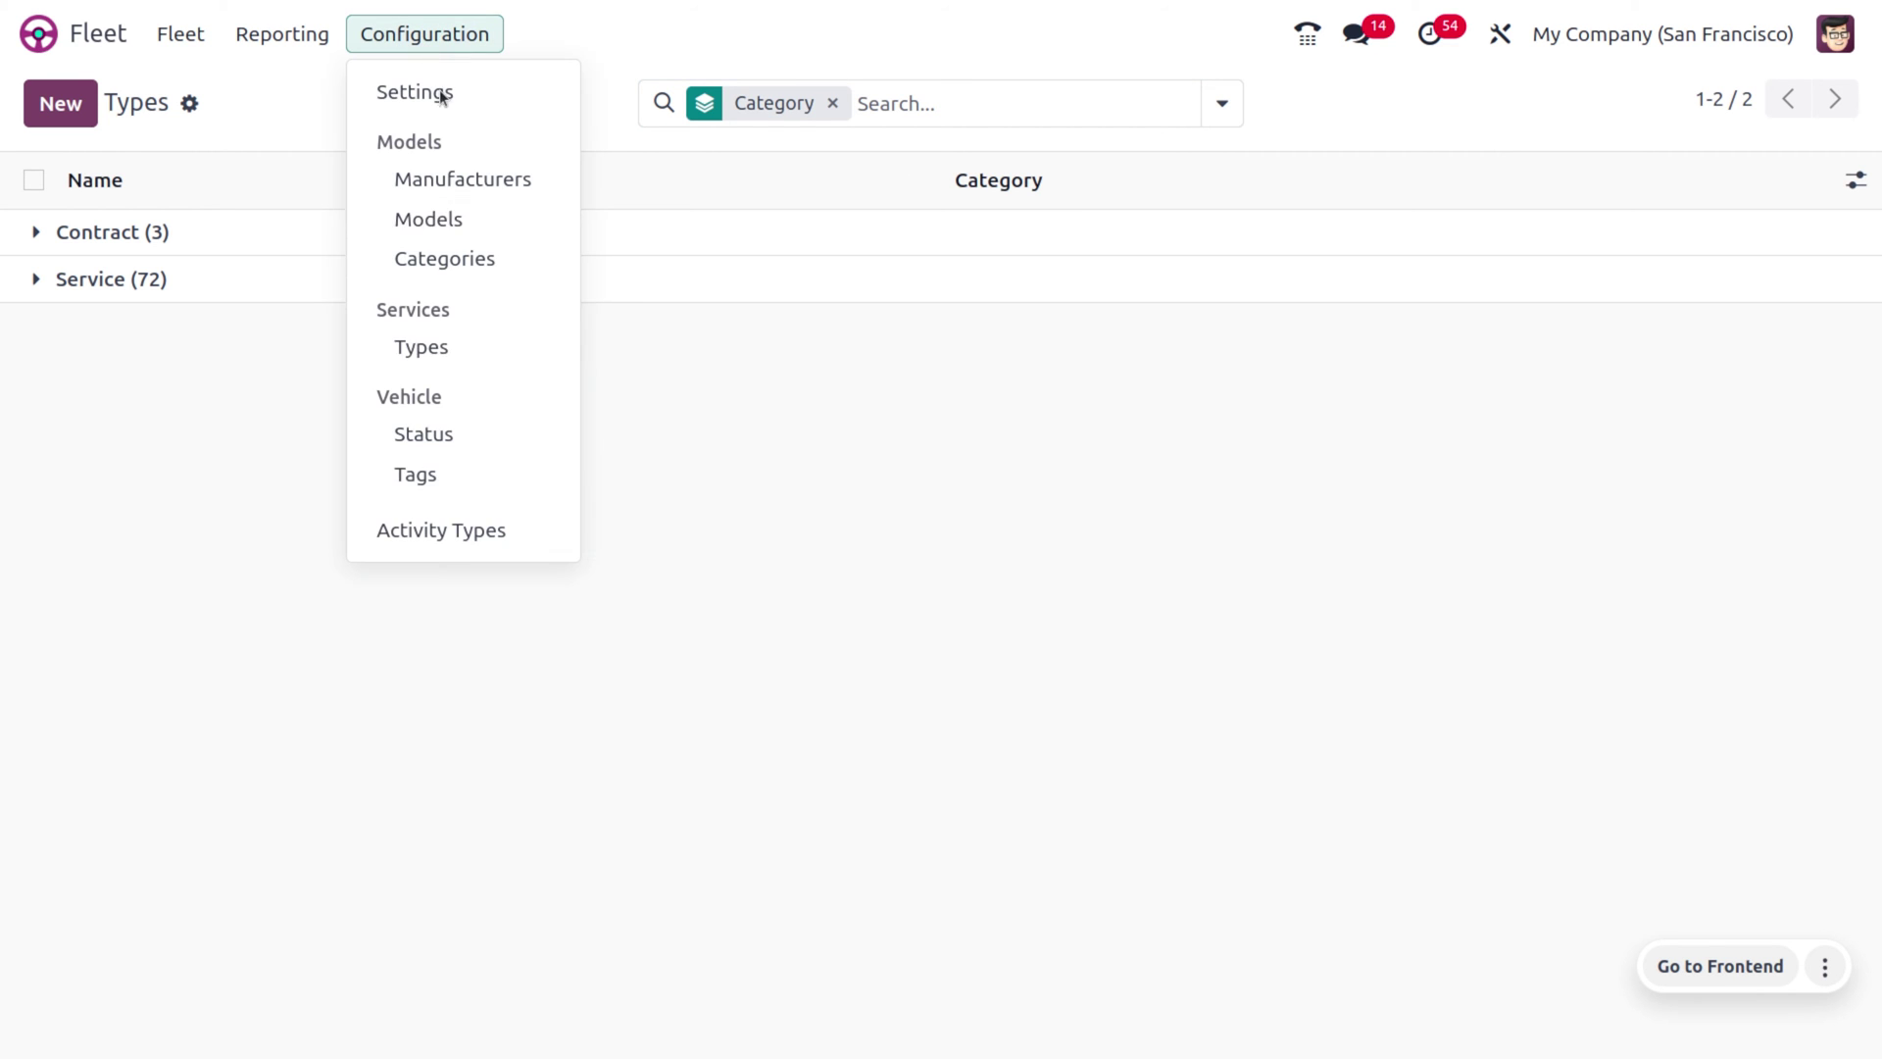
pyautogui.click(488, 480)
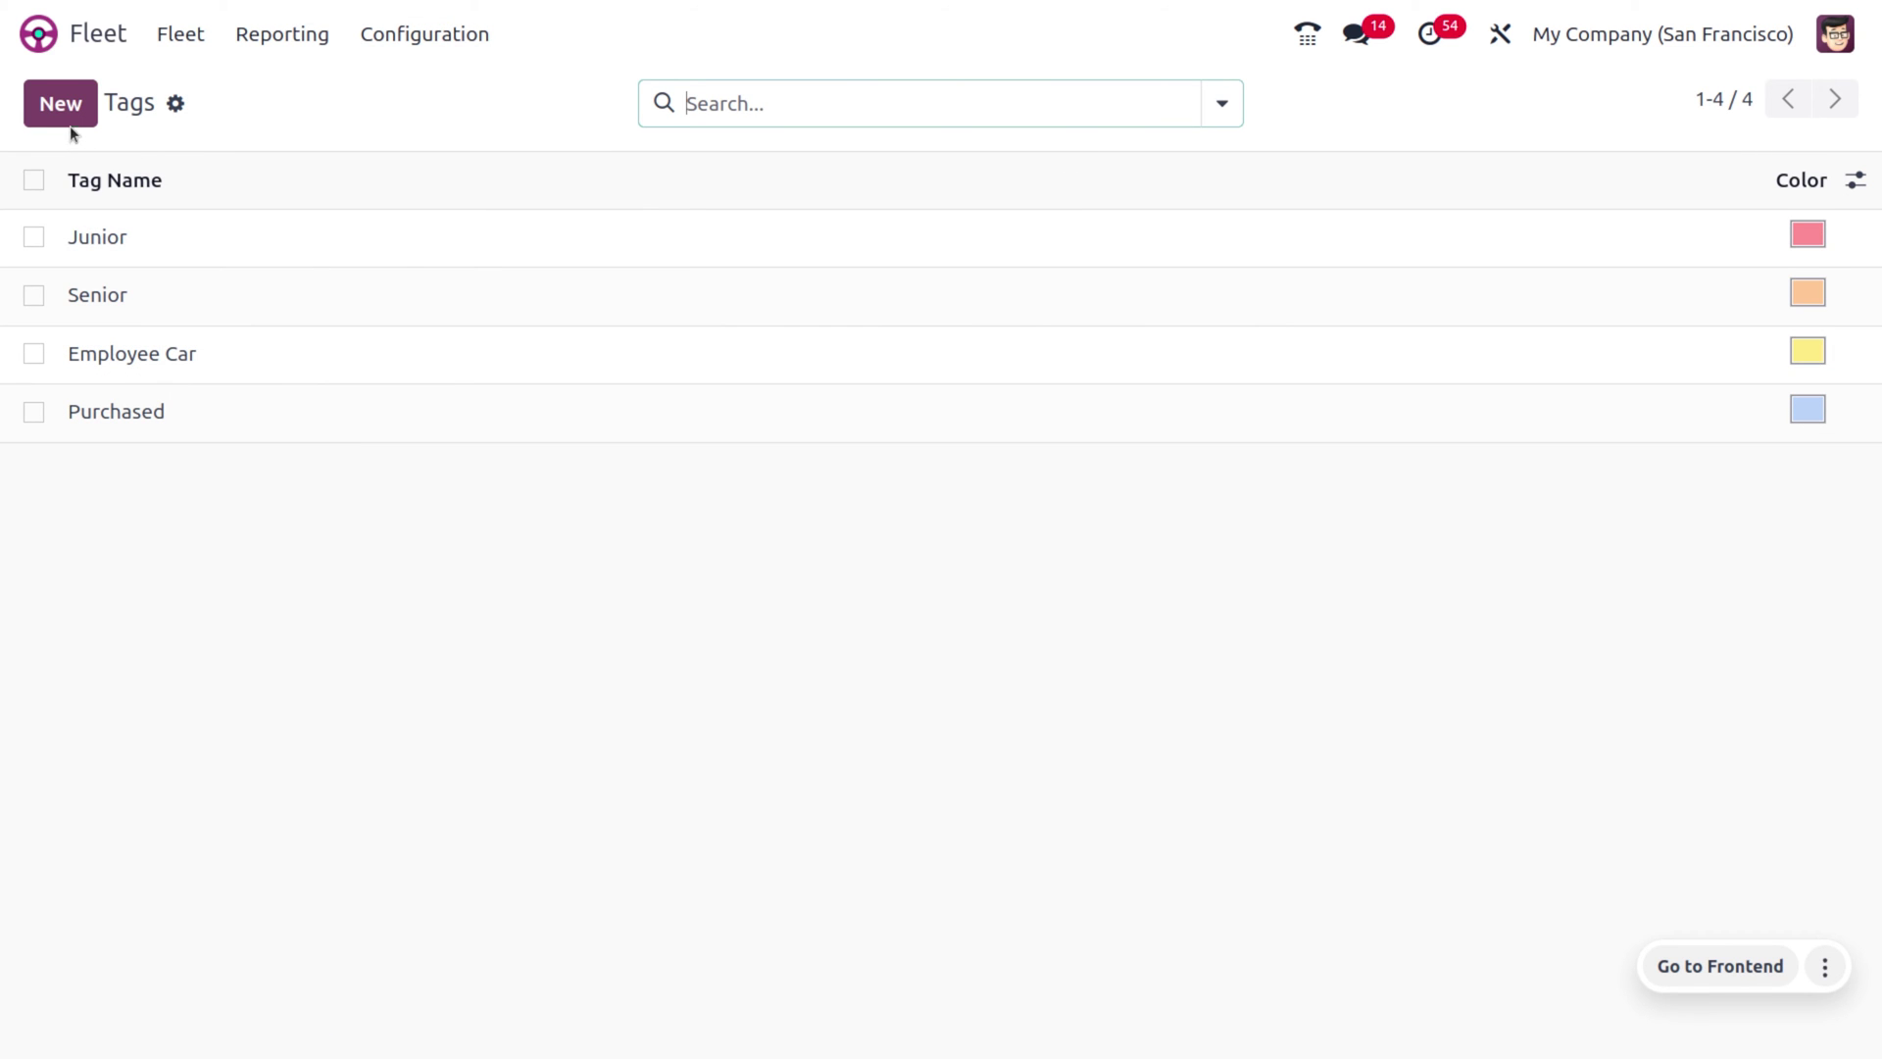
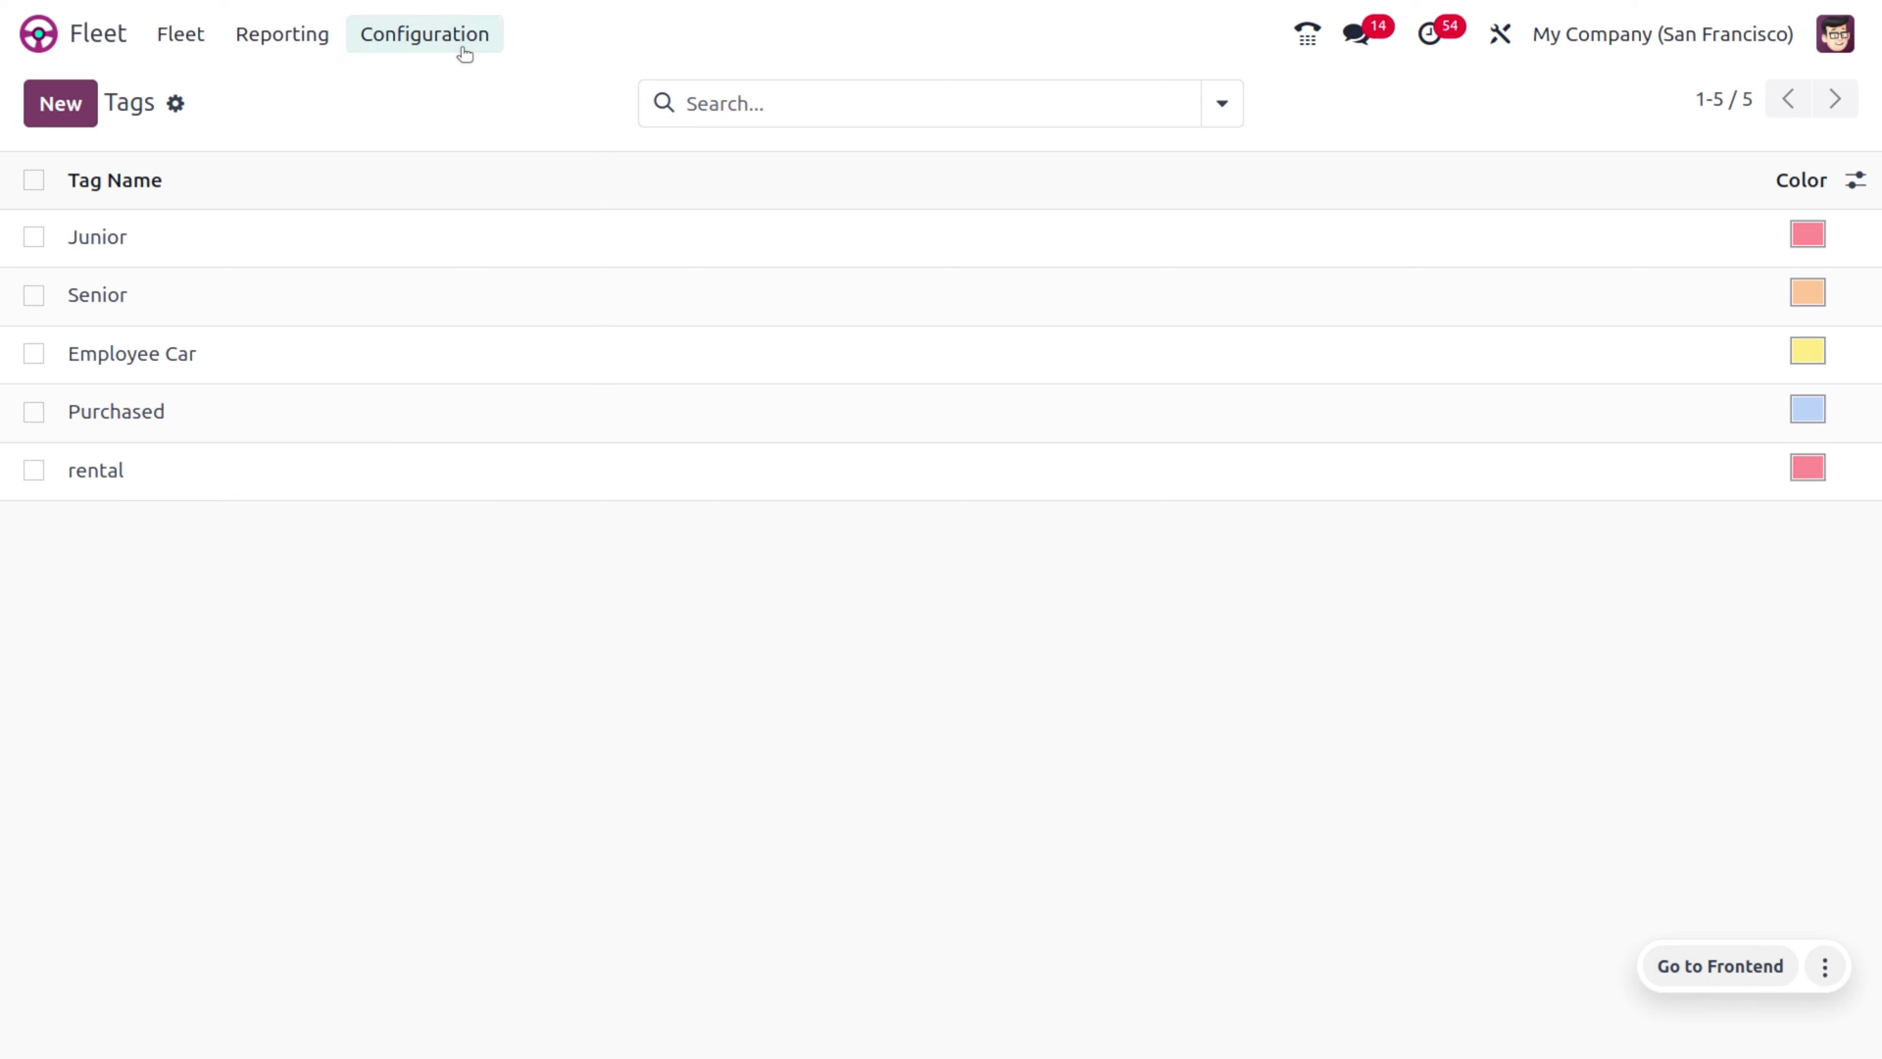
# Open the activity types and start a new one named "schedule a meeting".
pyautogui.click(502, 525)
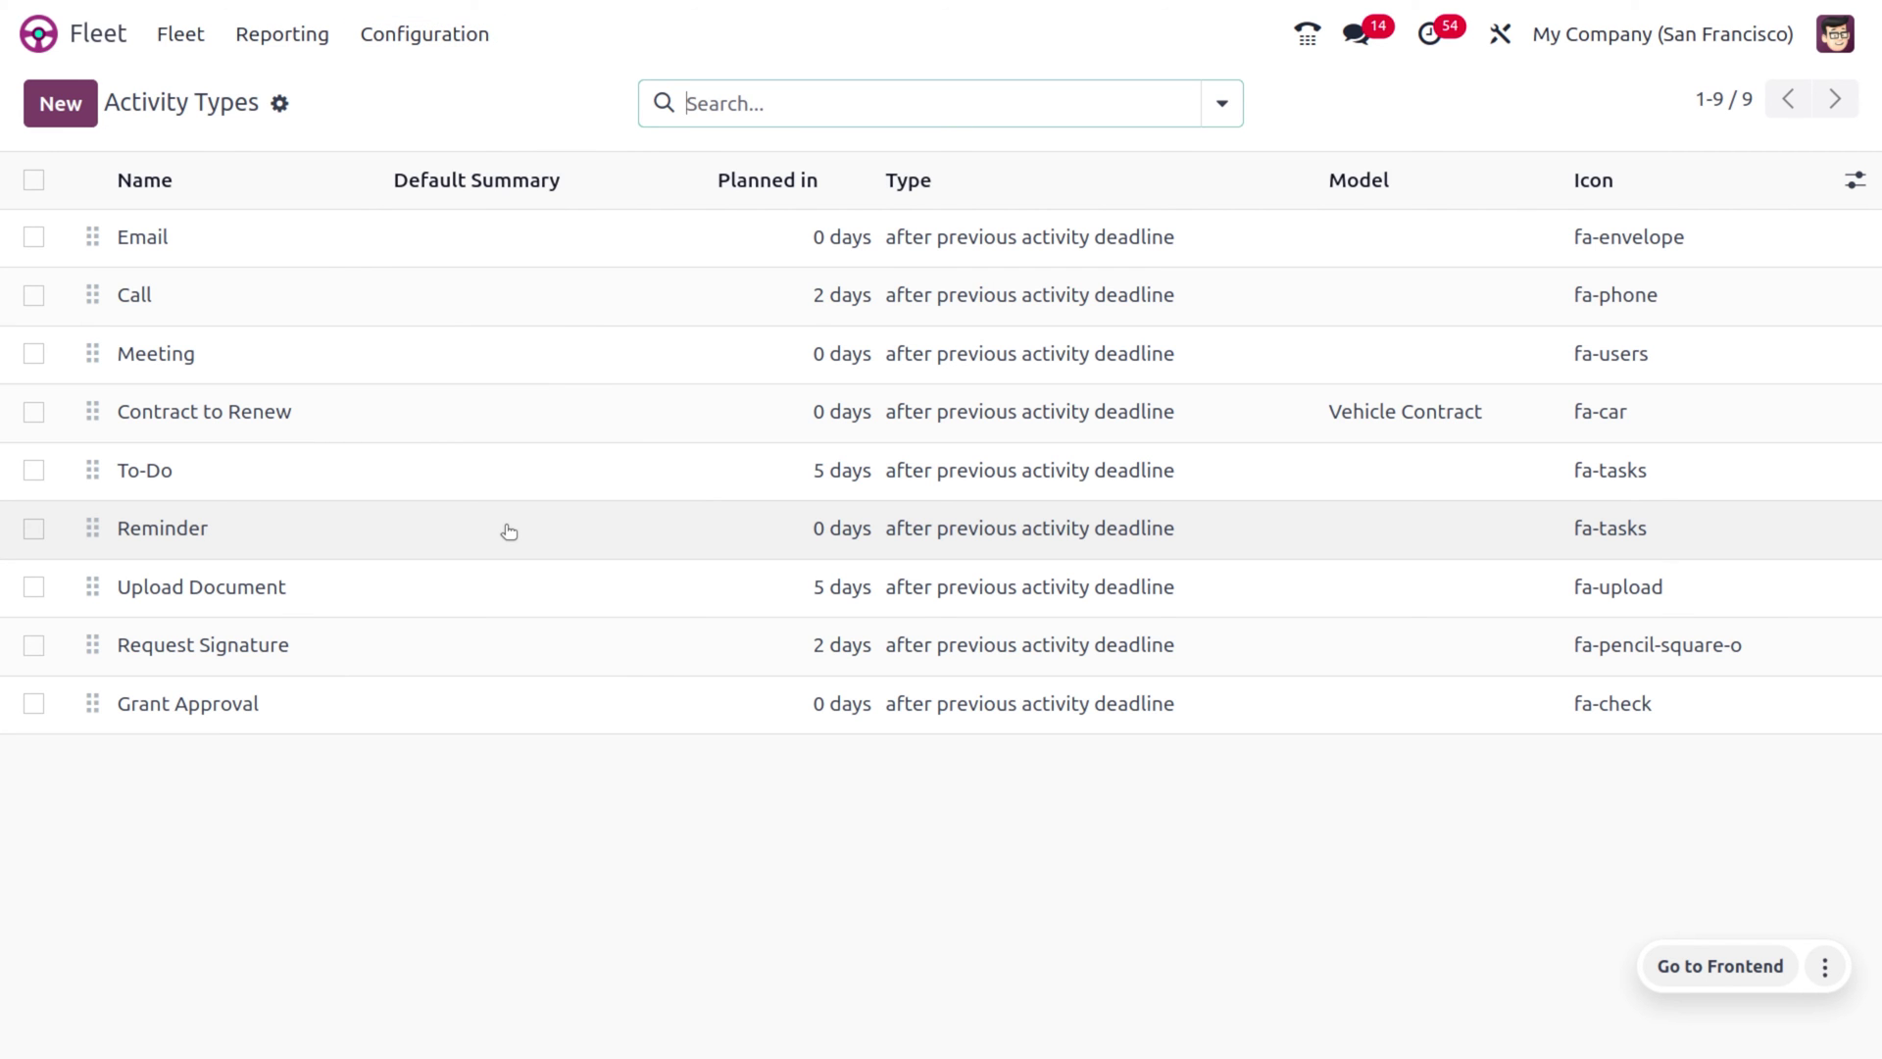
pyautogui.click(49, 98)
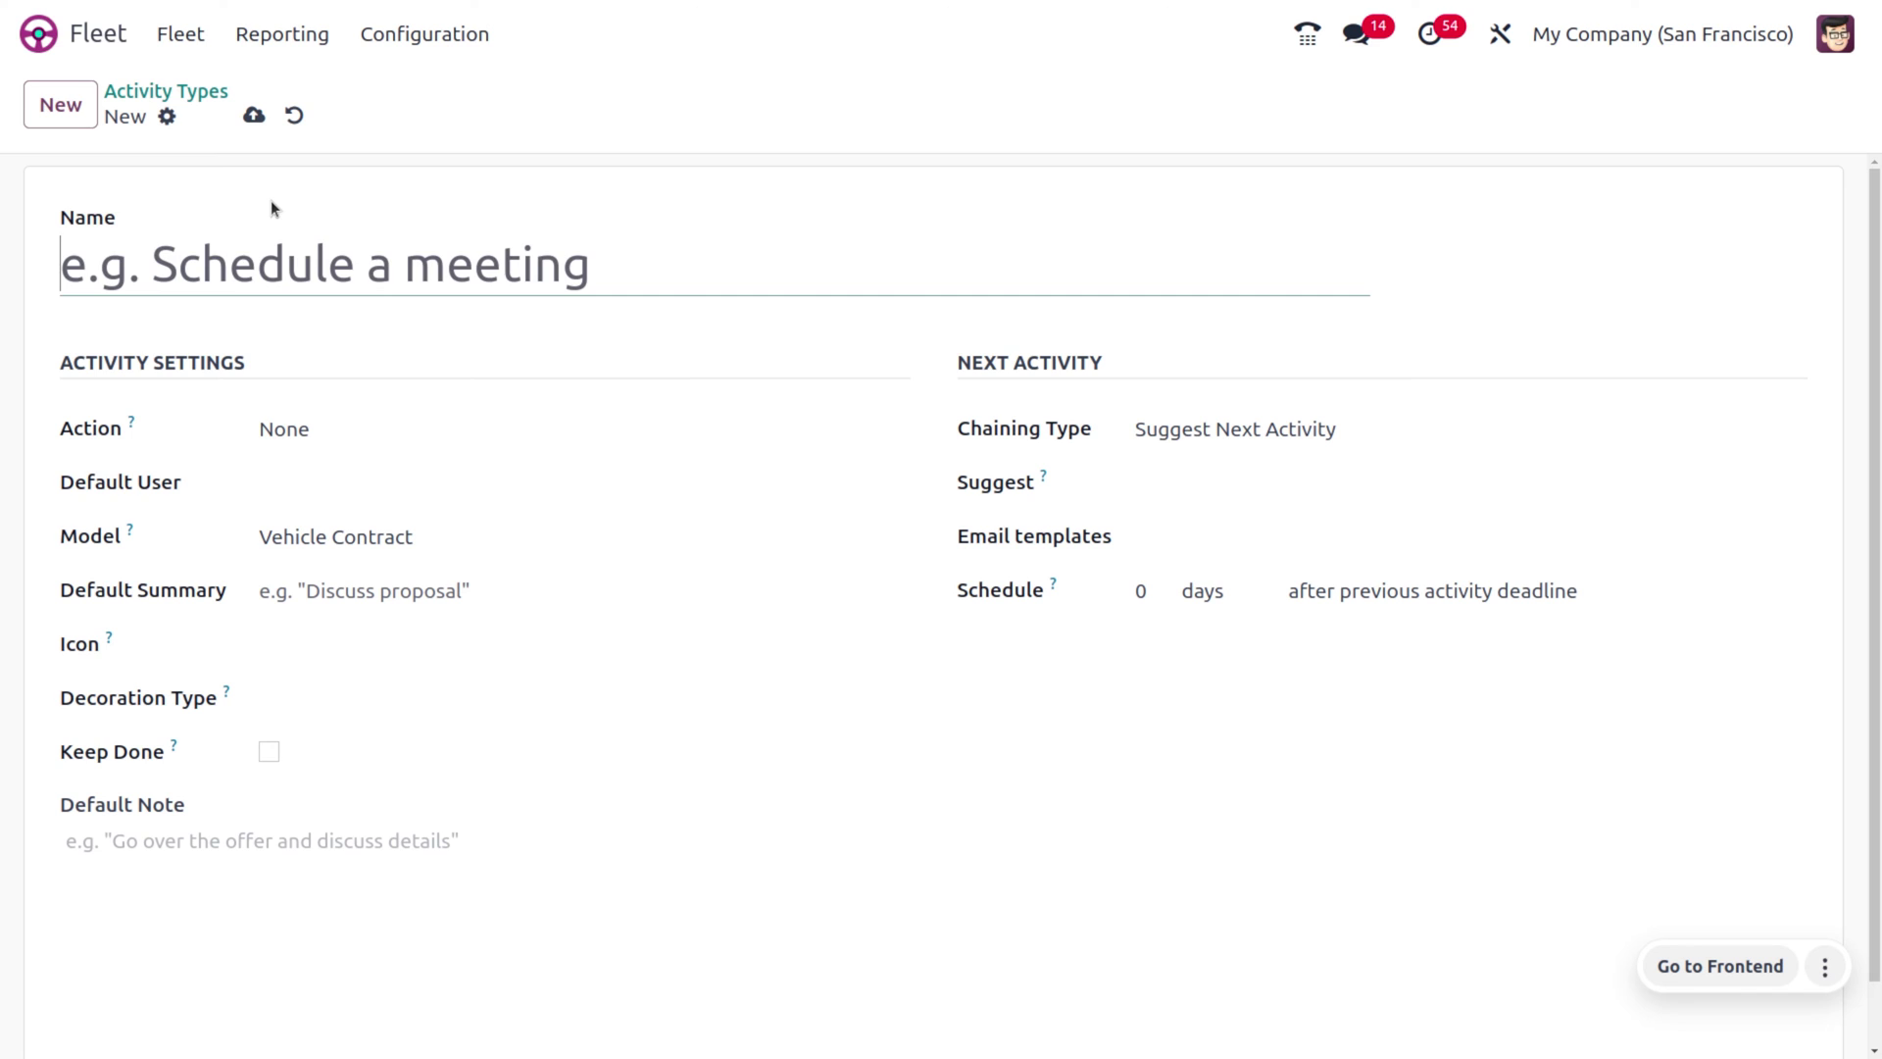
pyautogui.write('scg')
pyautogui.press('BackSpace')
pyautogui.write('hedule a meetinh')
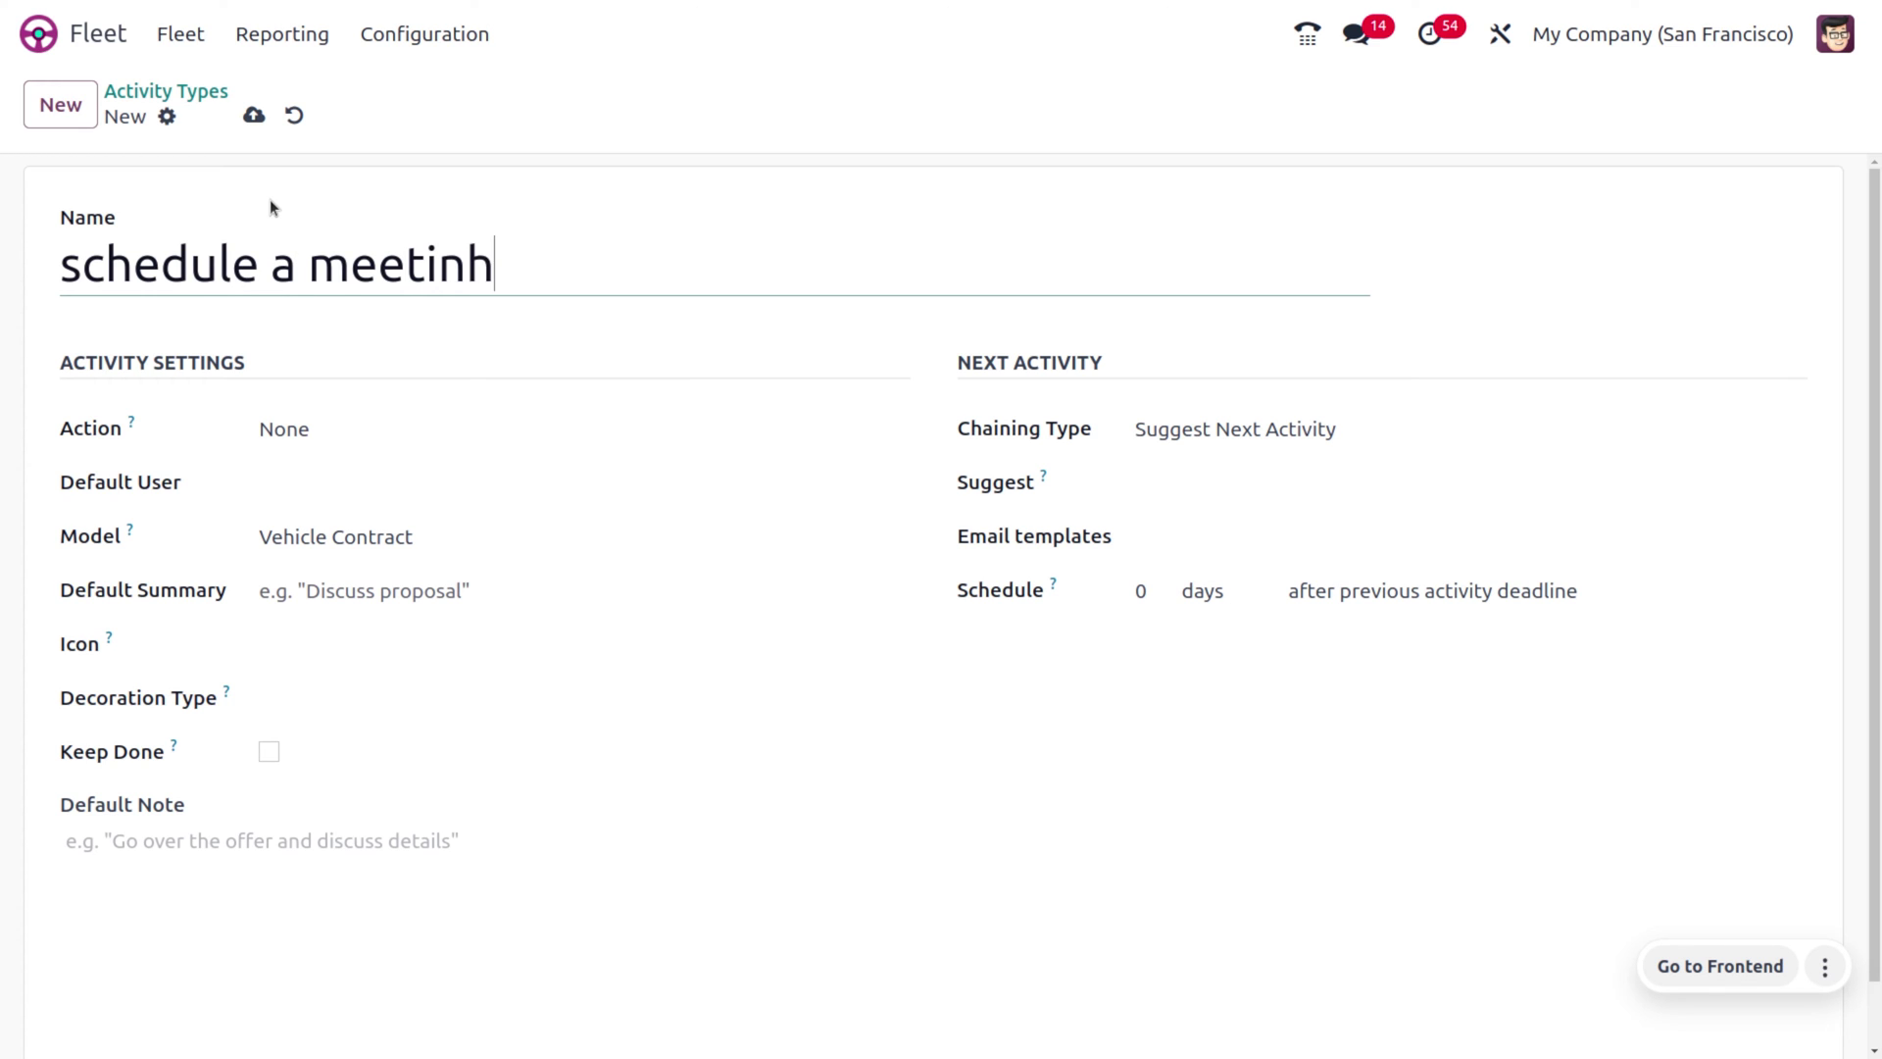
pyautogui.press('BackSpace')
pyautogui.write('f')
pyautogui.press('BackSpace')
pyautogui.write('g')
# Set the activity type's action to Phonecall and choose the administrator account as its default user.
pyautogui.click(372, 437)
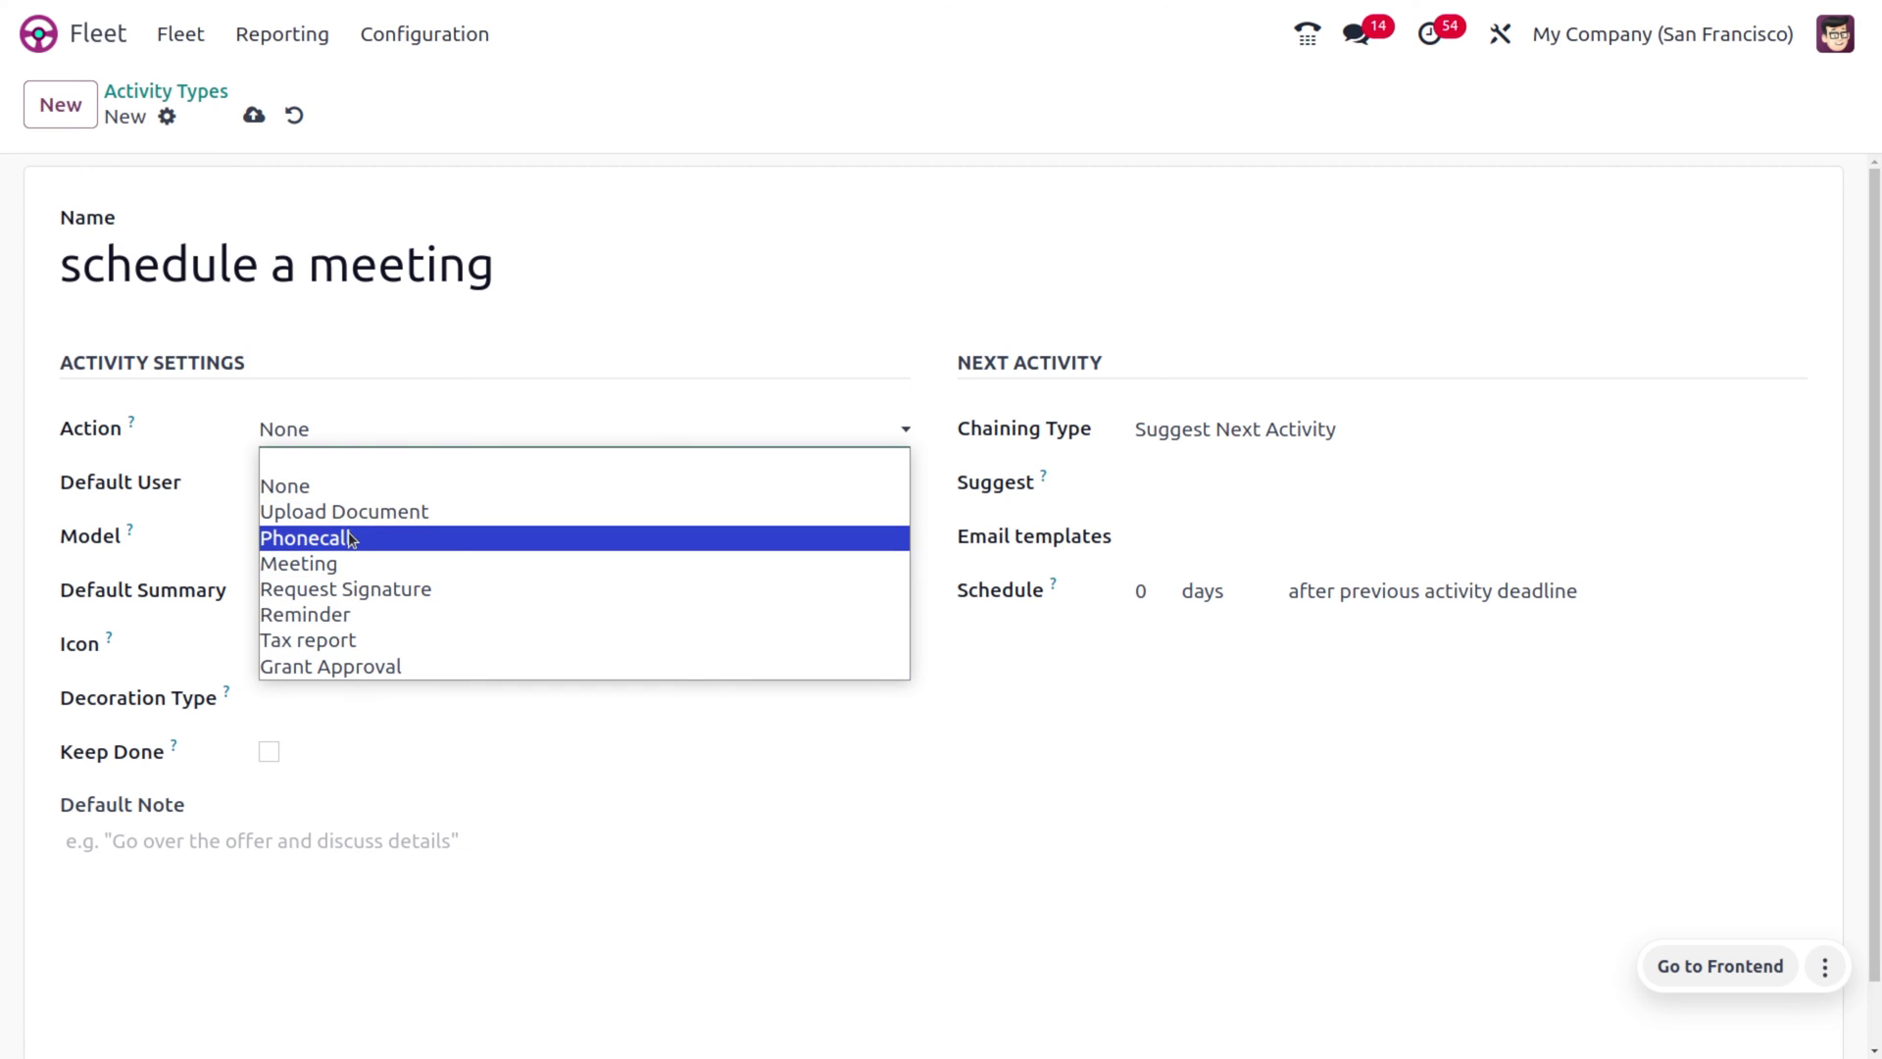
pyautogui.click(350, 540)
pyautogui.click(408, 473)
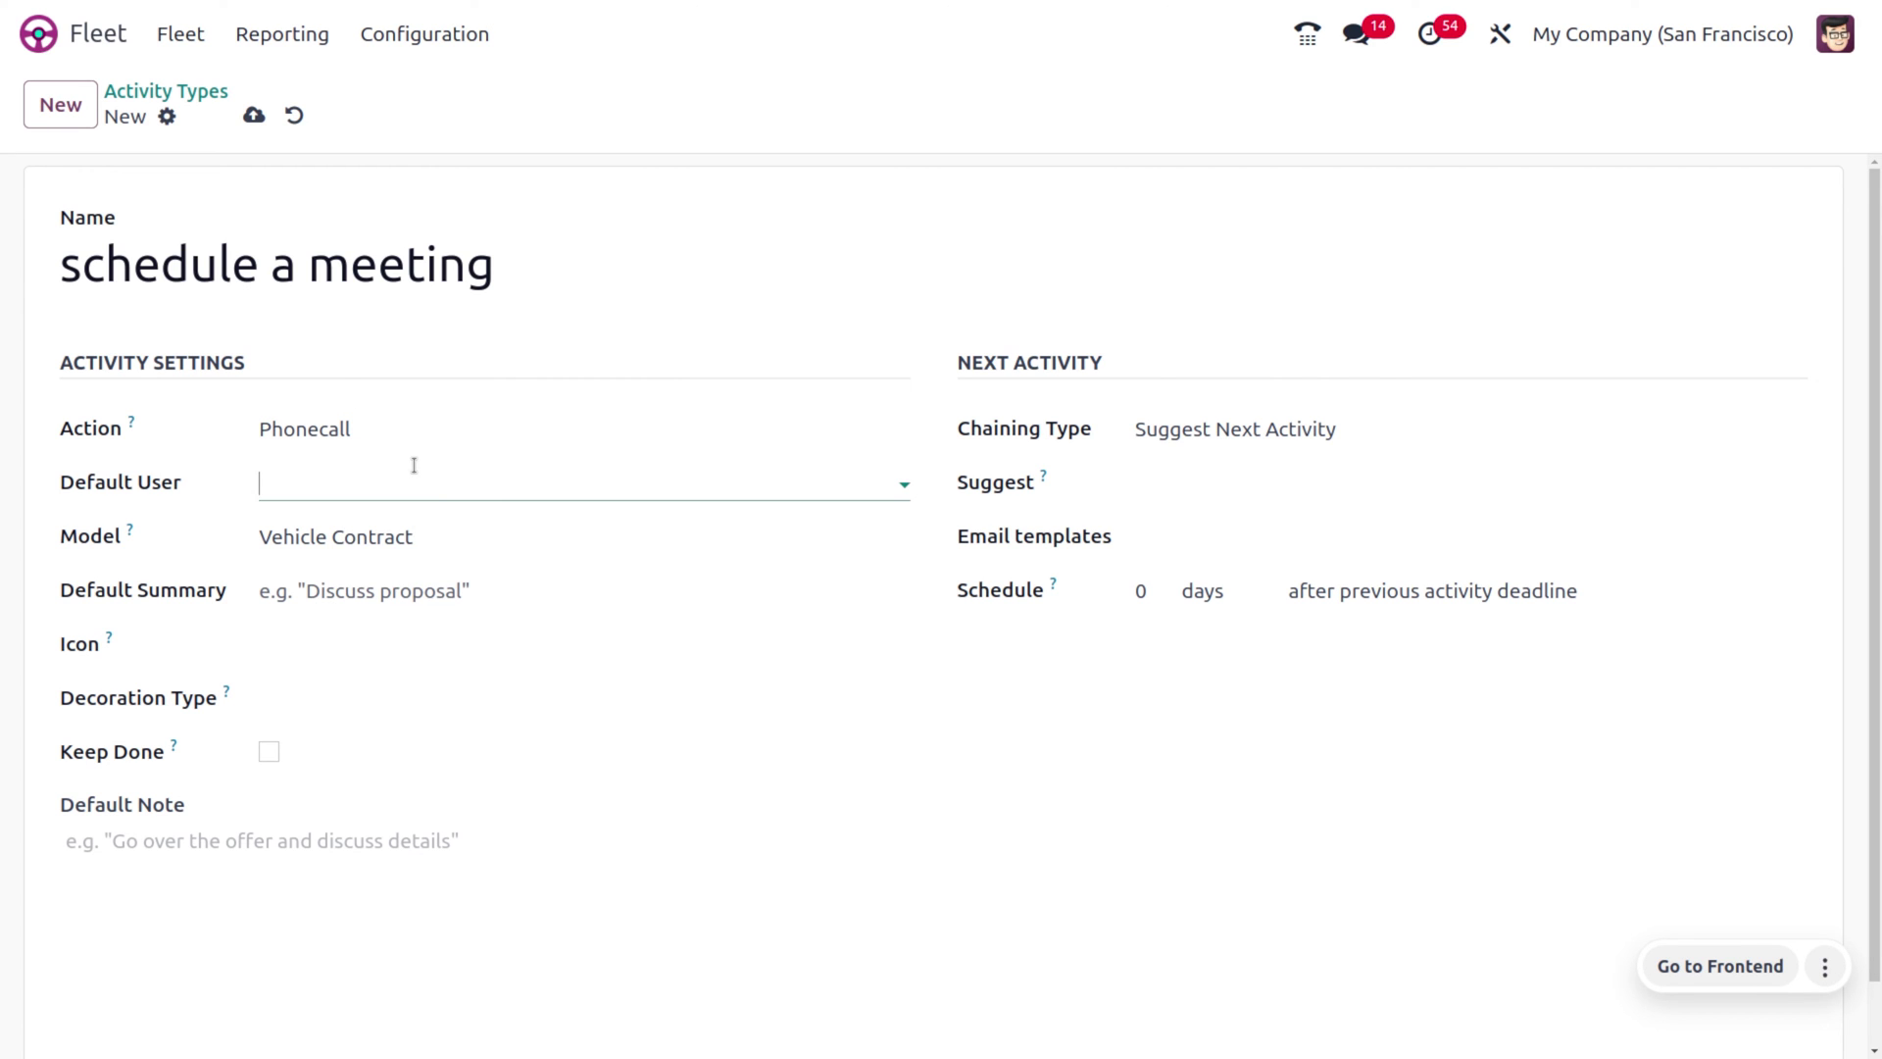
pyautogui.click(425, 533)
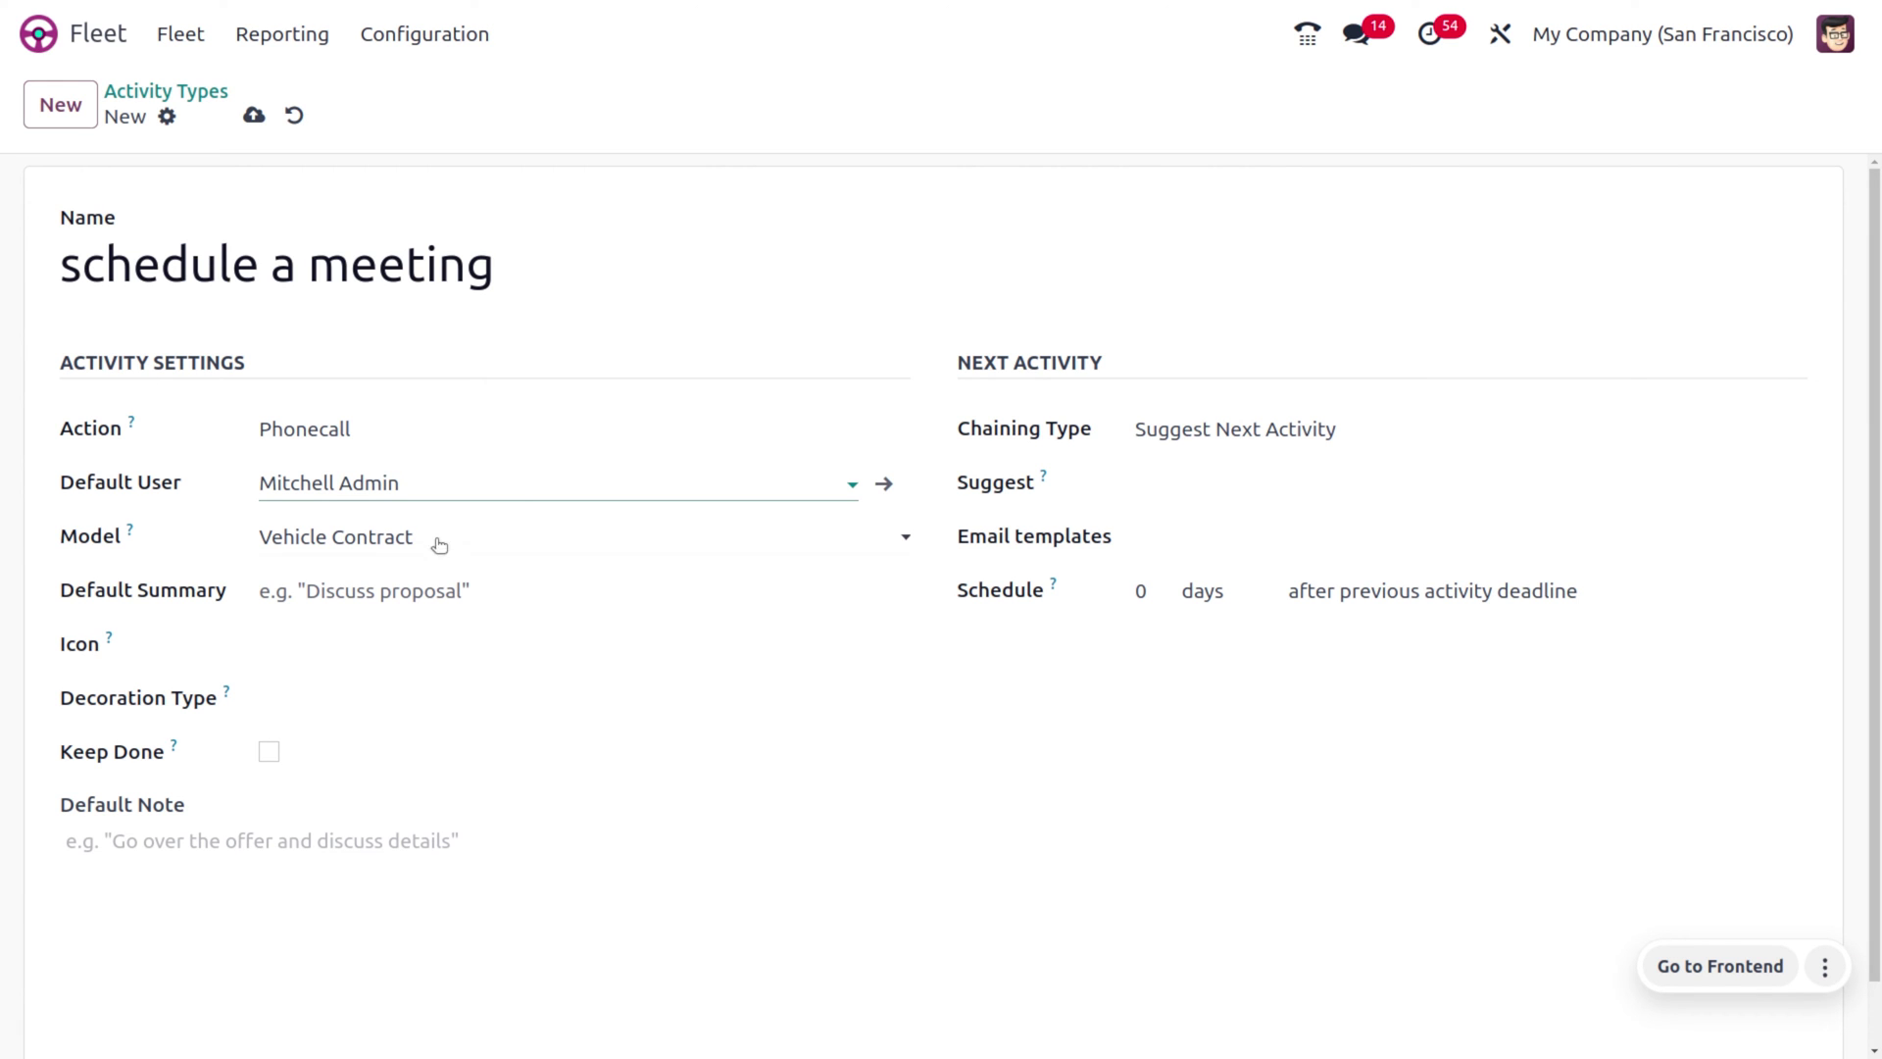
# Set the activity type's model to Vehicle and its default summary to "Discuss proposal".
pyautogui.click(444, 547)
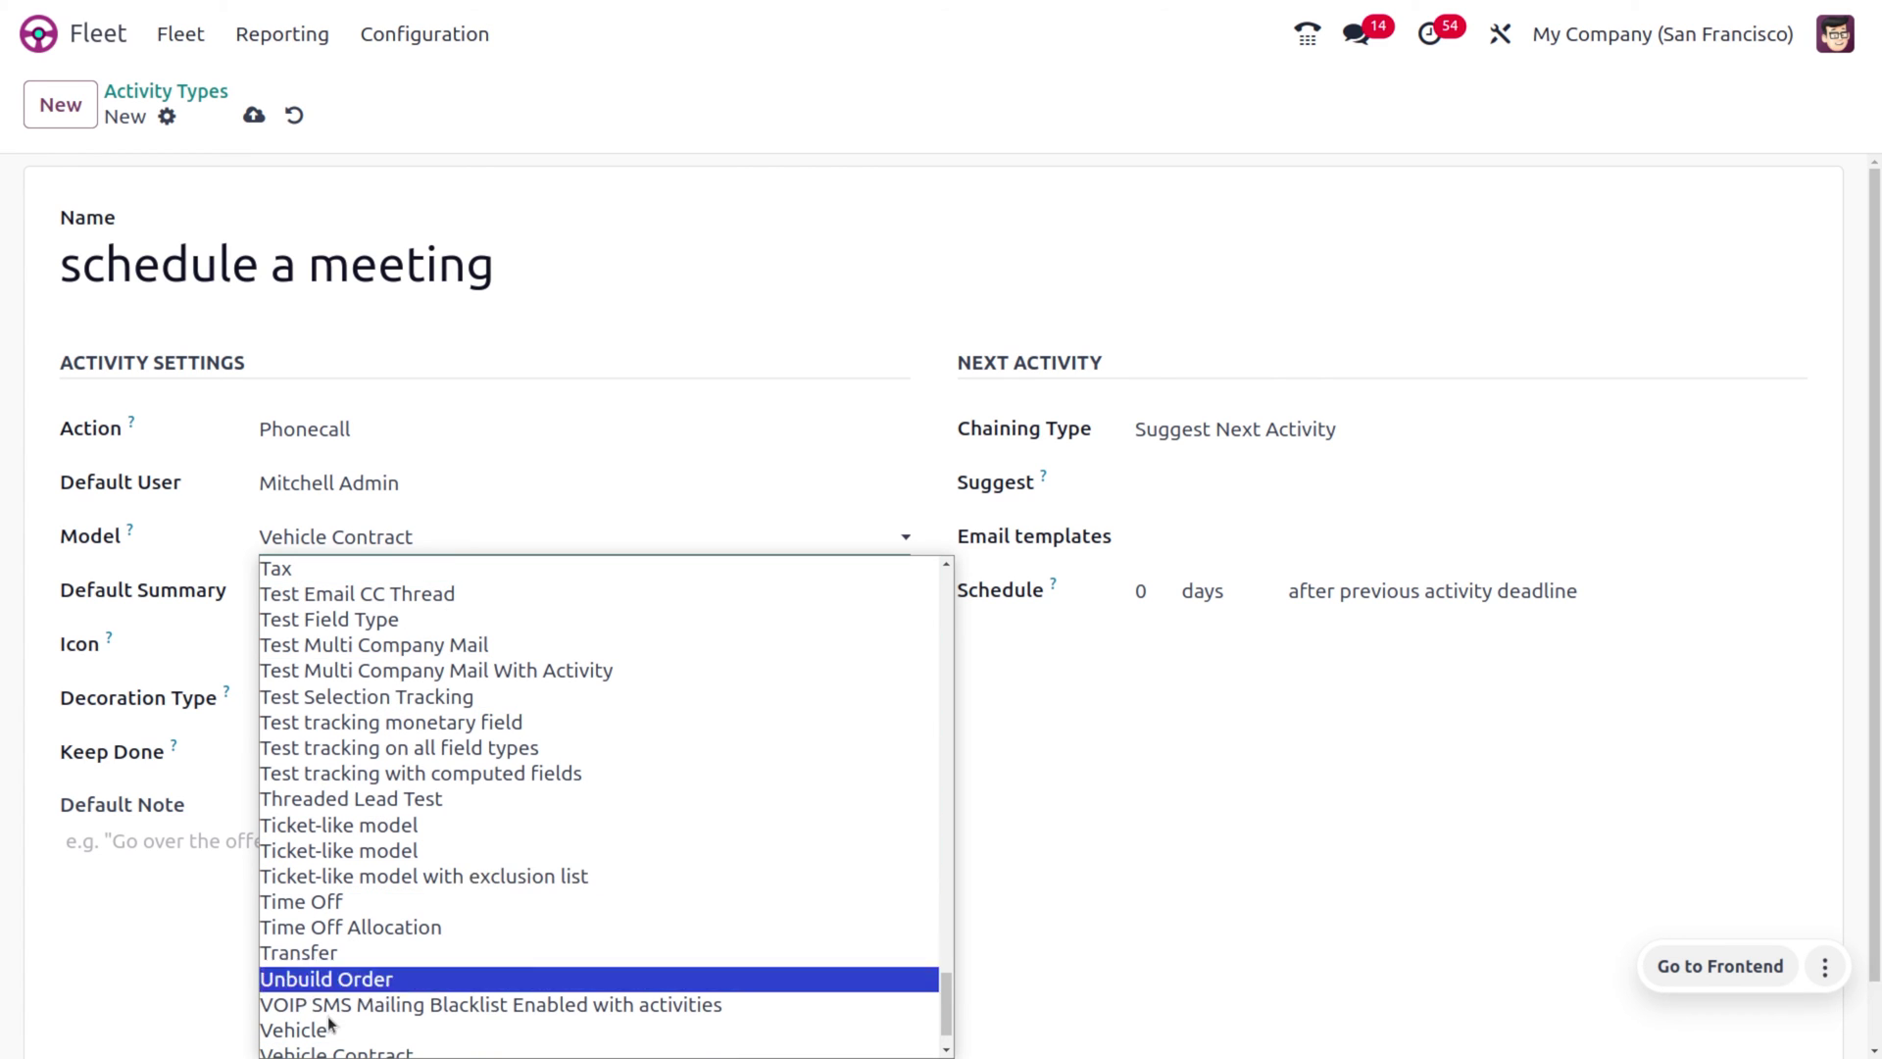
pyautogui.scroll(-1, 316, 1032)
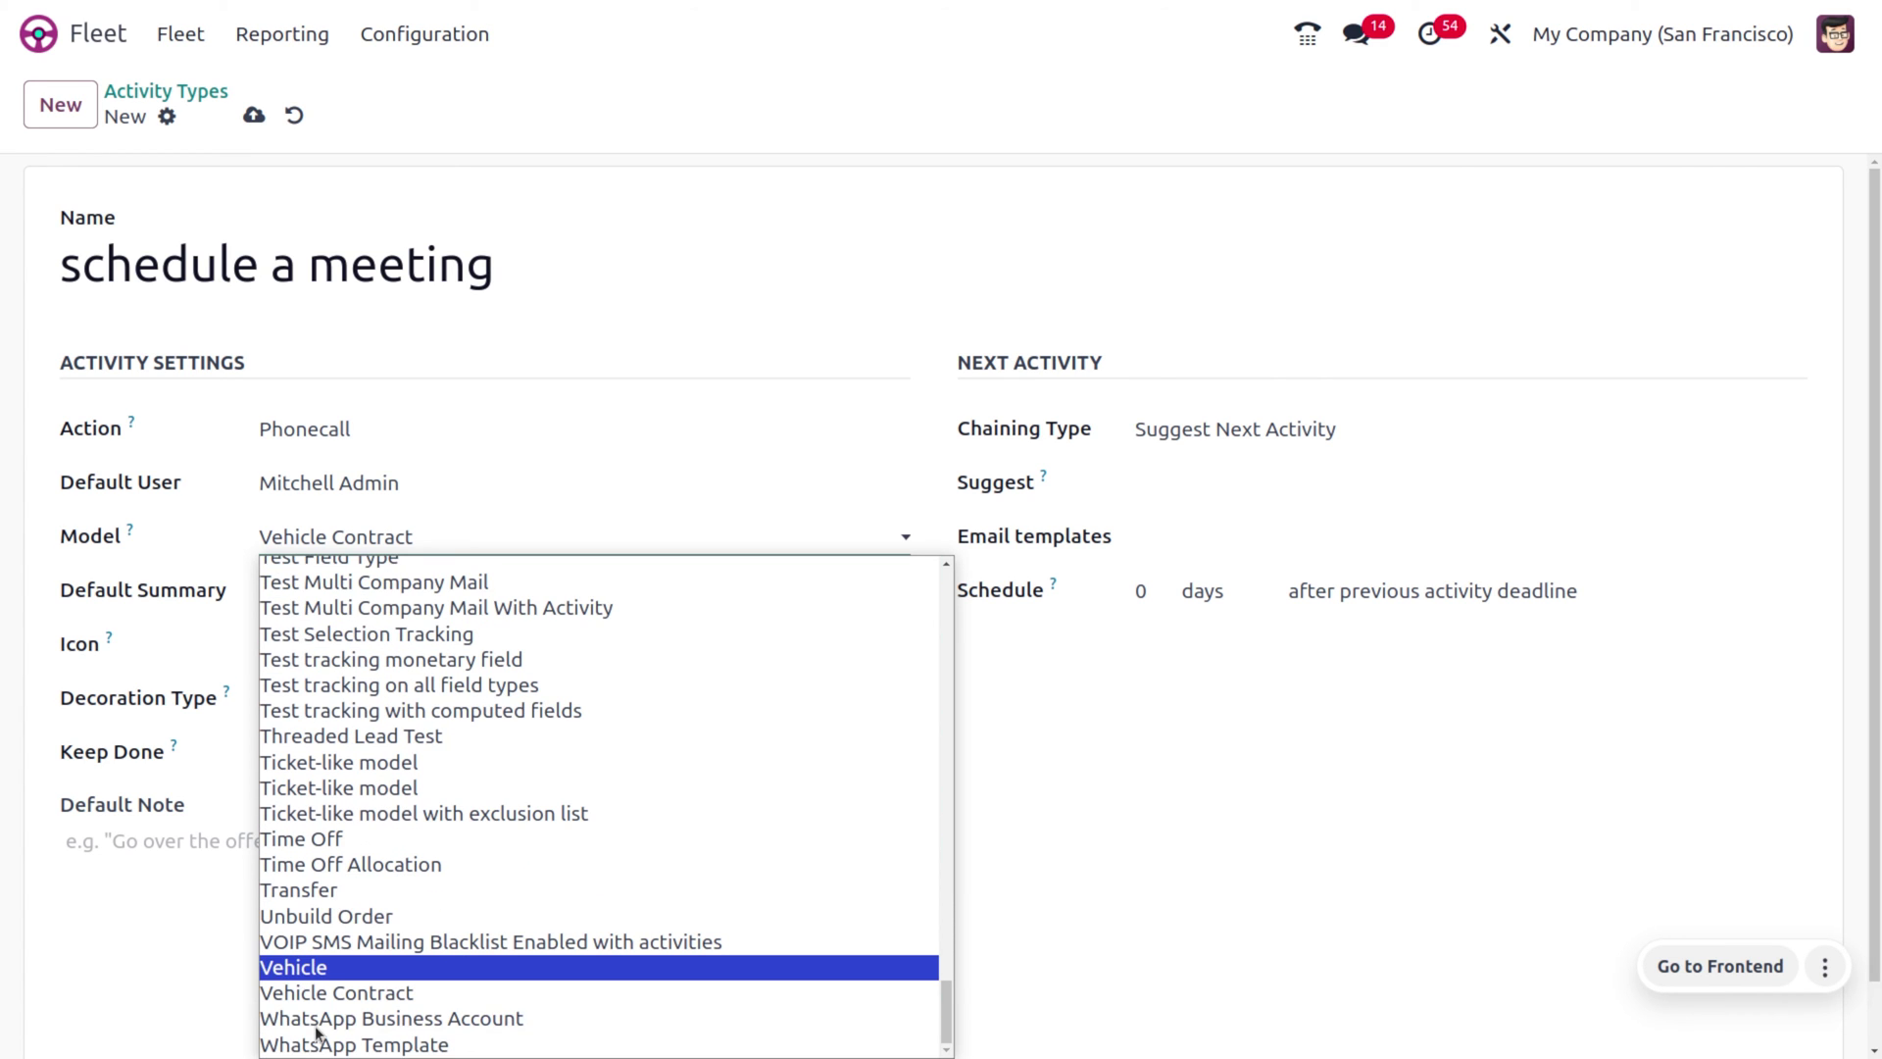
pyautogui.click(335, 966)
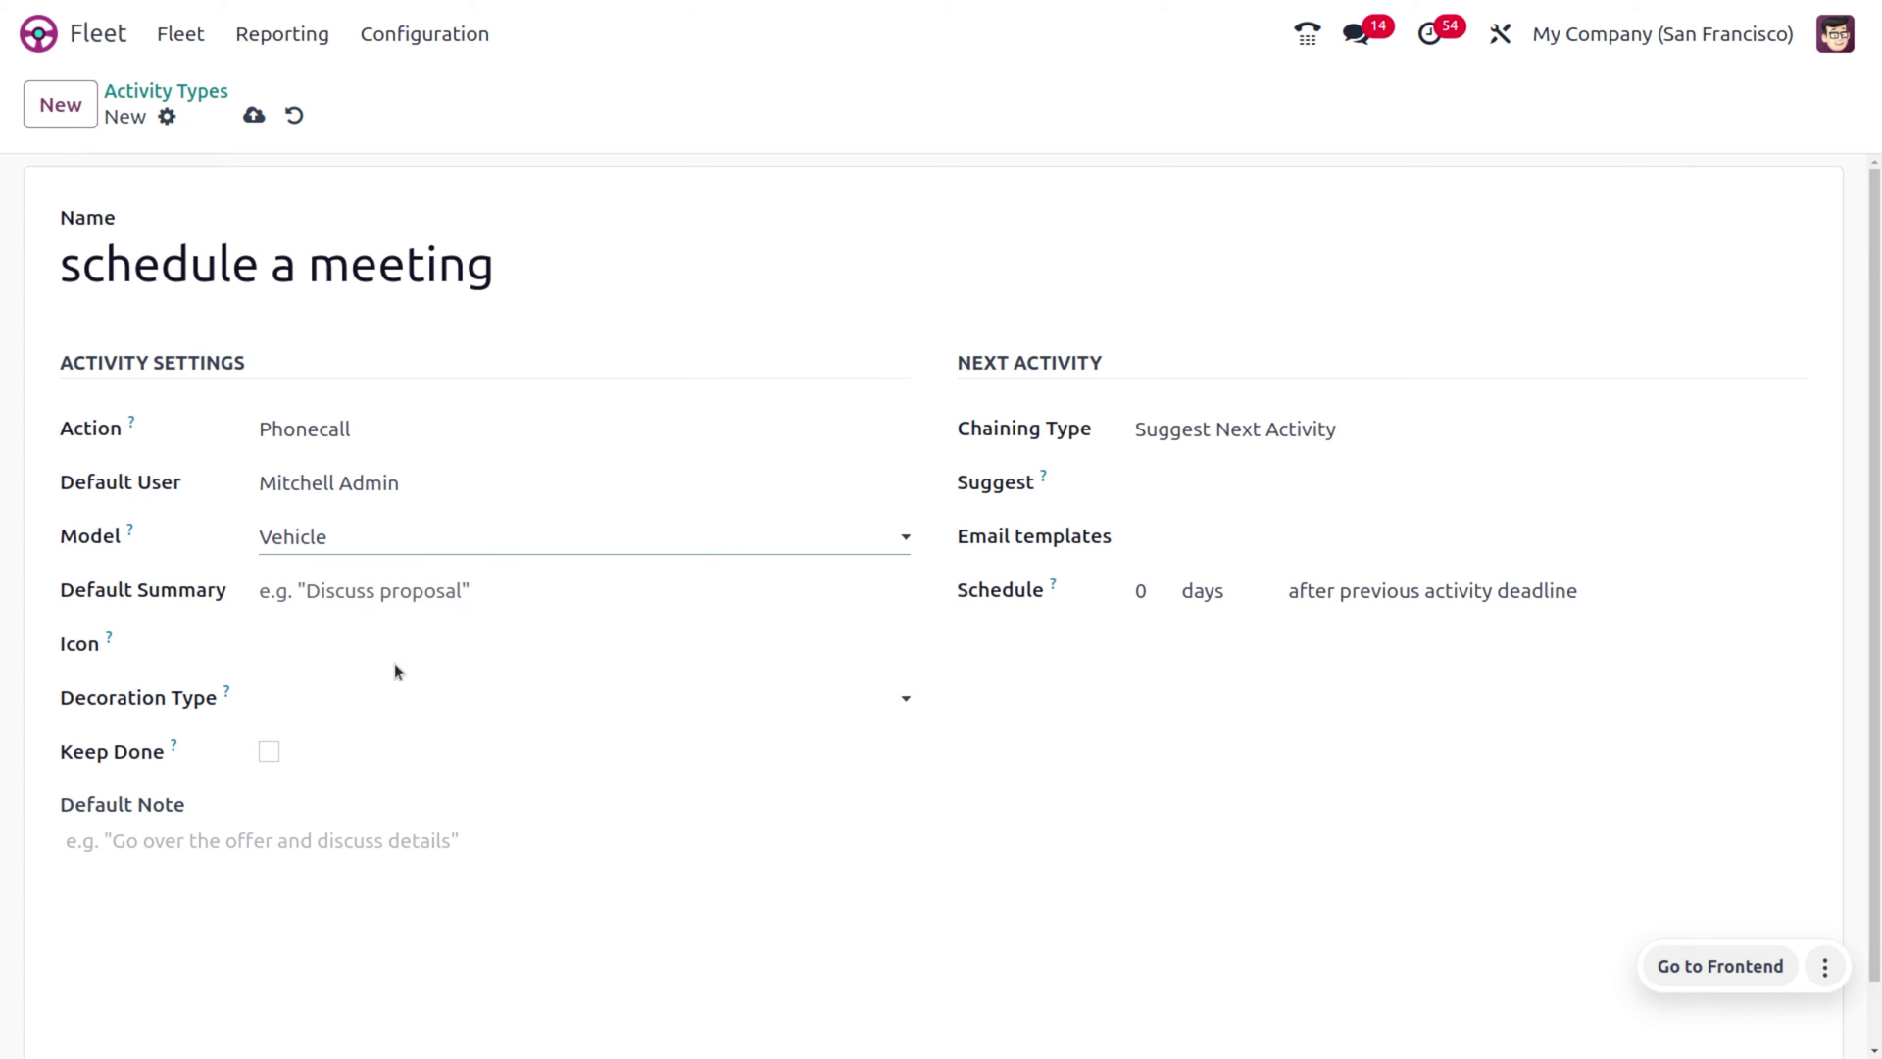
pyautogui.click(443, 589)
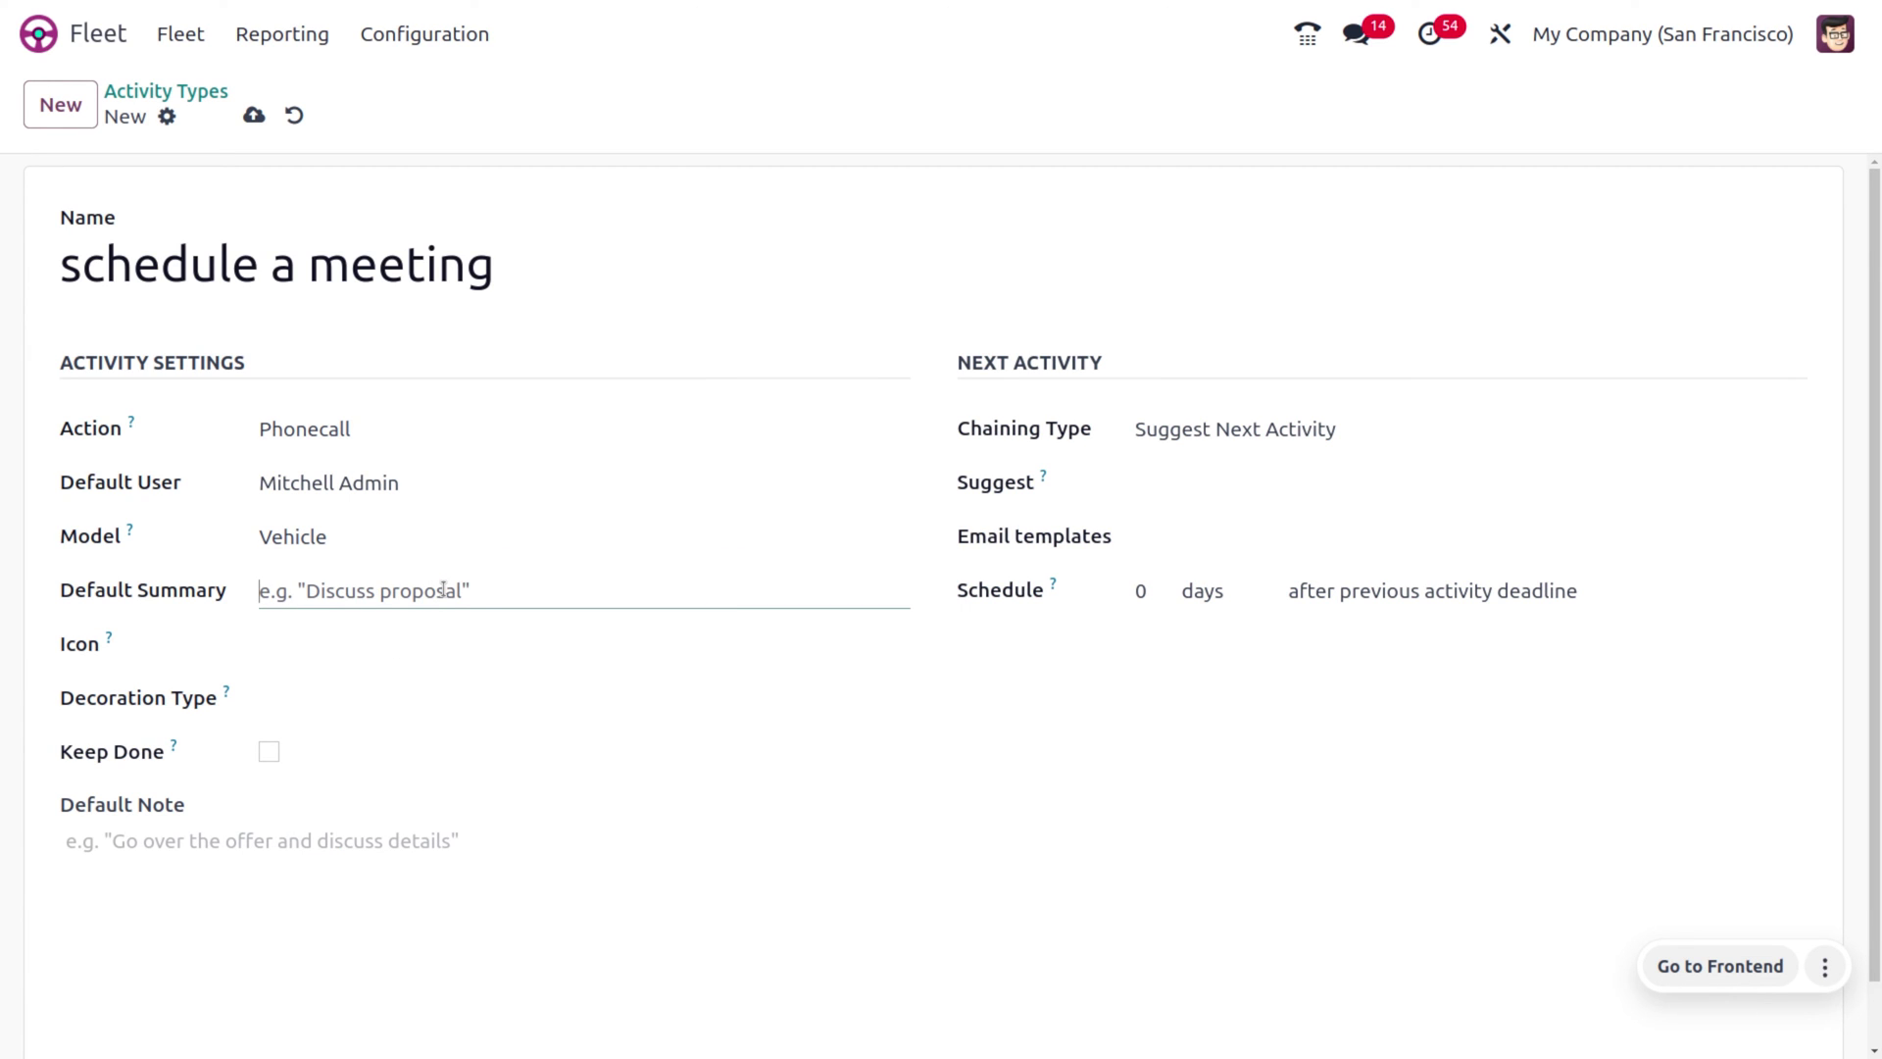
pyautogui.write('Di')
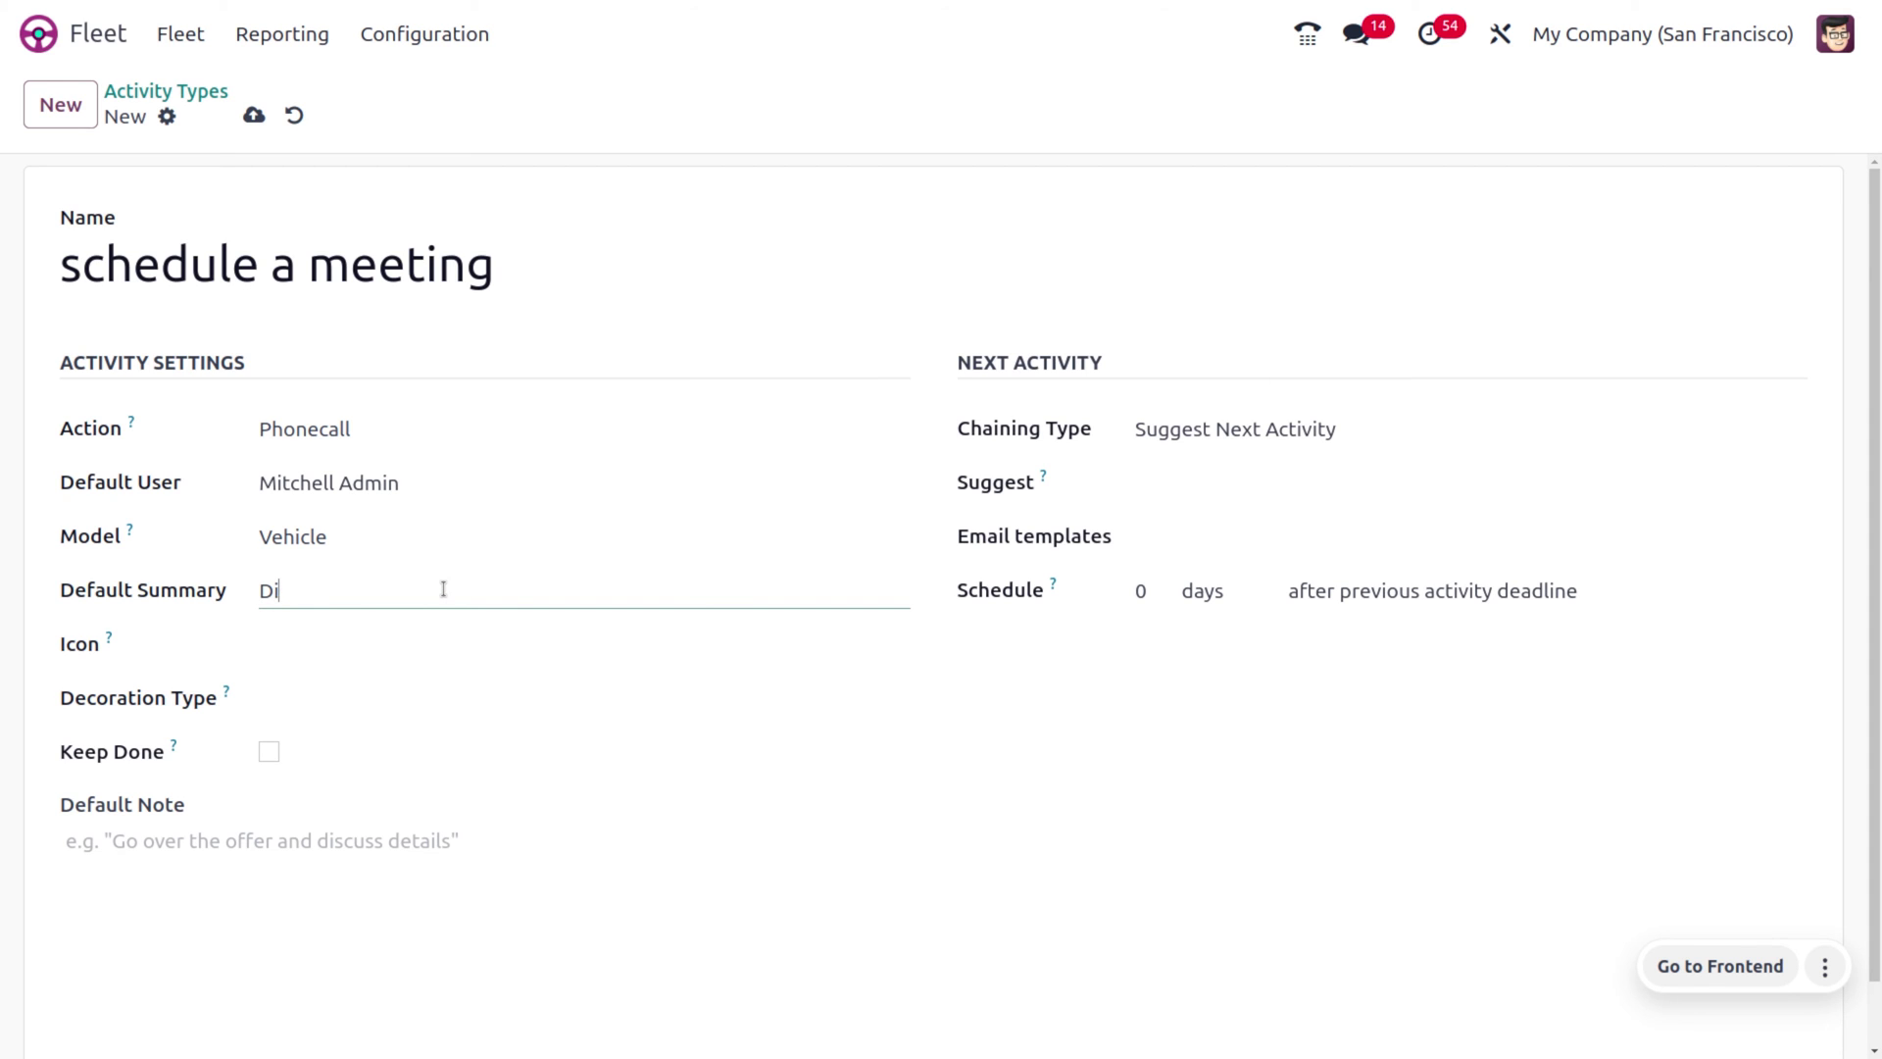
pyautogui.write('scuss proposal')
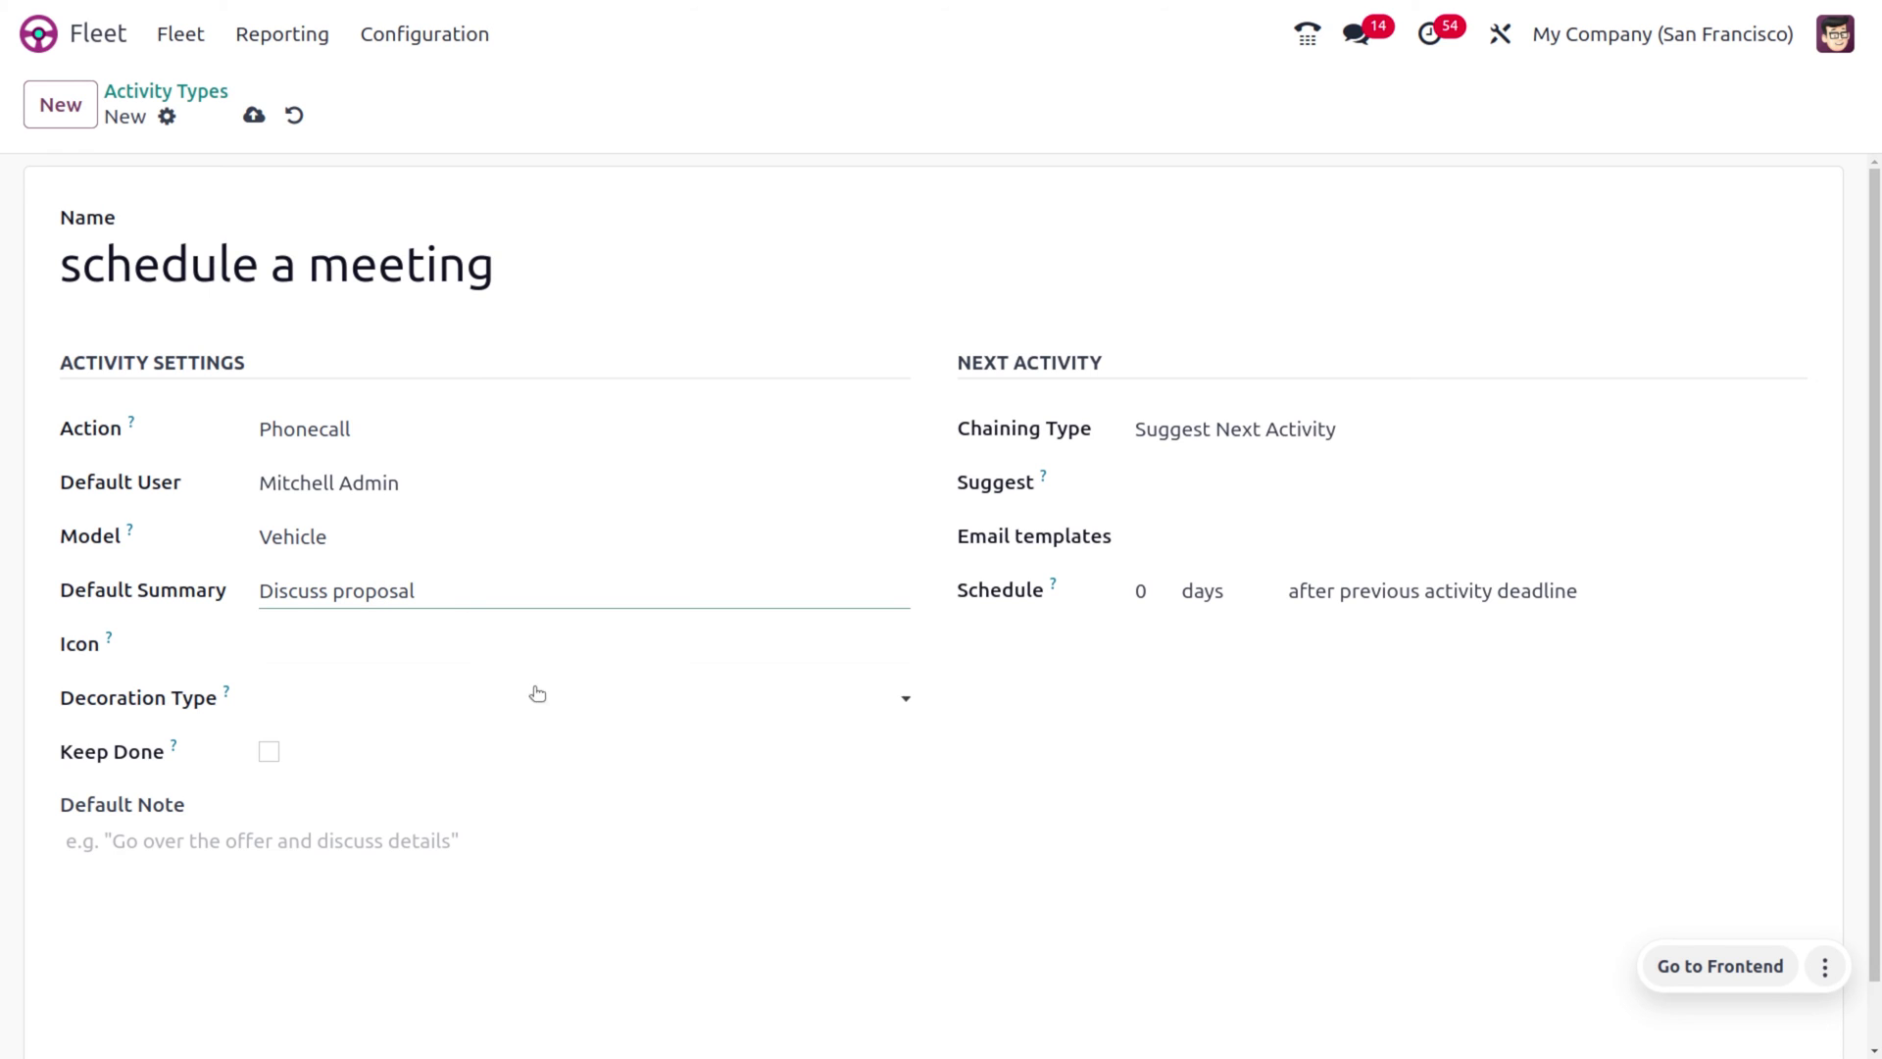
# Set the decoration type to Alert and enter "Go over with the offer" as the default note.
pyautogui.click(483, 652)
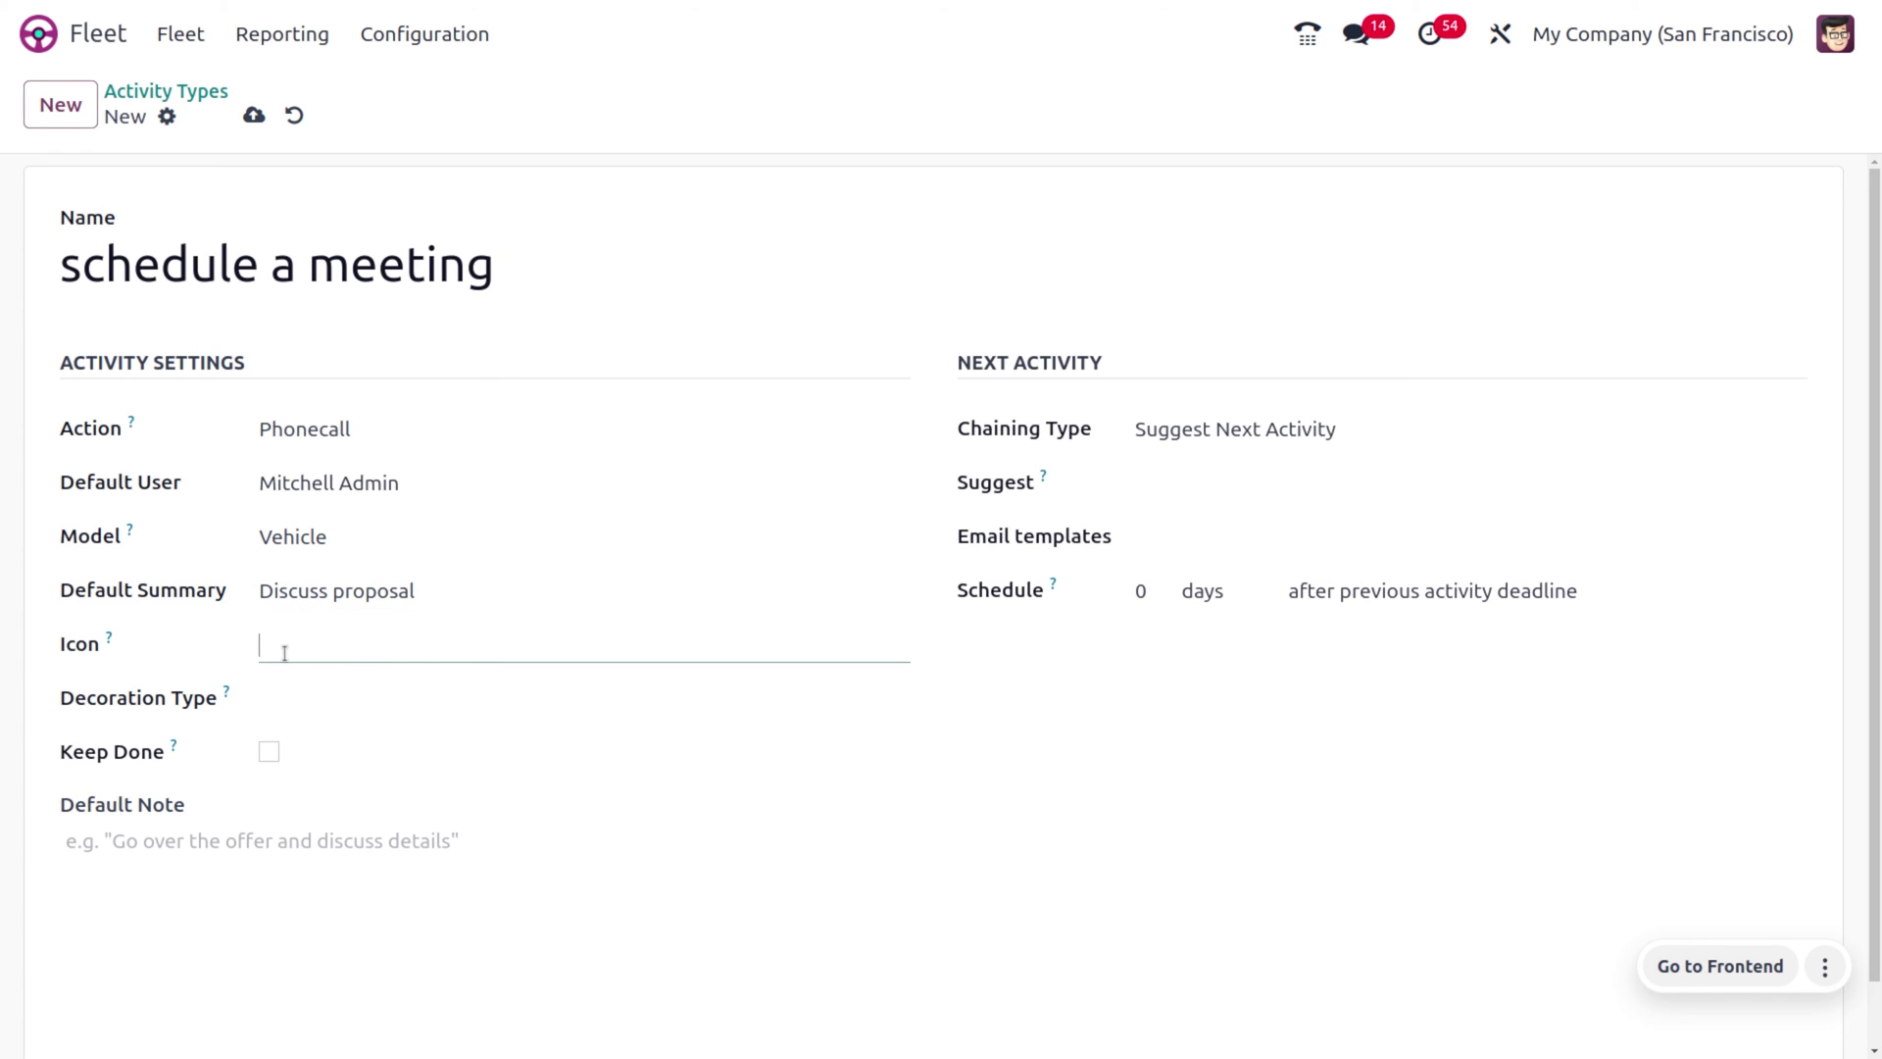
pyautogui.click(296, 696)
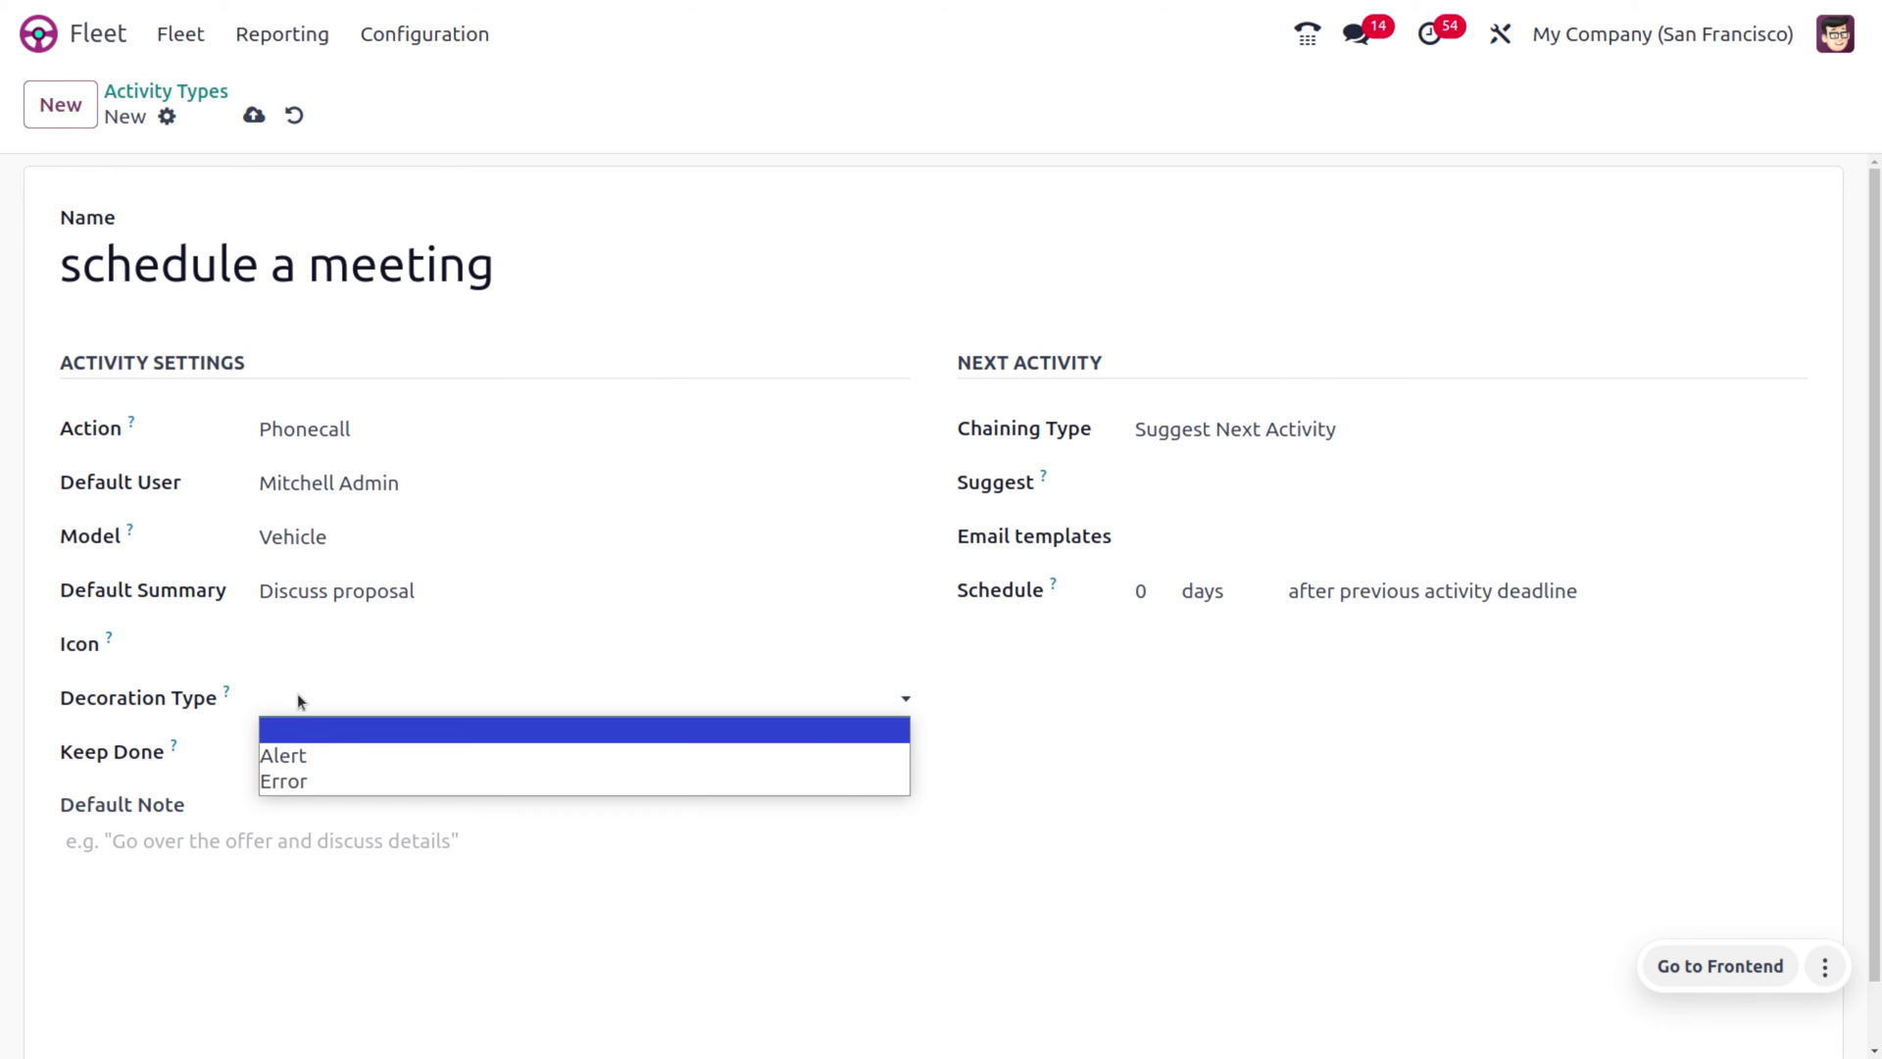
pyautogui.click(332, 752)
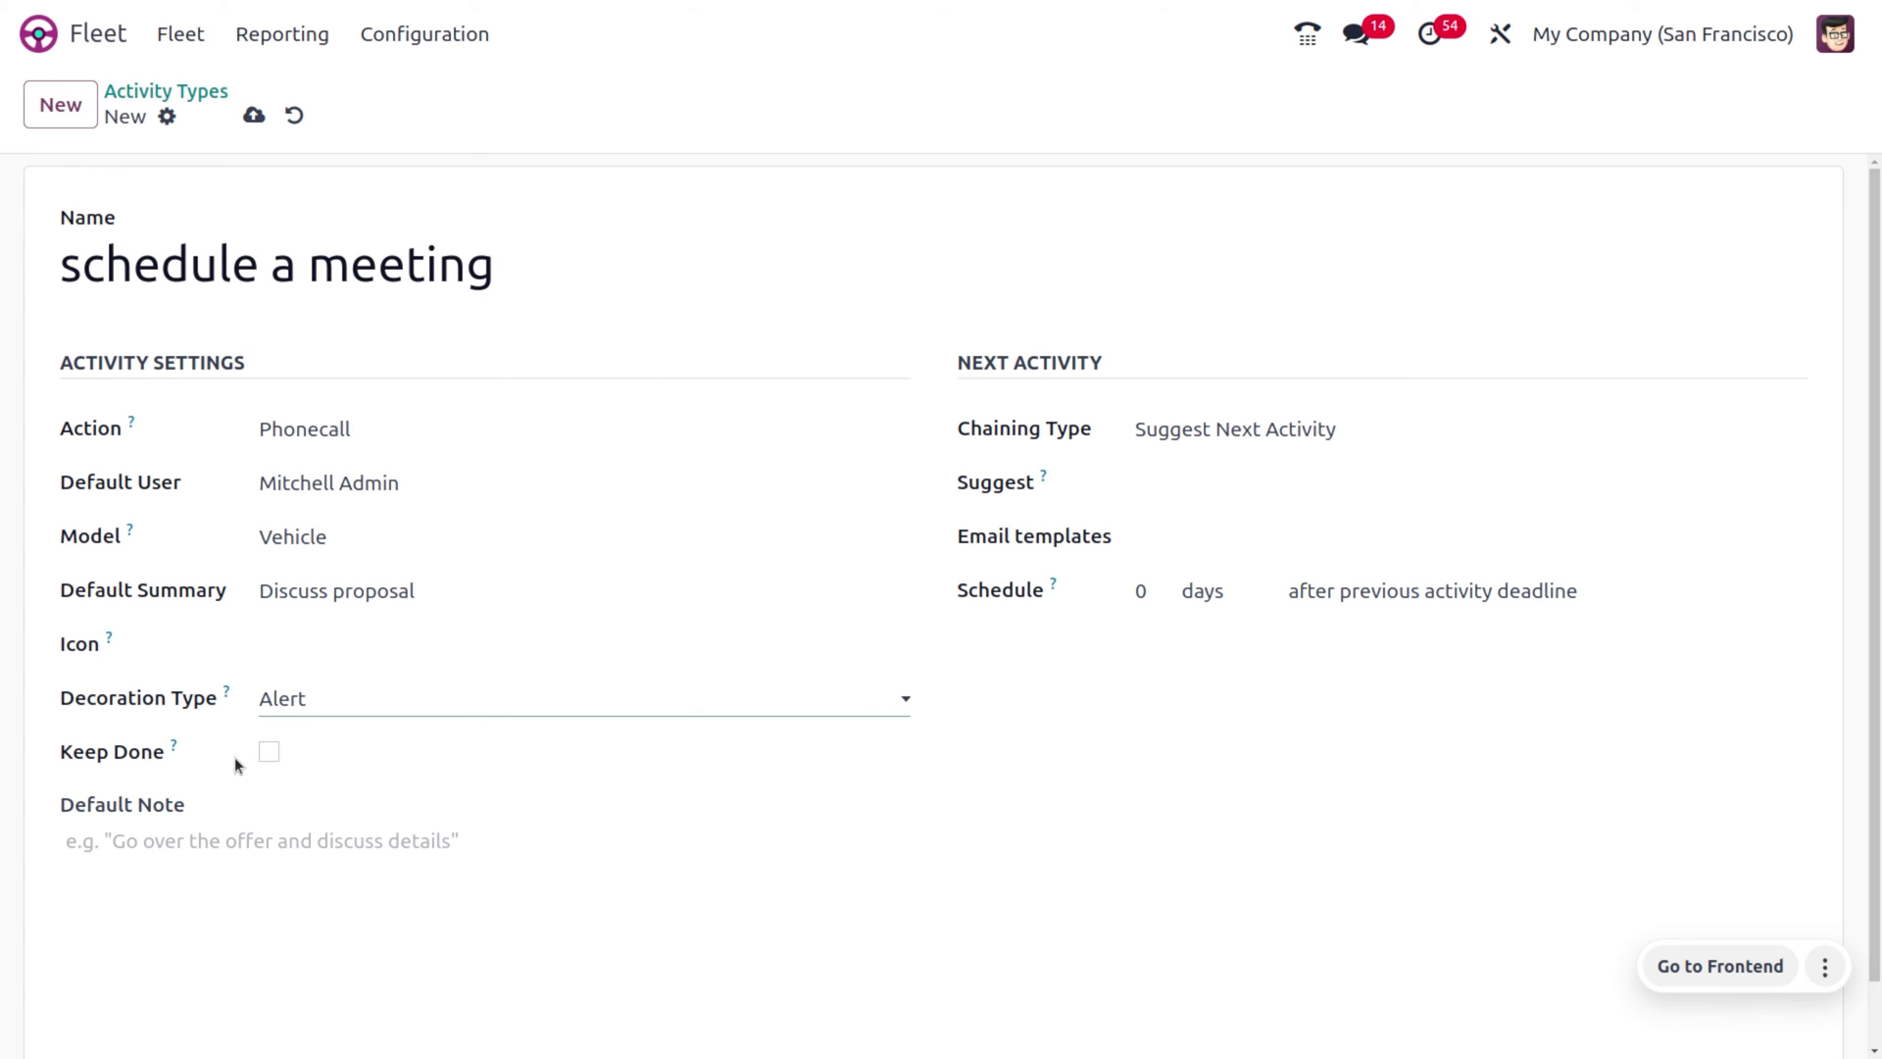
pyautogui.click(237, 853)
pyautogui.write('Go over with the offer')
pyautogui.scroll(-1, 941, 588)
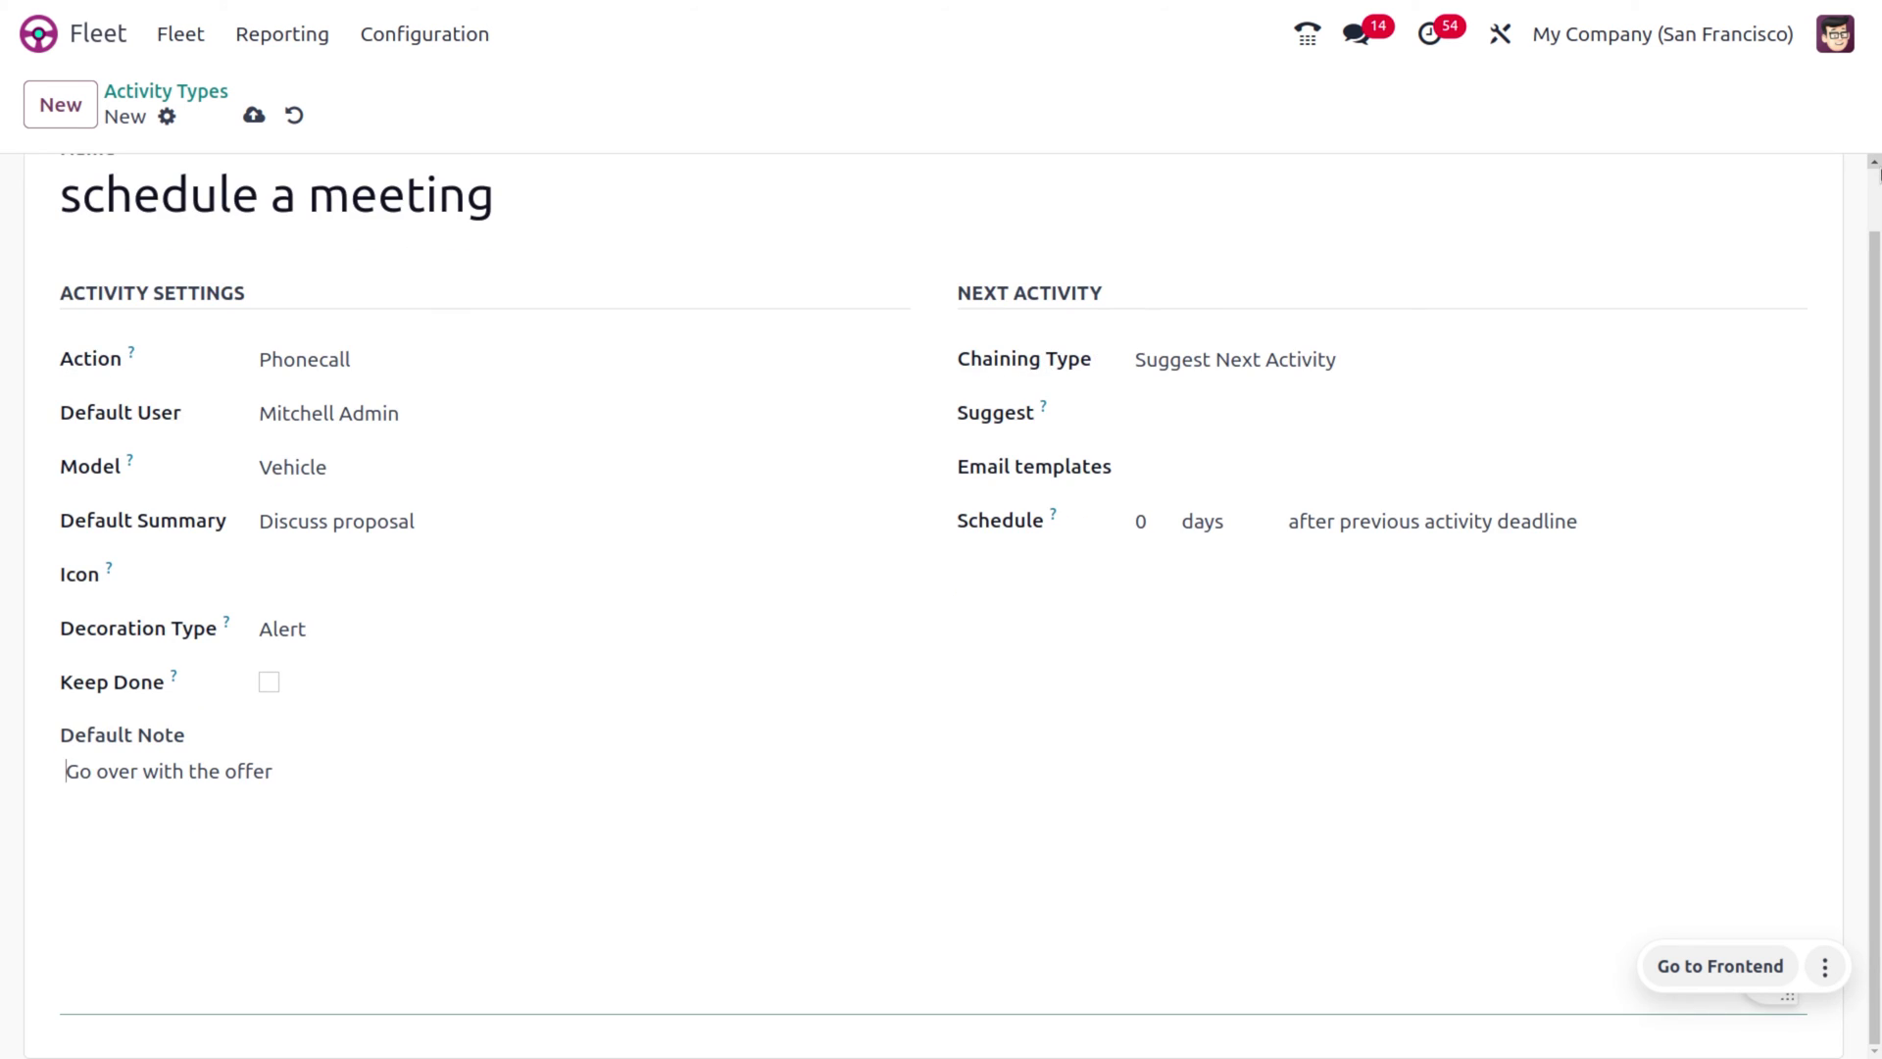
pyautogui.scroll(1, 941, 588)
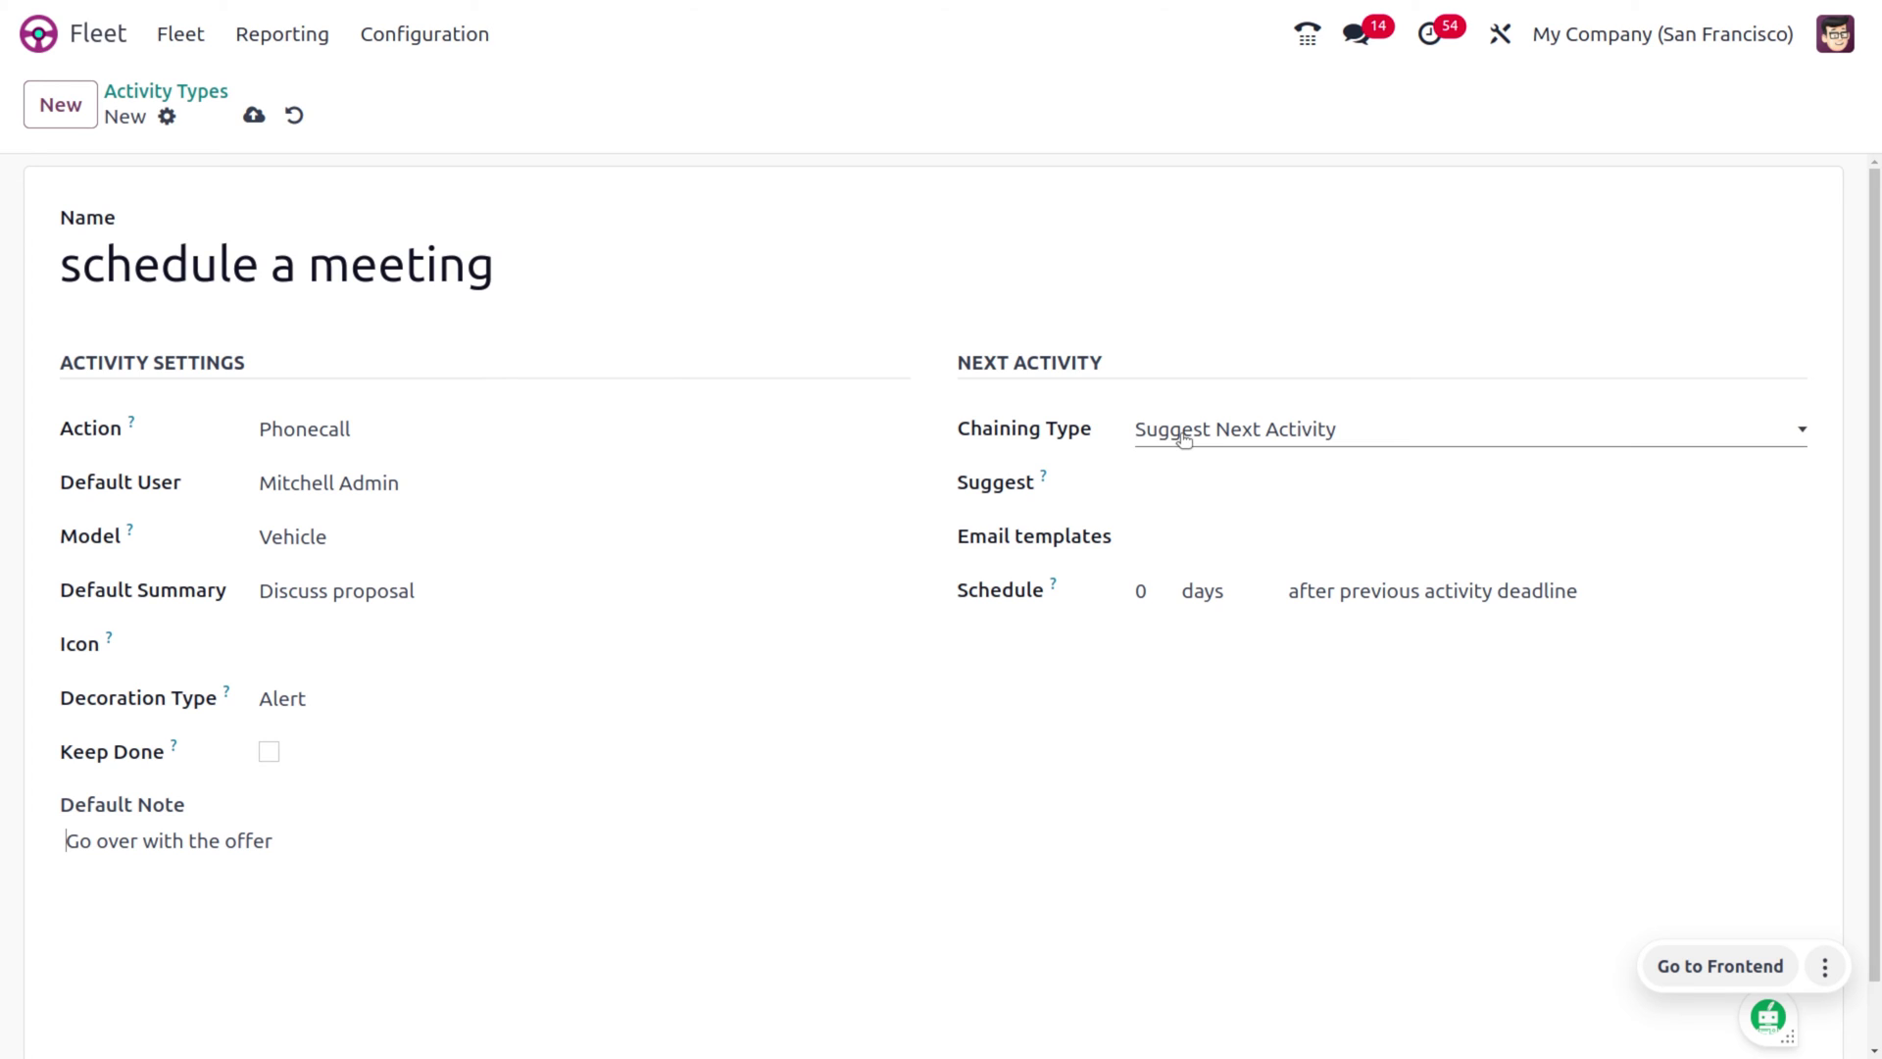
# Suggest Email as the next activity and start creating an email template named "Vehicle" for editing.
pyautogui.click(1187, 481)
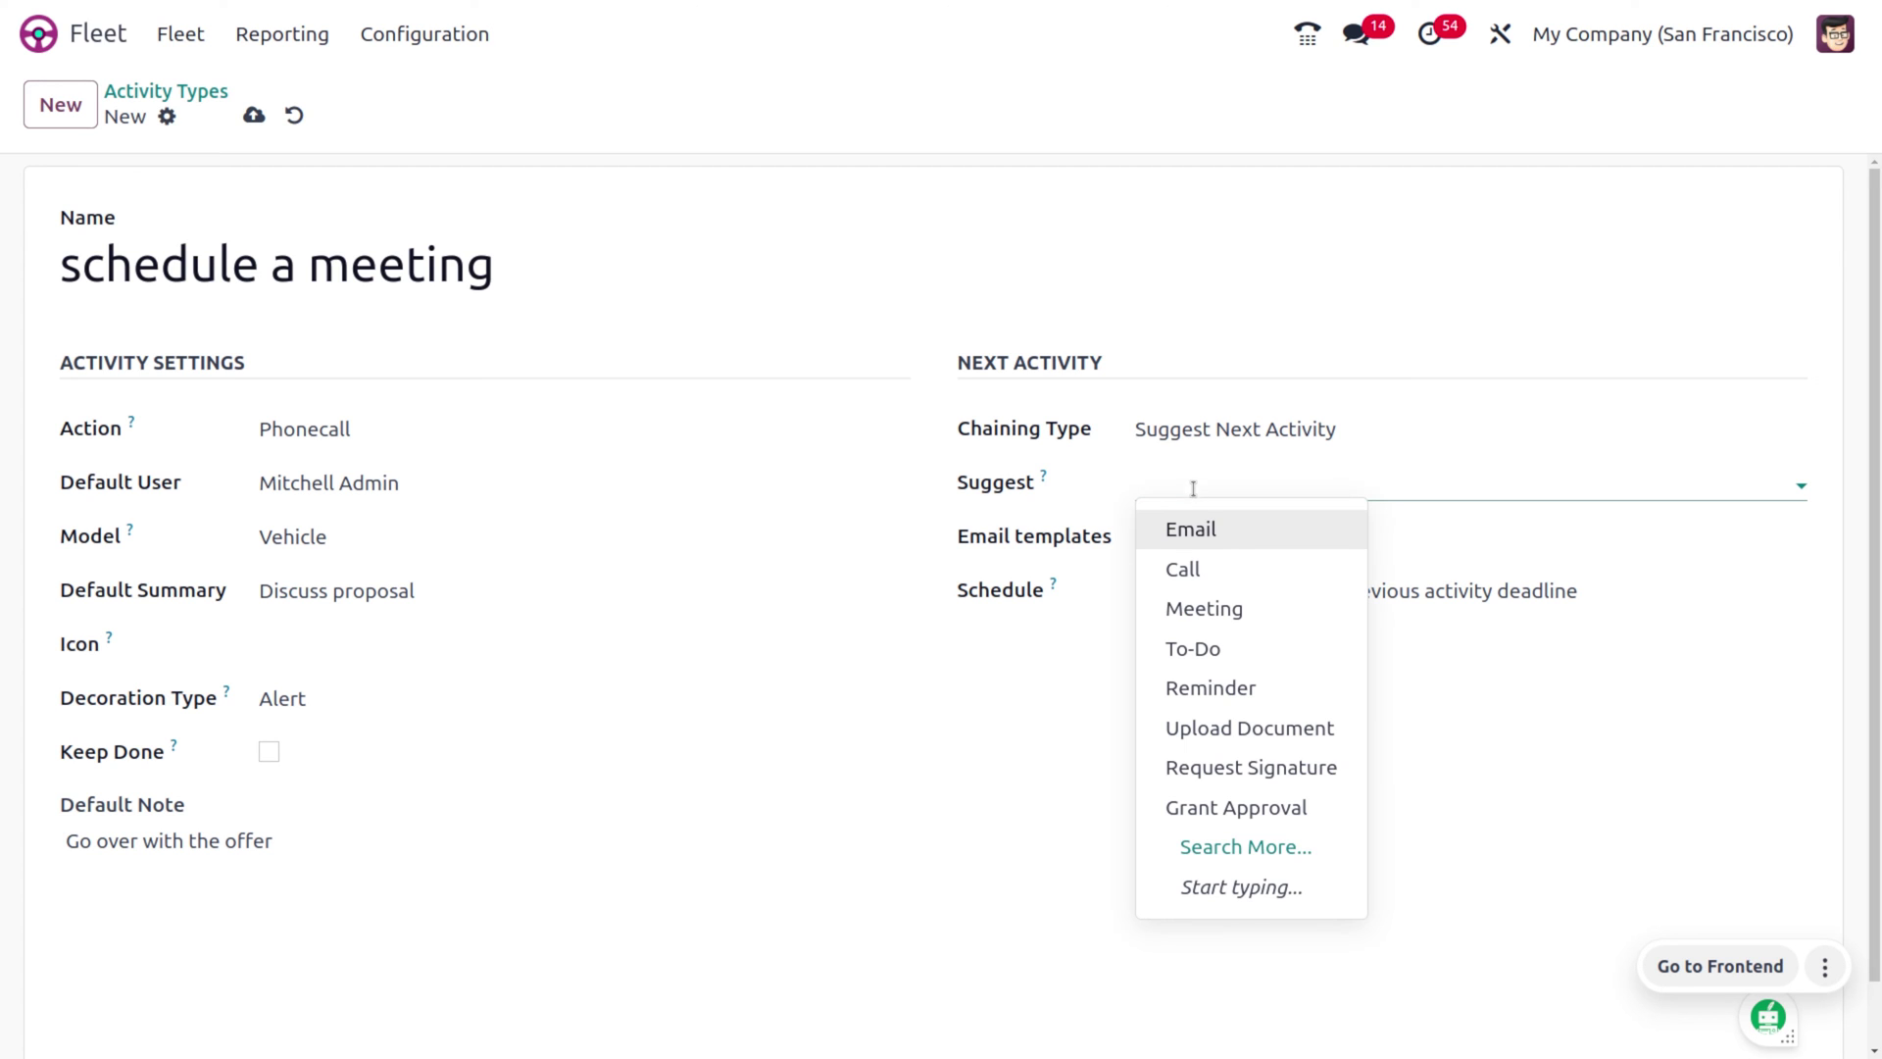
pyautogui.click(1221, 530)
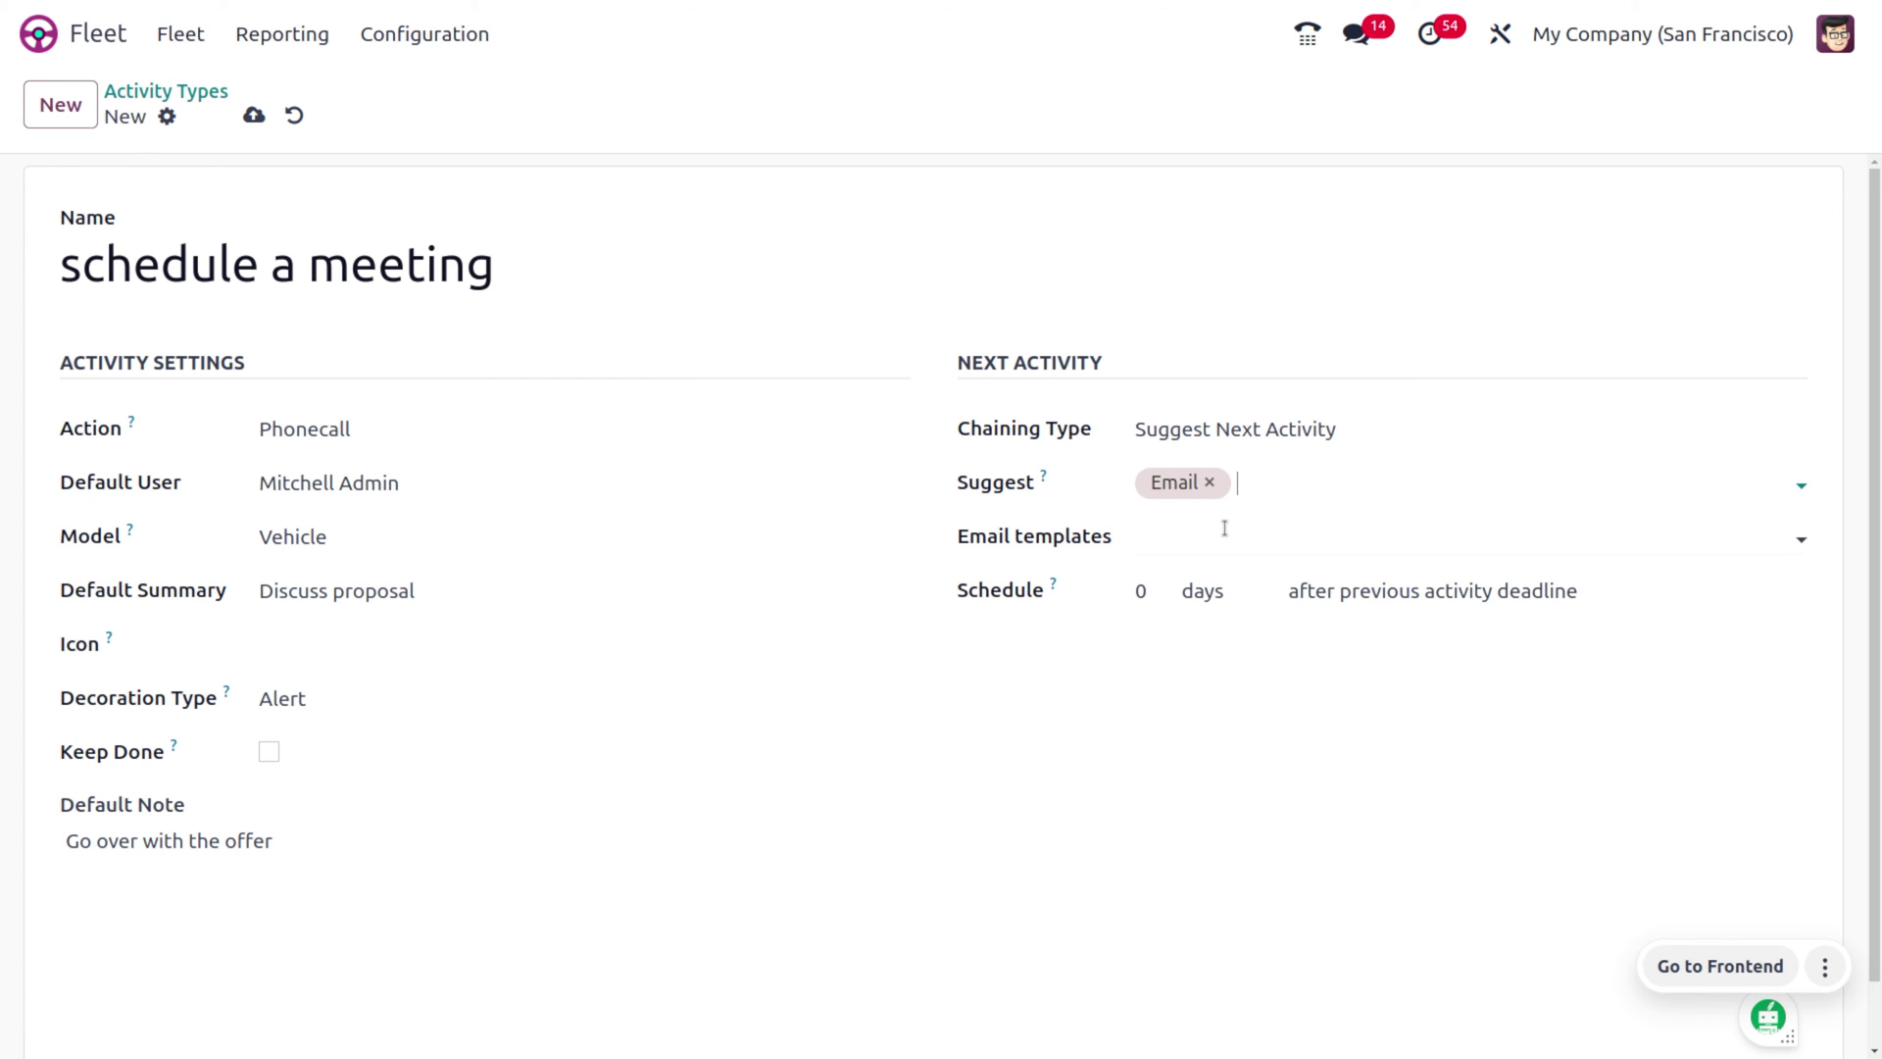
pyautogui.click(1227, 537)
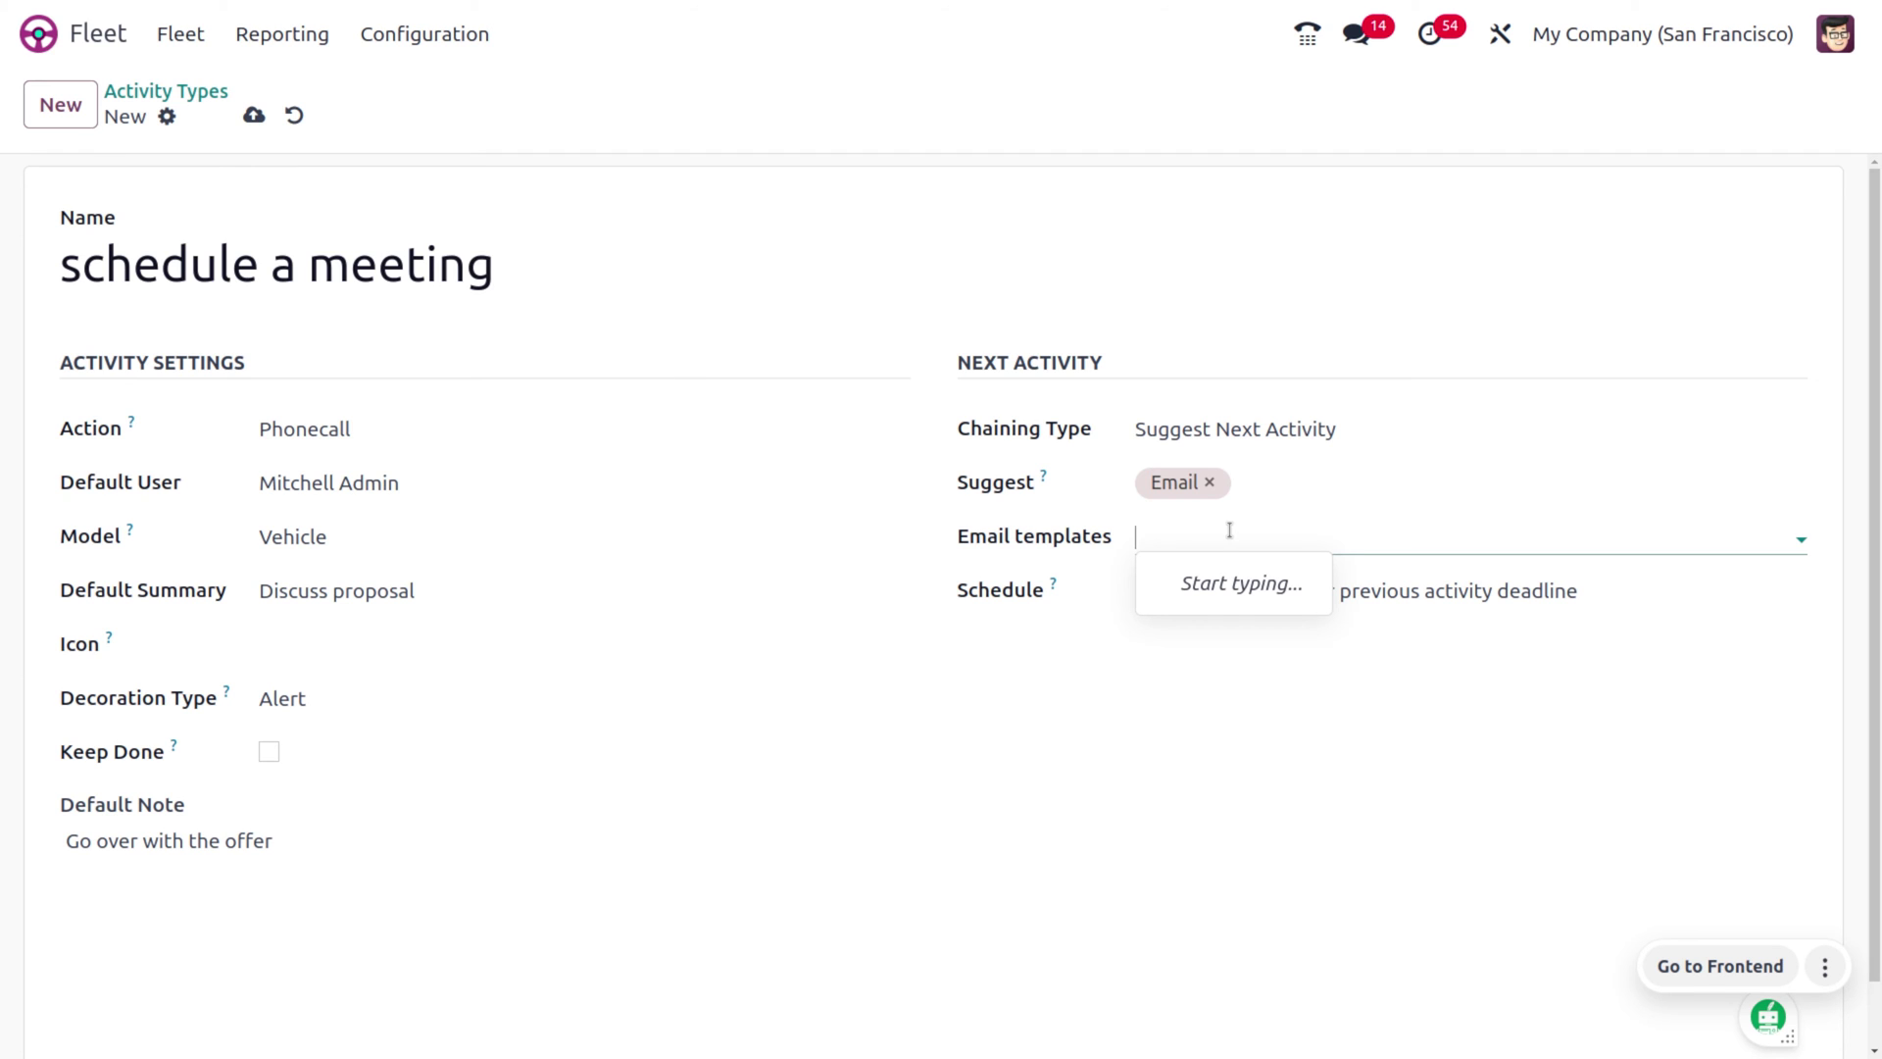
pyautogui.write('Vehi')
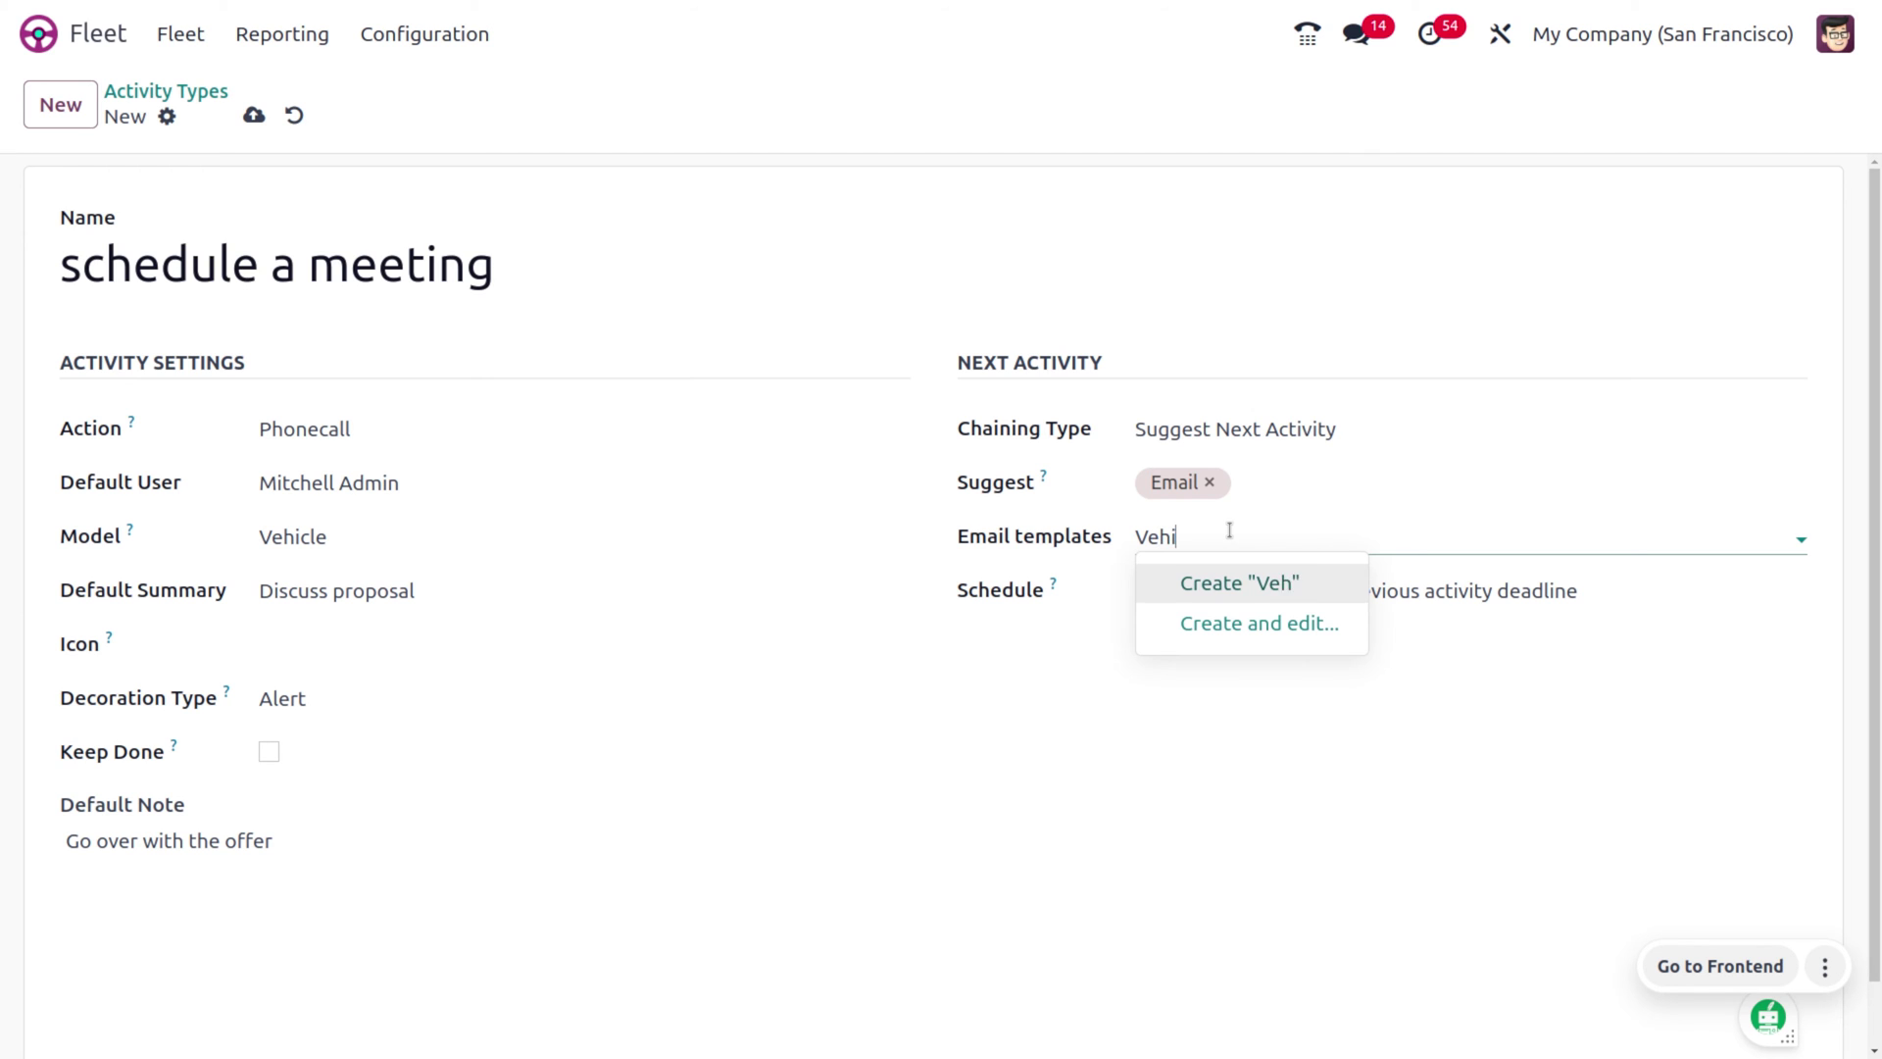
pyautogui.write('cle')
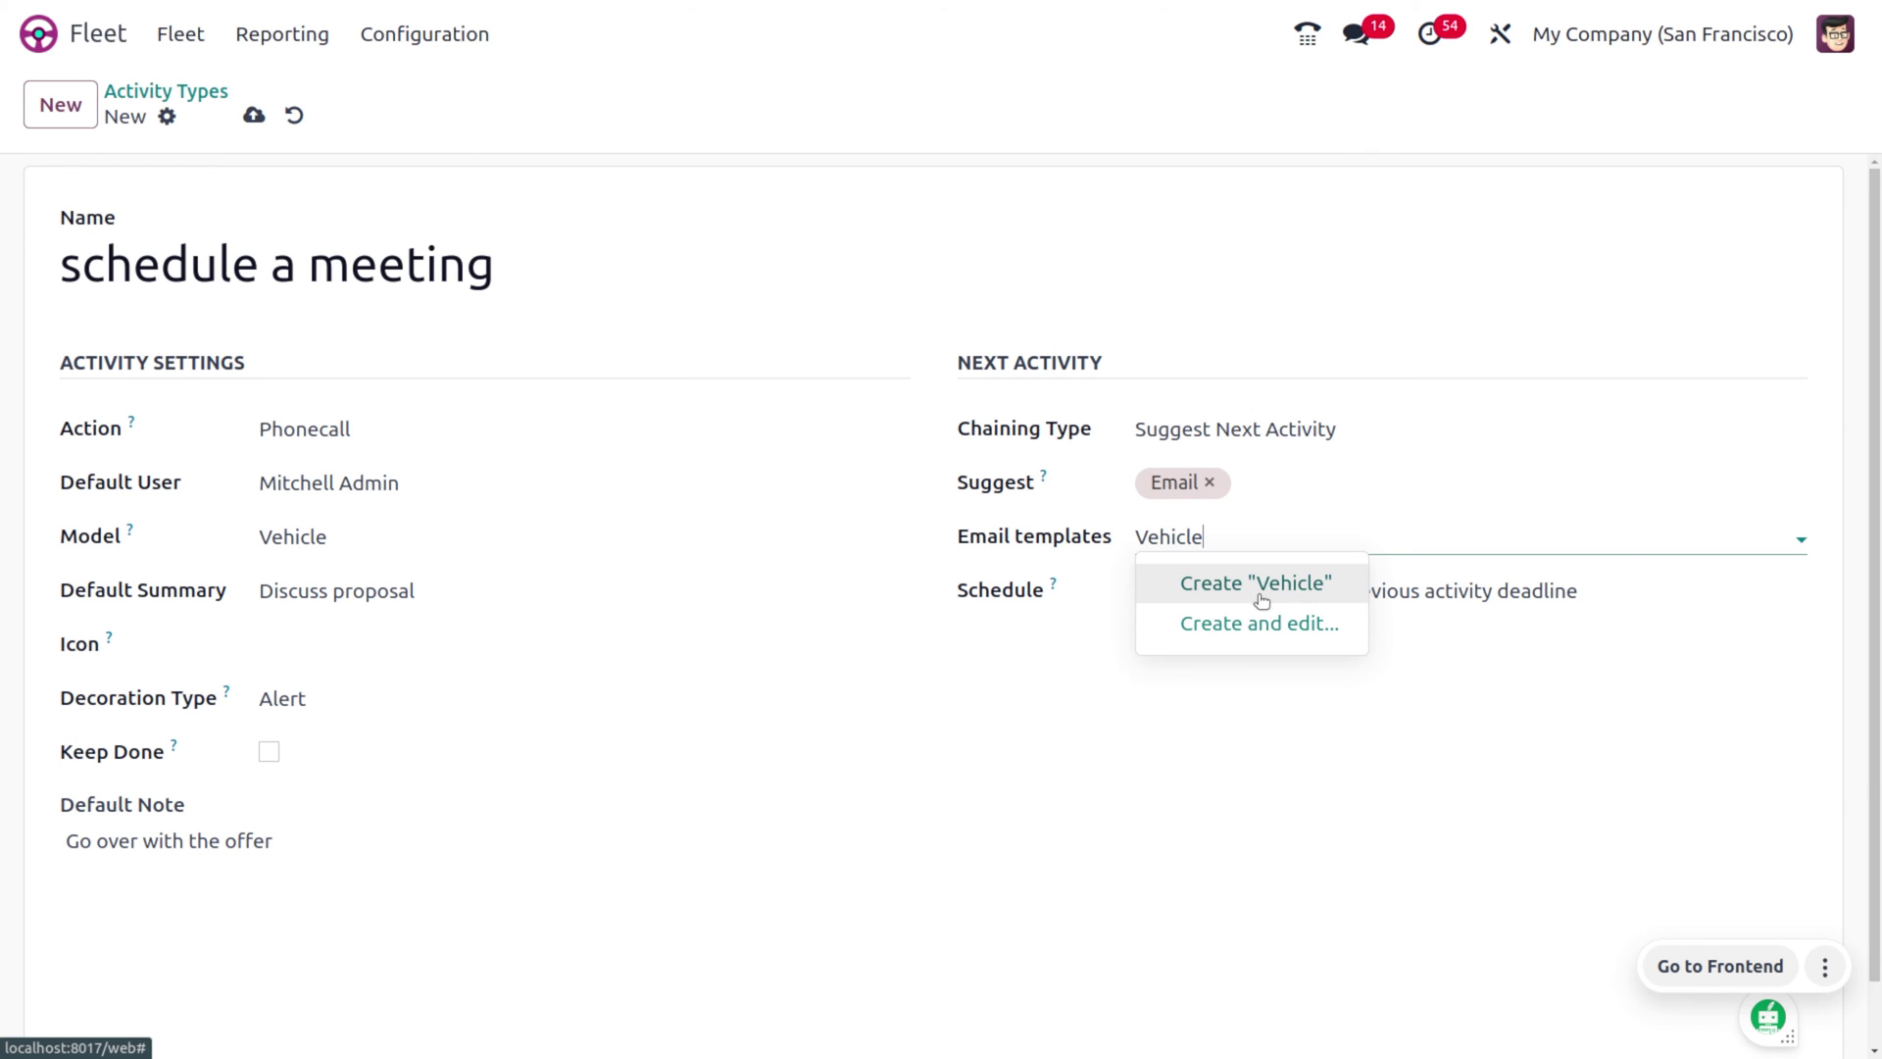
pyautogui.click(1271, 628)
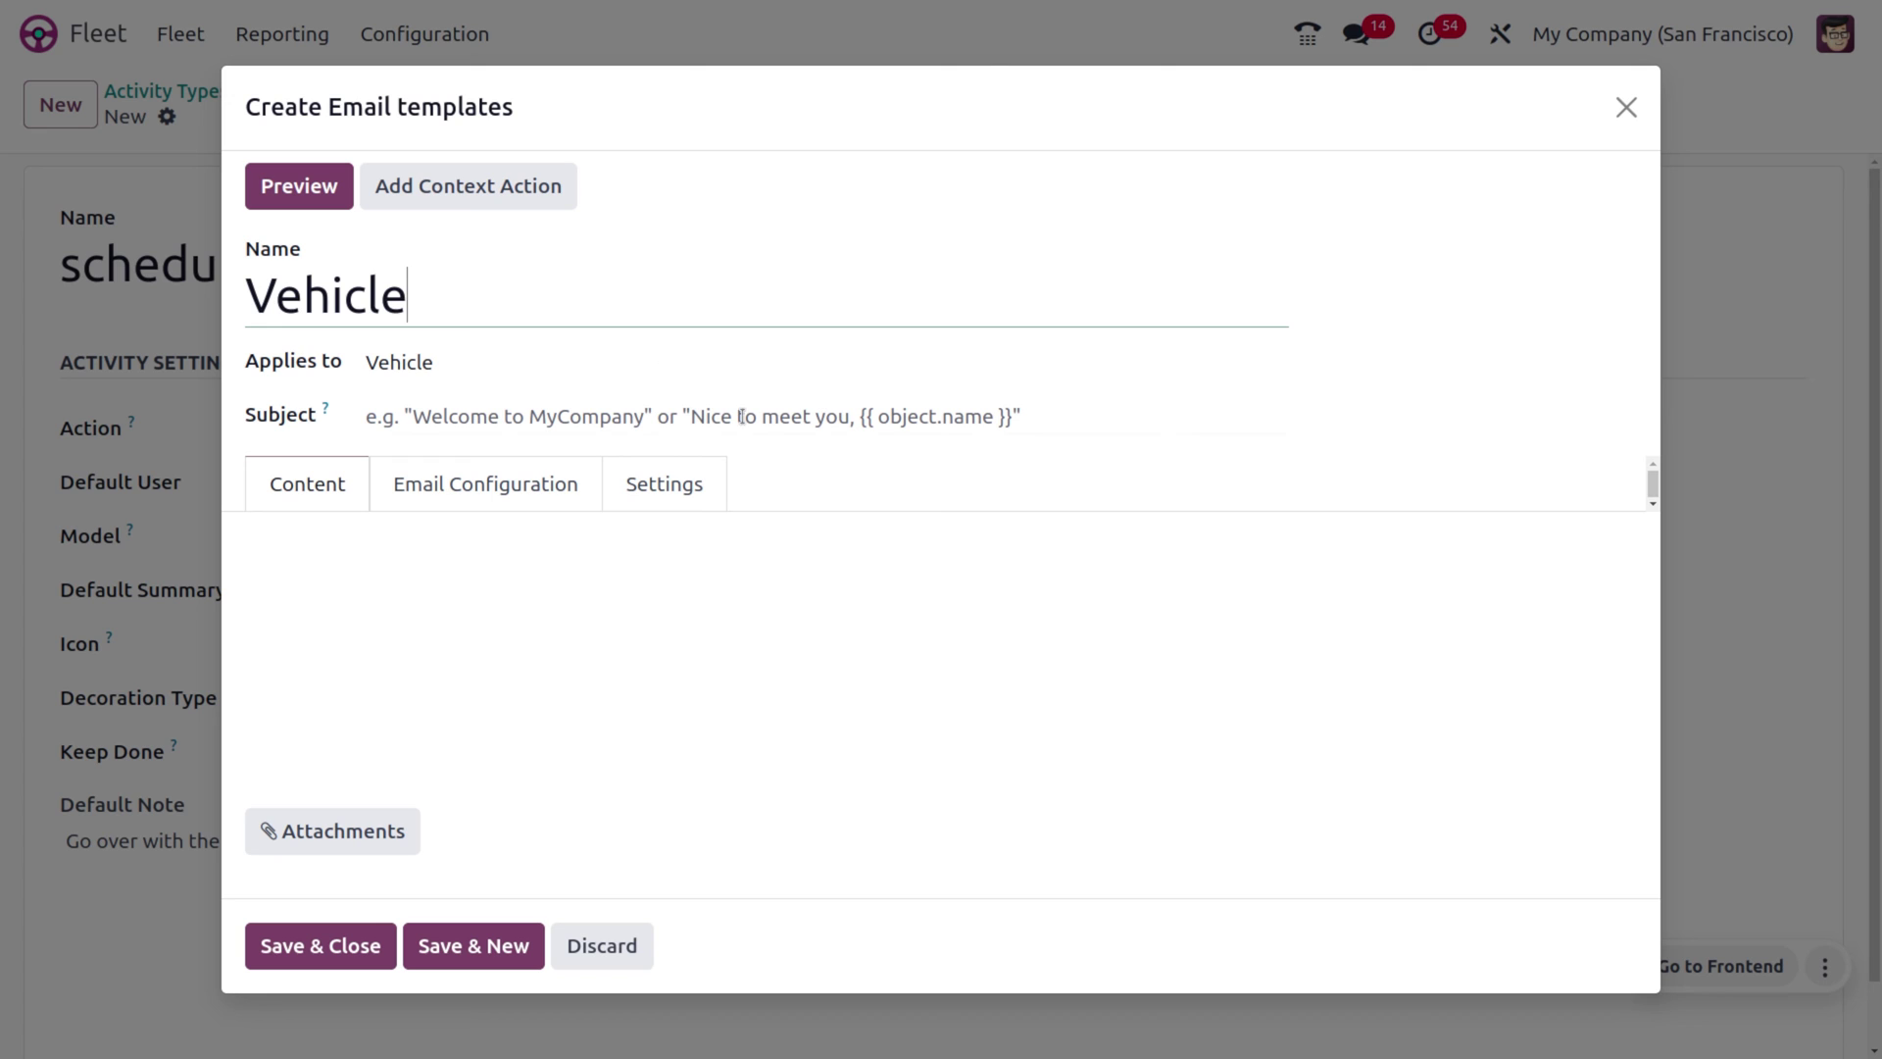
# Enter "Welcome to the fleet" as the email template's subject.
pyautogui.click(577, 412)
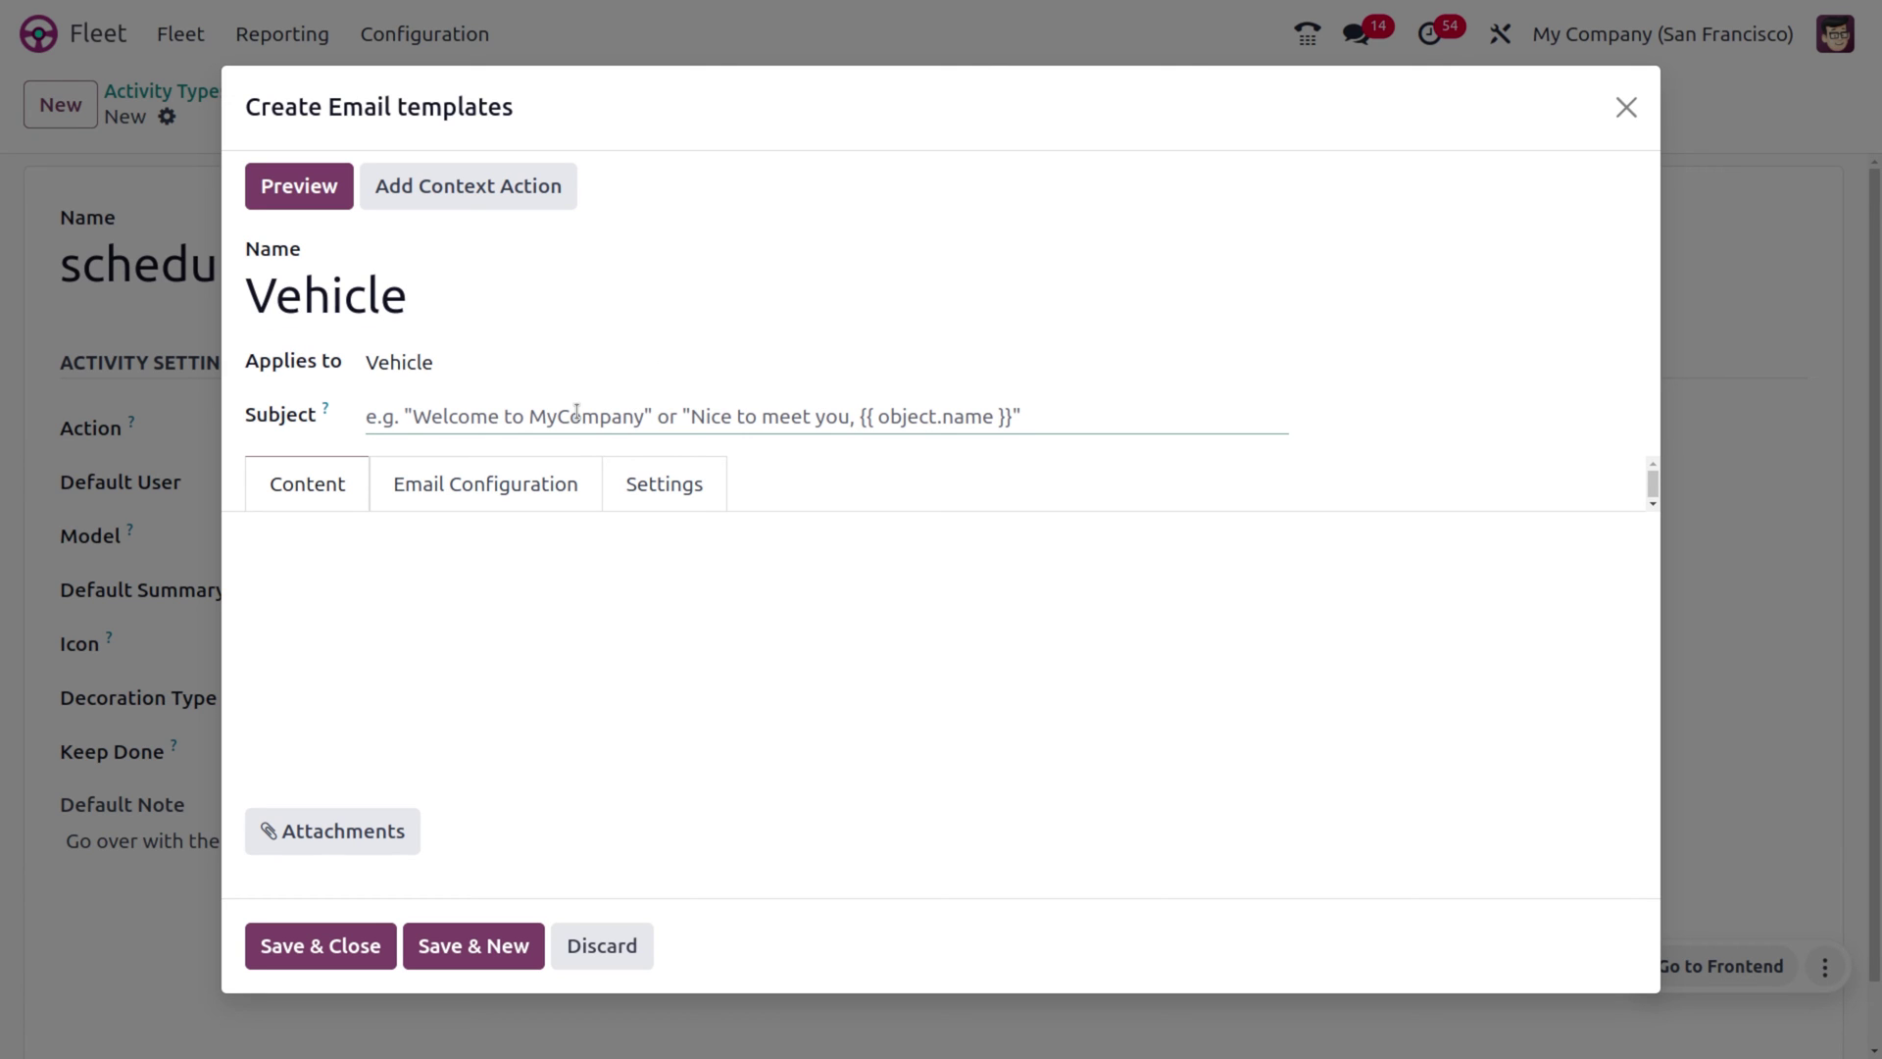
pyautogui.write('WE')
pyautogui.press('BackSpace')
pyautogui.write('elcome t')
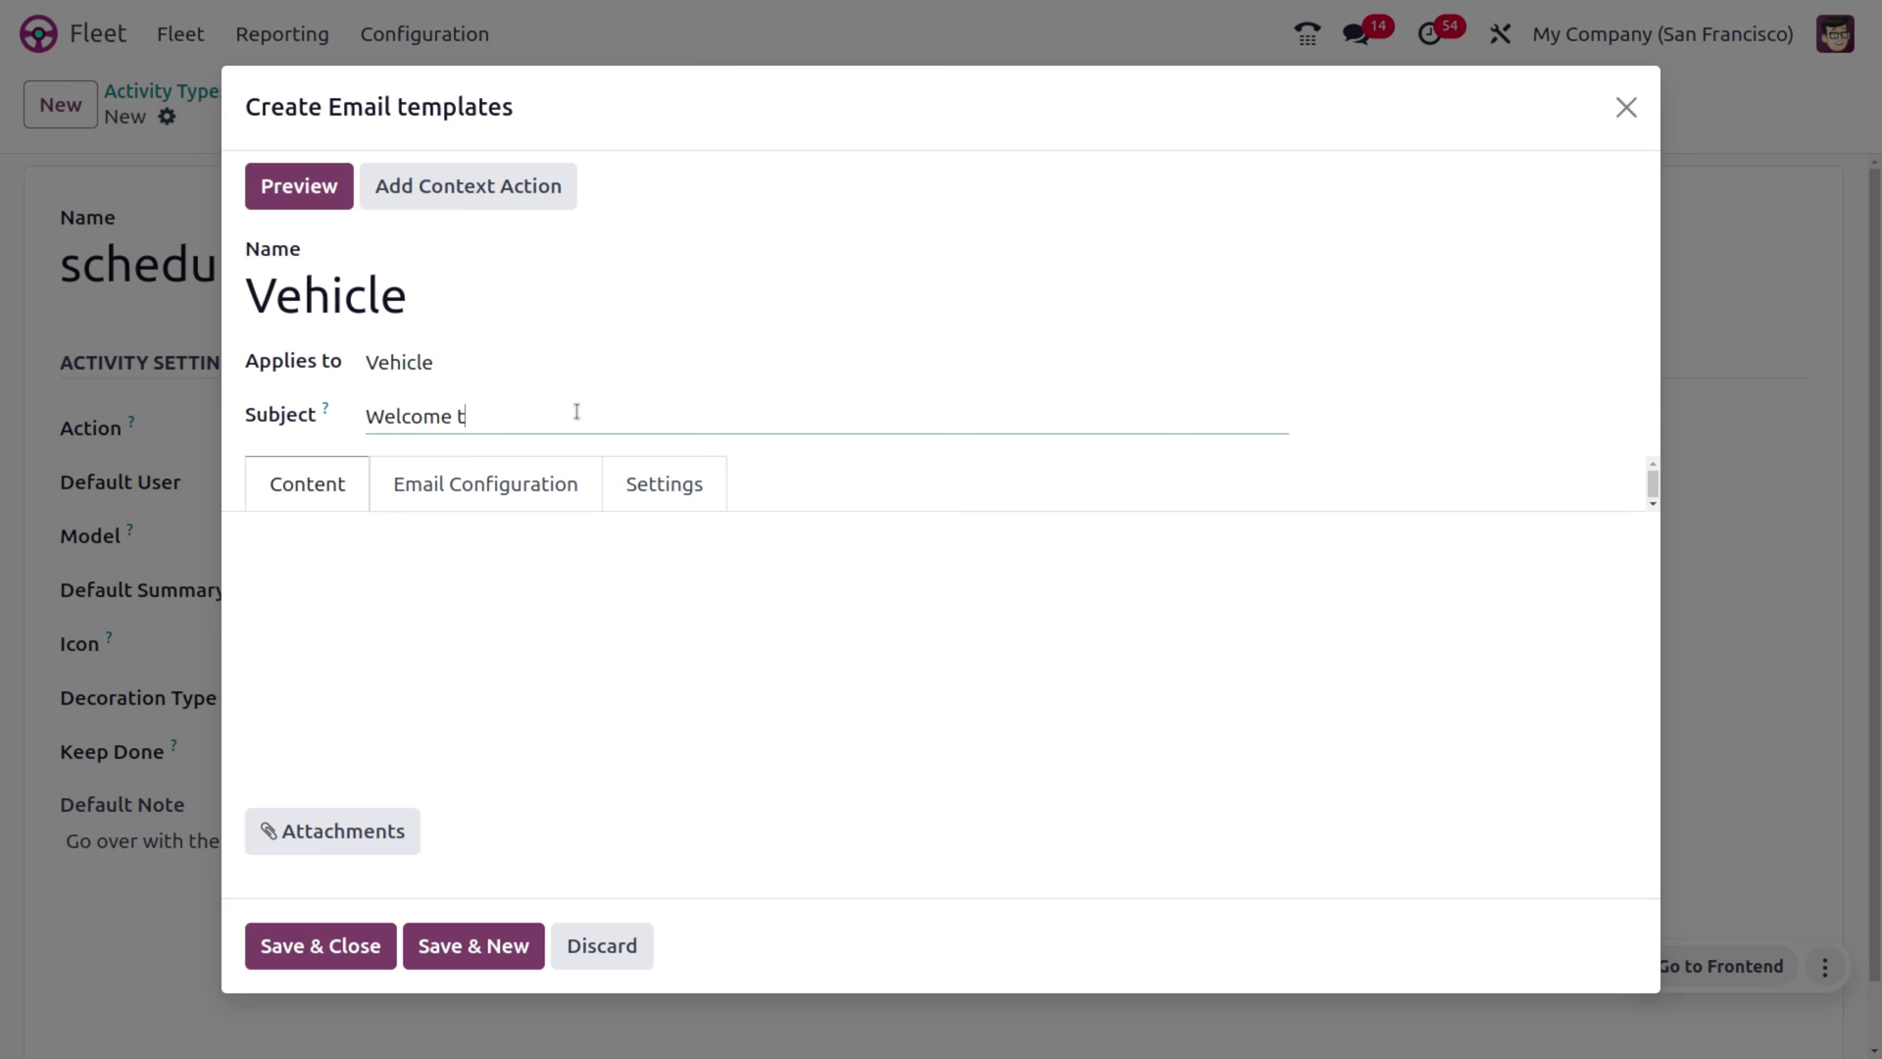
pyautogui.write('o the fleet')
# Write "hey !!!!!!!!! you have amazing offer on your fleet" as the email template's body content.
pyautogui.click(410, 631)
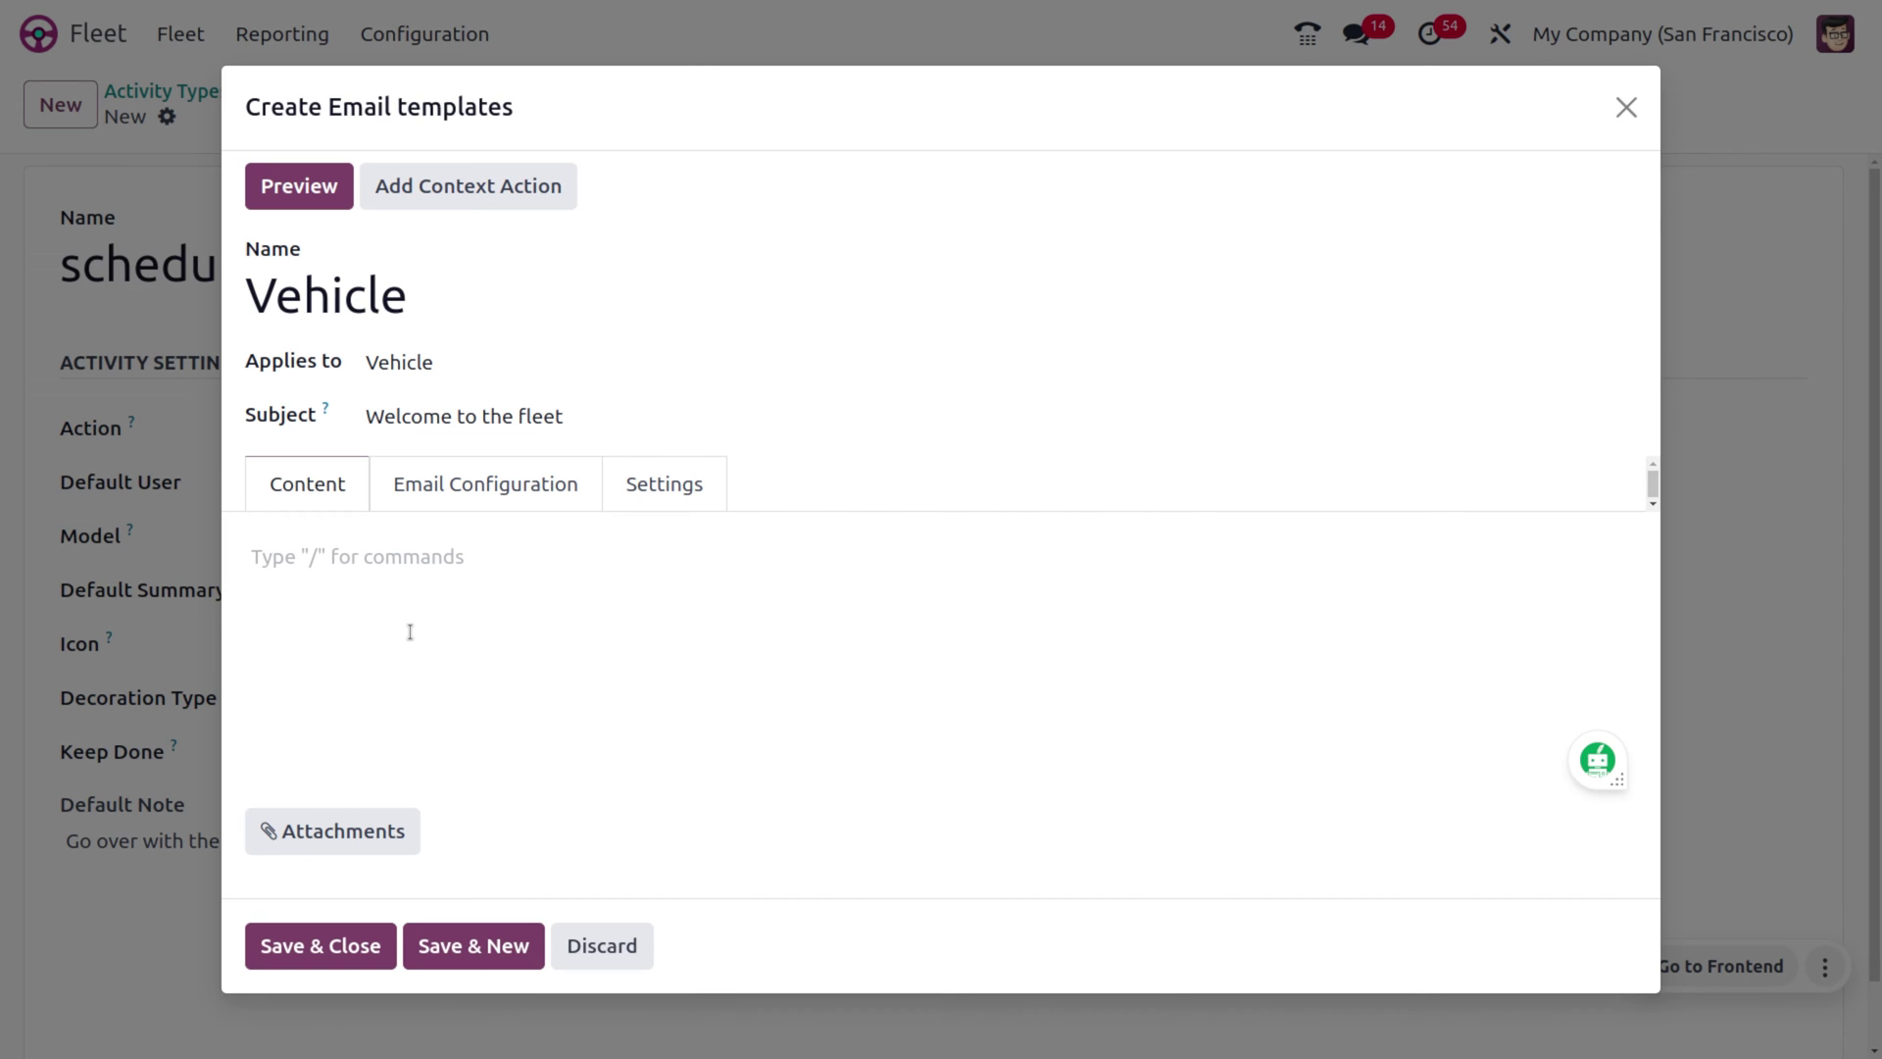
pyautogui.write('hey !!!!!!!! yo')
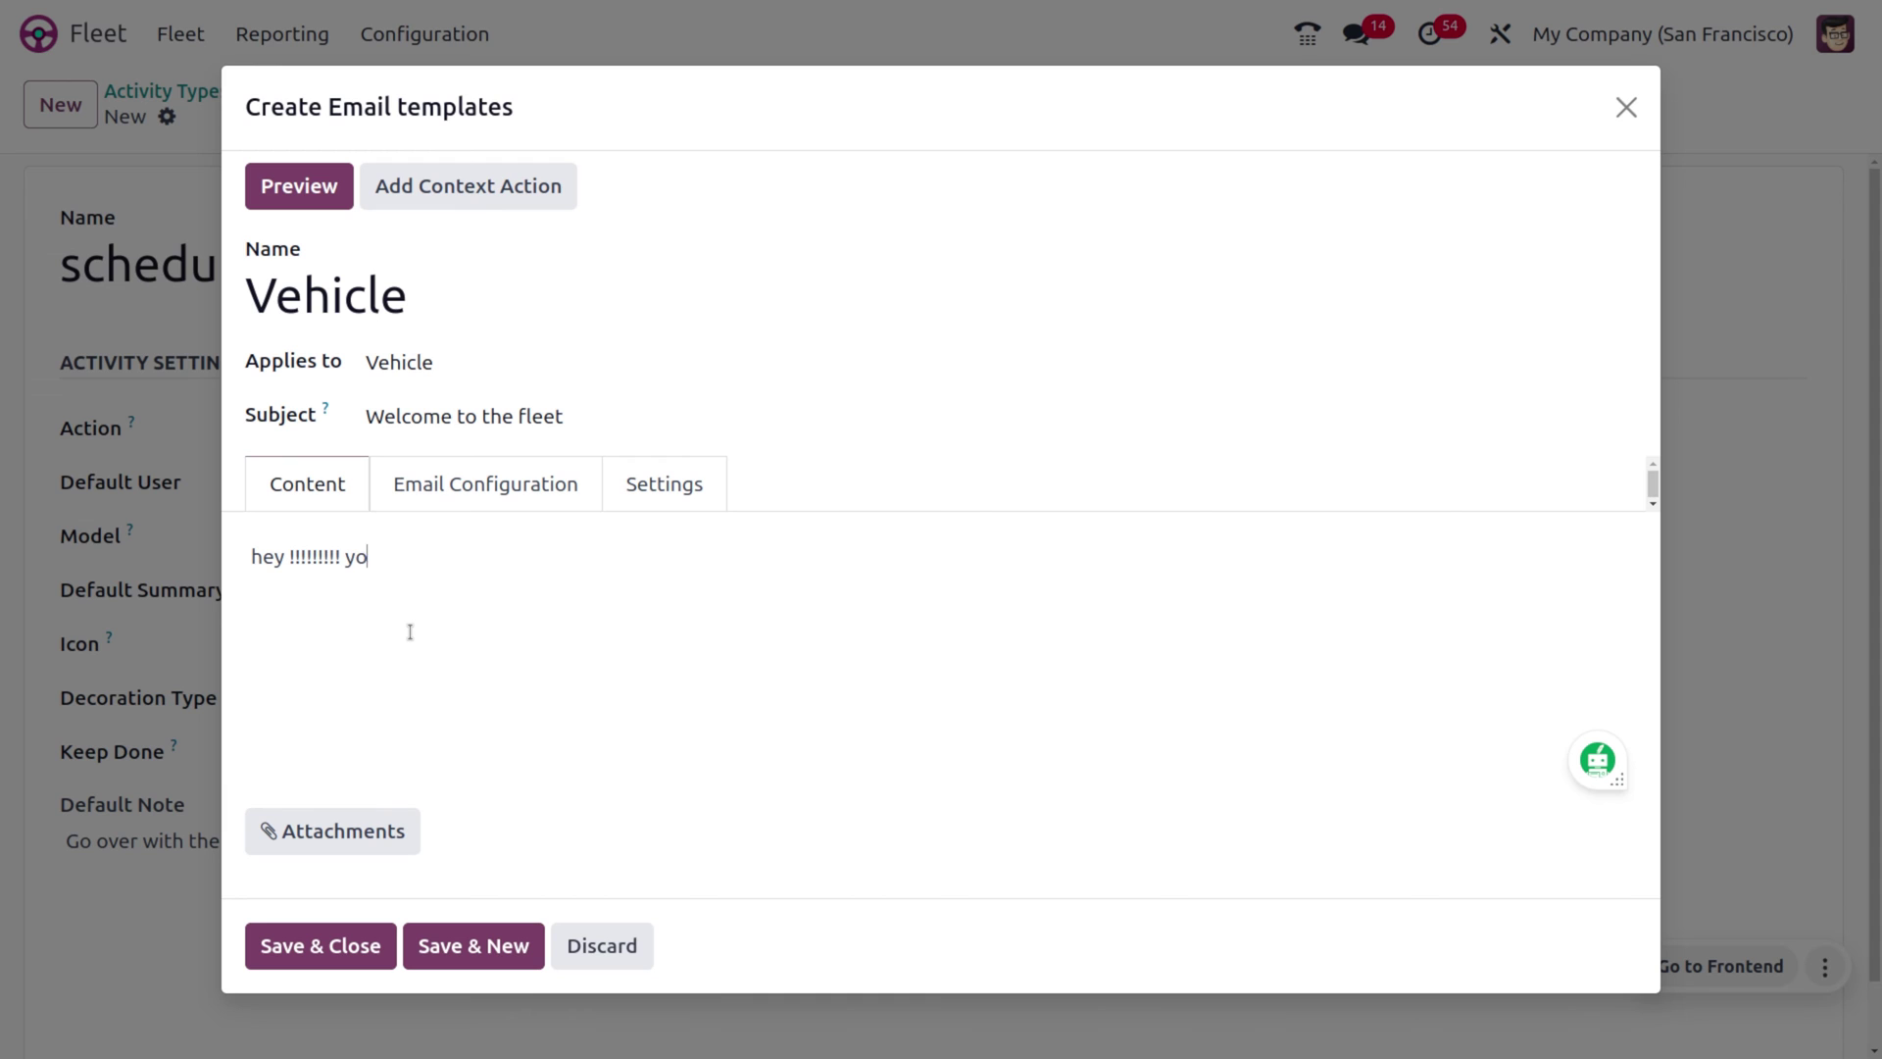
pyautogui.write('u have amazing offer on y')
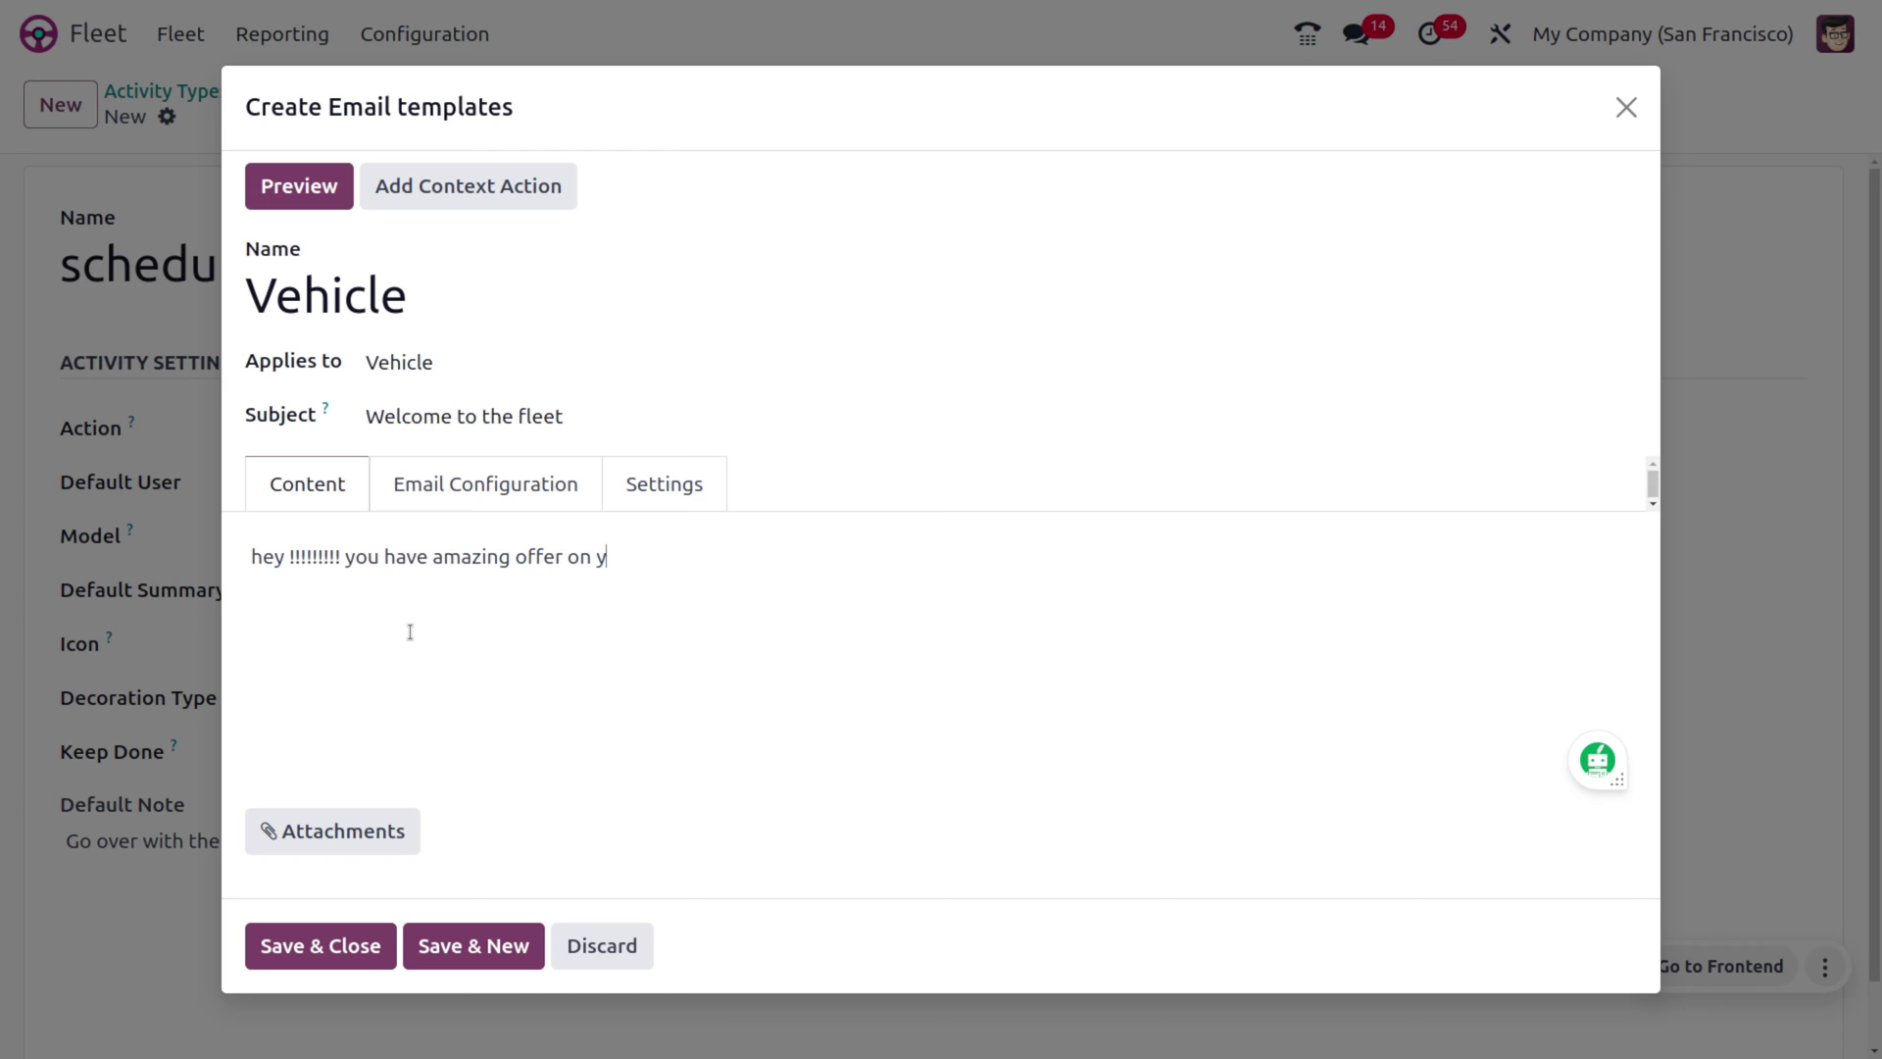
pyautogui.write('our fleet')
# Review the template's email configuration and set its outgoing mail server to "Outgoing Mail server".
pyautogui.click(437, 486)
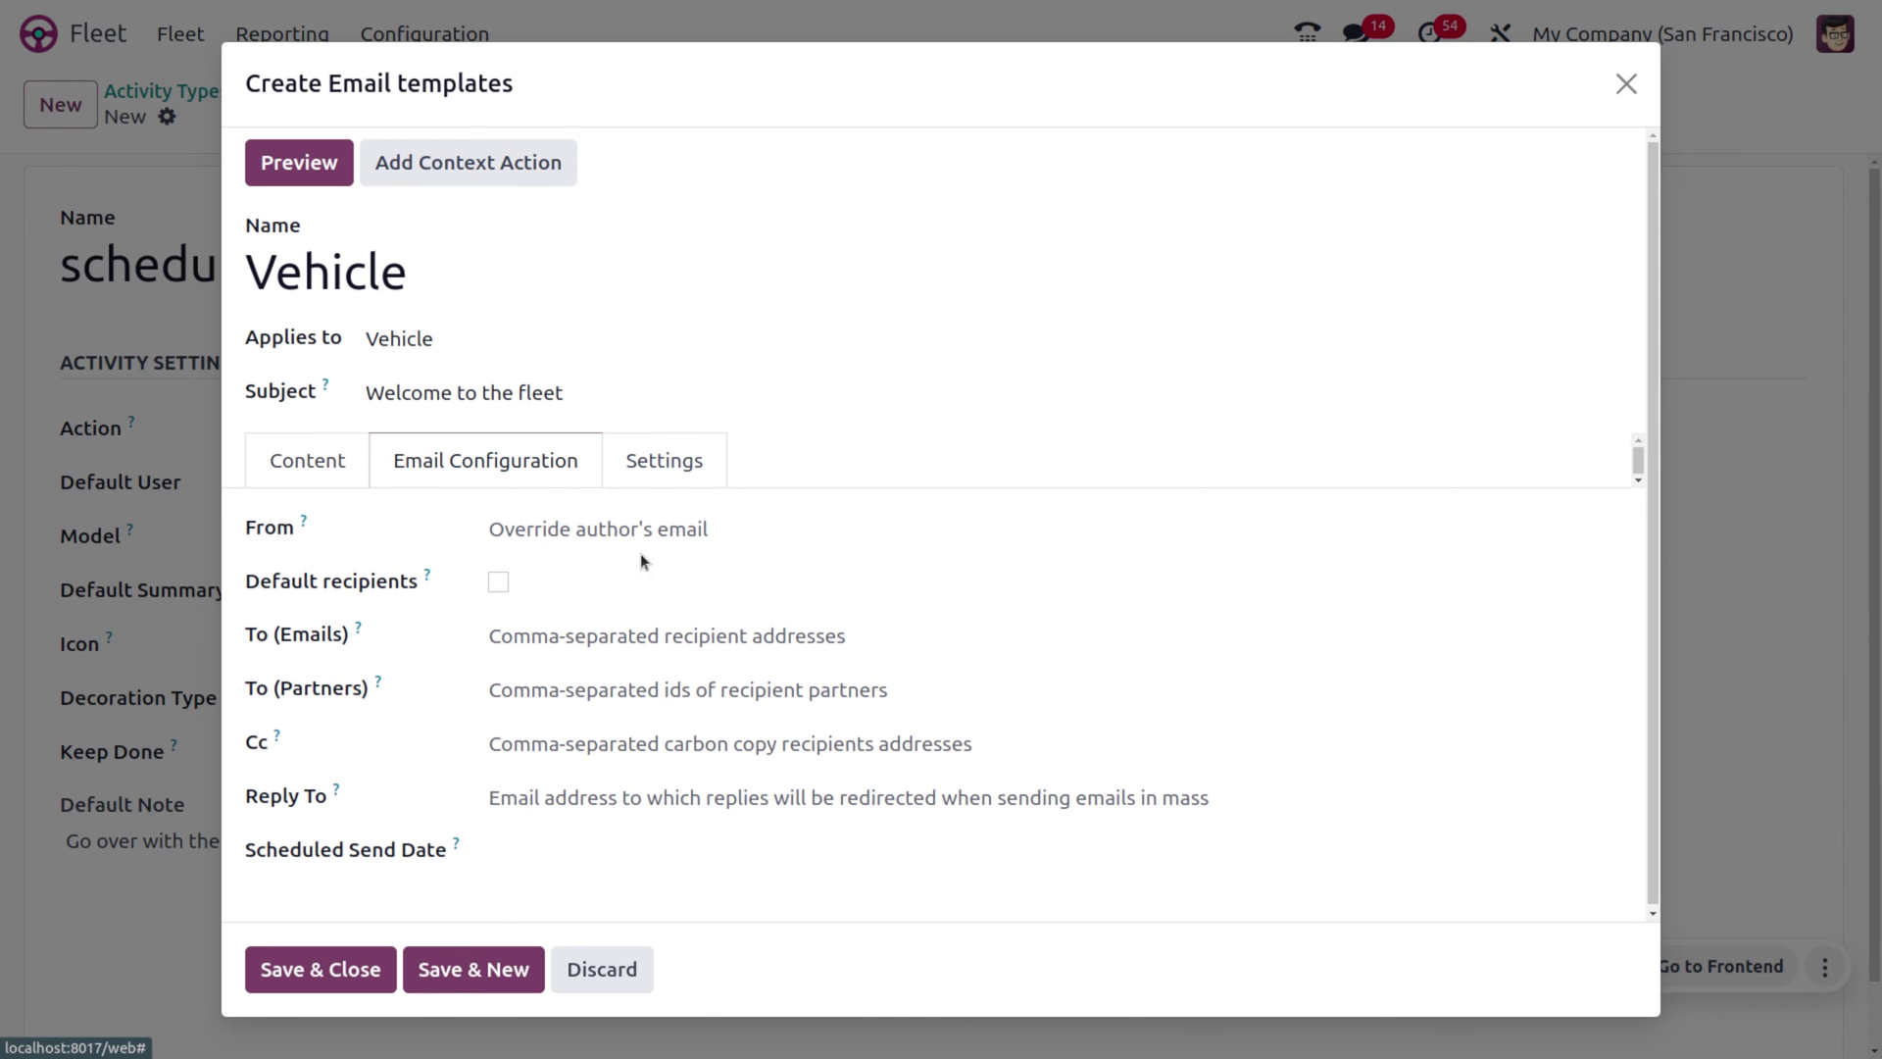
pyautogui.click(635, 460)
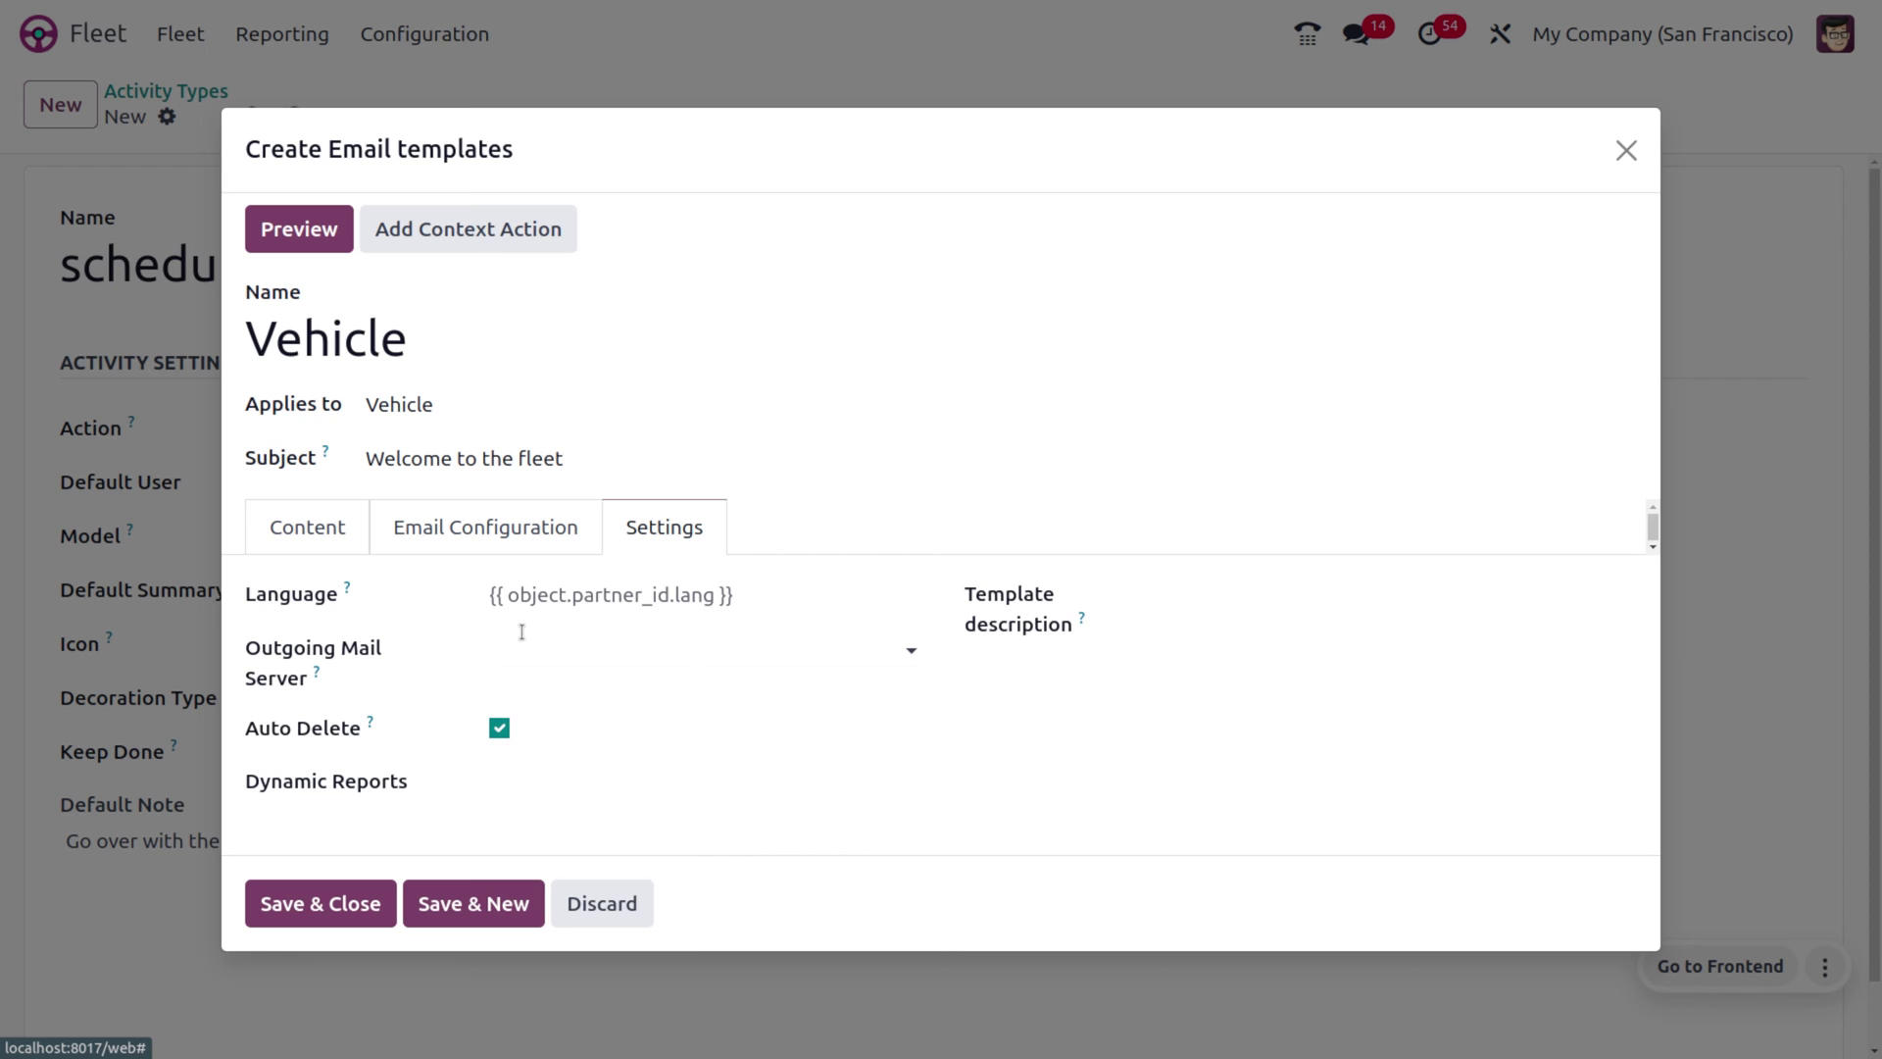
pyautogui.click(543, 662)
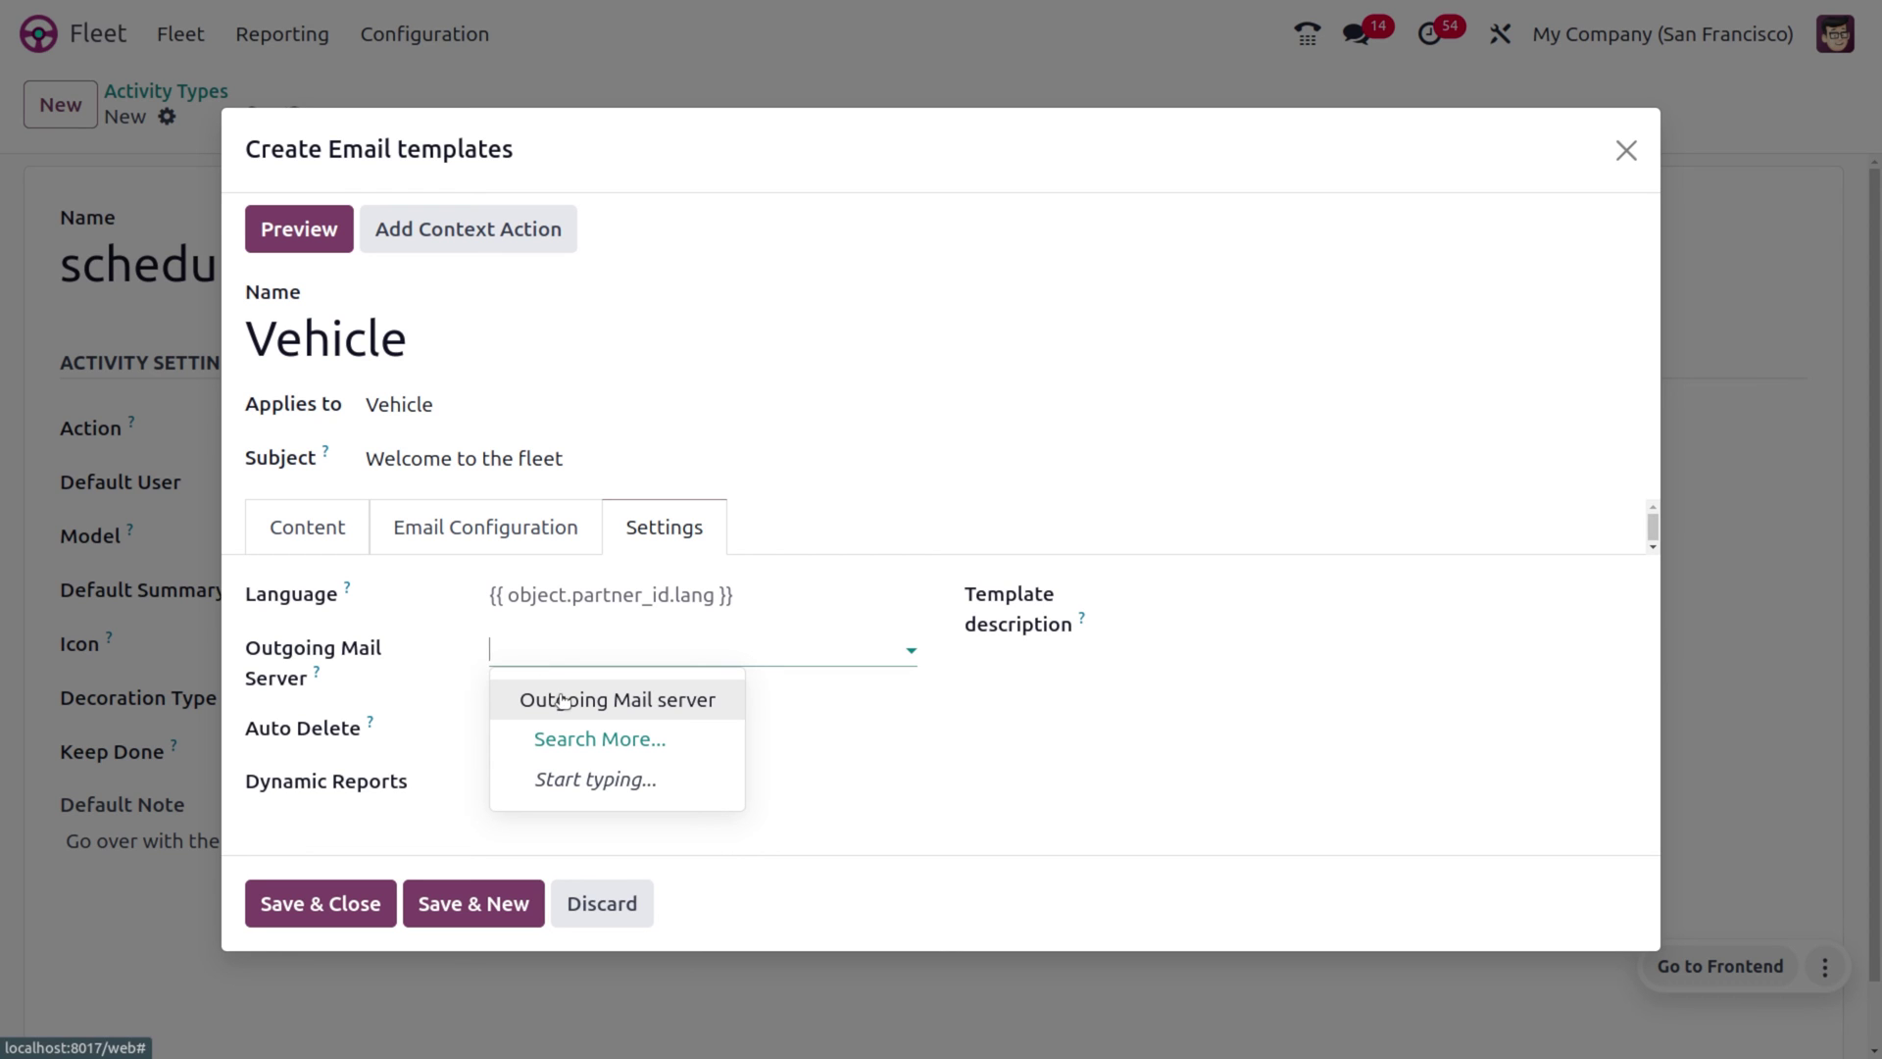
pyautogui.click(559, 698)
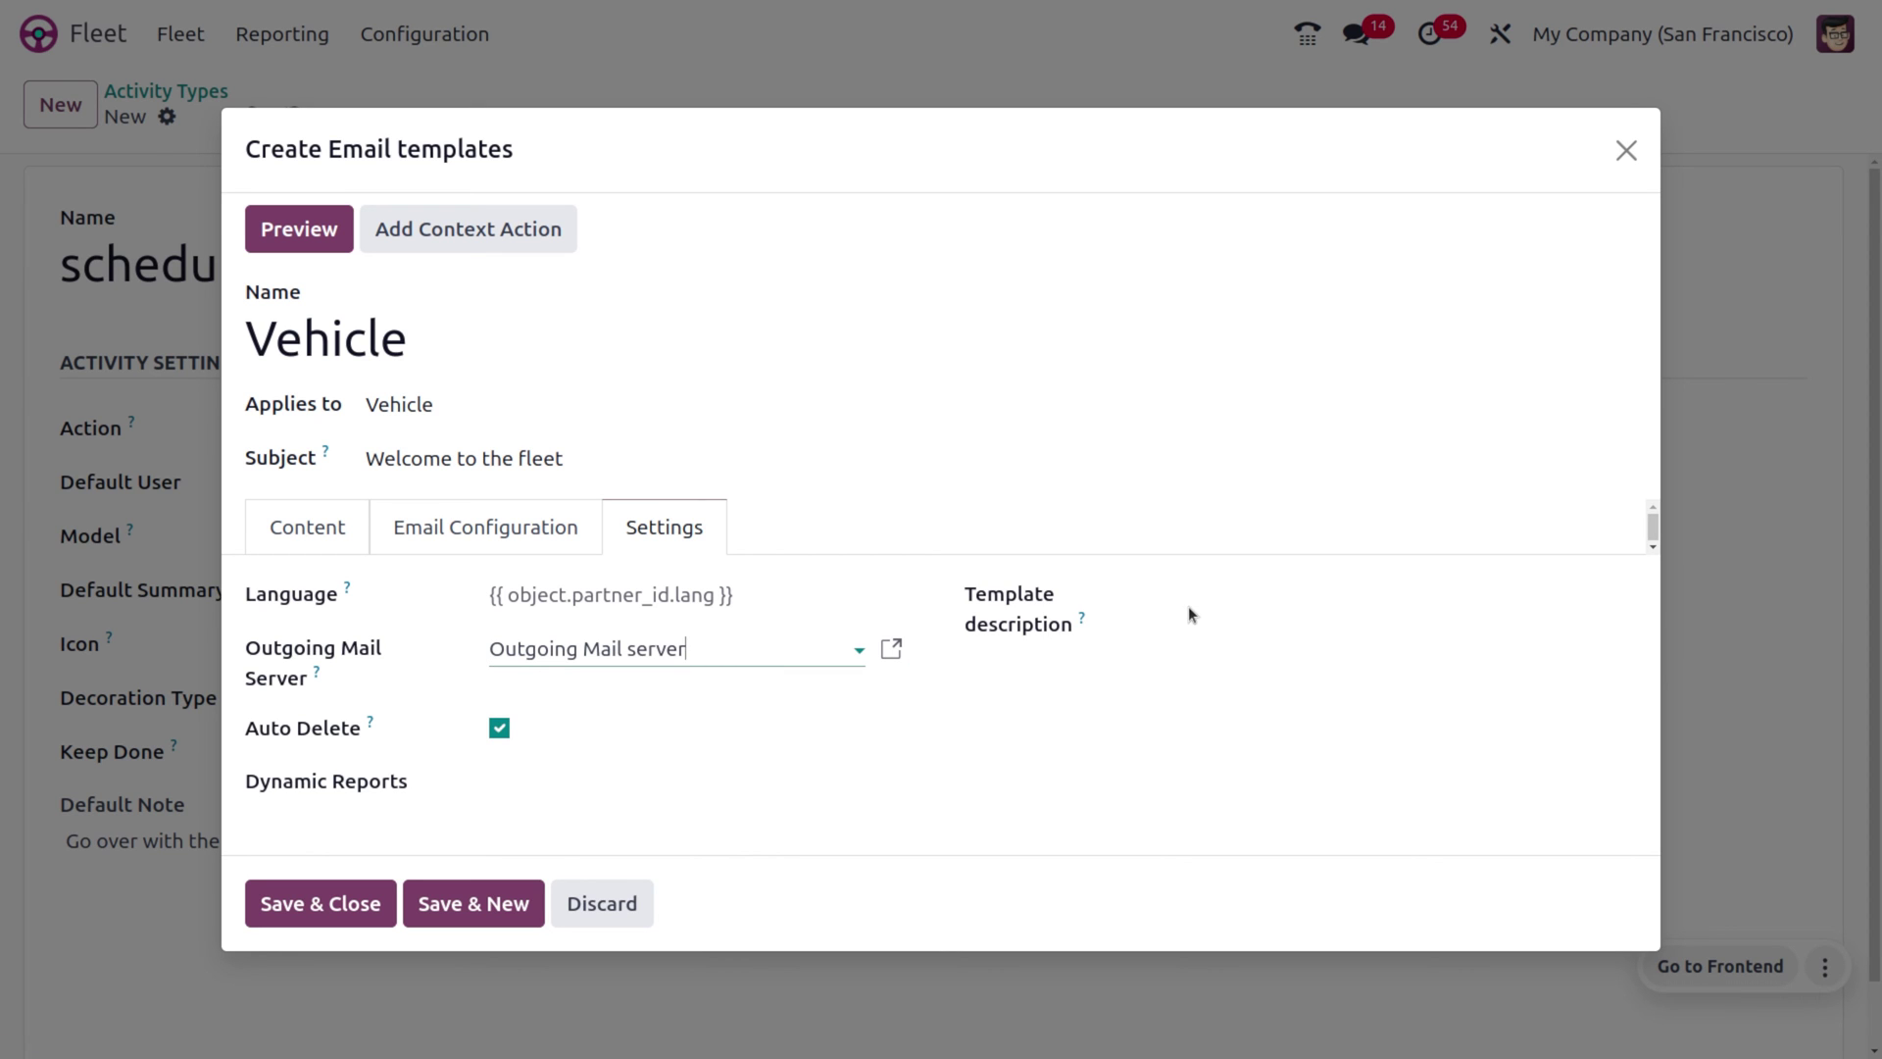
# Enter "hey dude !!!! see your fleet" as the template description, then save and close the email template.
pyautogui.click(1311, 625)
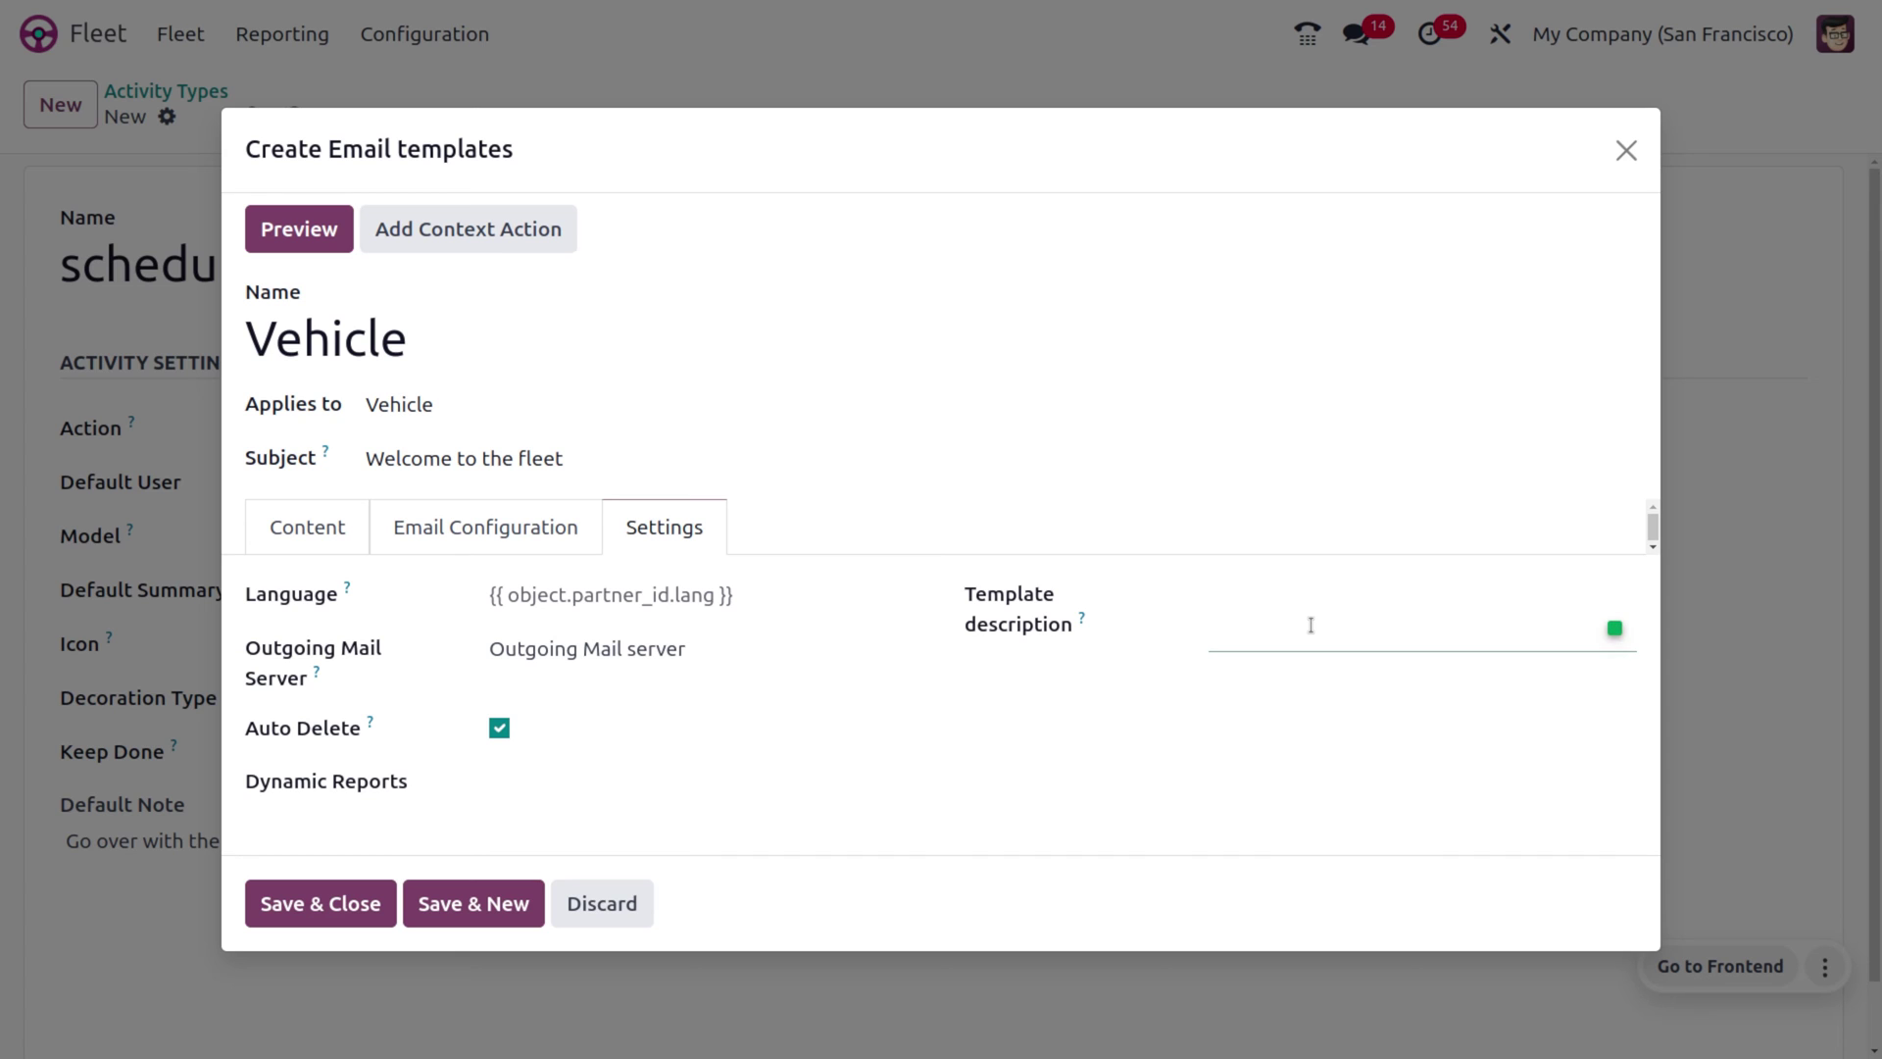
pyautogui.write('hey dude !!!! see your ')
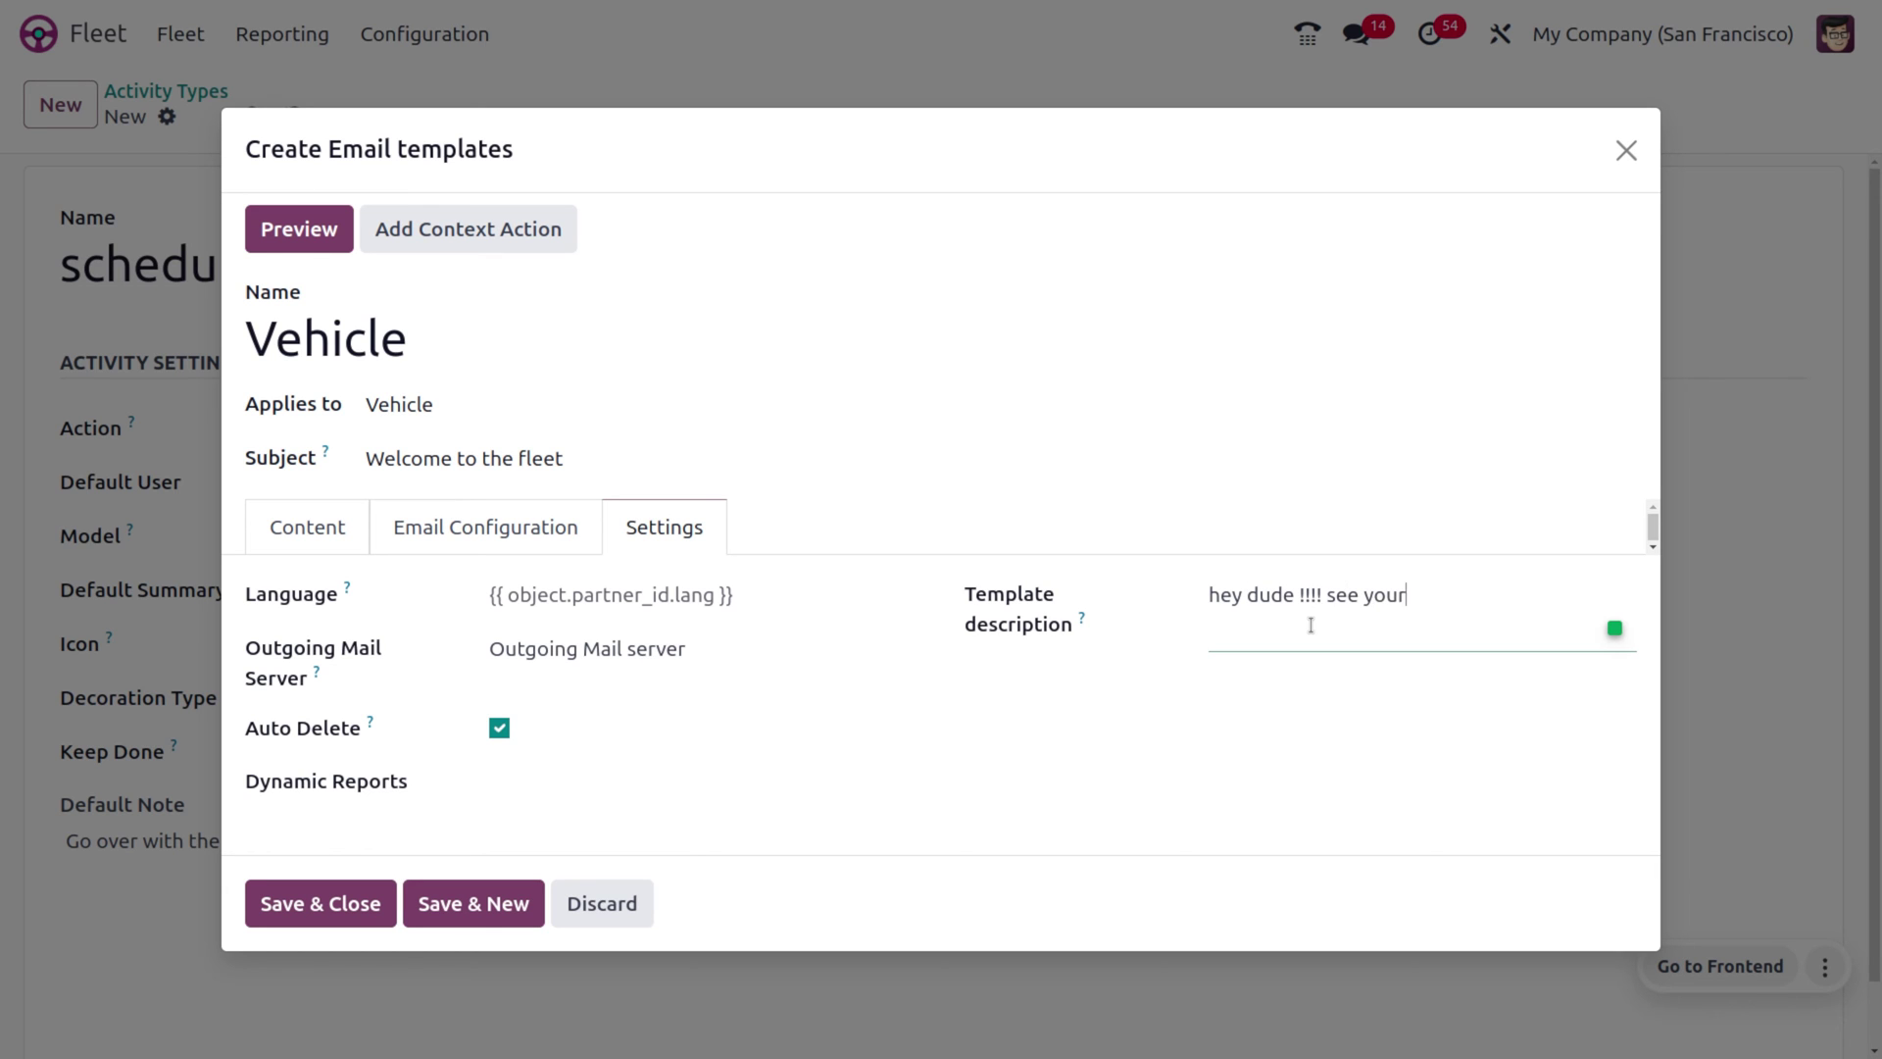
pyautogui.write('fleet')
pyautogui.click(584, 781)
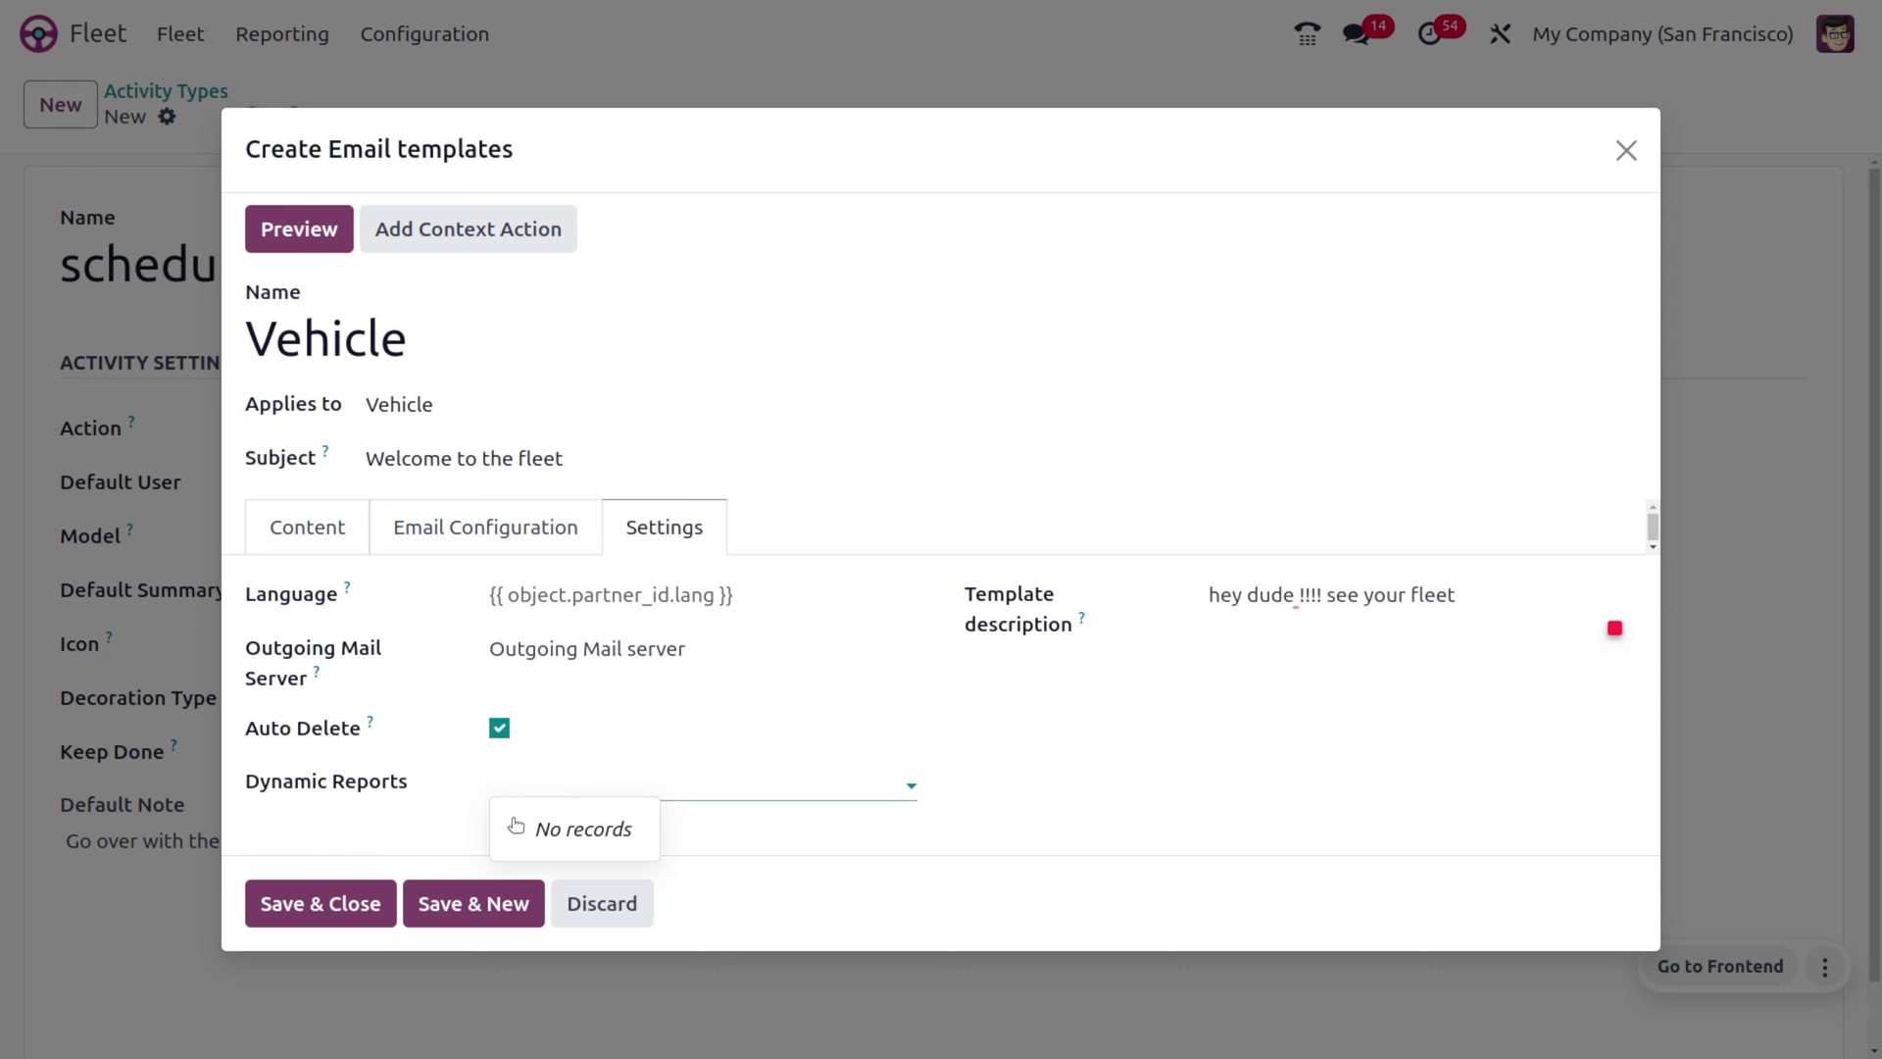
pyautogui.click(316, 530)
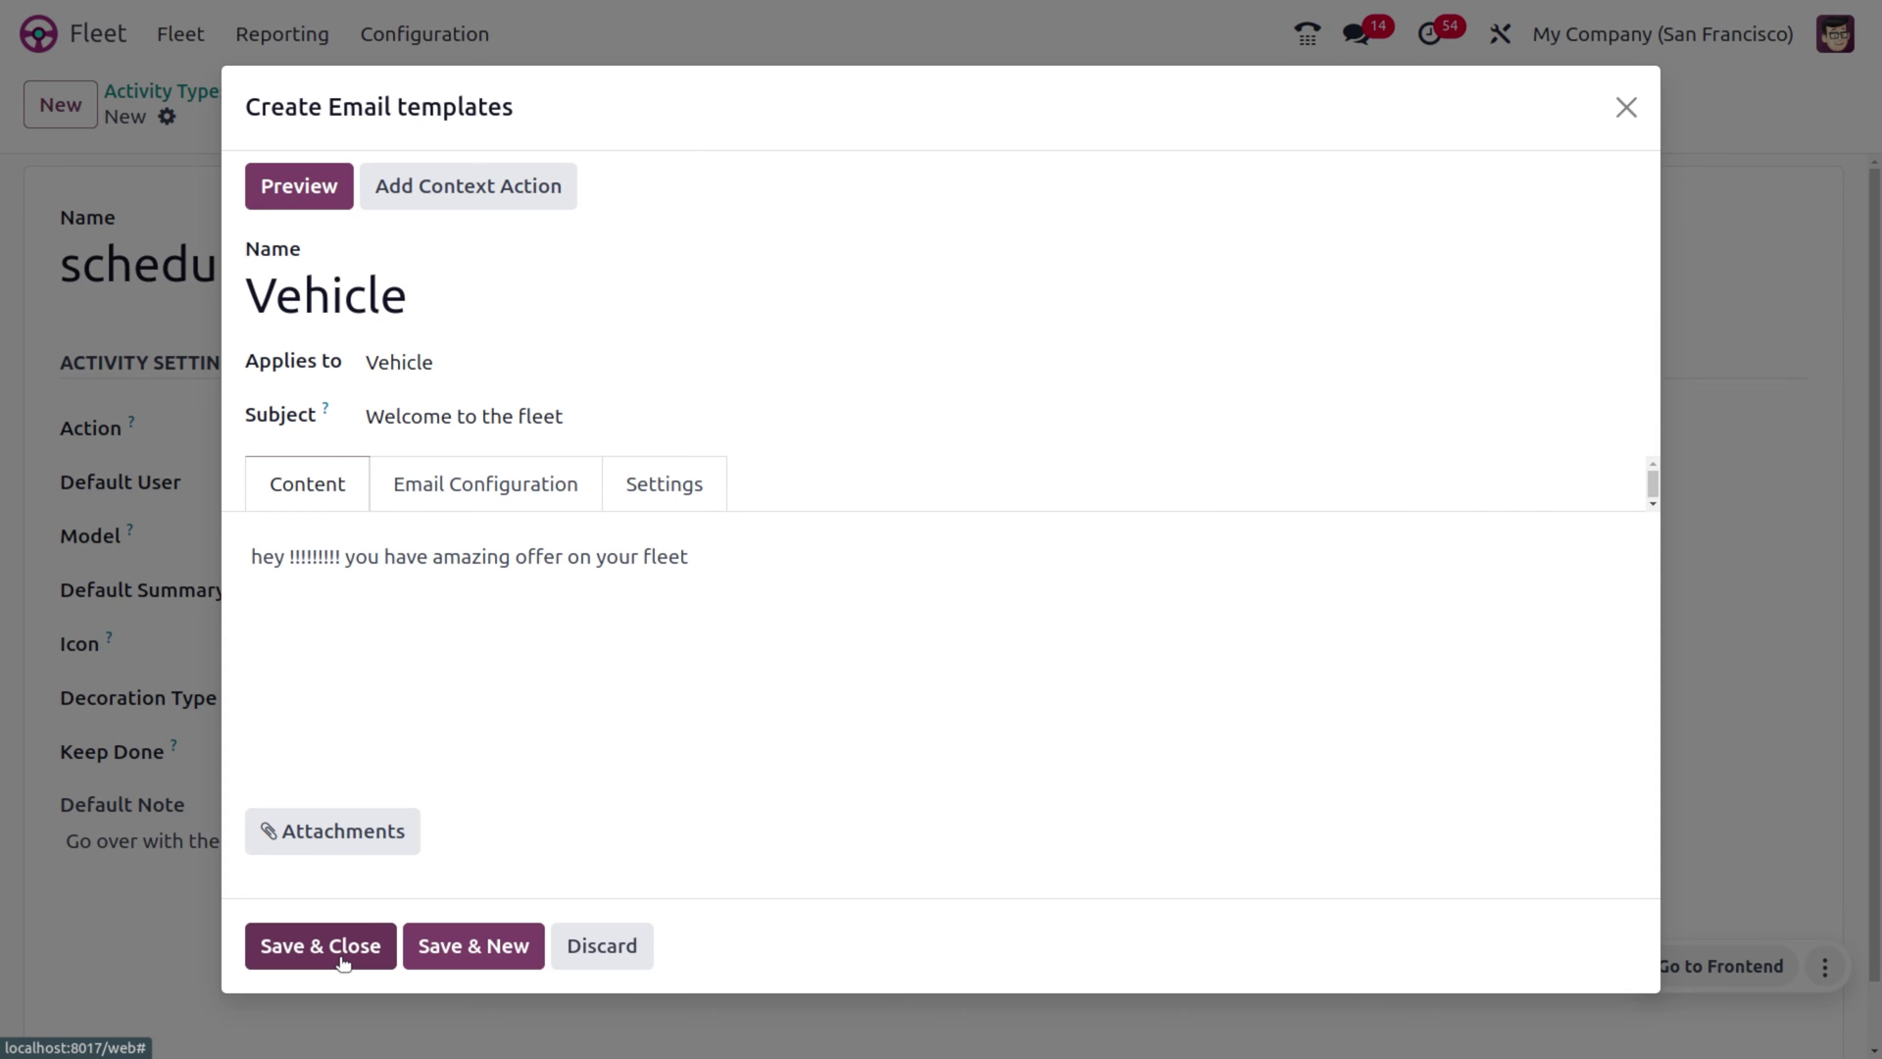
pyautogui.click(343, 962)
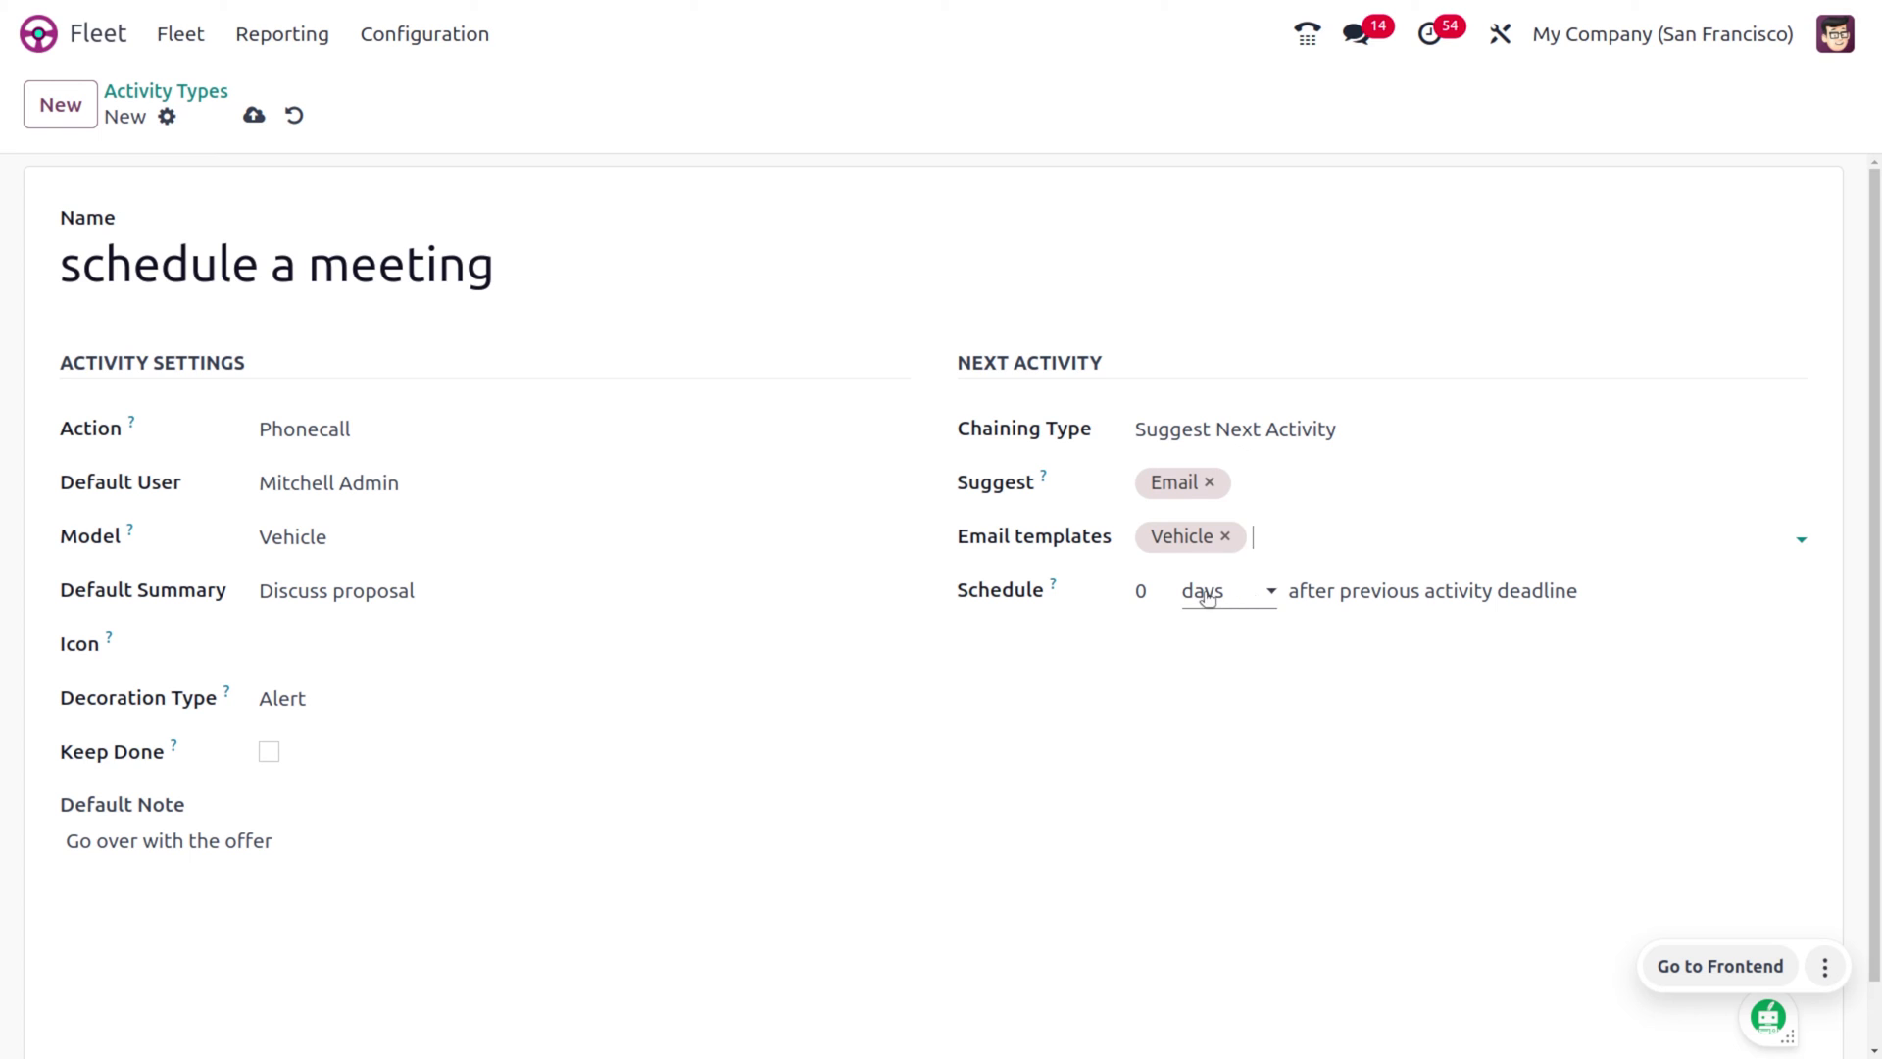
# Schedule the next activity relative to "after completion date" and save the activity type.
pyautogui.click(1143, 591)
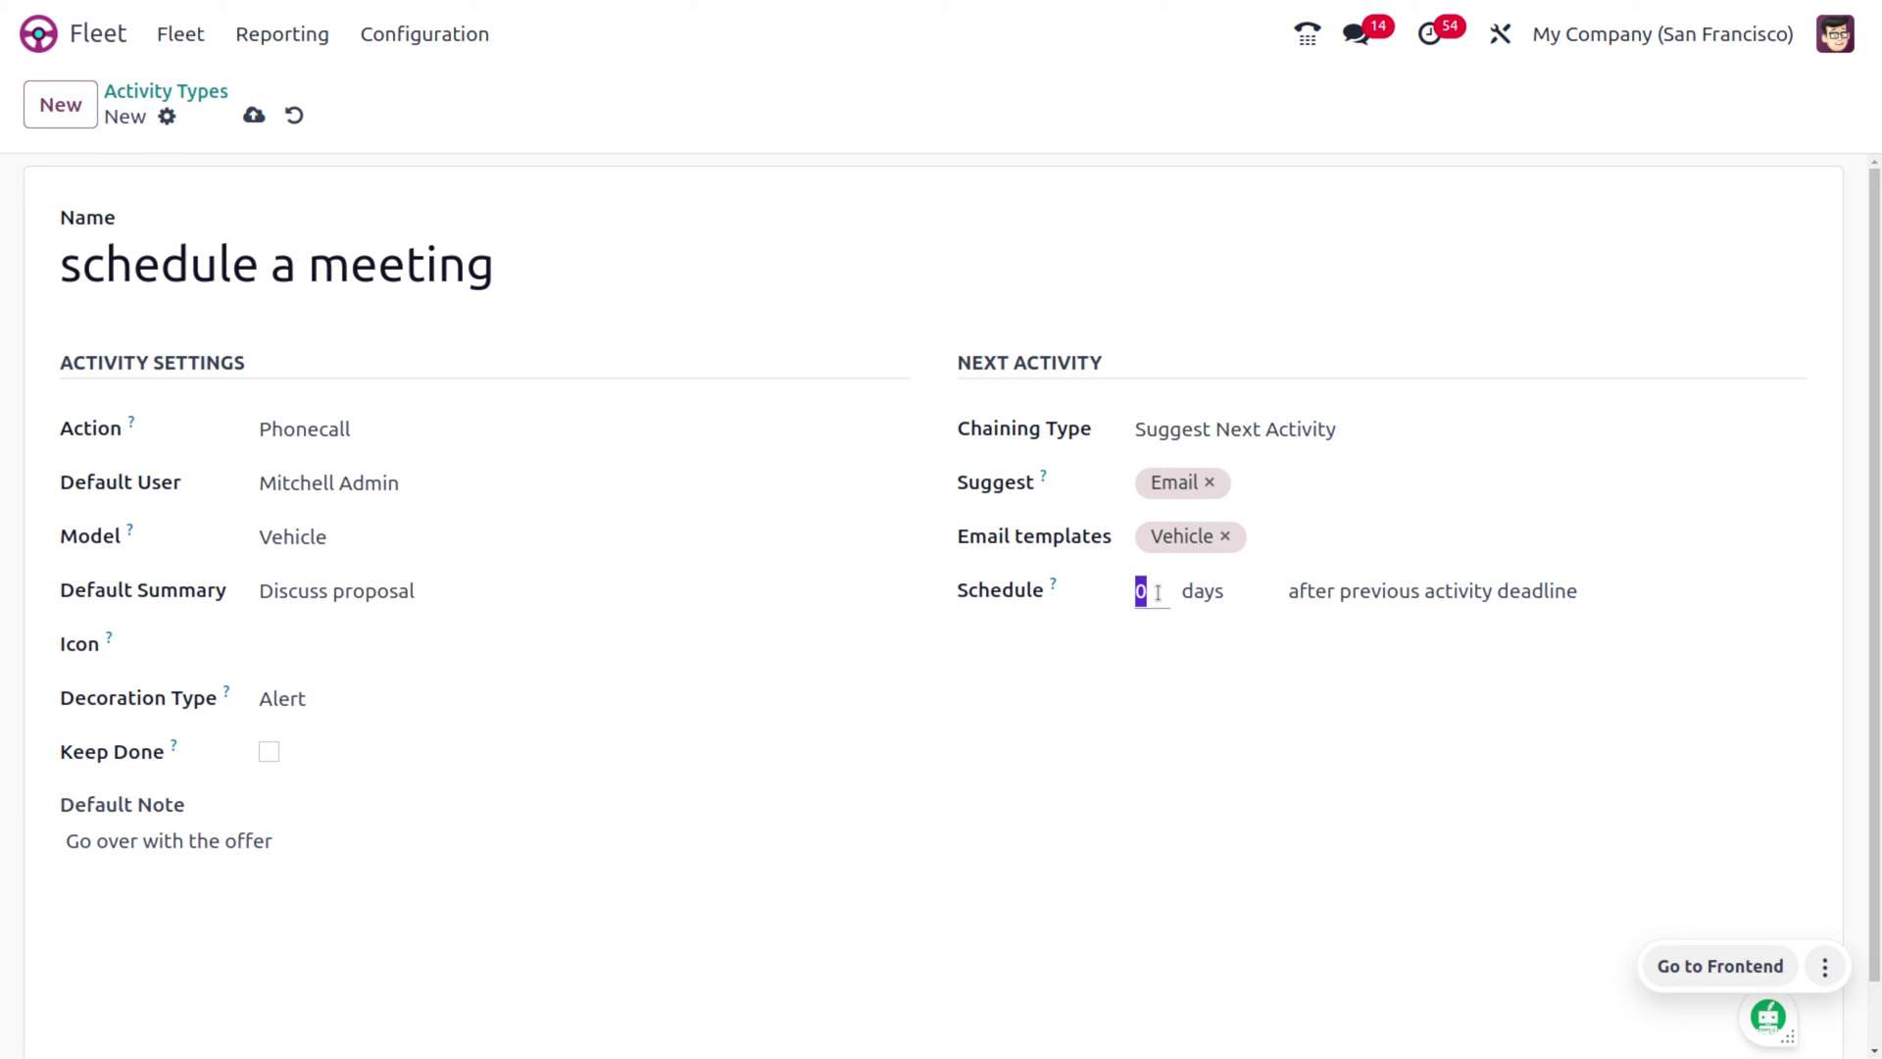
pyautogui.click(1354, 592)
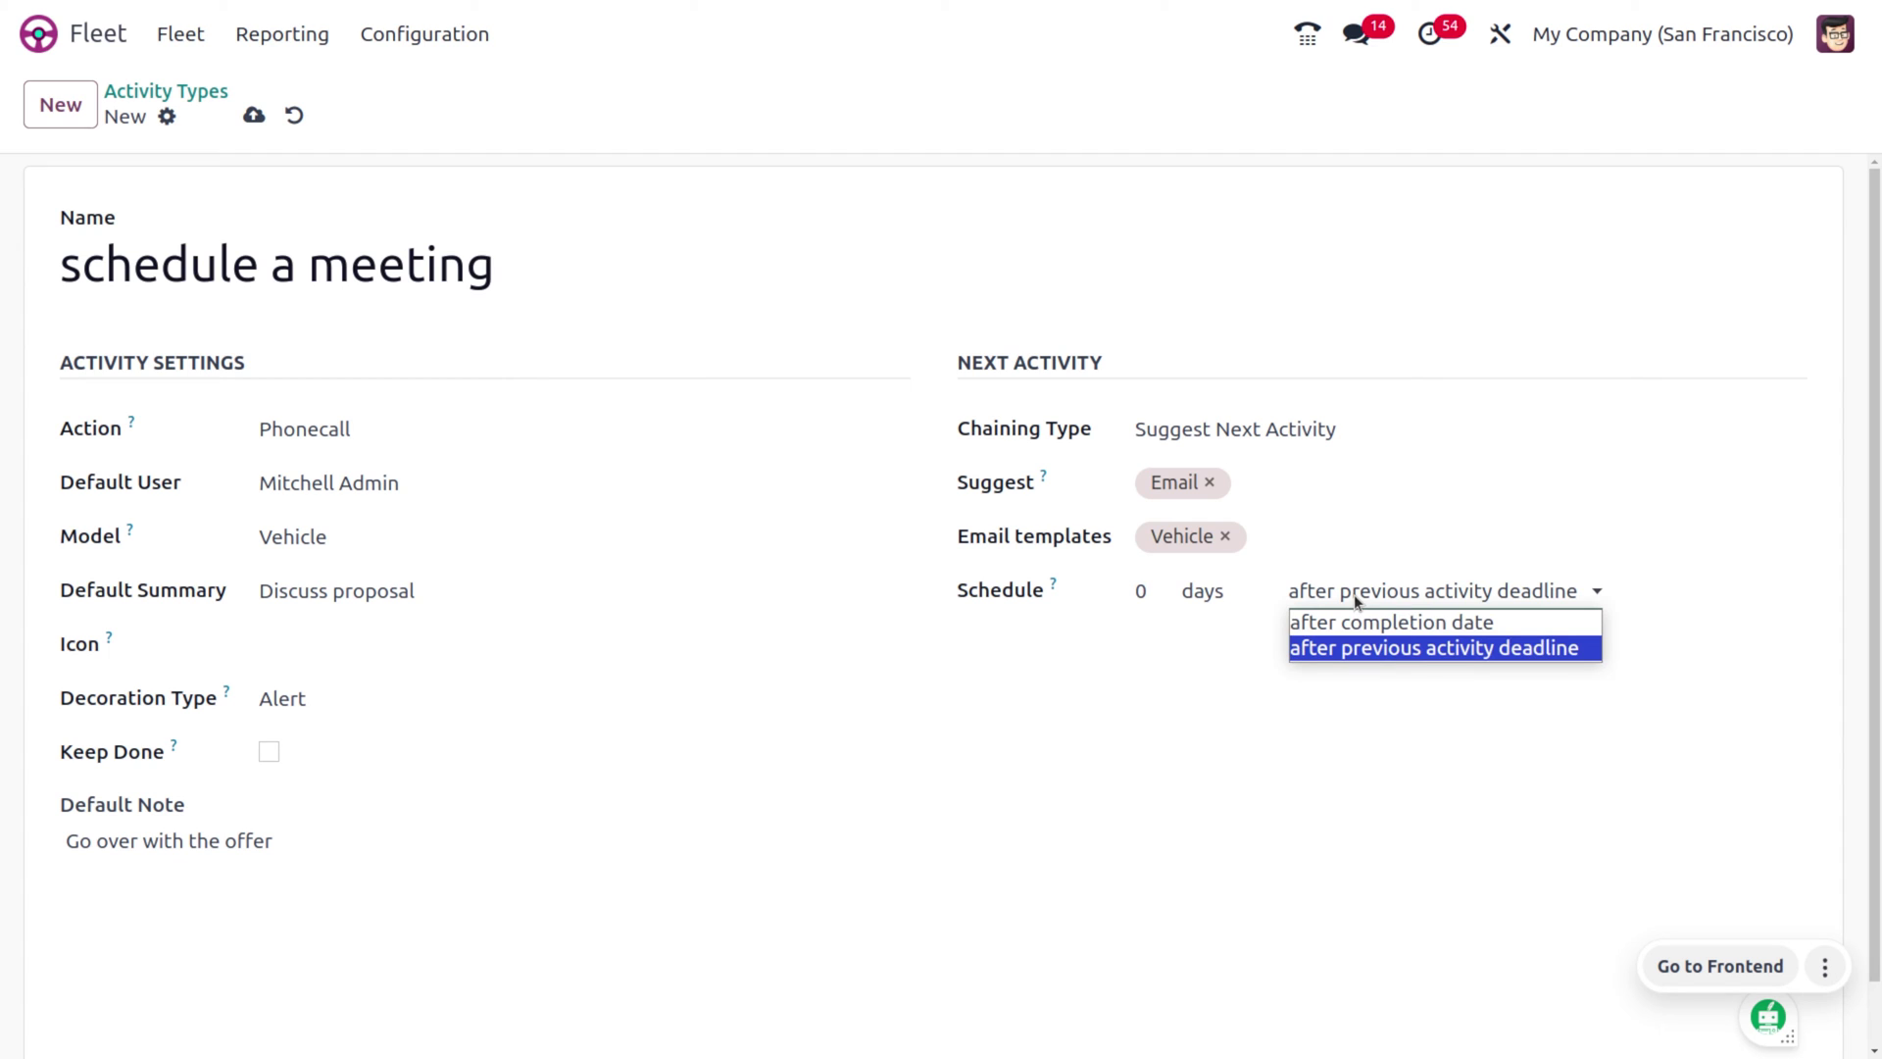
pyautogui.click(1363, 622)
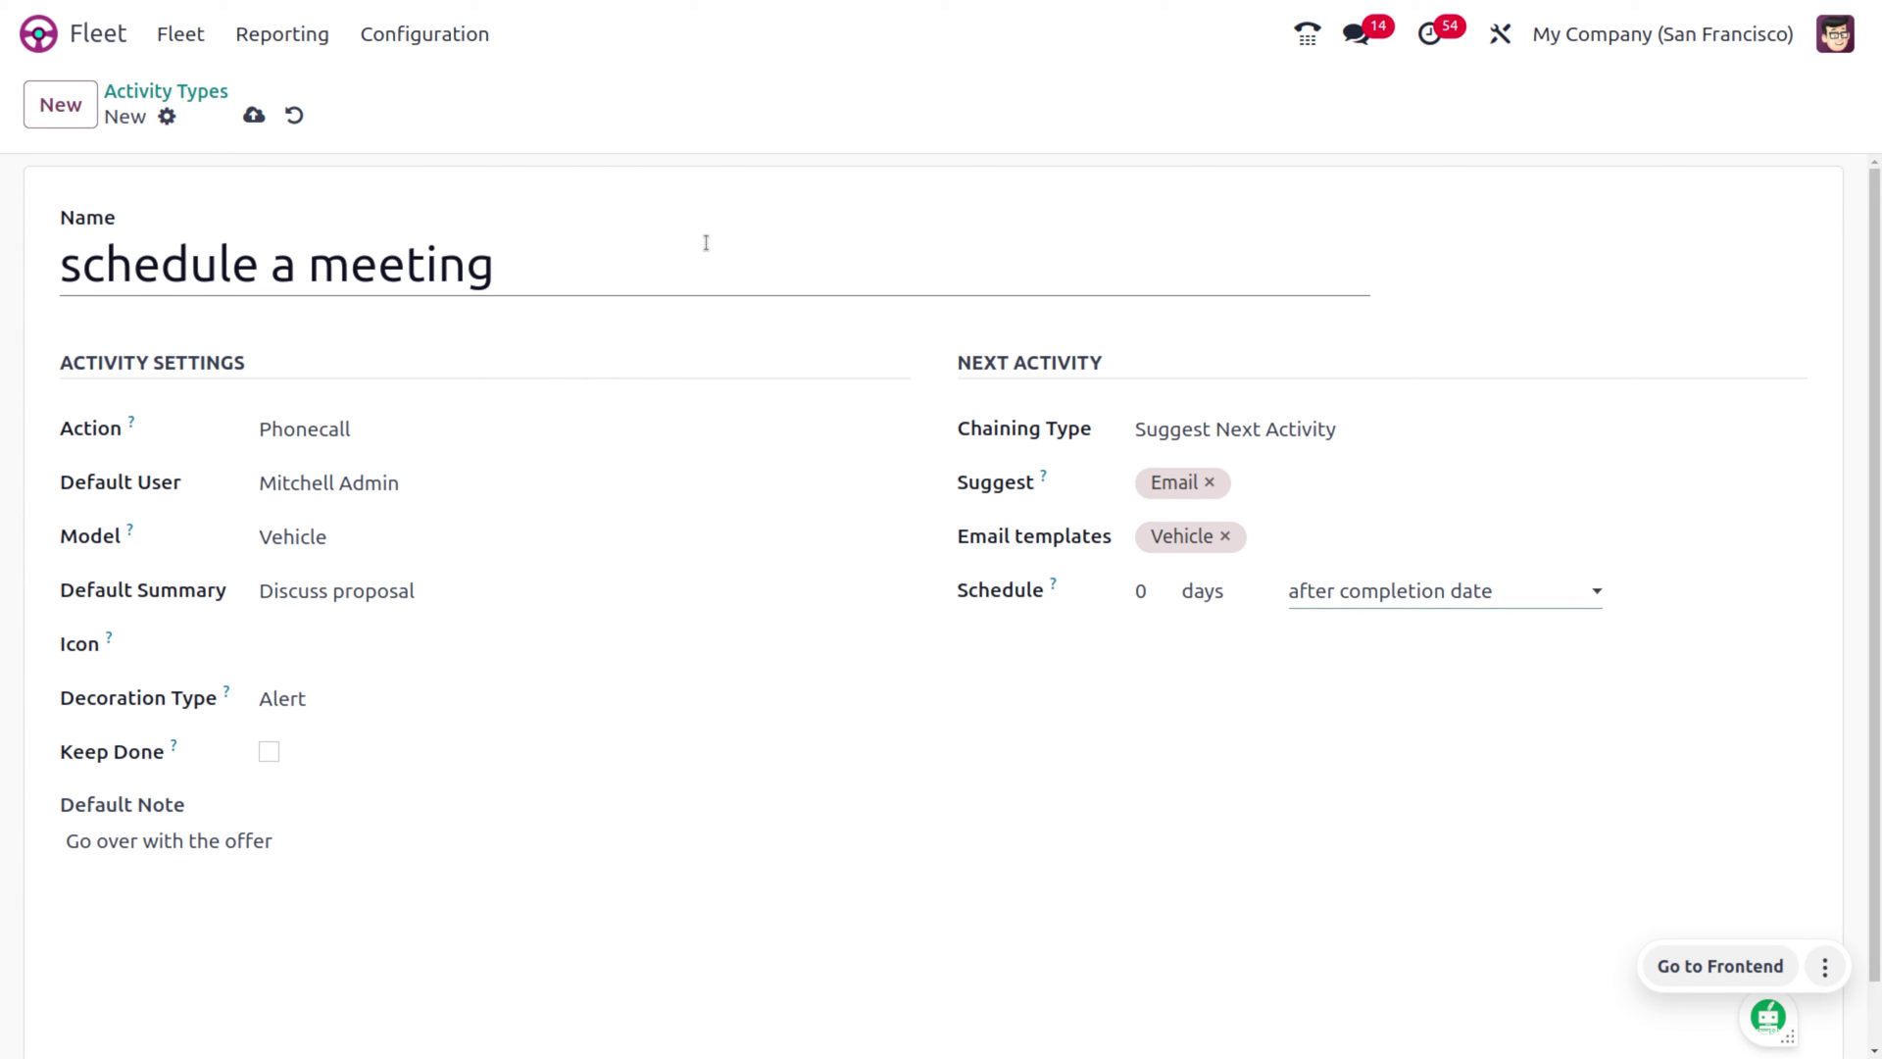
pyautogui.click(254, 115)
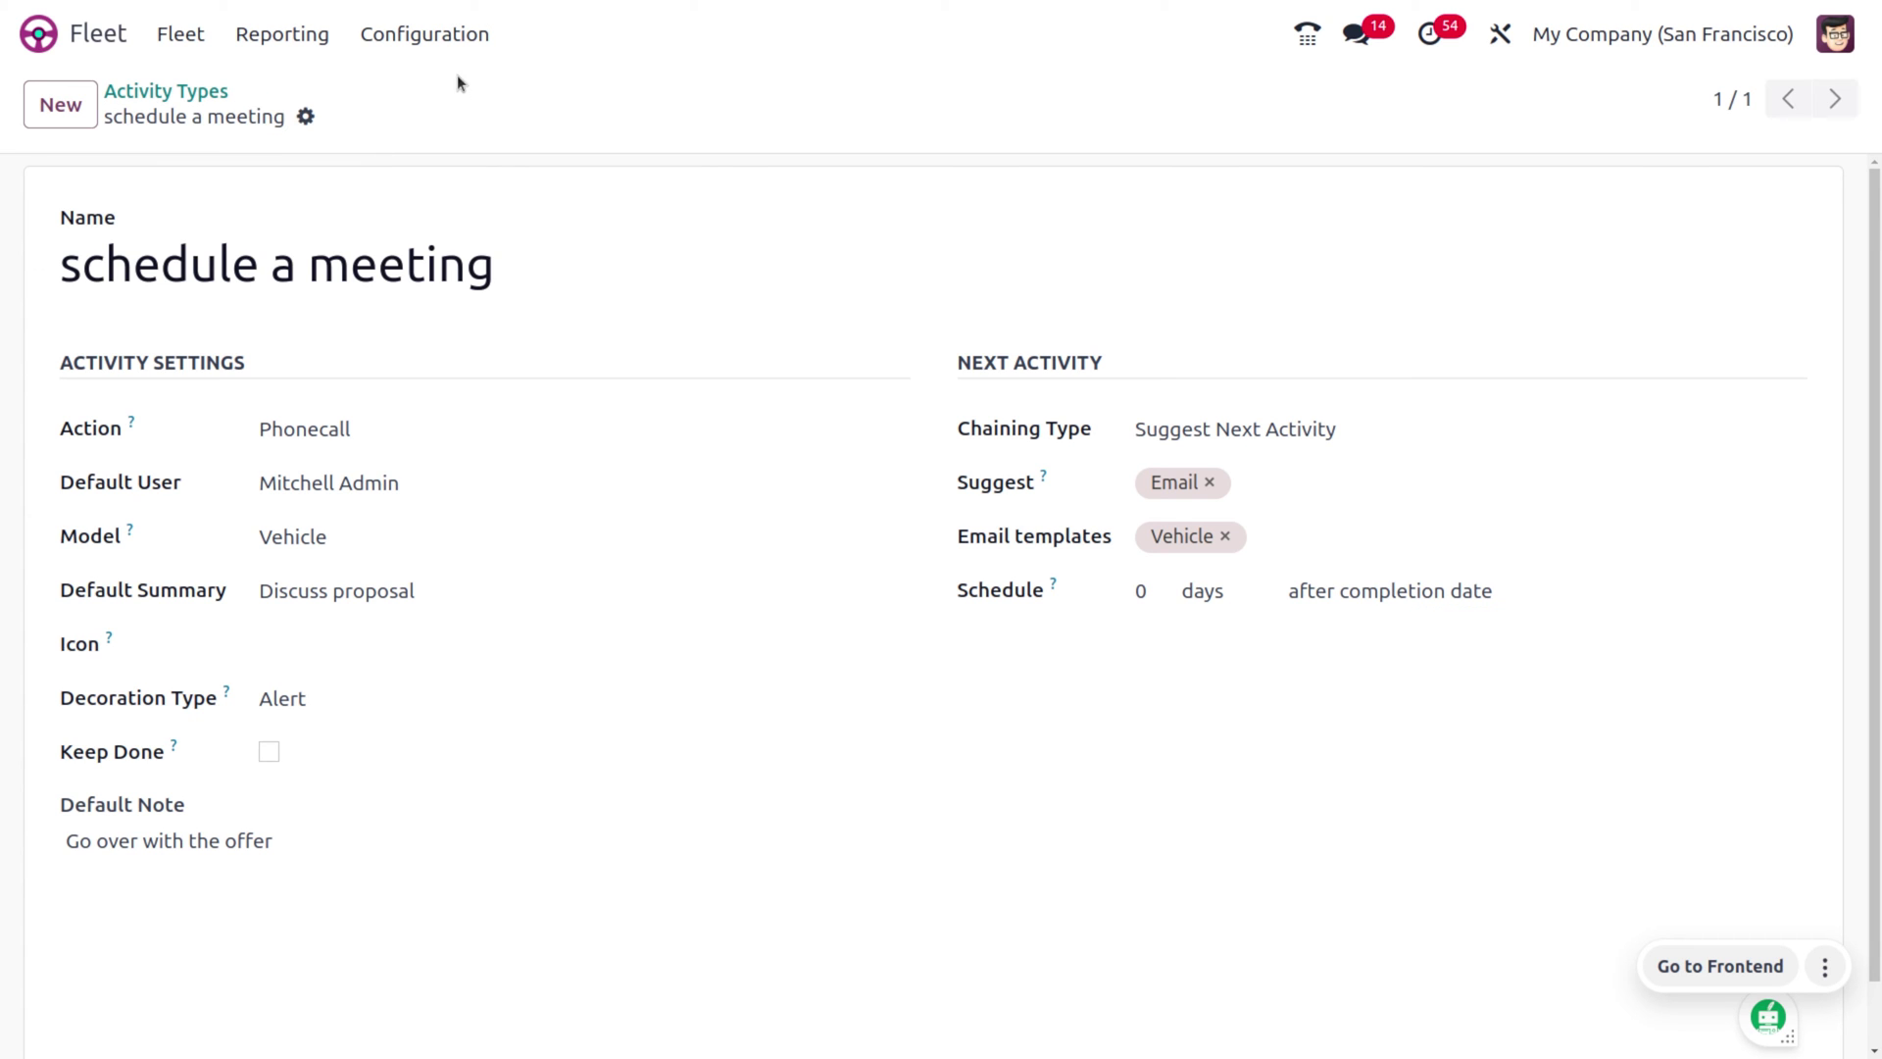
# Open the HARRIER model under the TATA manufacturer and assign it a category.
pyautogui.click(443, 32)
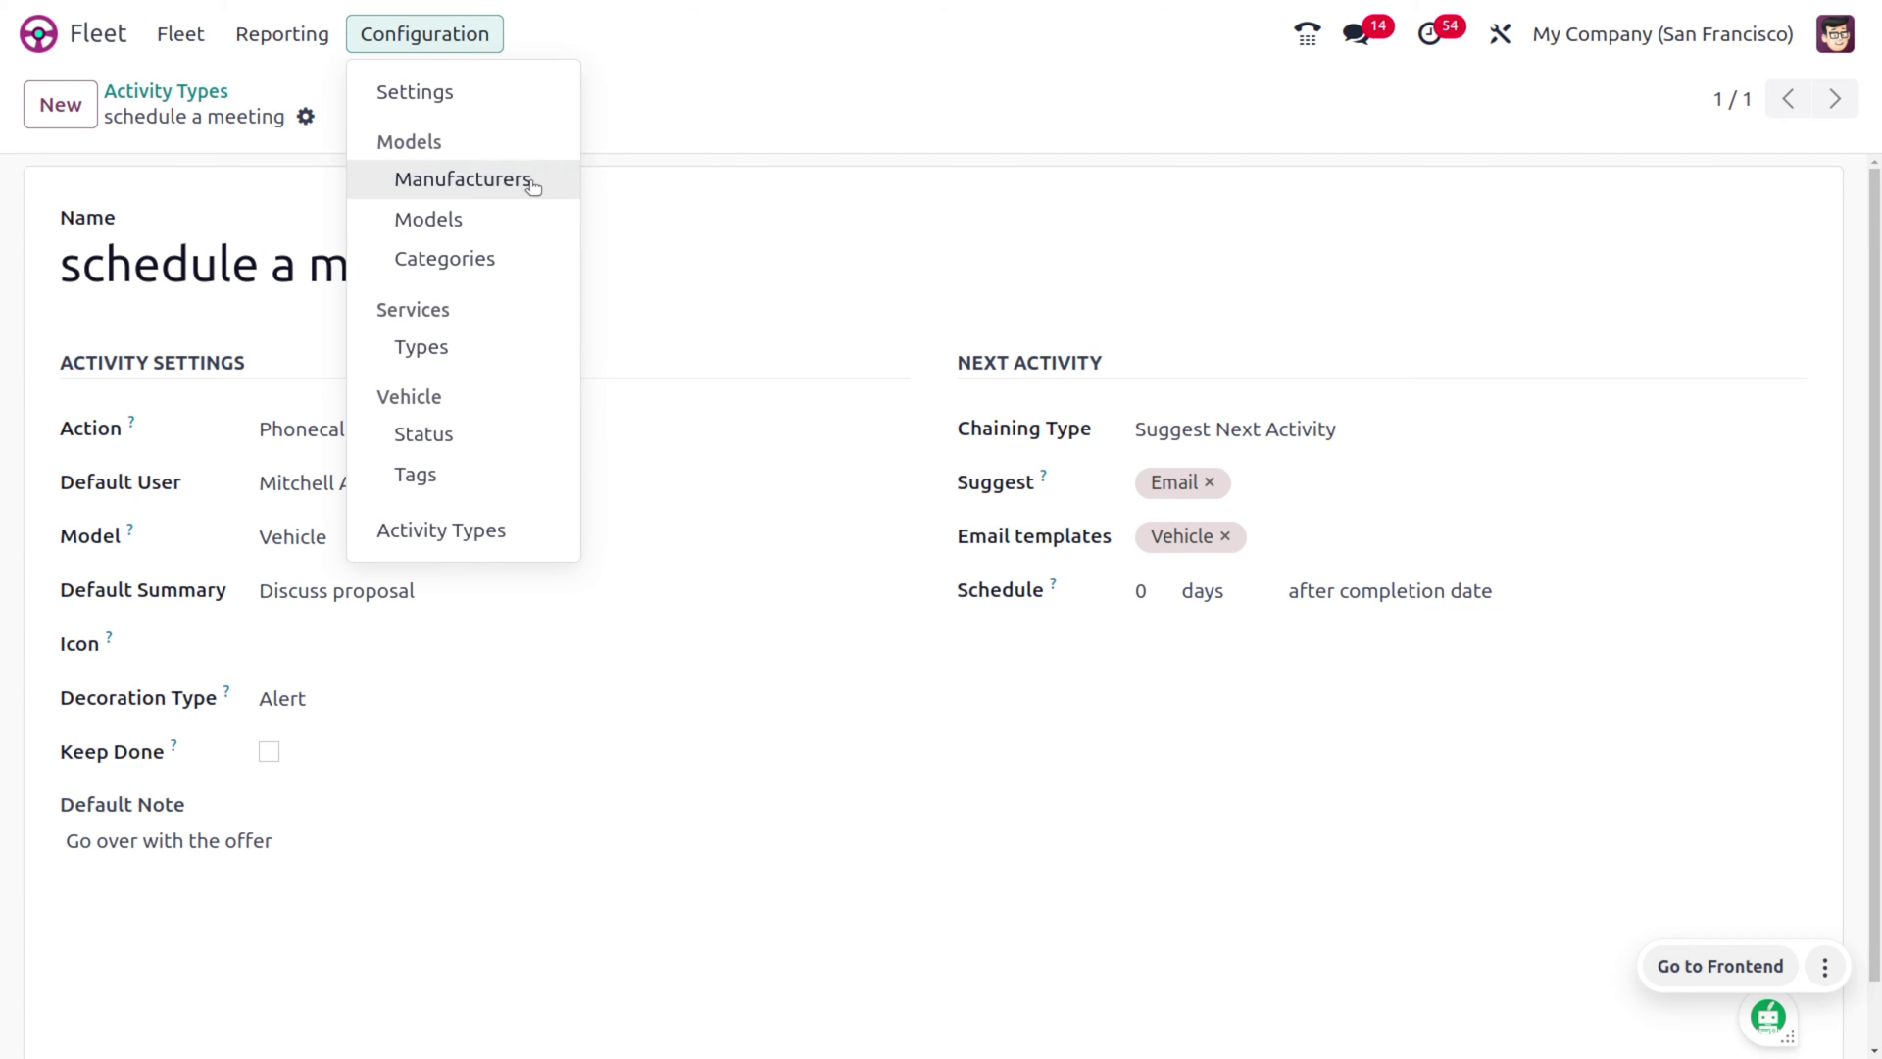
pyautogui.click(542, 211)
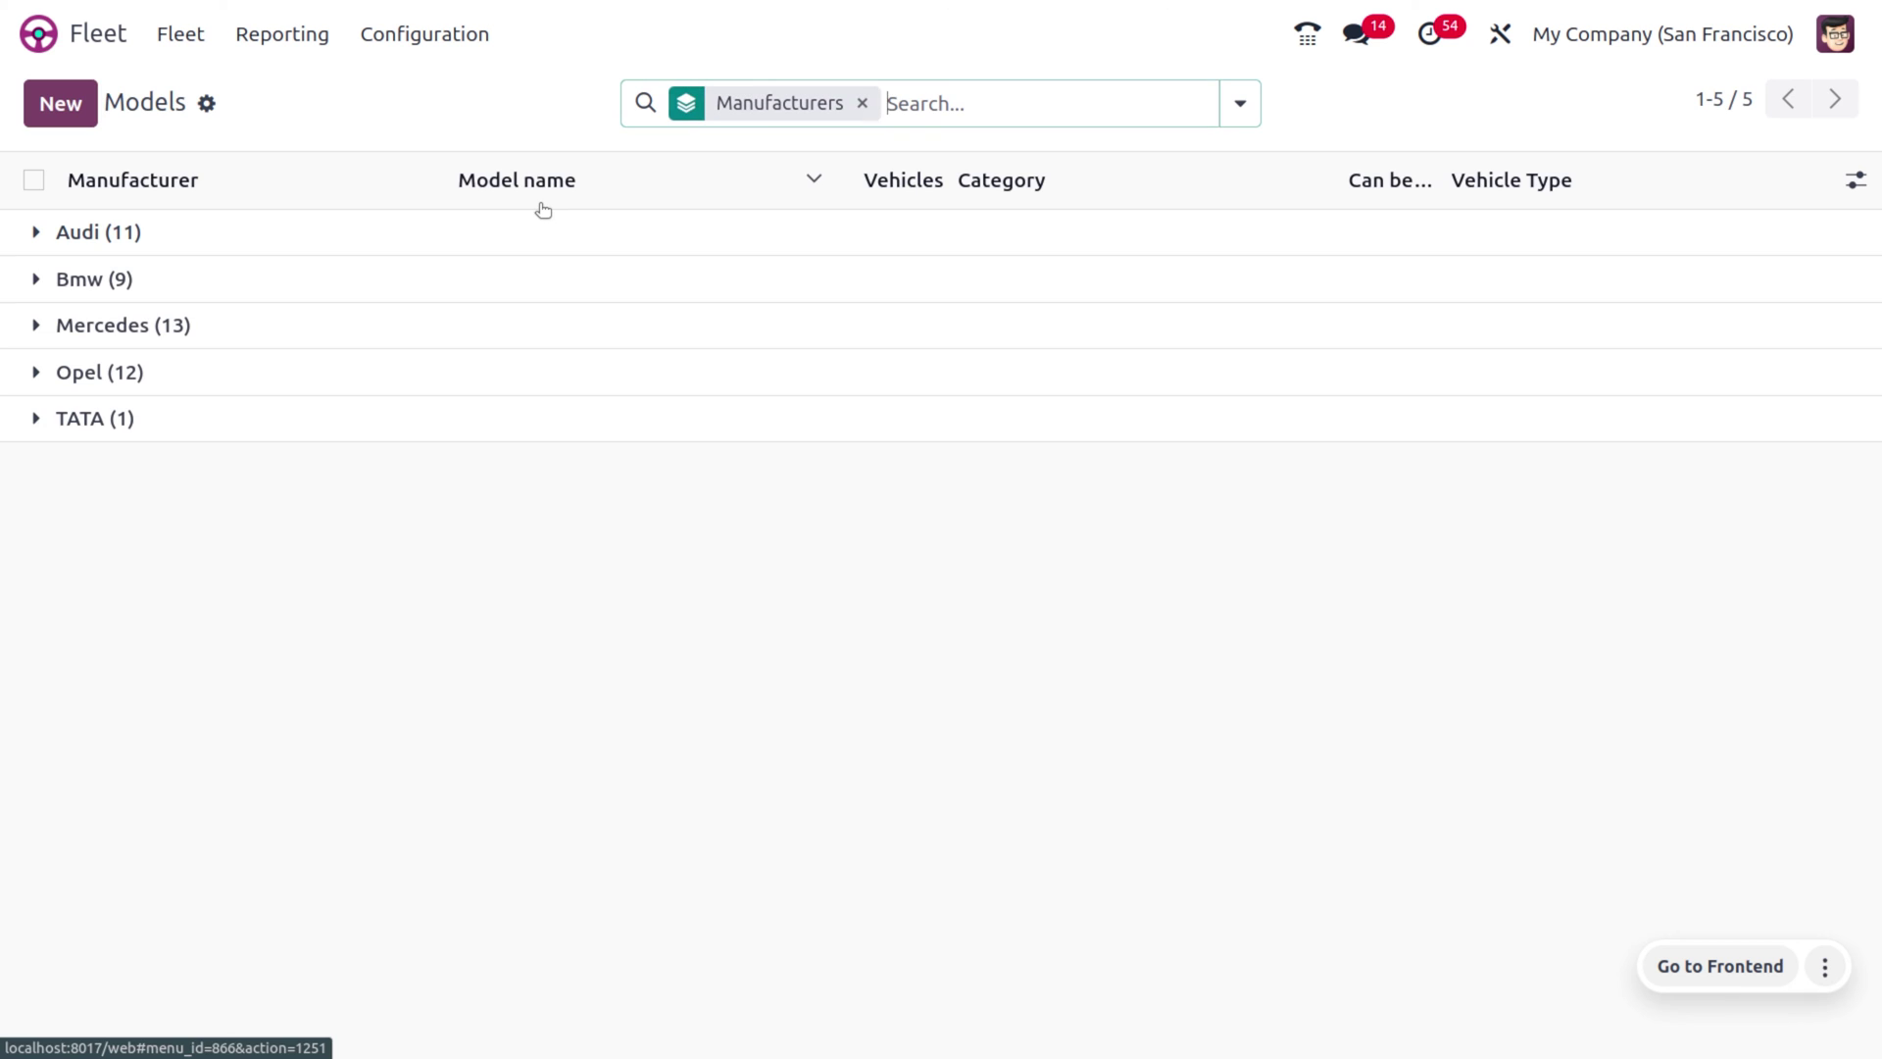
pyautogui.click(175, 428)
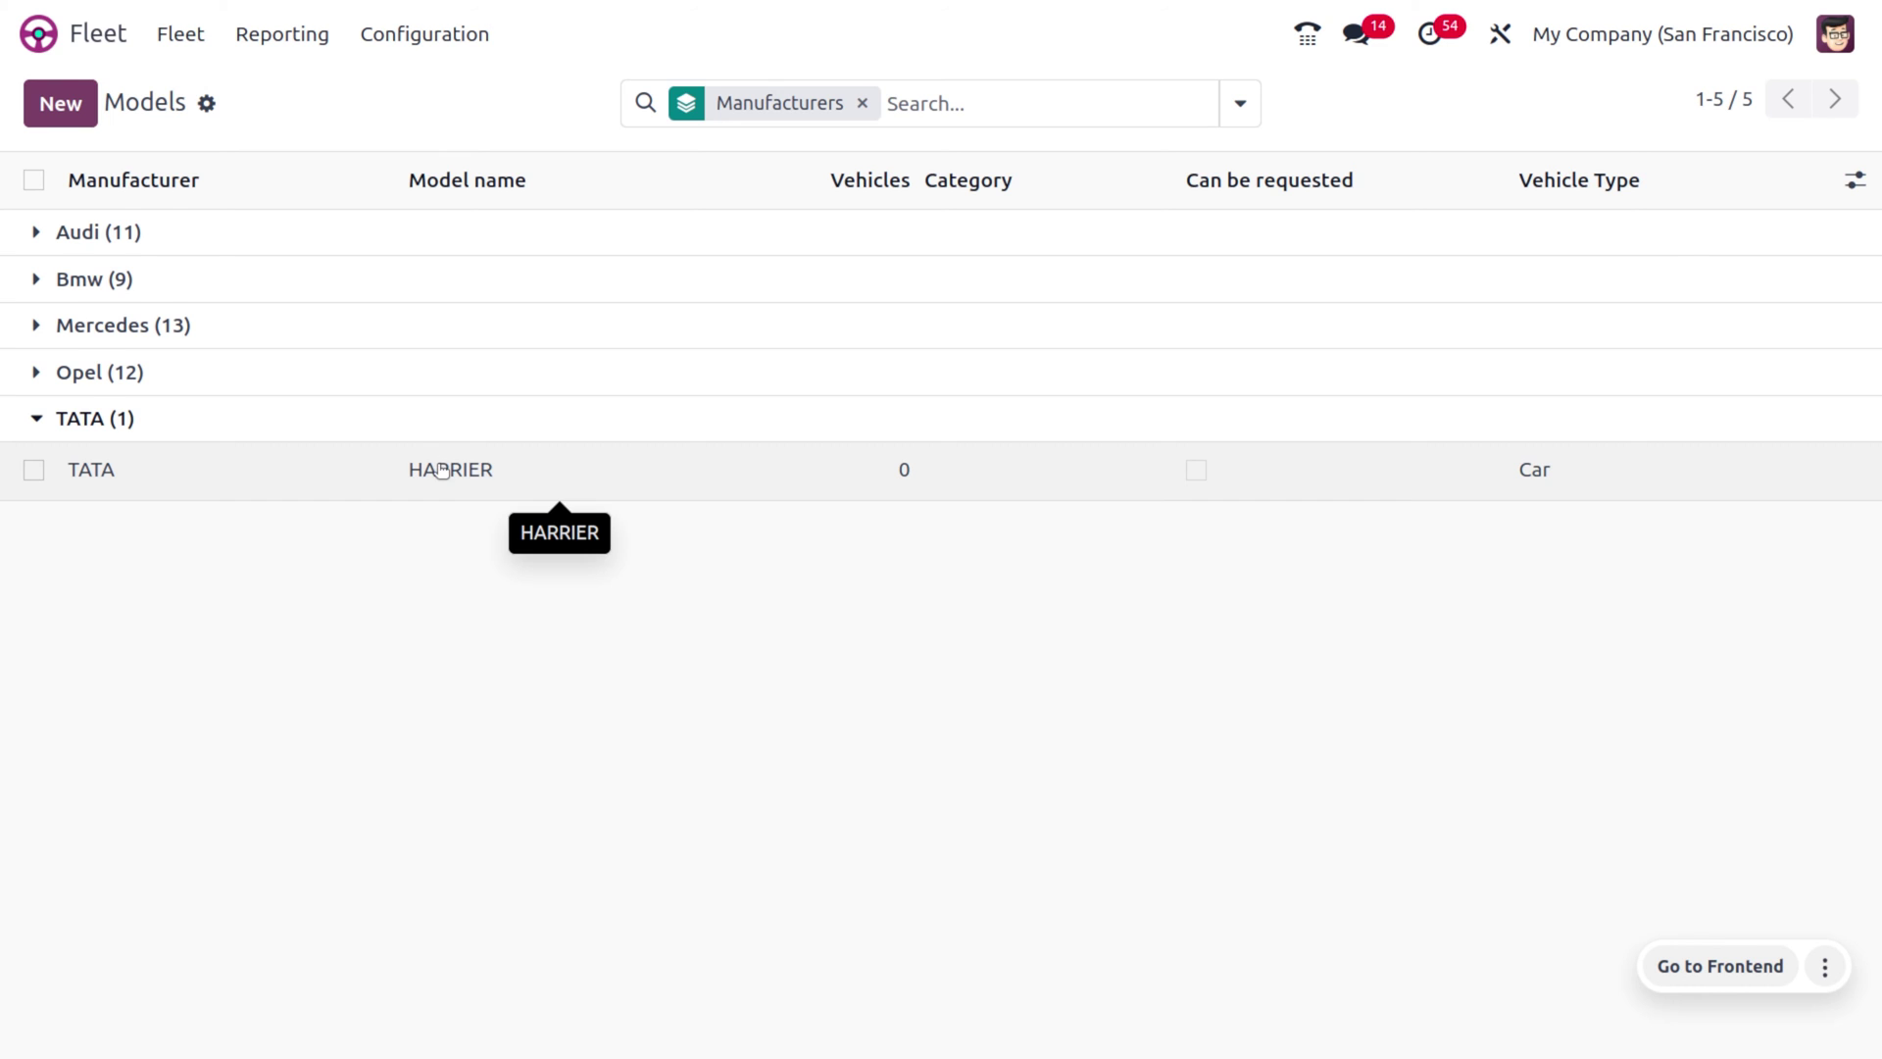
pyautogui.click(442, 472)
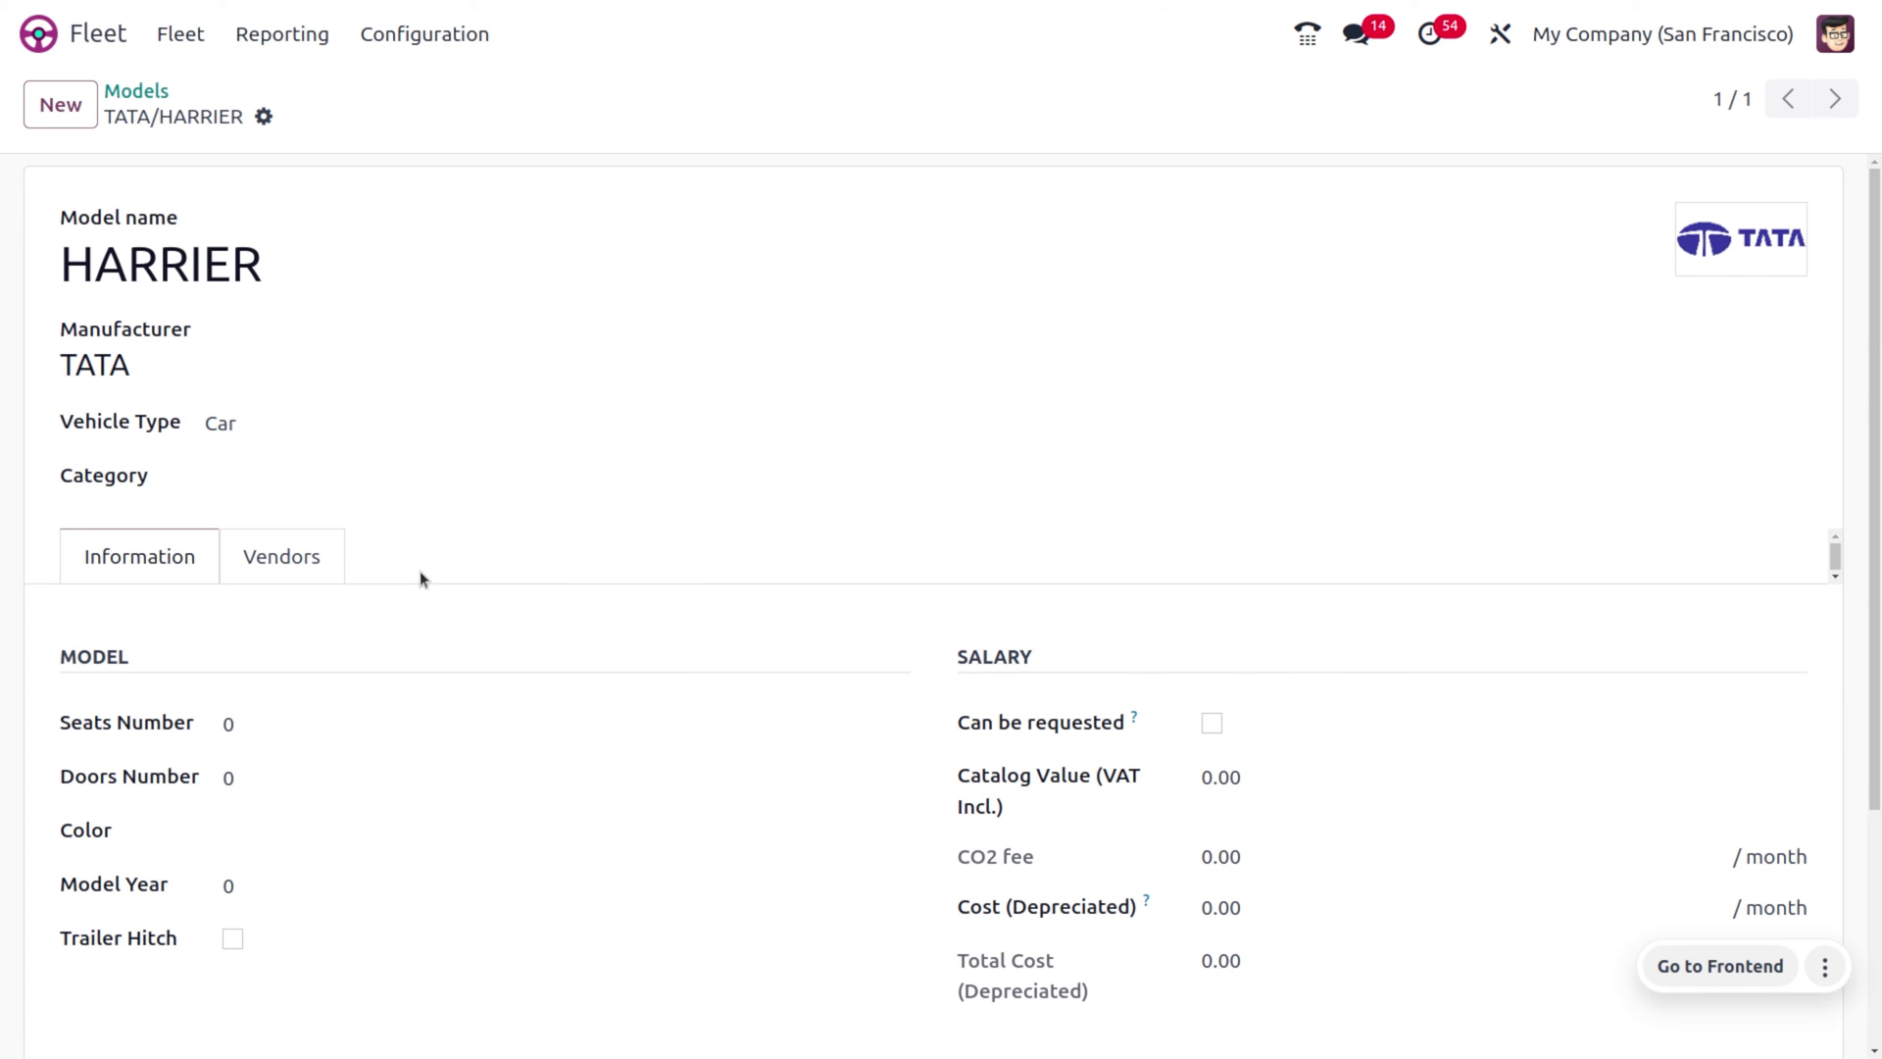
pyautogui.click(277, 480)
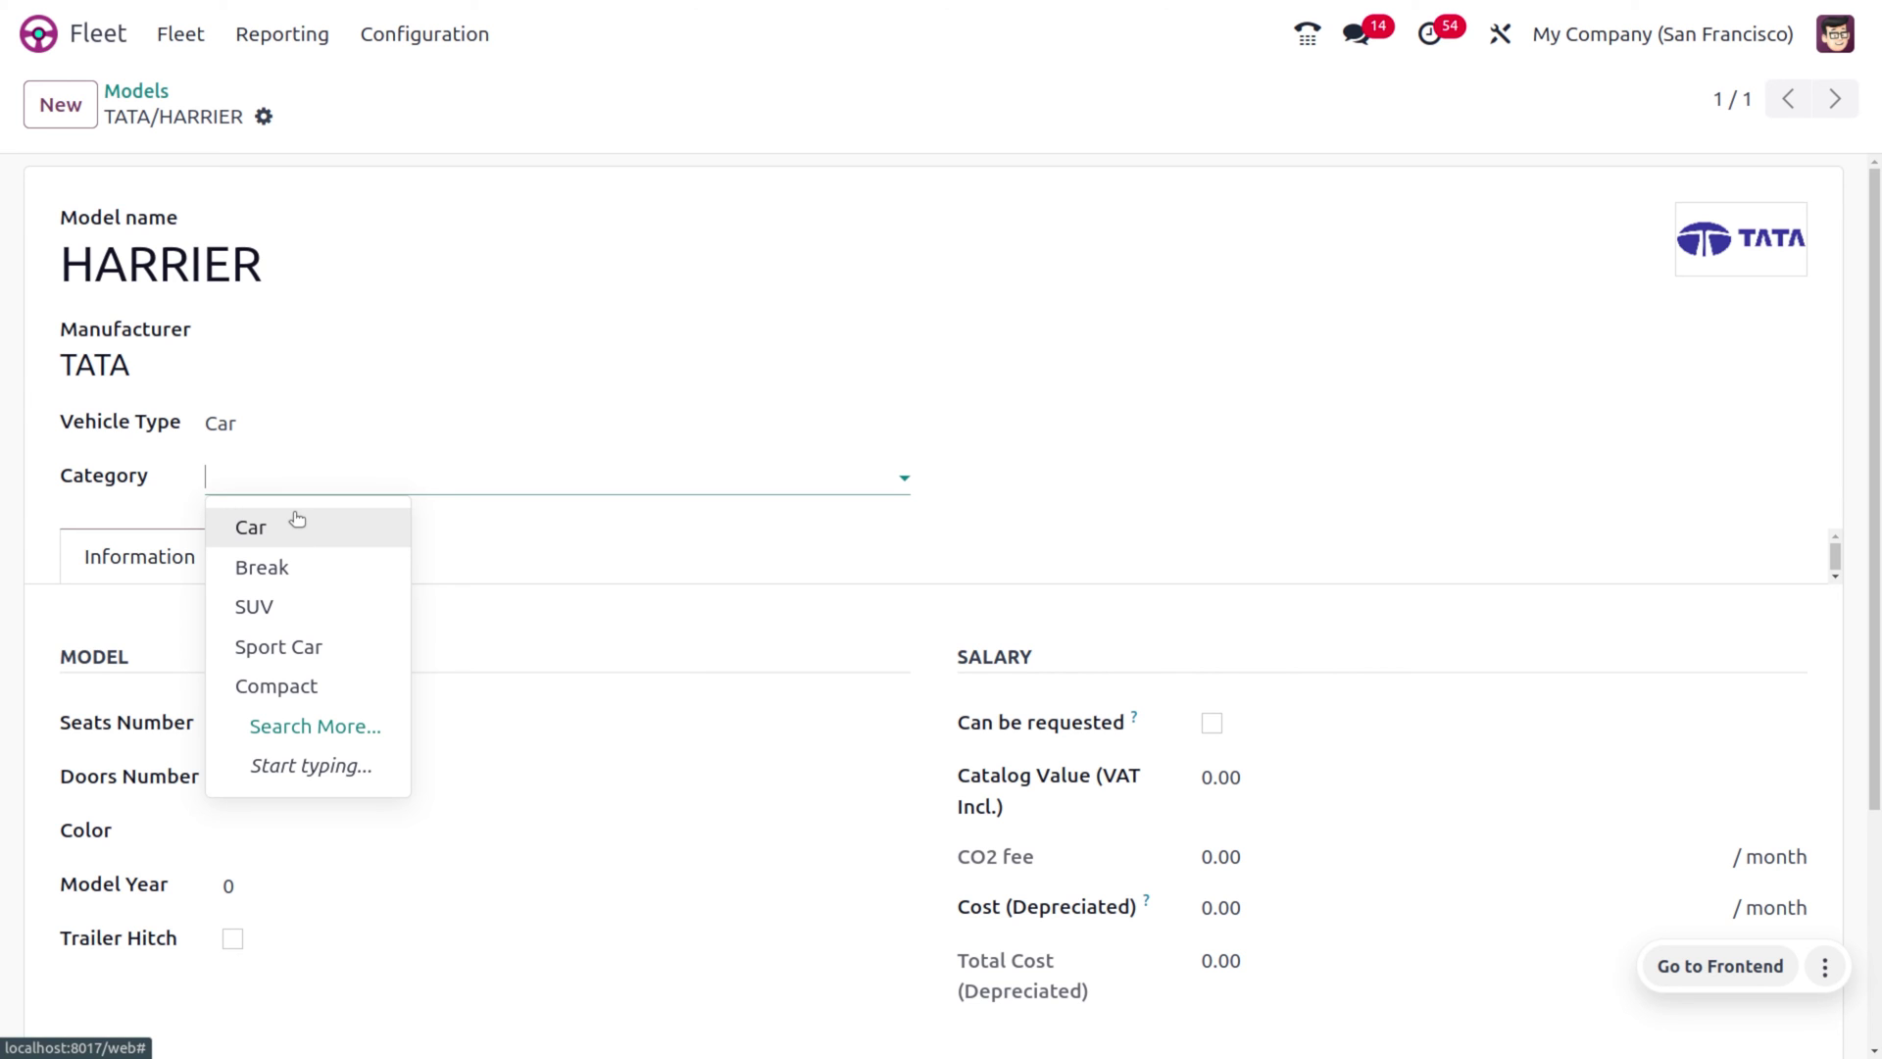
pyautogui.click(297, 519)
# Set the HARRIER model's number of seats to 5 and number of doors to 4.
pyautogui.scroll(-3, 645, 497)
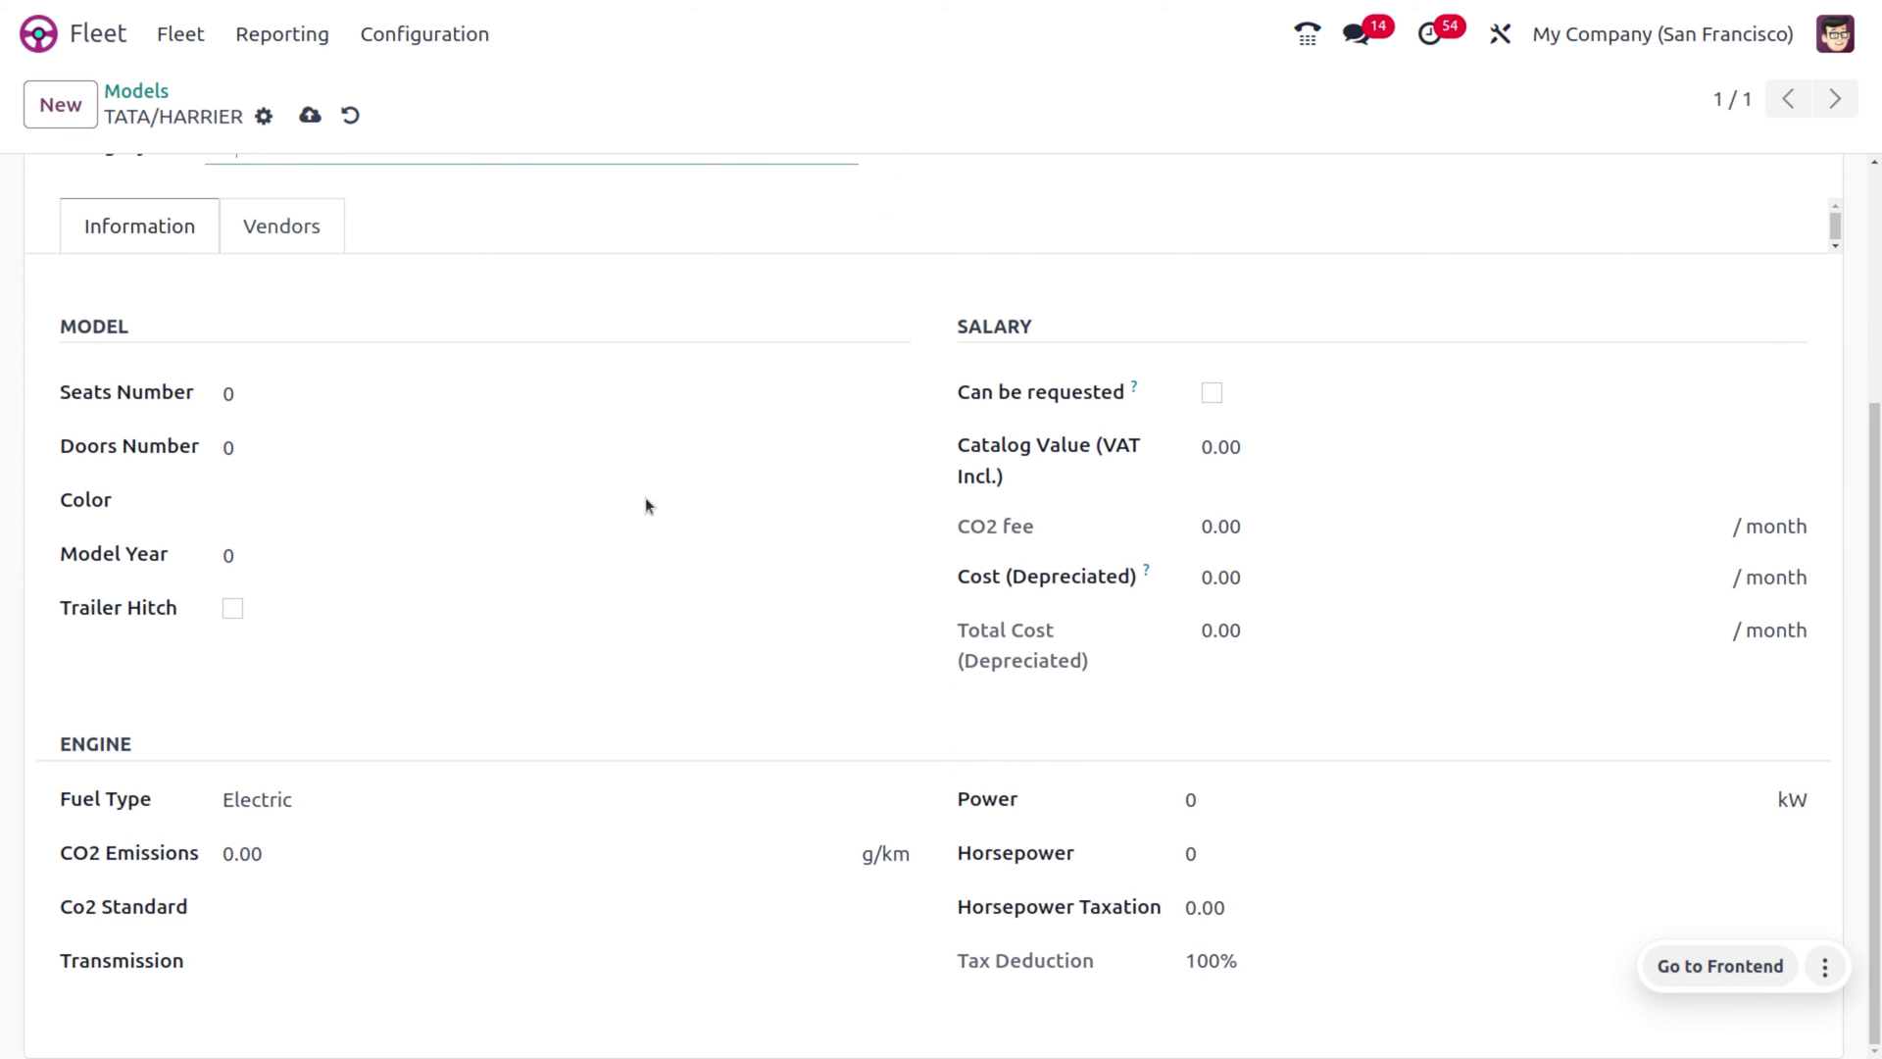
pyautogui.click(307, 386)
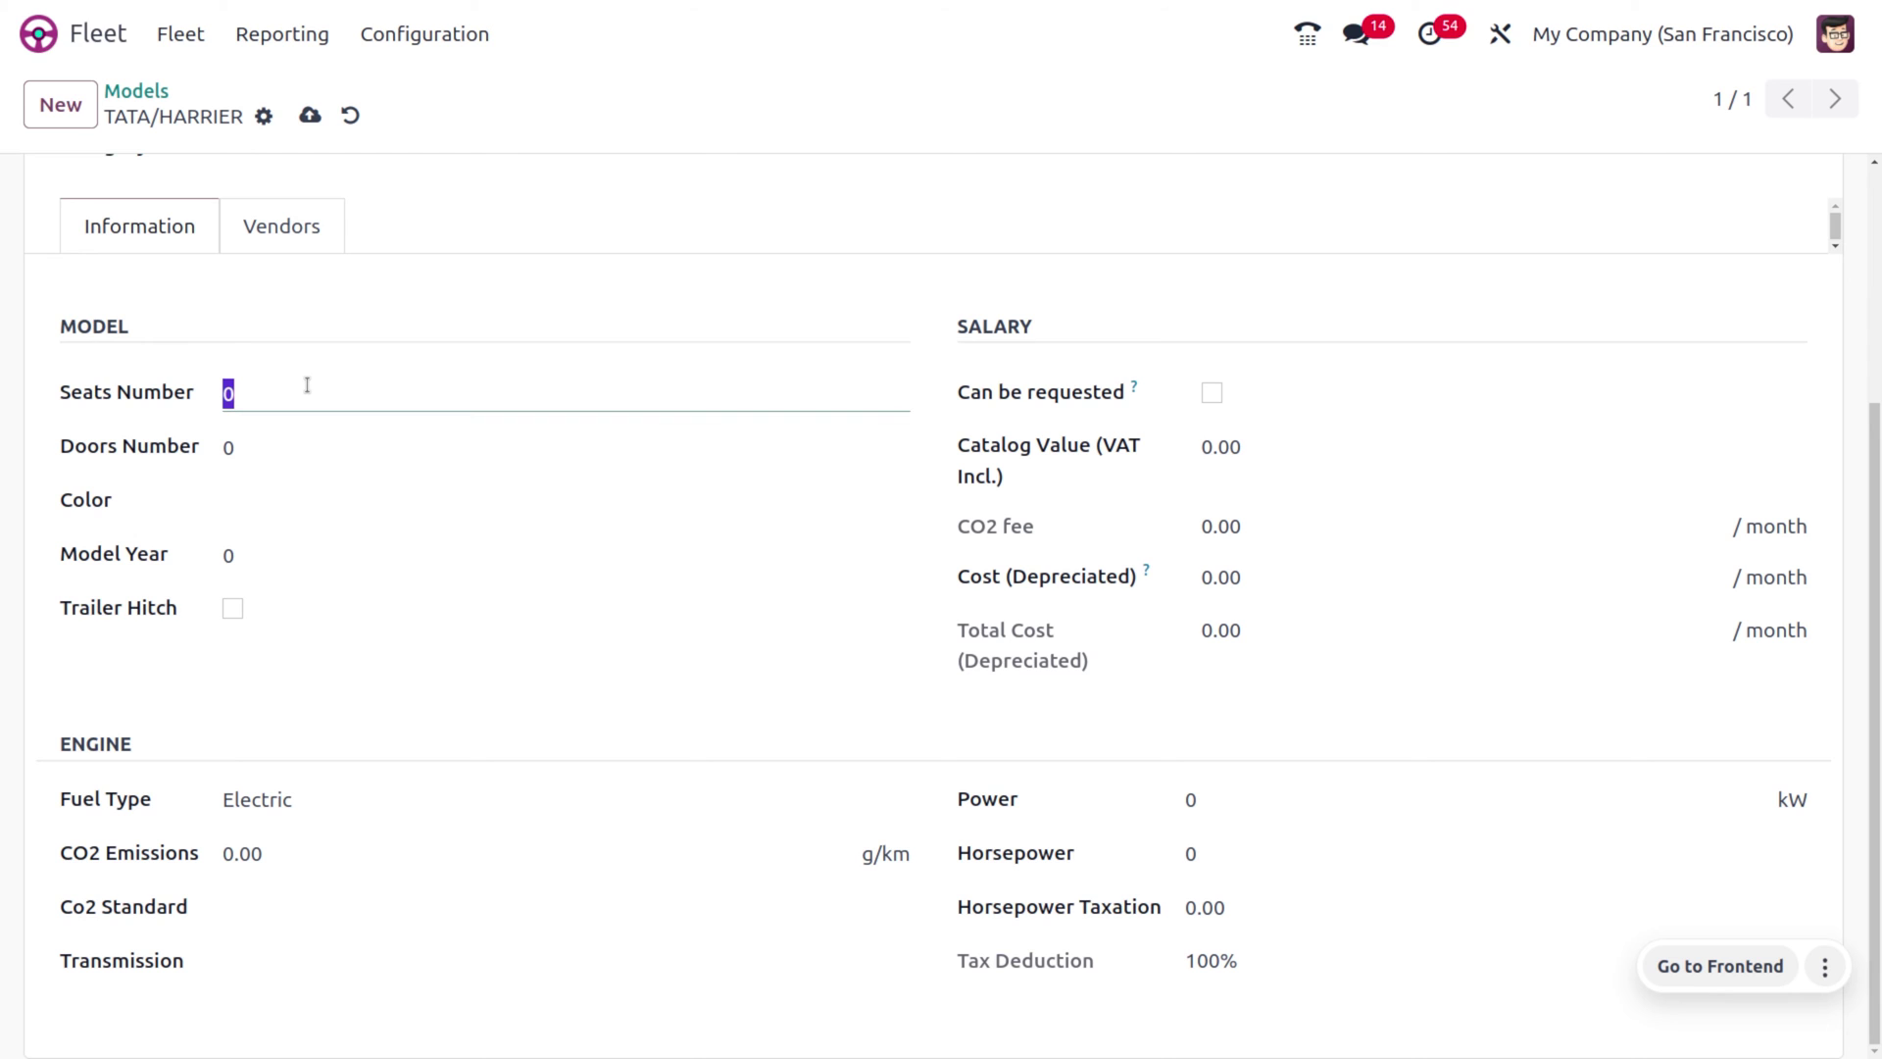
pyautogui.write('5')
pyautogui.click(326, 459)
pyautogui.write('4')
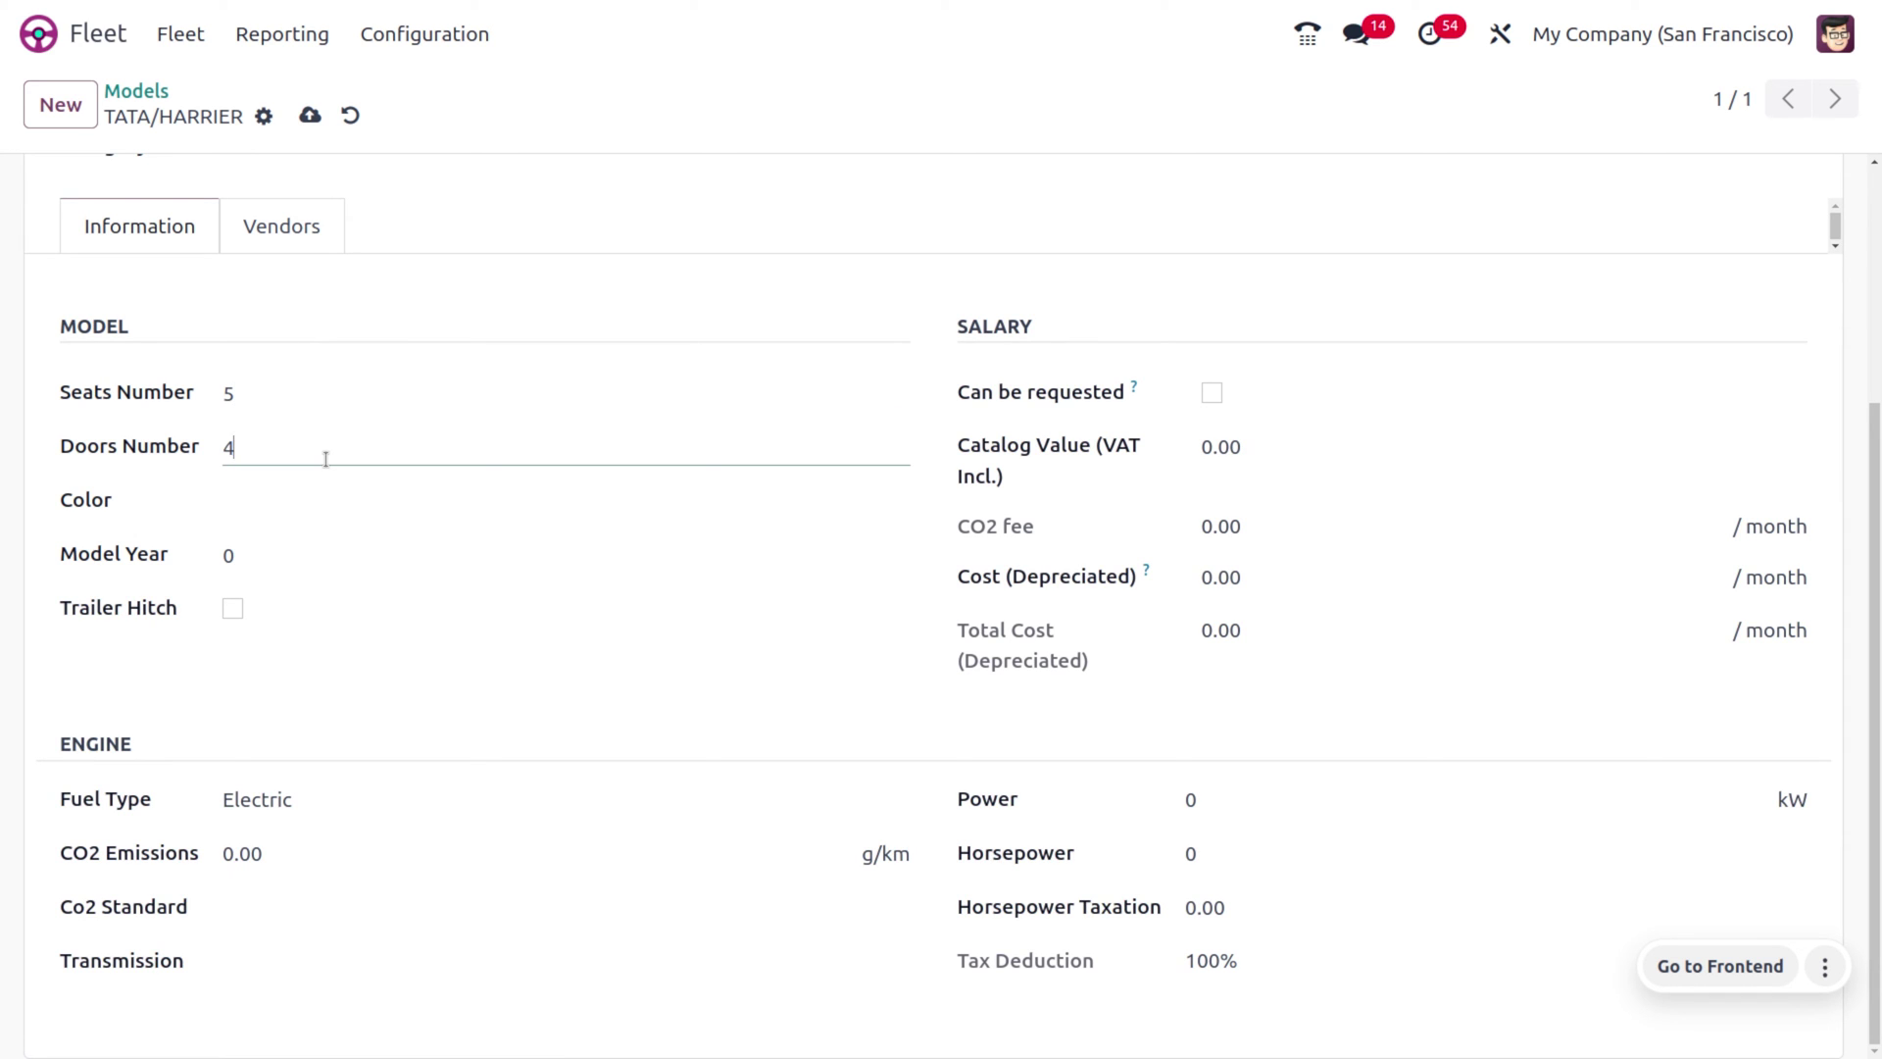
# Set the HARRIER's color to Black and model year to 2024, and enable the trailer hitch.
pyautogui.click(323, 487)
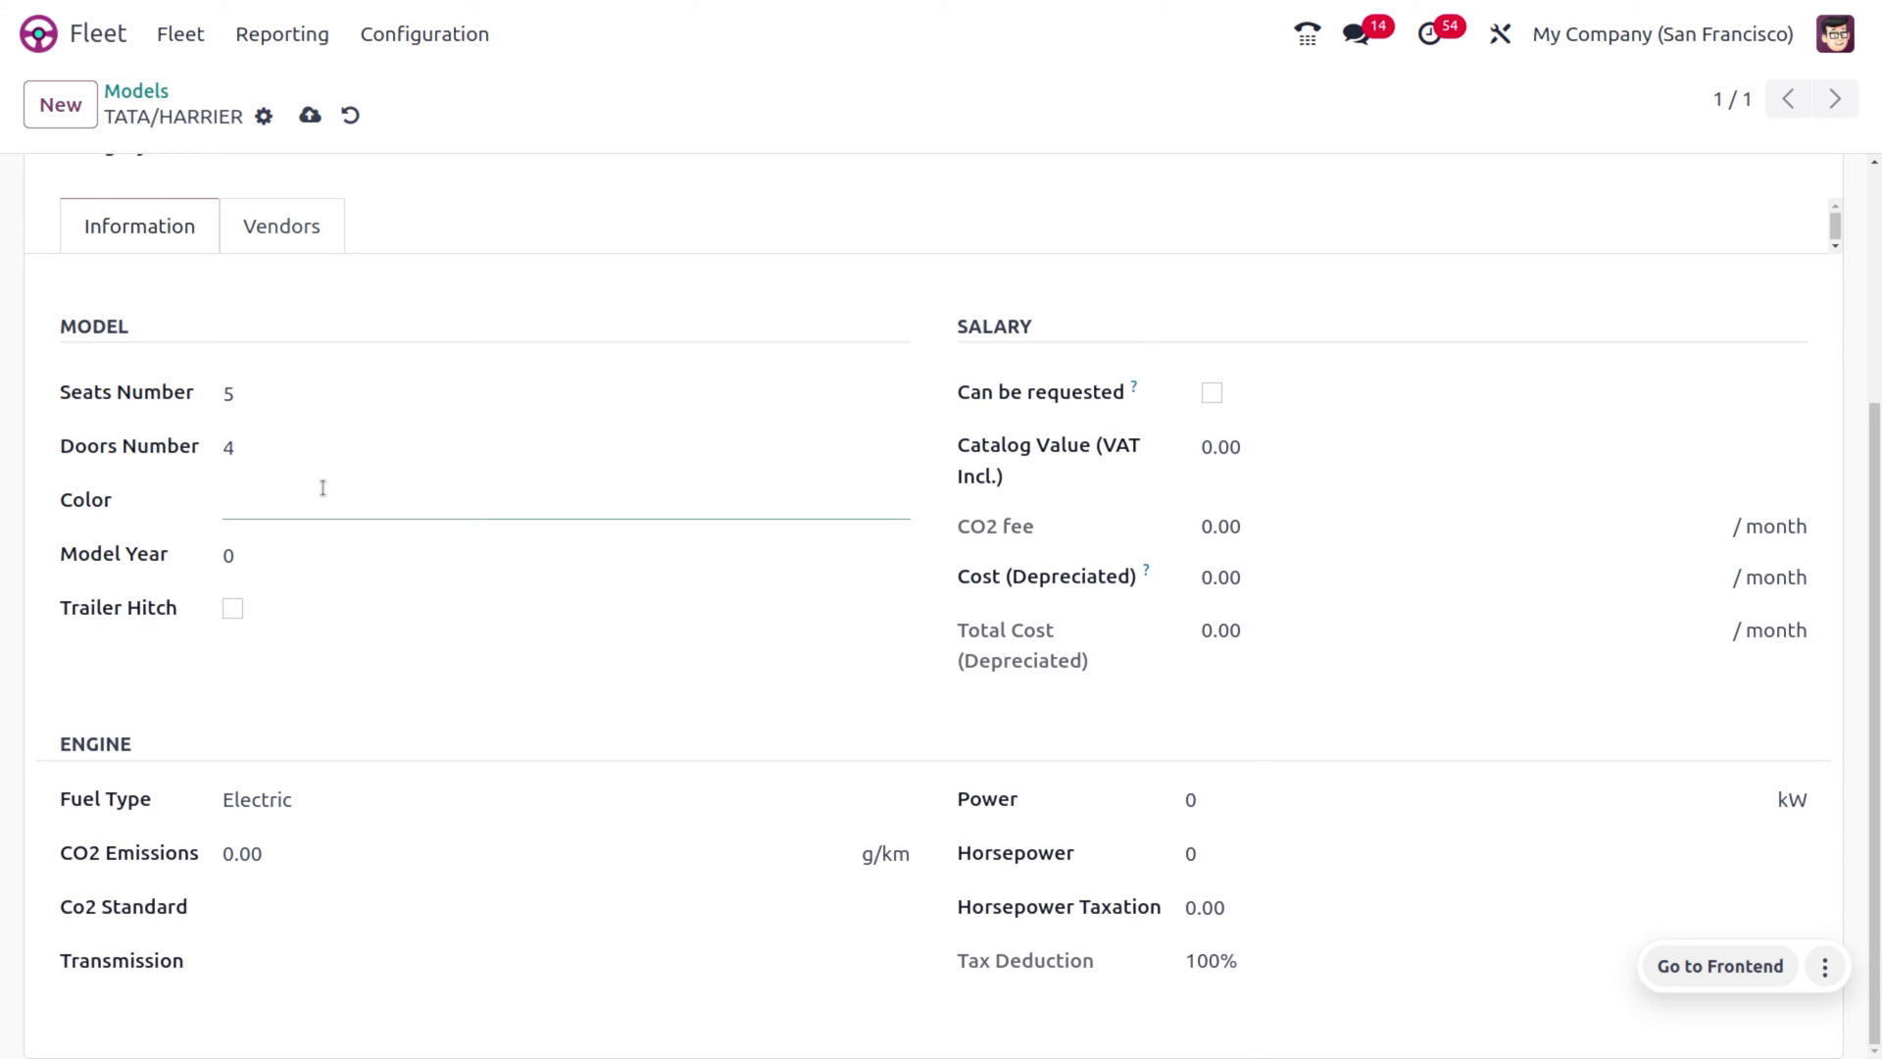
pyautogui.write('Black')
pyautogui.click(293, 556)
pyautogui.press('BackSpace')
pyautogui.write('2024')
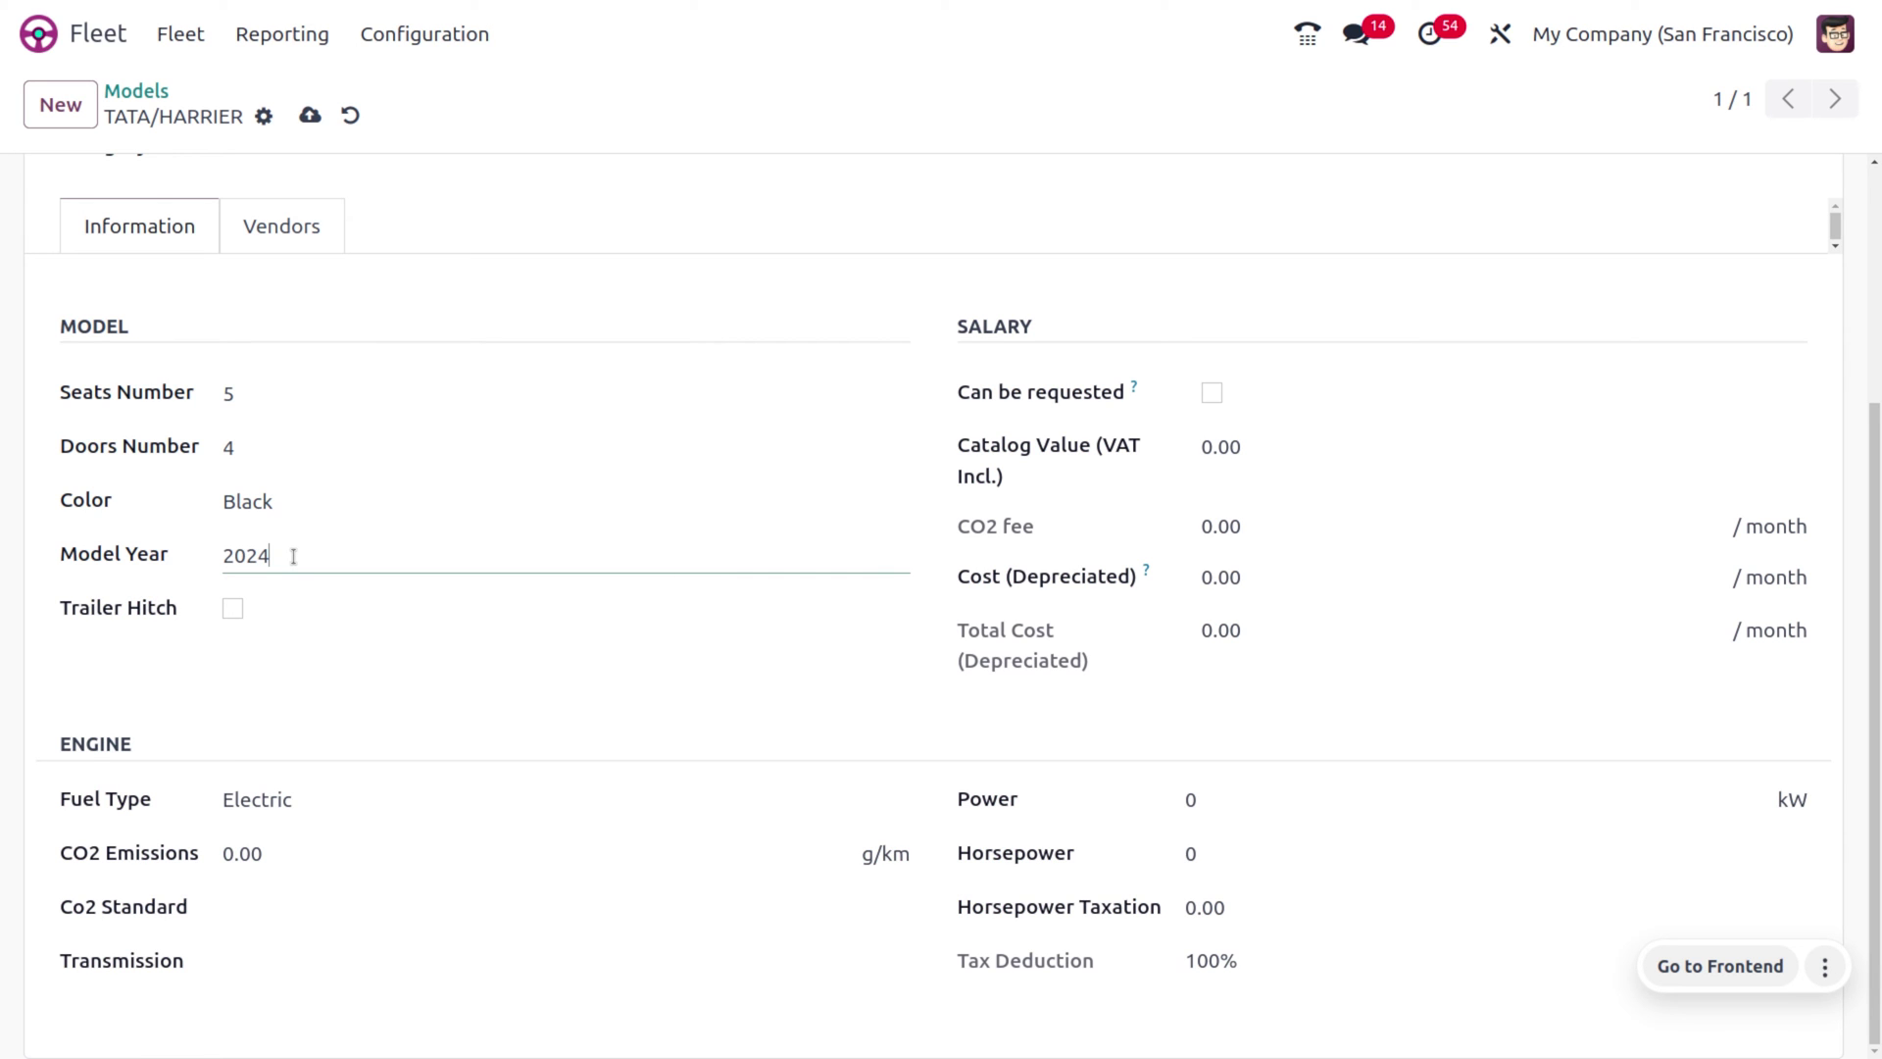
pyautogui.click(232, 611)
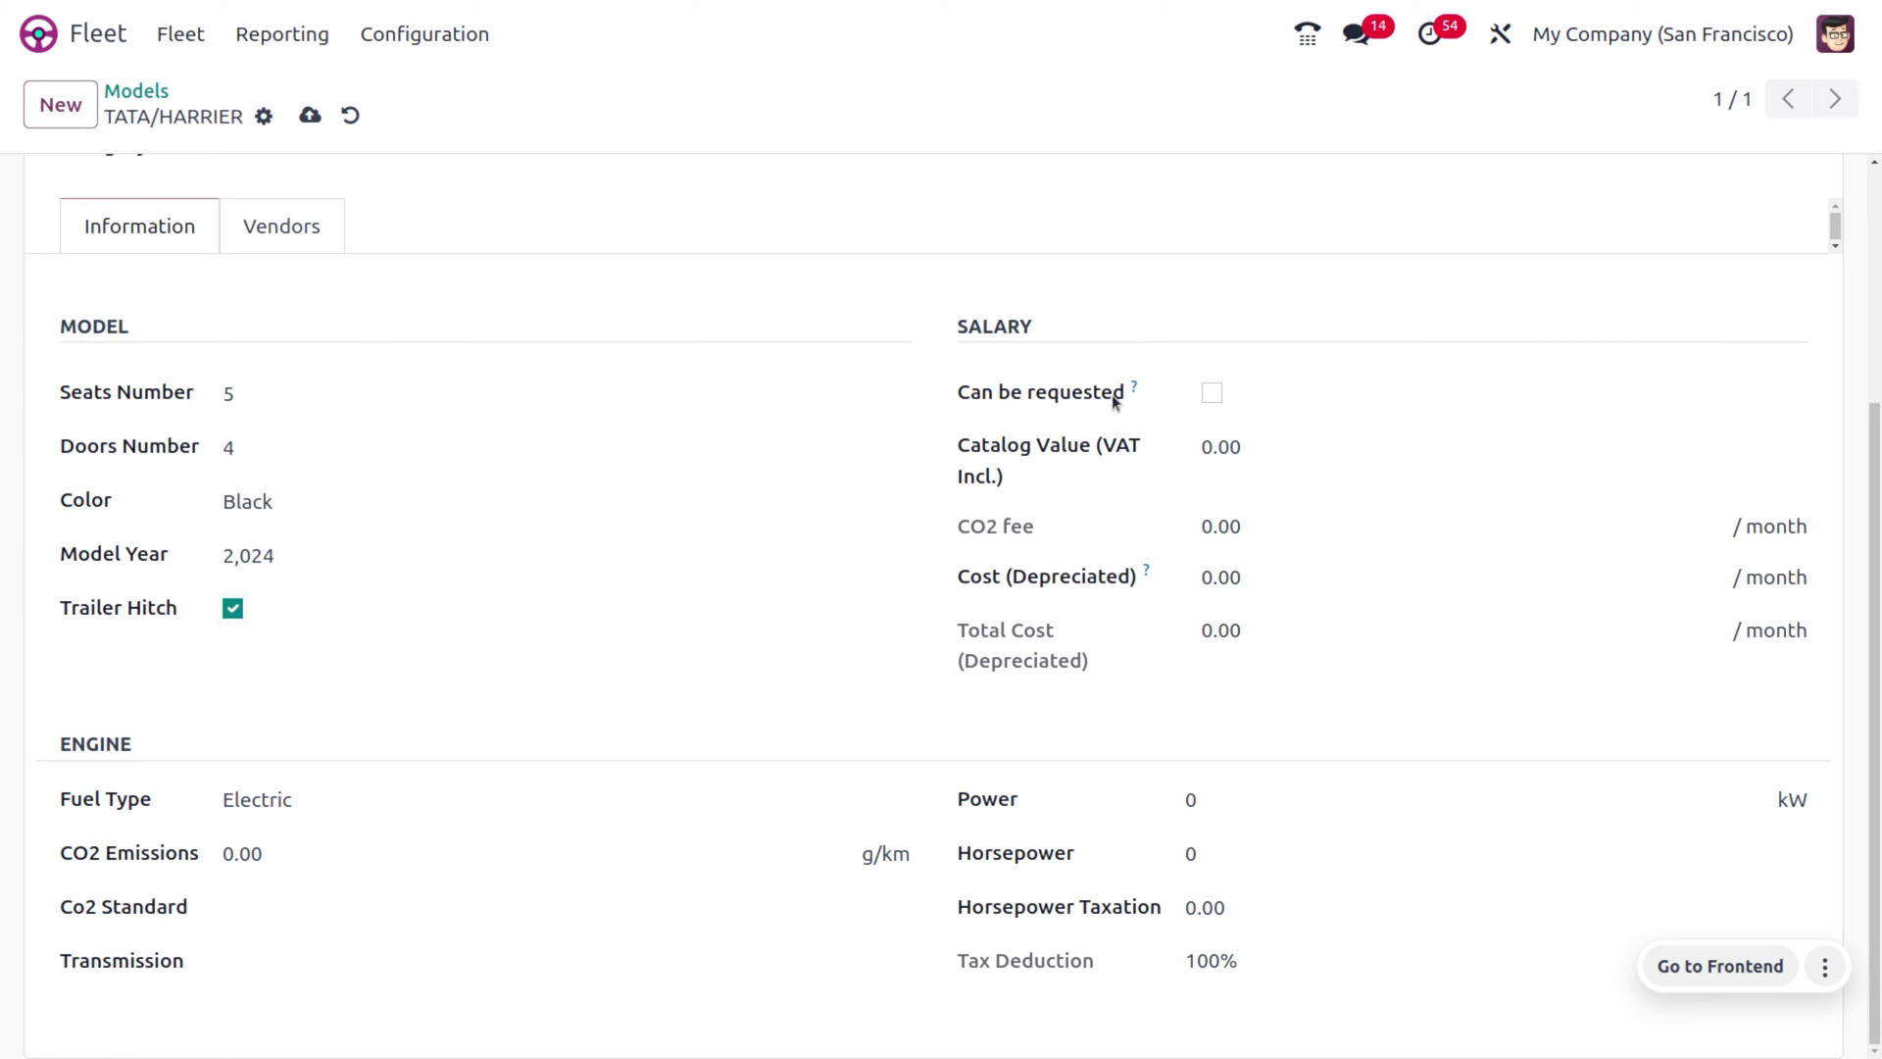
# Allow the HARRIER model to be requested, and set its catalog value to 700000 and monthly depreciated cost to 1000.
pyautogui.moveTo(1135, 388)
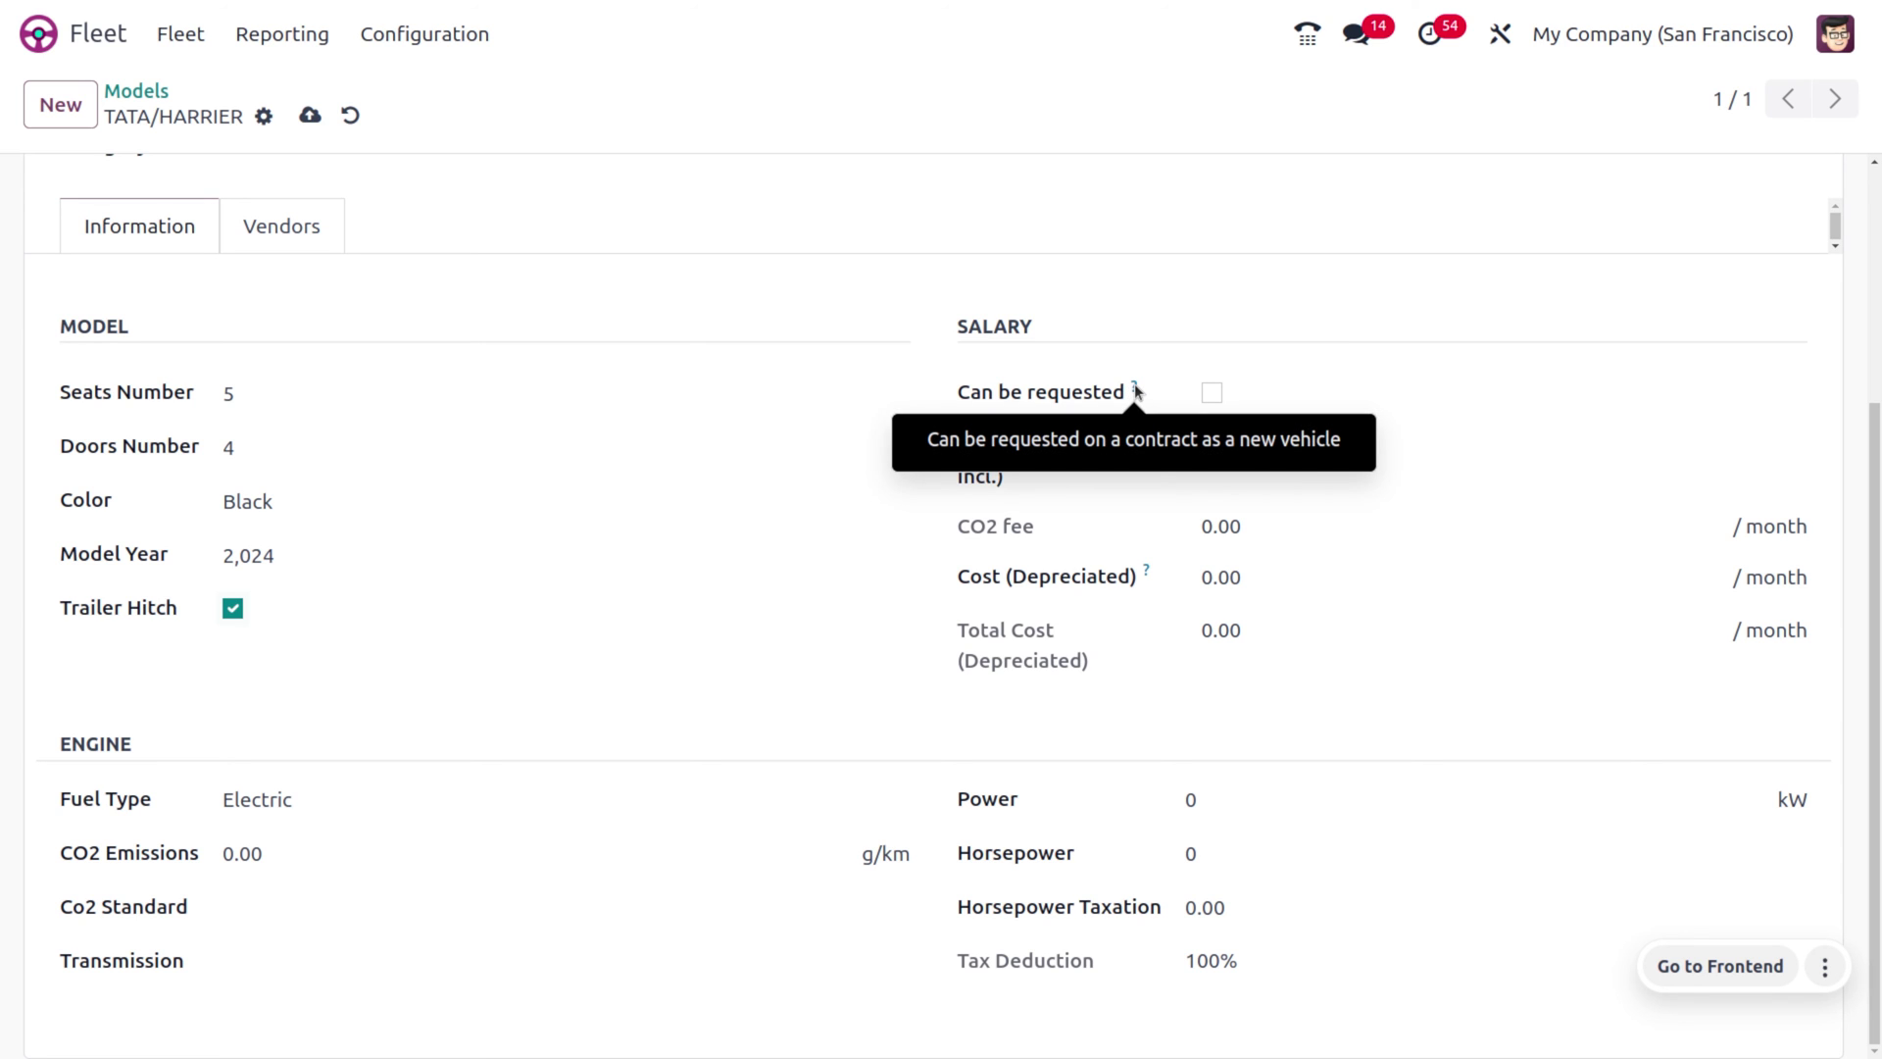
pyautogui.click(1213, 394)
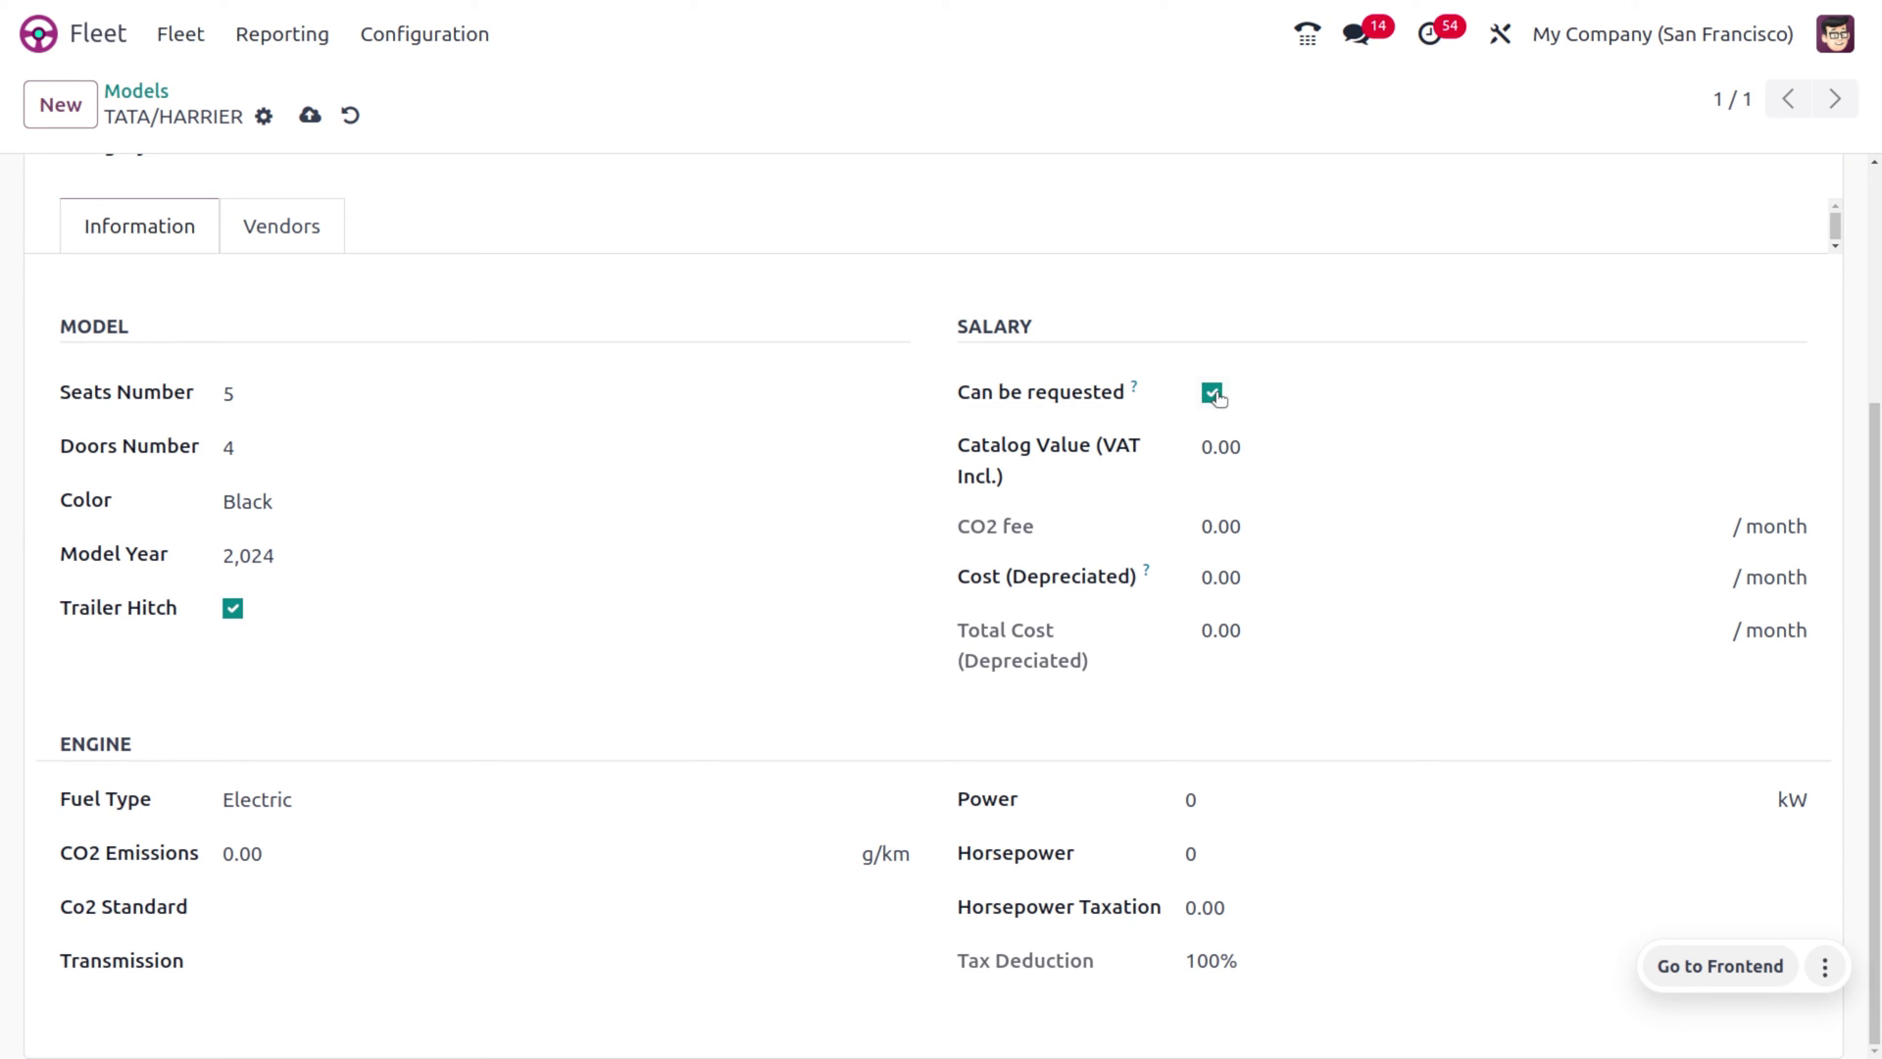
pyautogui.click(1299, 439)
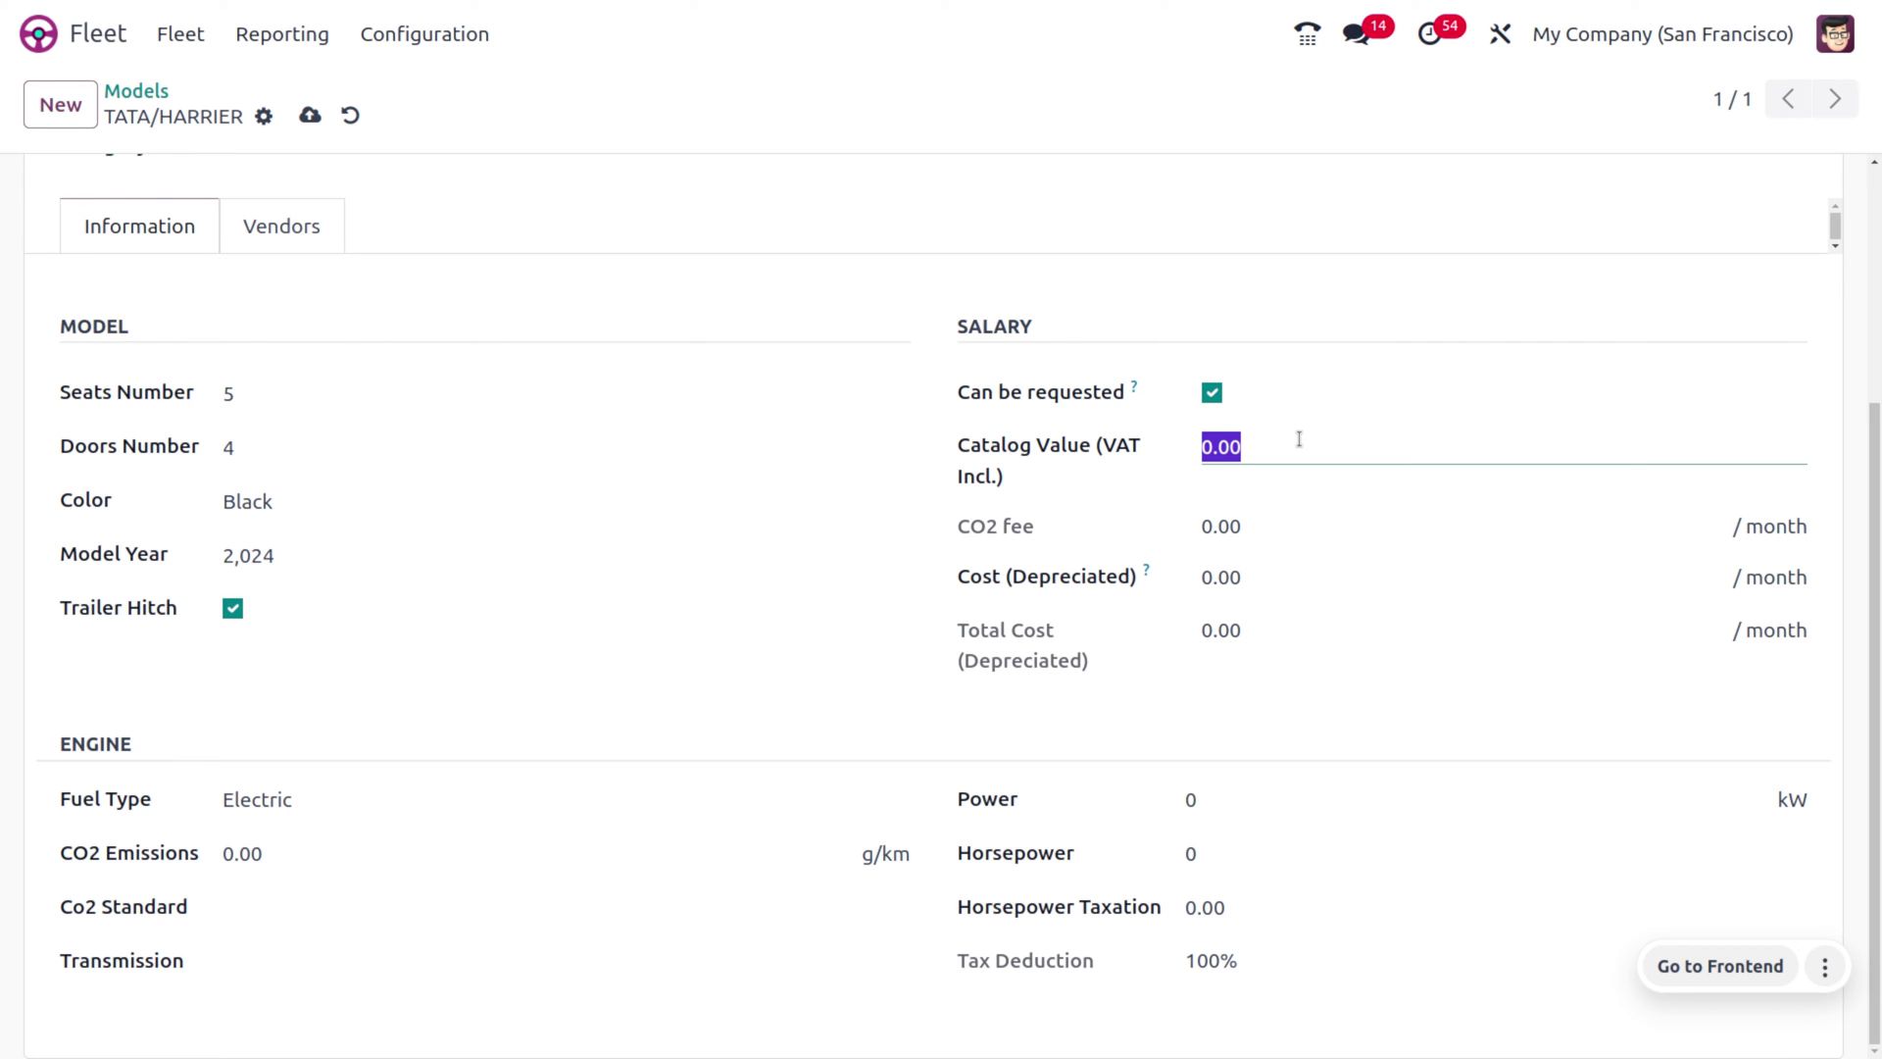
pyautogui.write('700000')
pyautogui.click(1295, 531)
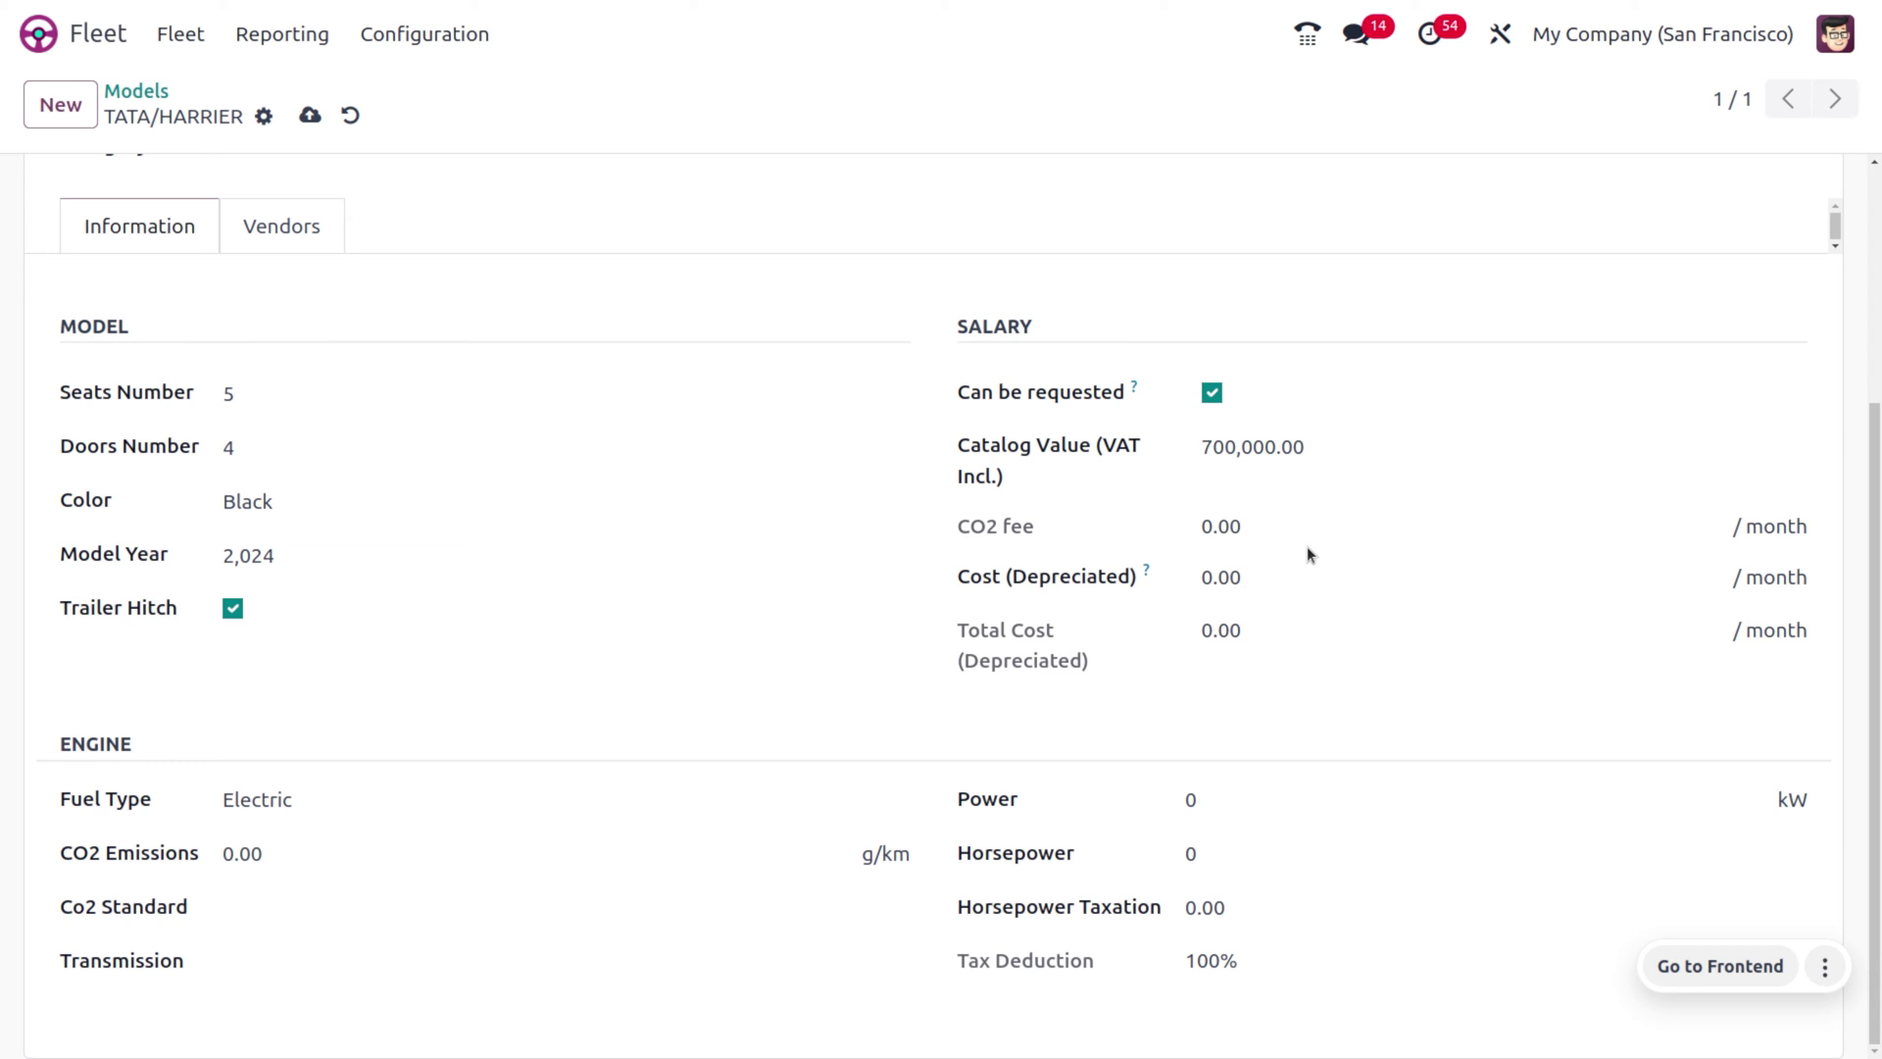
pyautogui.click(1274, 580)
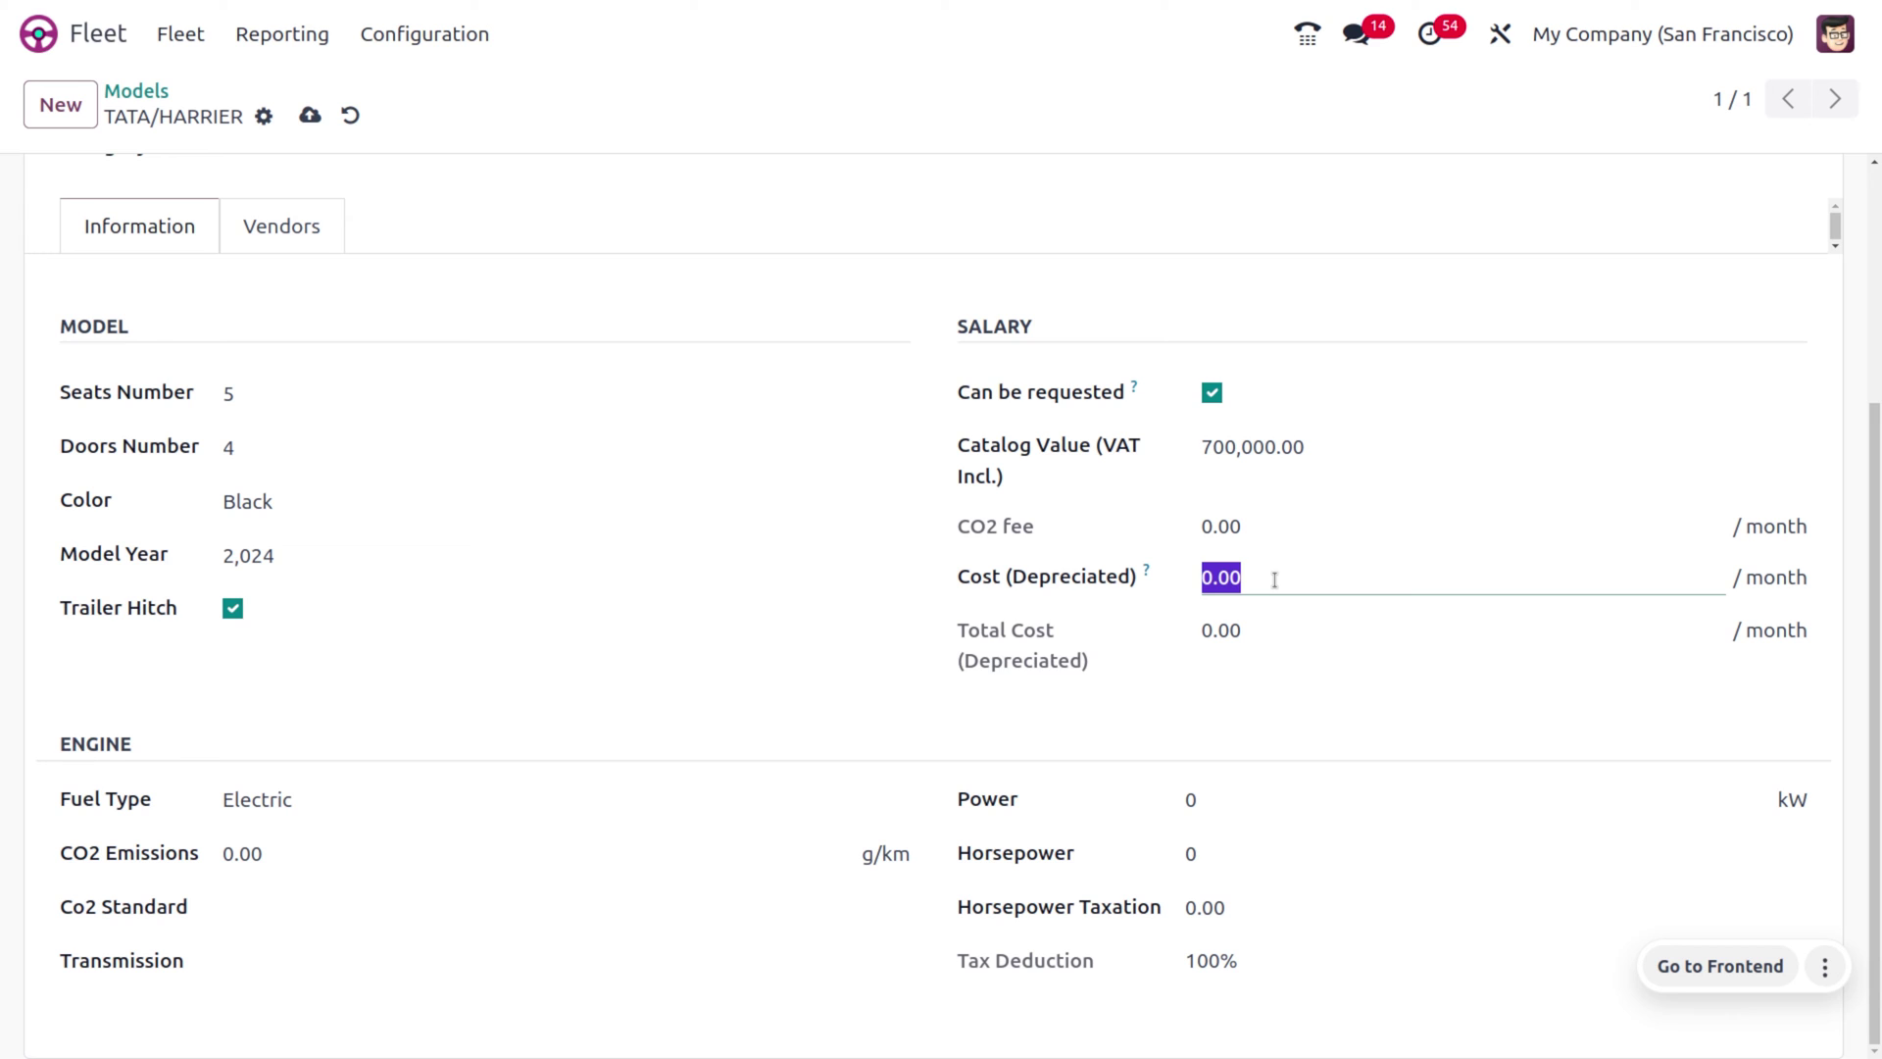
pyautogui.write('1000')
# Set the HARRIER model's fuel type to Full Hybrid and its transmission to Automatic.
pyautogui.click(327, 810)
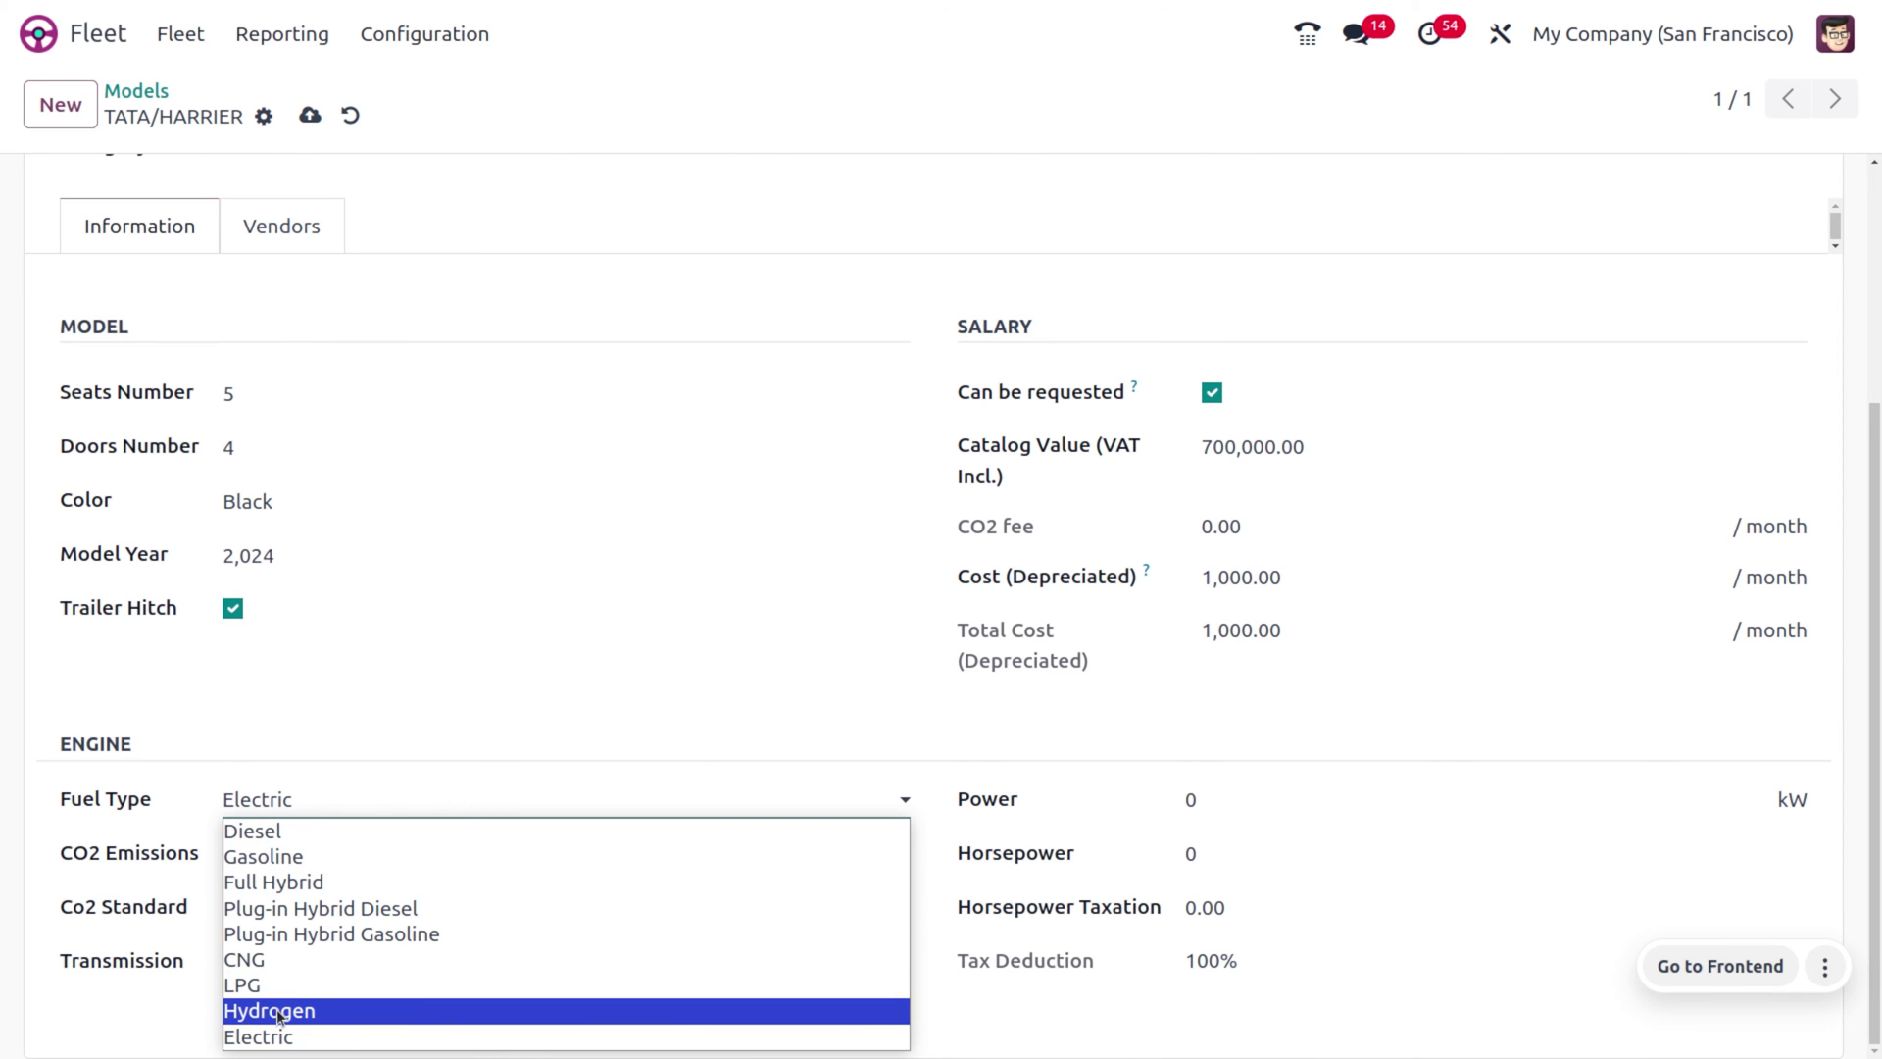
pyautogui.click(268, 887)
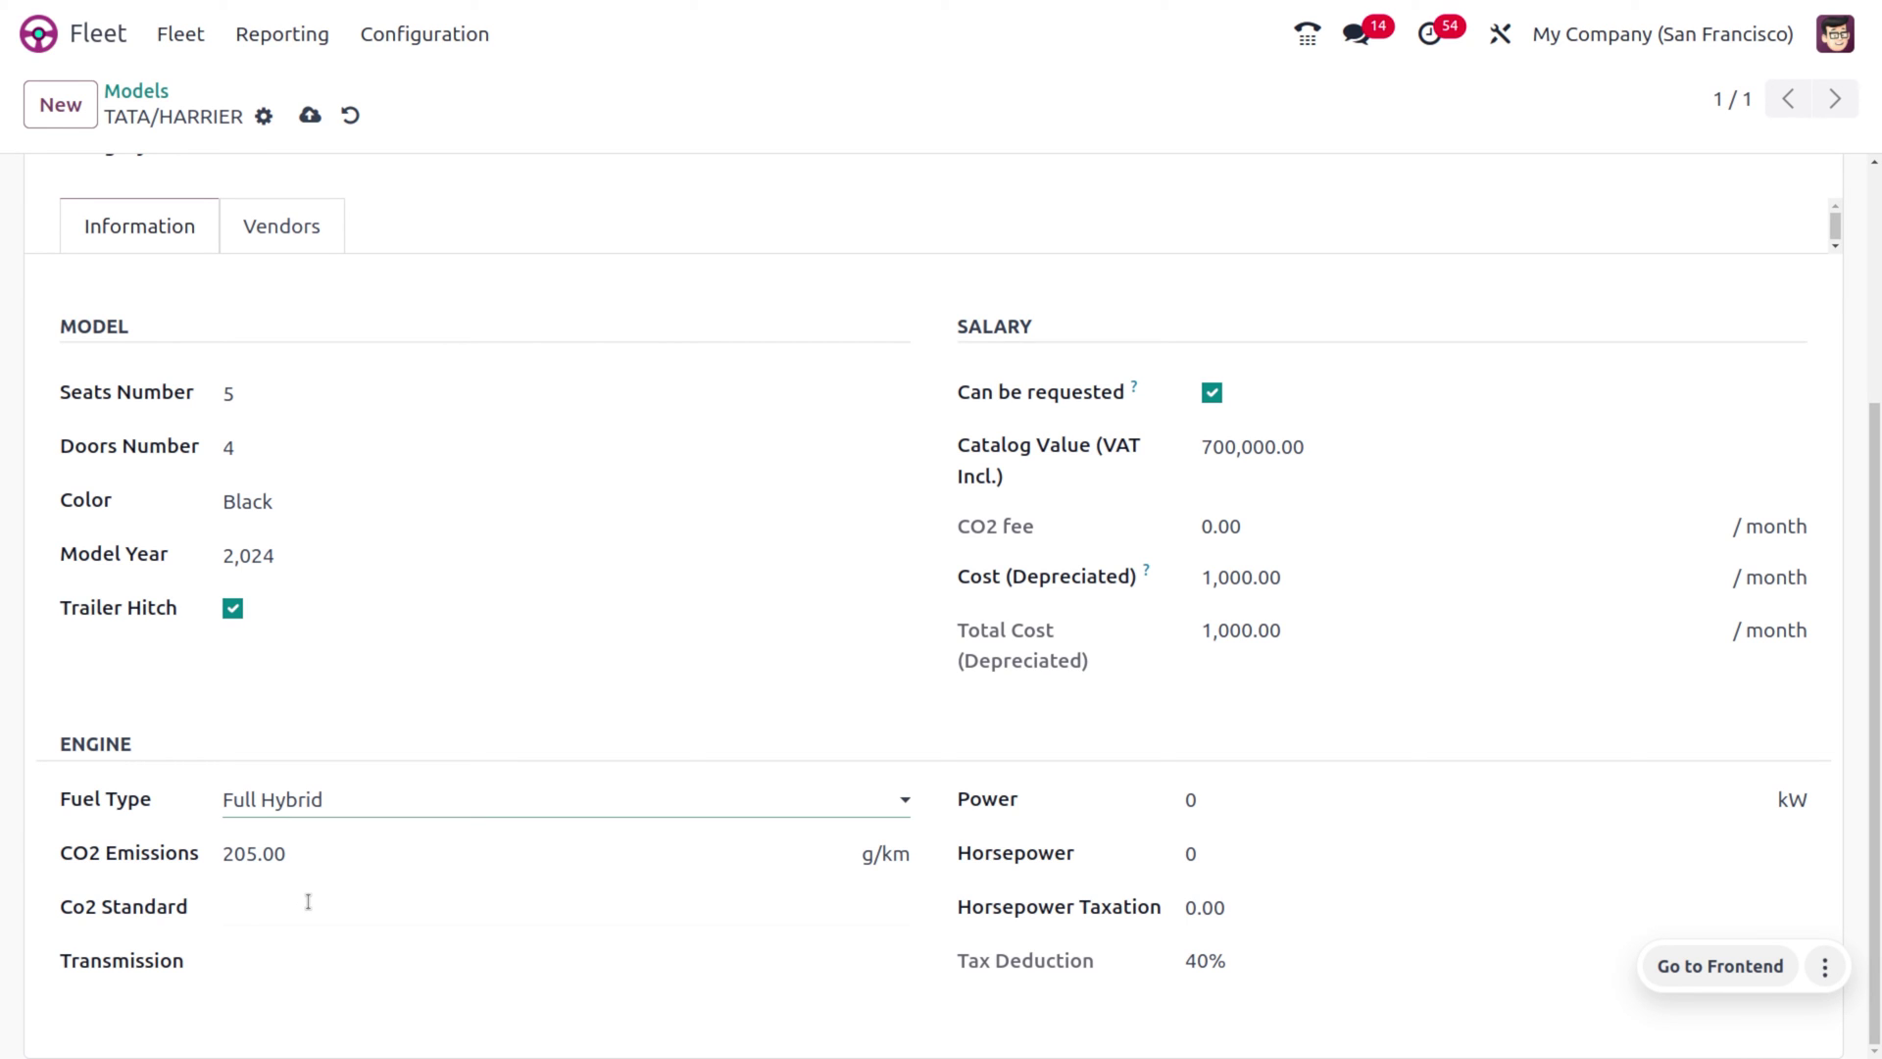
pyautogui.click(308, 902)
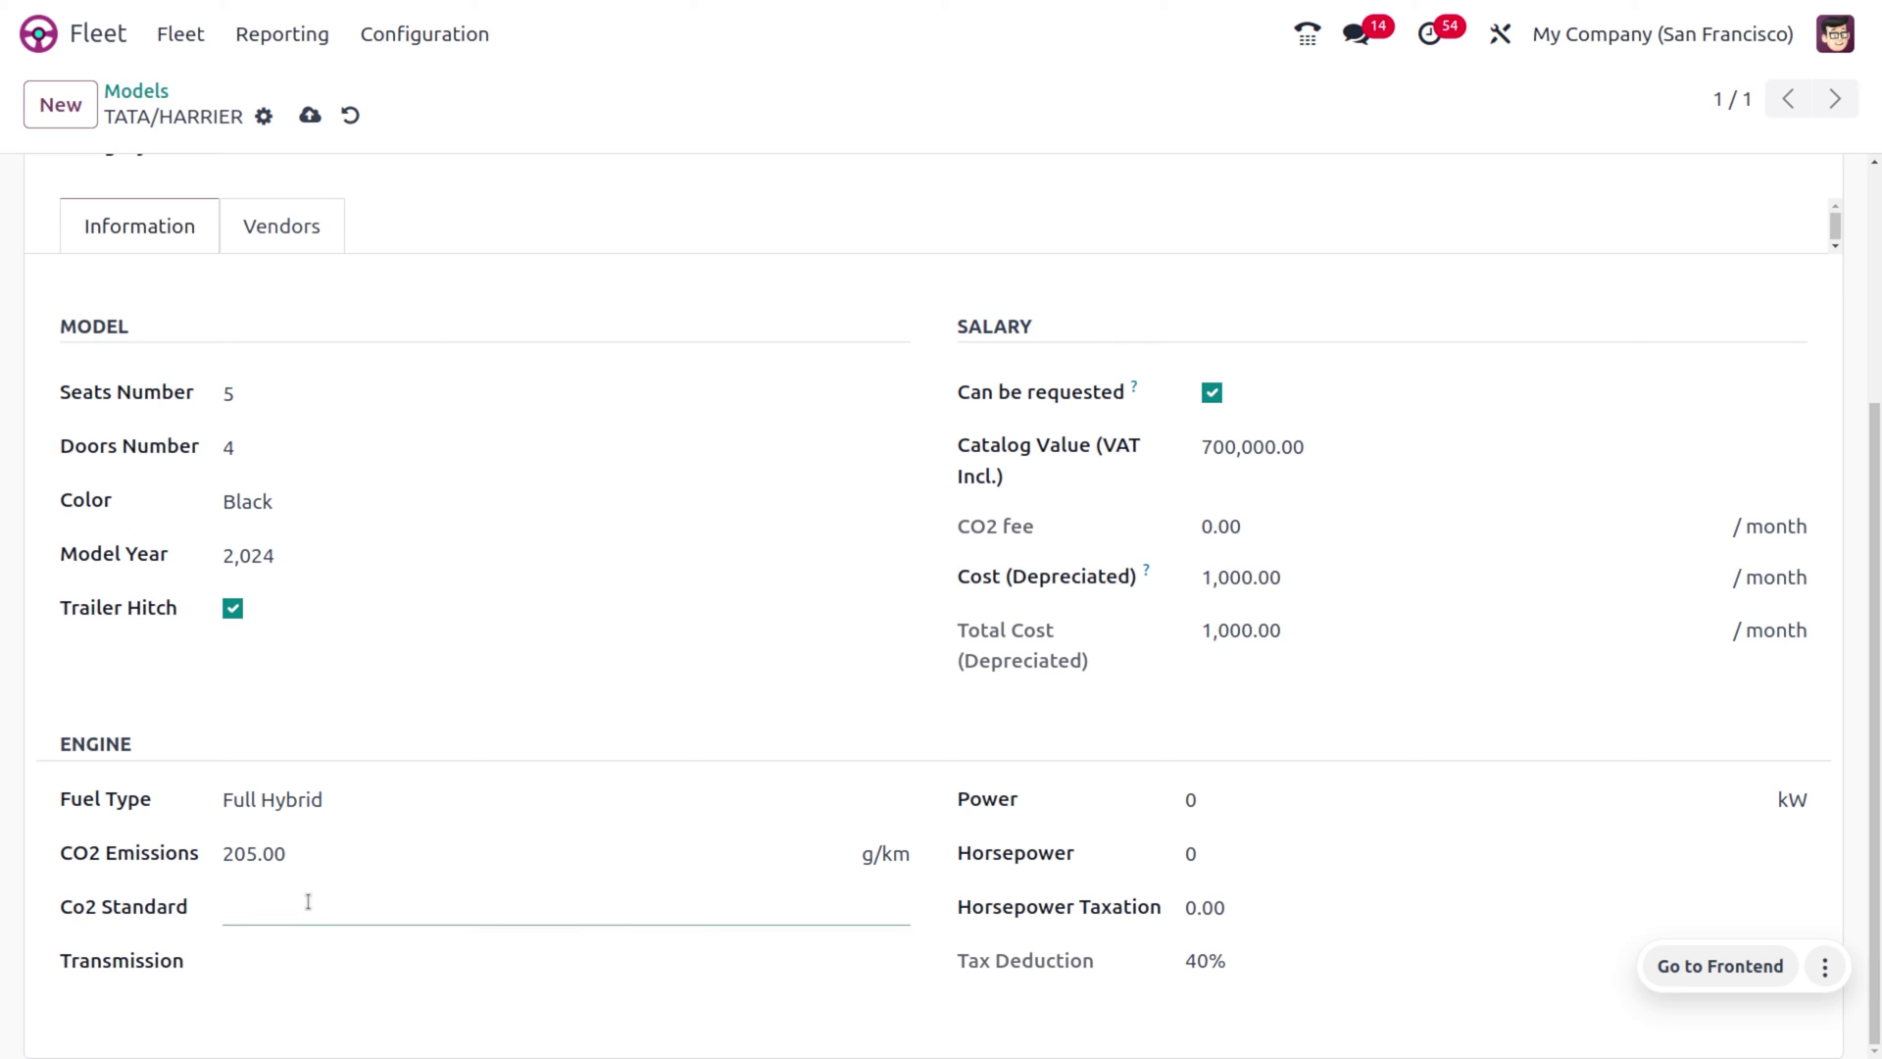
pyautogui.click(342, 955)
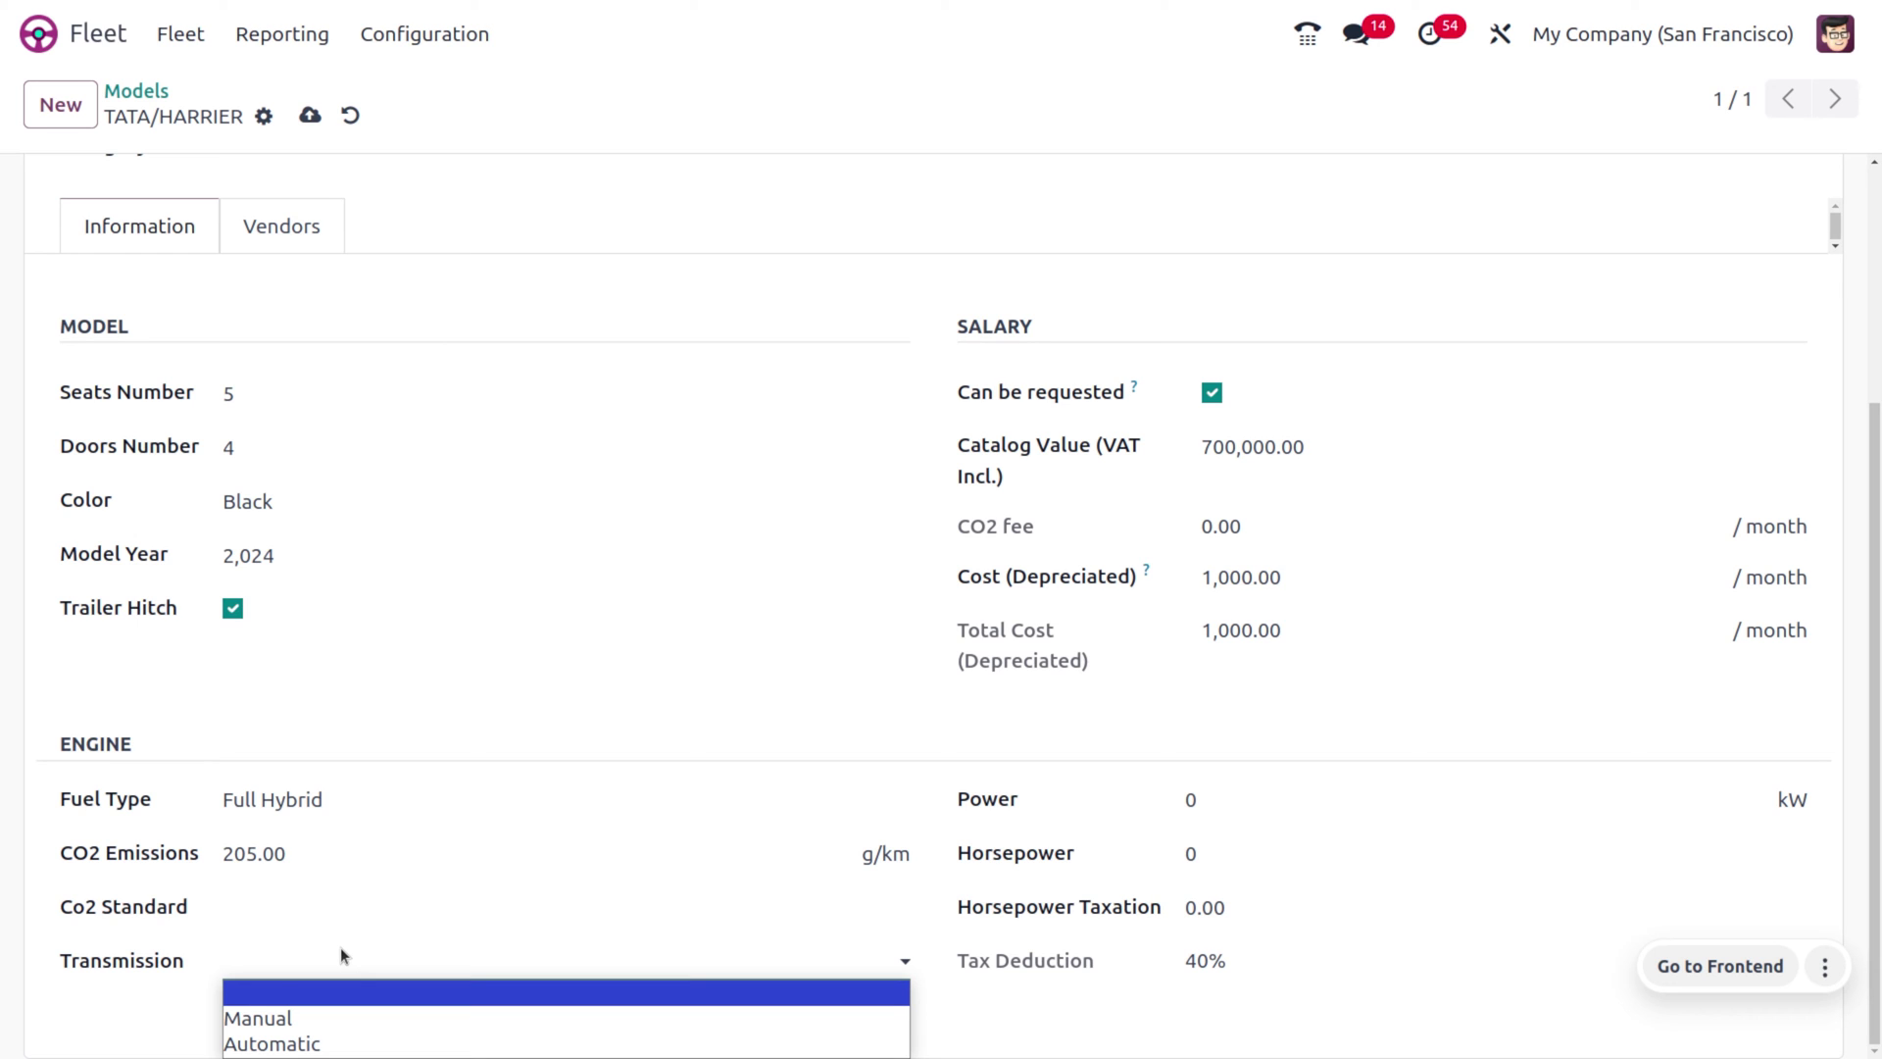
pyautogui.click(390, 1041)
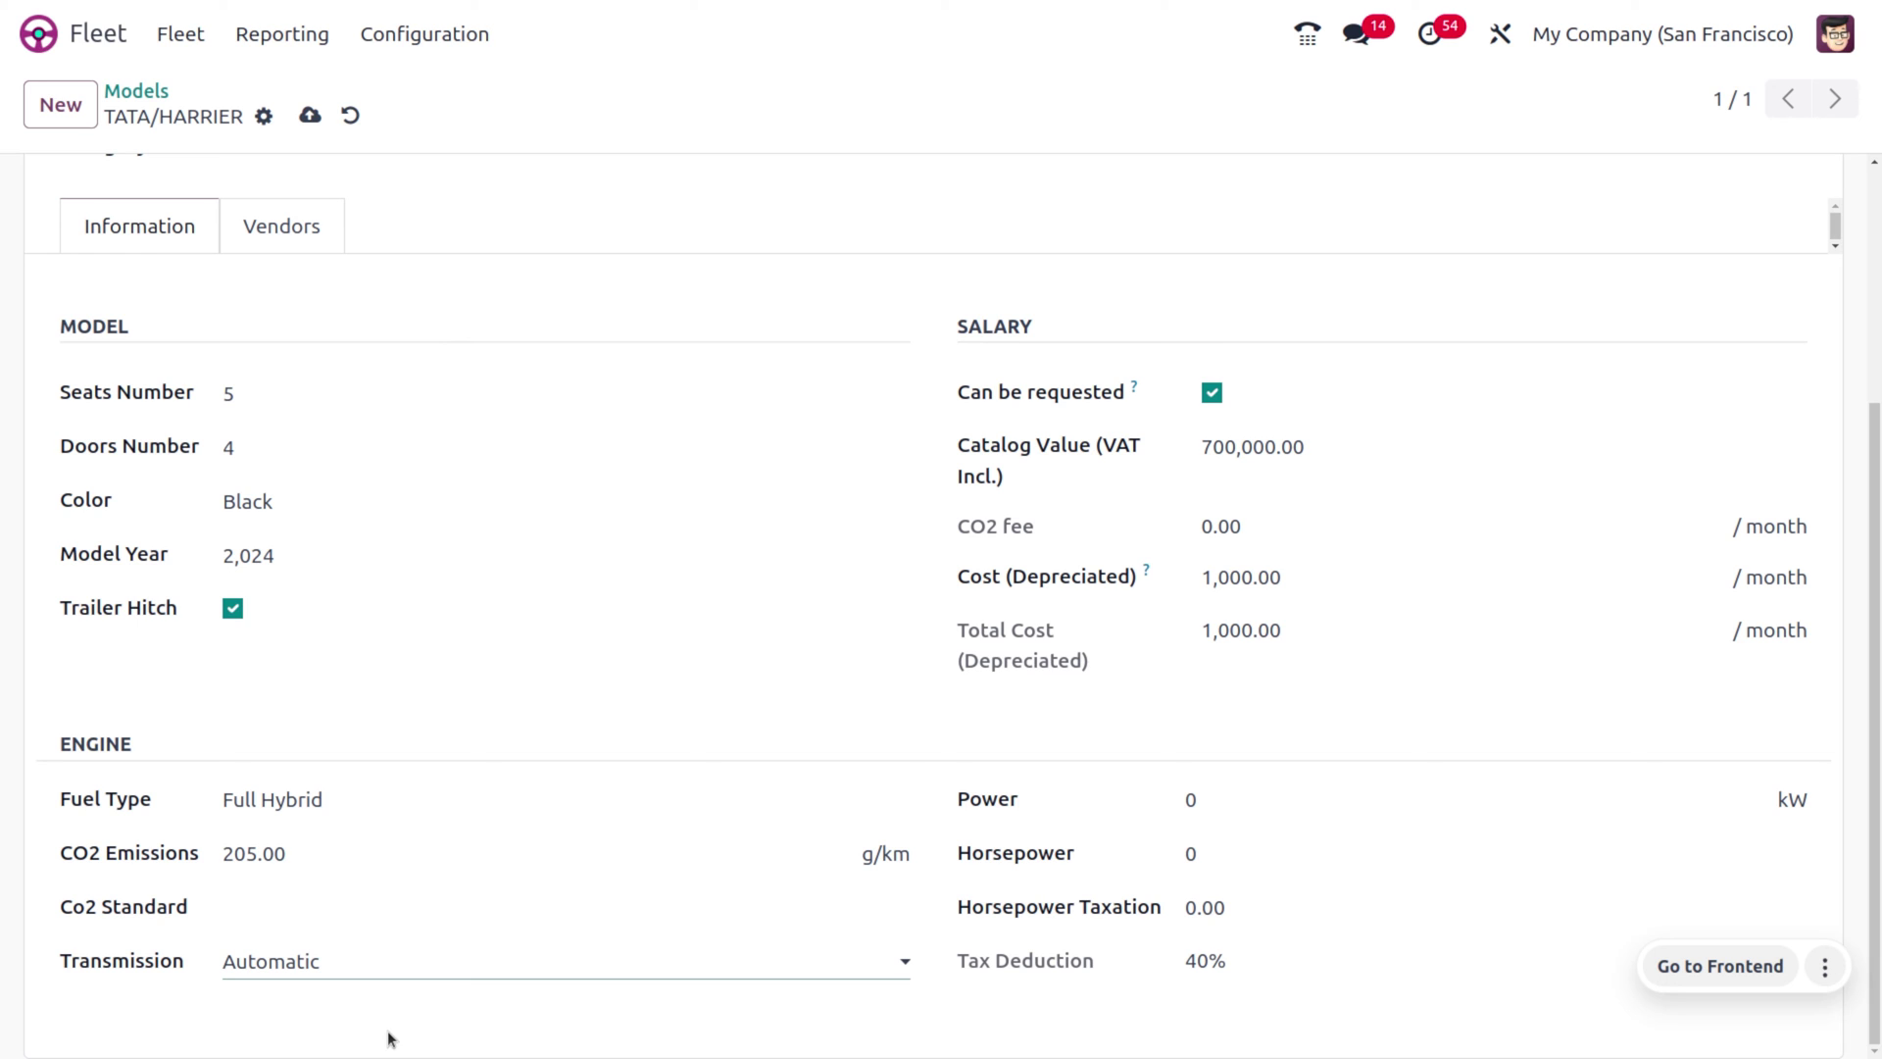
# Set the engine power to 120 kW, horsepower to 450 and horsepower taxation to 5, and save the model.
pyautogui.click(1241, 814)
pyautogui.press('BackSpace')
pyautogui.write('120')
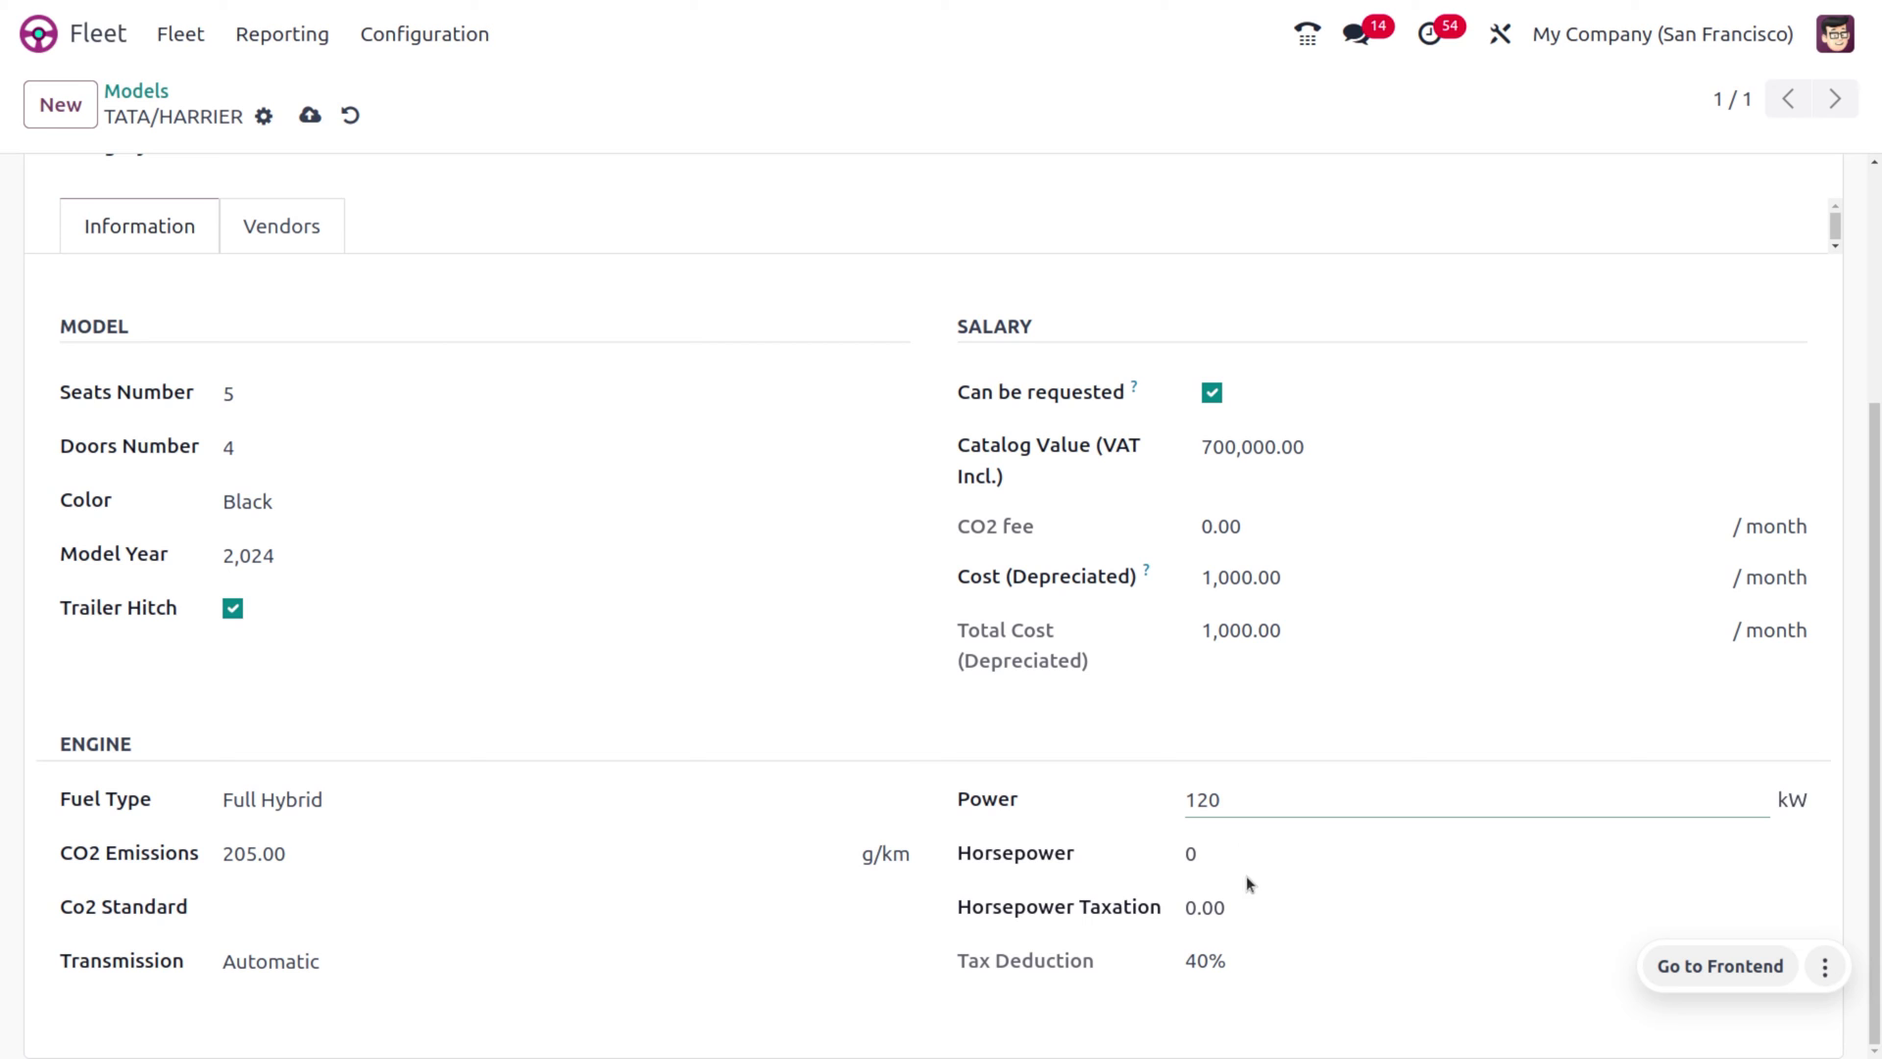
pyautogui.click(1242, 852)
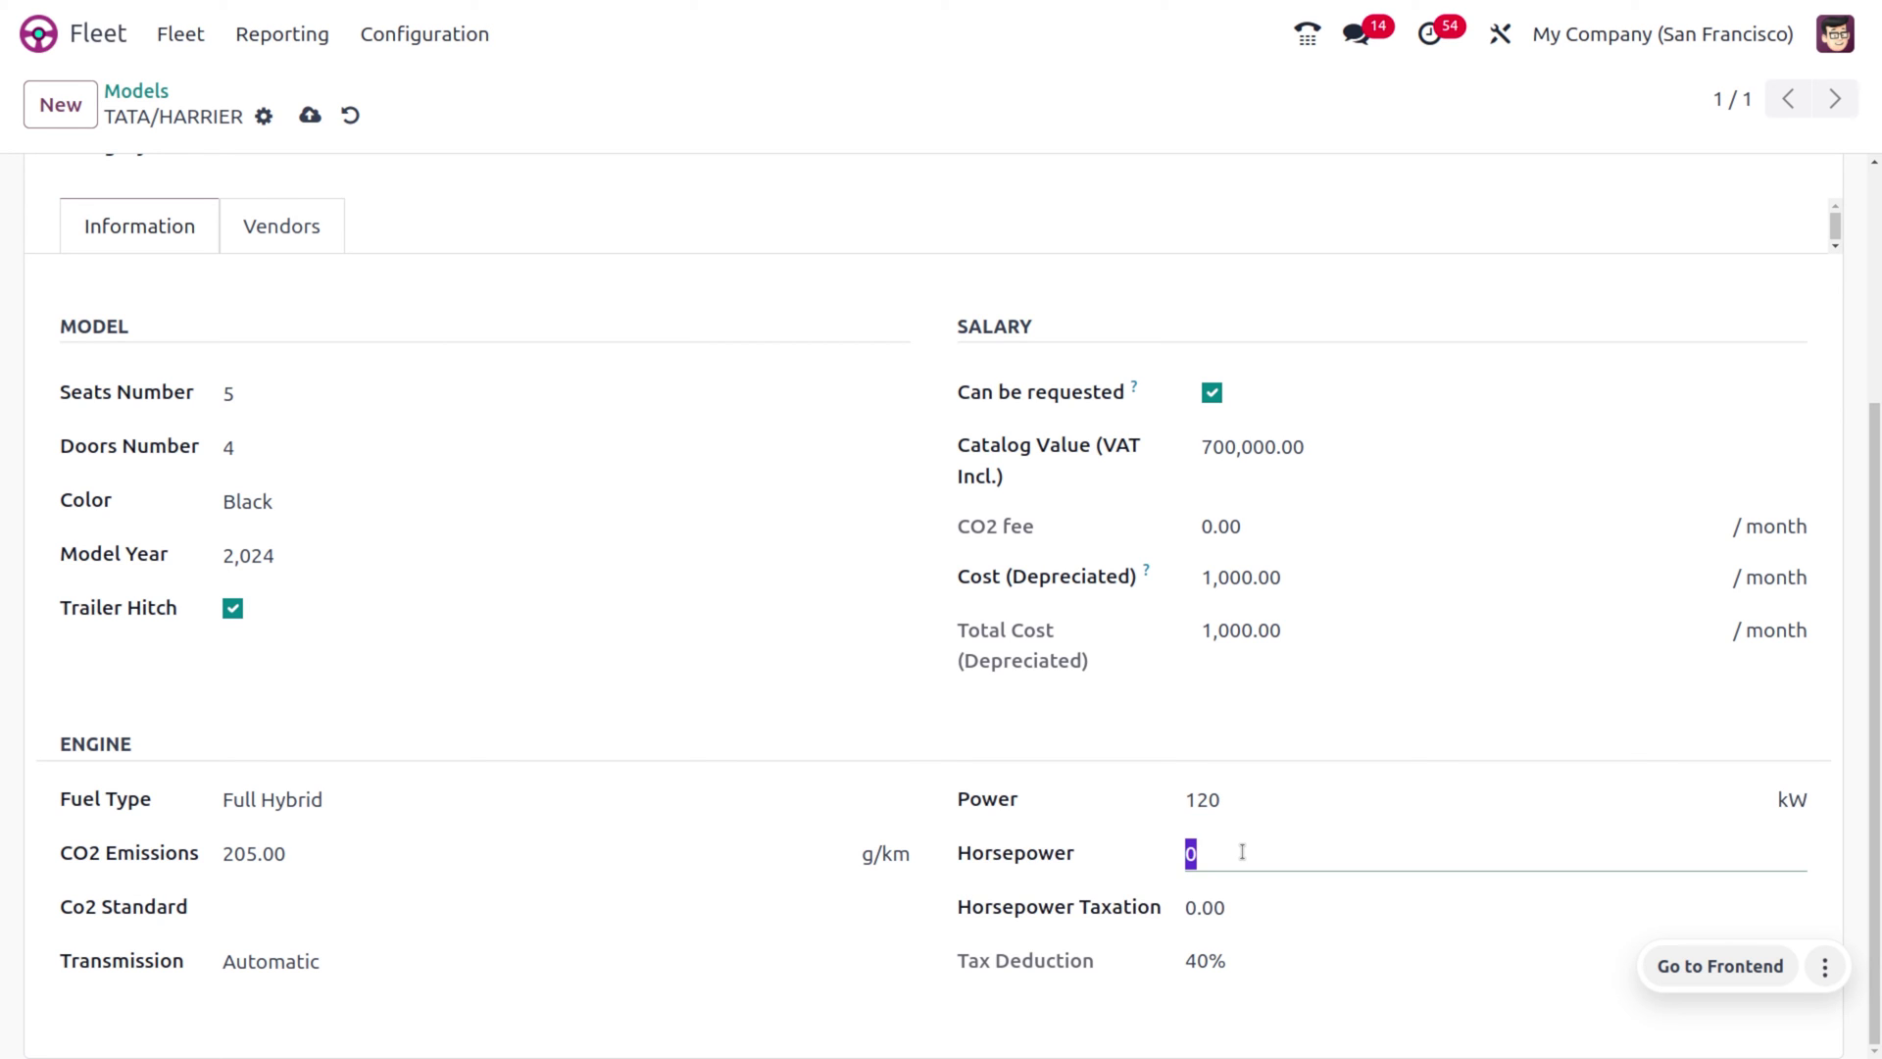
pyautogui.write('450')
pyautogui.click(1238, 899)
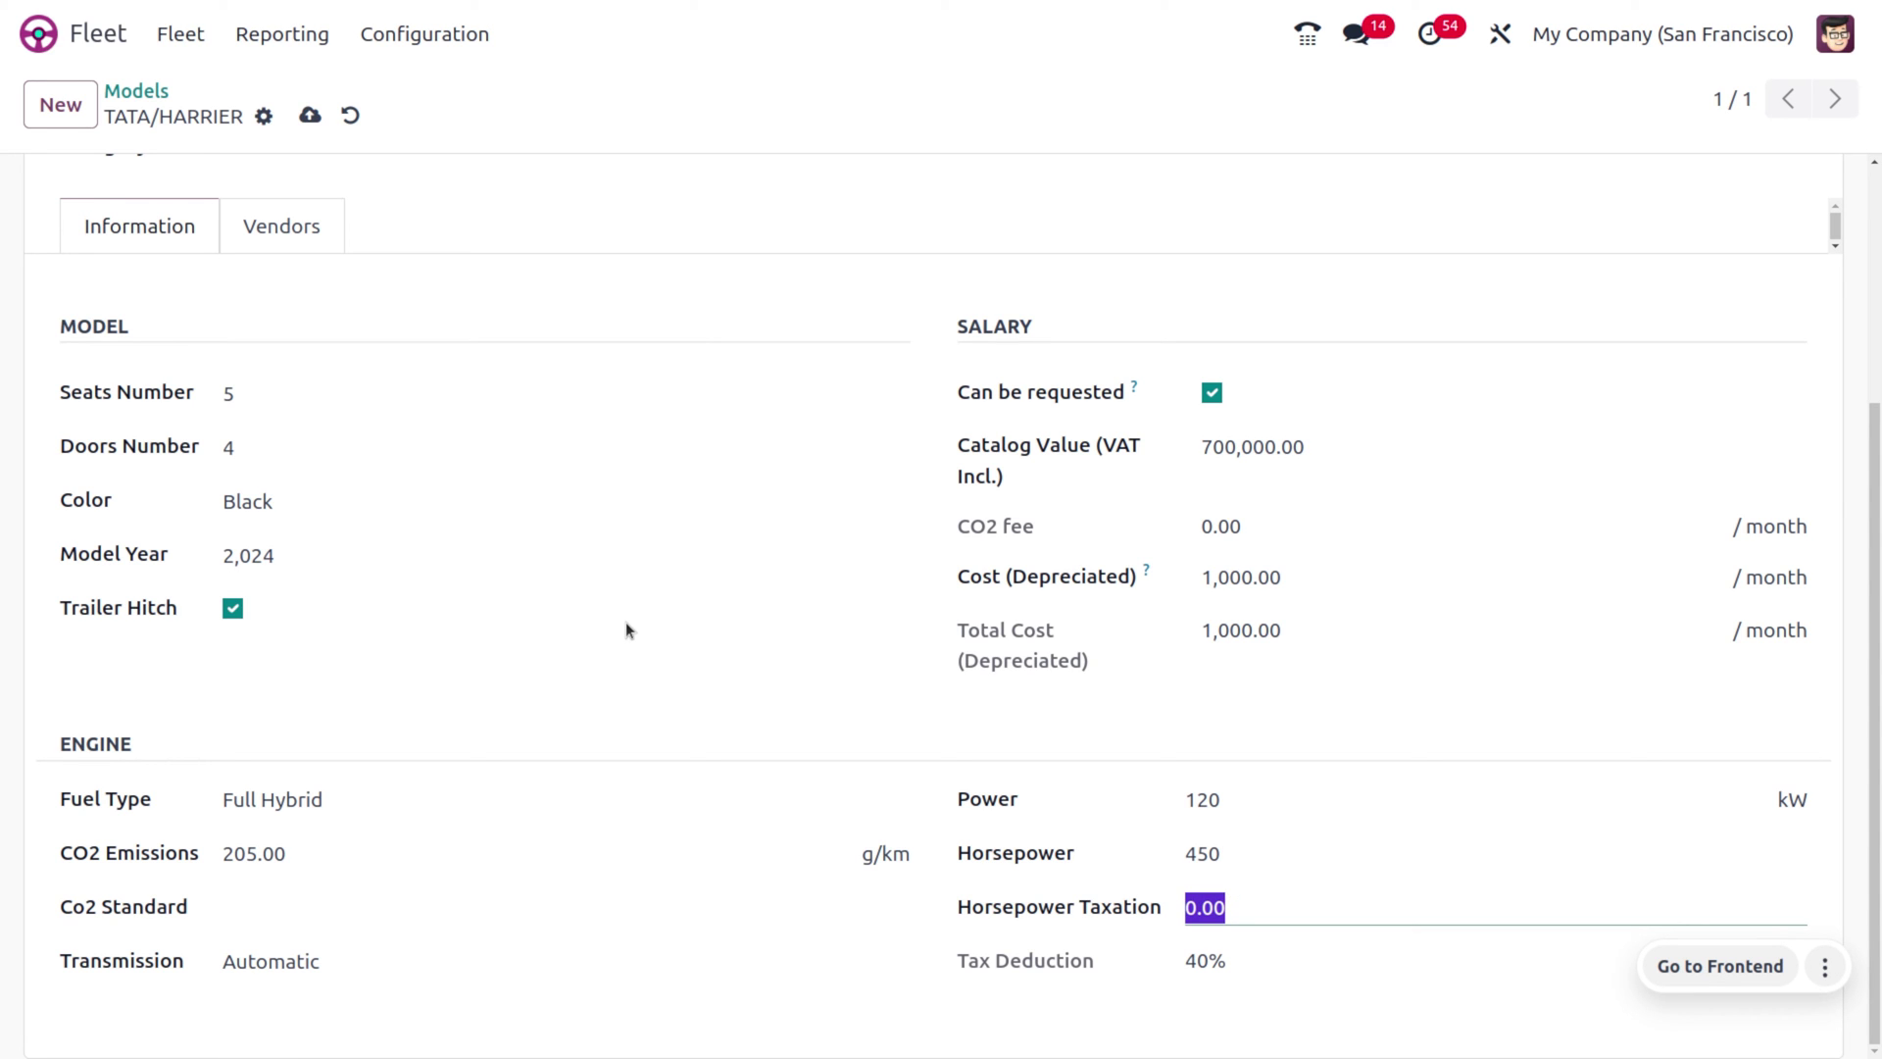
pyautogui.write('5')
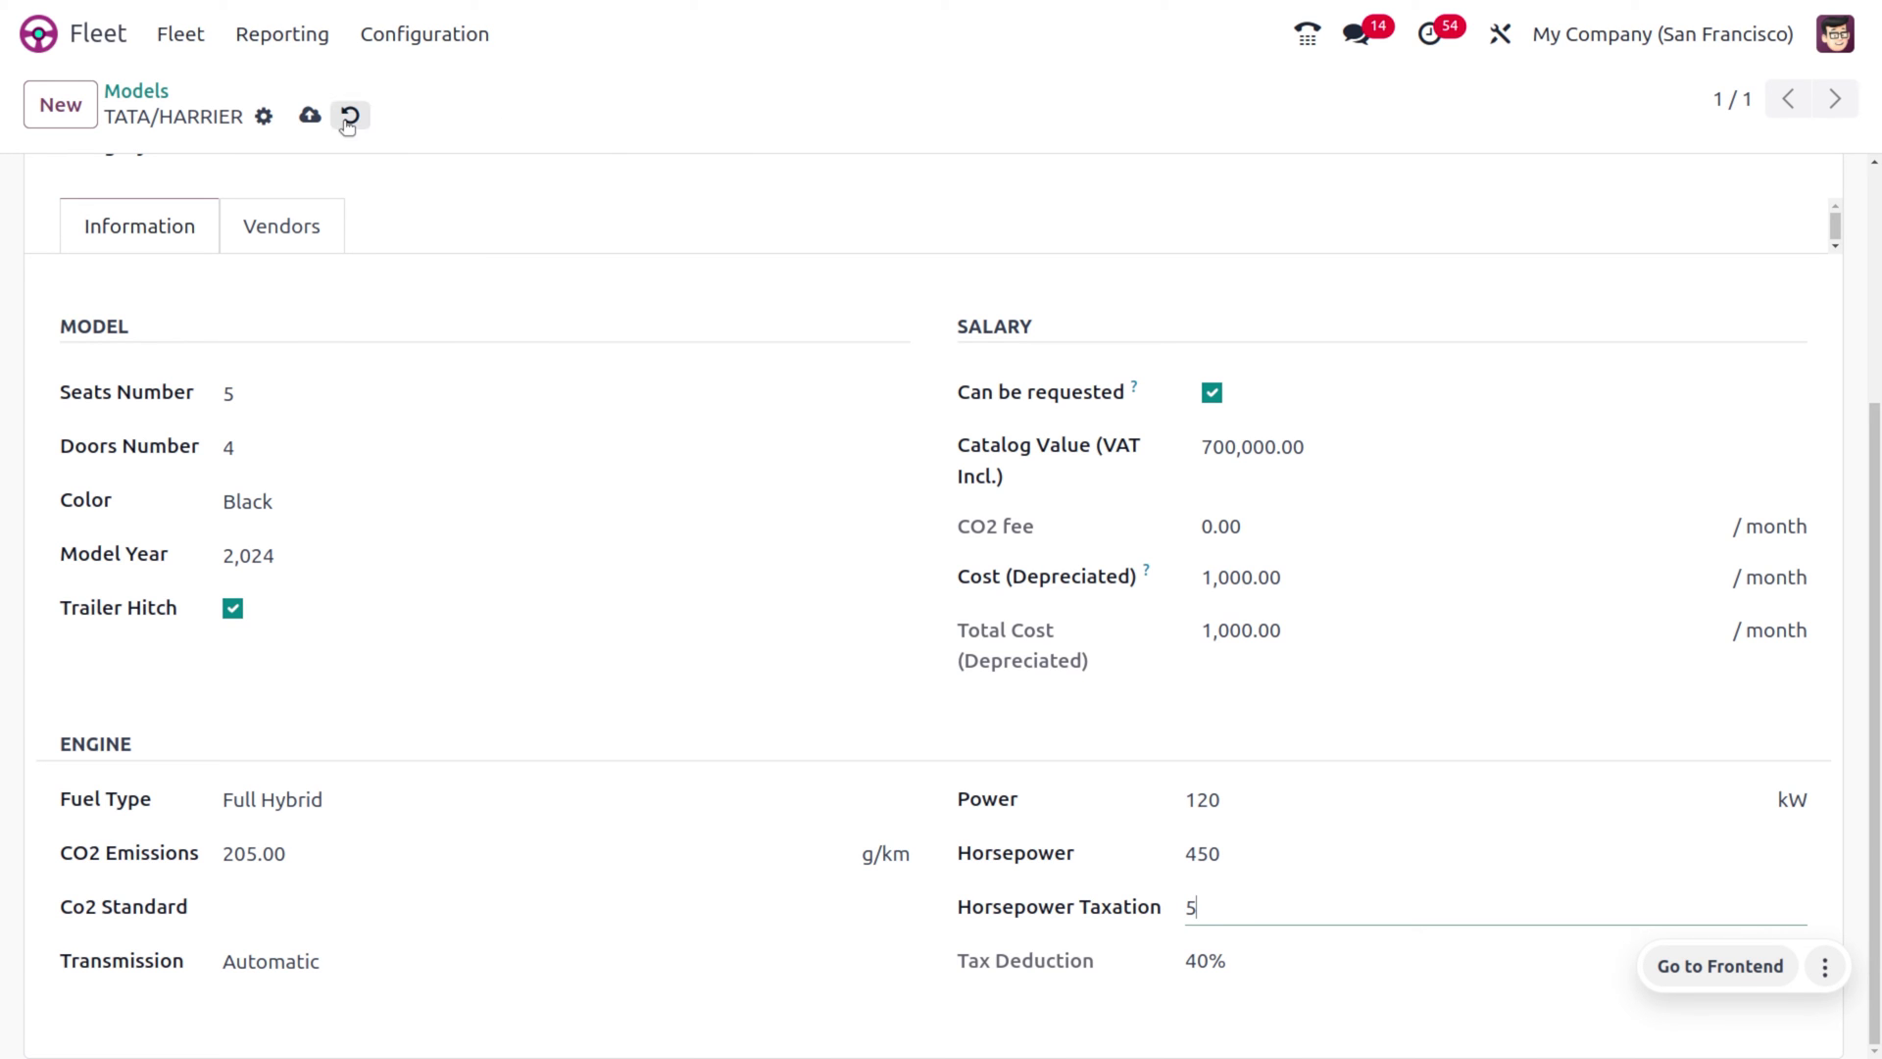
pyautogui.click(310, 115)
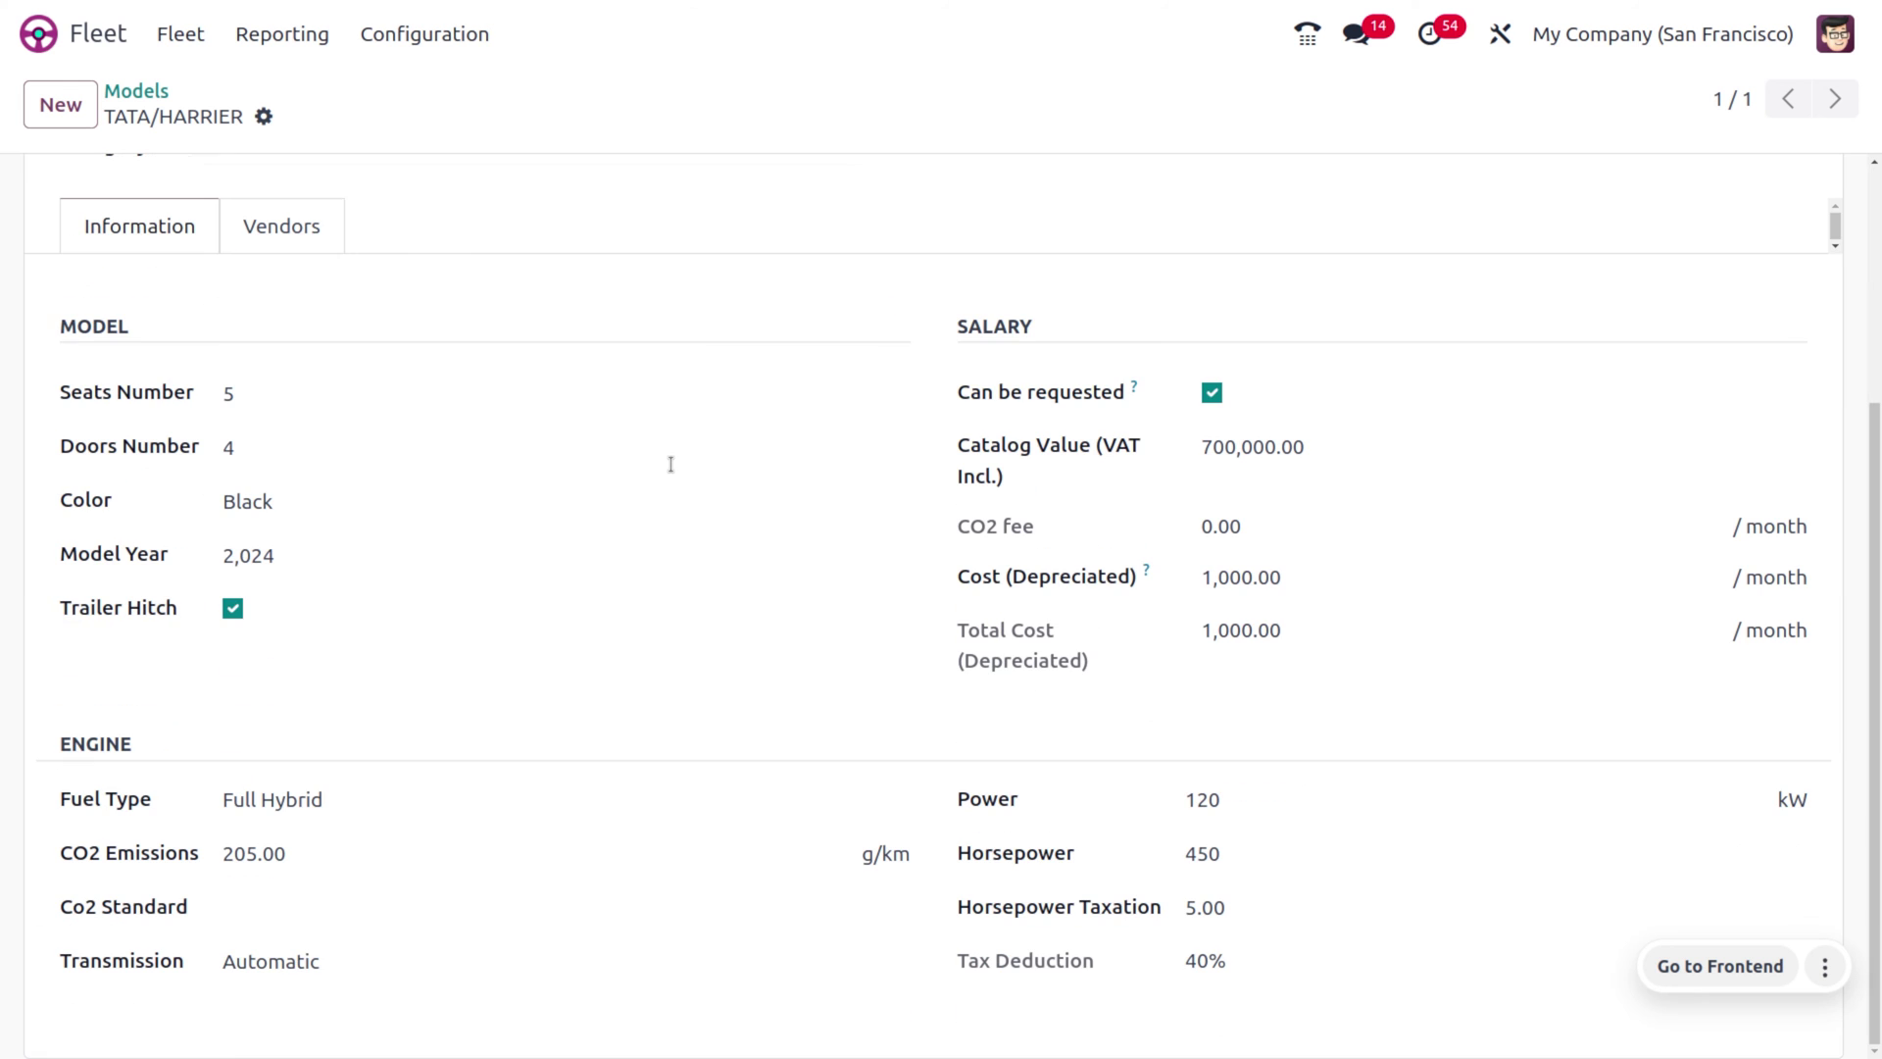
# Add a vehicle status named Scrap to the Fleet status list and save it.
pyautogui.click(451, 44)
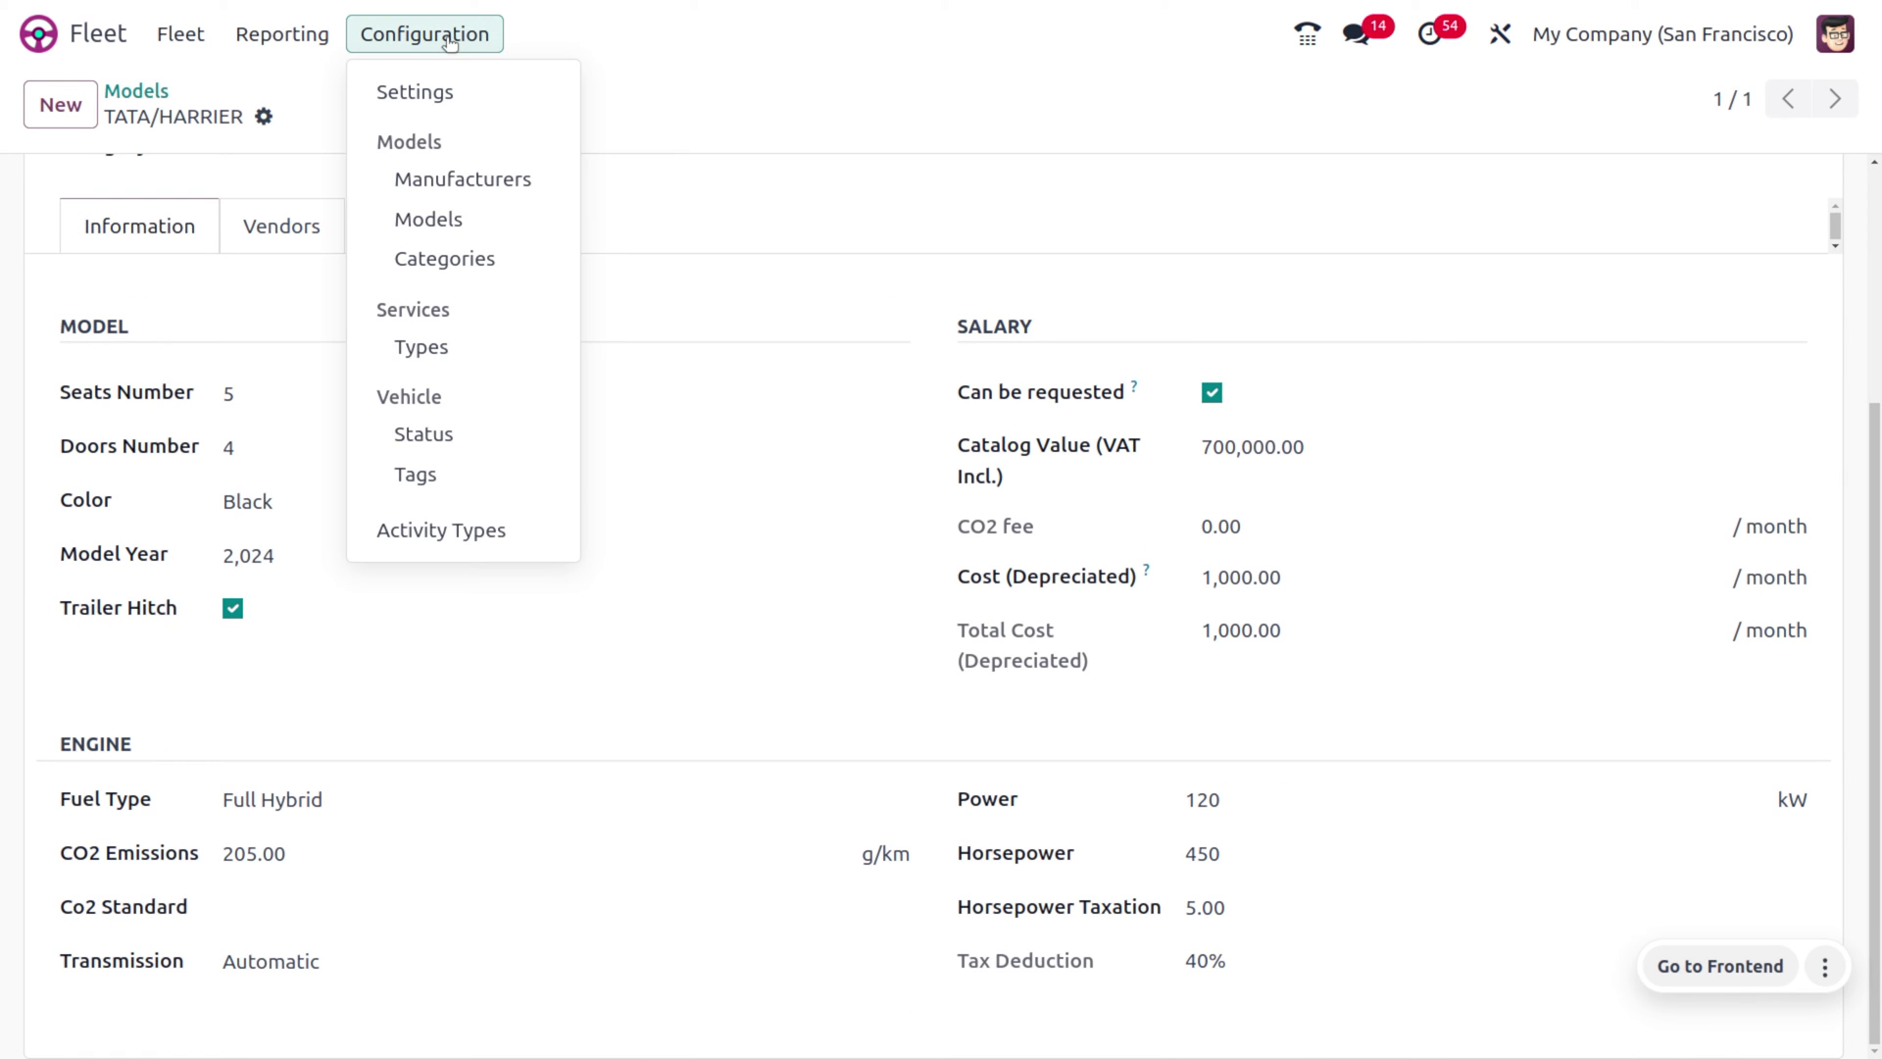
pyautogui.click(490, 454)
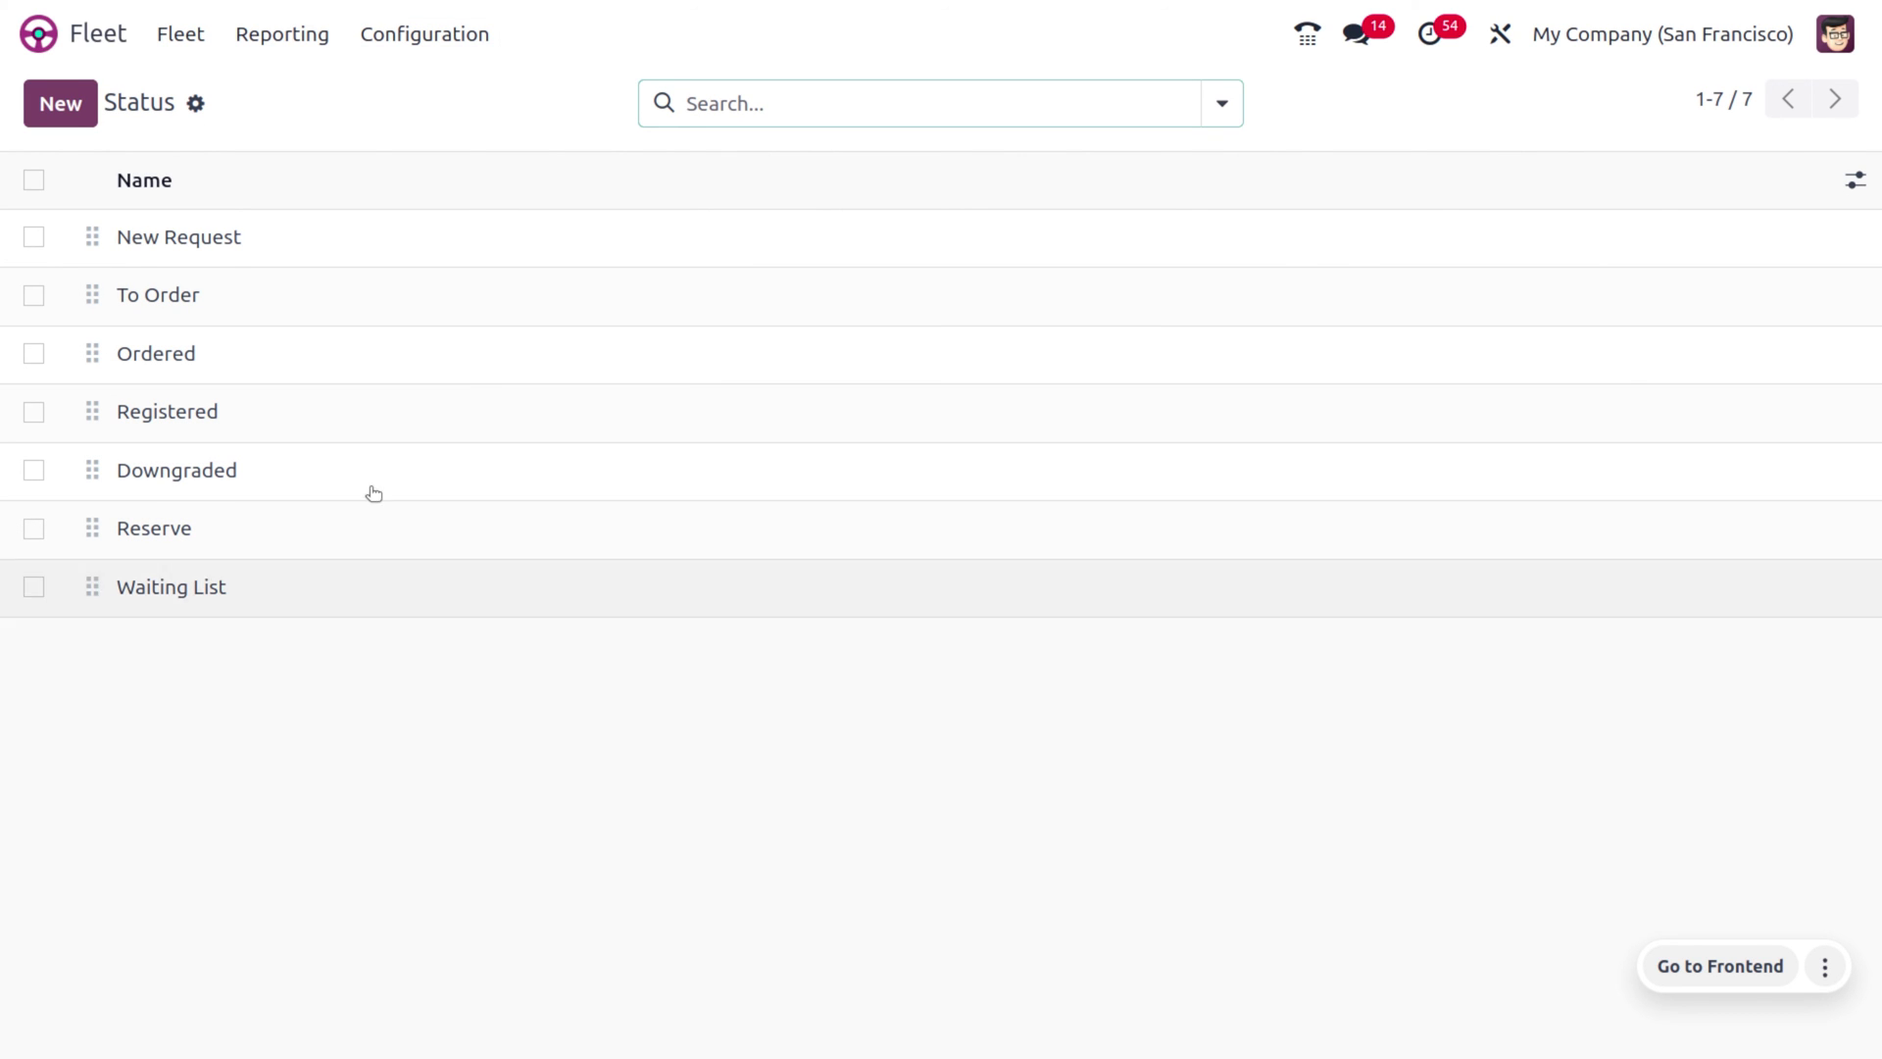
pyautogui.click(74, 106)
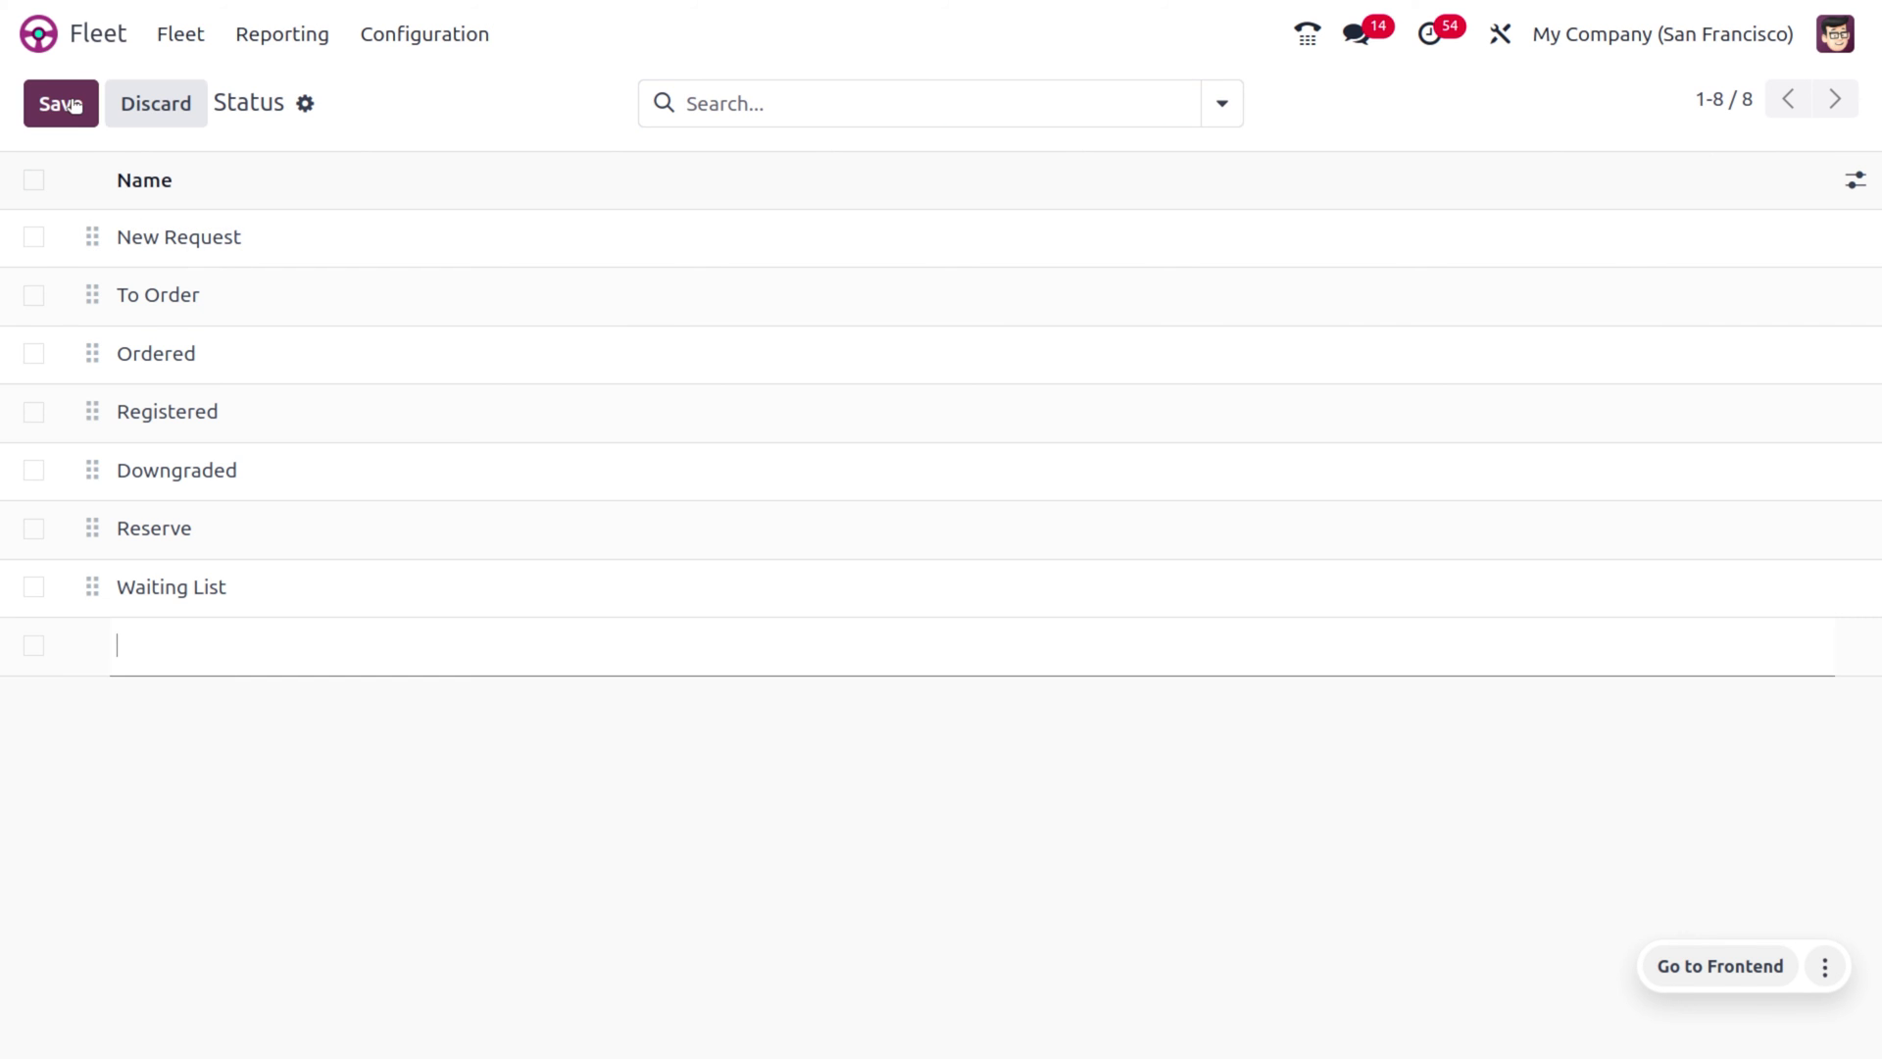
pyautogui.write('D')
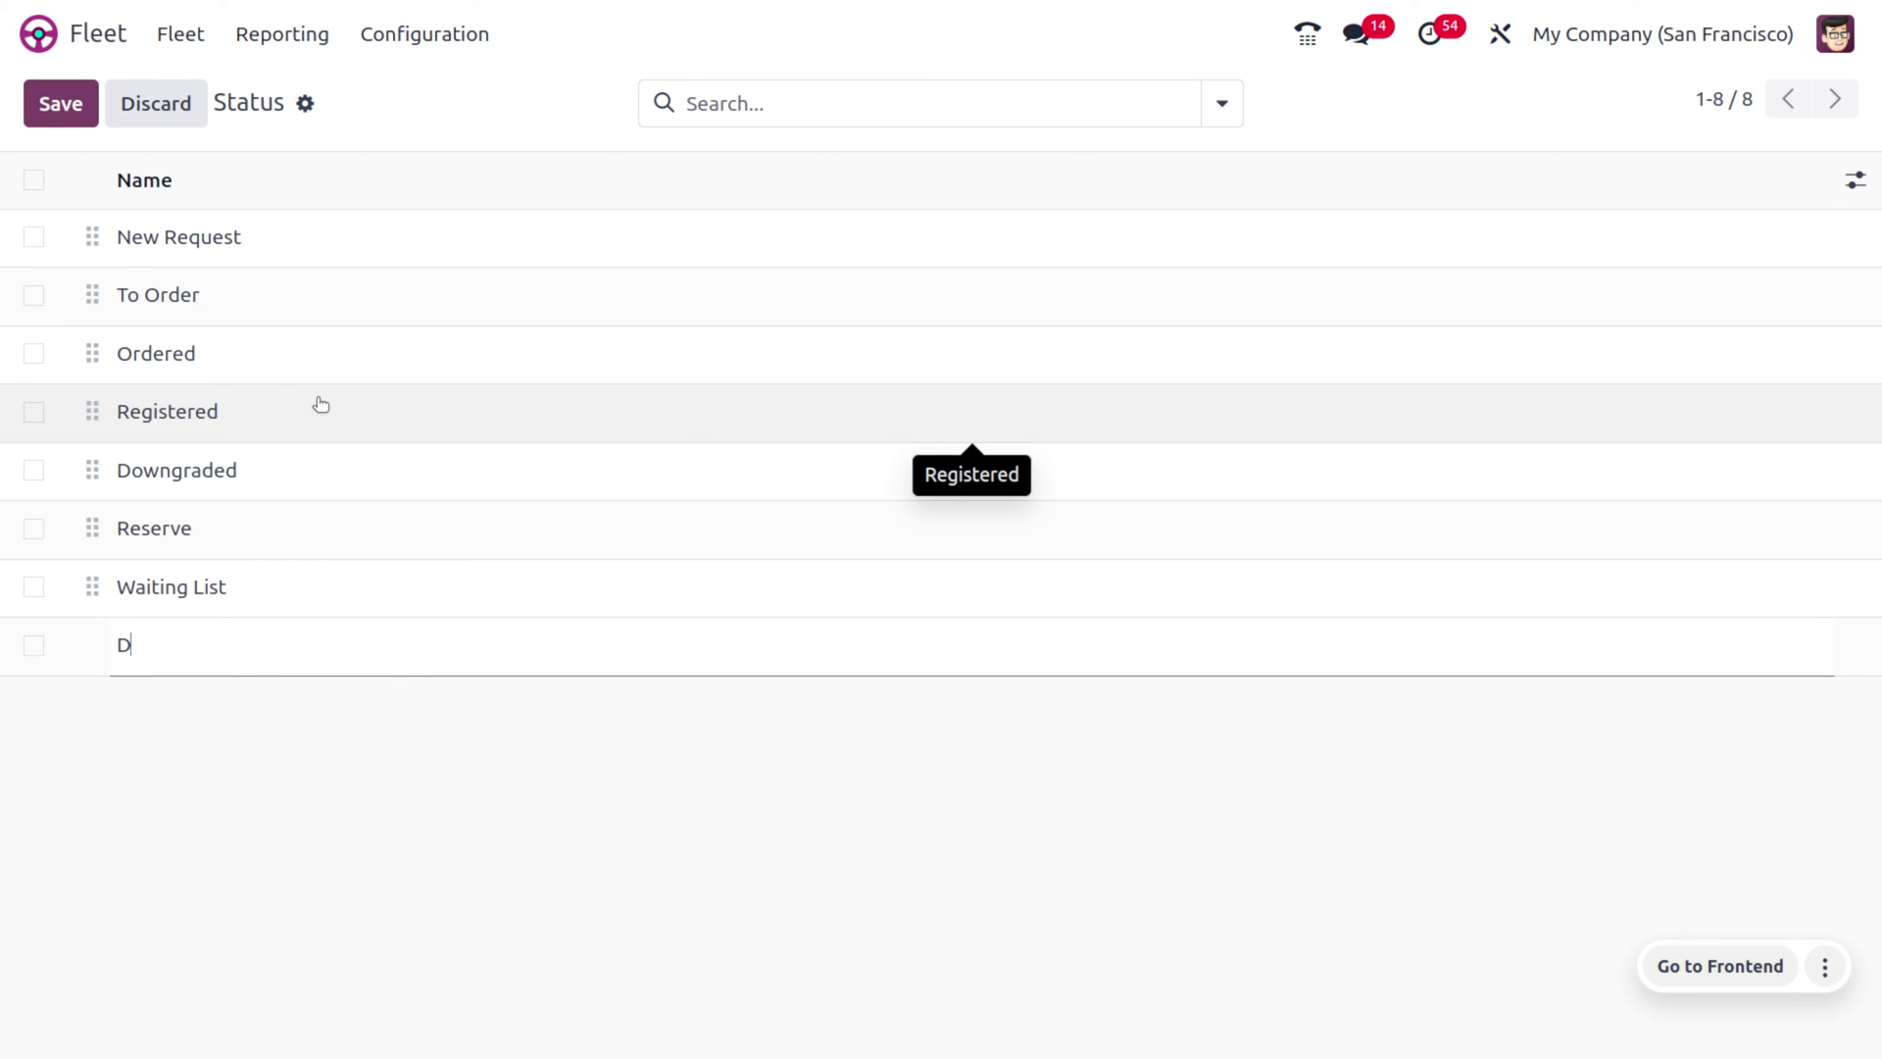
pyautogui.press('BackSpace')
pyautogui.write('Scrap')
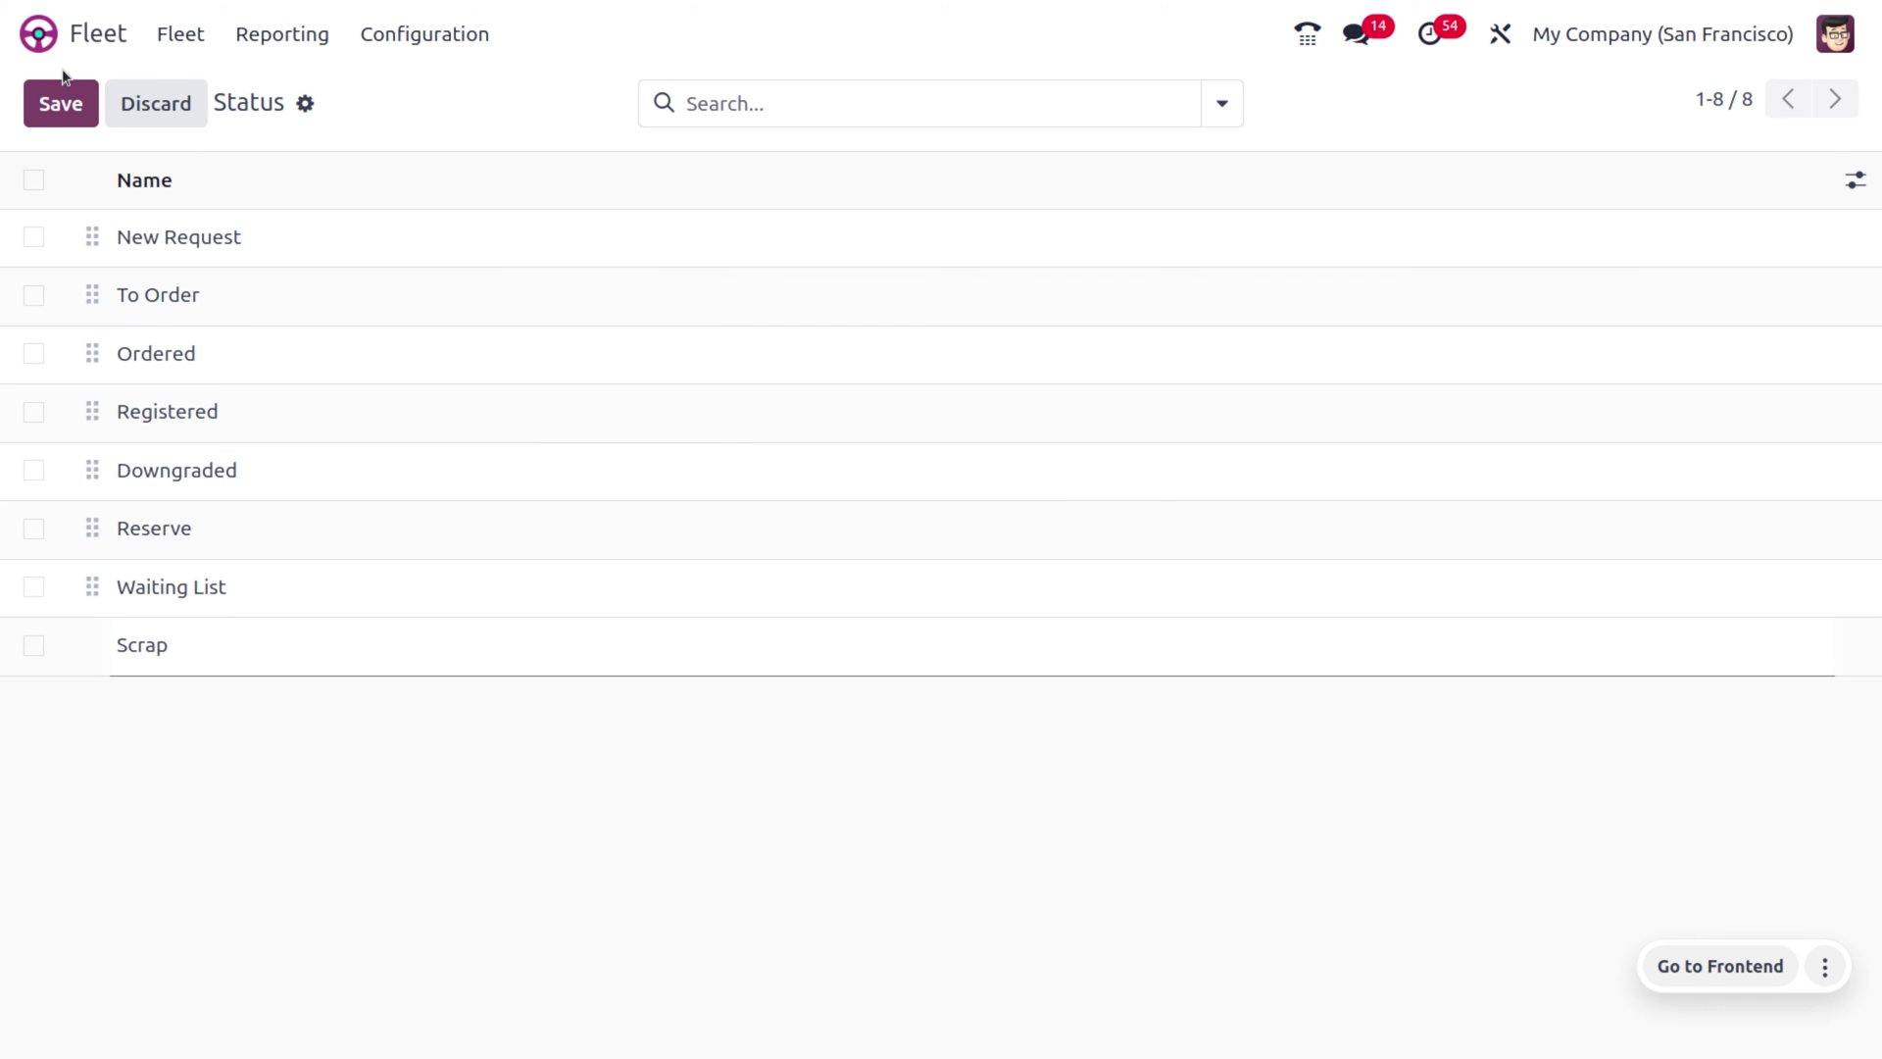
pyautogui.click(60, 103)
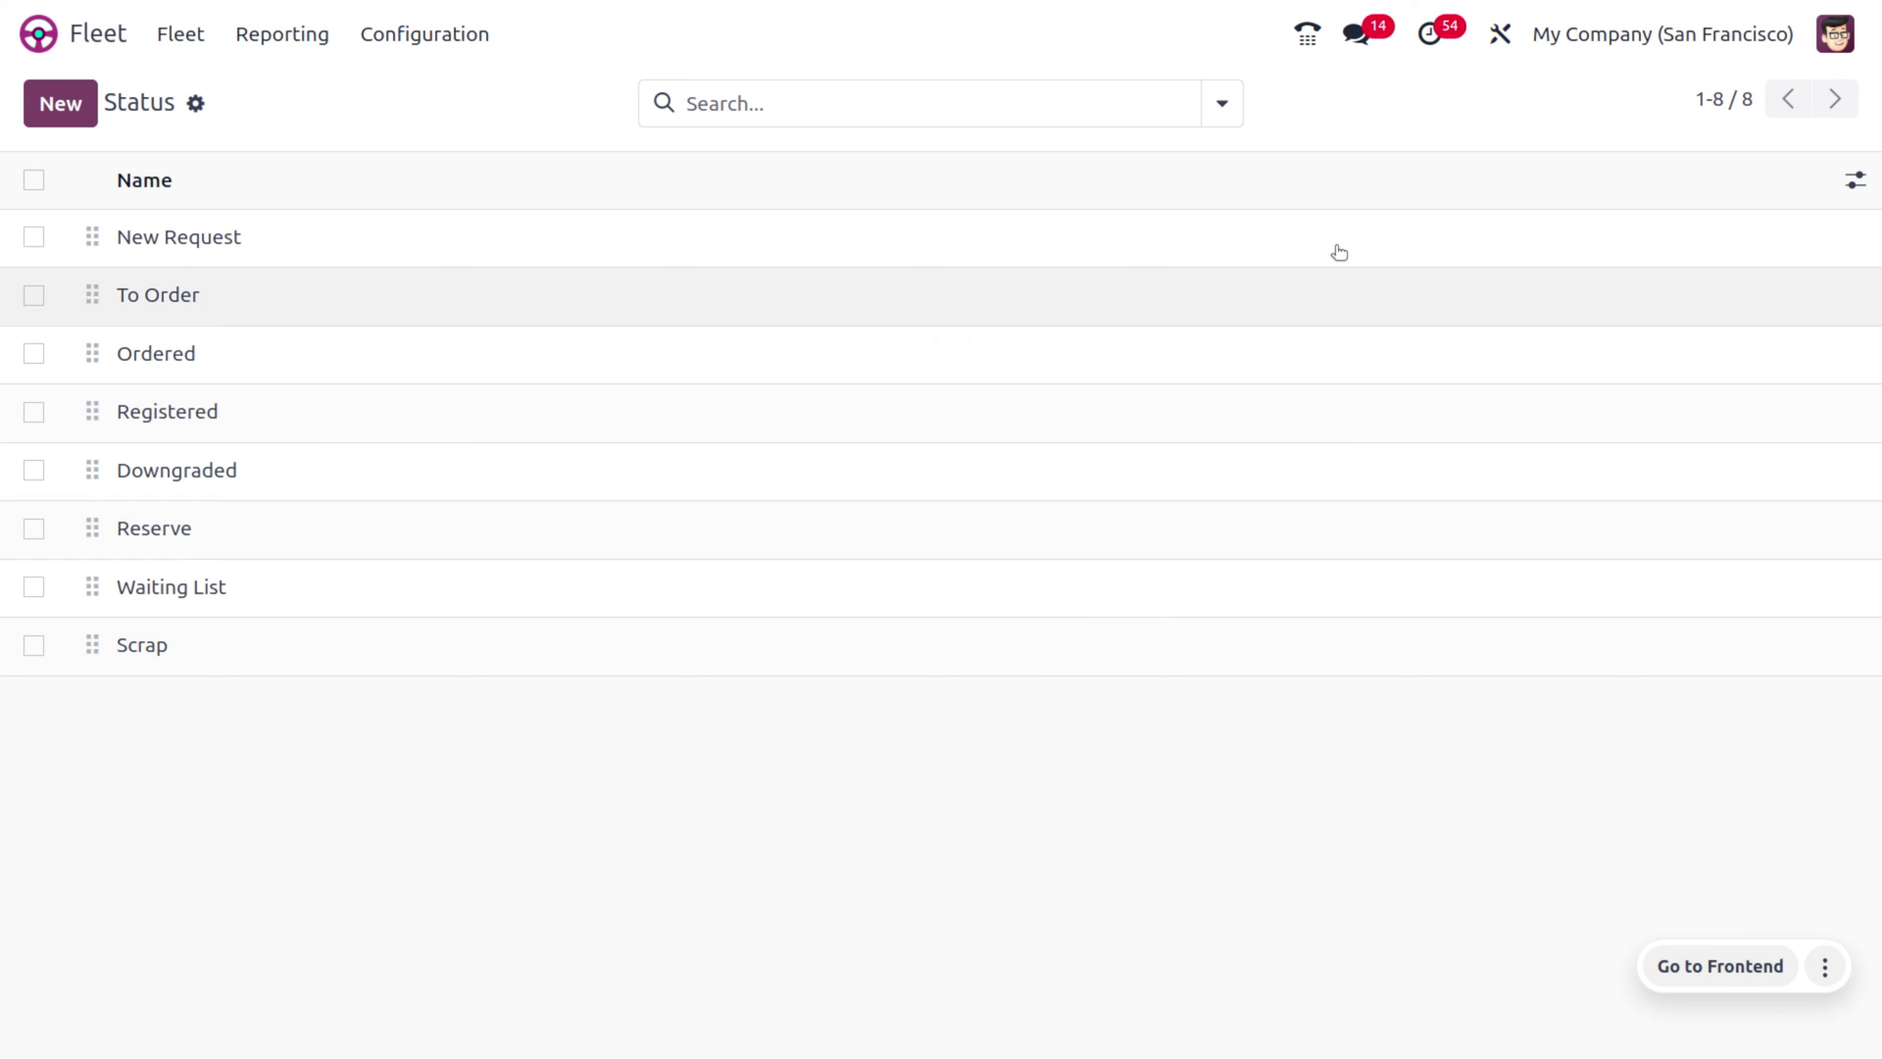
# Open the Fleet vehicles overview and move the Scrap stage between Reserve and Waiting List.
pyautogui.click(159, 40)
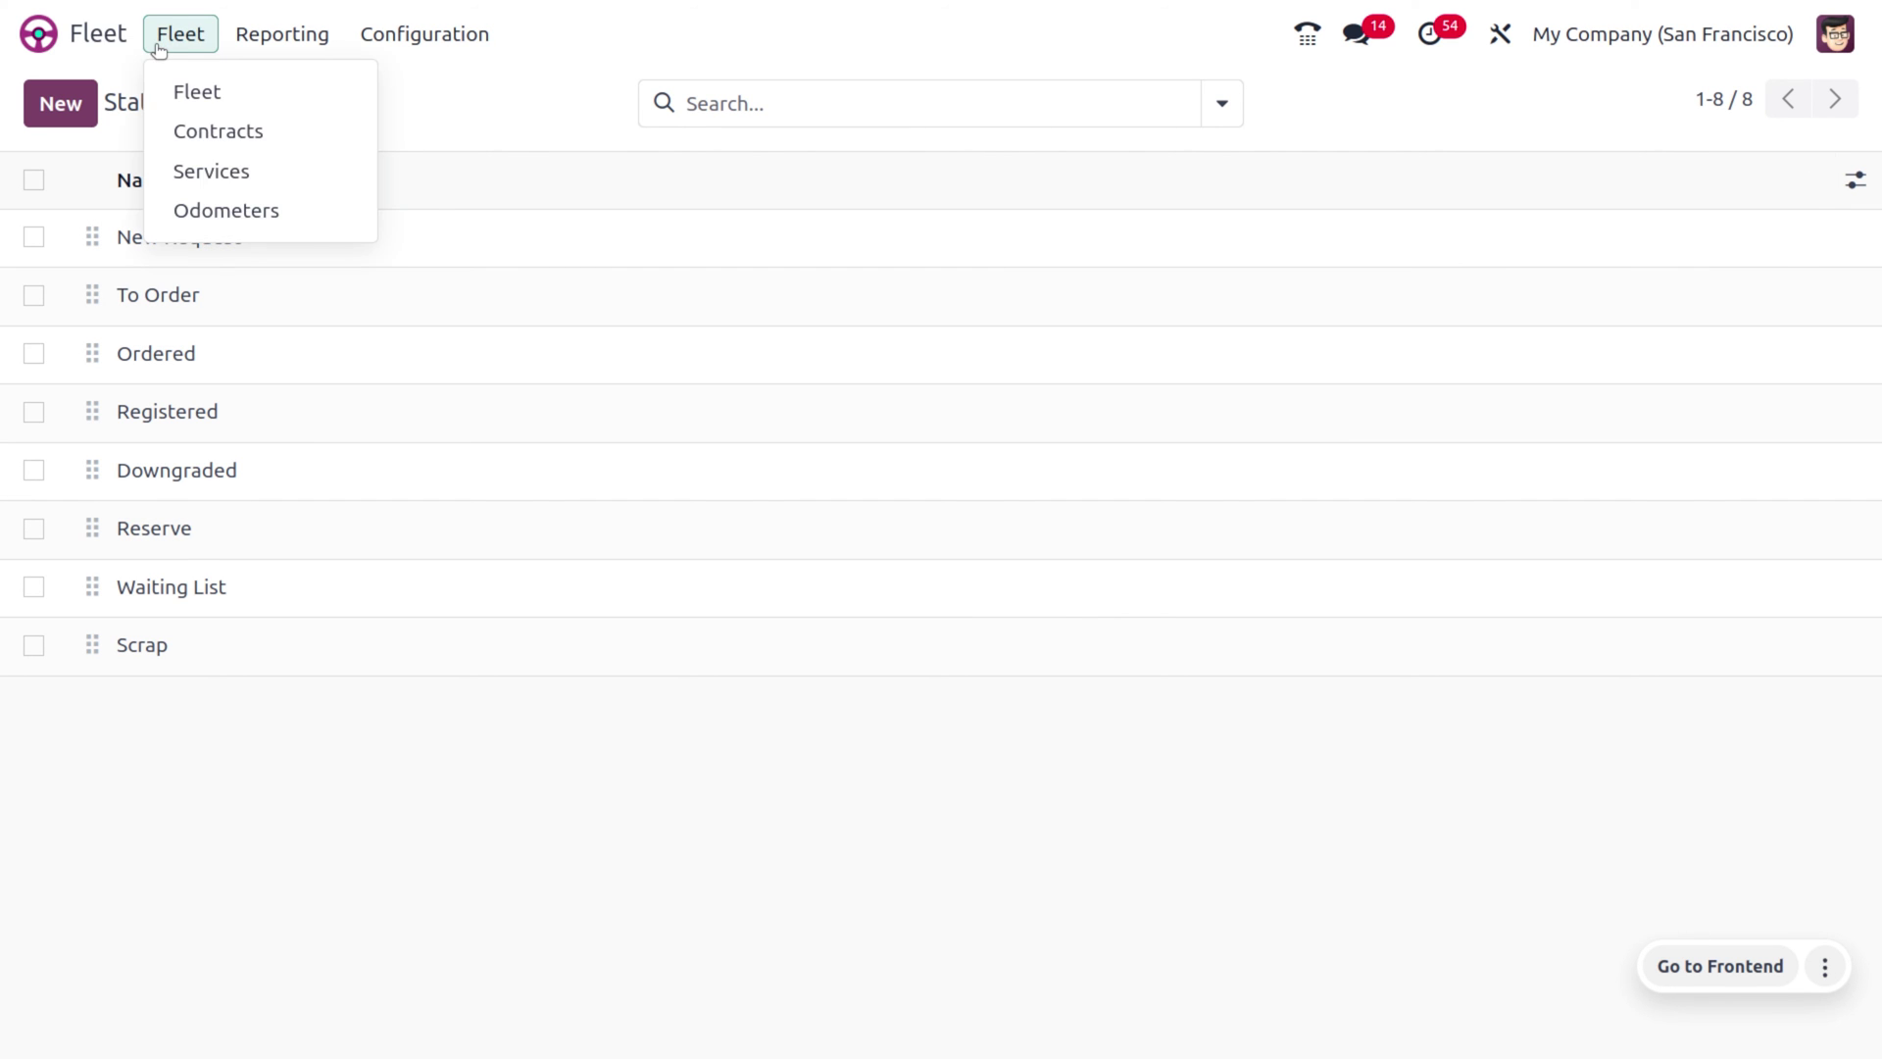
pyautogui.click(190, 91)
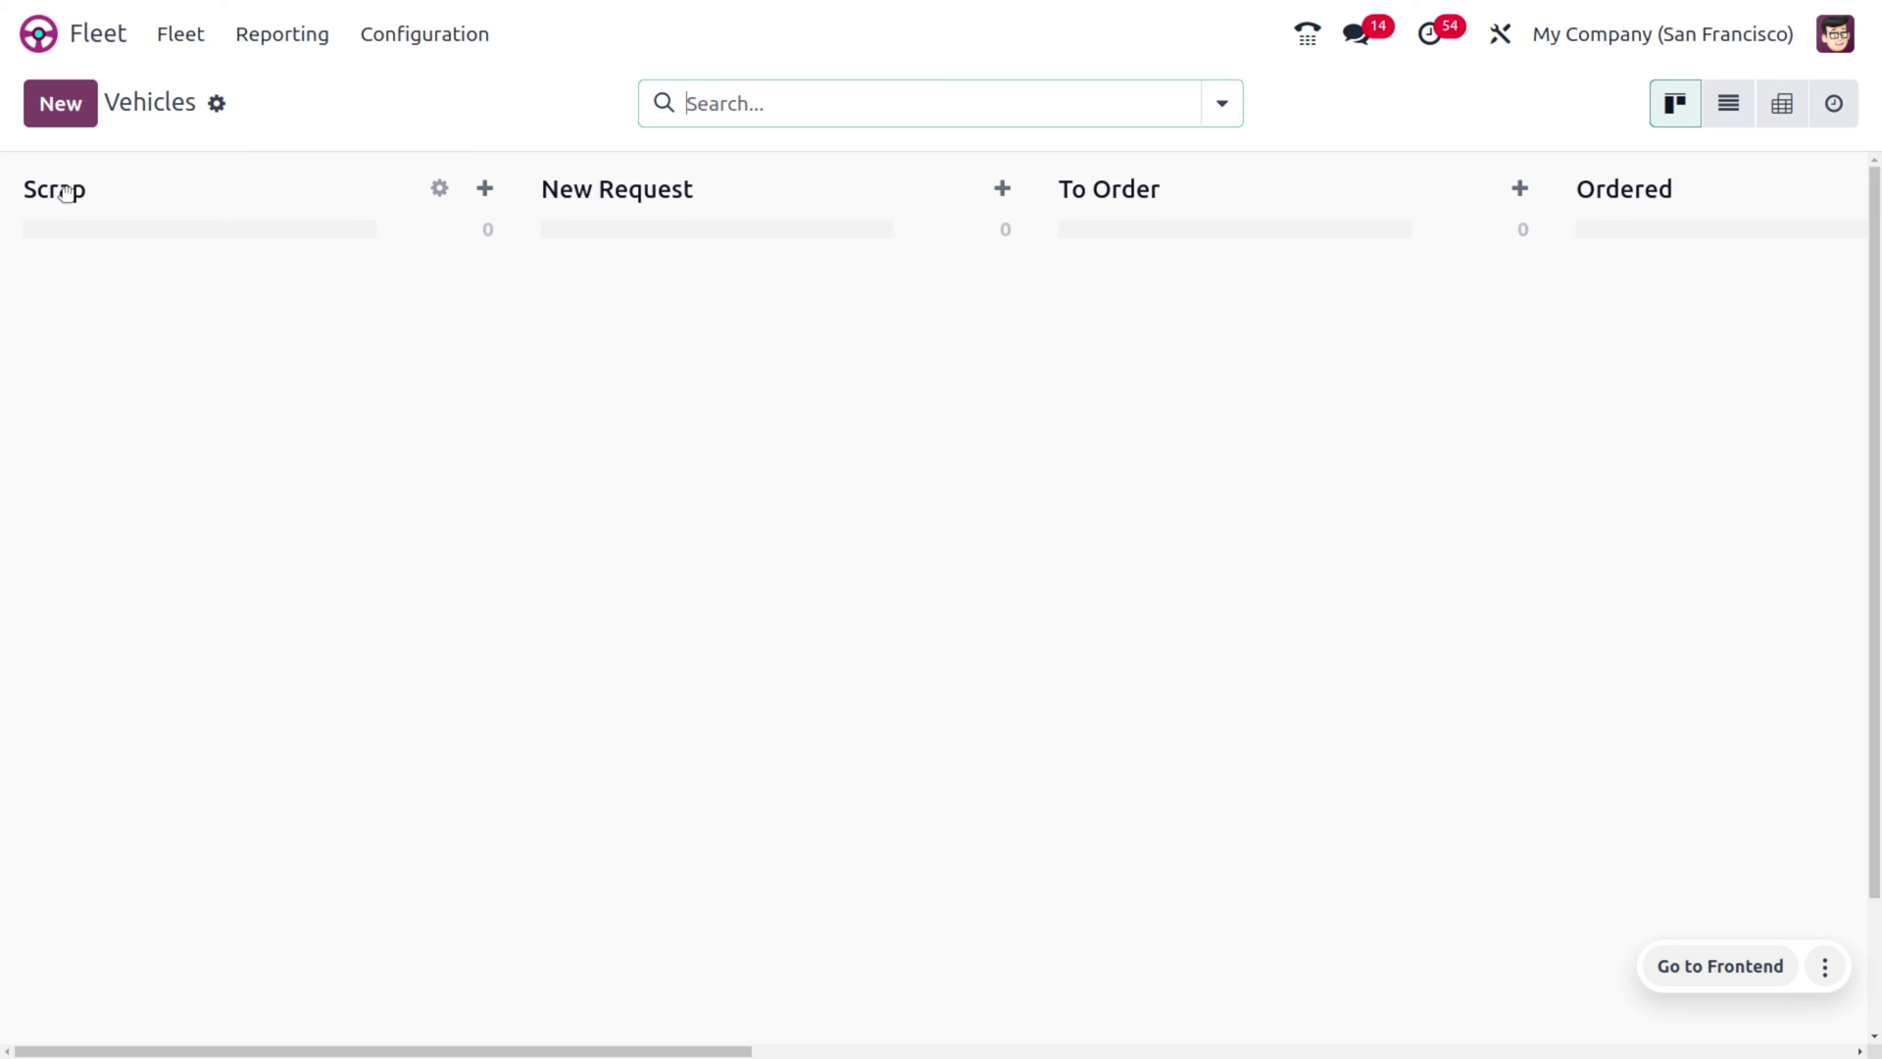
pyautogui.moveTo(59, 189); pyautogui.dragTo(1096, 215)
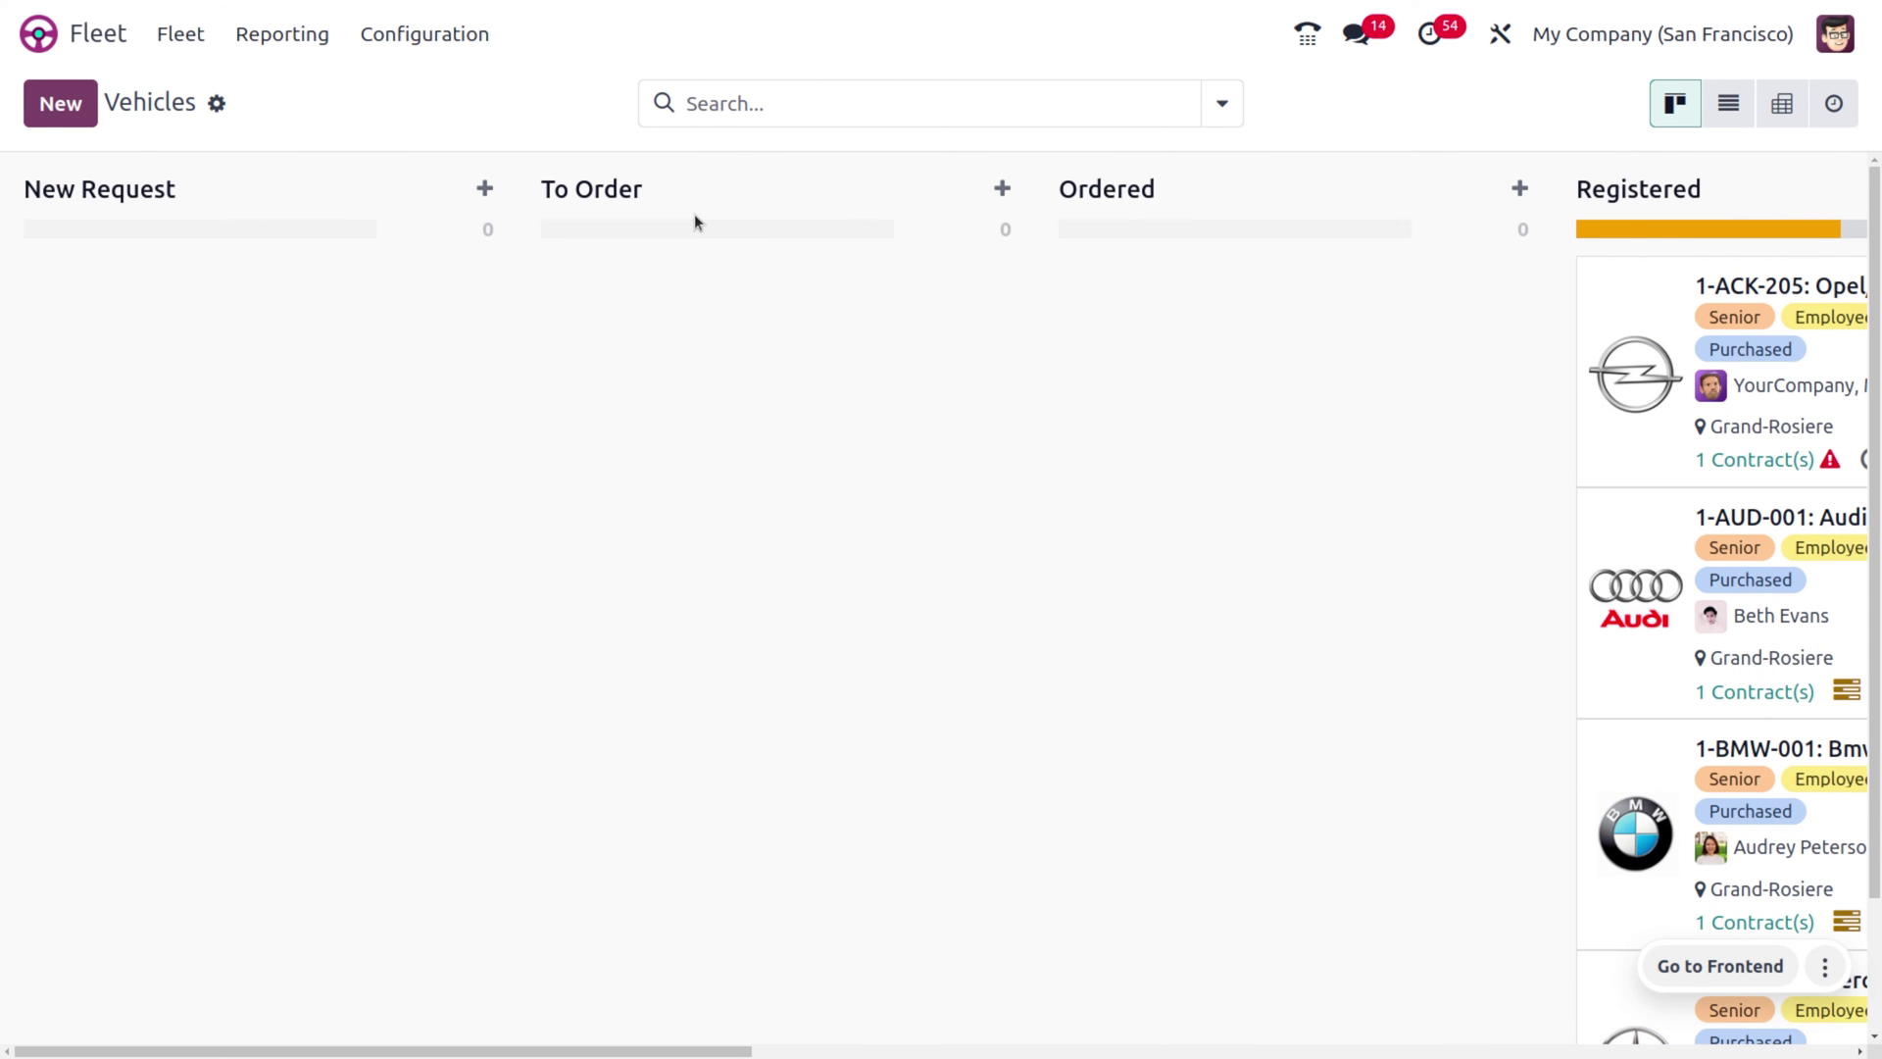
# Examine the vehicle stages from New Request onward and the vehicles placed in each of them.
pyautogui.hscroll(15, 937, 469)
pyautogui.hscroll(-5, 937, 468)
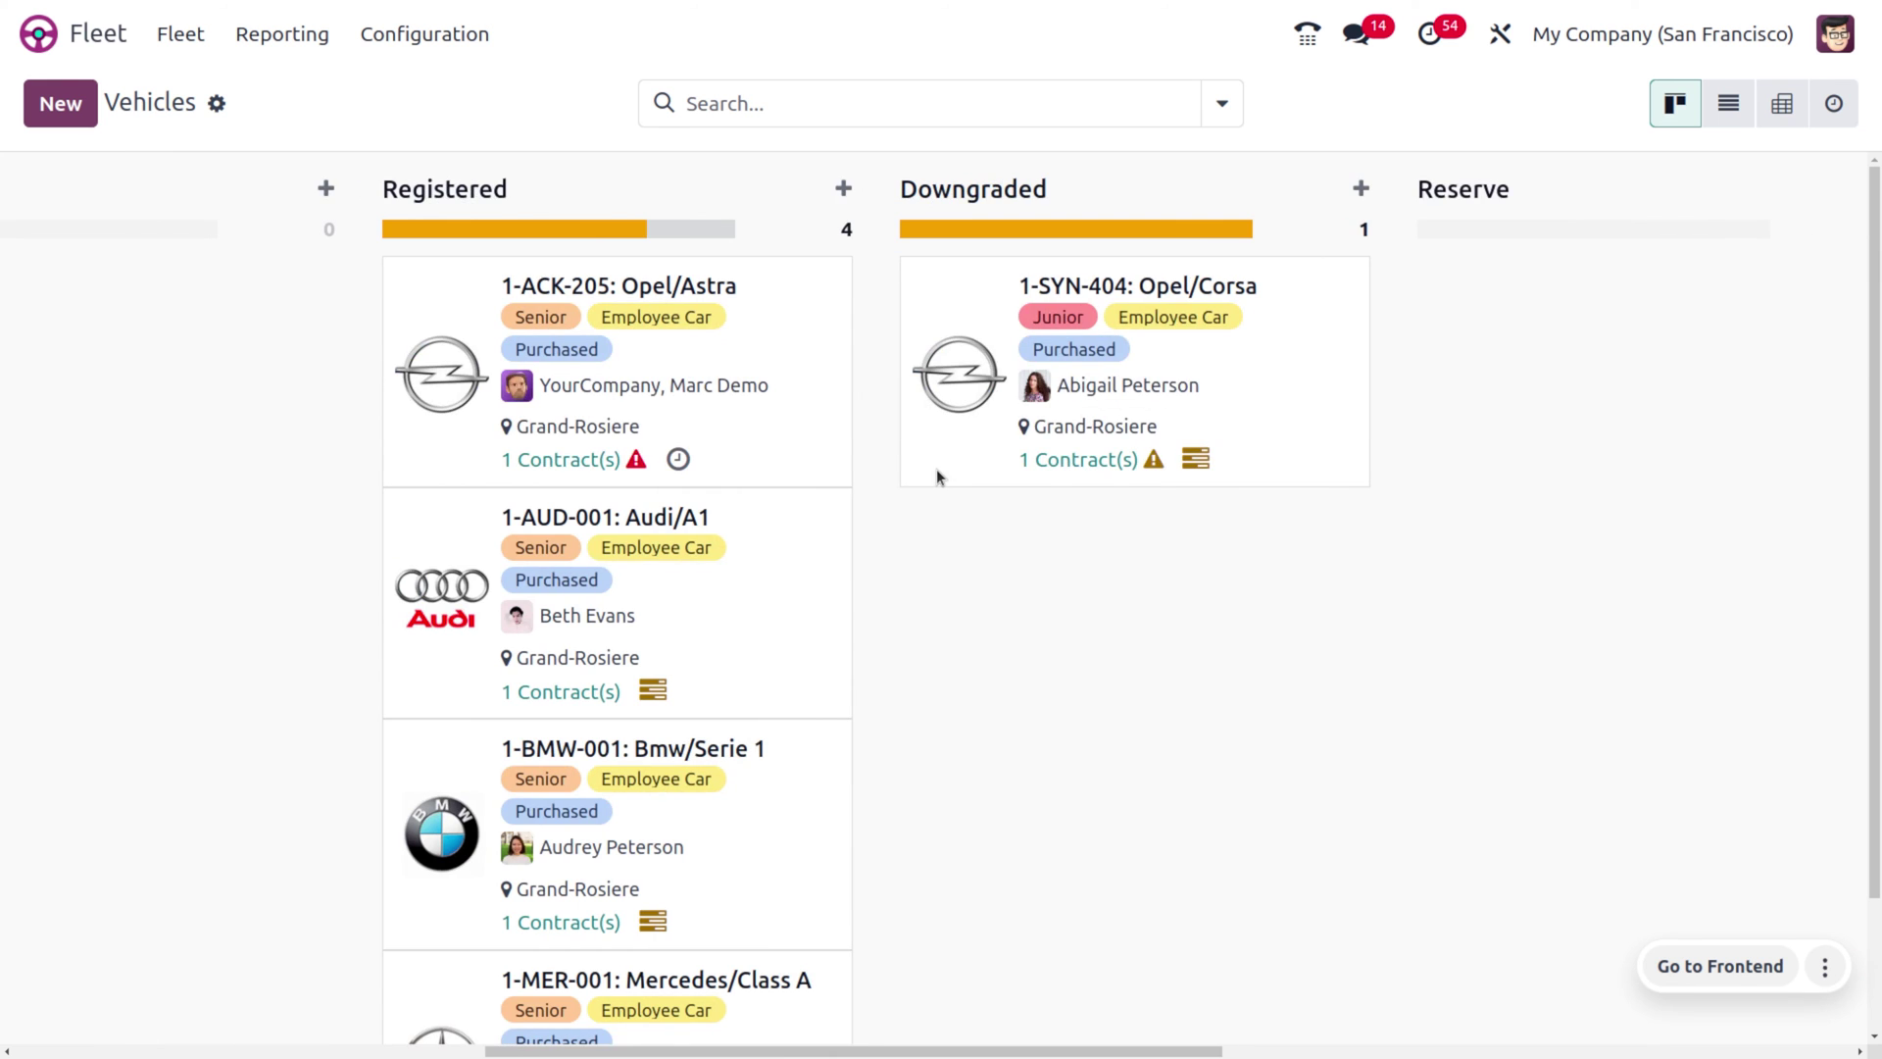
pyautogui.hscroll(-10, 938, 468)
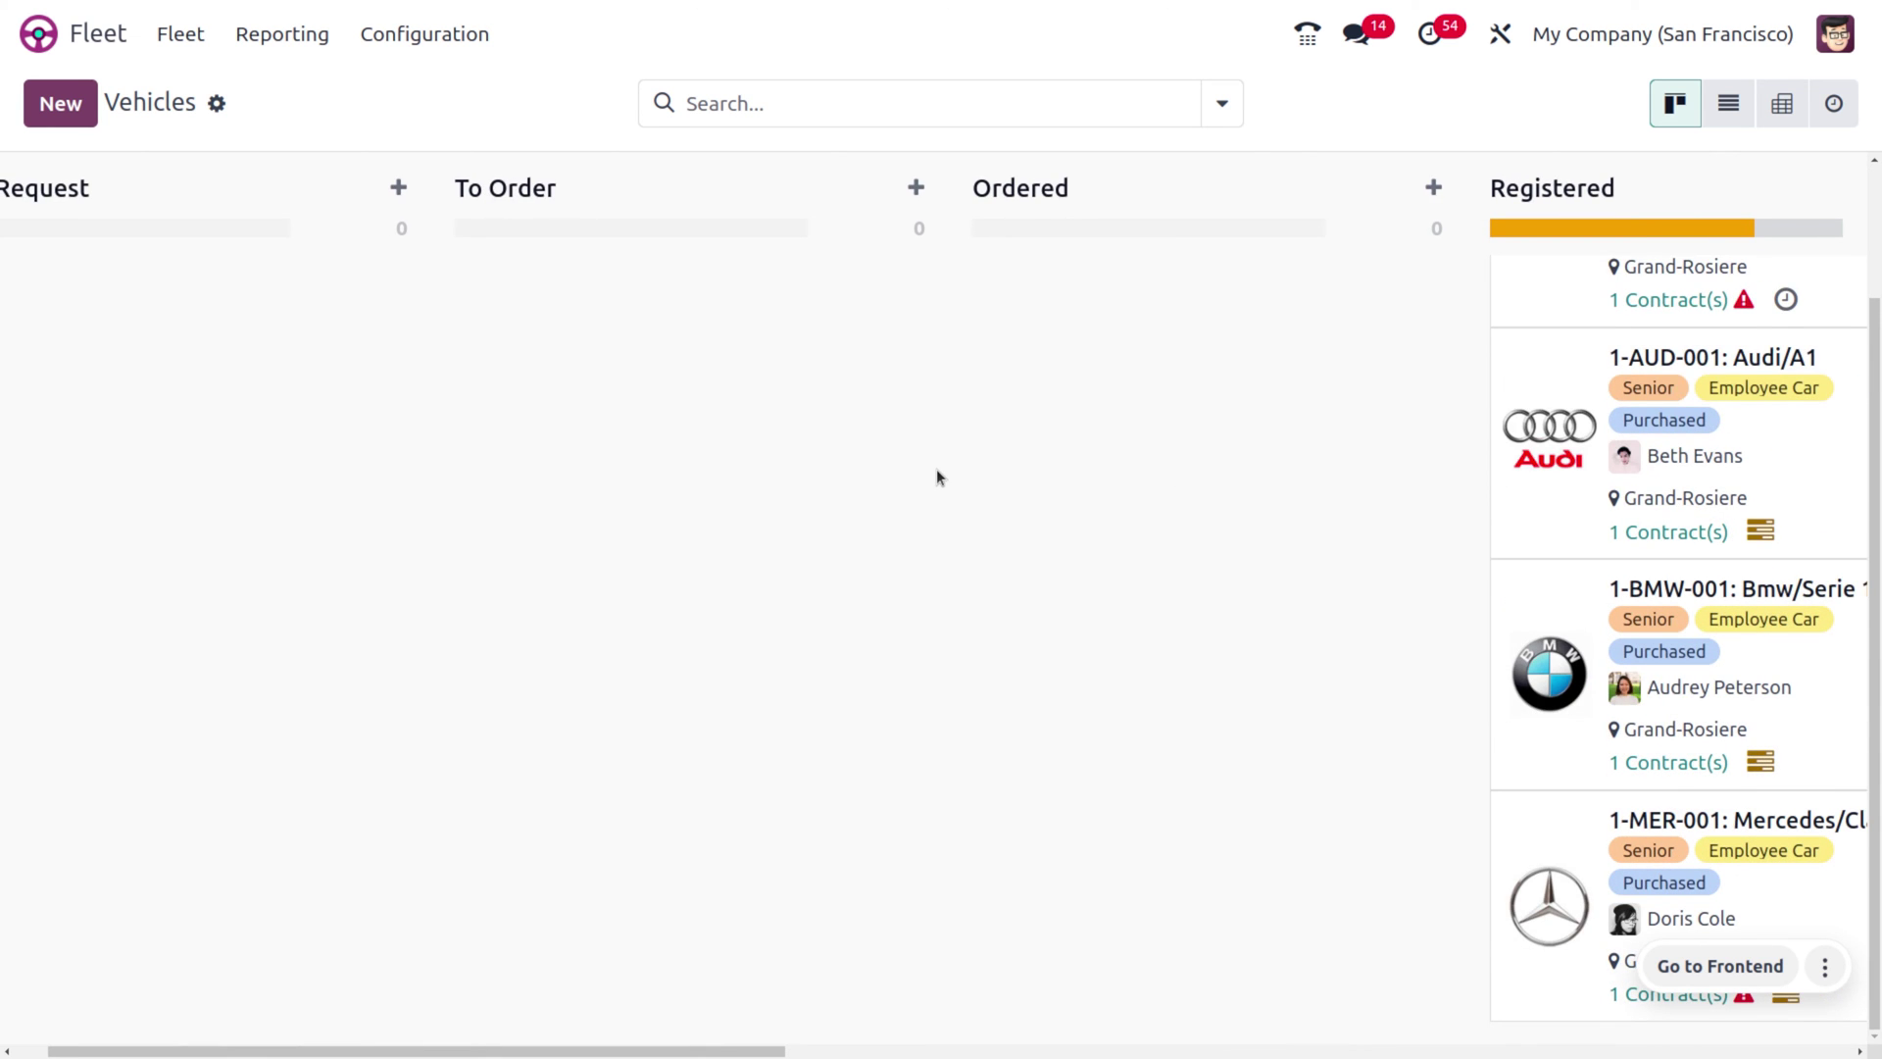
pyautogui.hscroll(7, 937, 477)
pyautogui.hscroll(-8, 937, 477)
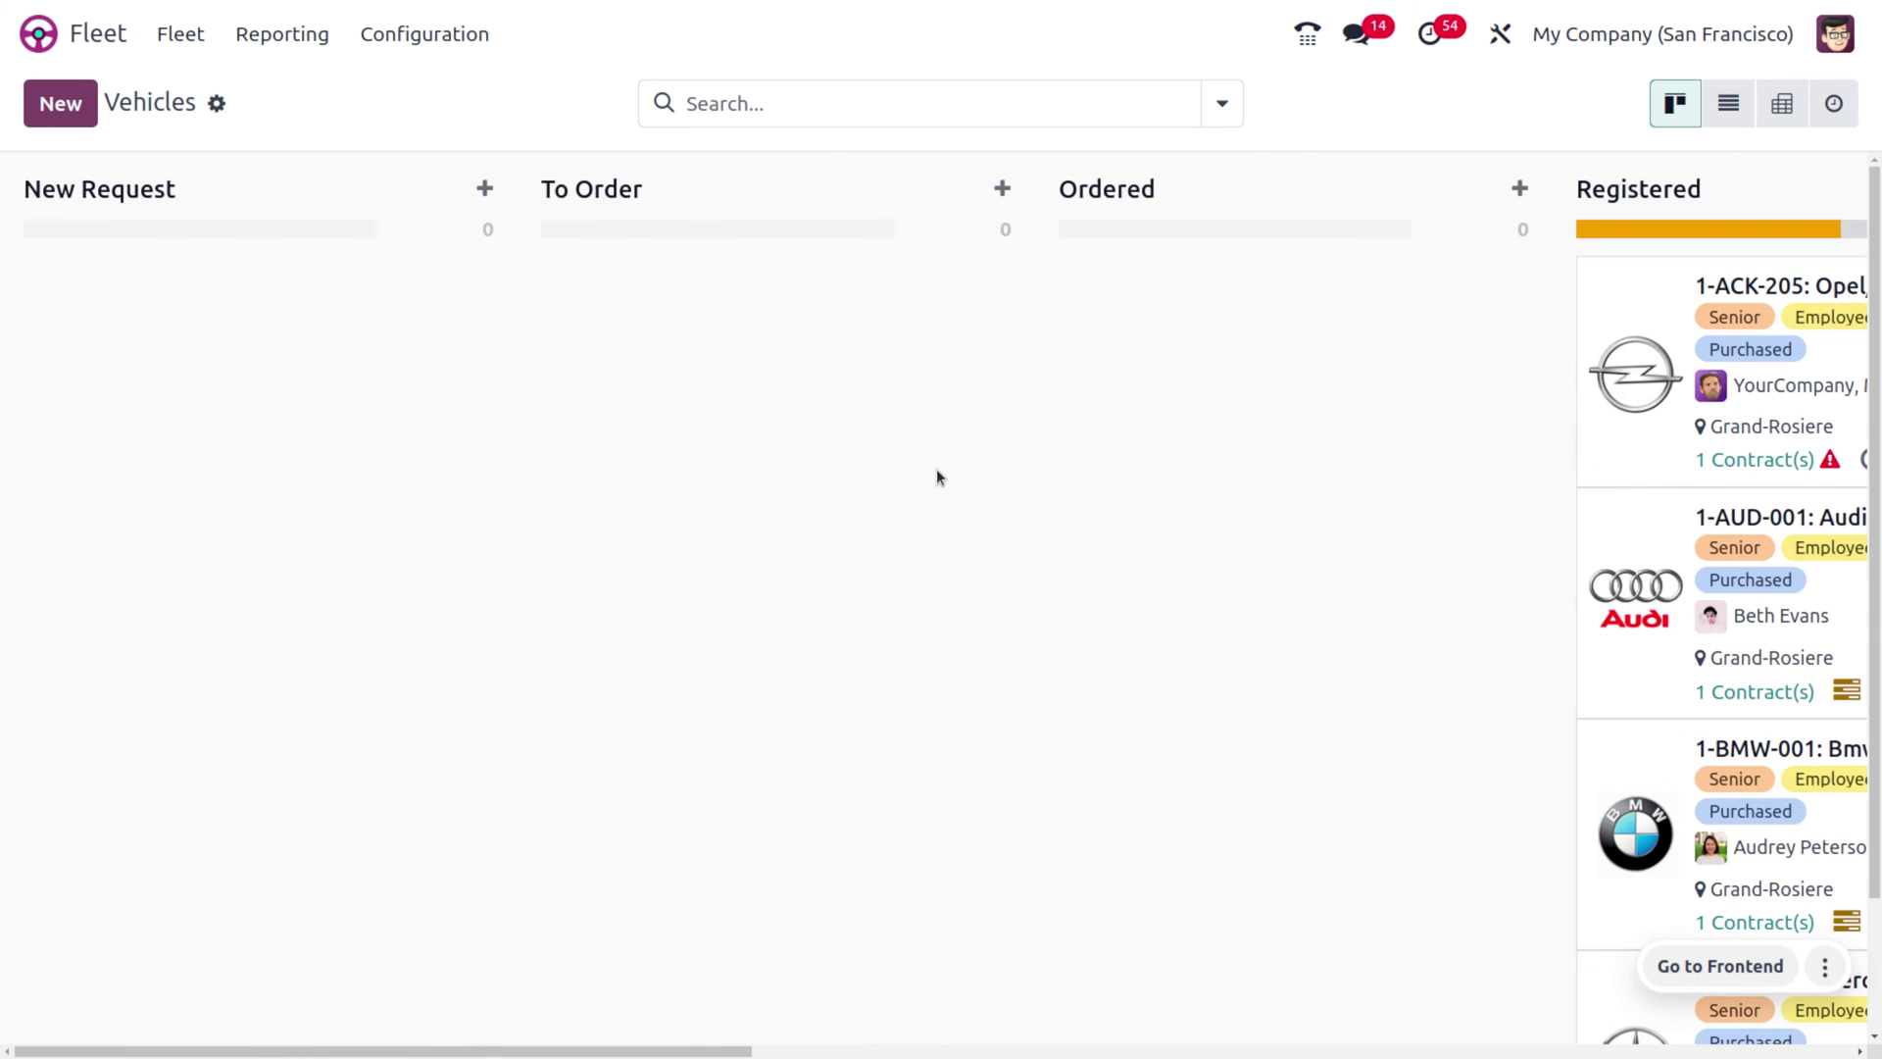
pyautogui.hscroll(8, 937, 478)
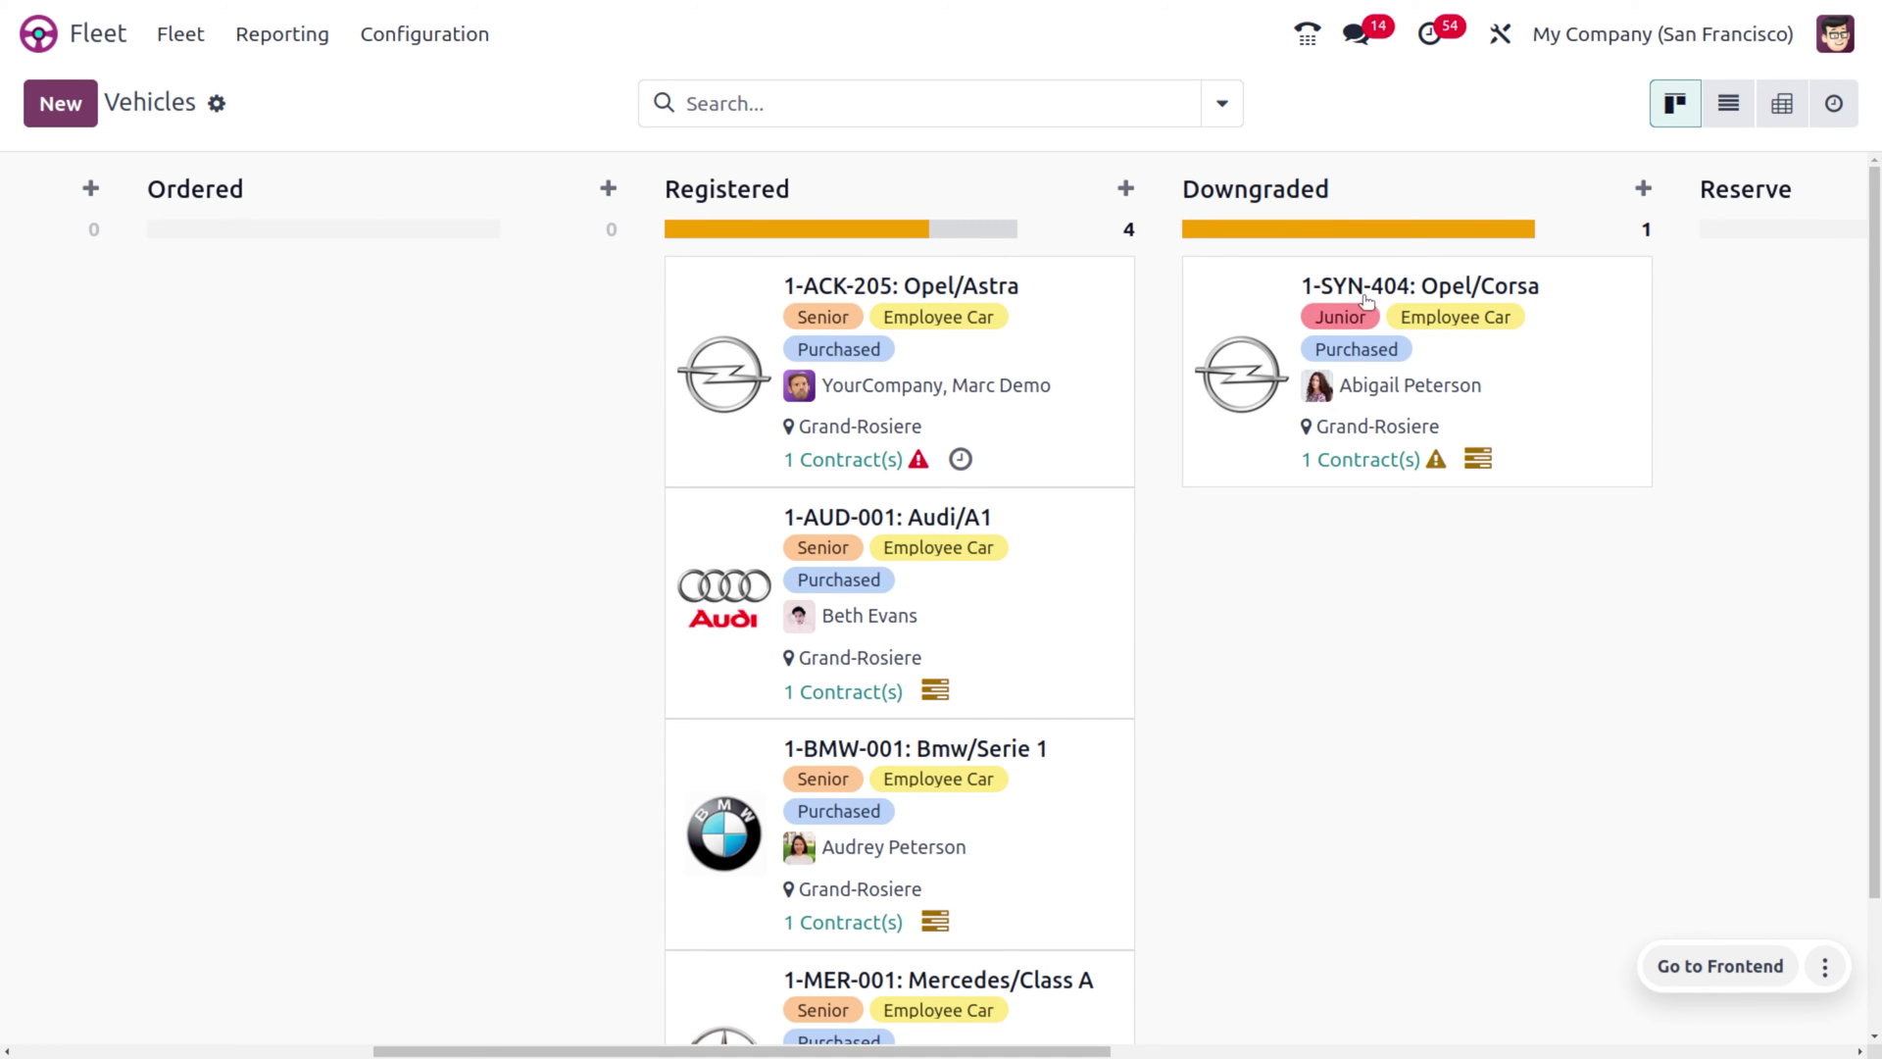
pyautogui.hscroll(5, 1450, 337)
pyautogui.hscroll(-10, 1450, 338)
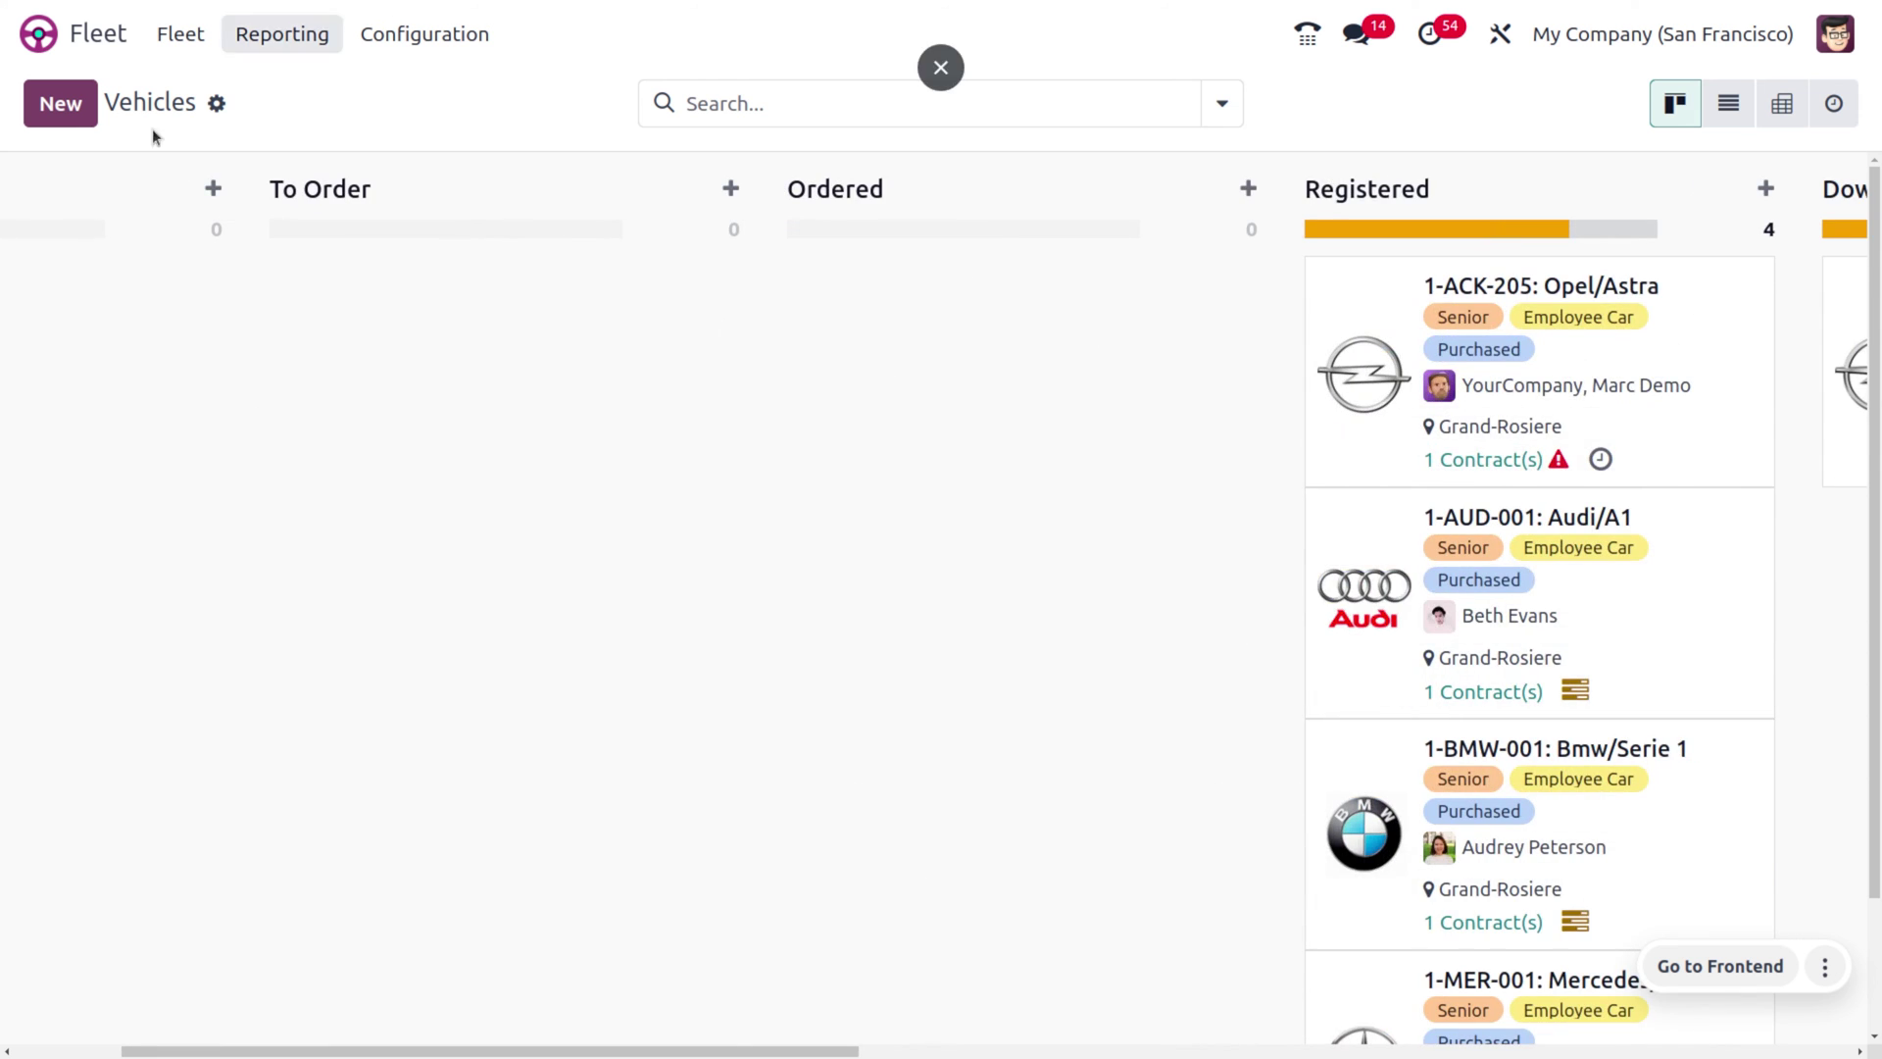
pyautogui.hscroll(-3, 113, 312)
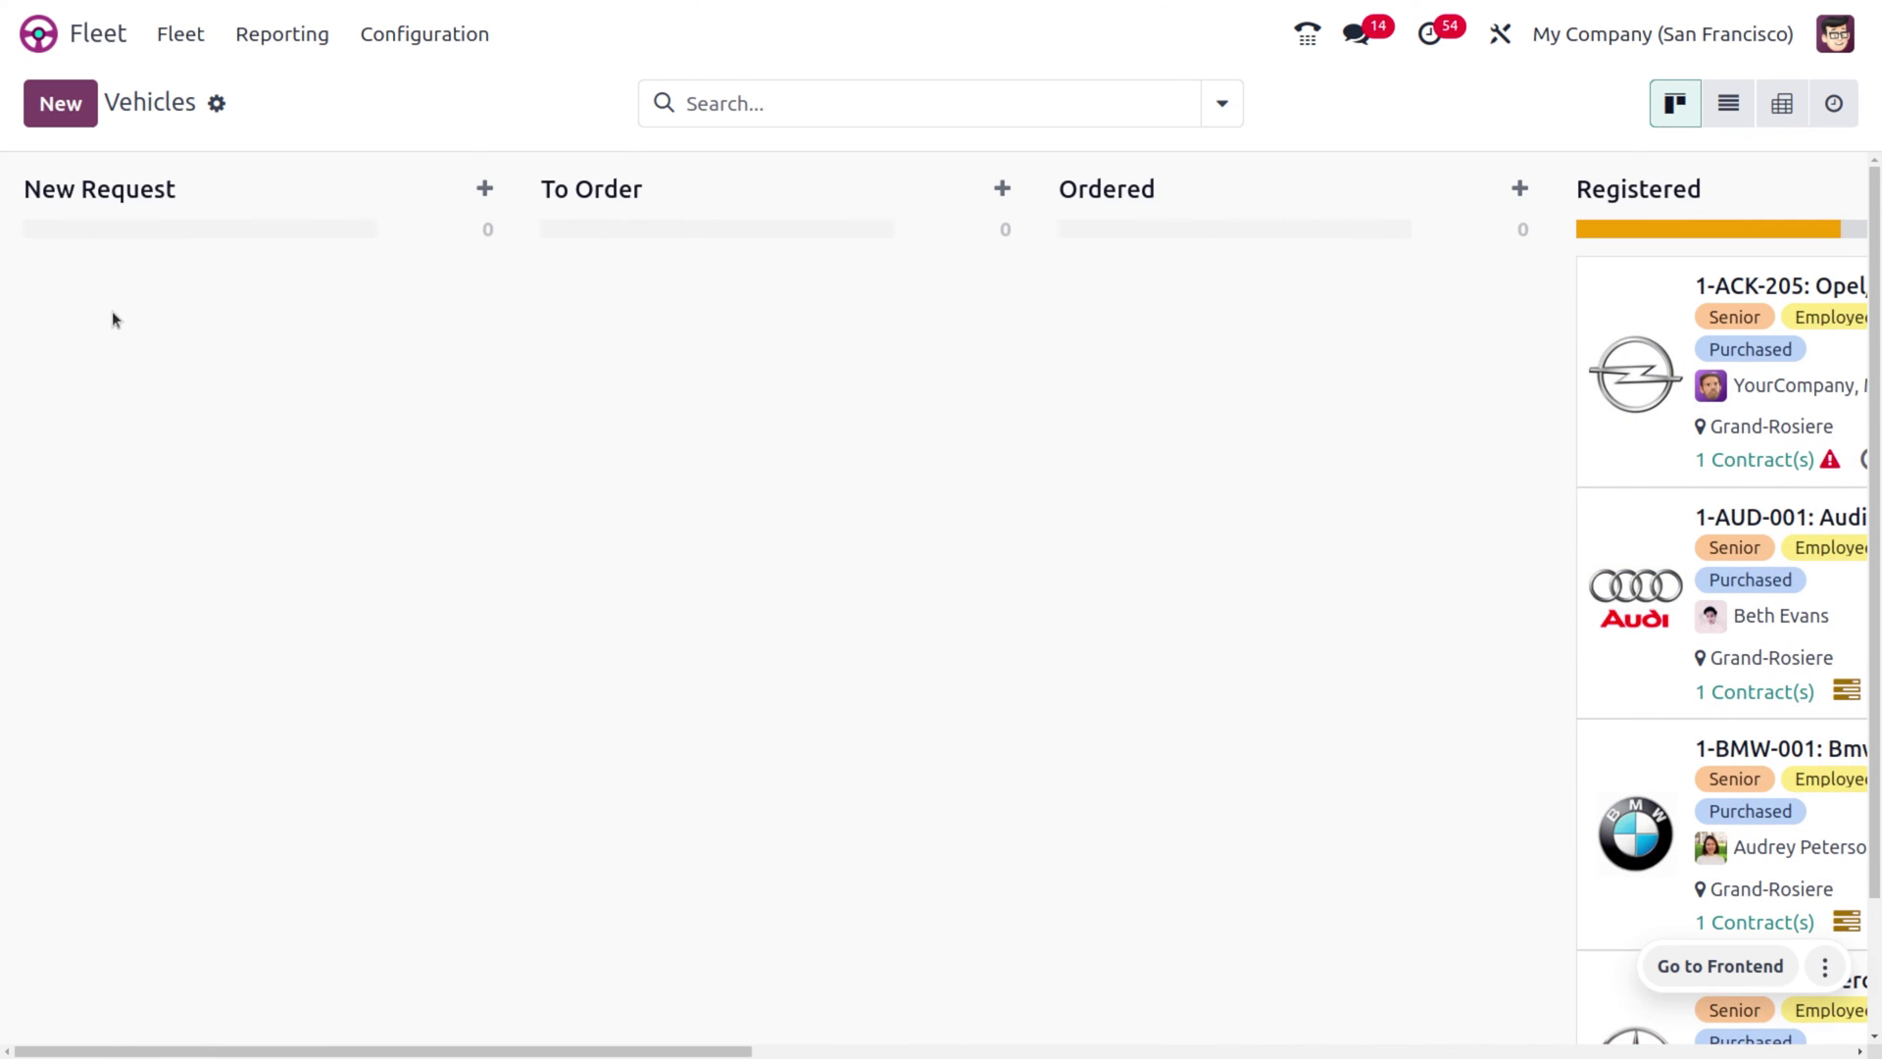
# Start a new vehicle record and choose TATA/HARRIER as its model.
pyautogui.click(42, 108)
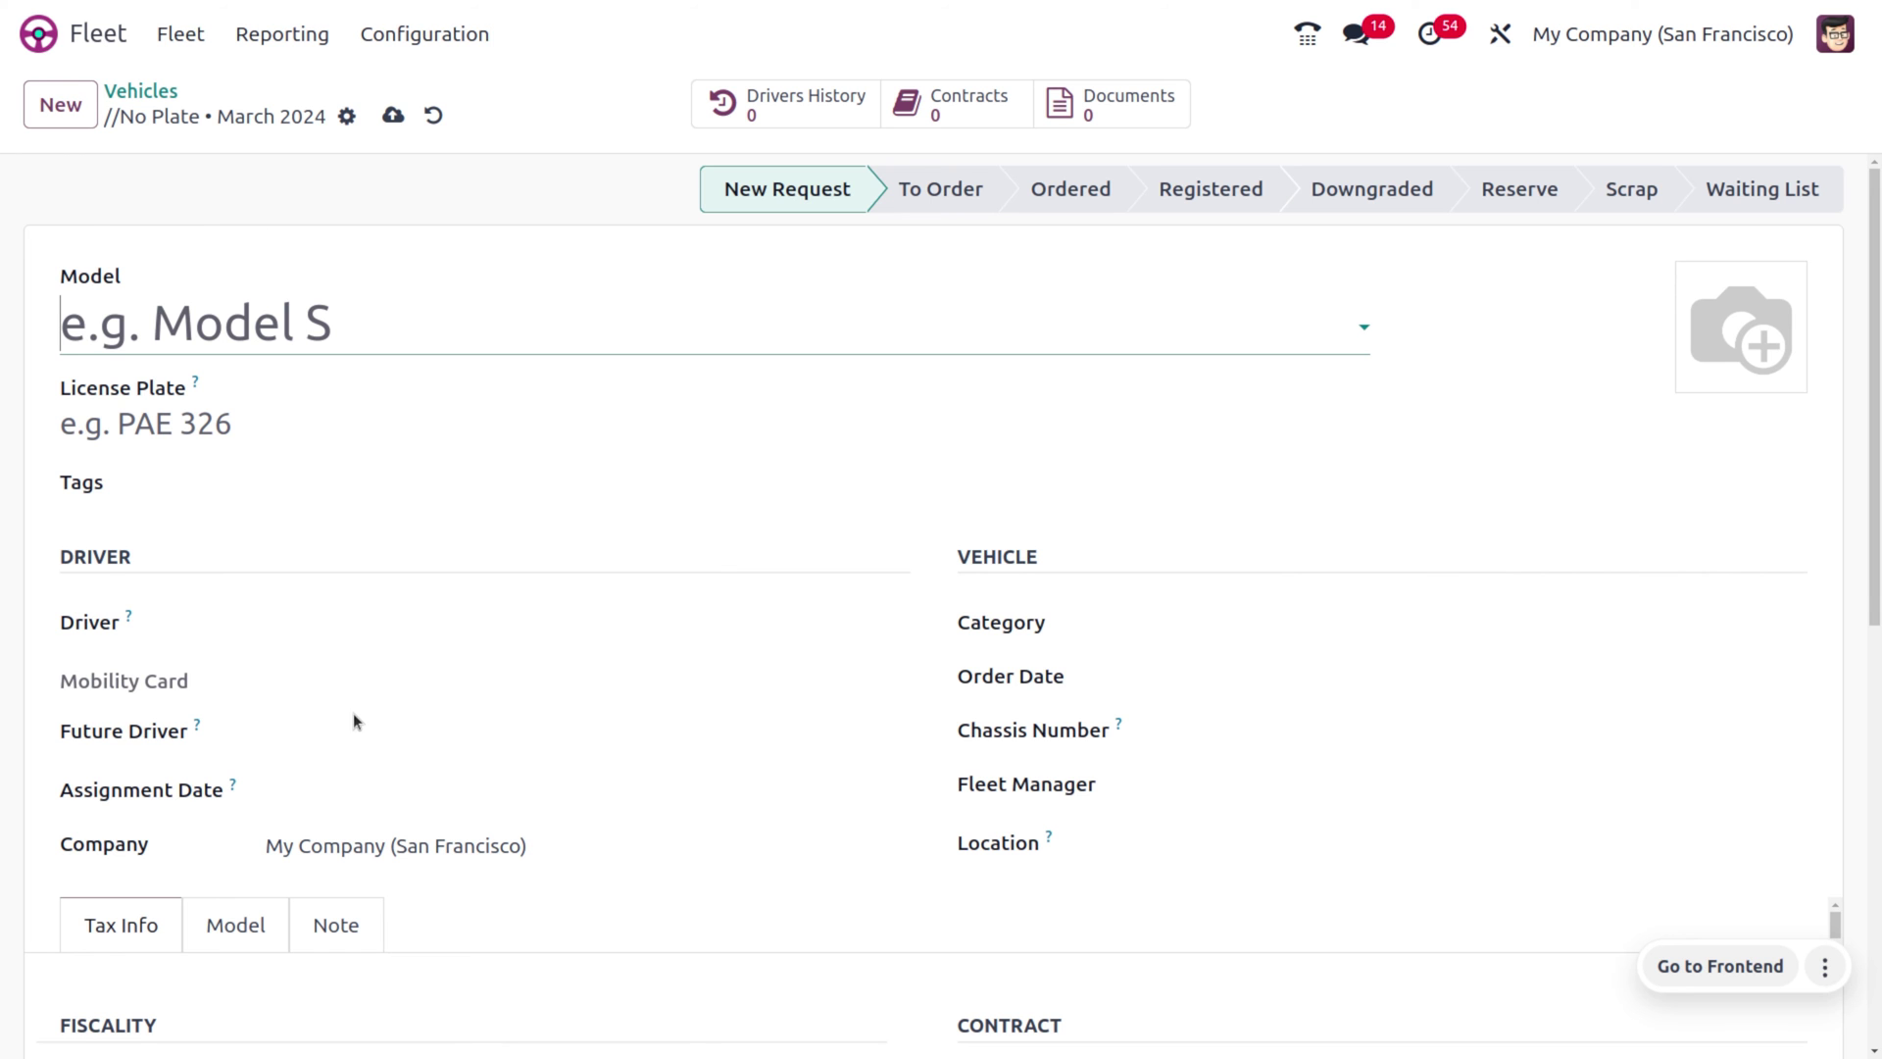
pyautogui.scroll(-8, 353, 721)
pyautogui.scroll(8, 352, 714)
pyautogui.click(123, 323)
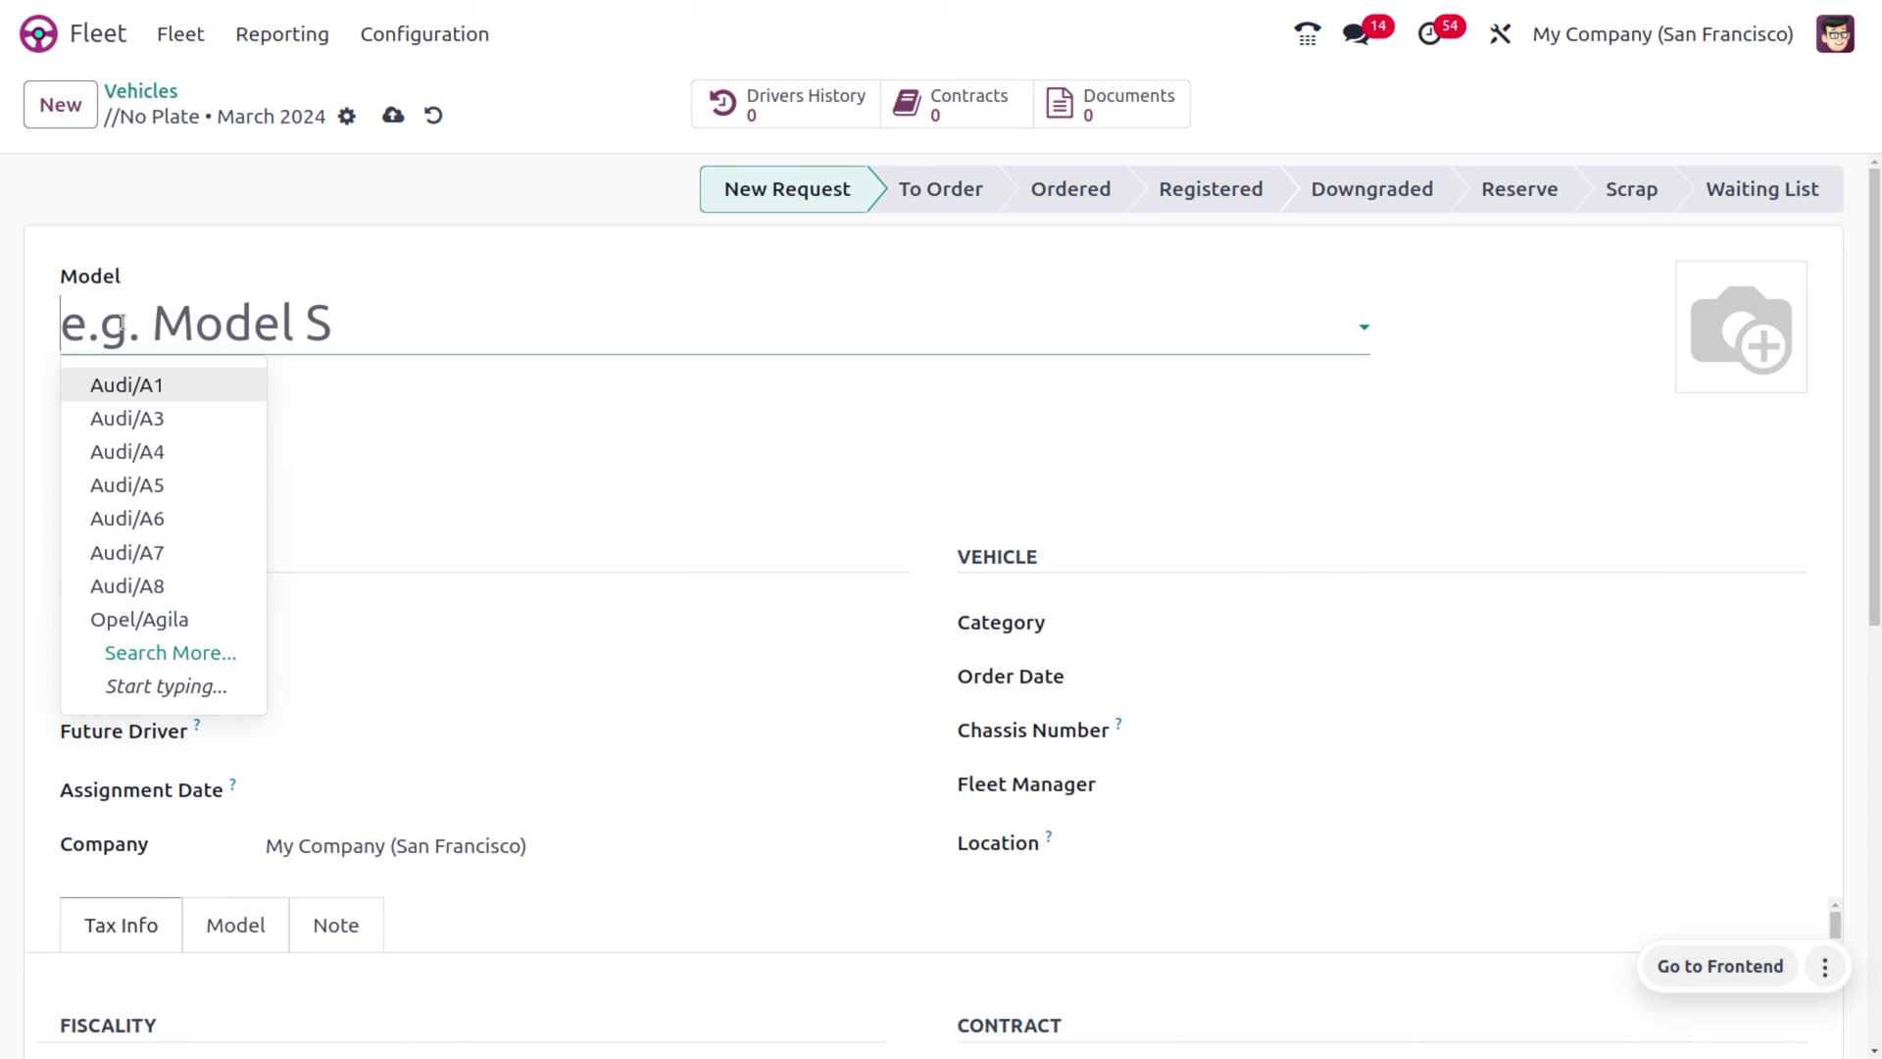
pyautogui.write('Harr')
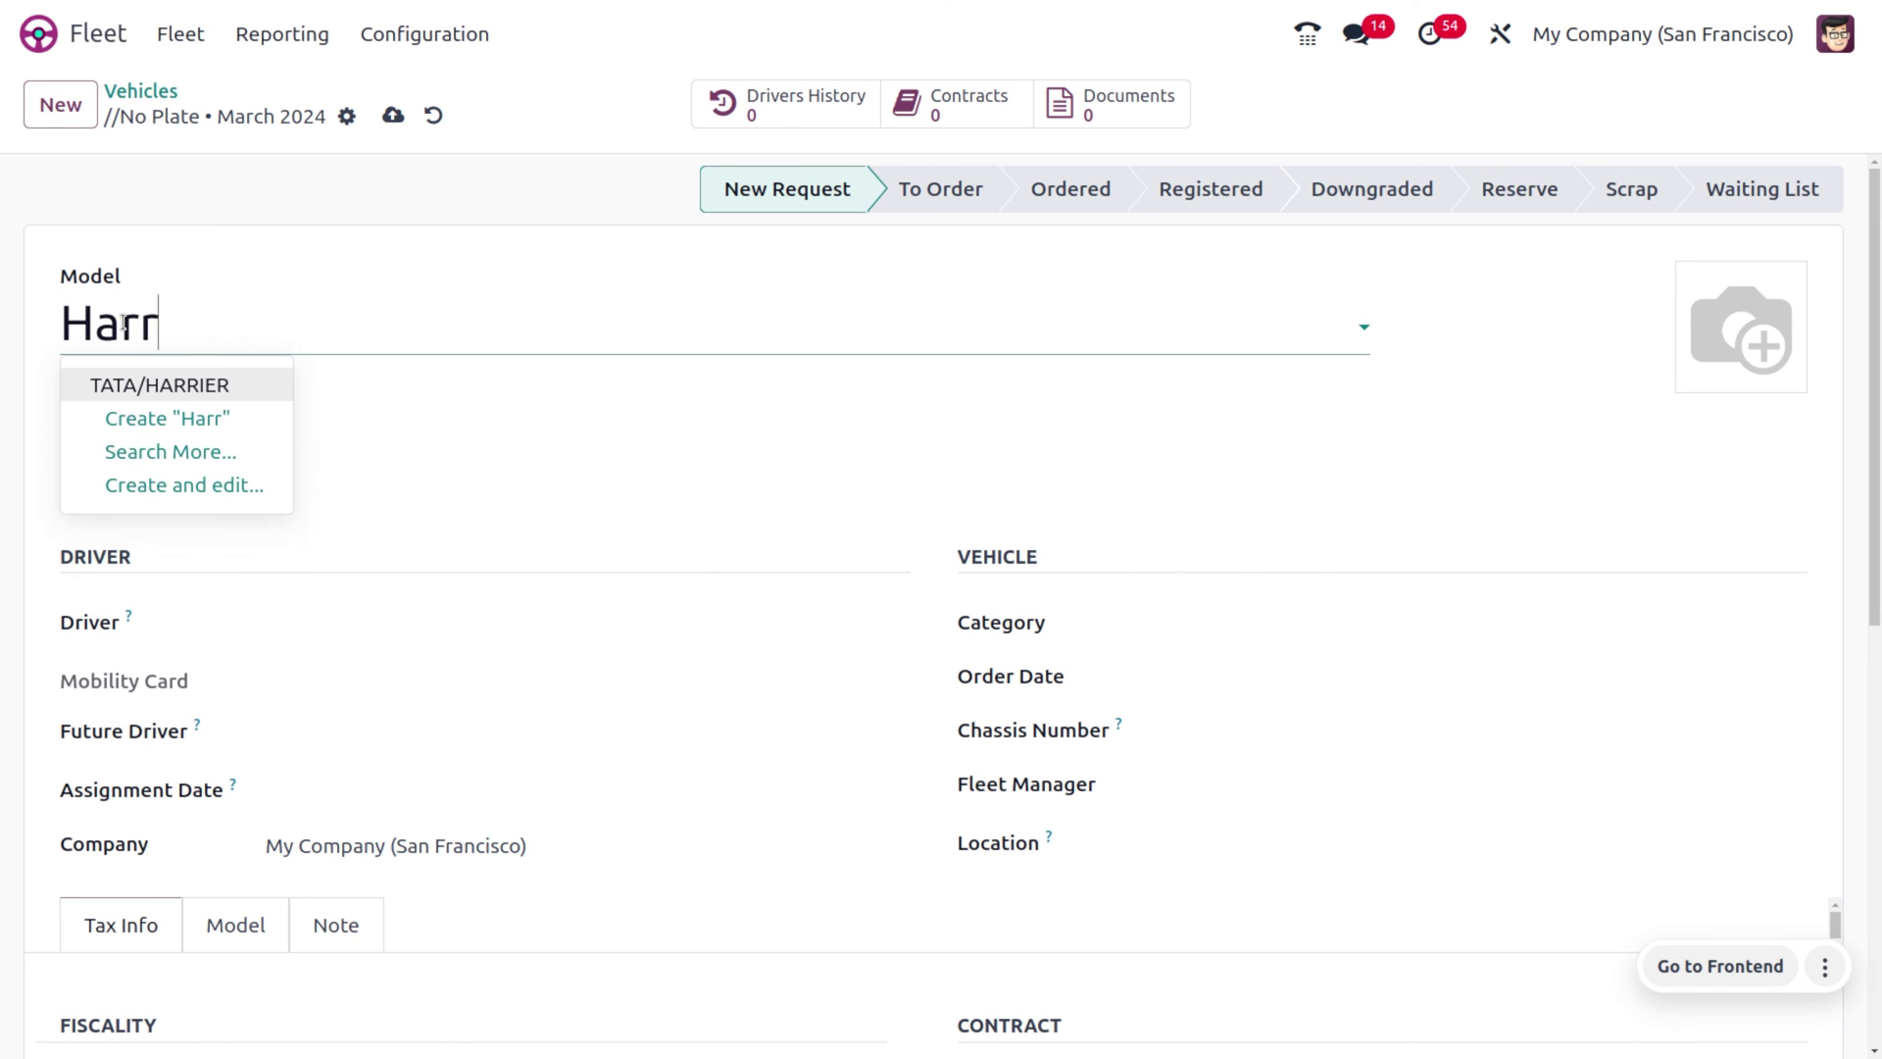
pyautogui.press('Return')
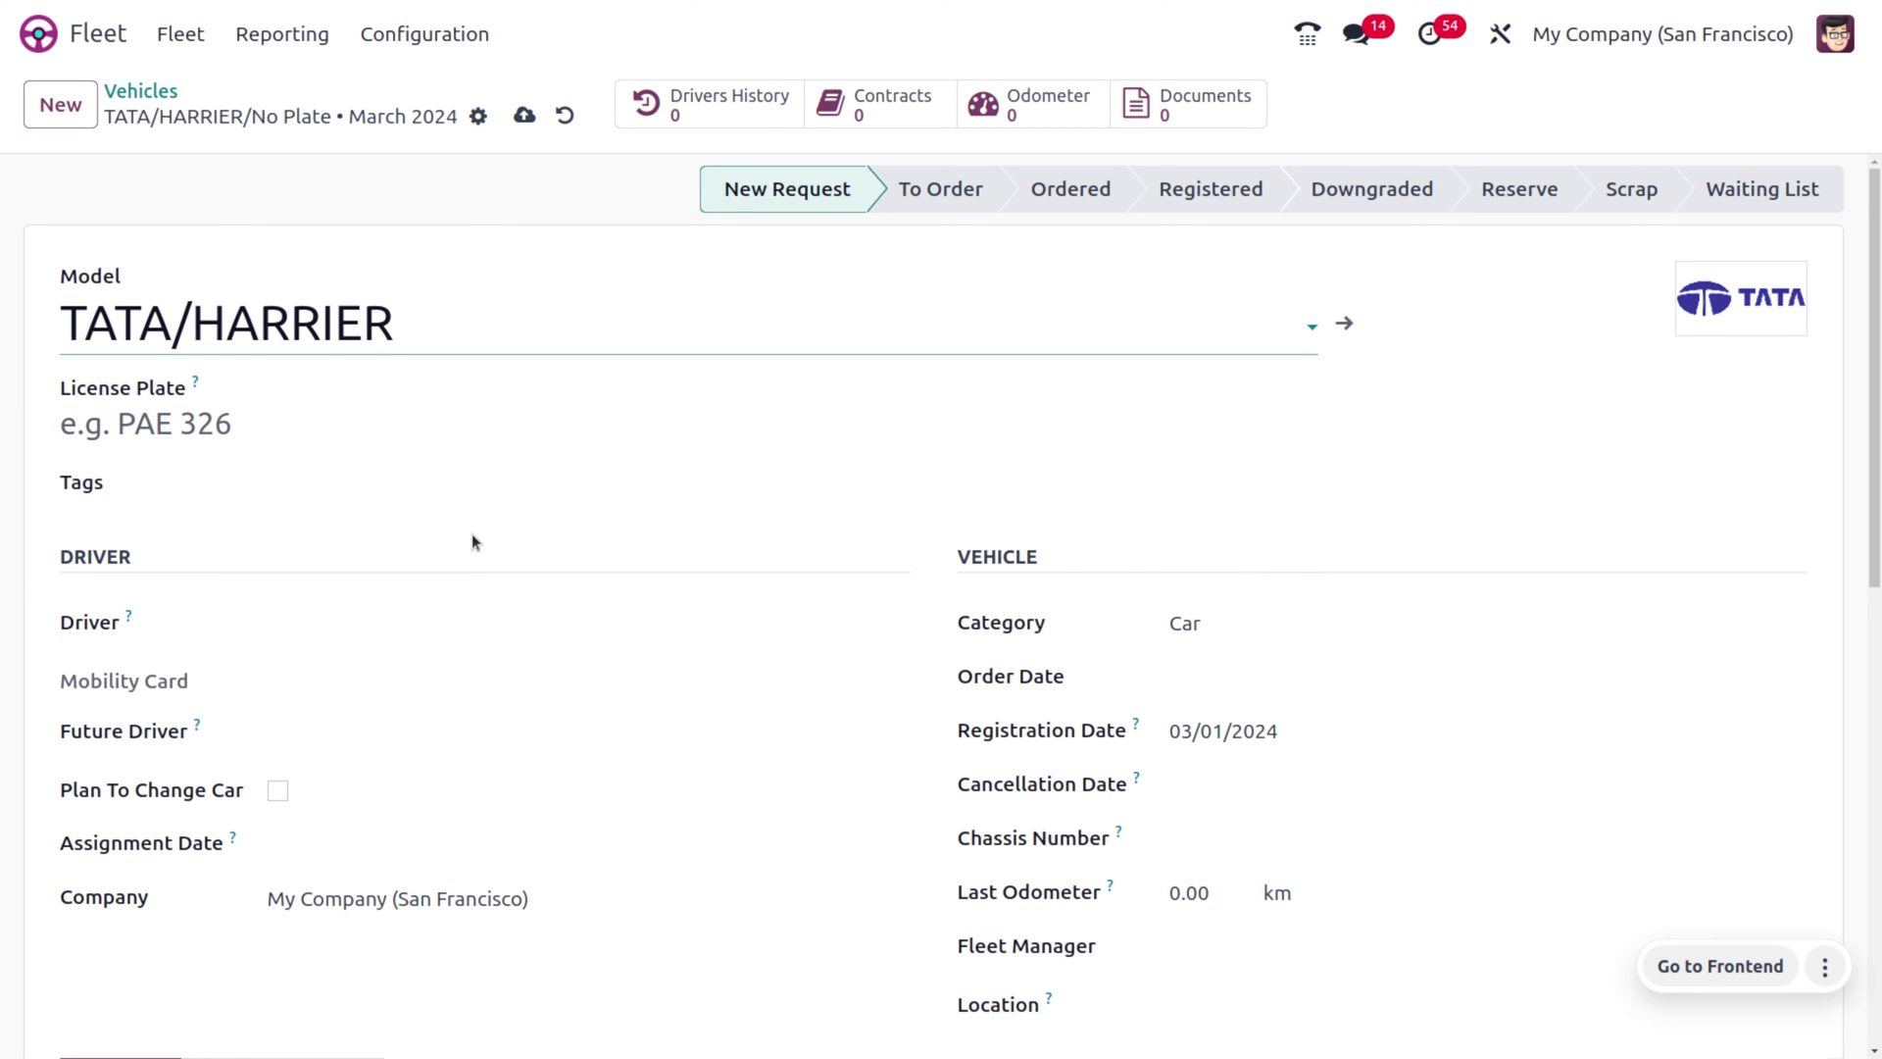
pyautogui.scroll(-7, 496, 638)
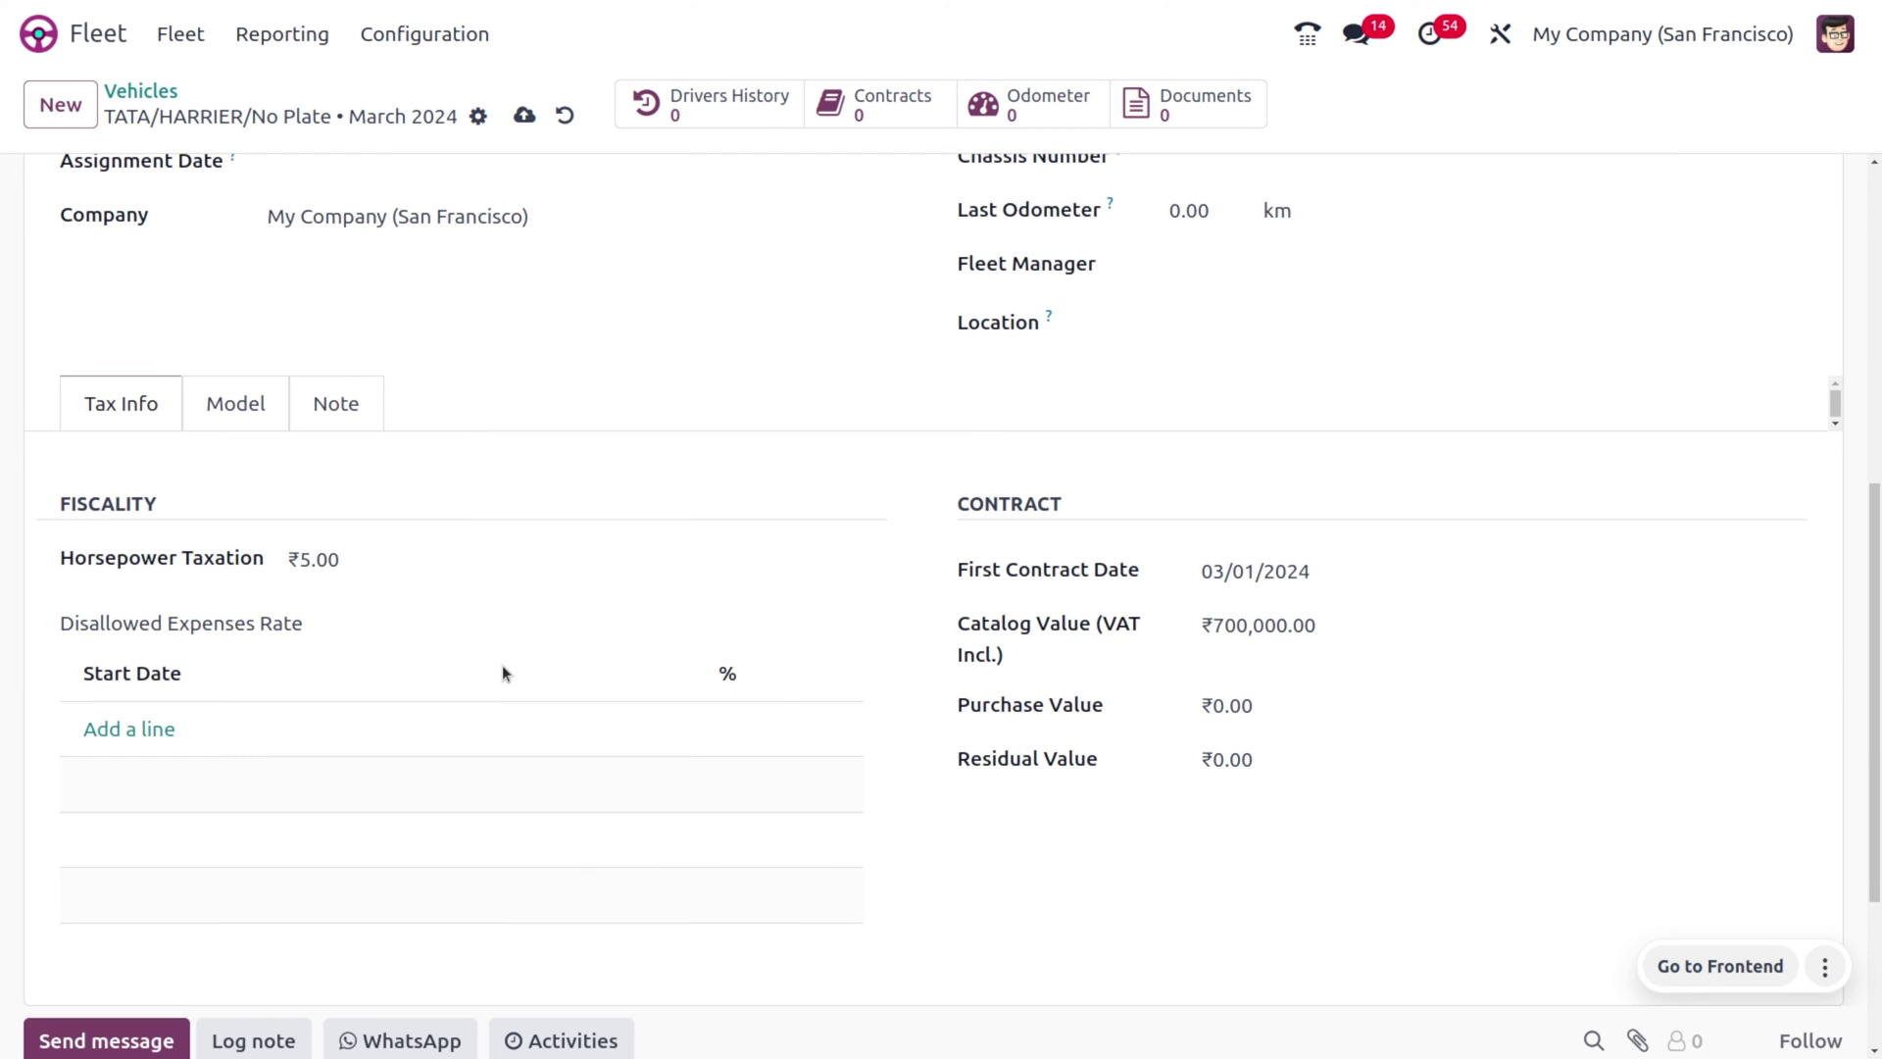
# Set the new vehicle's license plate to KL 10 2020 and add the rental tag.
pyautogui.scroll(1, 506, 673)
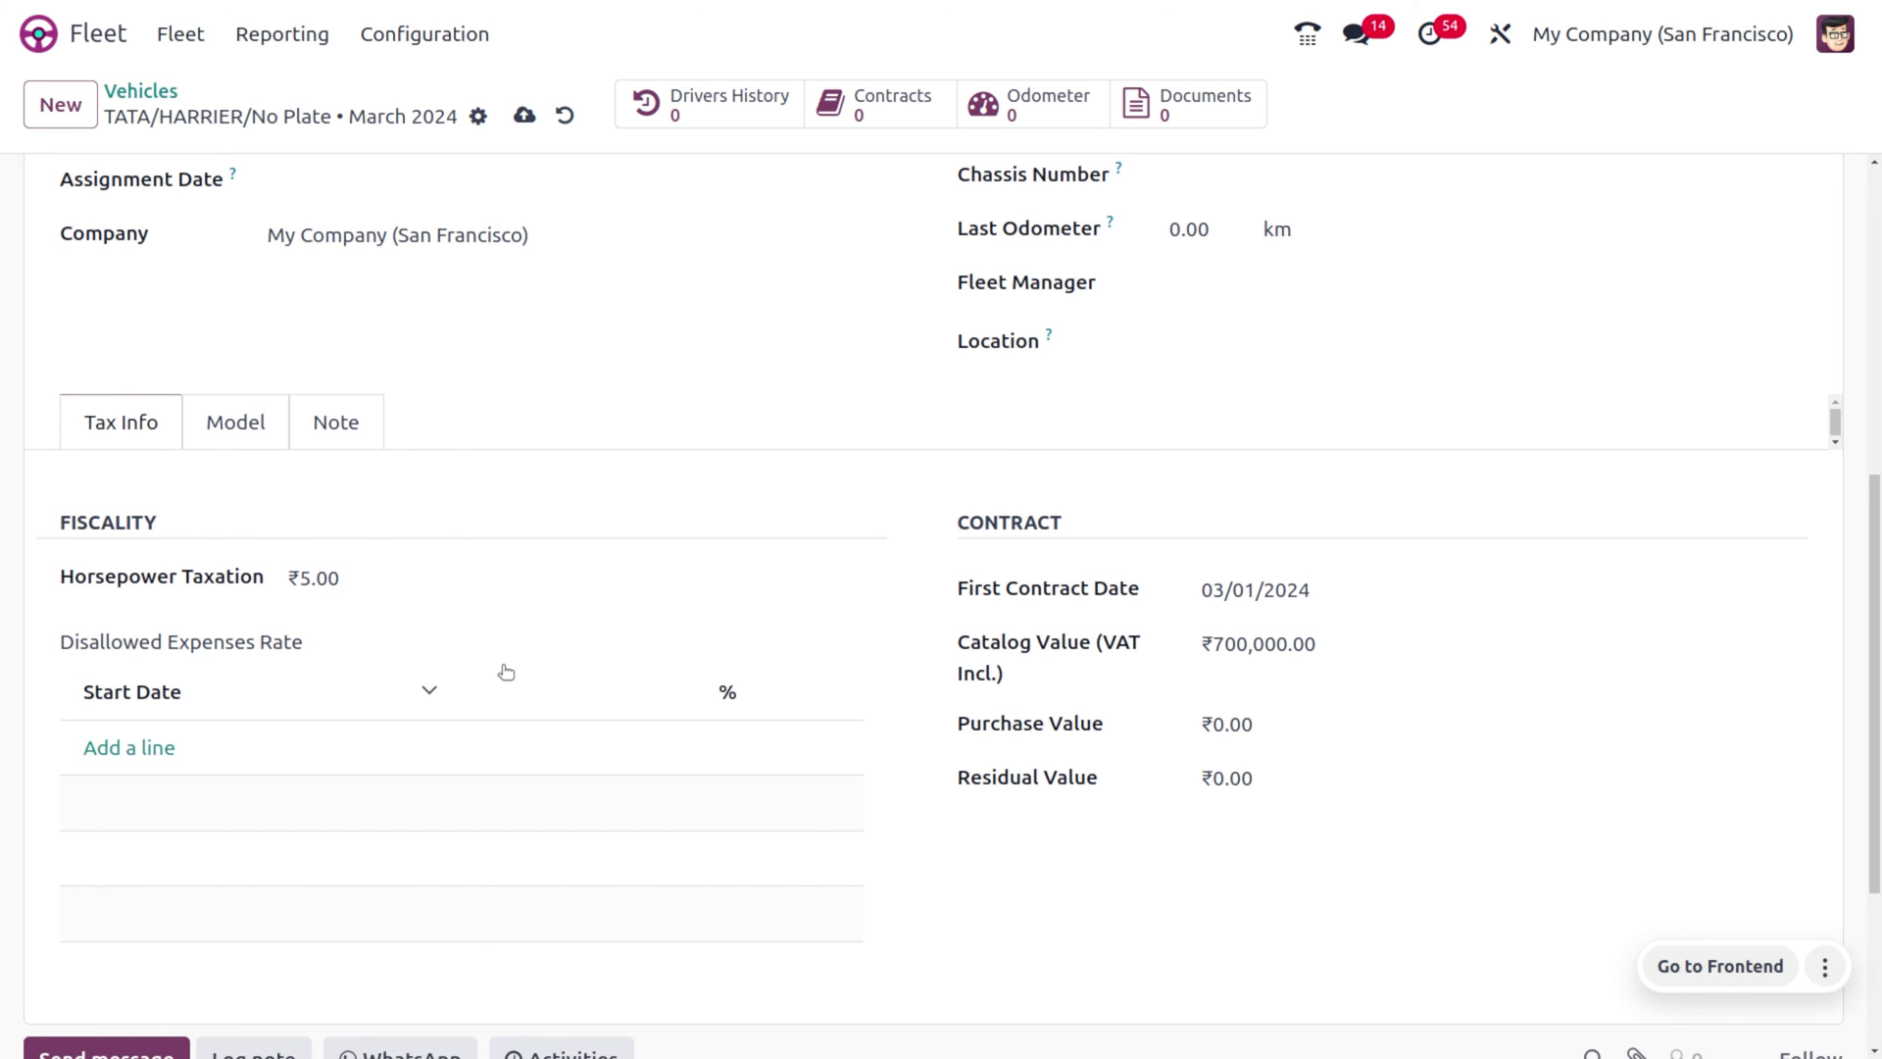
pyautogui.scroll(7, 506, 673)
pyautogui.click(158, 423)
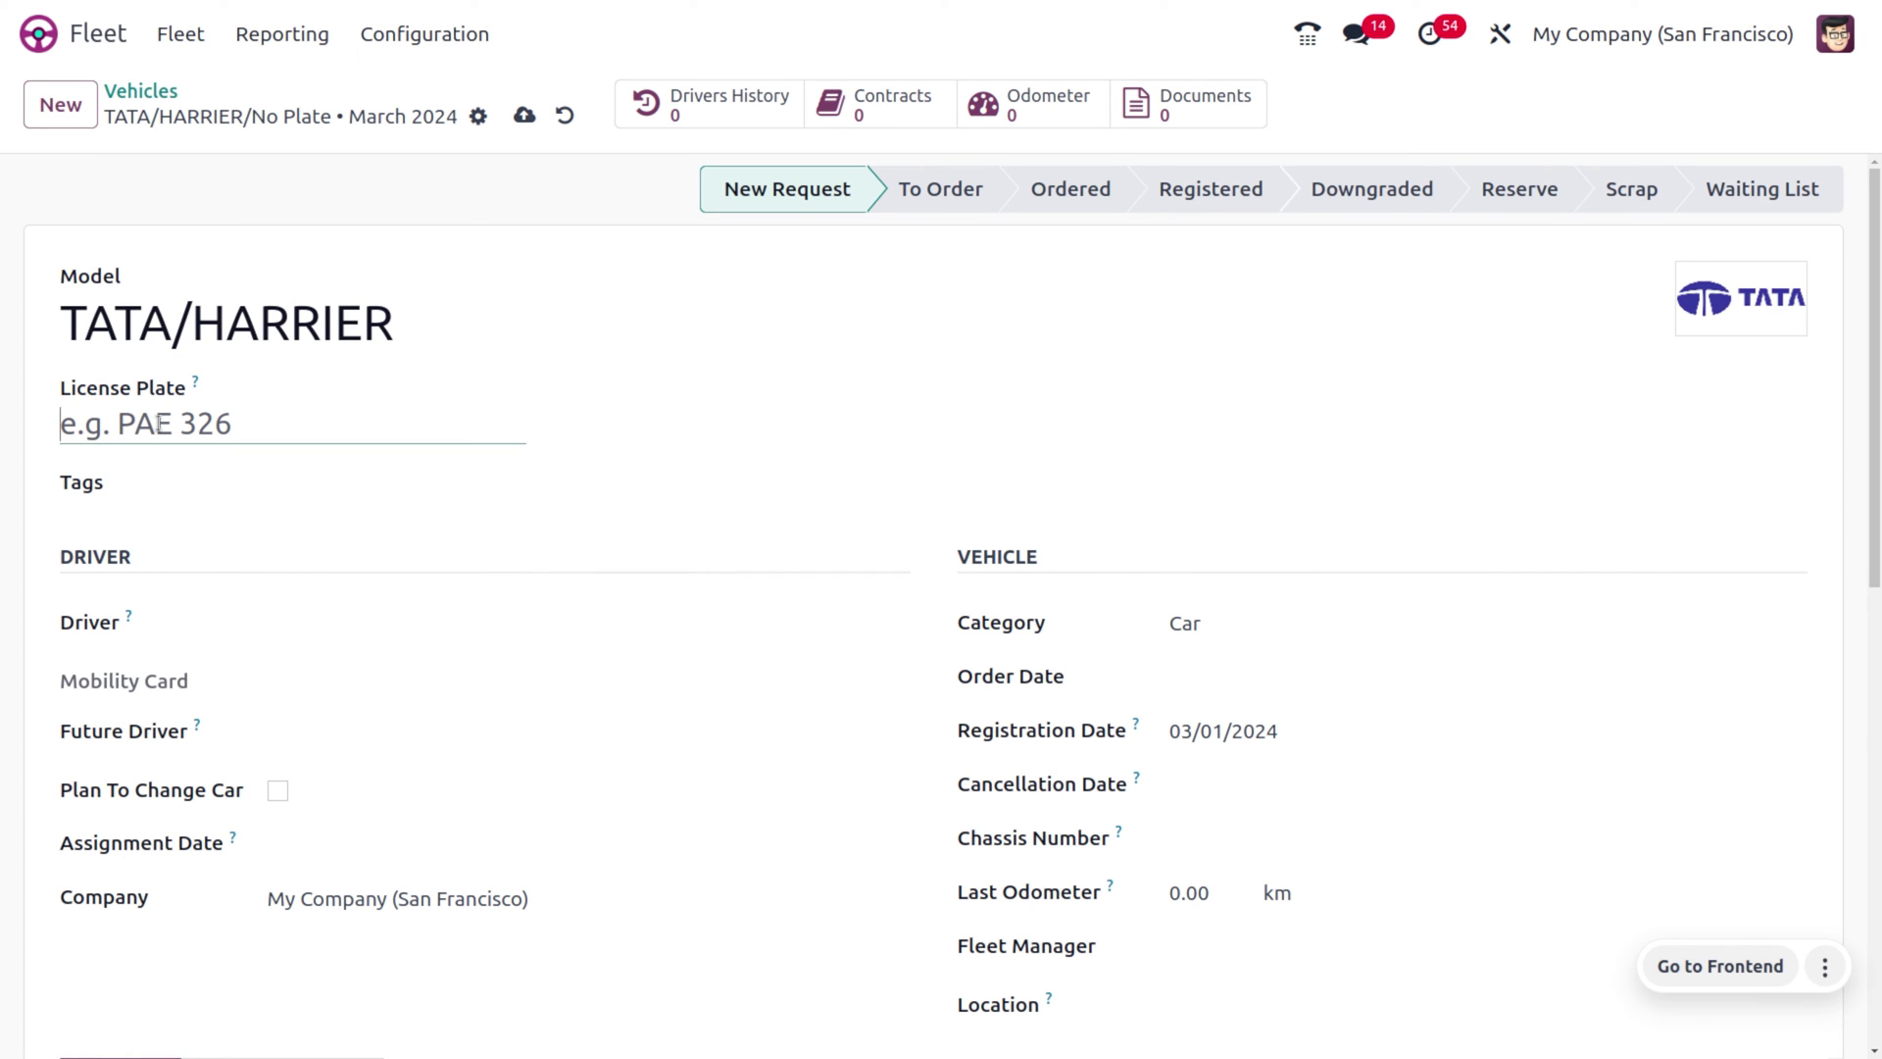
pyautogui.write('KL 10')
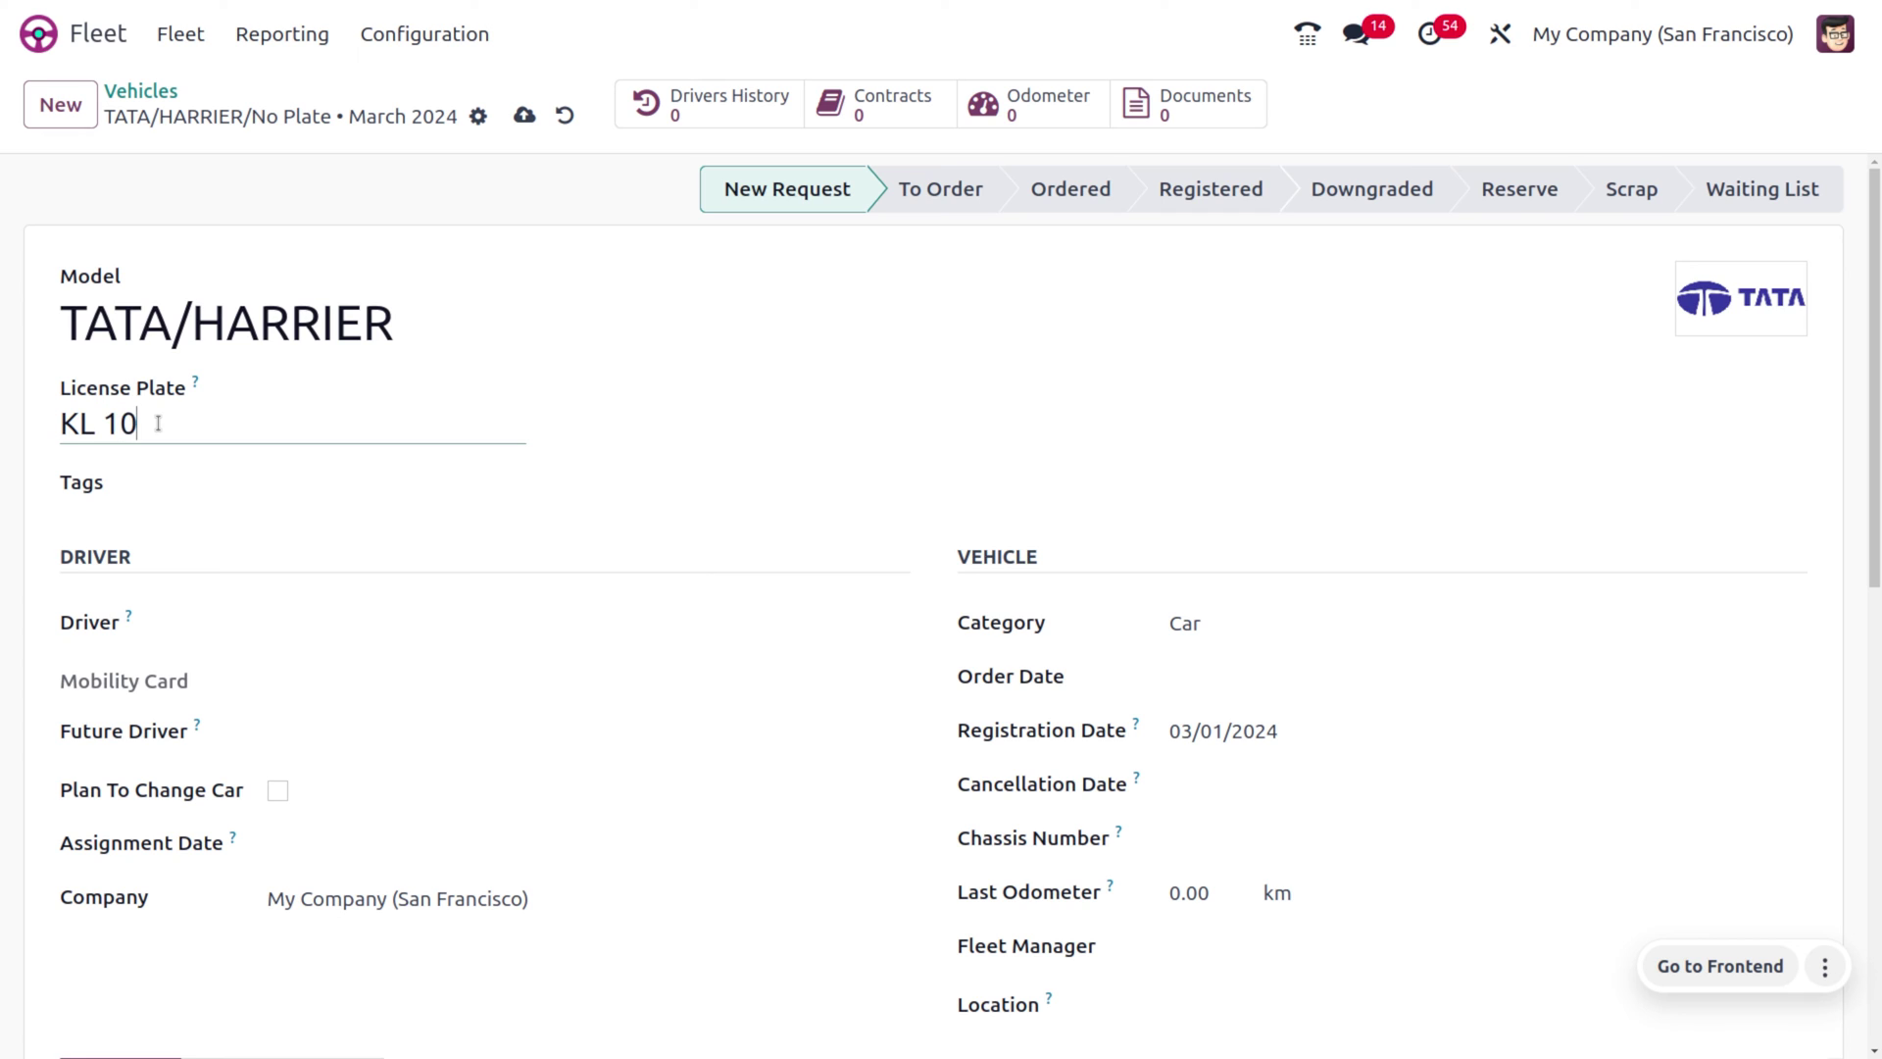
pyautogui.write(' 2020')
pyautogui.click(170, 487)
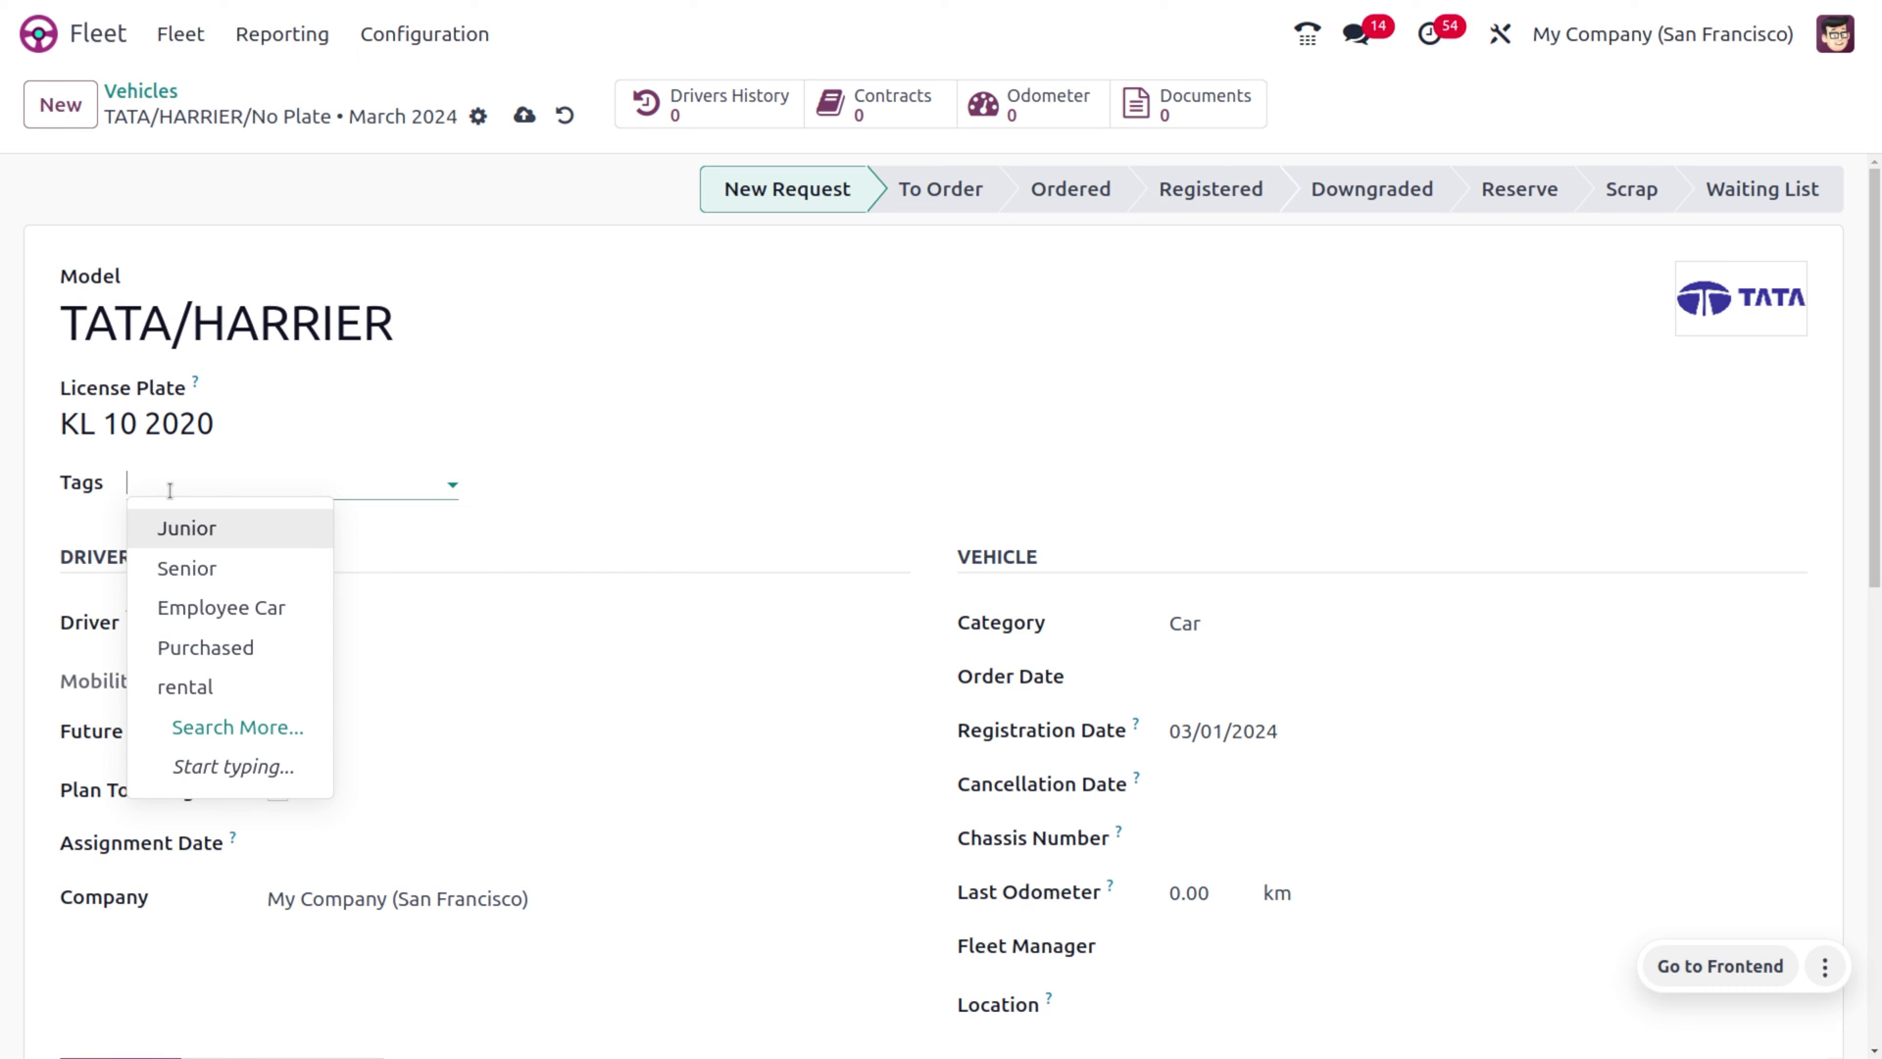
pyautogui.click(199, 686)
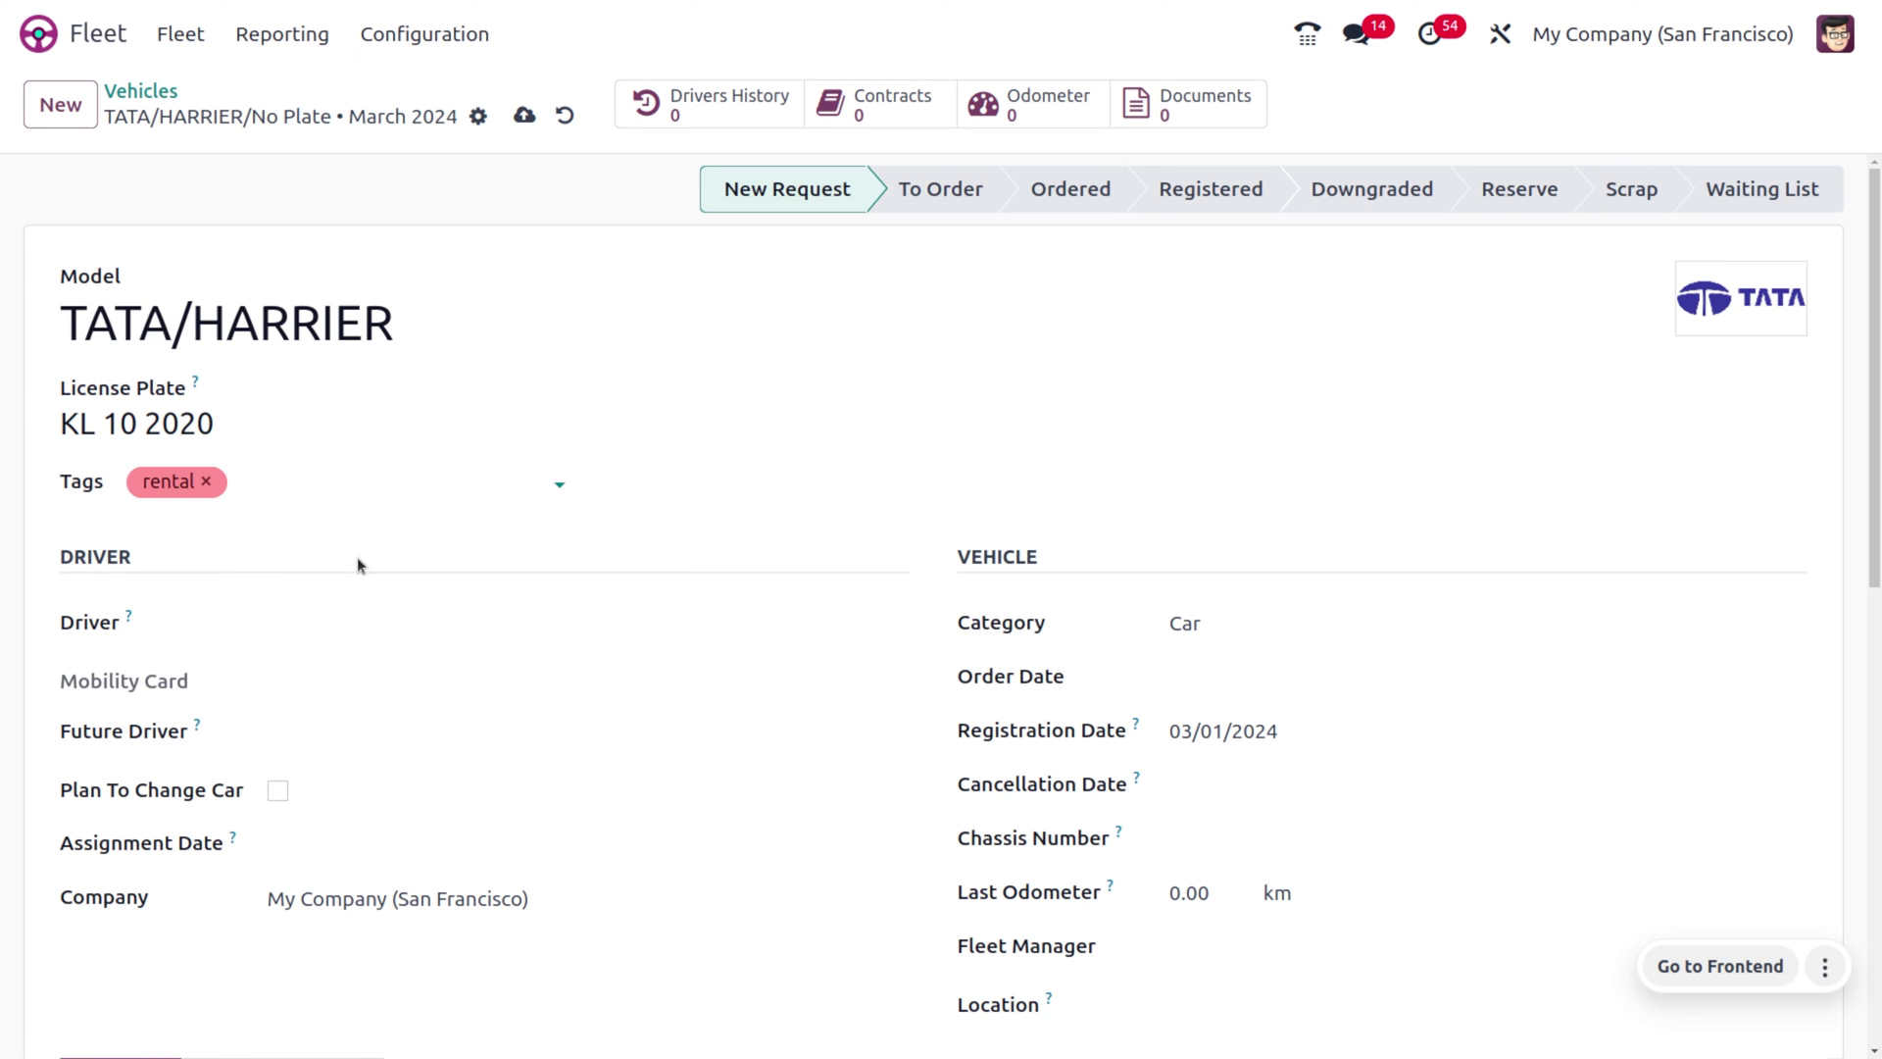
# Assign a driver to the vehicle and choose a different person as its future driver.
pyautogui.click(320, 620)
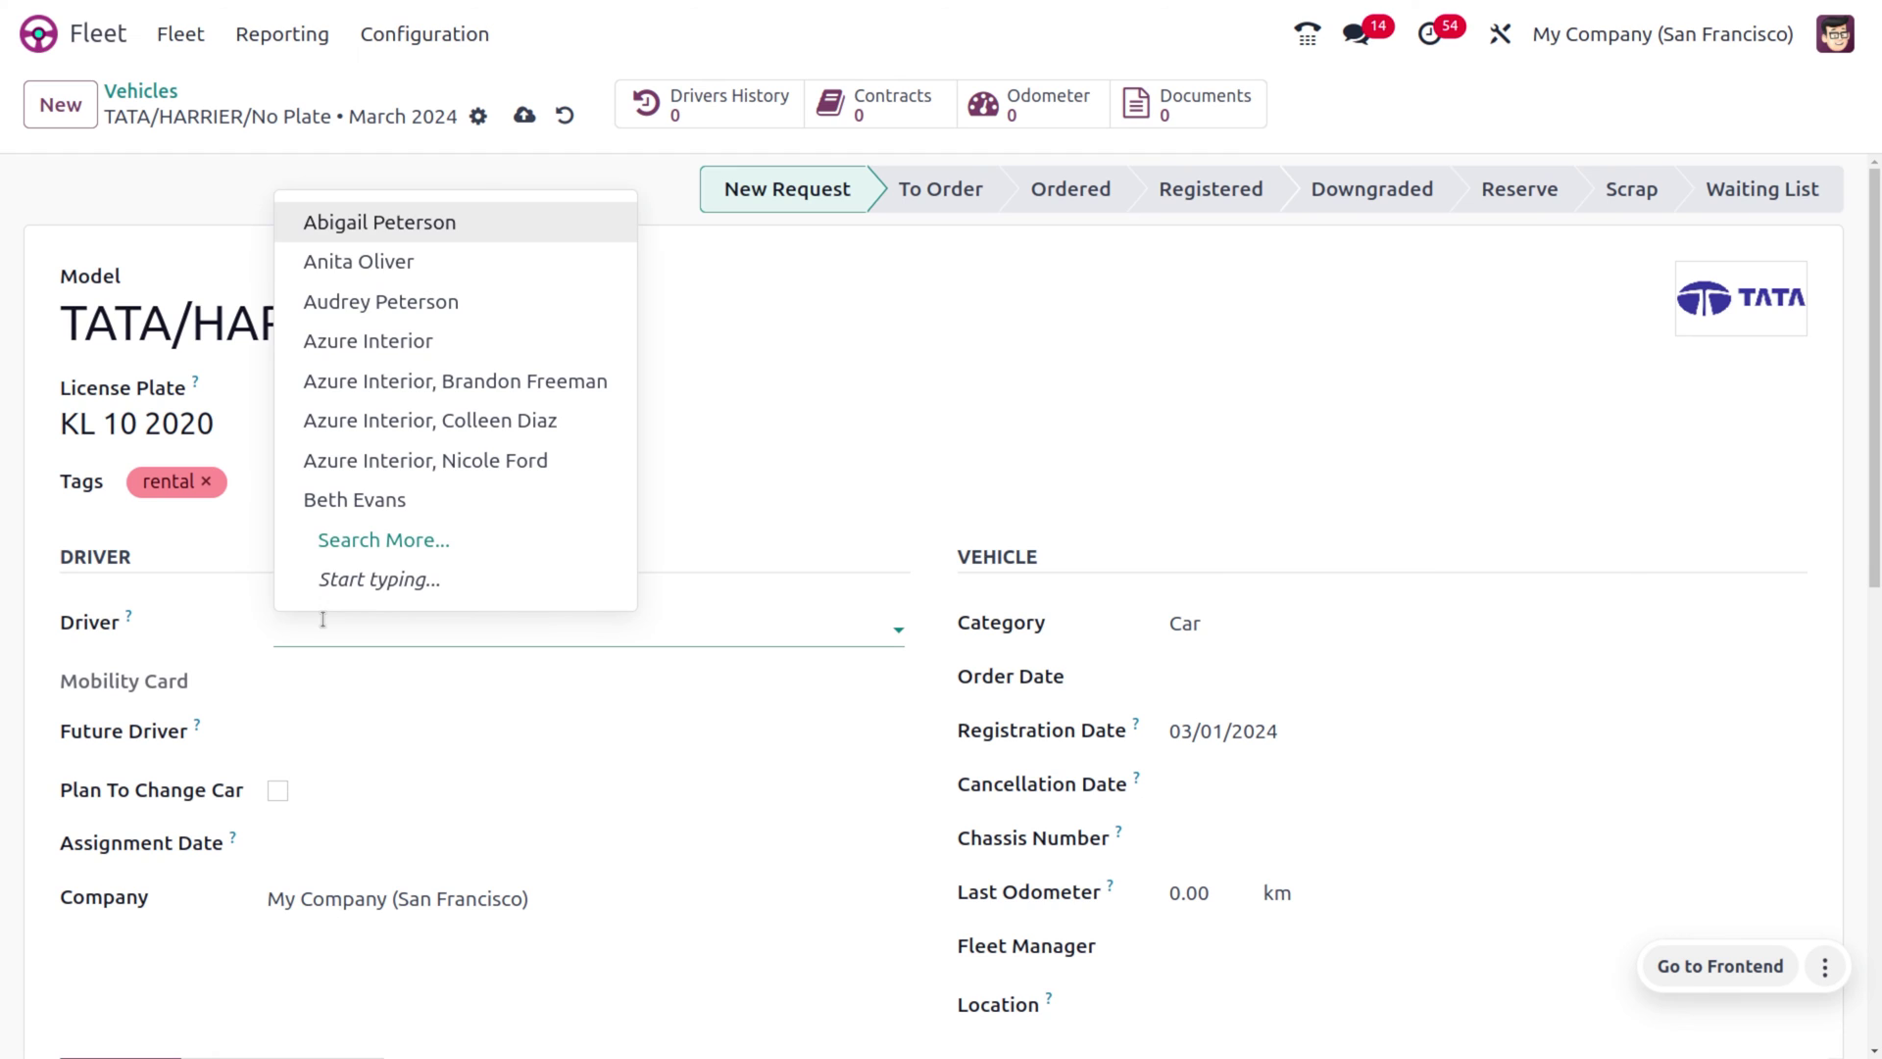
pyautogui.click(436, 224)
pyautogui.click(320, 740)
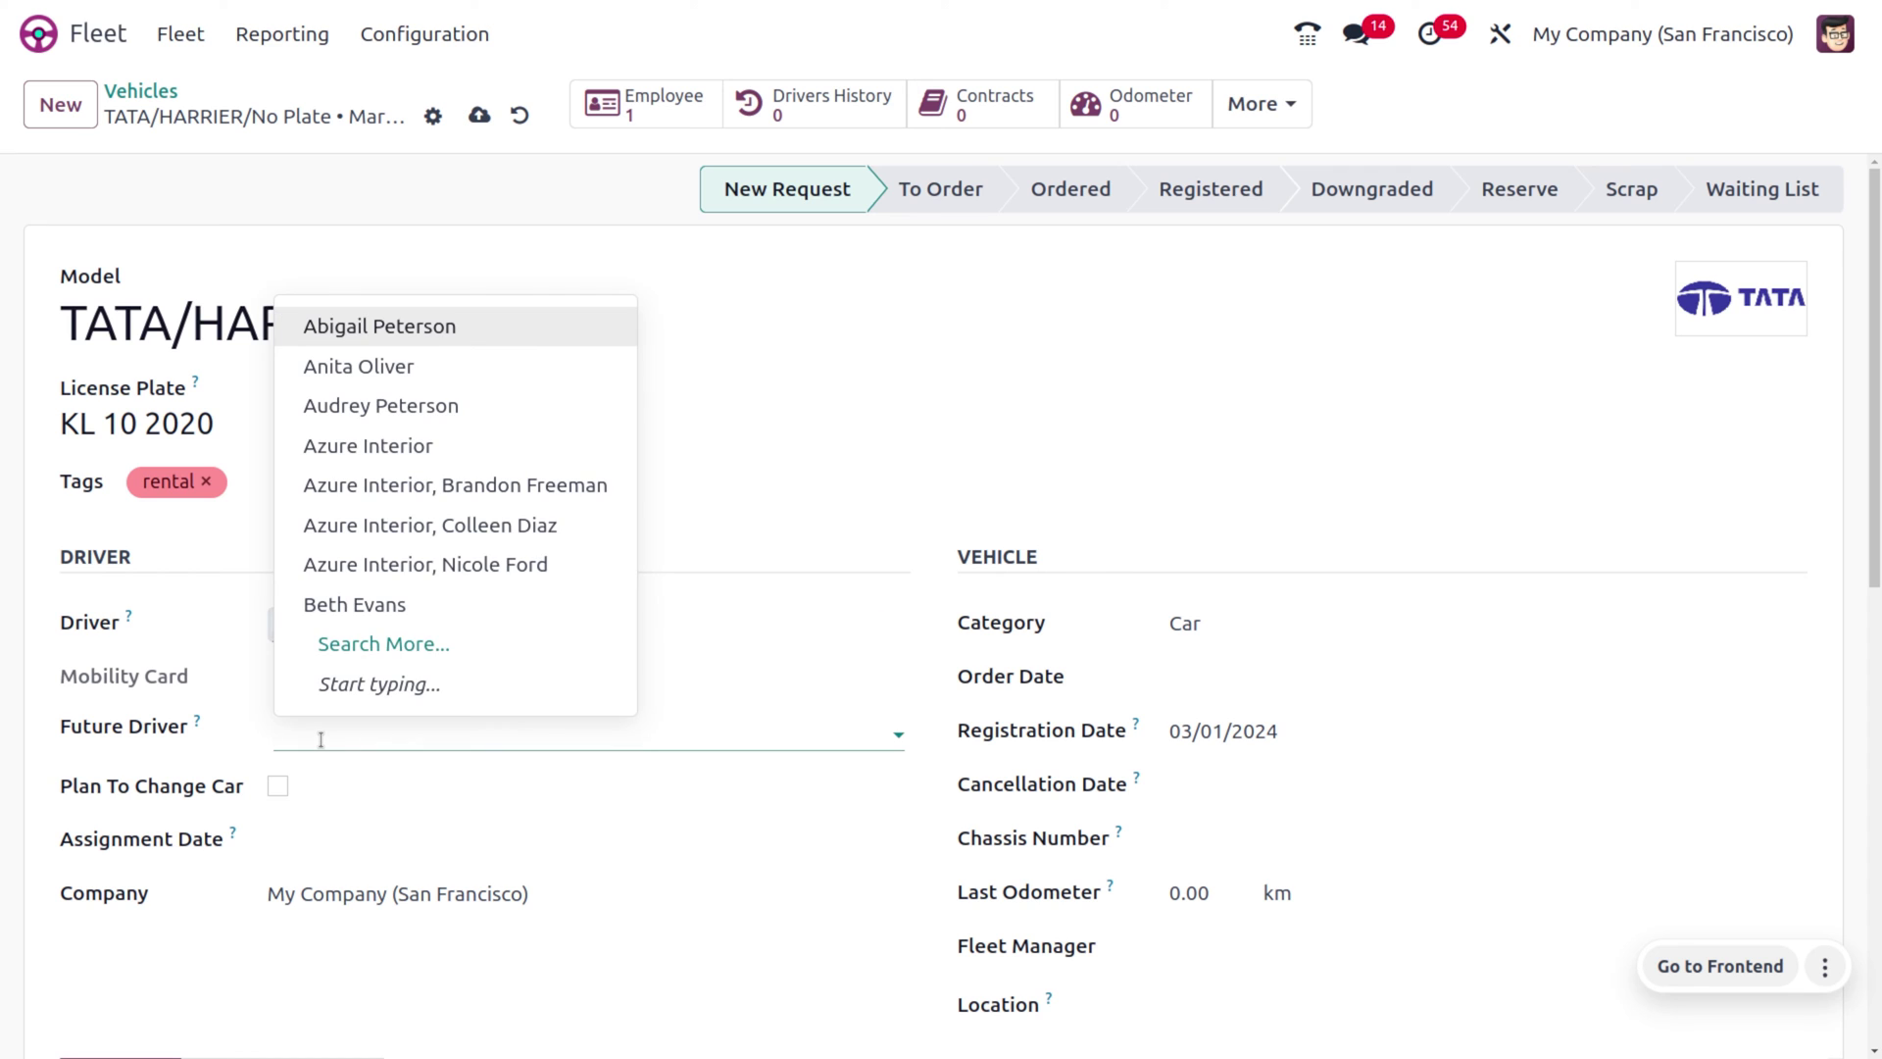
pyautogui.click(395, 609)
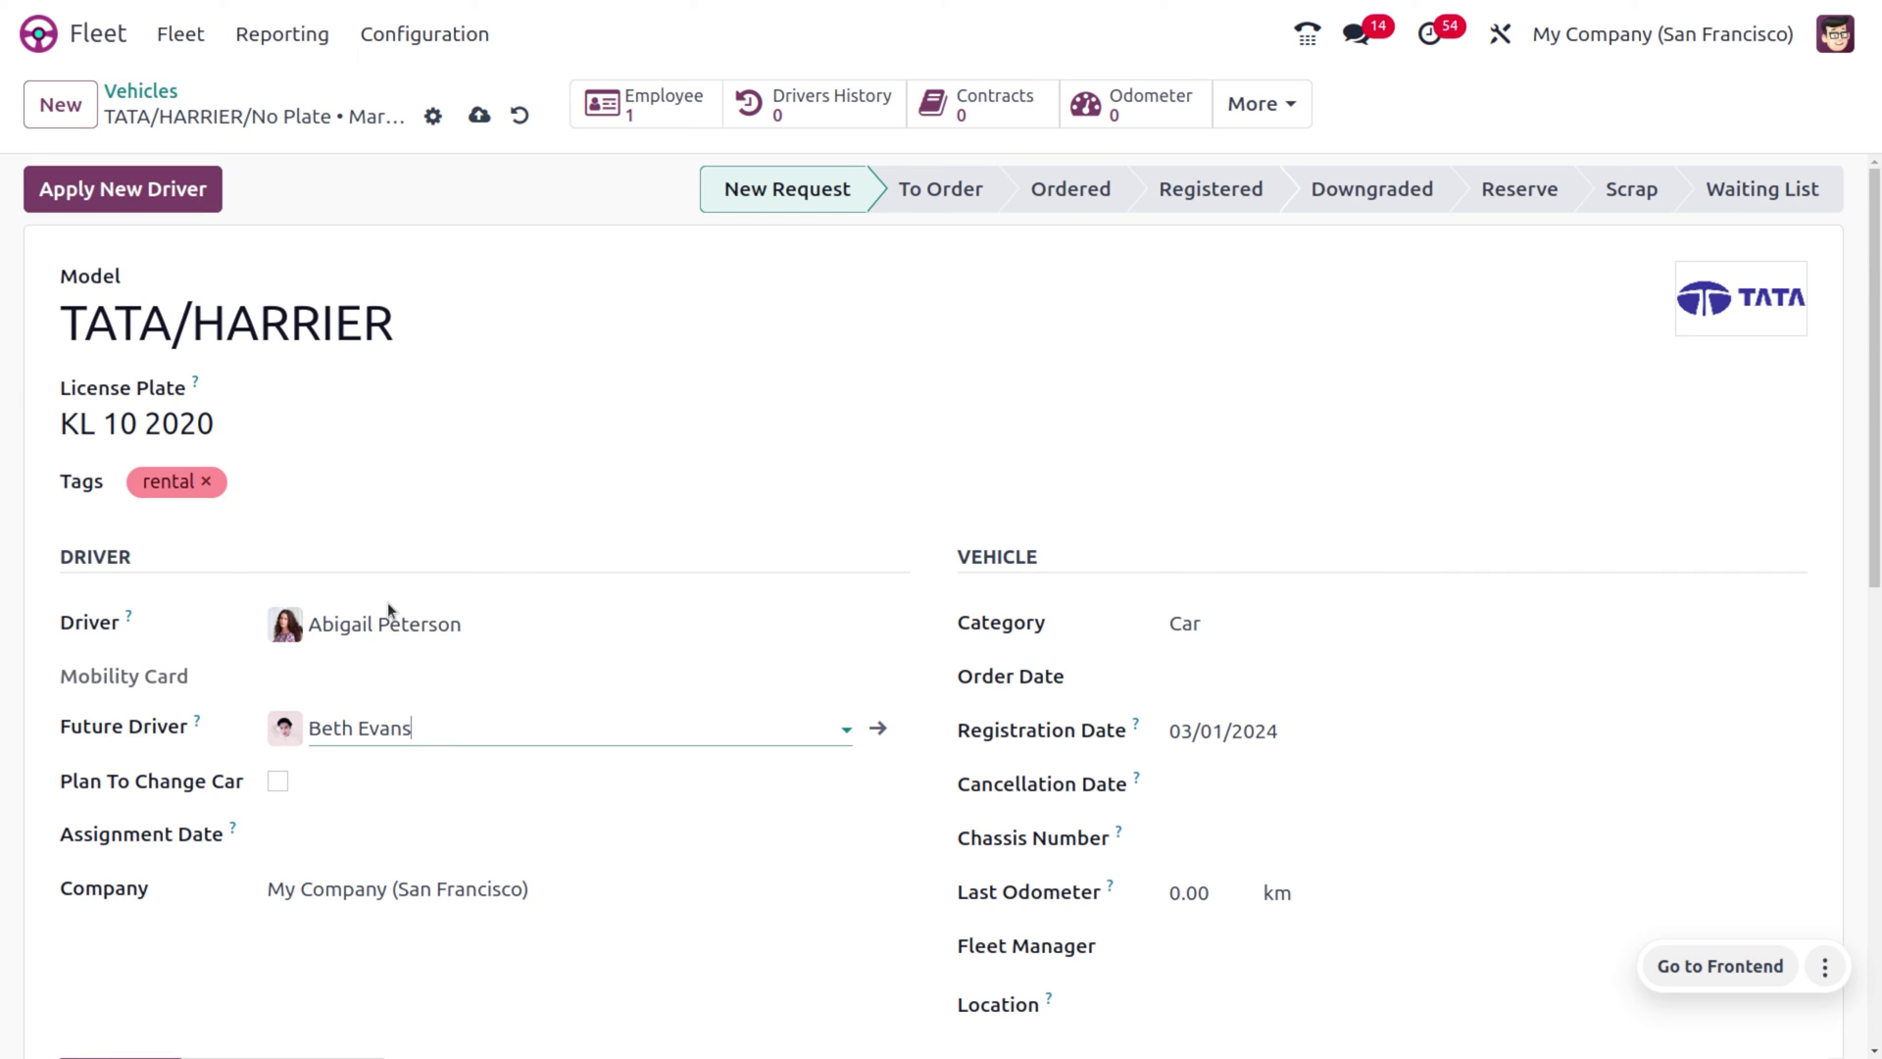
# Enable Plan To Change Car and set the driver's assignment date to 03/01/2024.
pyautogui.click(277, 783)
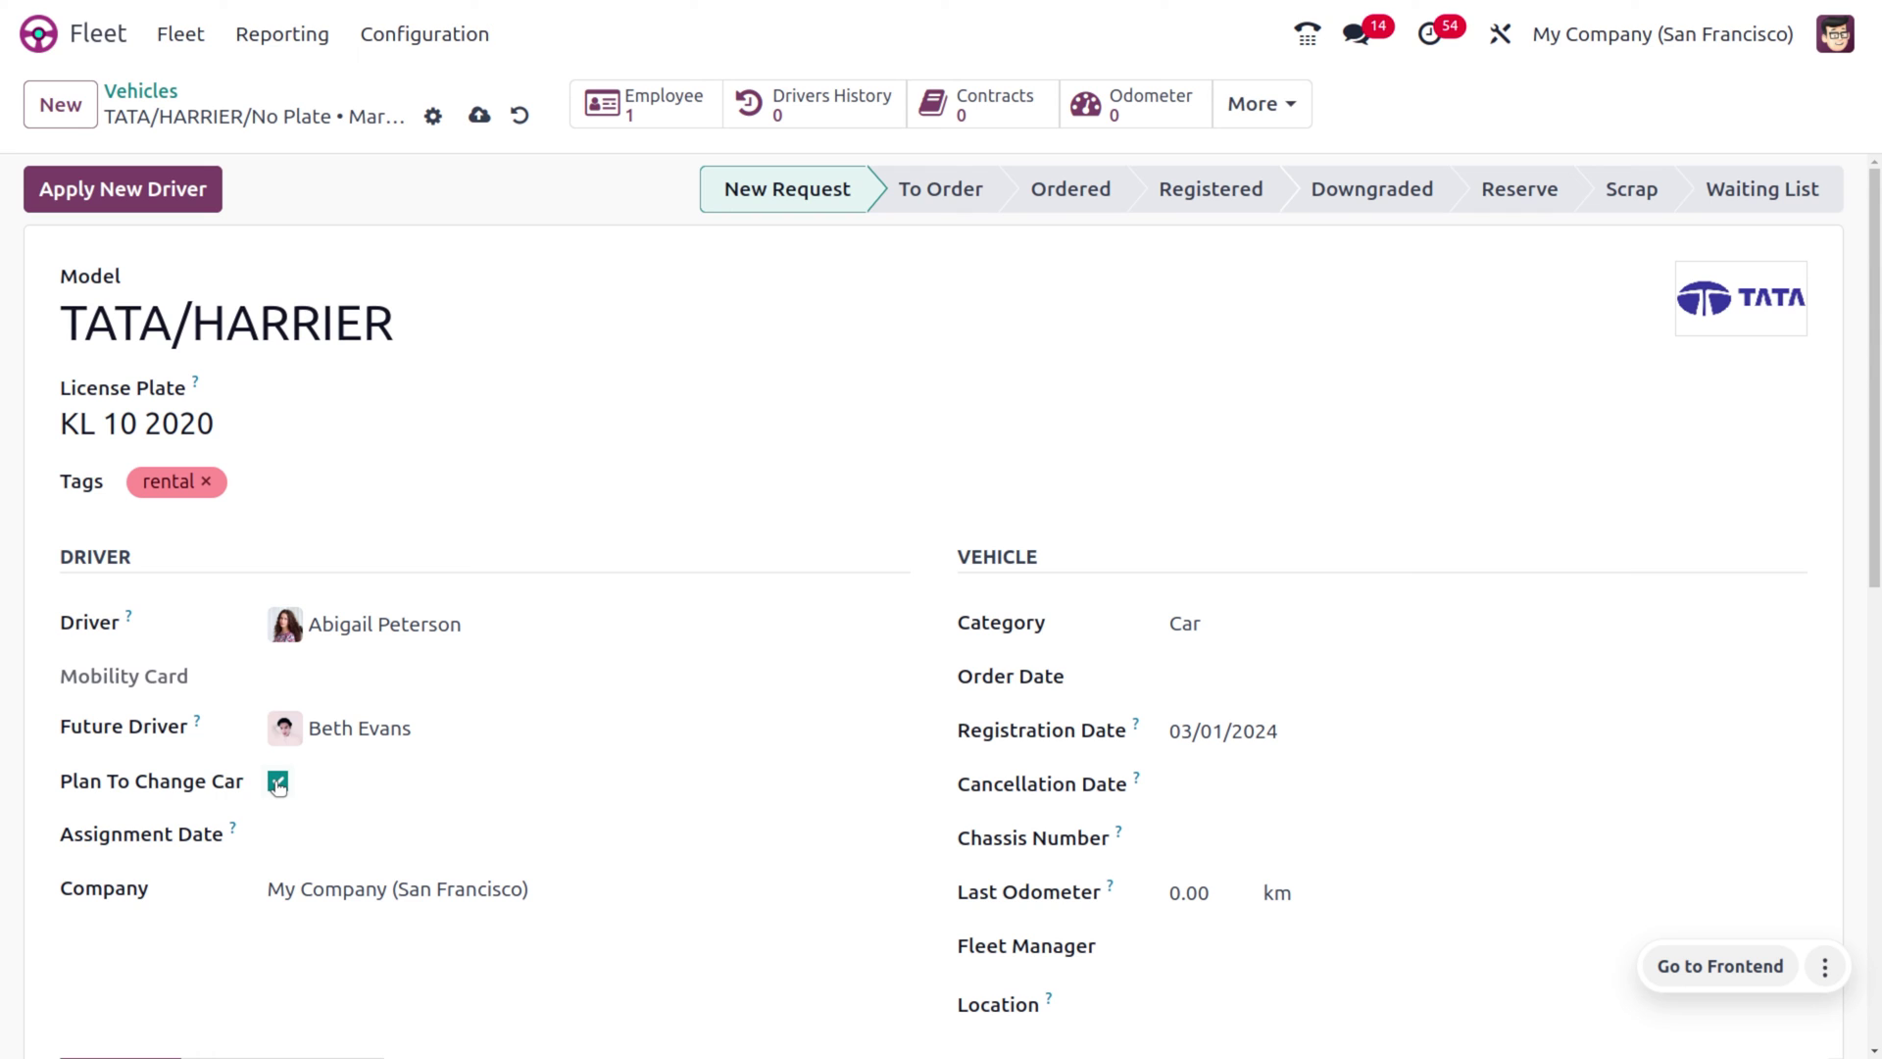
pyautogui.click(370, 841)
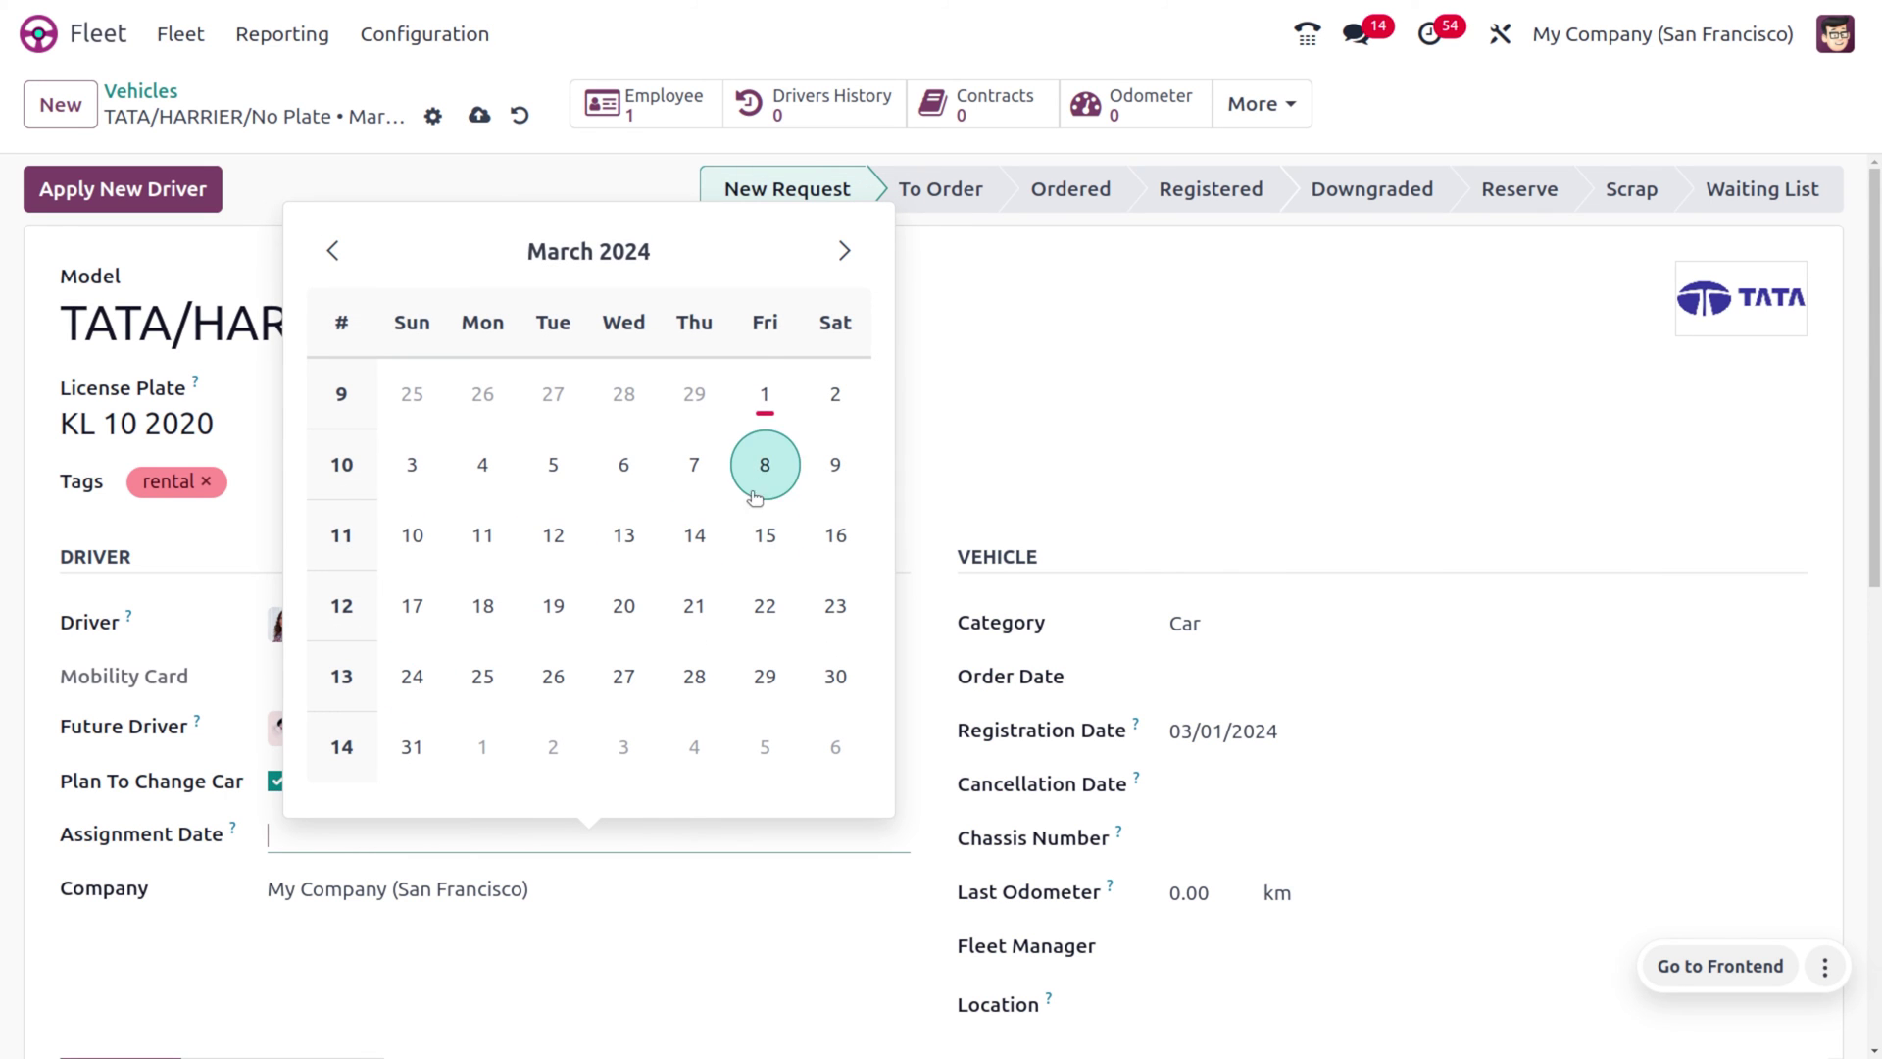
pyautogui.click(758, 392)
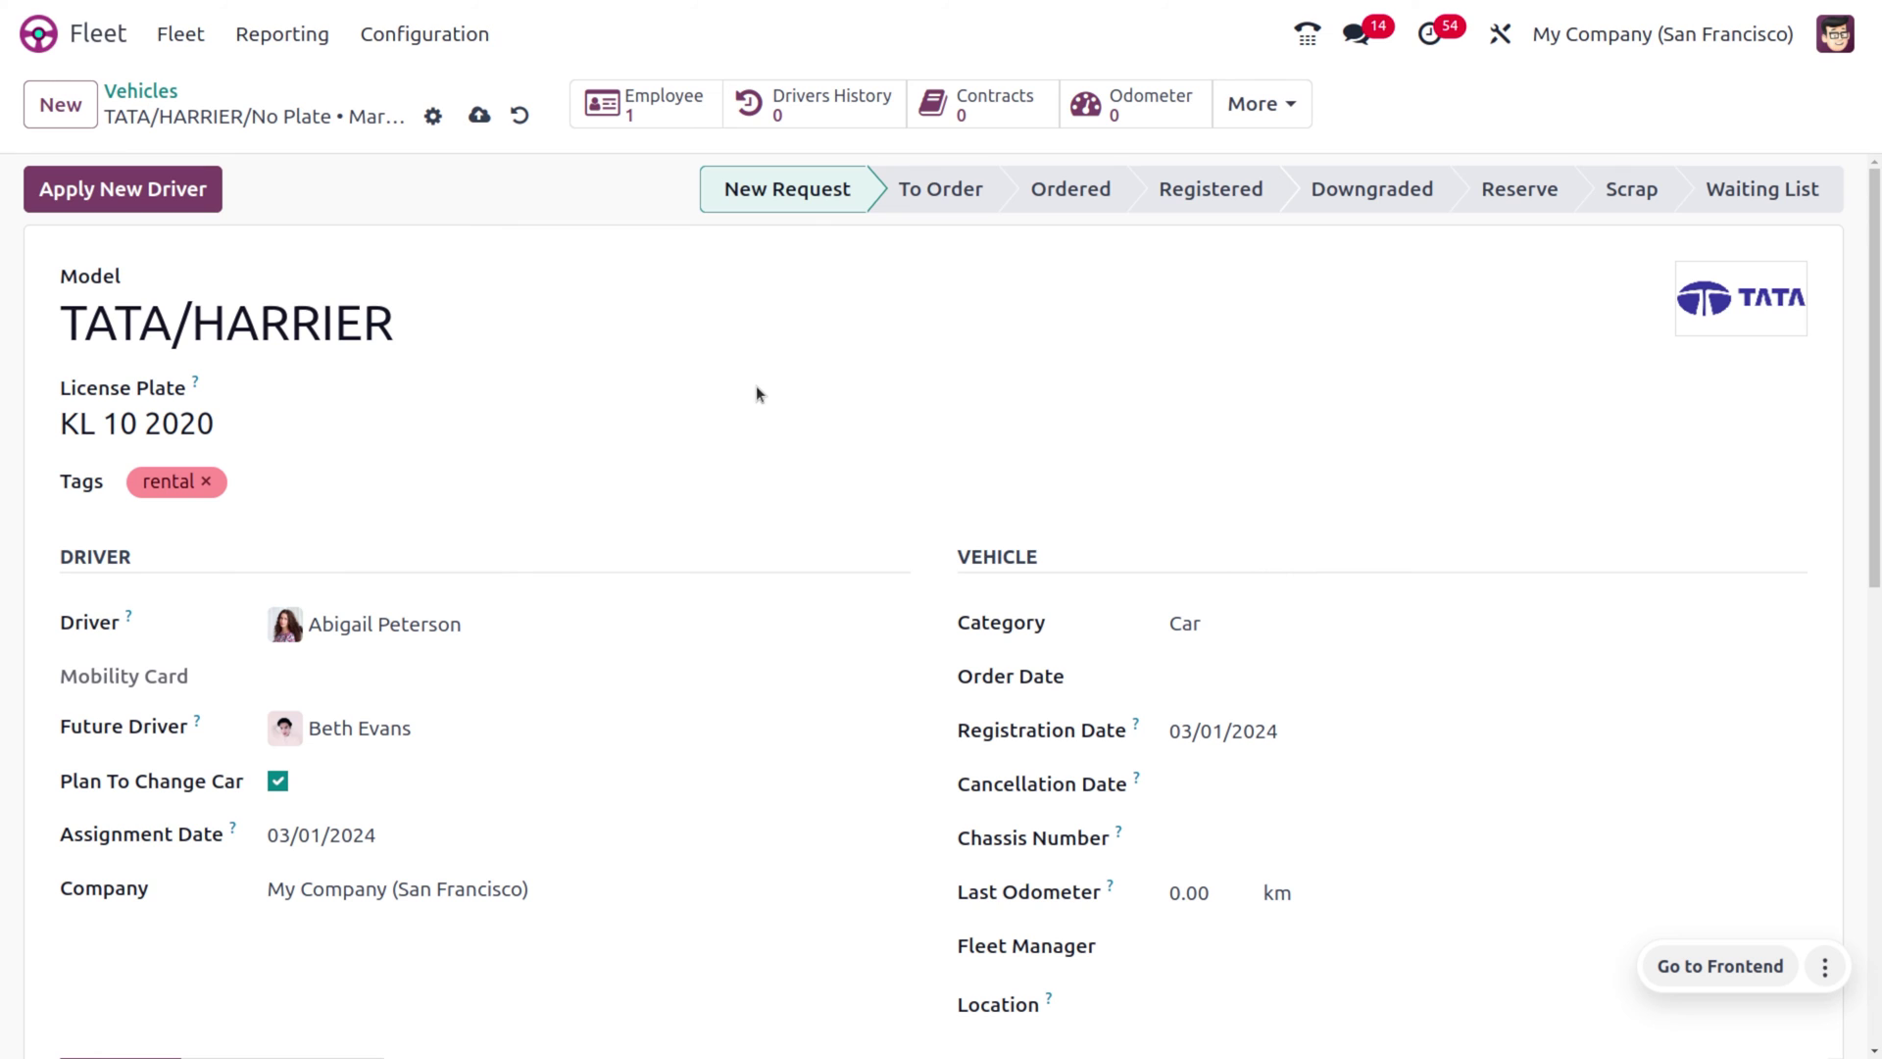
# Set the vehicle's order date to 02/28/2024 and its cancellation date to 03/31/2024.
pyautogui.click(1257, 678)
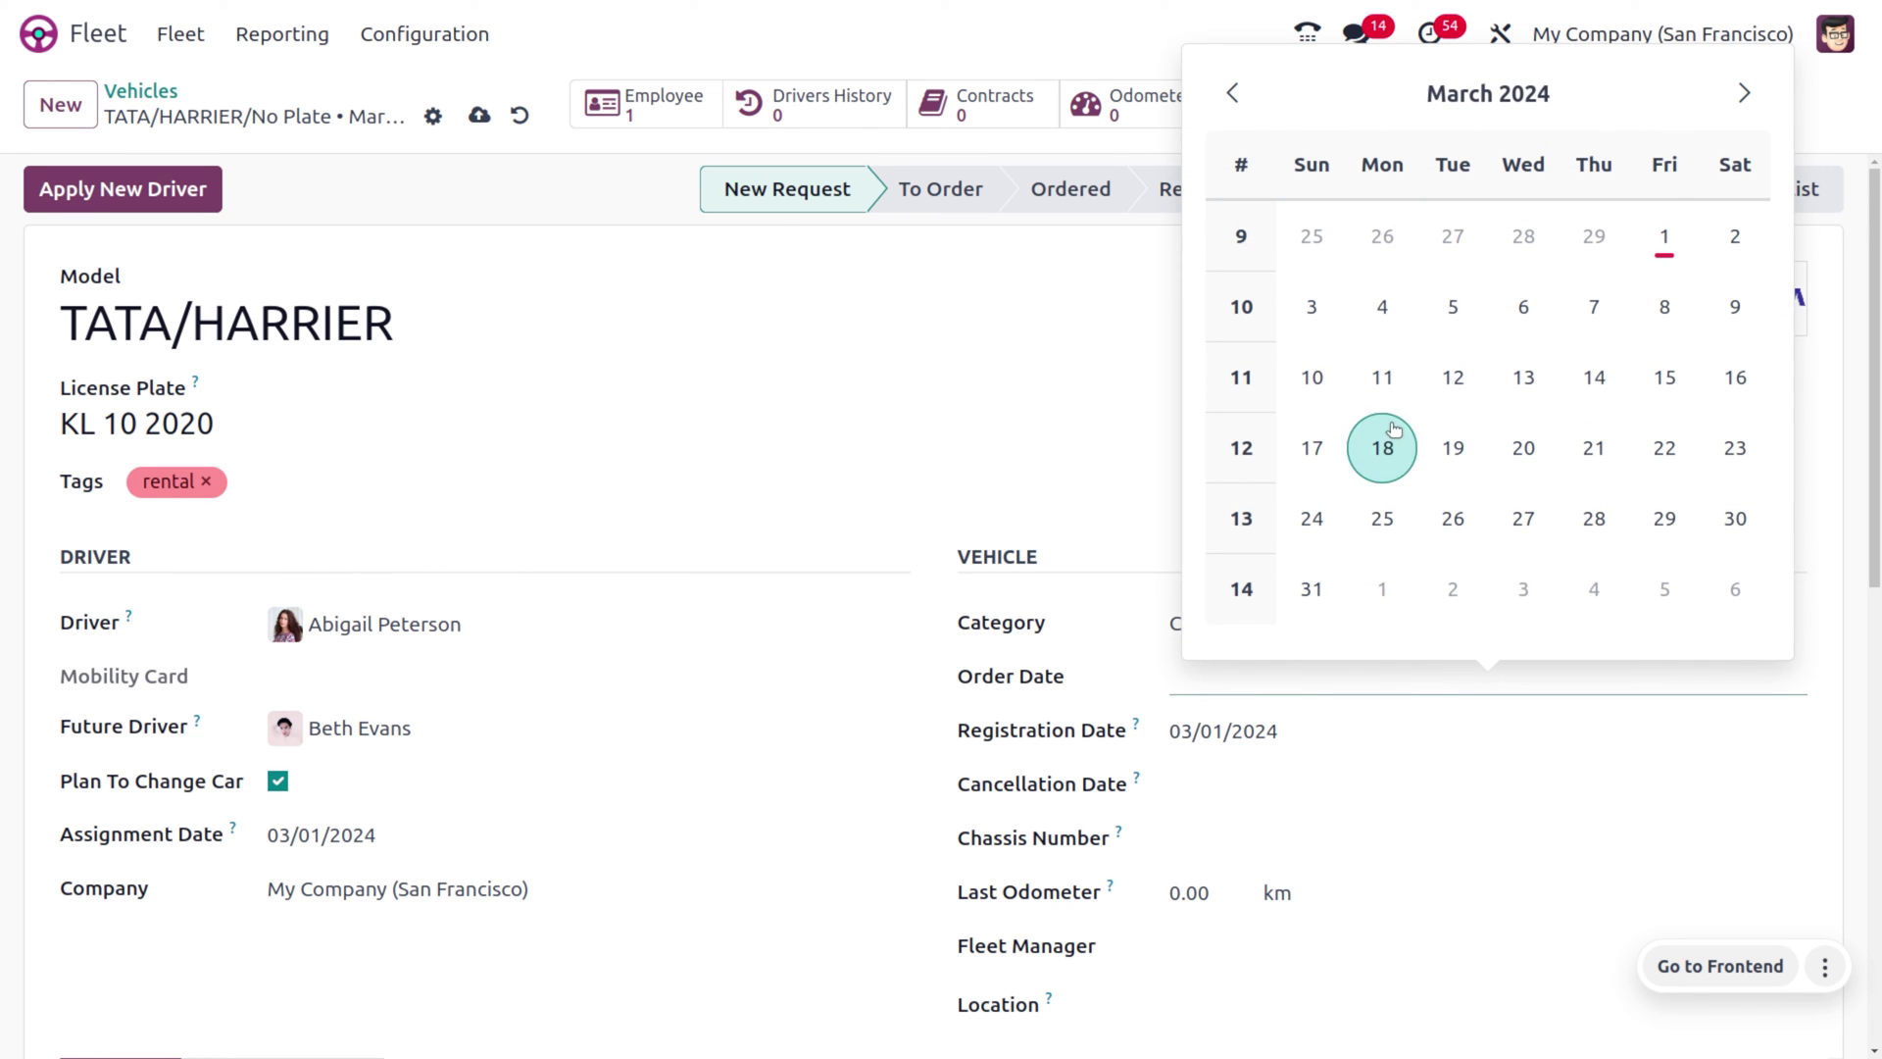
pyautogui.click(1521, 238)
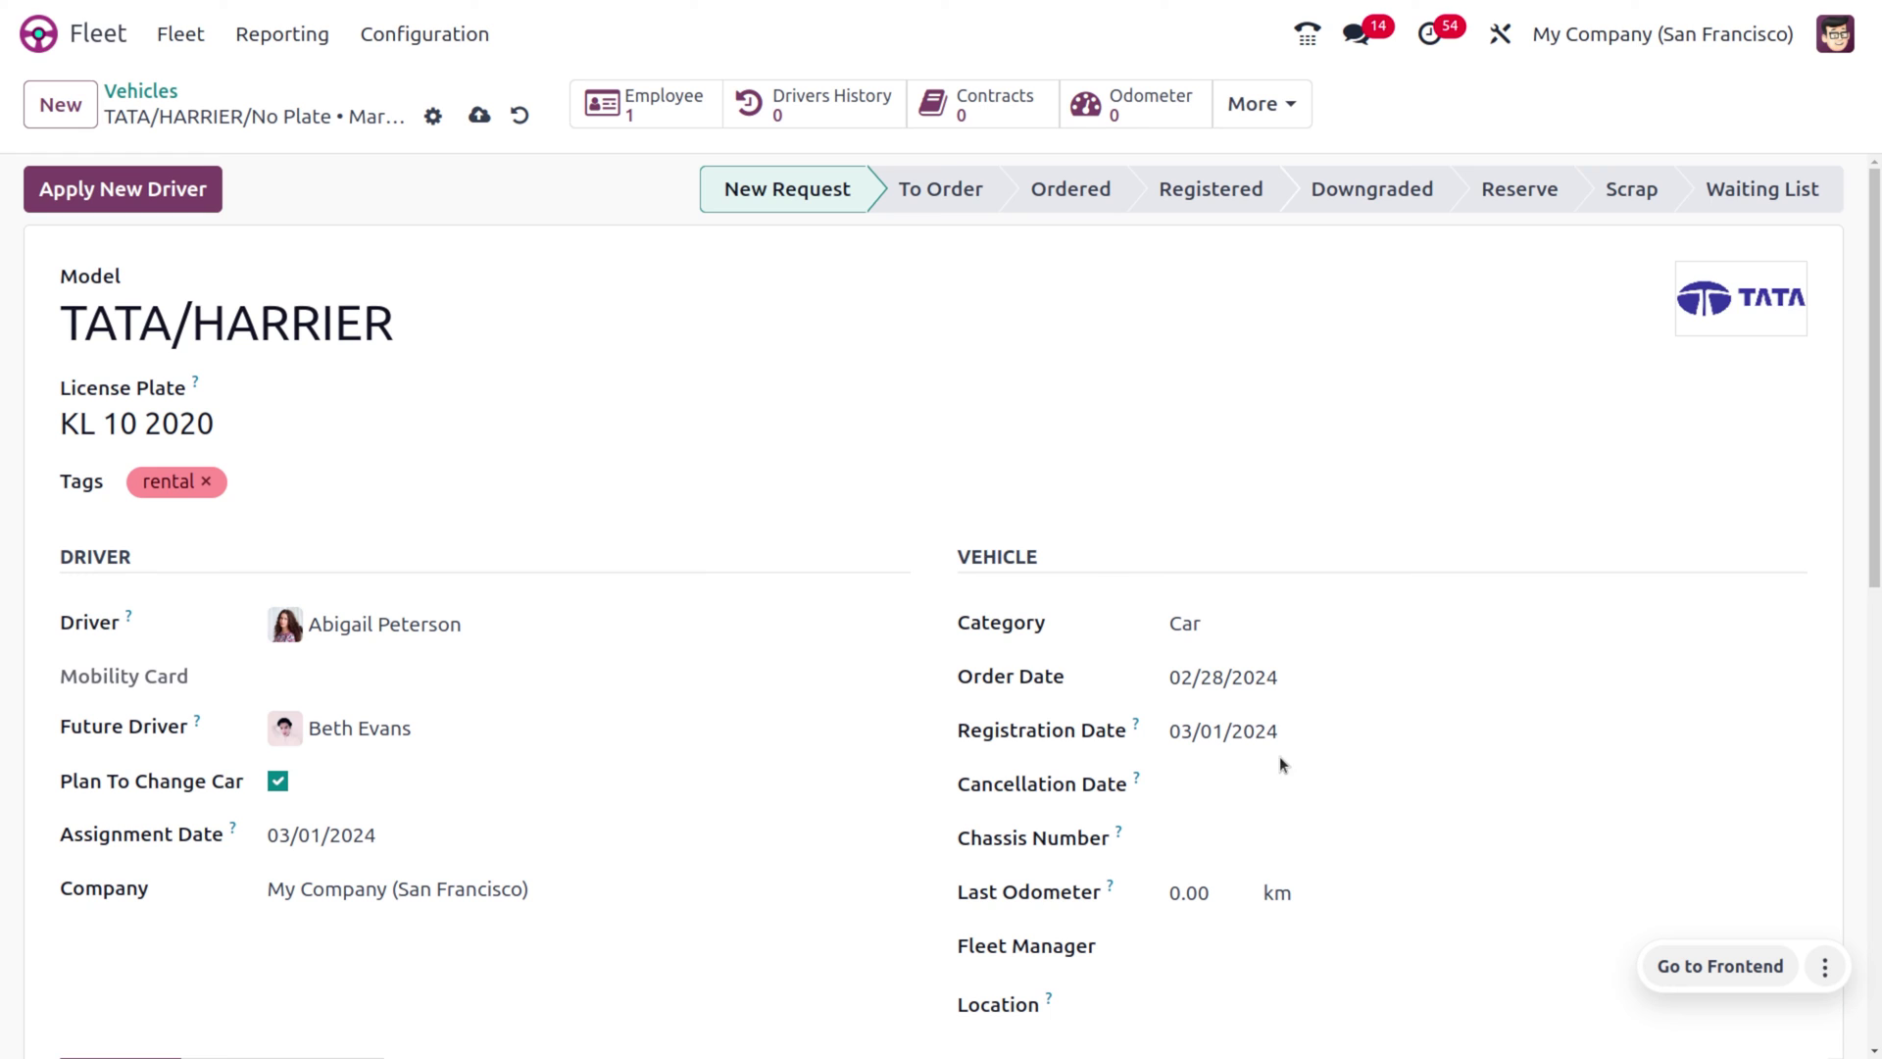
pyautogui.click(1294, 785)
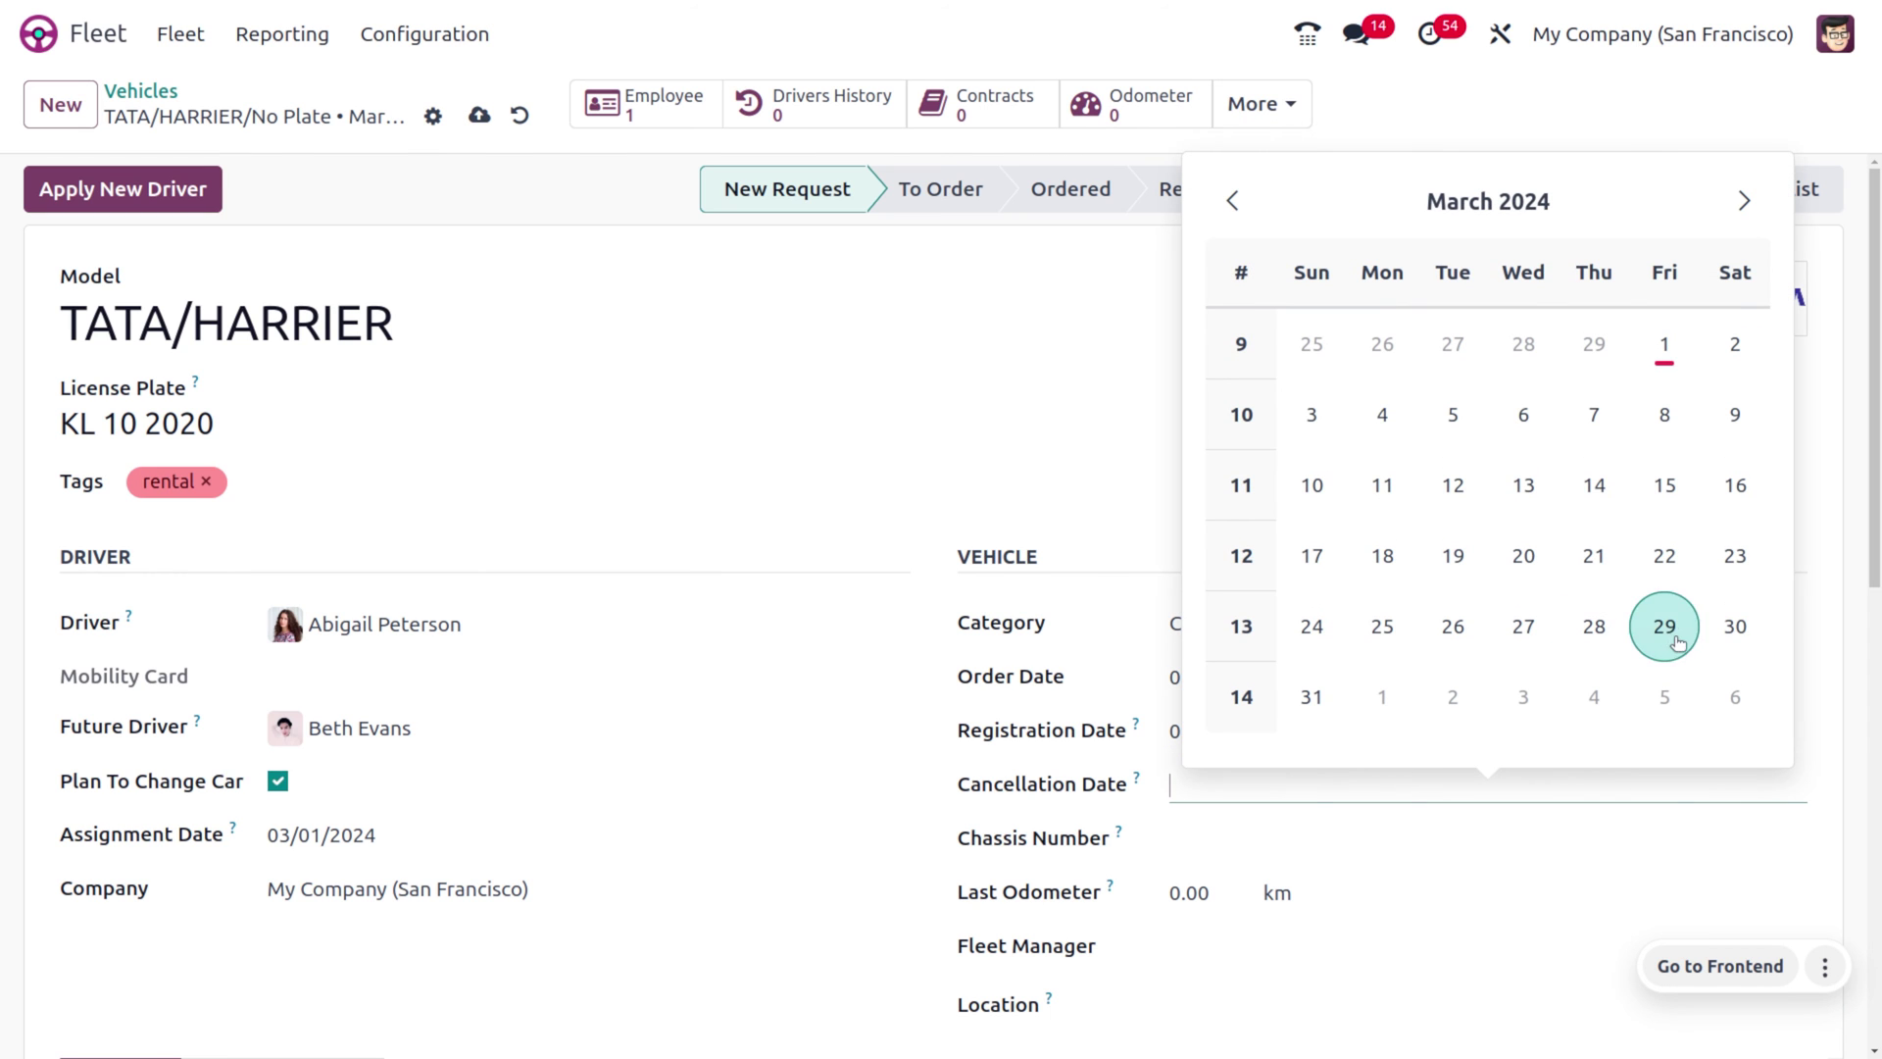
pyautogui.click(1311, 697)
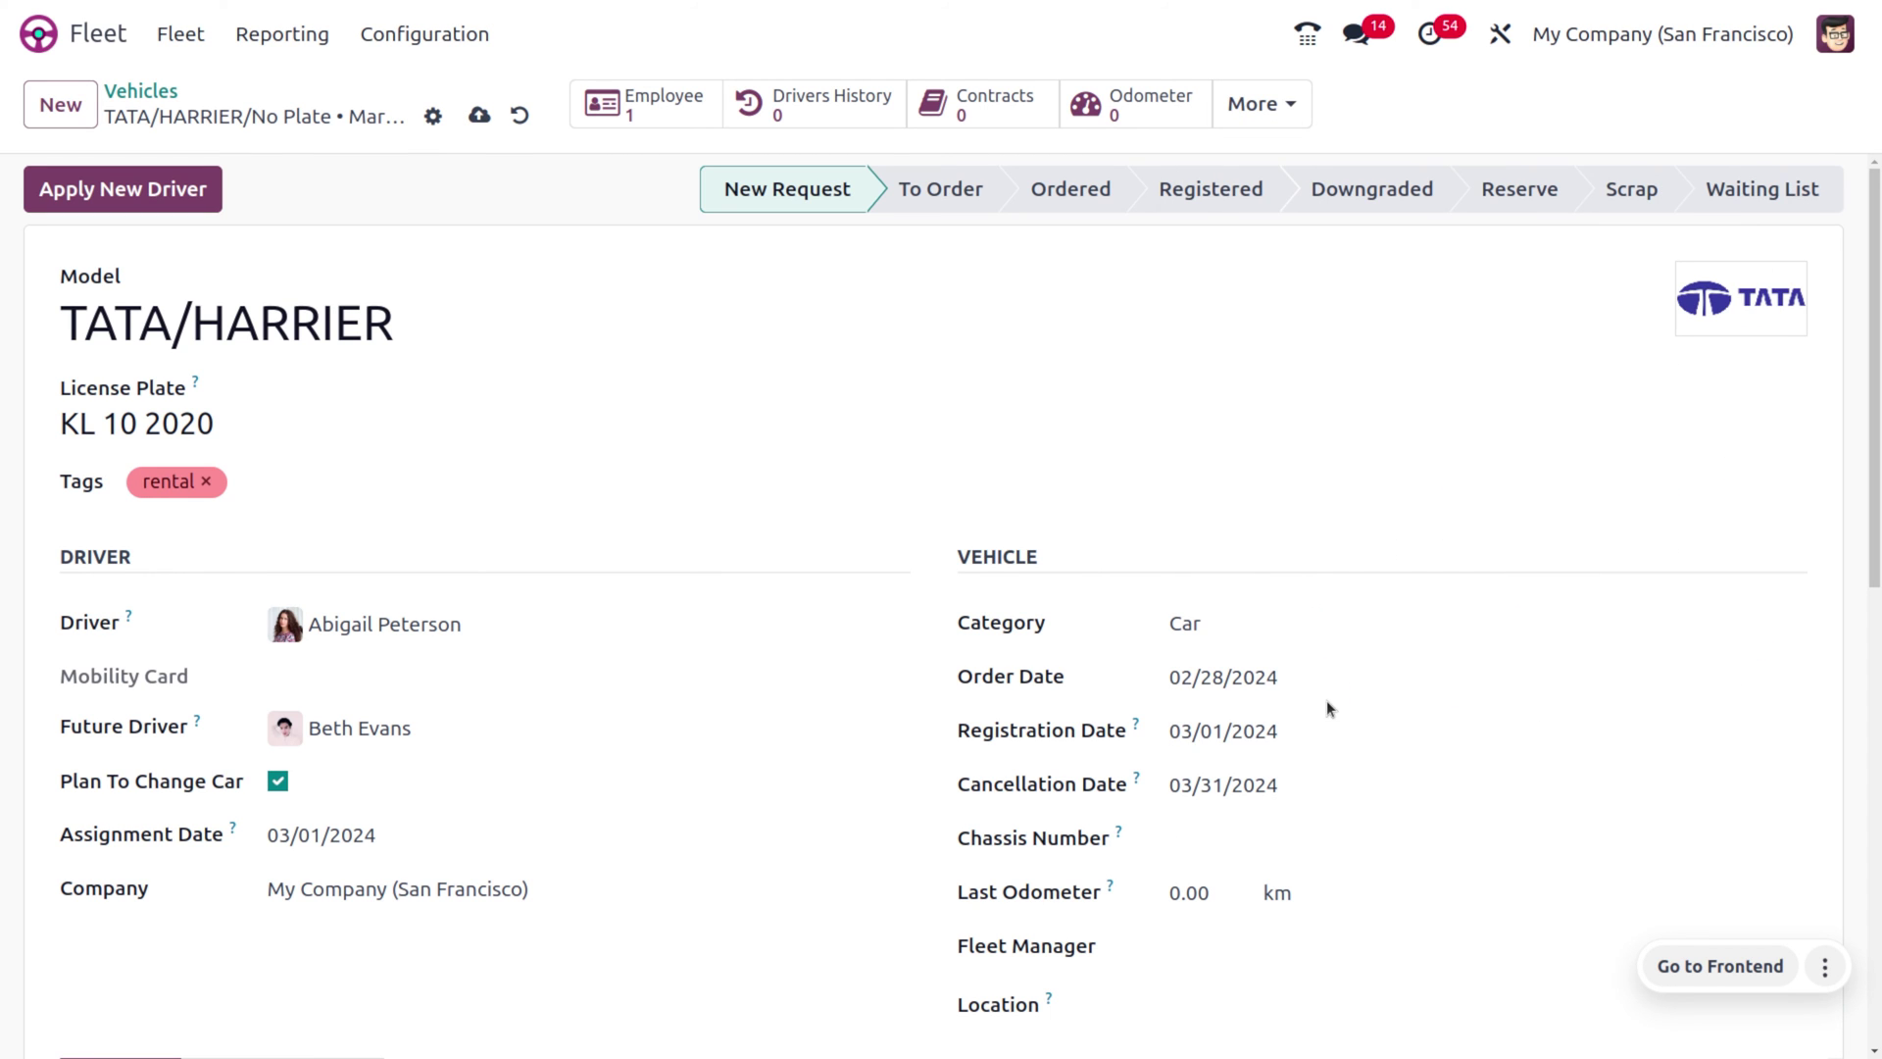
# Enter 123456678 as the chassis number and set the last odometer reading to 5000 km.
pyautogui.click(1258, 826)
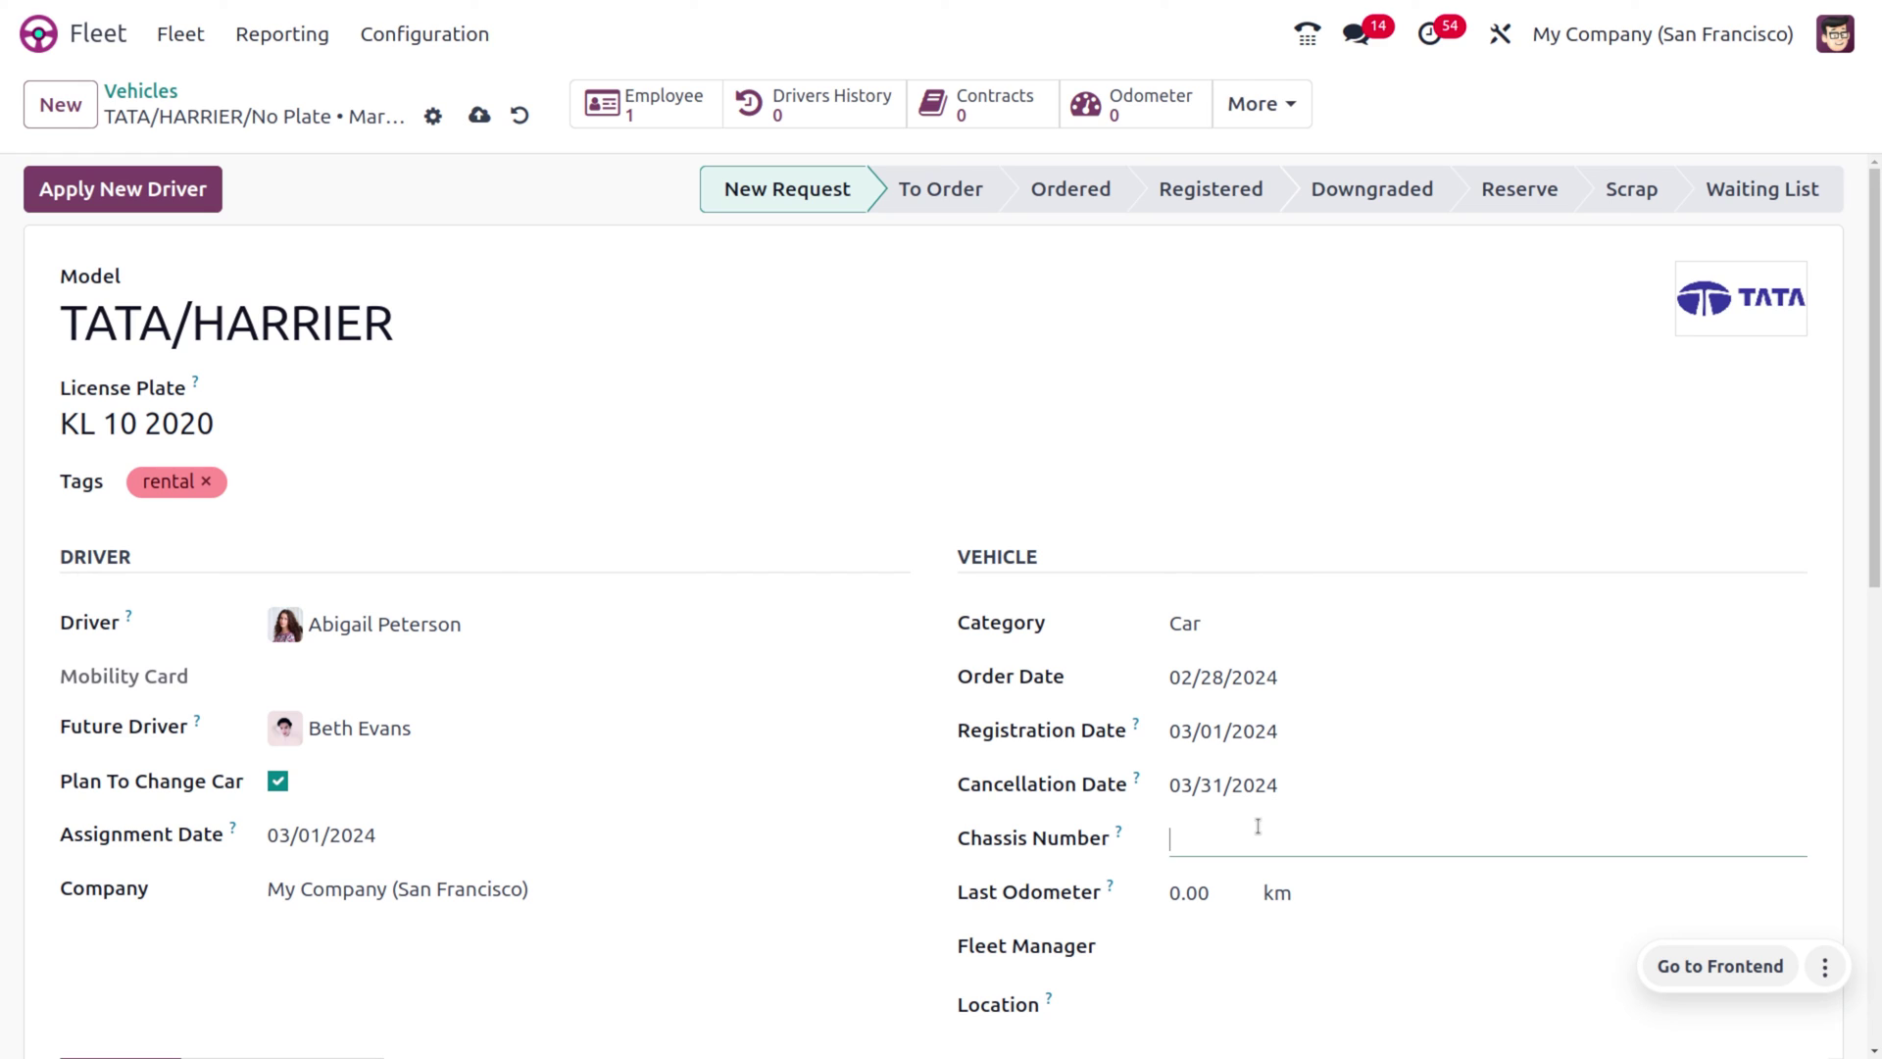
pyautogui.write('123456678')
pyautogui.click(1212, 878)
pyautogui.press('BackSpace')
pyautogui.write('5000')
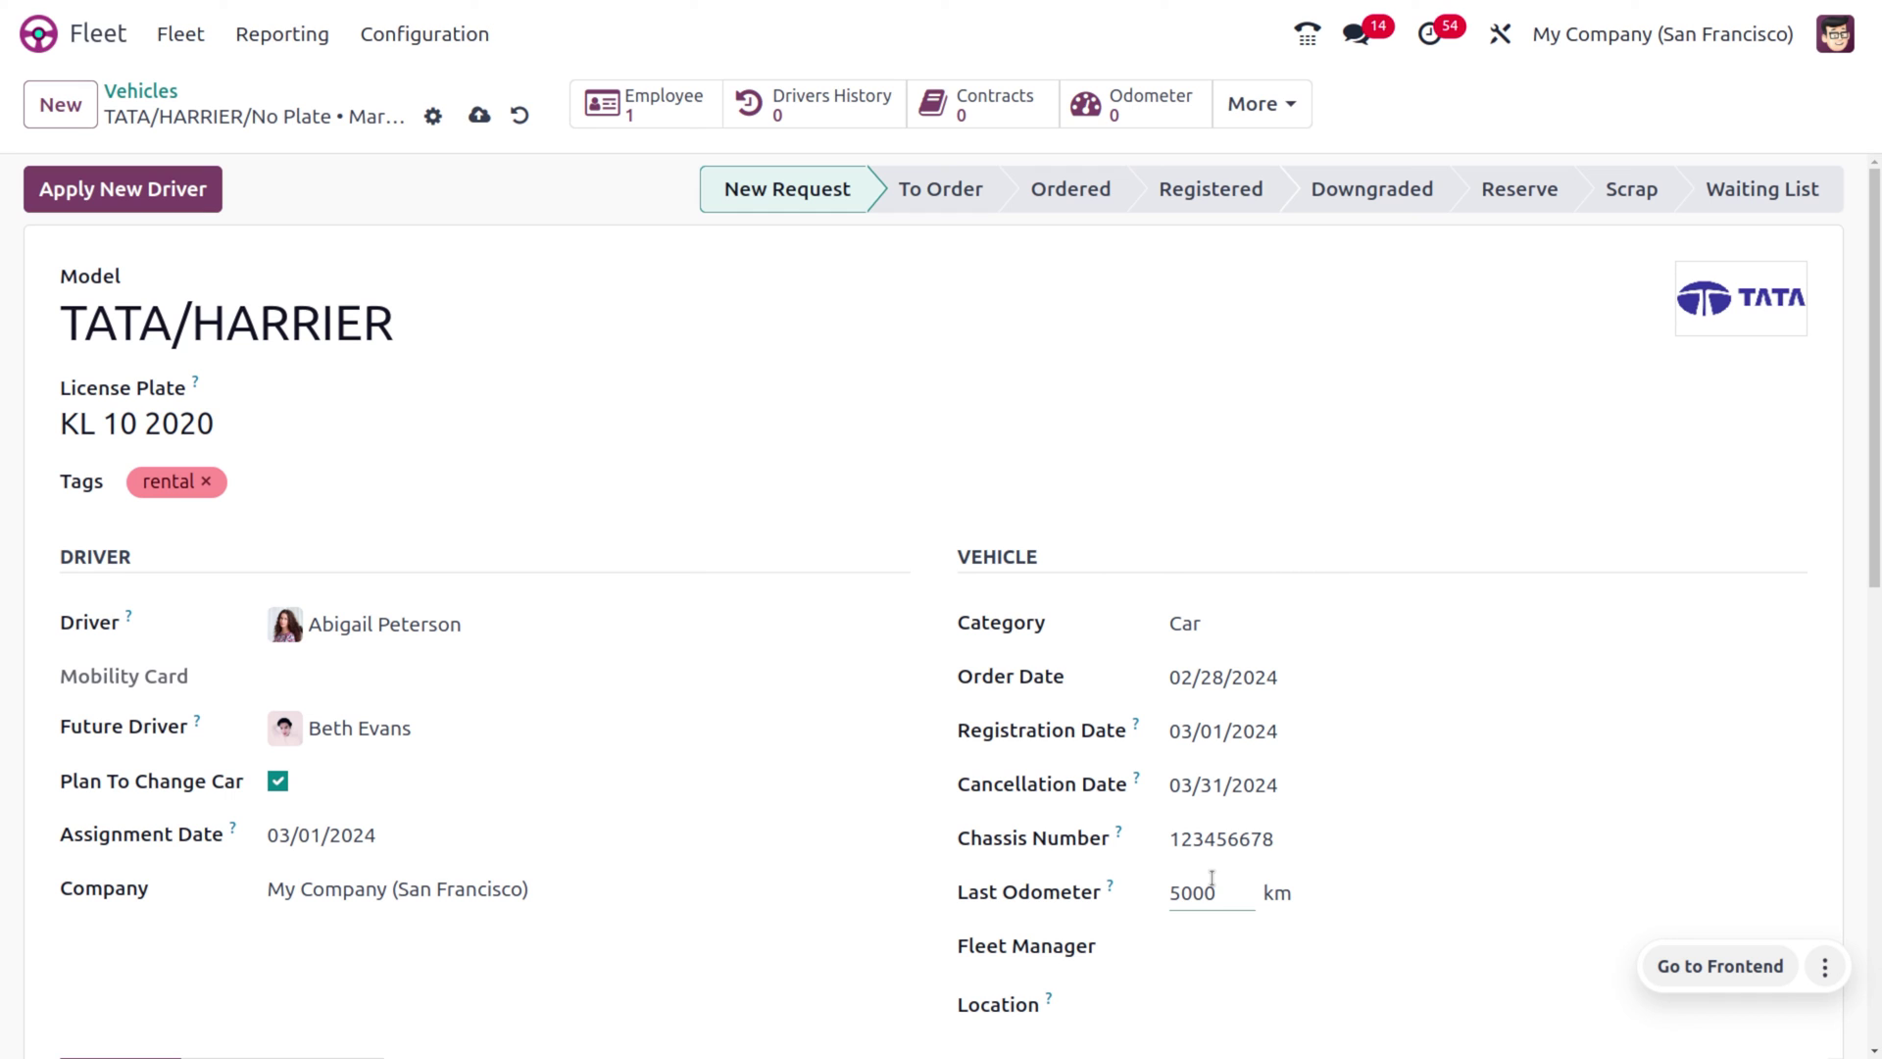
# Choose the administrator user as the vehicle's fleet manager and leave the location blank.
pyautogui.click(1243, 953)
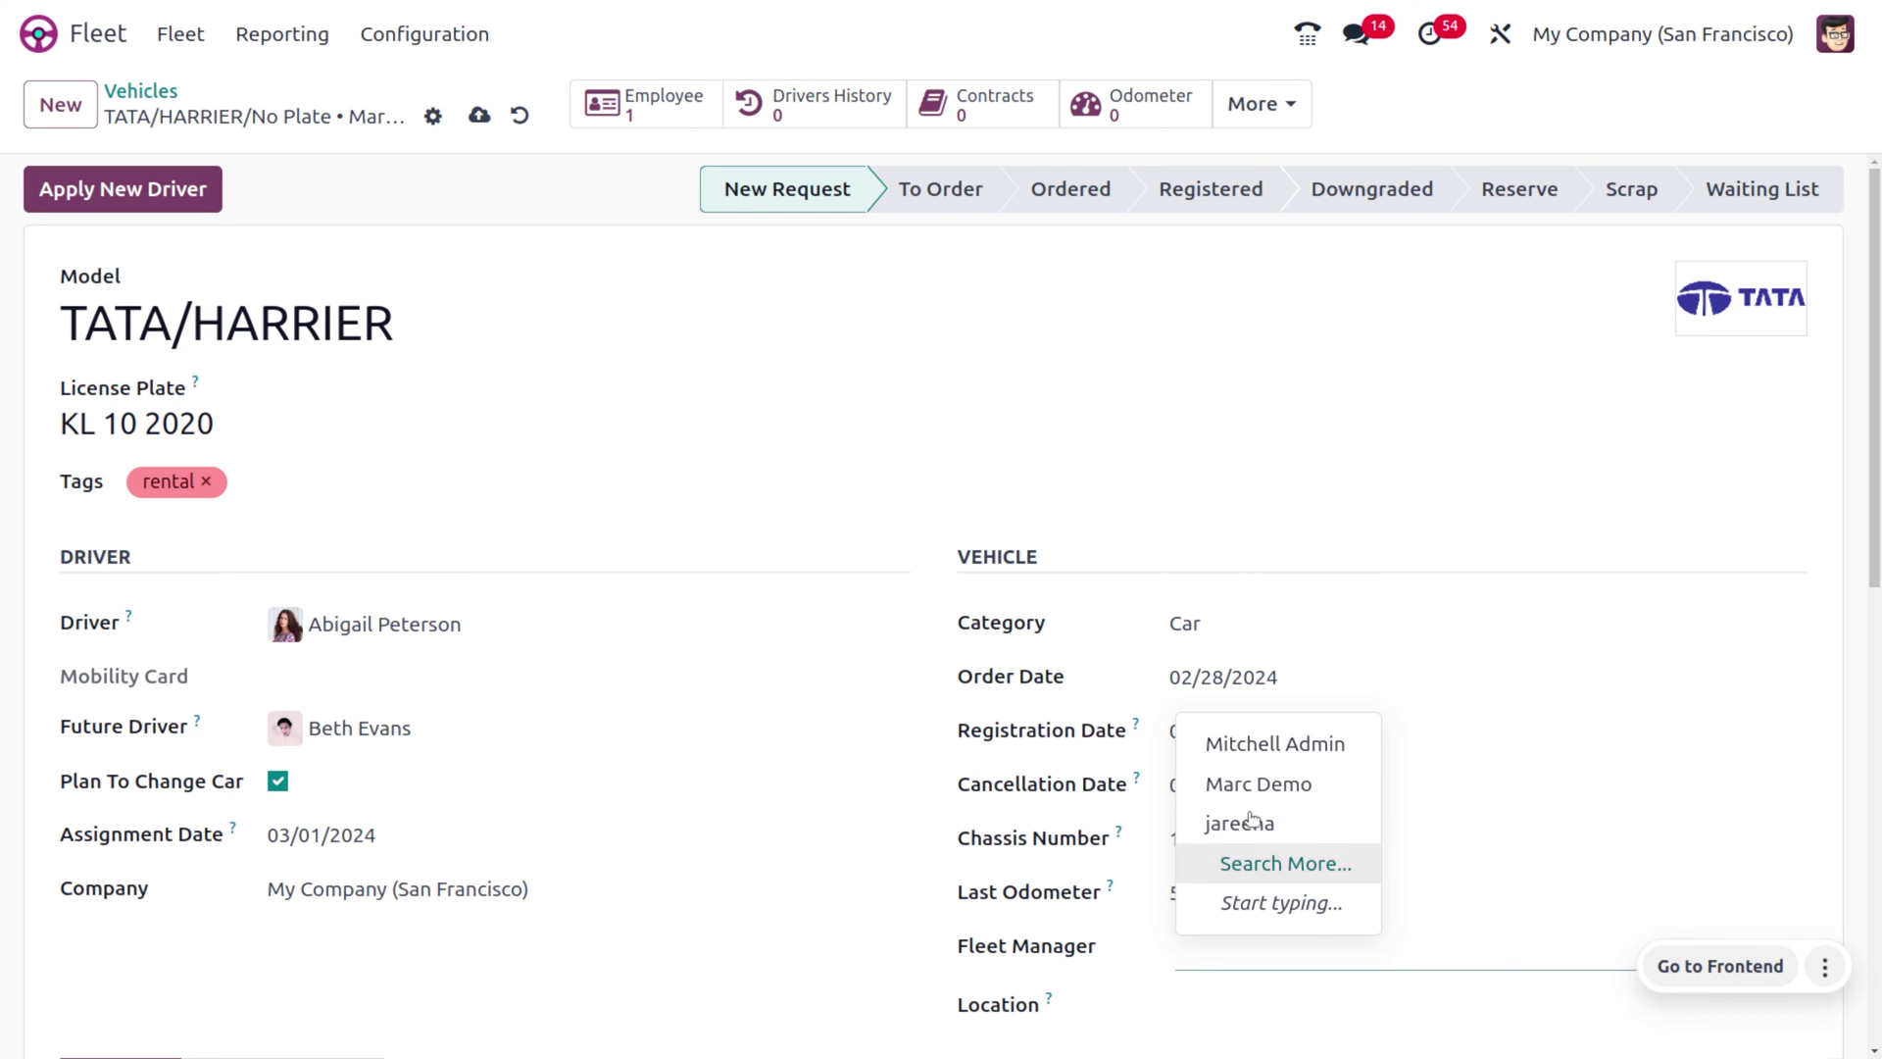
pyautogui.click(1233, 743)
pyautogui.scroll(-3, 1462, 676)
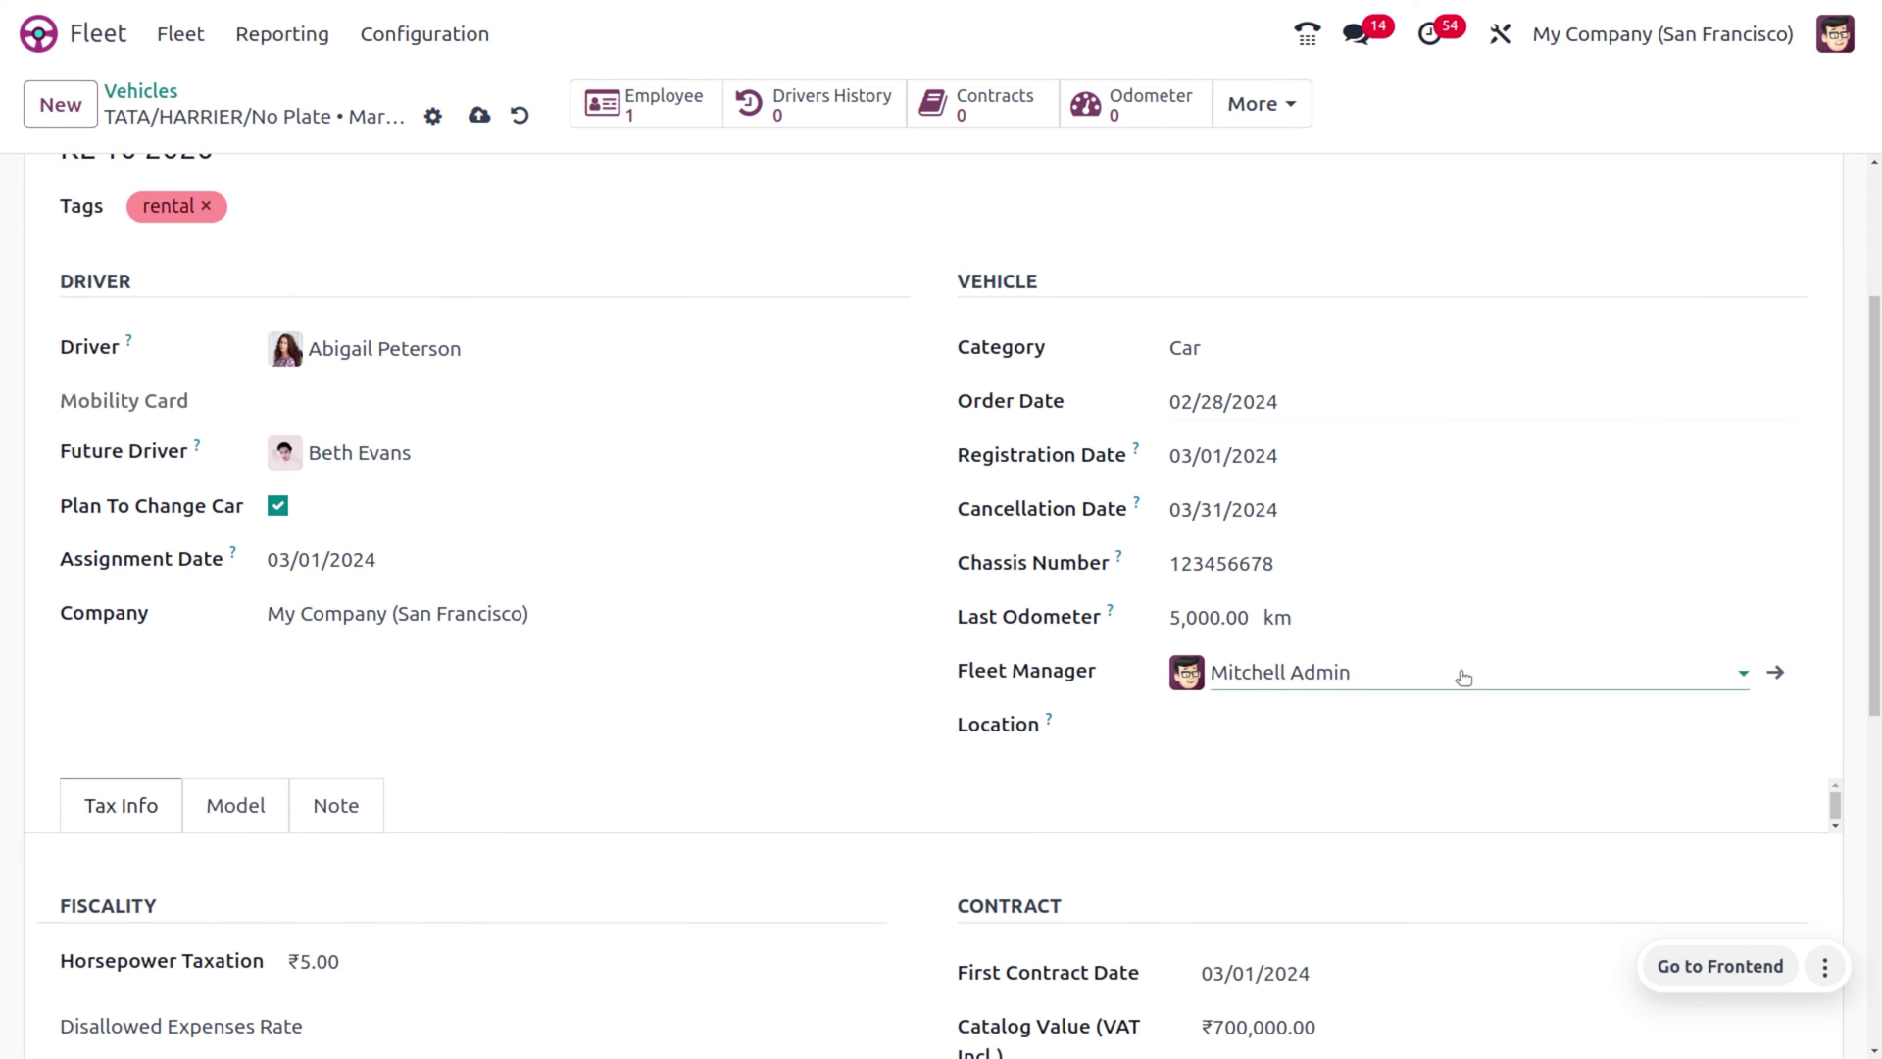
pyautogui.click(1296, 708)
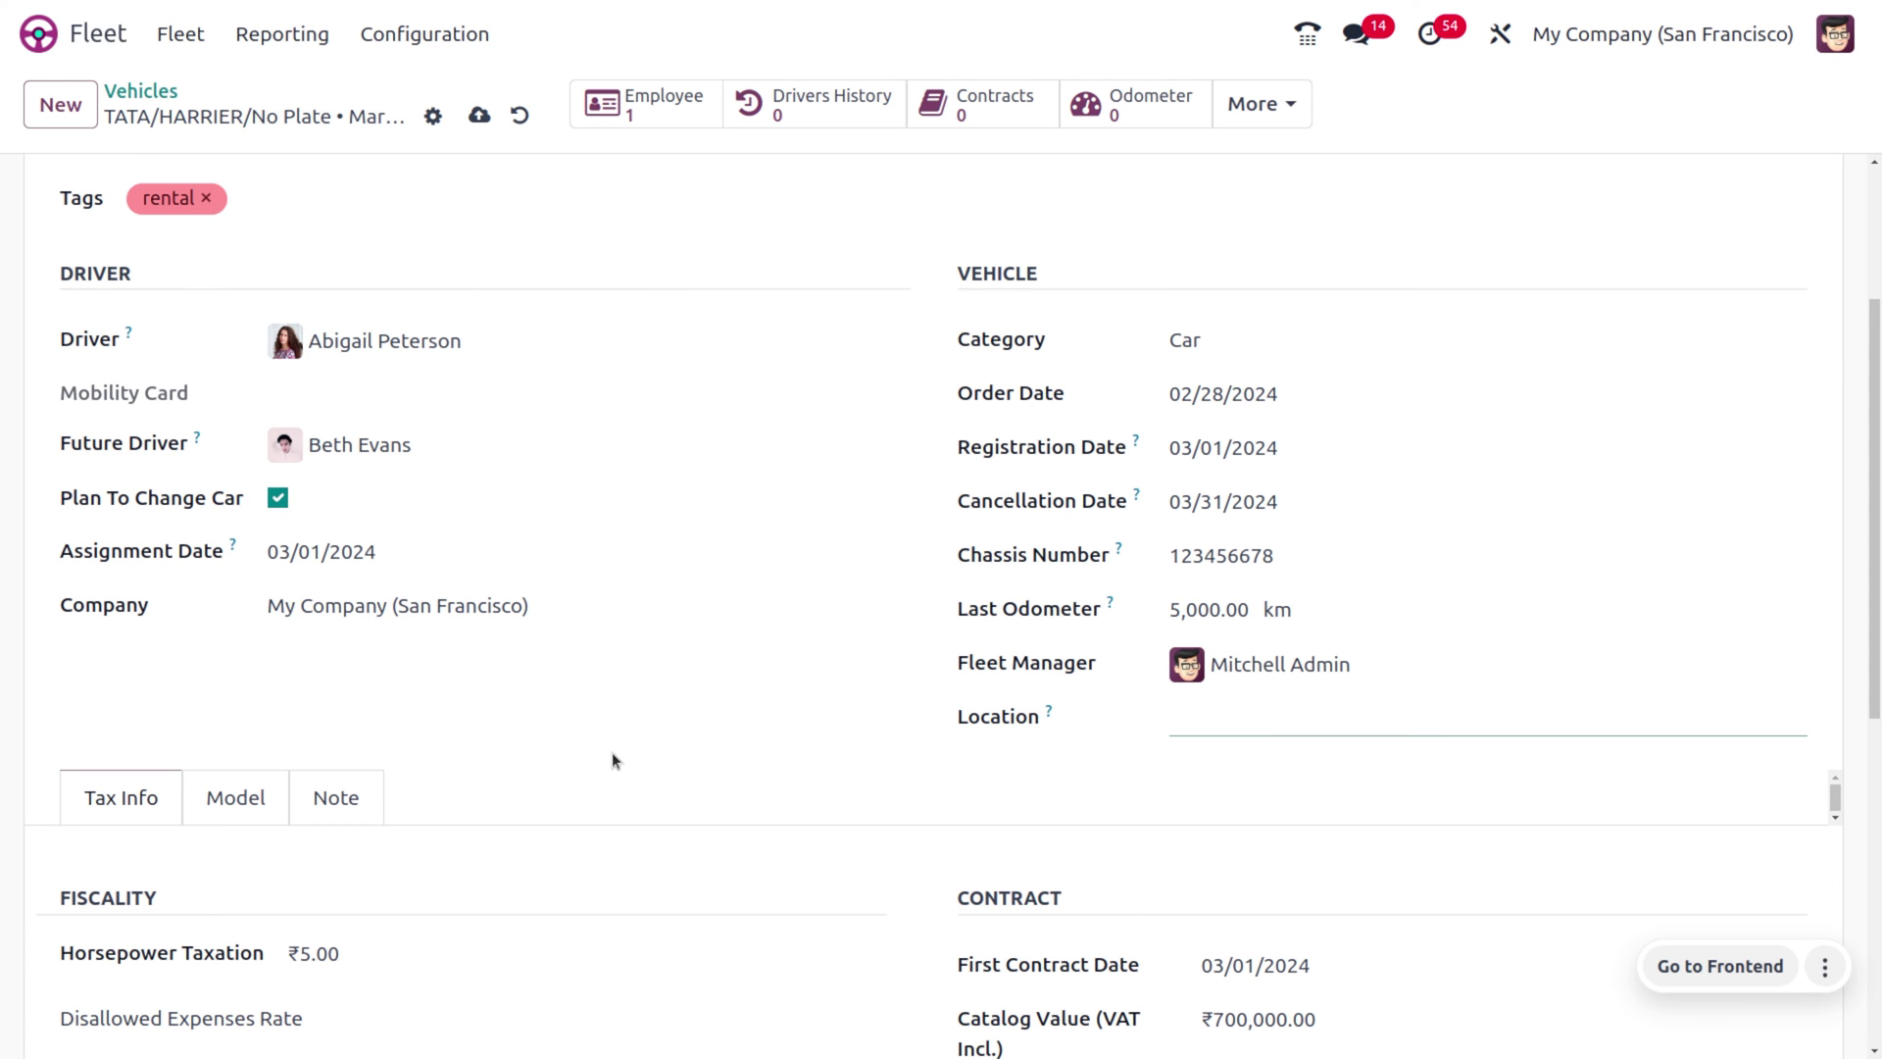
# Add a disallowed expenses rate of 10% starting 03/01/2024 to the vehicle's tax information.
pyautogui.scroll(-5, 614, 760)
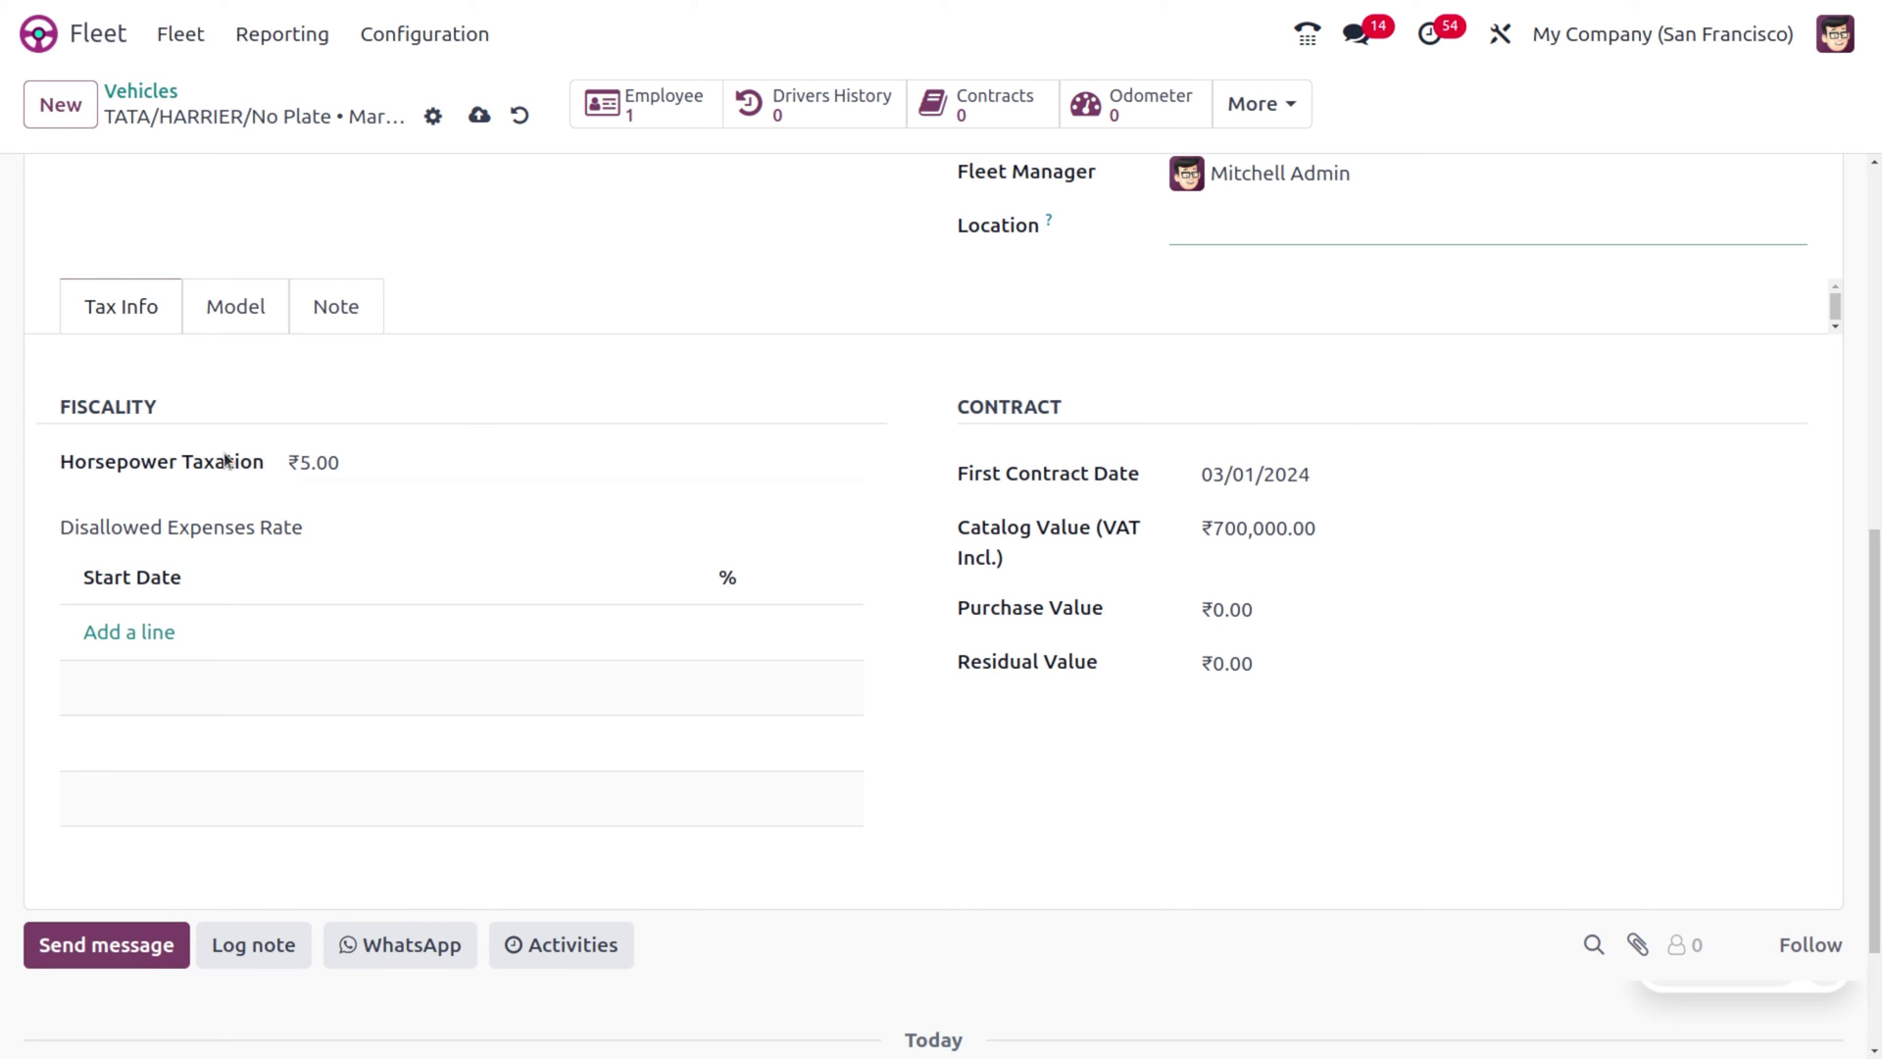
pyautogui.click(137, 631)
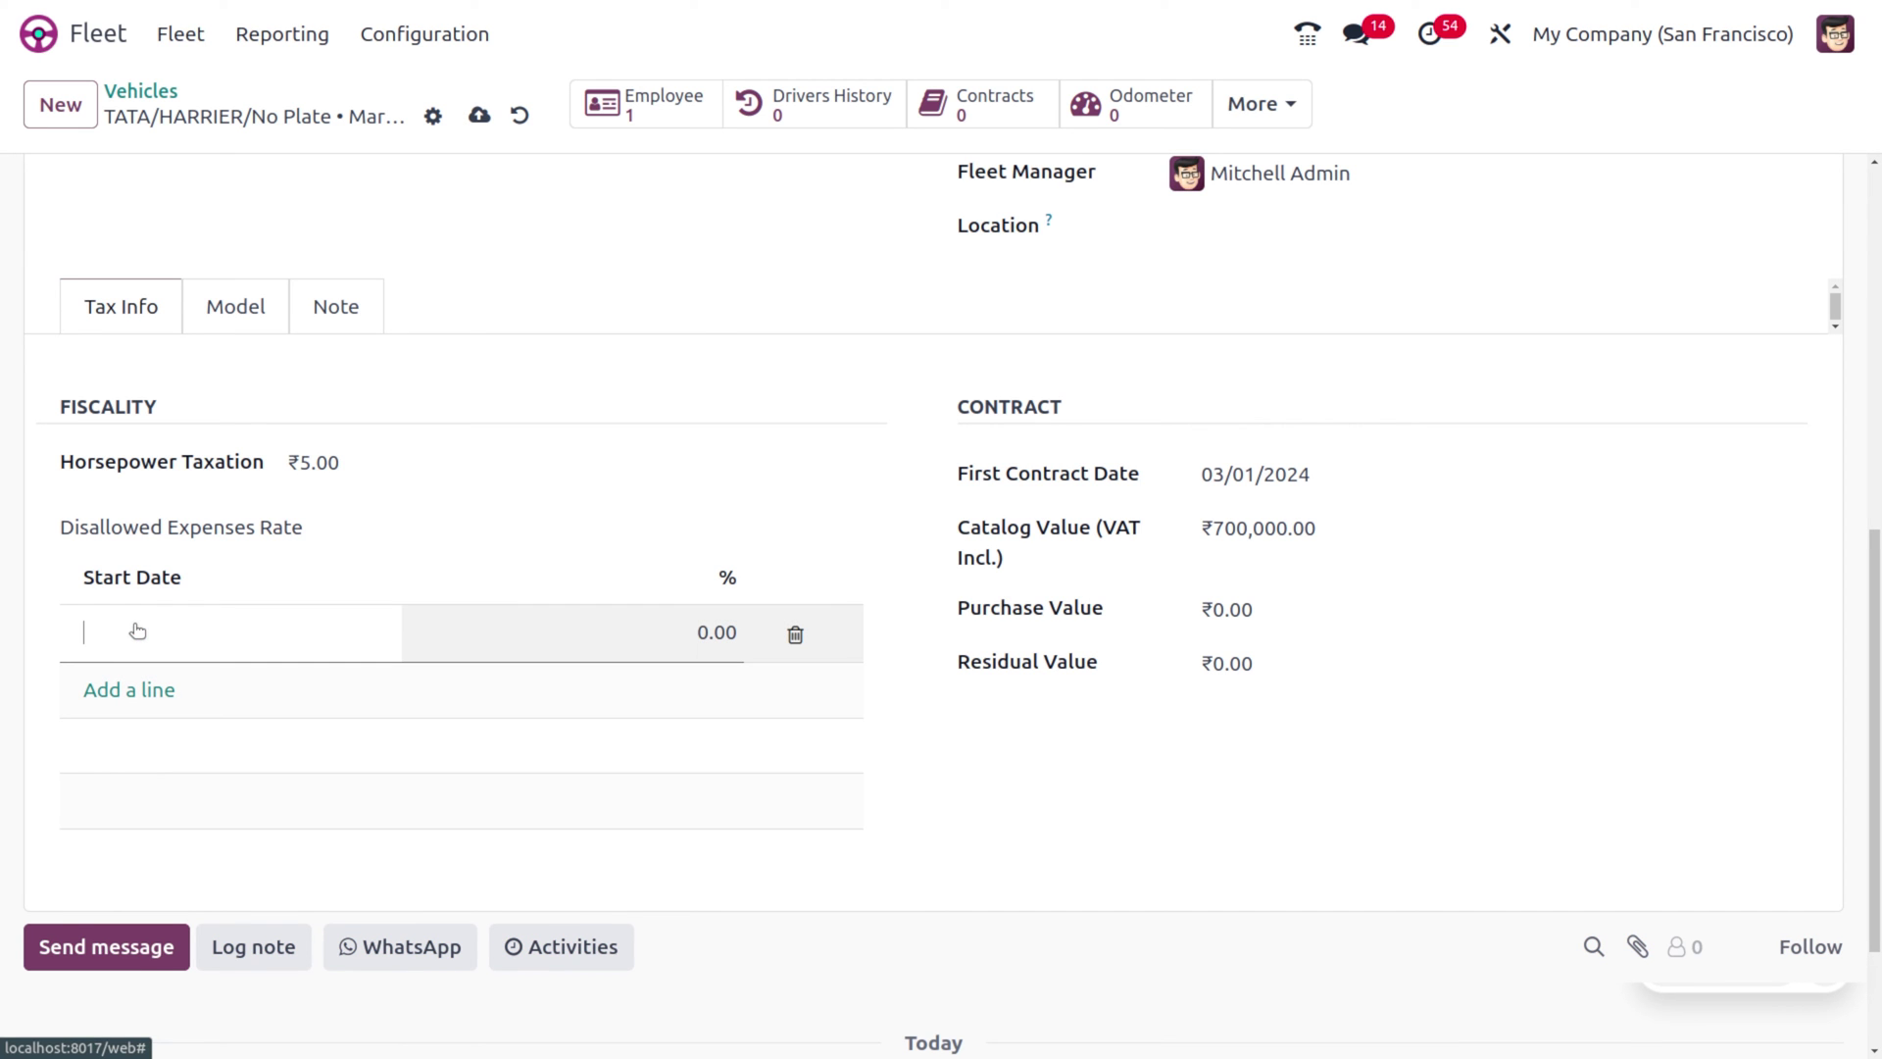
pyautogui.click(138, 632)
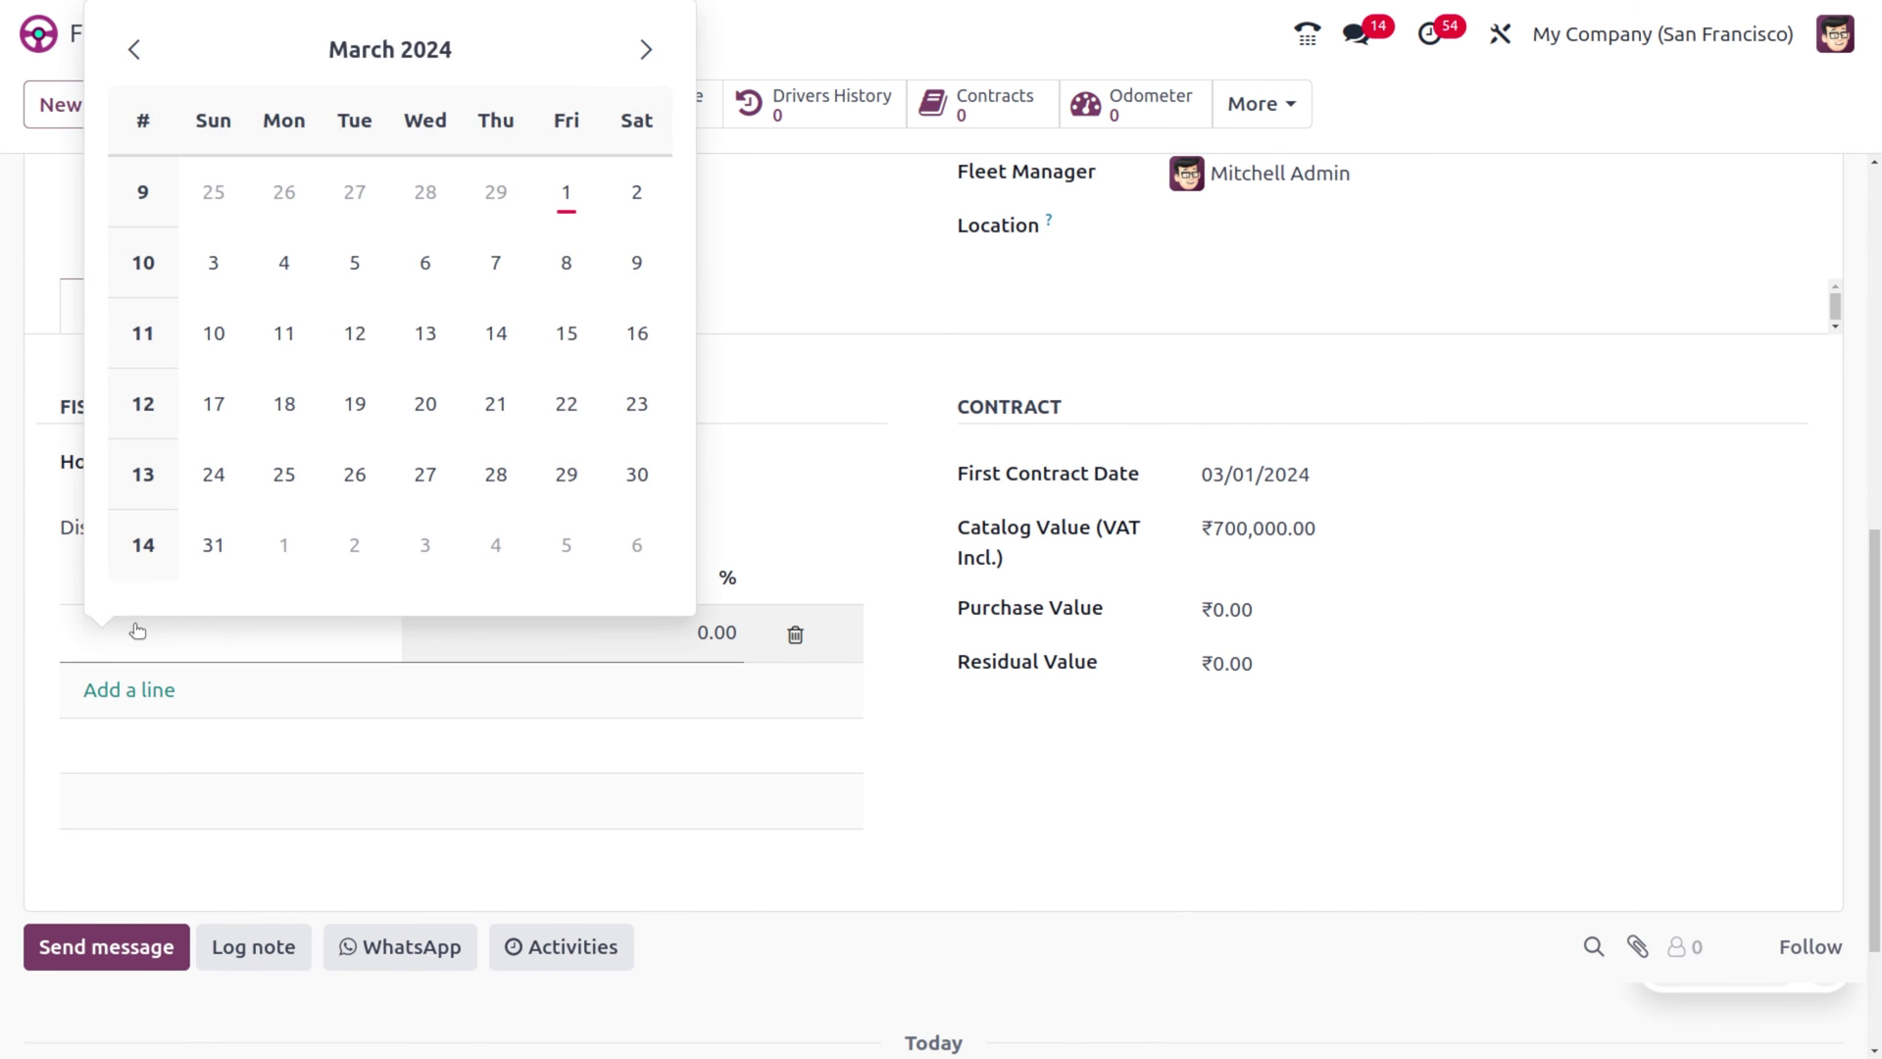
pyautogui.click(566, 192)
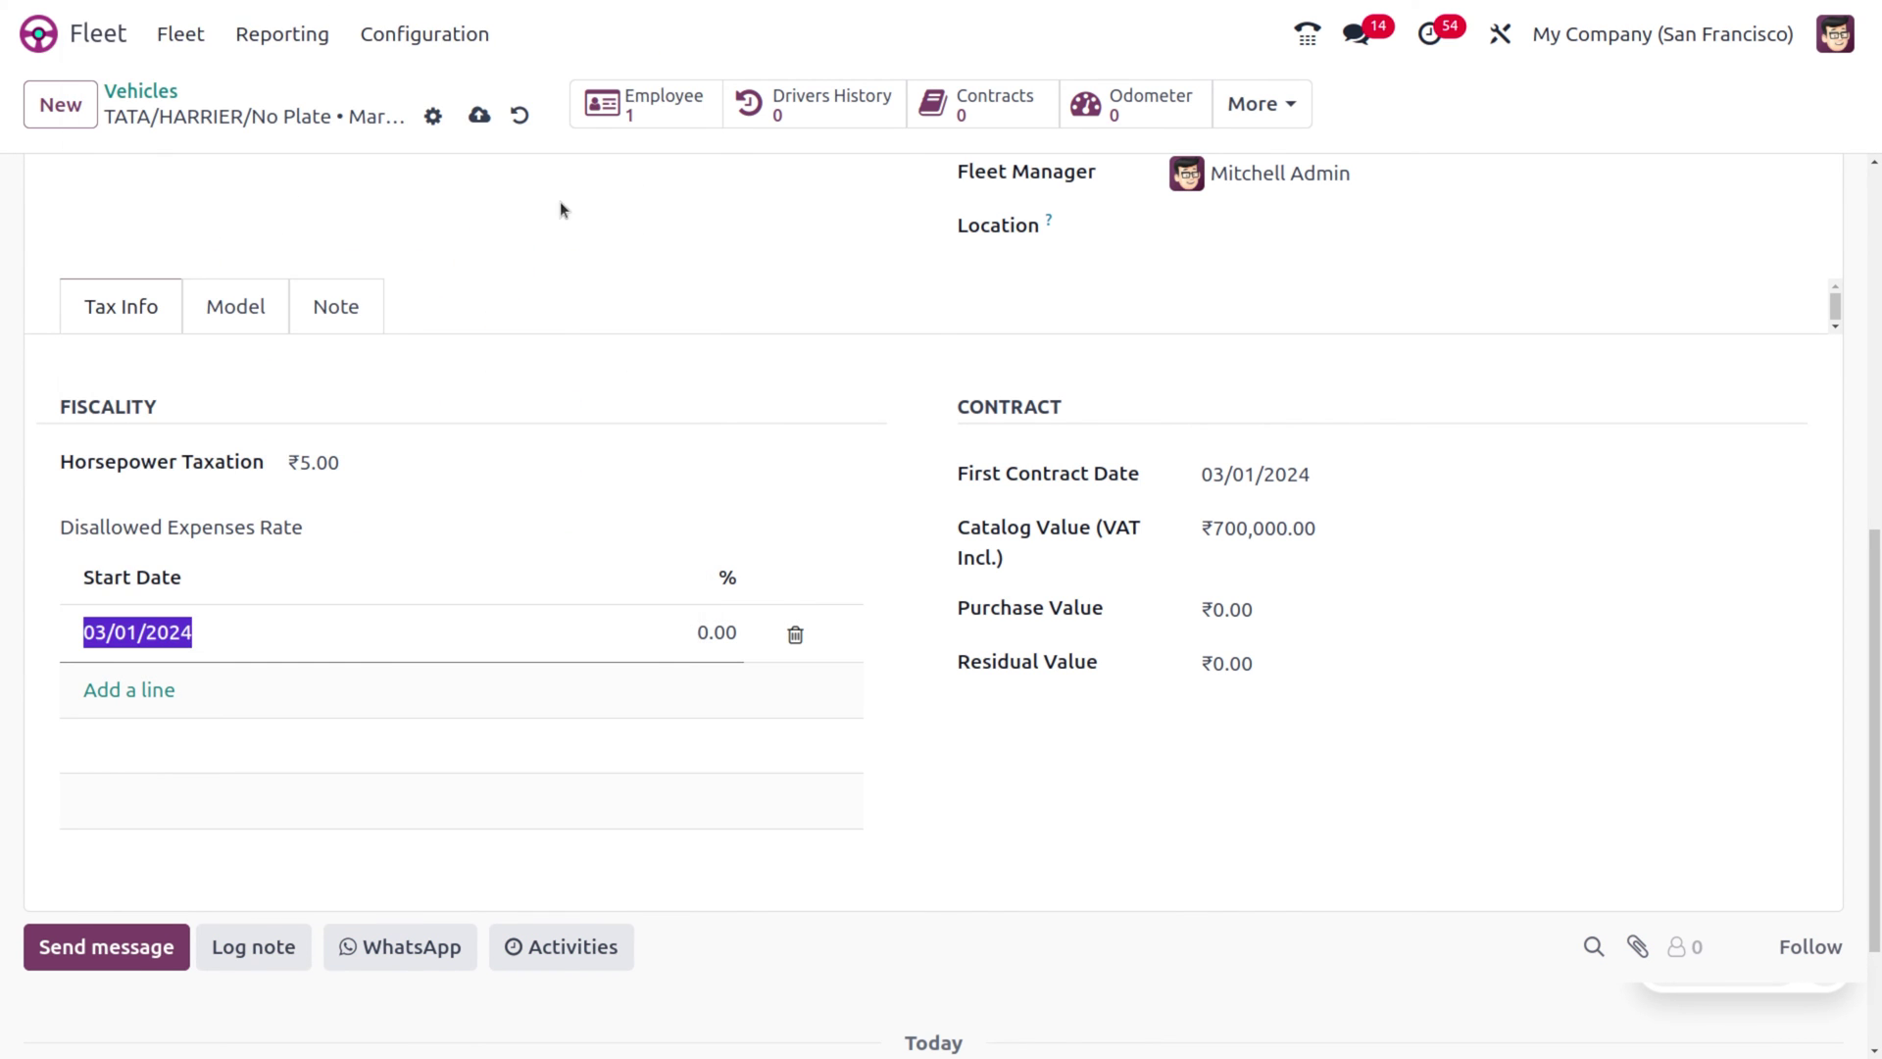
pyautogui.click(732, 633)
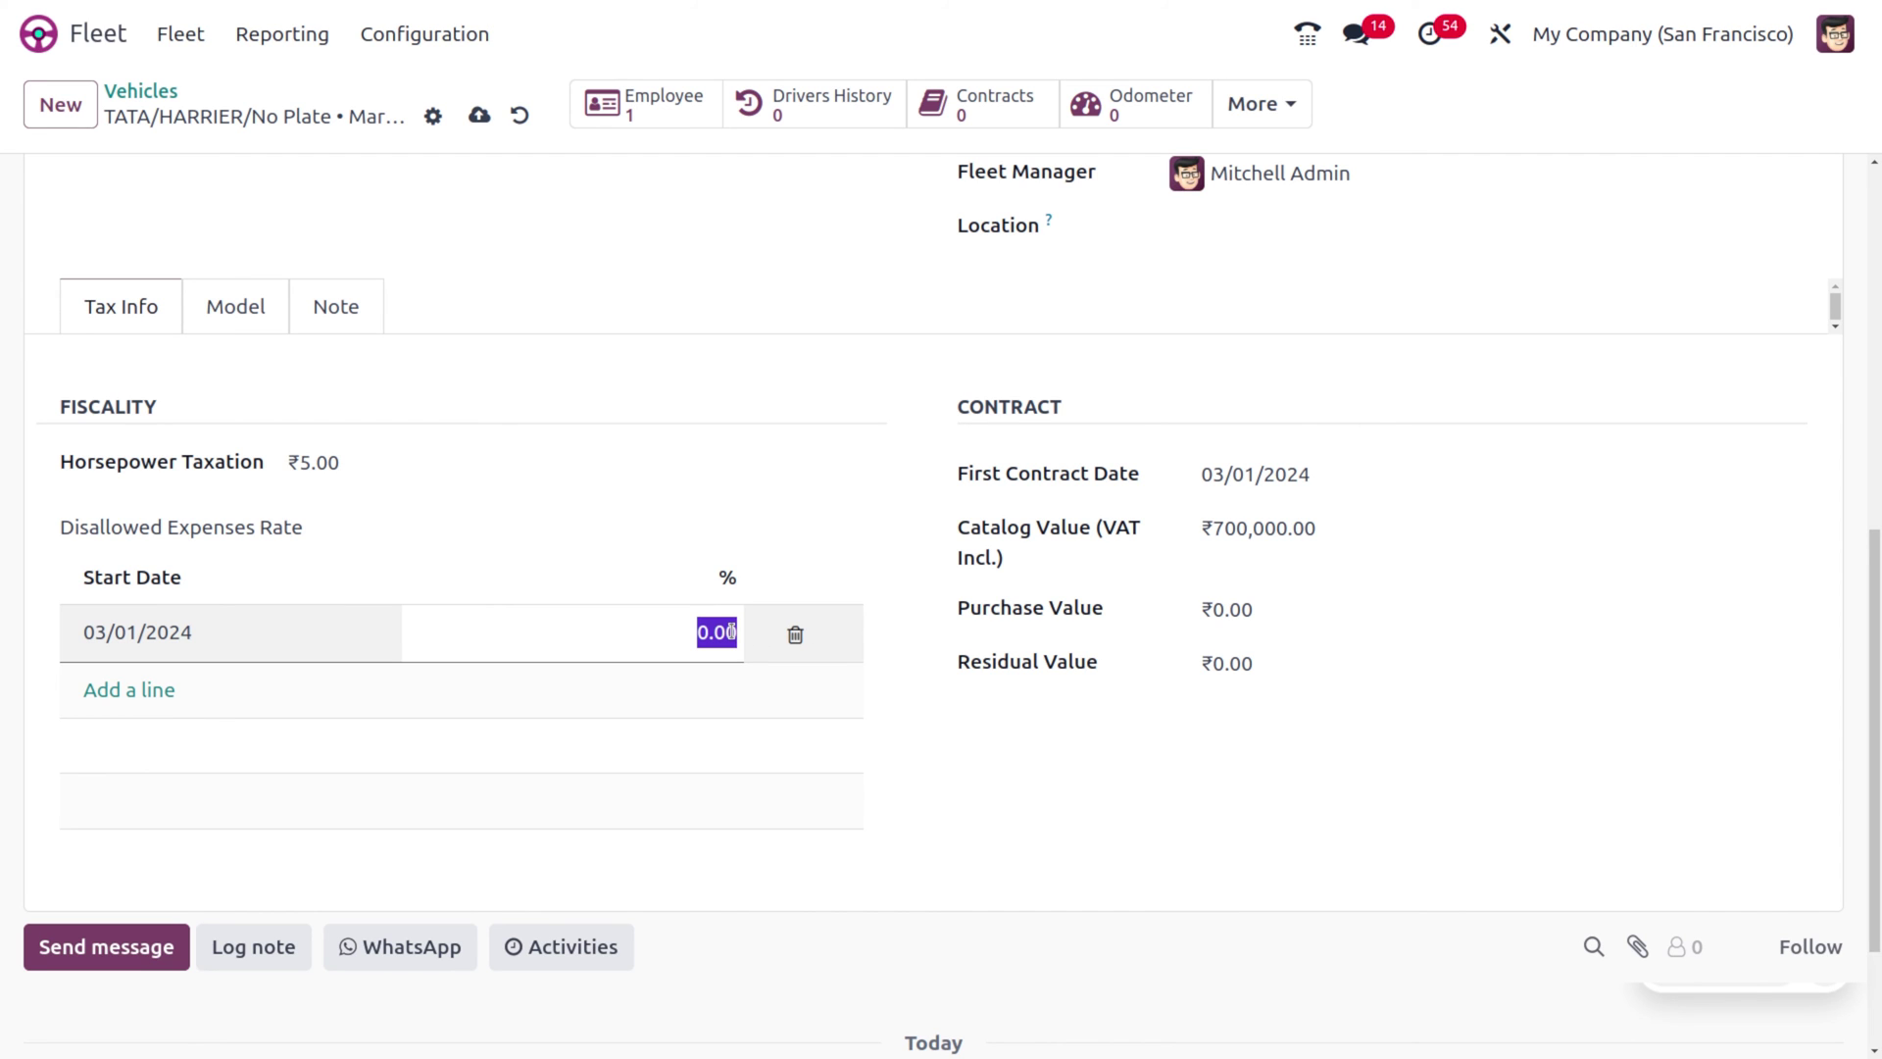
pyautogui.write('10')
pyautogui.click(902, 435)
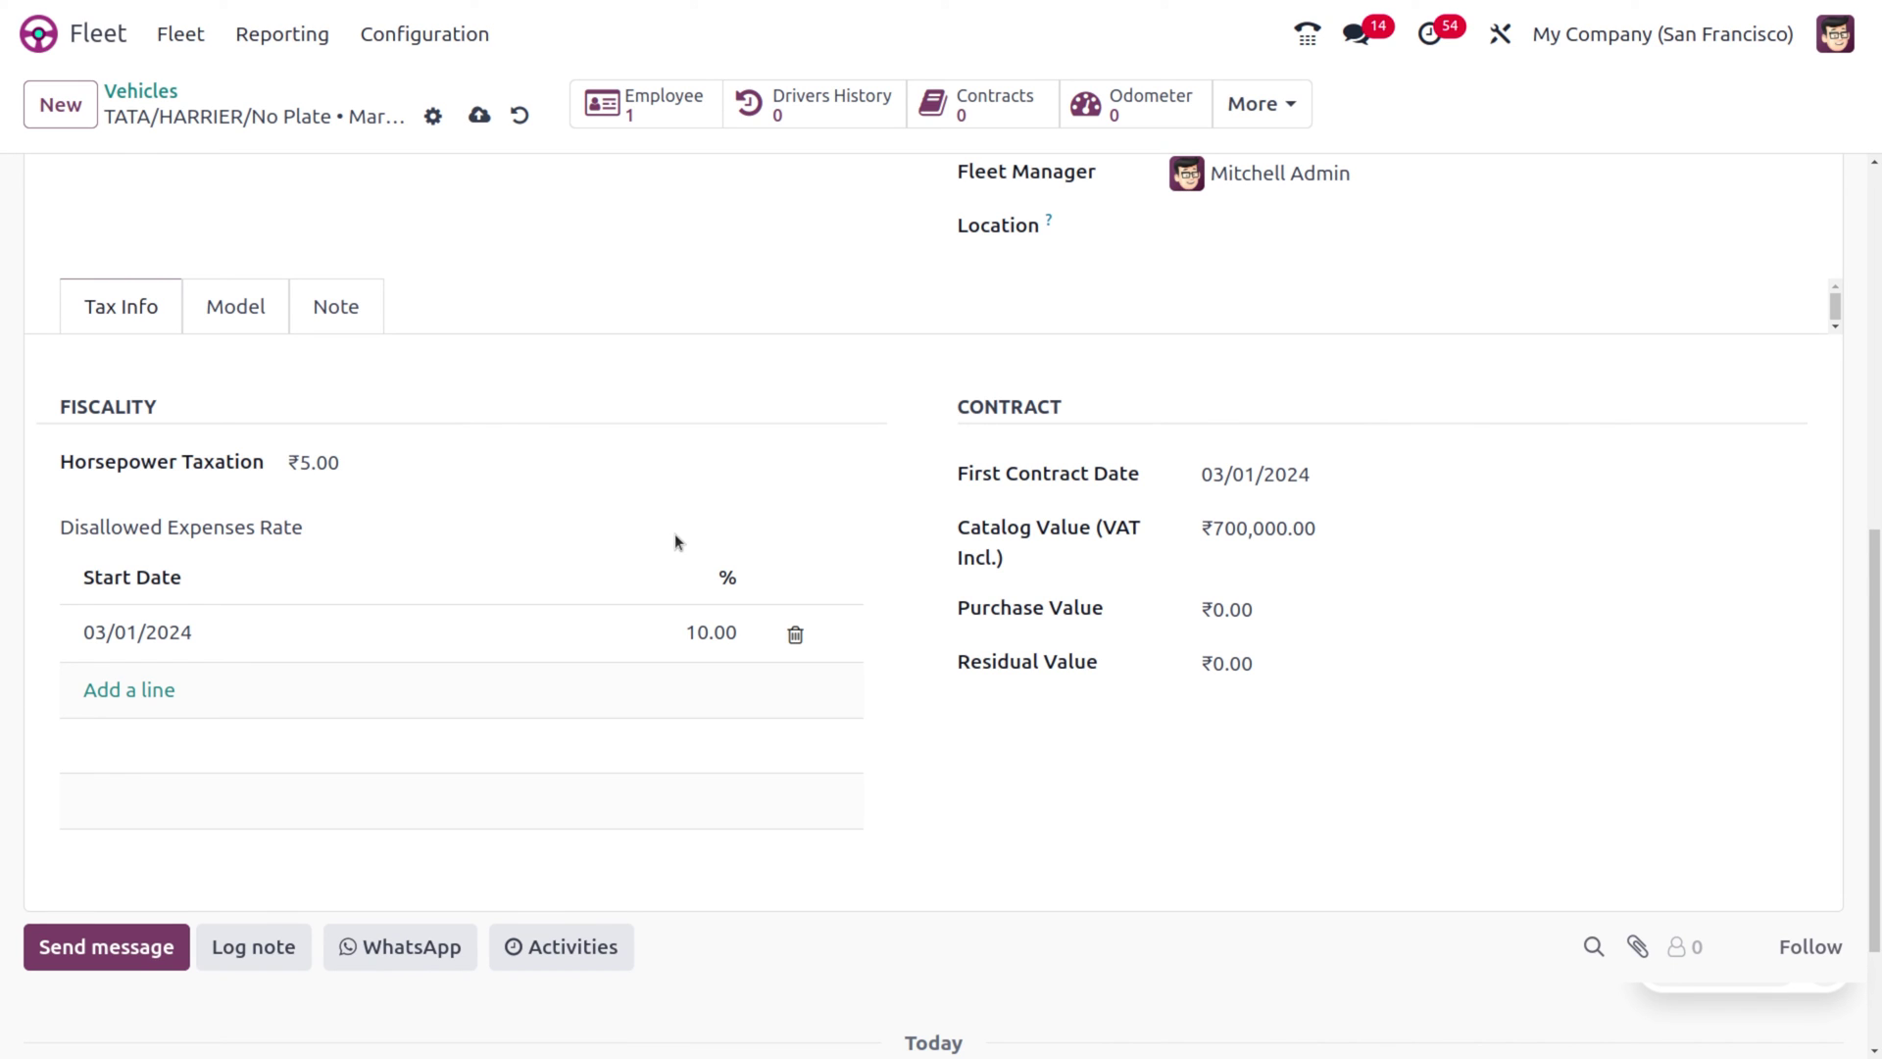
# Add the note "HAVE A DRIVE" to the vehicle and save the record.
pyautogui.click(236, 306)
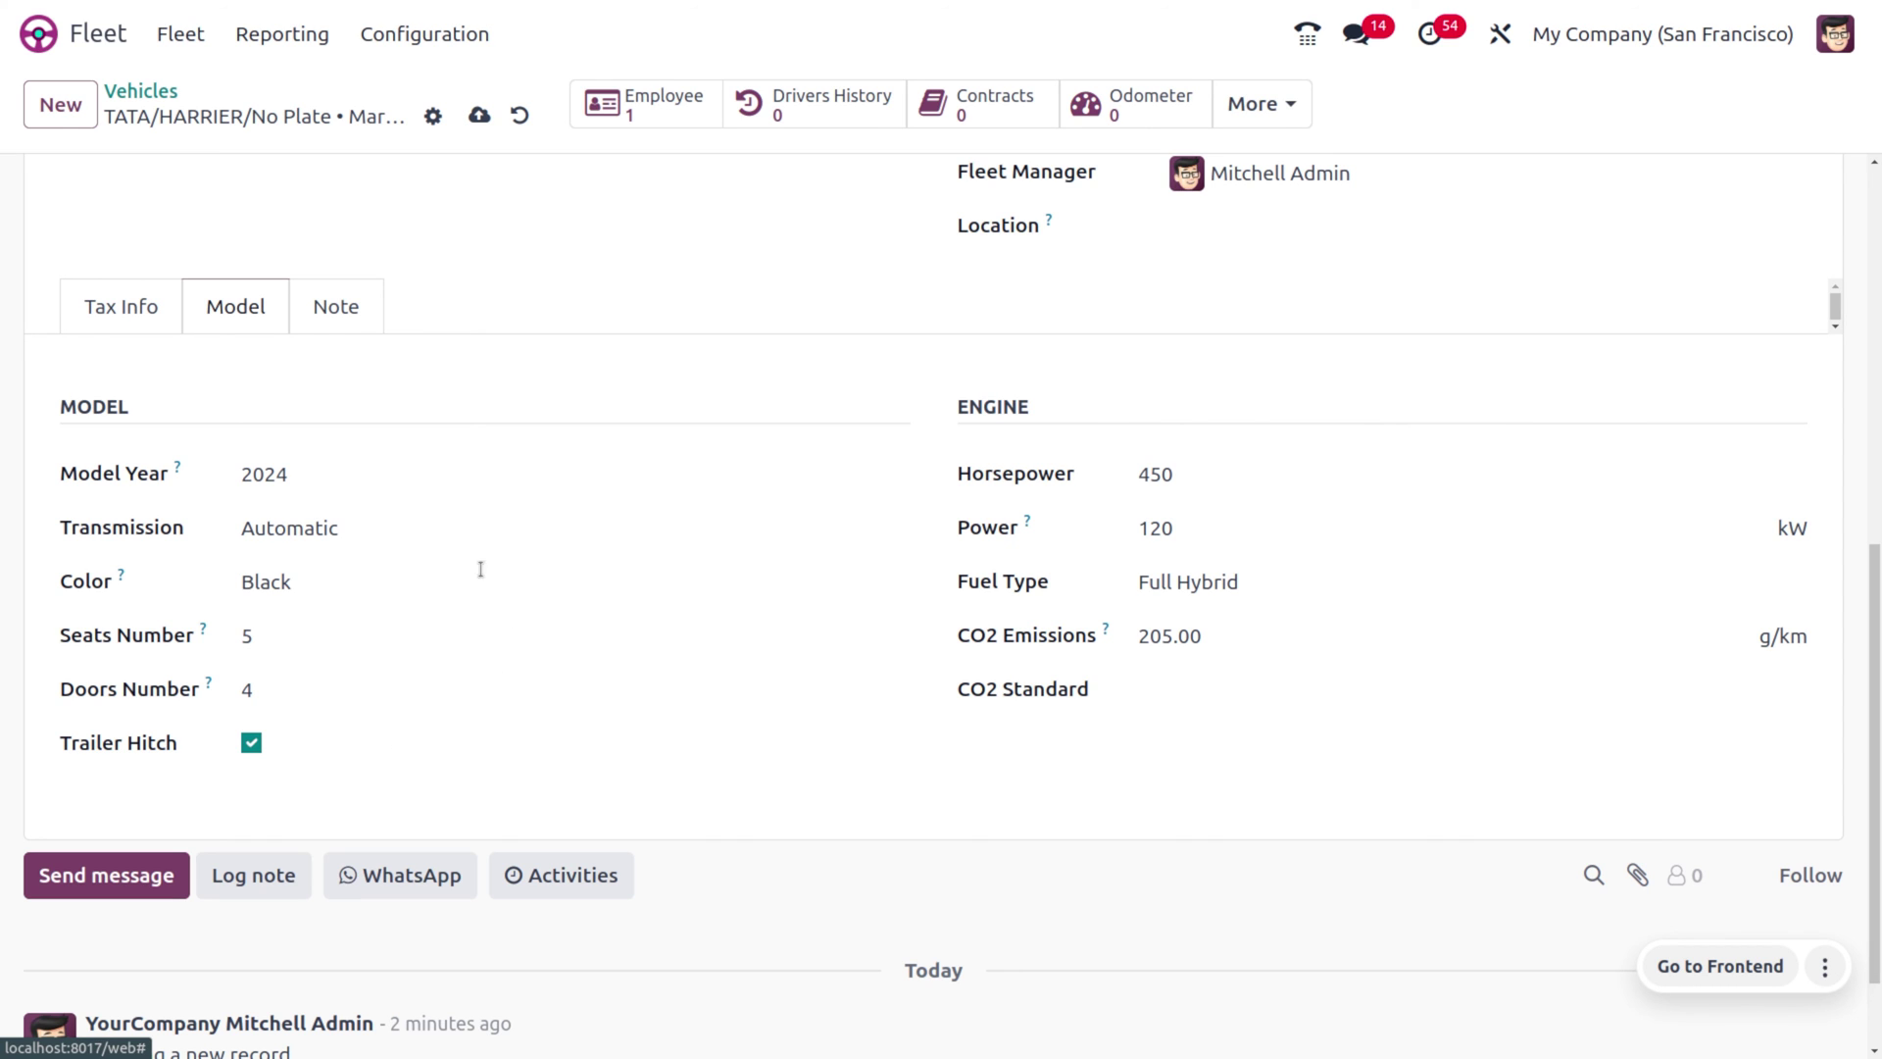
pyautogui.click(340, 312)
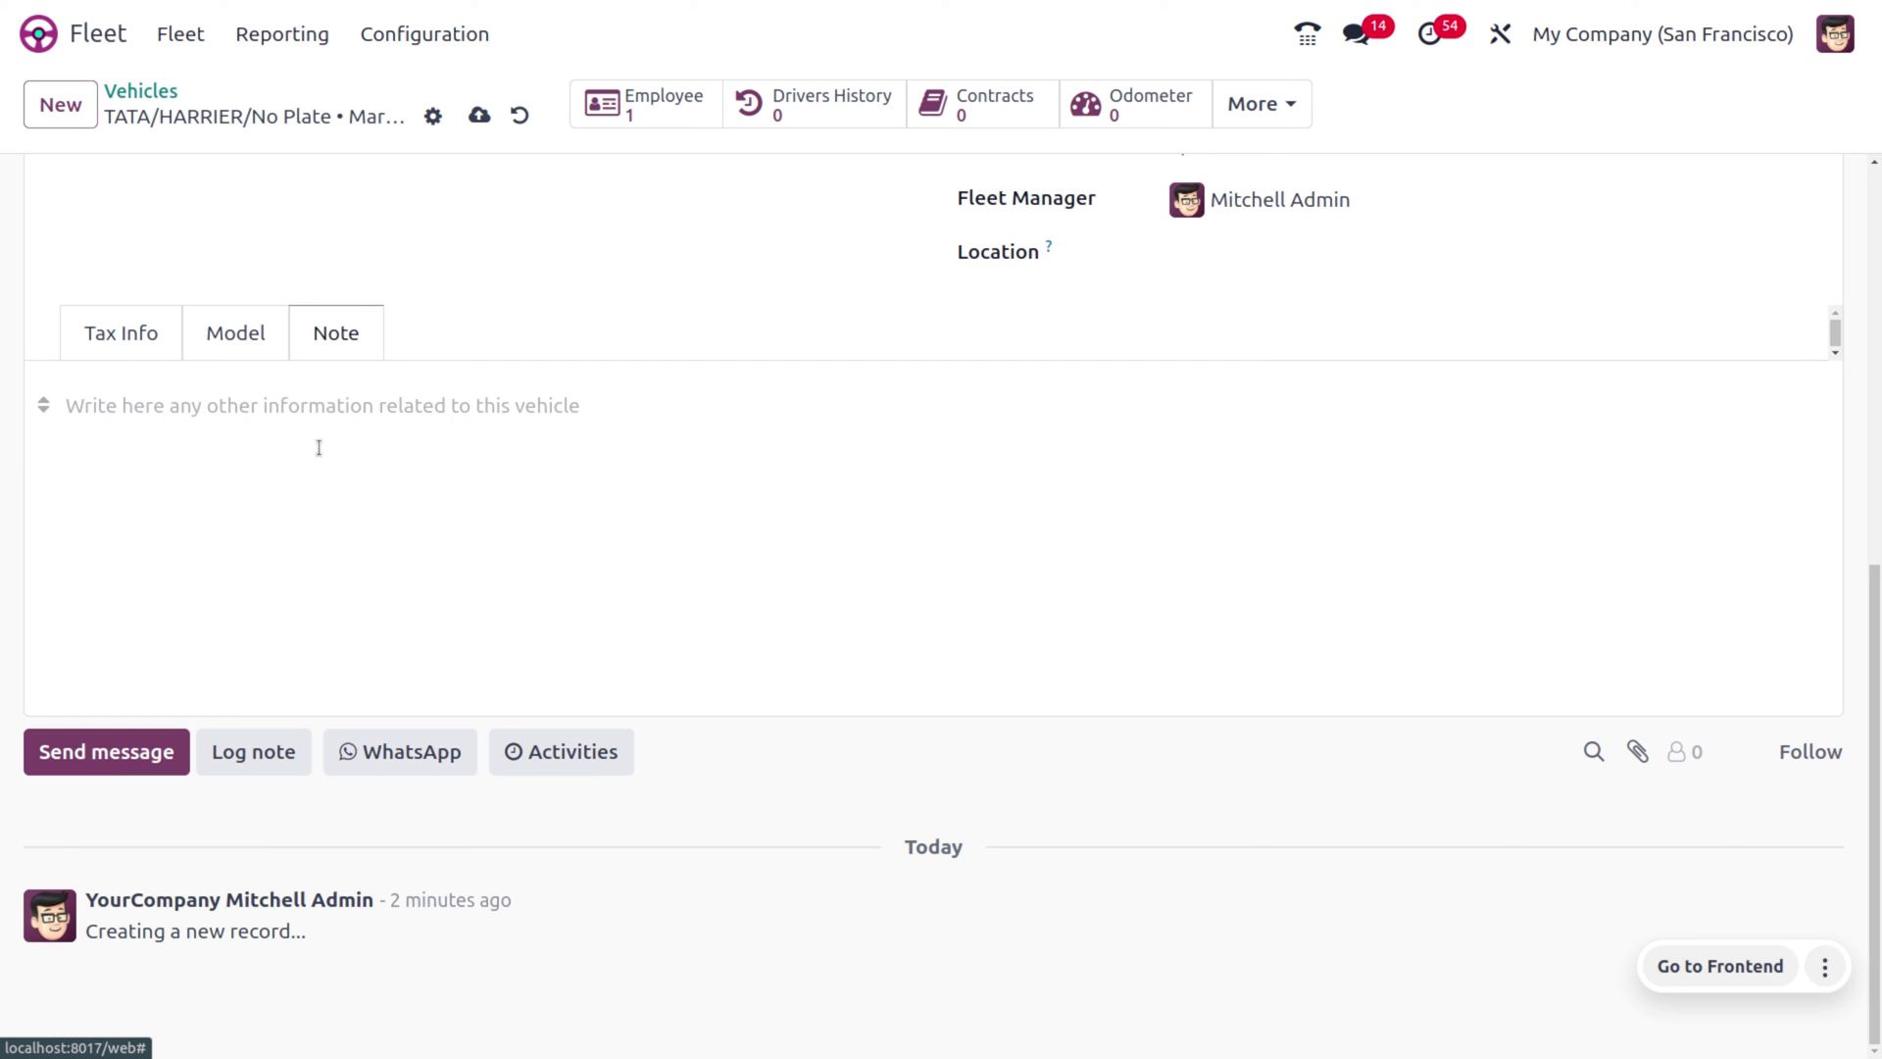
pyautogui.click(281, 424)
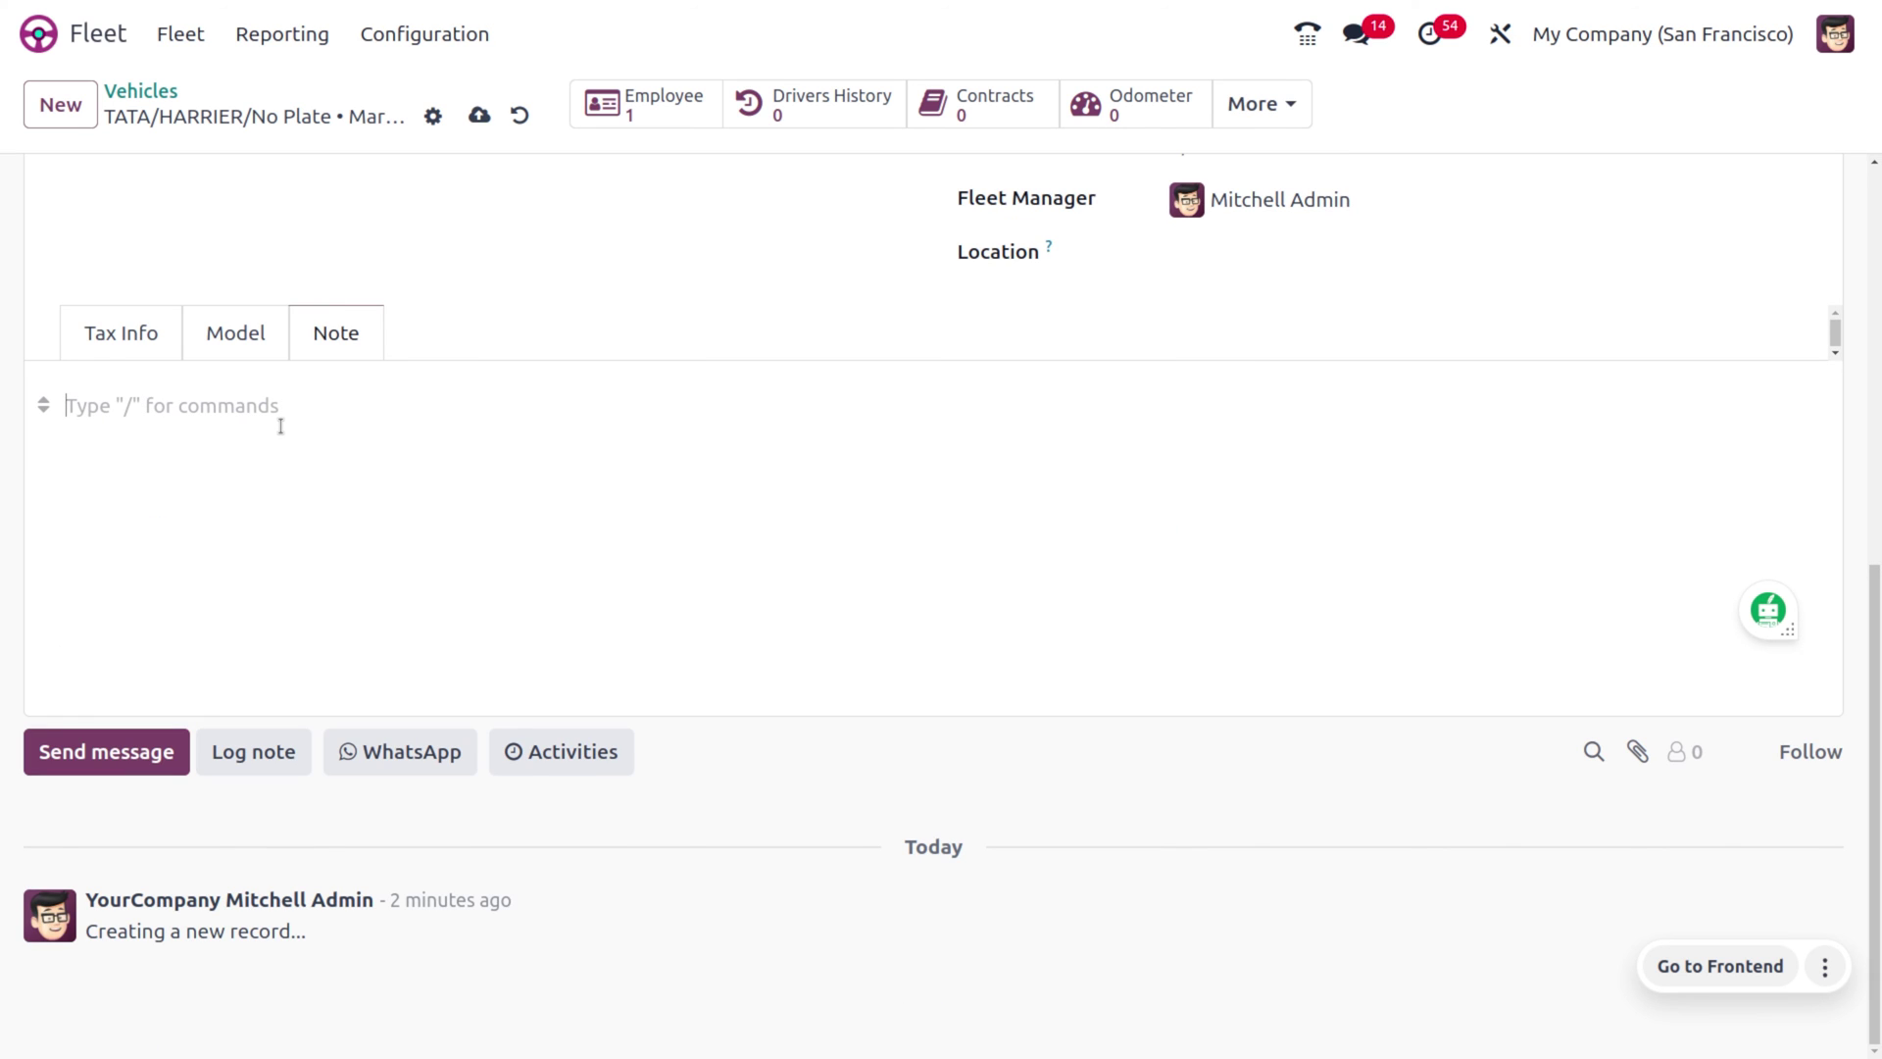
pyautogui.write('HEY')
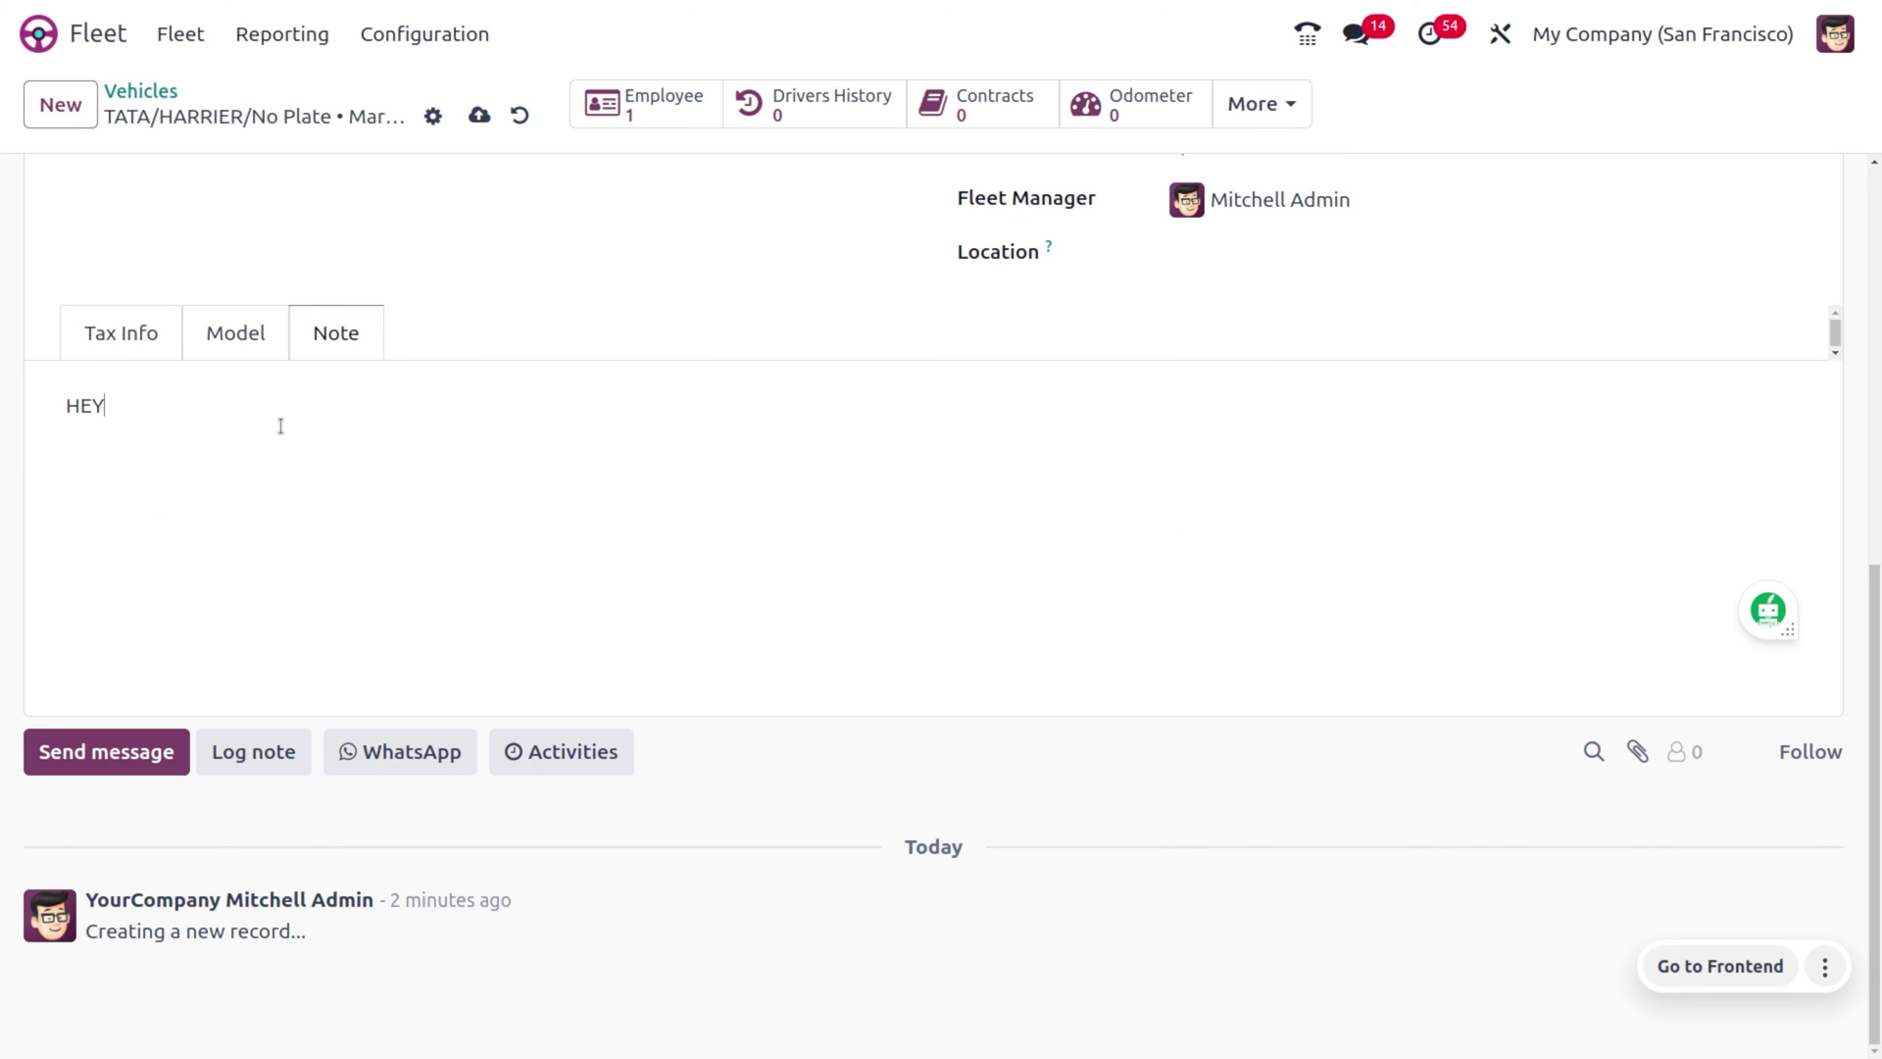
pyautogui.press('BackSpace')
pyautogui.press('BackSpace')
pyautogui.press('BackSpace')
pyautogui.write('AVE ')
pyautogui.write('A ')
pyautogui.write('DR')
pyautogui.write('ICE')
pyautogui.press('BackSpace')
pyautogui.press('BackSpace')
pyautogui.write('VE')
pyautogui.click(479, 115)
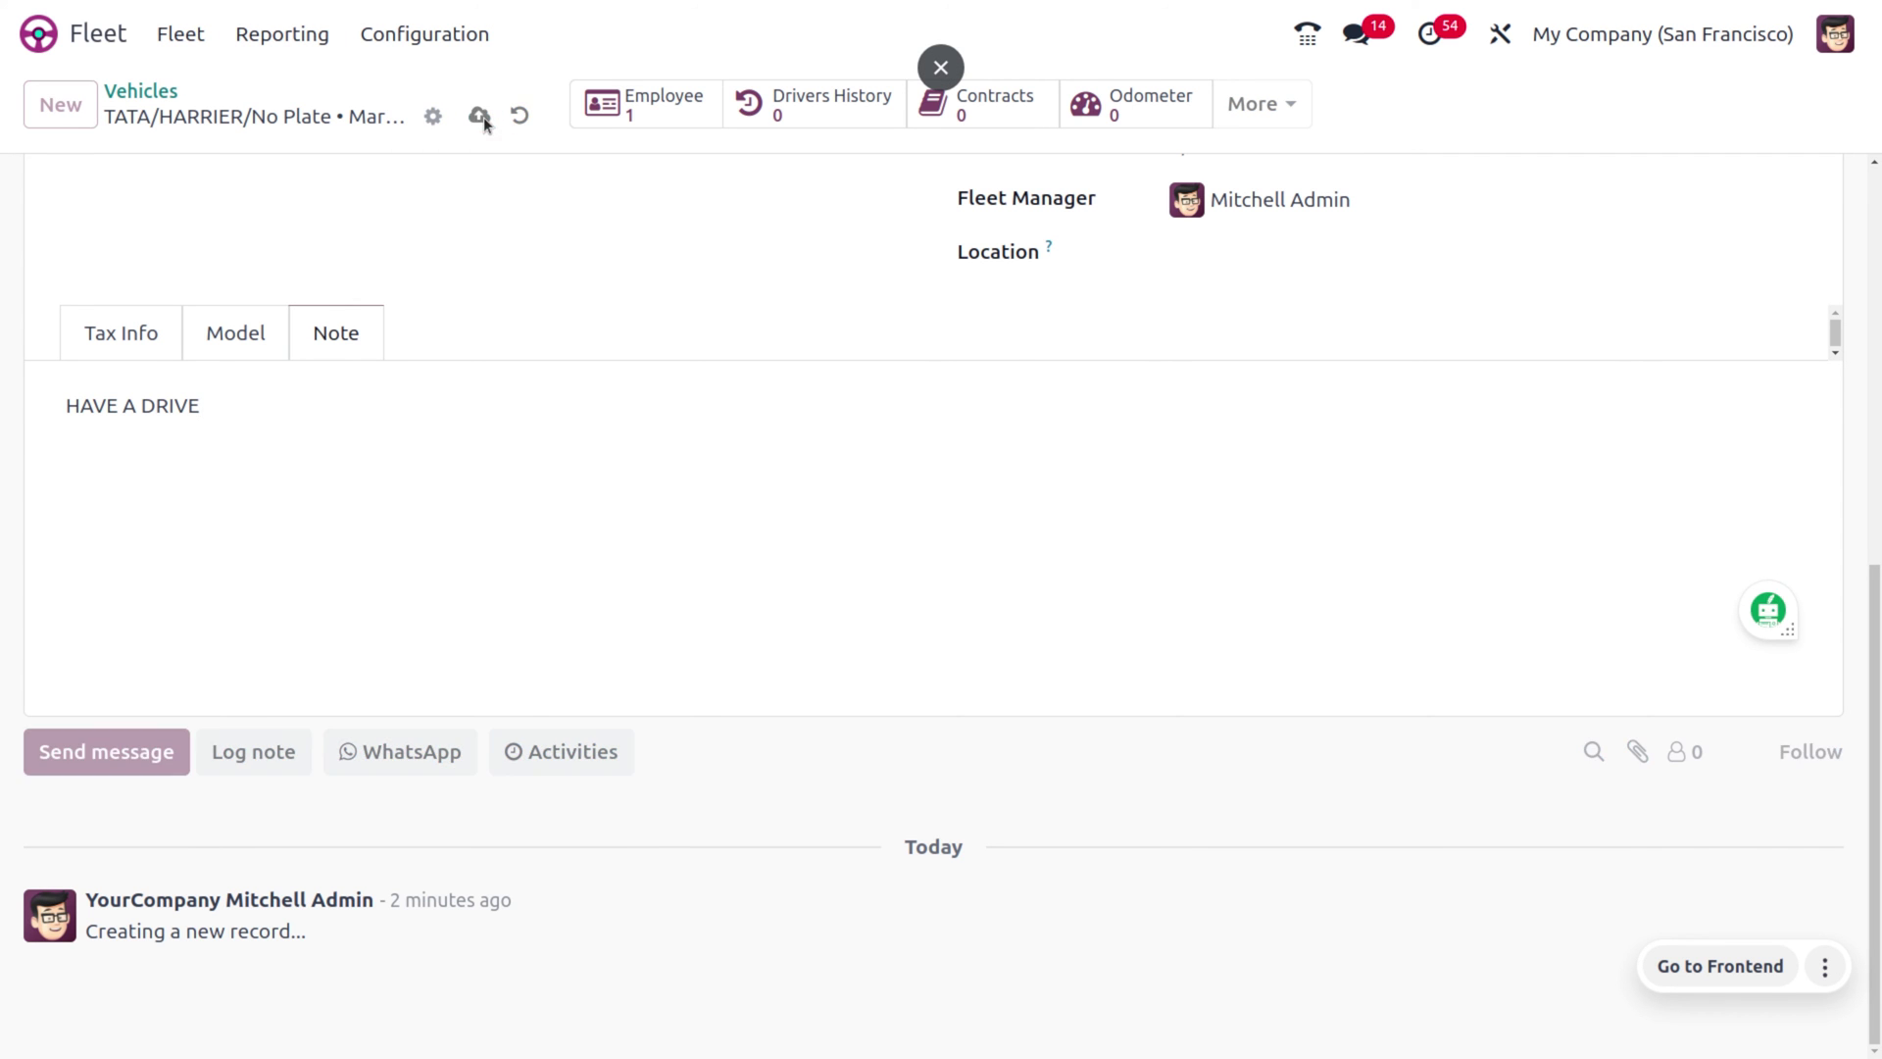
# Apply the future driver as the vehicle's new driver and open its drivers history.
pyautogui.scroll(8, 905, 257)
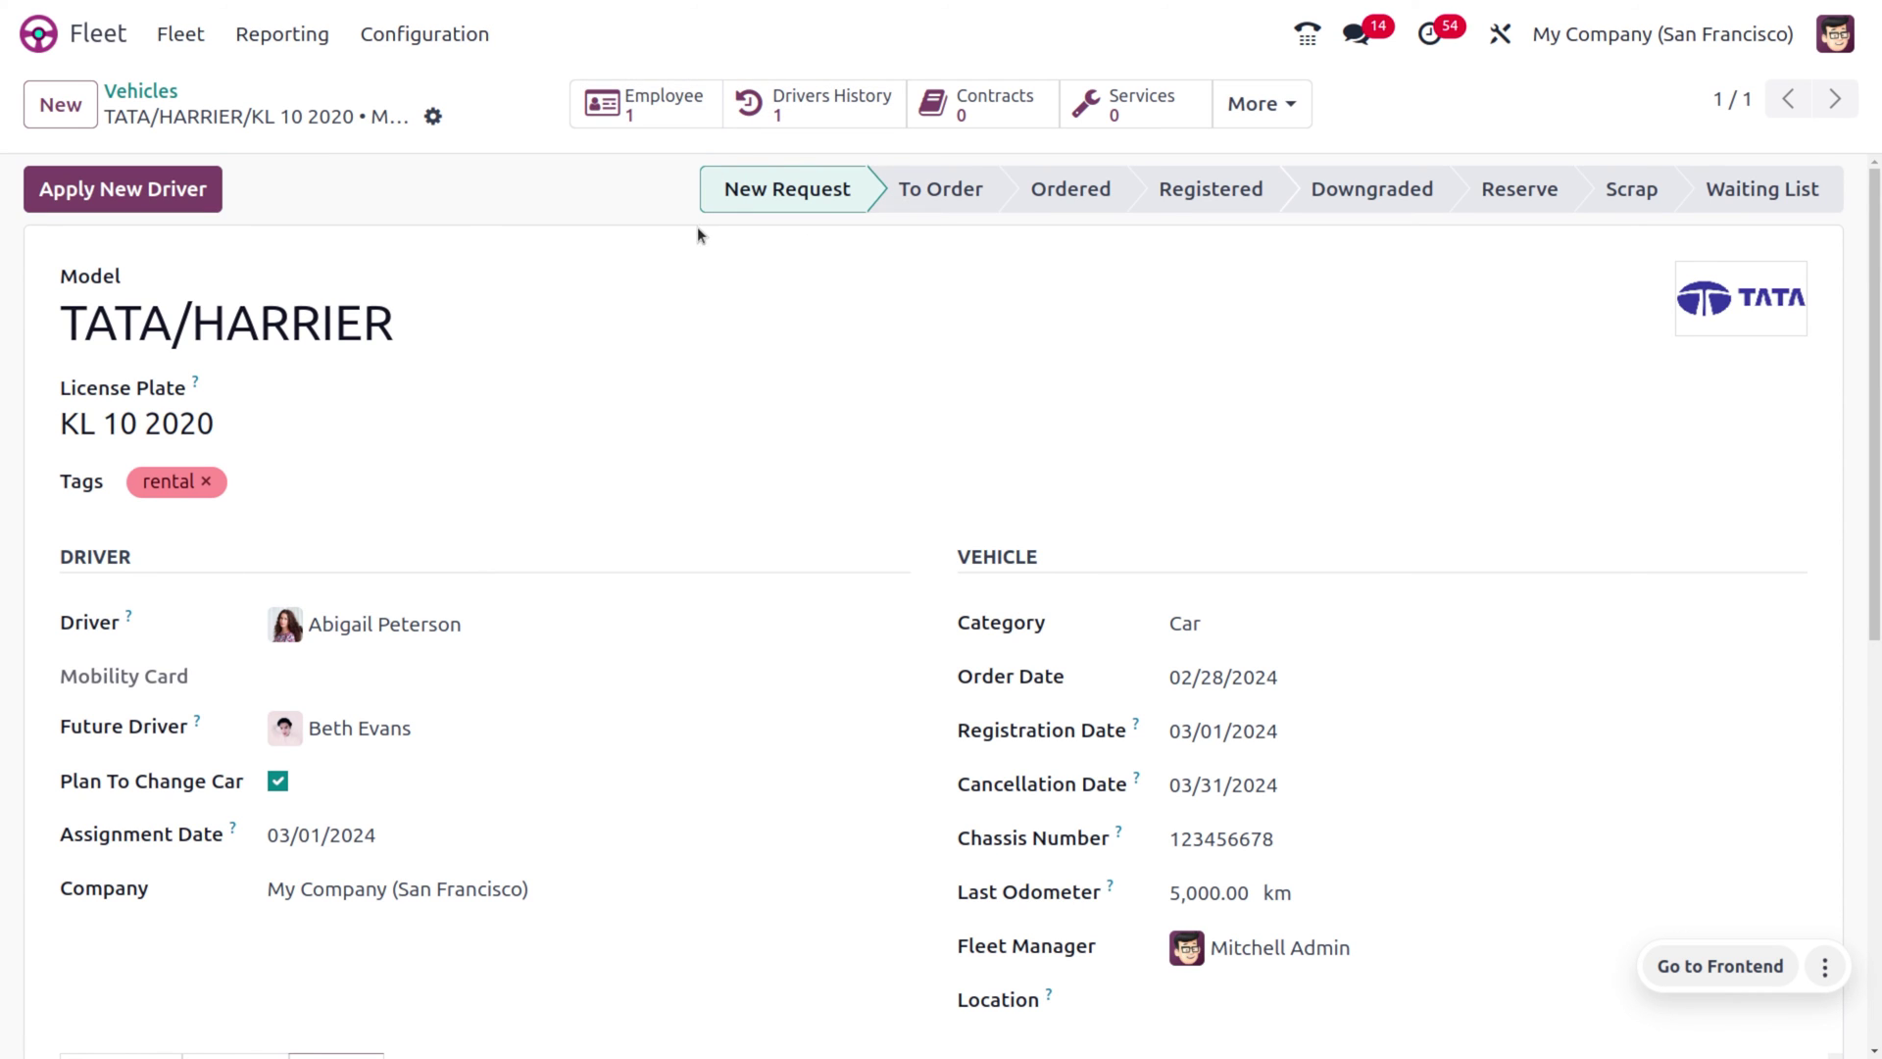
pyautogui.click(149, 194)
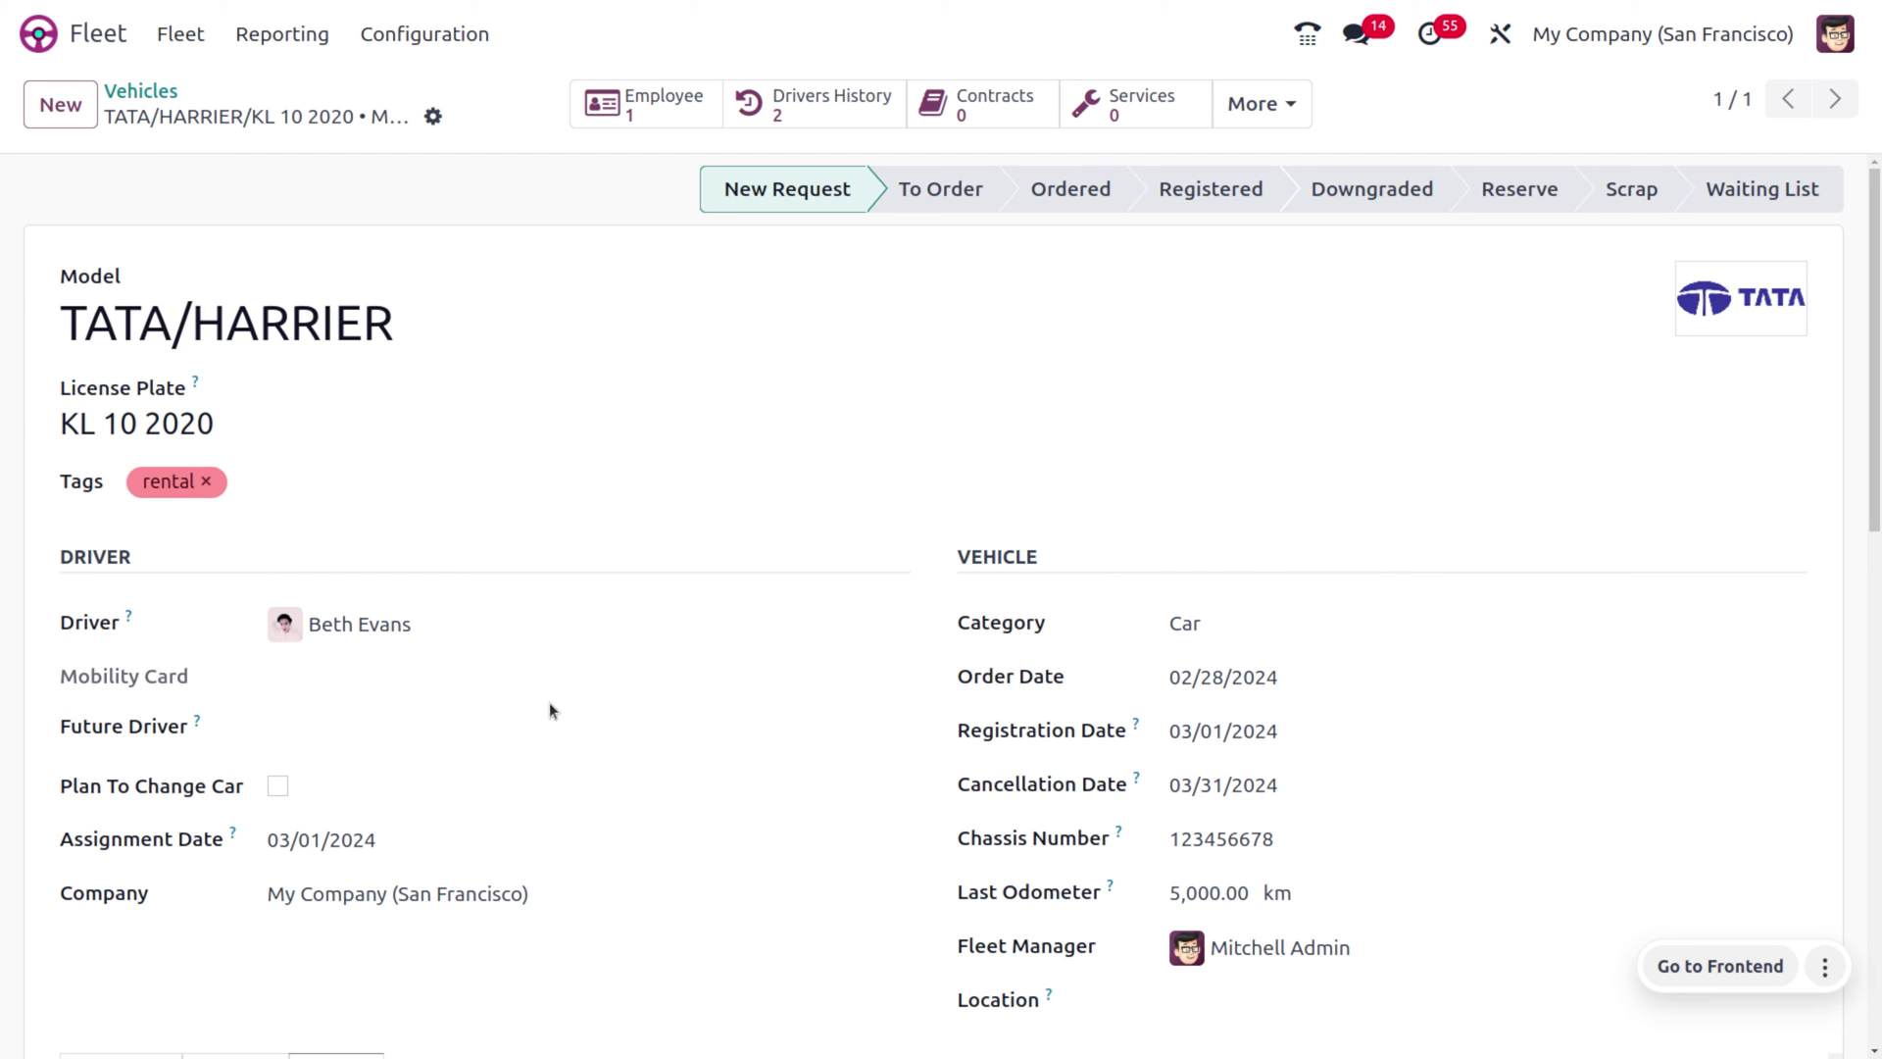
pyautogui.click(811, 103)
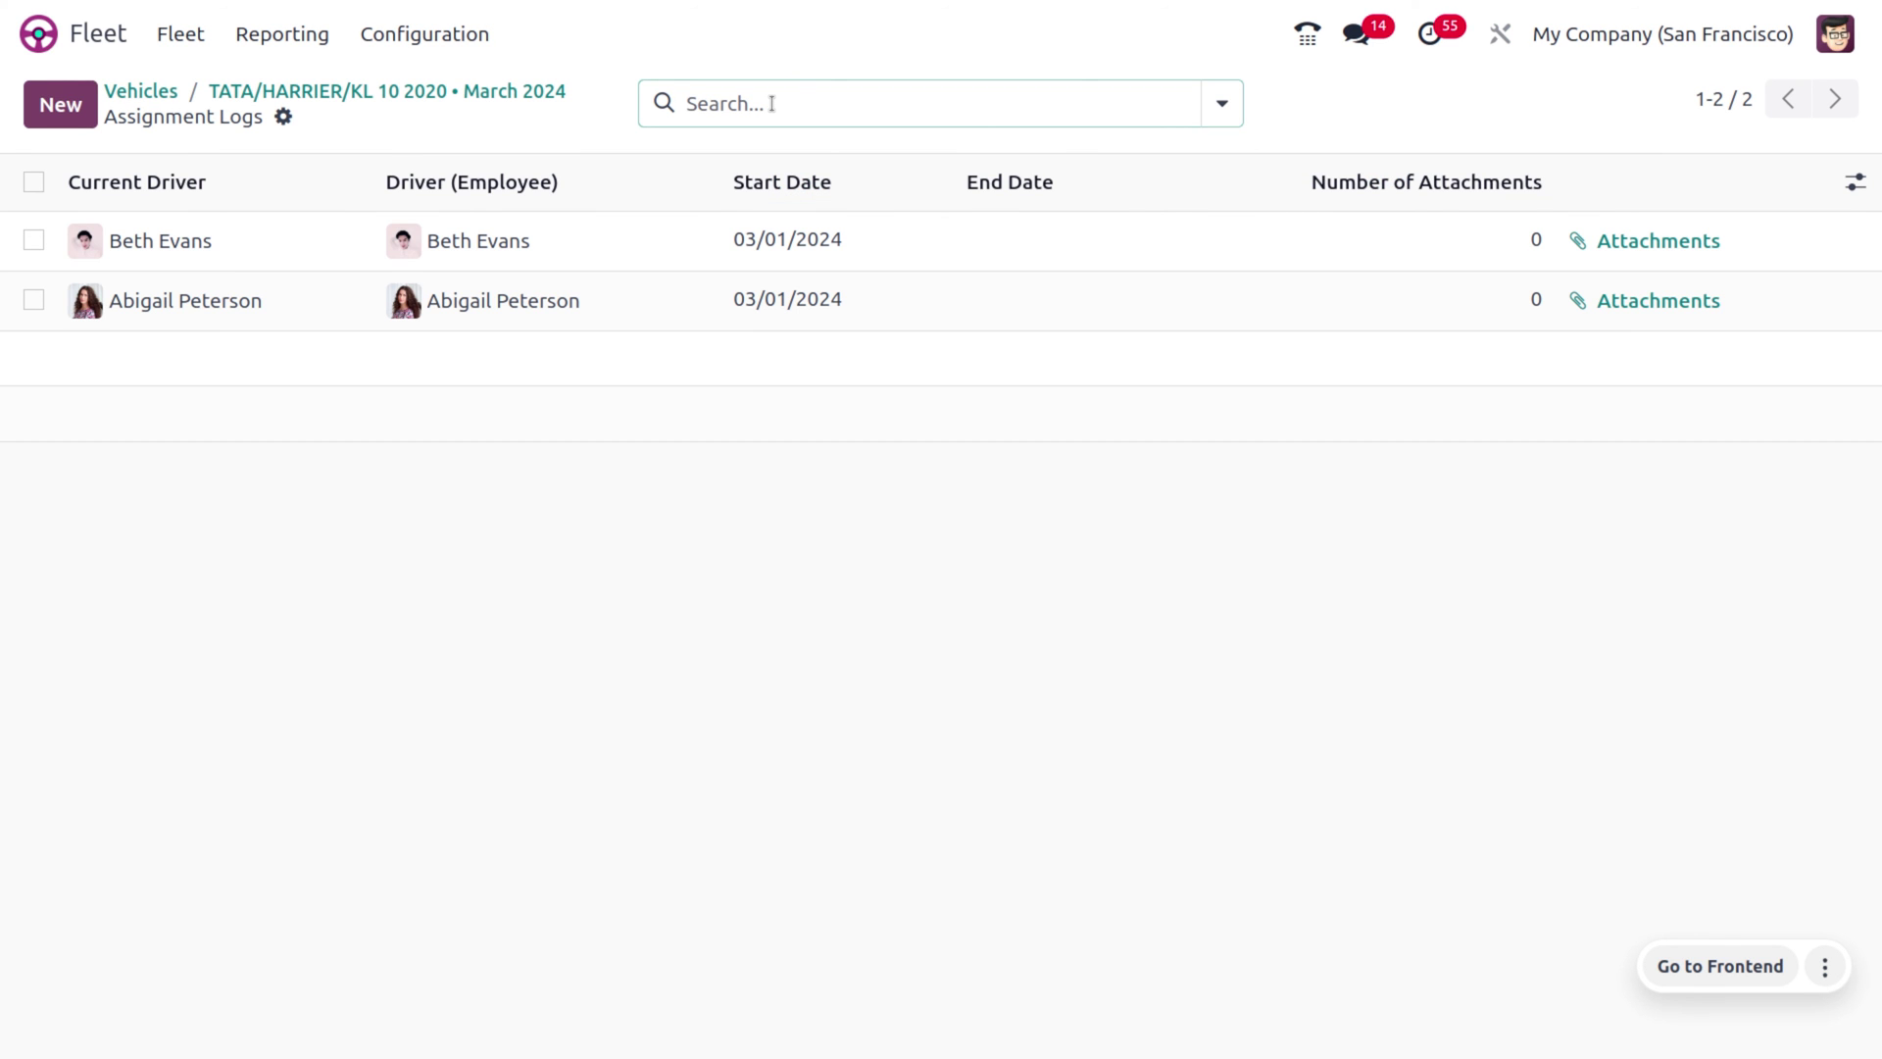
# Open the TATA/HARRIER vehicle's contracts and start a new contract.
pyautogui.click(314, 93)
pyautogui.click(993, 104)
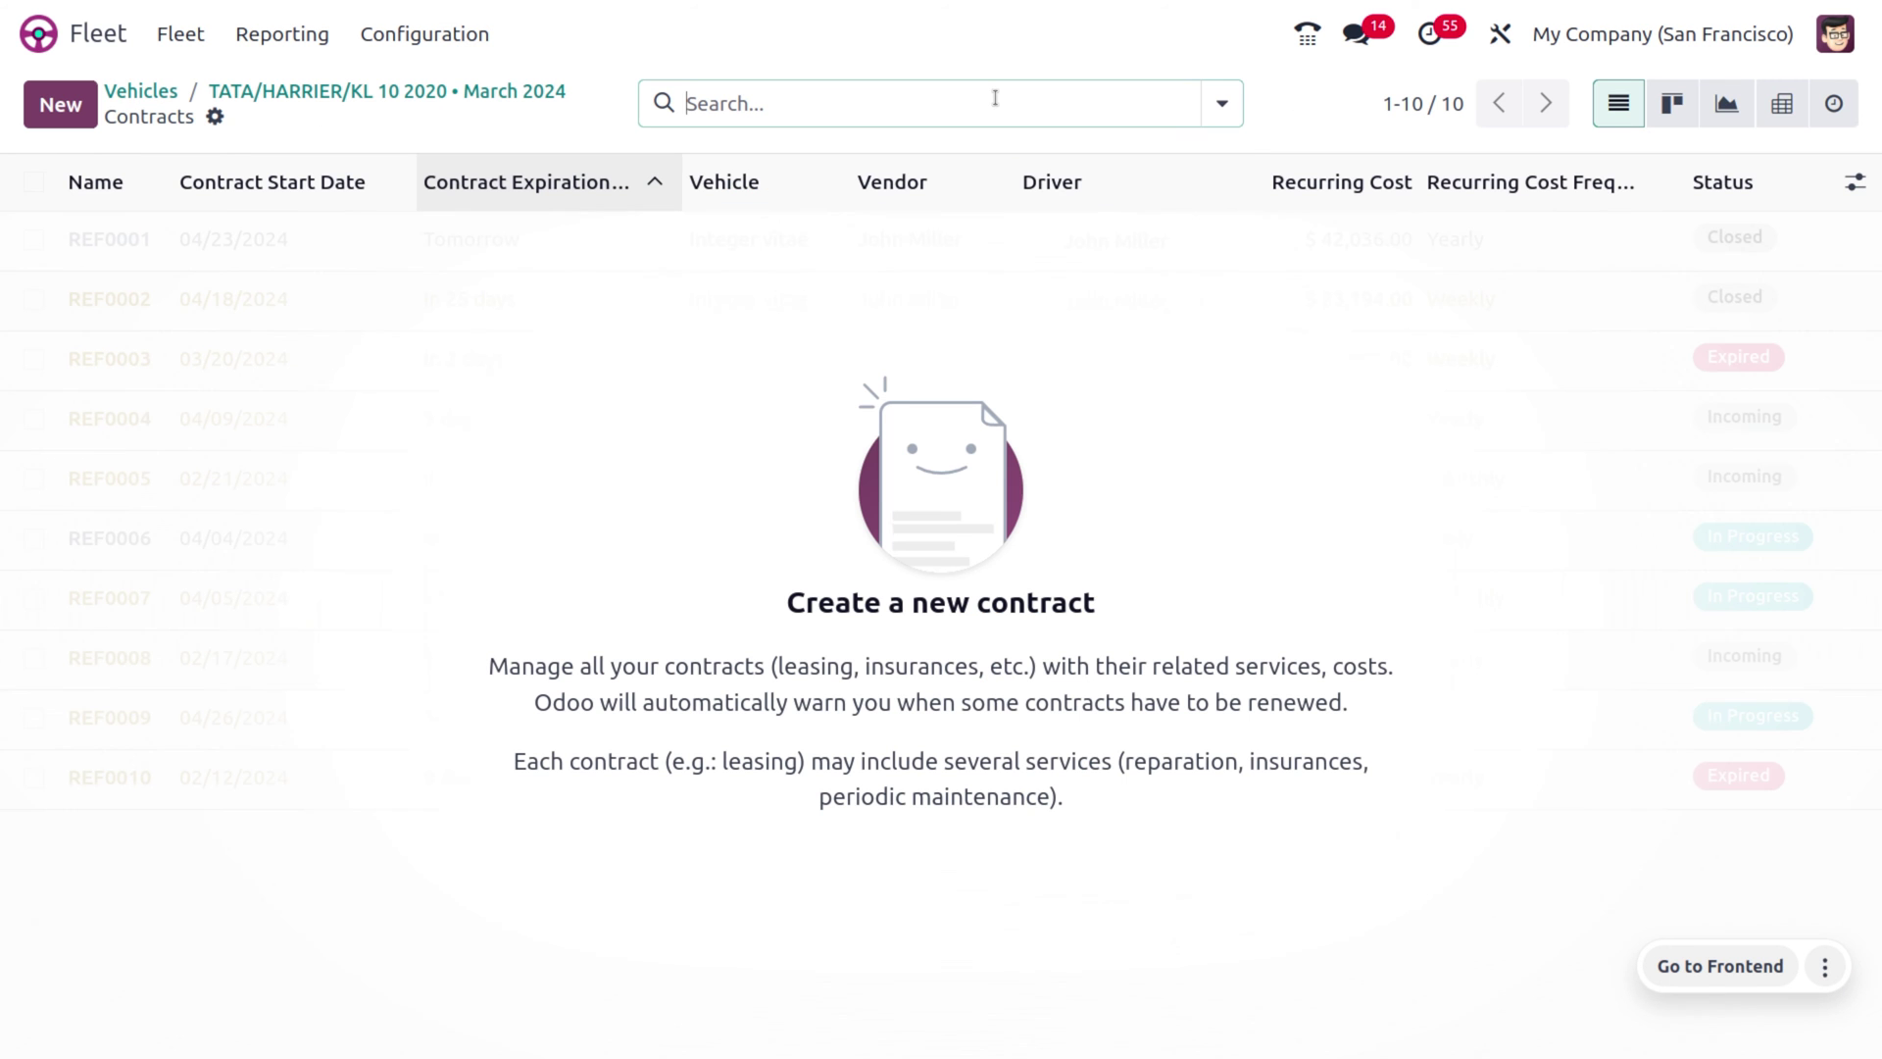
pyautogui.click(68, 104)
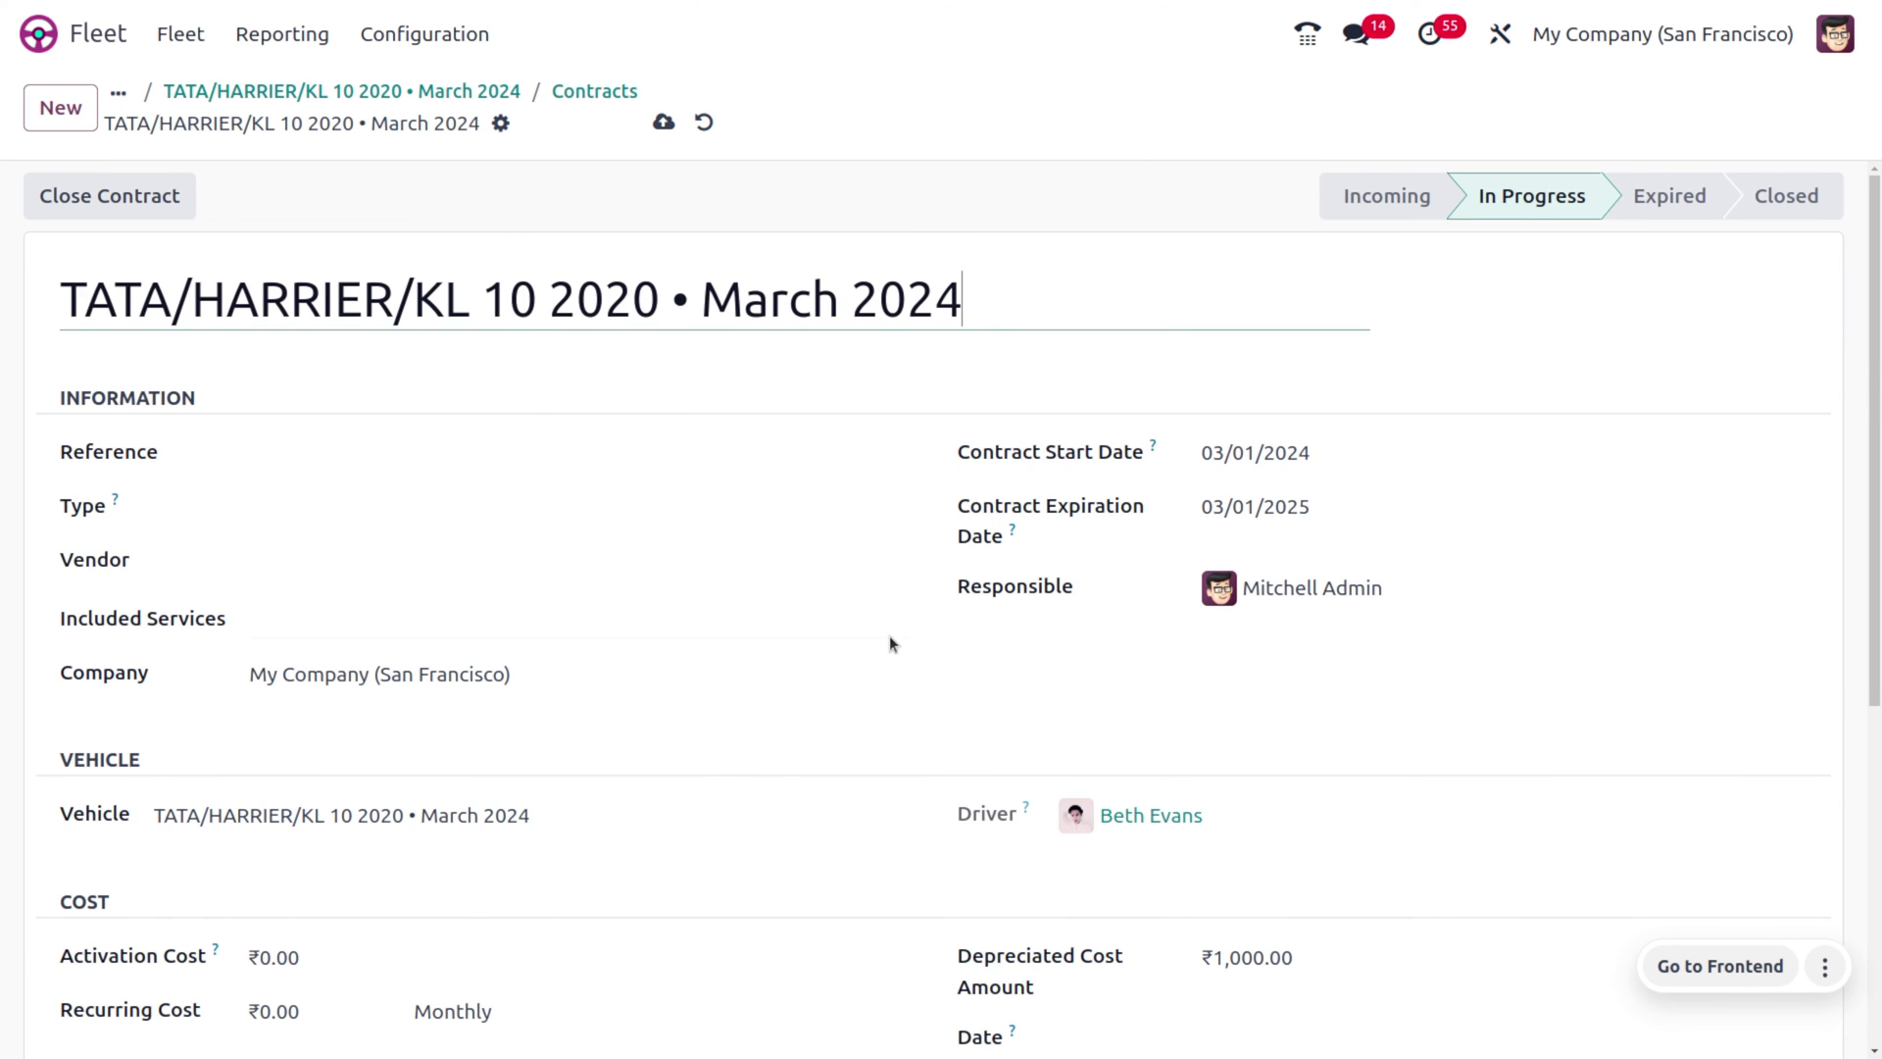
pyautogui.scroll(-4, 890, 636)
pyautogui.scroll(4, 892, 642)
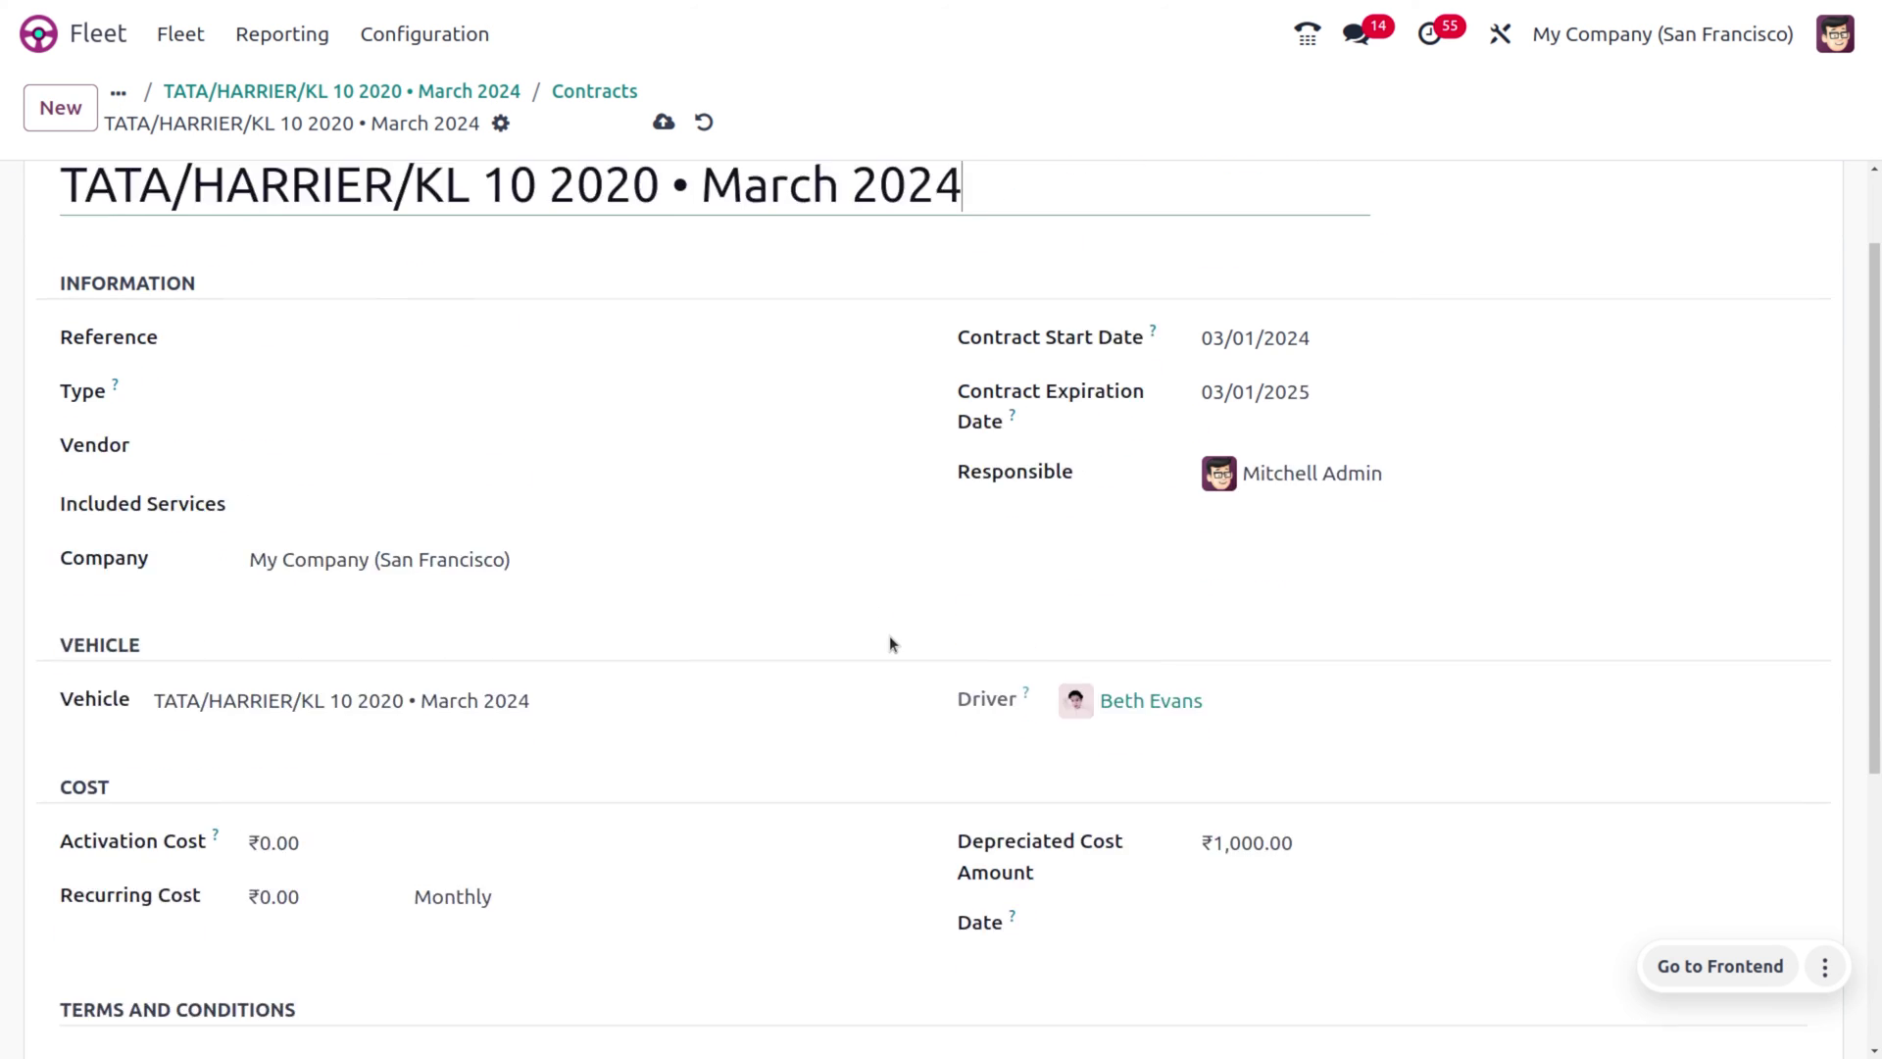
# Set the contract type to Leasing, leaving the reference blank.
pyautogui.click(421, 435)
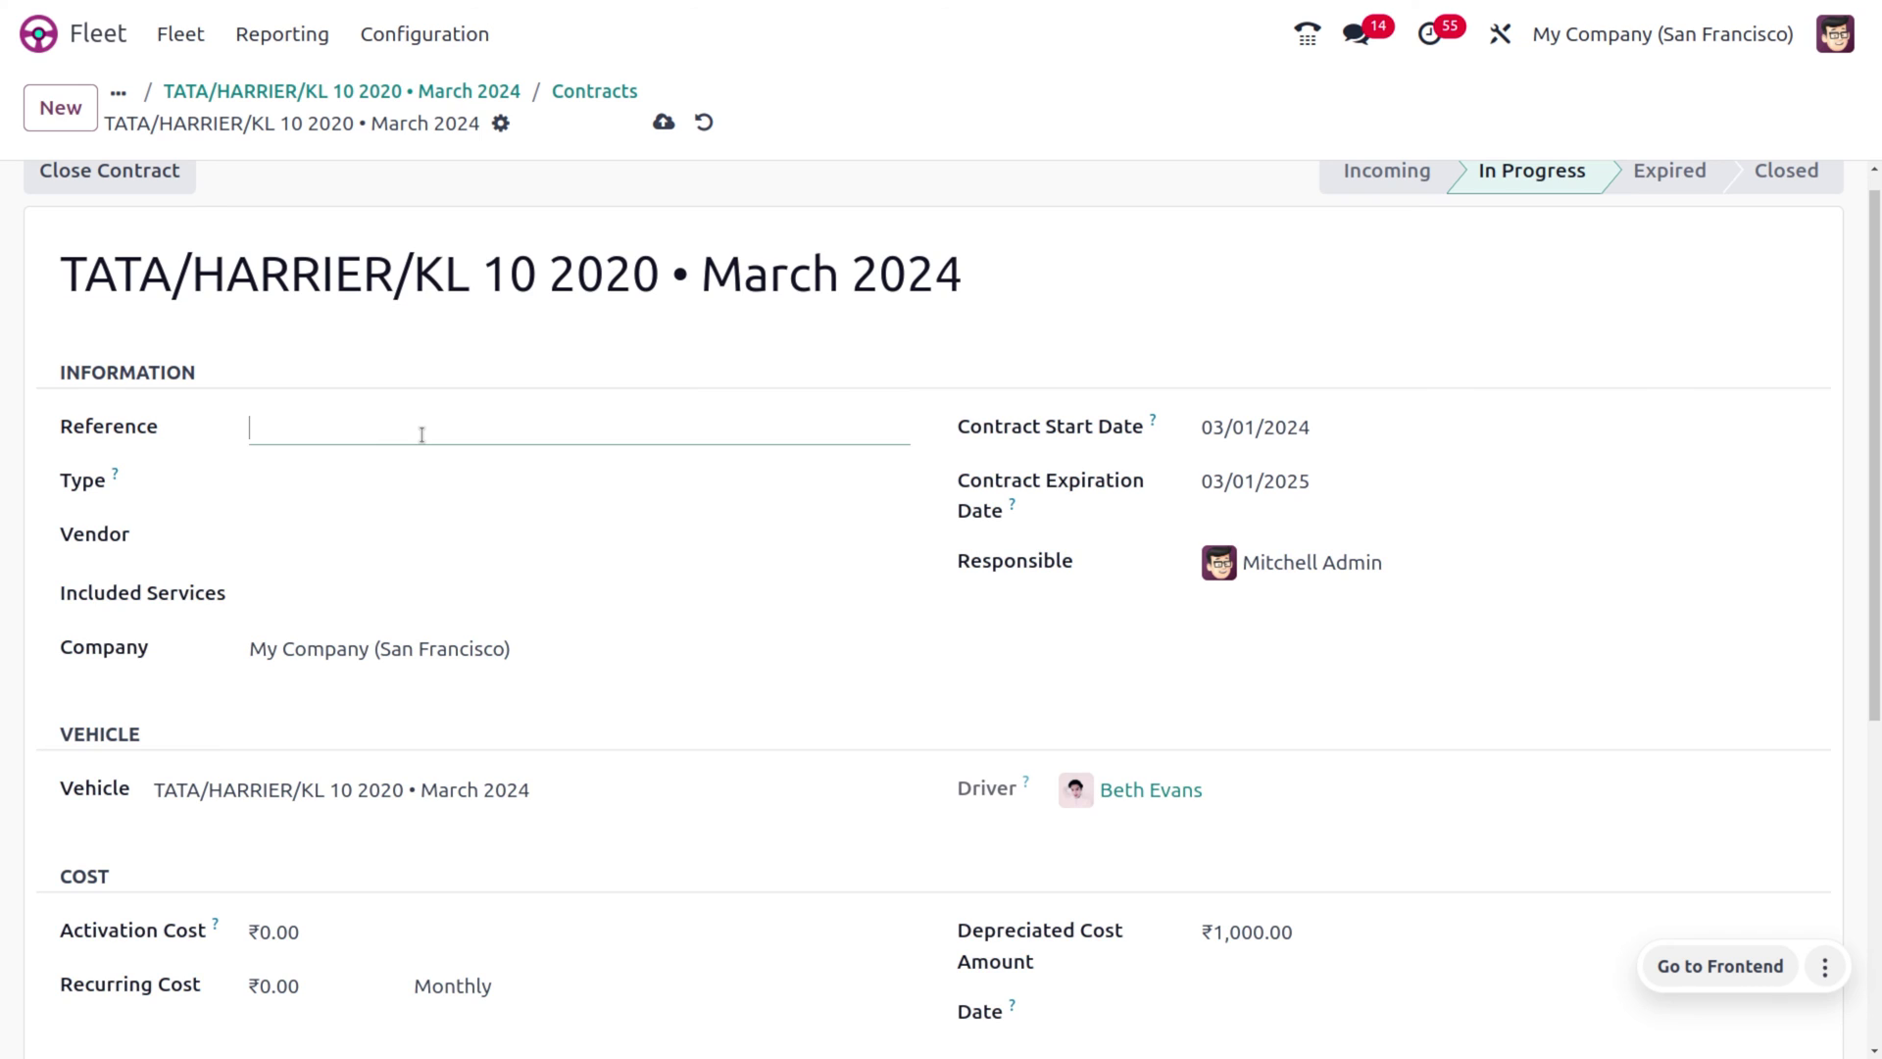
pyautogui.write('t')
pyautogui.press('BackSpace')
pyautogui.click(448, 481)
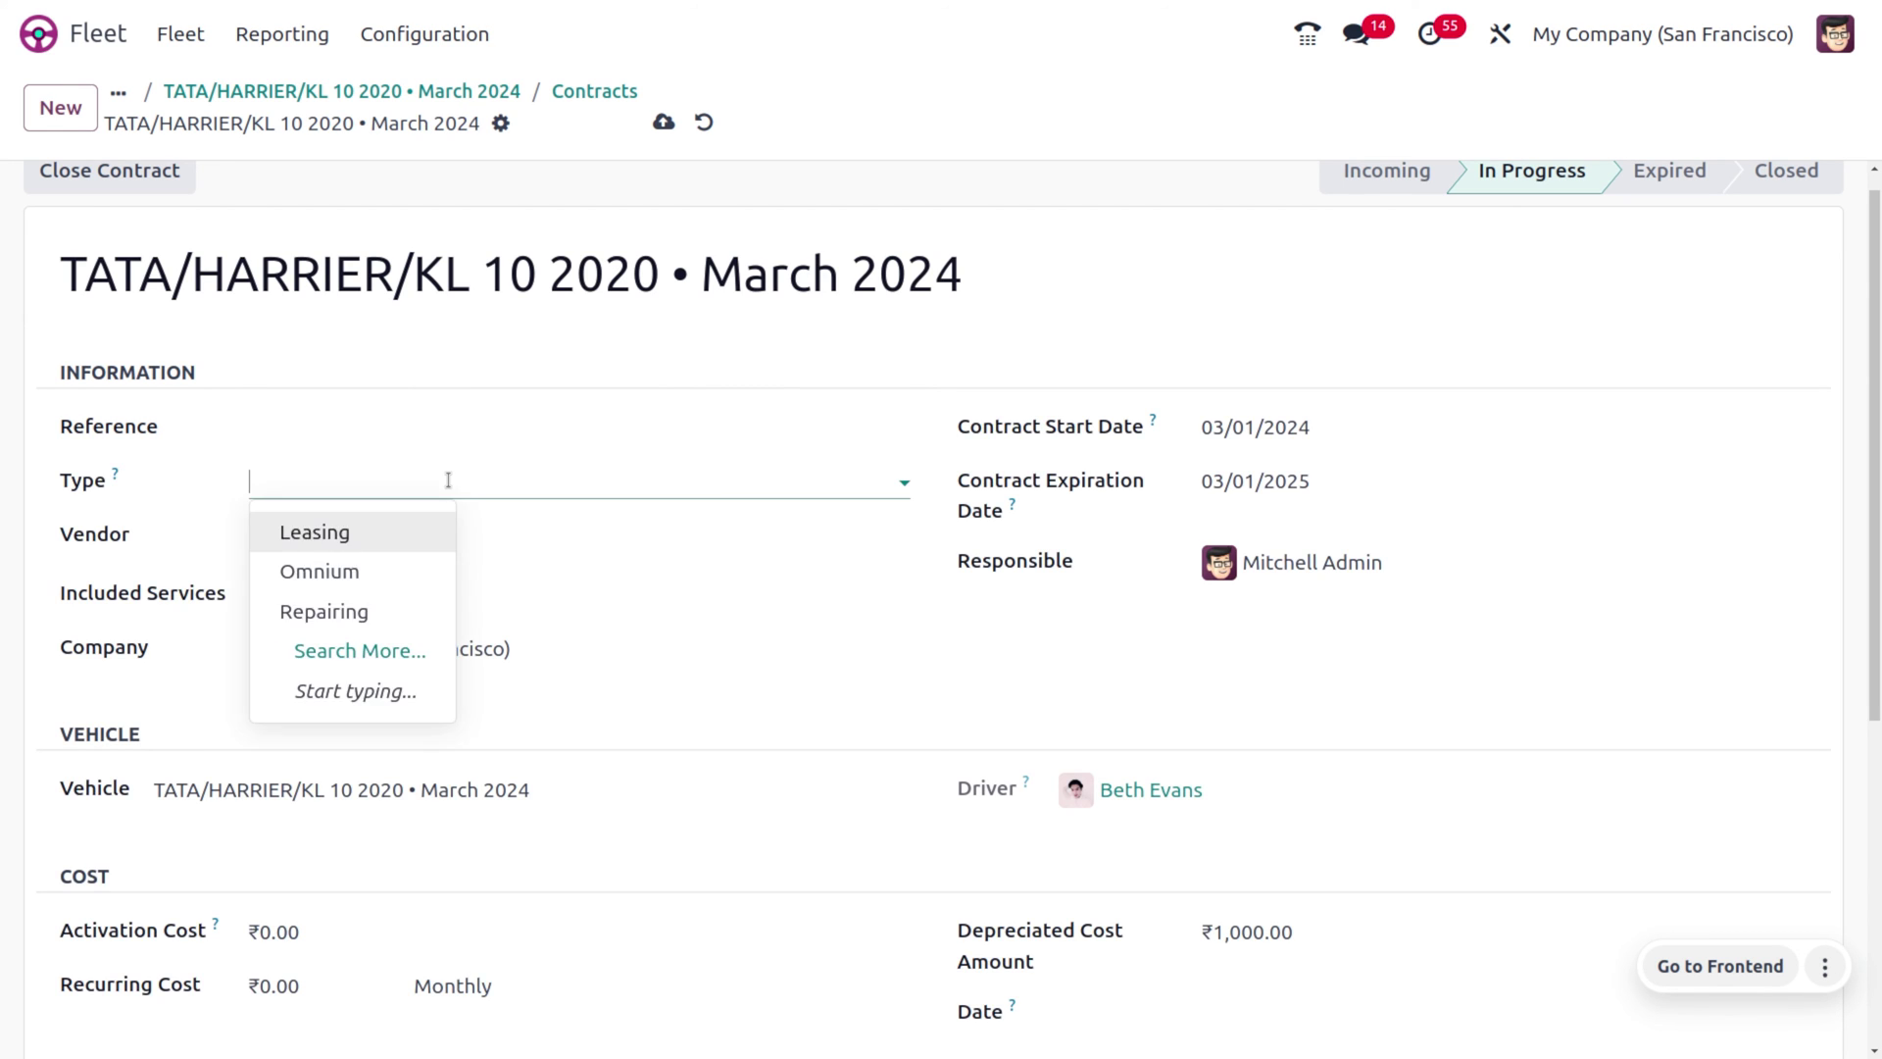
pyautogui.click(341, 533)
# Choose YourCompany's administrator contact as the contract vendor and add A/C Compressor Replacement as an included service.
pyautogui.click(342, 535)
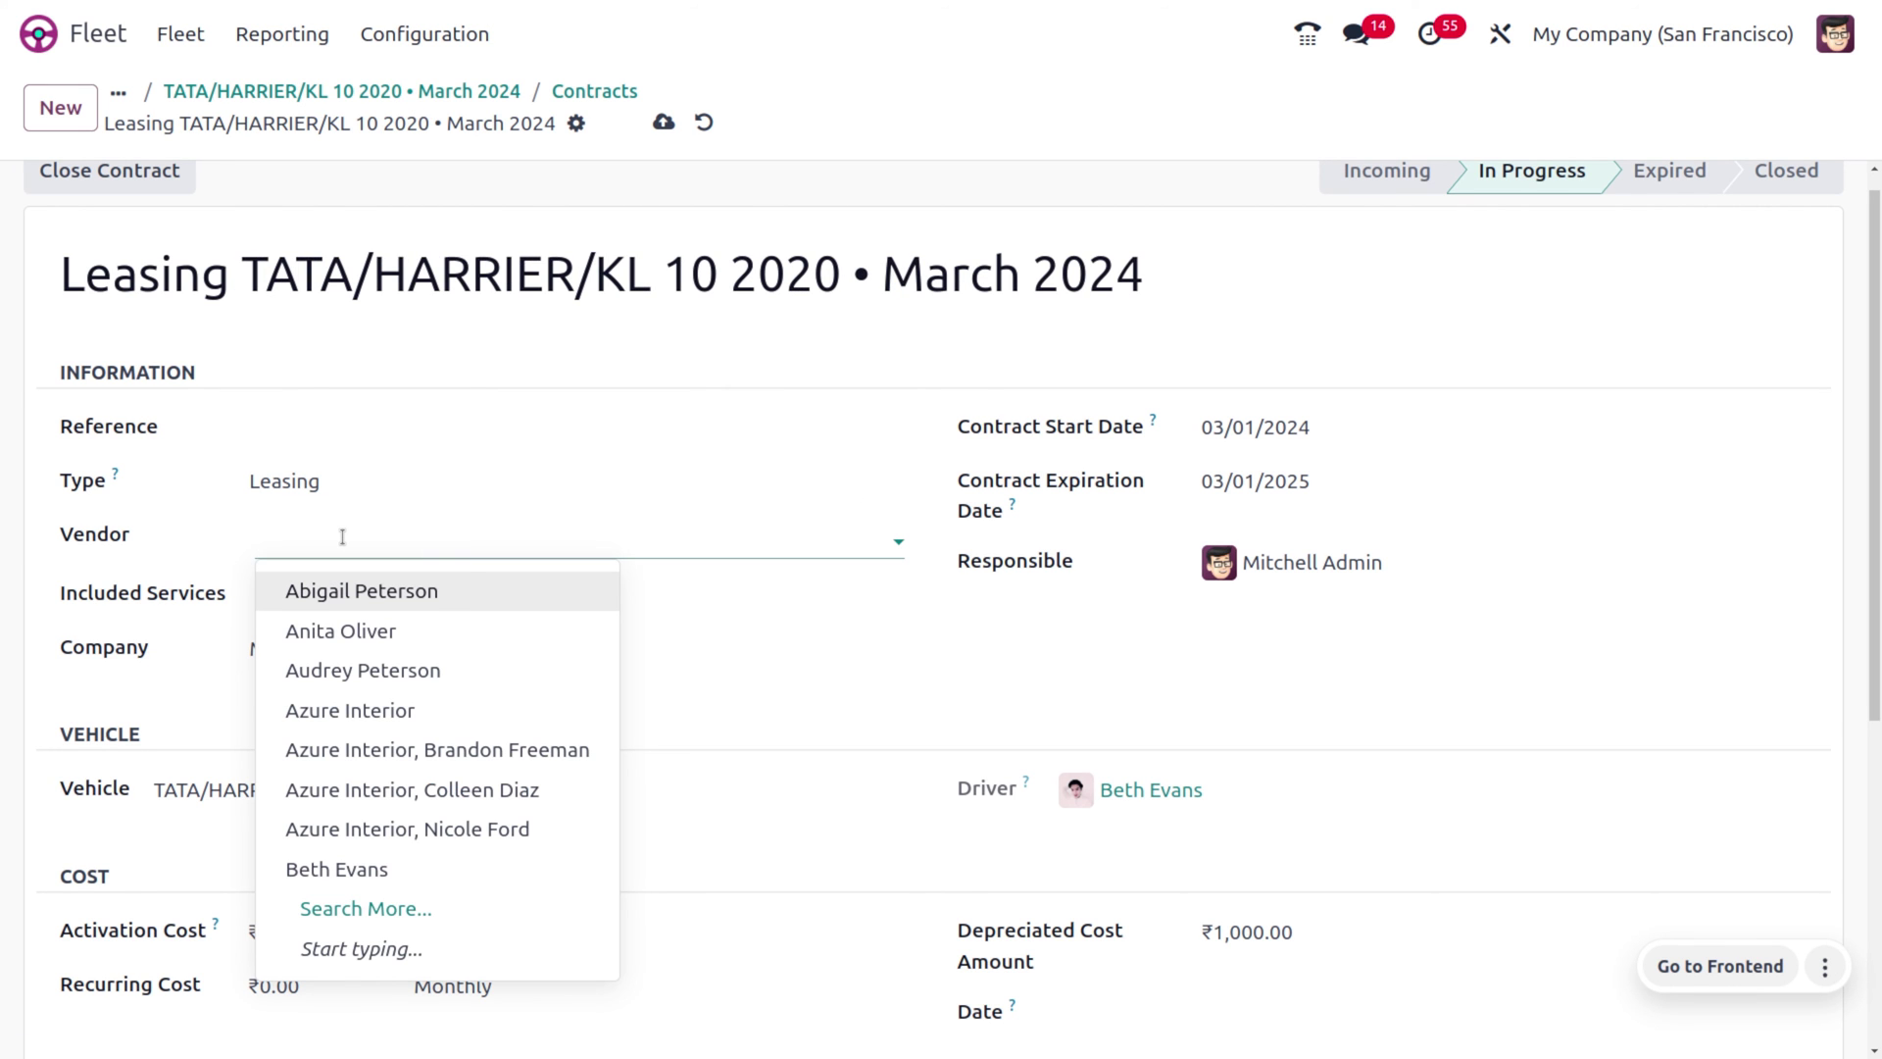
pyautogui.write('mit')
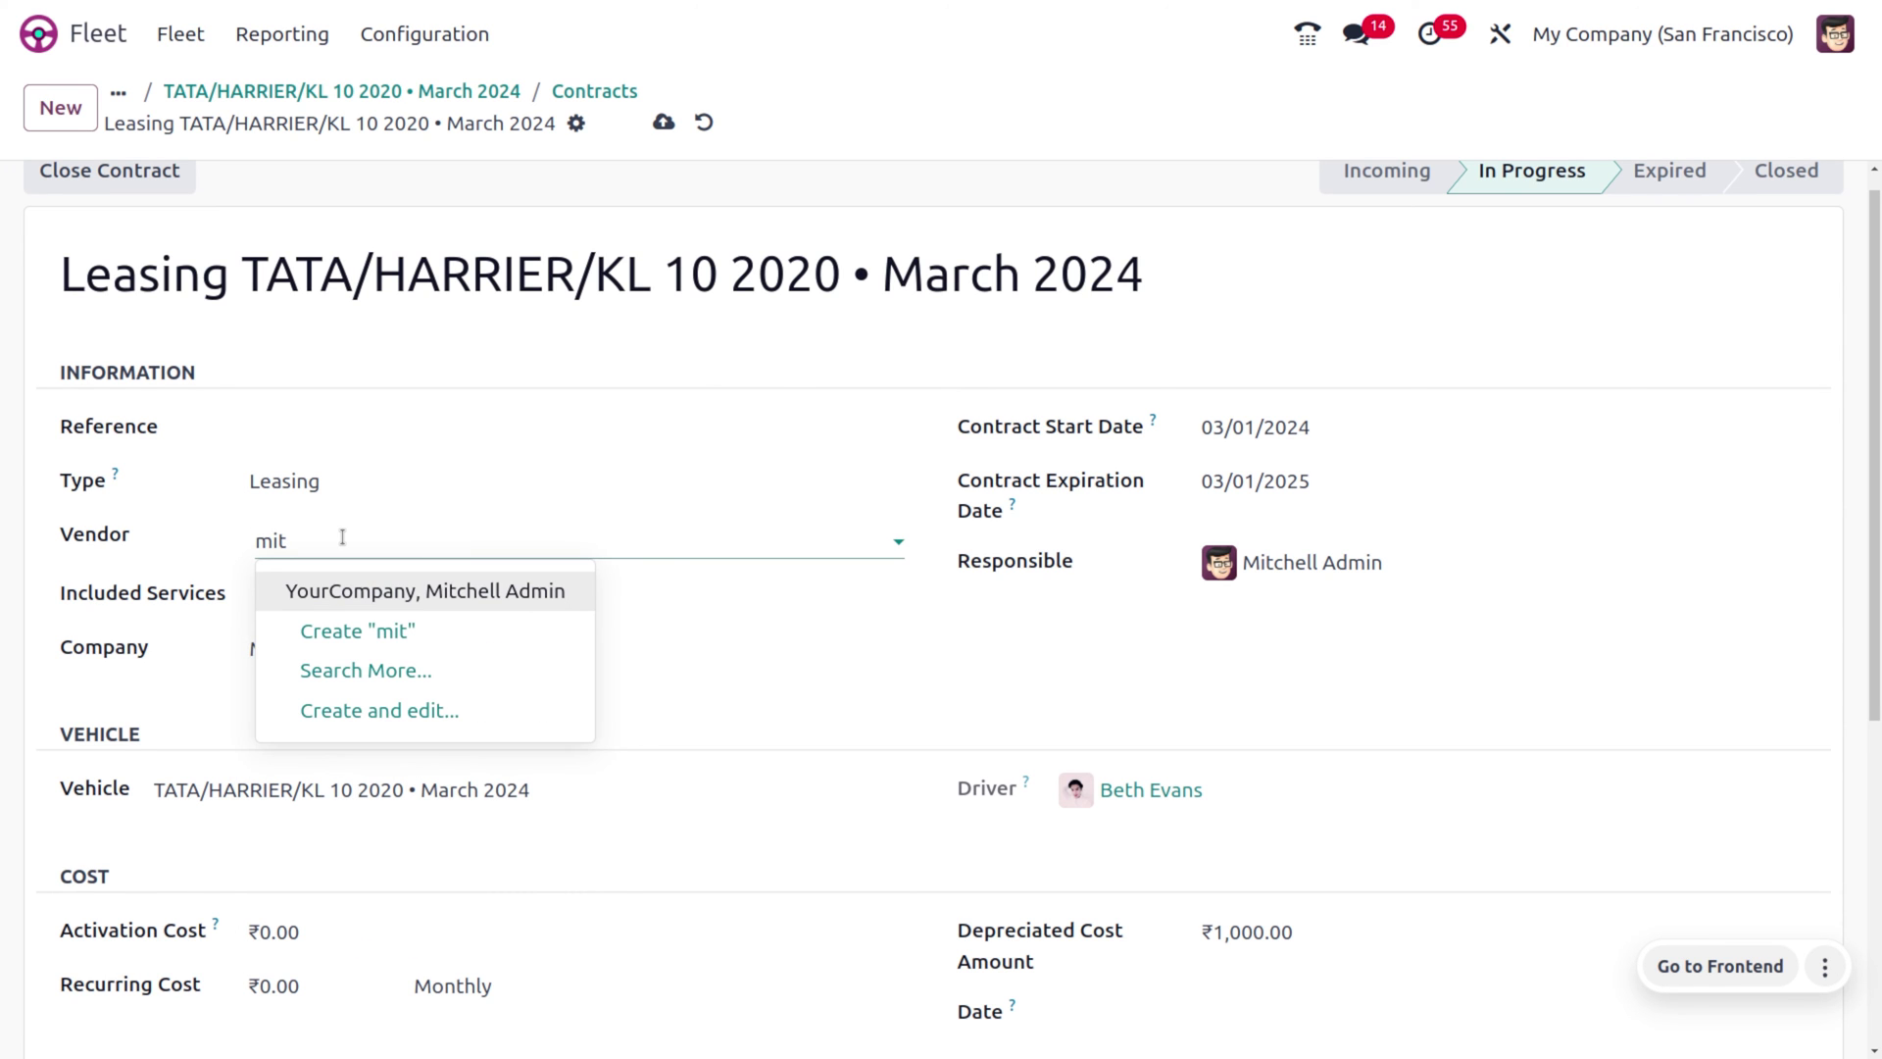
pyautogui.click(387, 590)
pyautogui.click(421, 600)
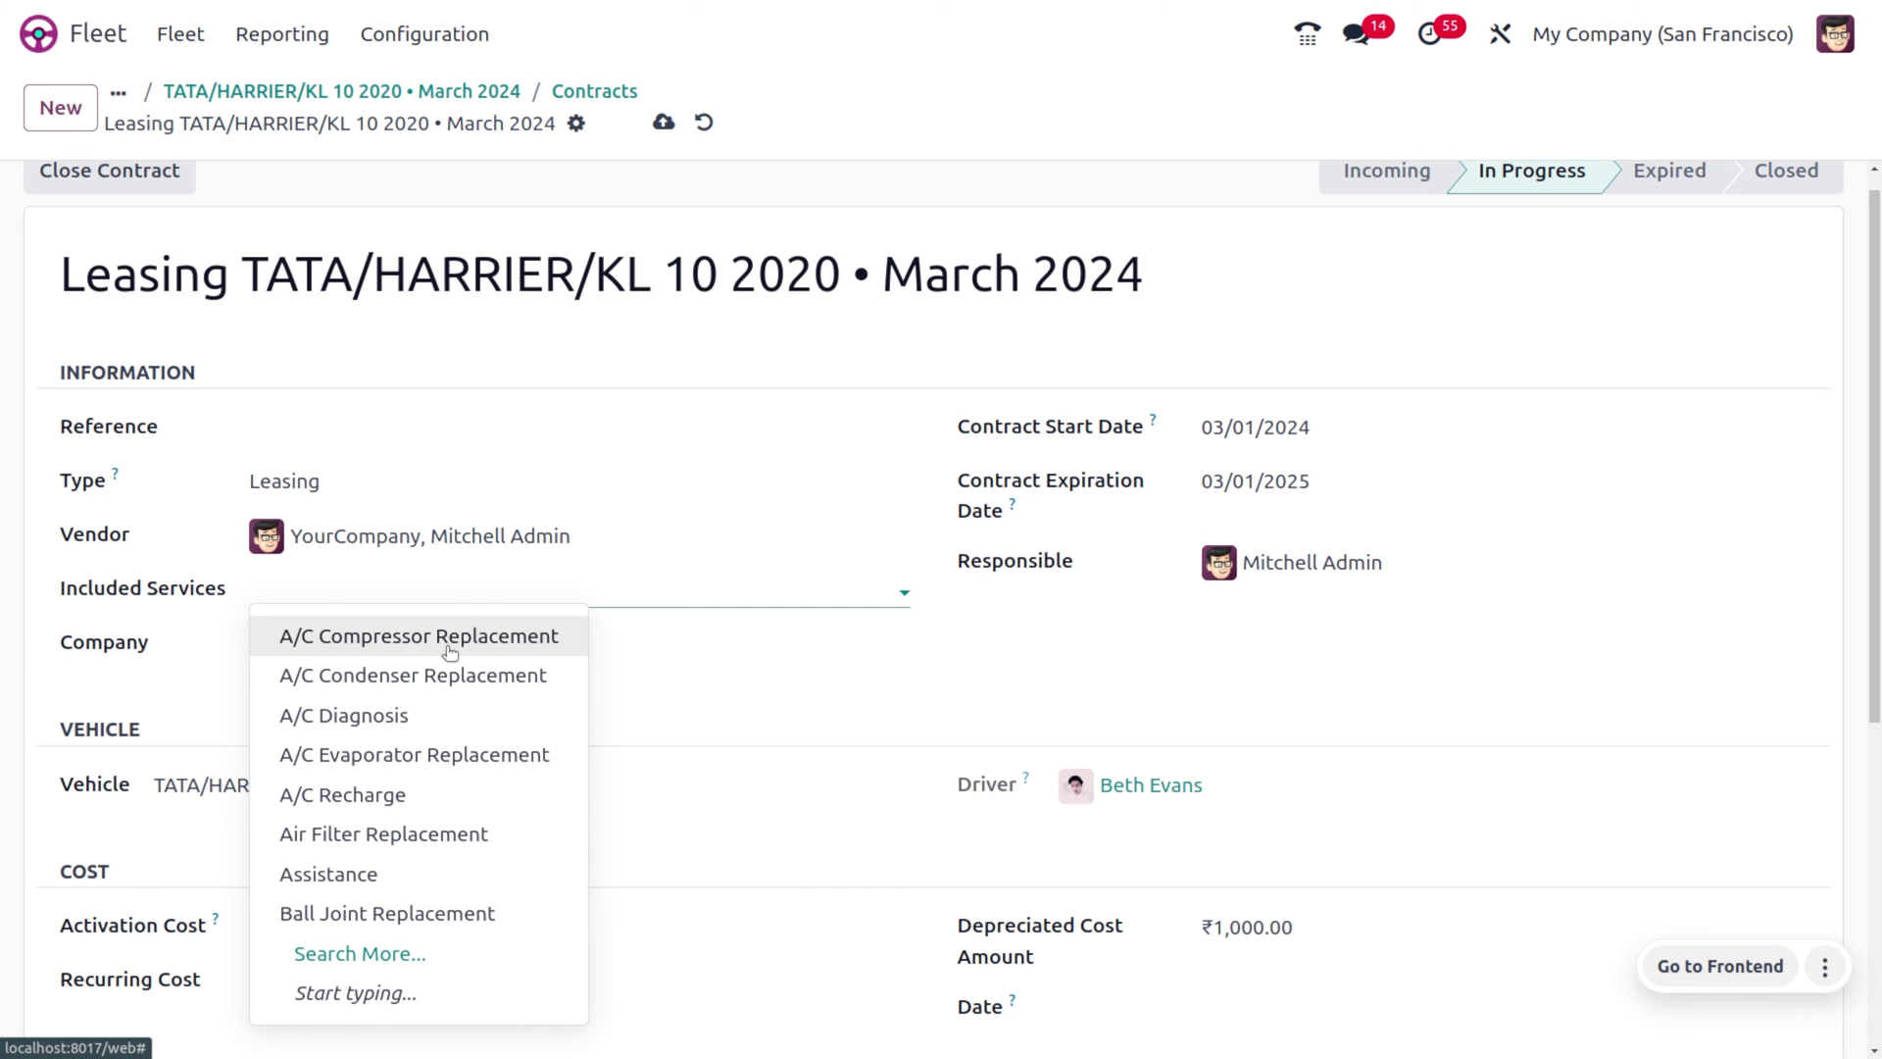
pyautogui.click(449, 647)
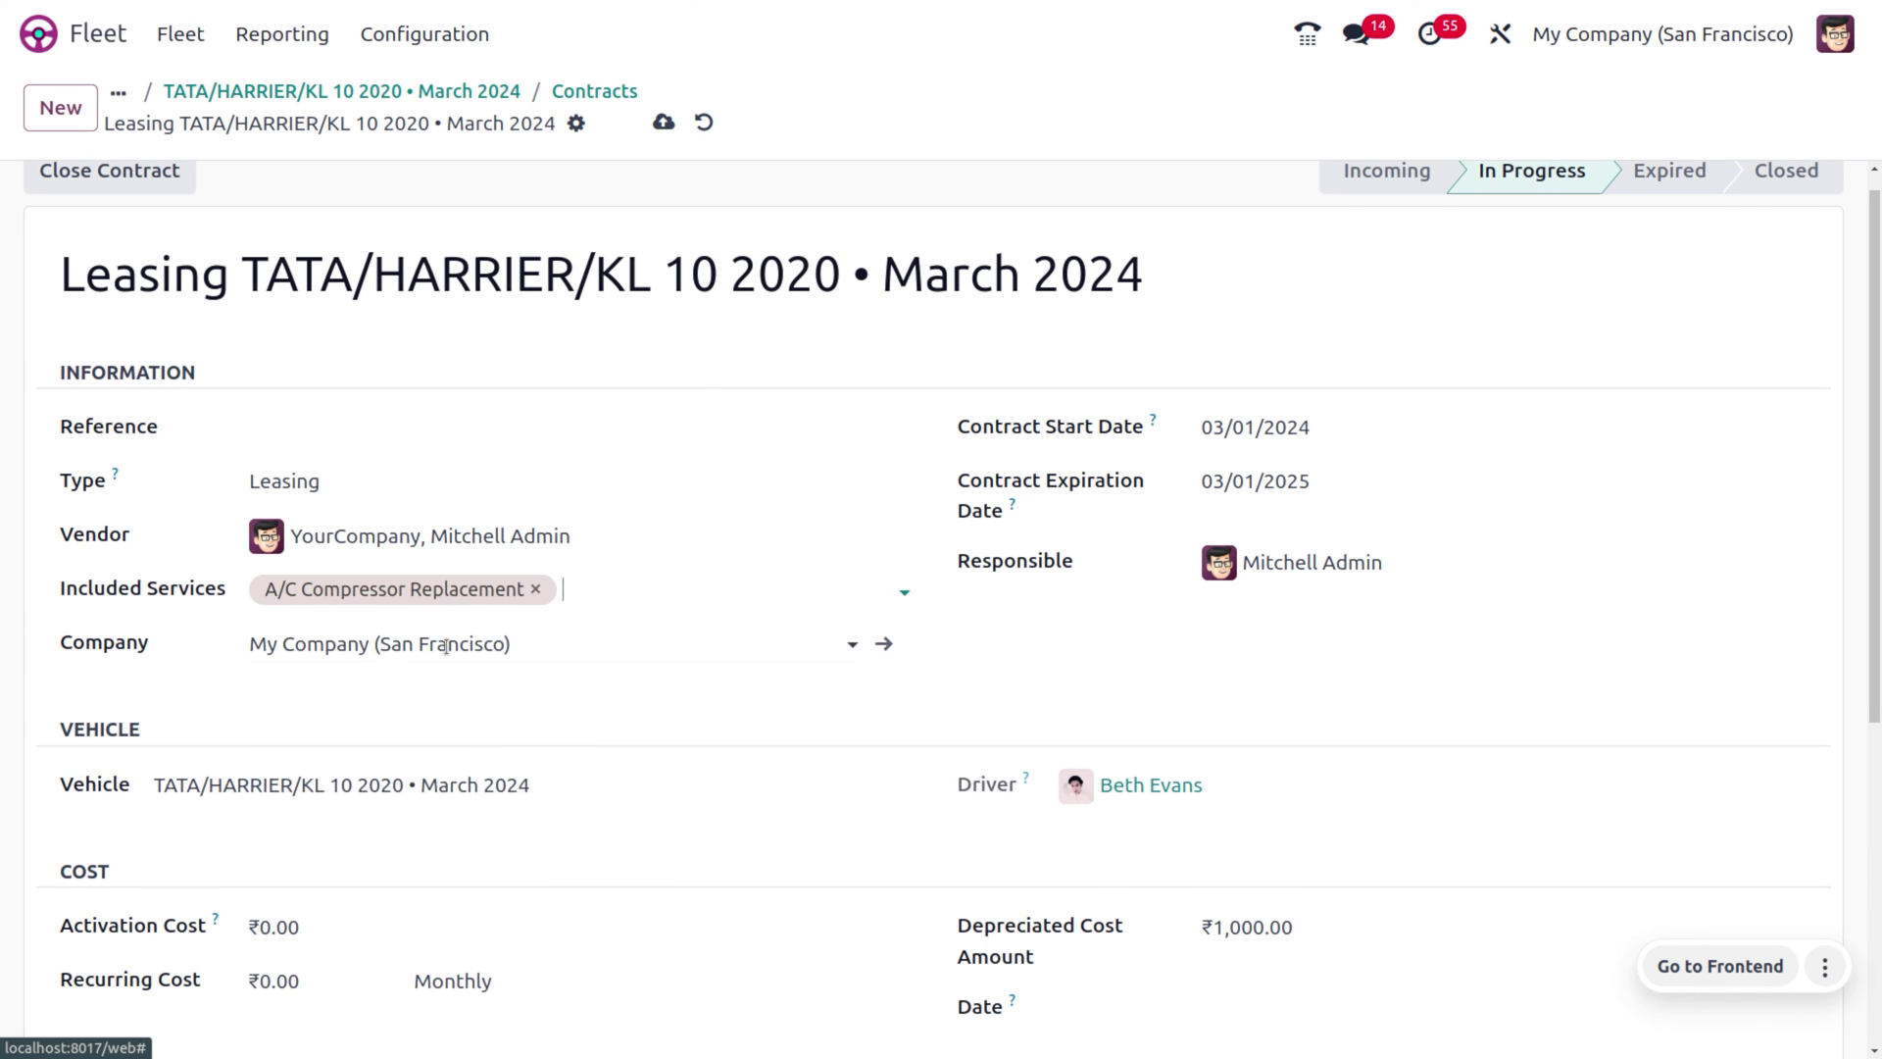
# Set the contract's activation cost to 5000 and its monthly recurring cost to 3000.
pyautogui.scroll(-3, 460, 857)
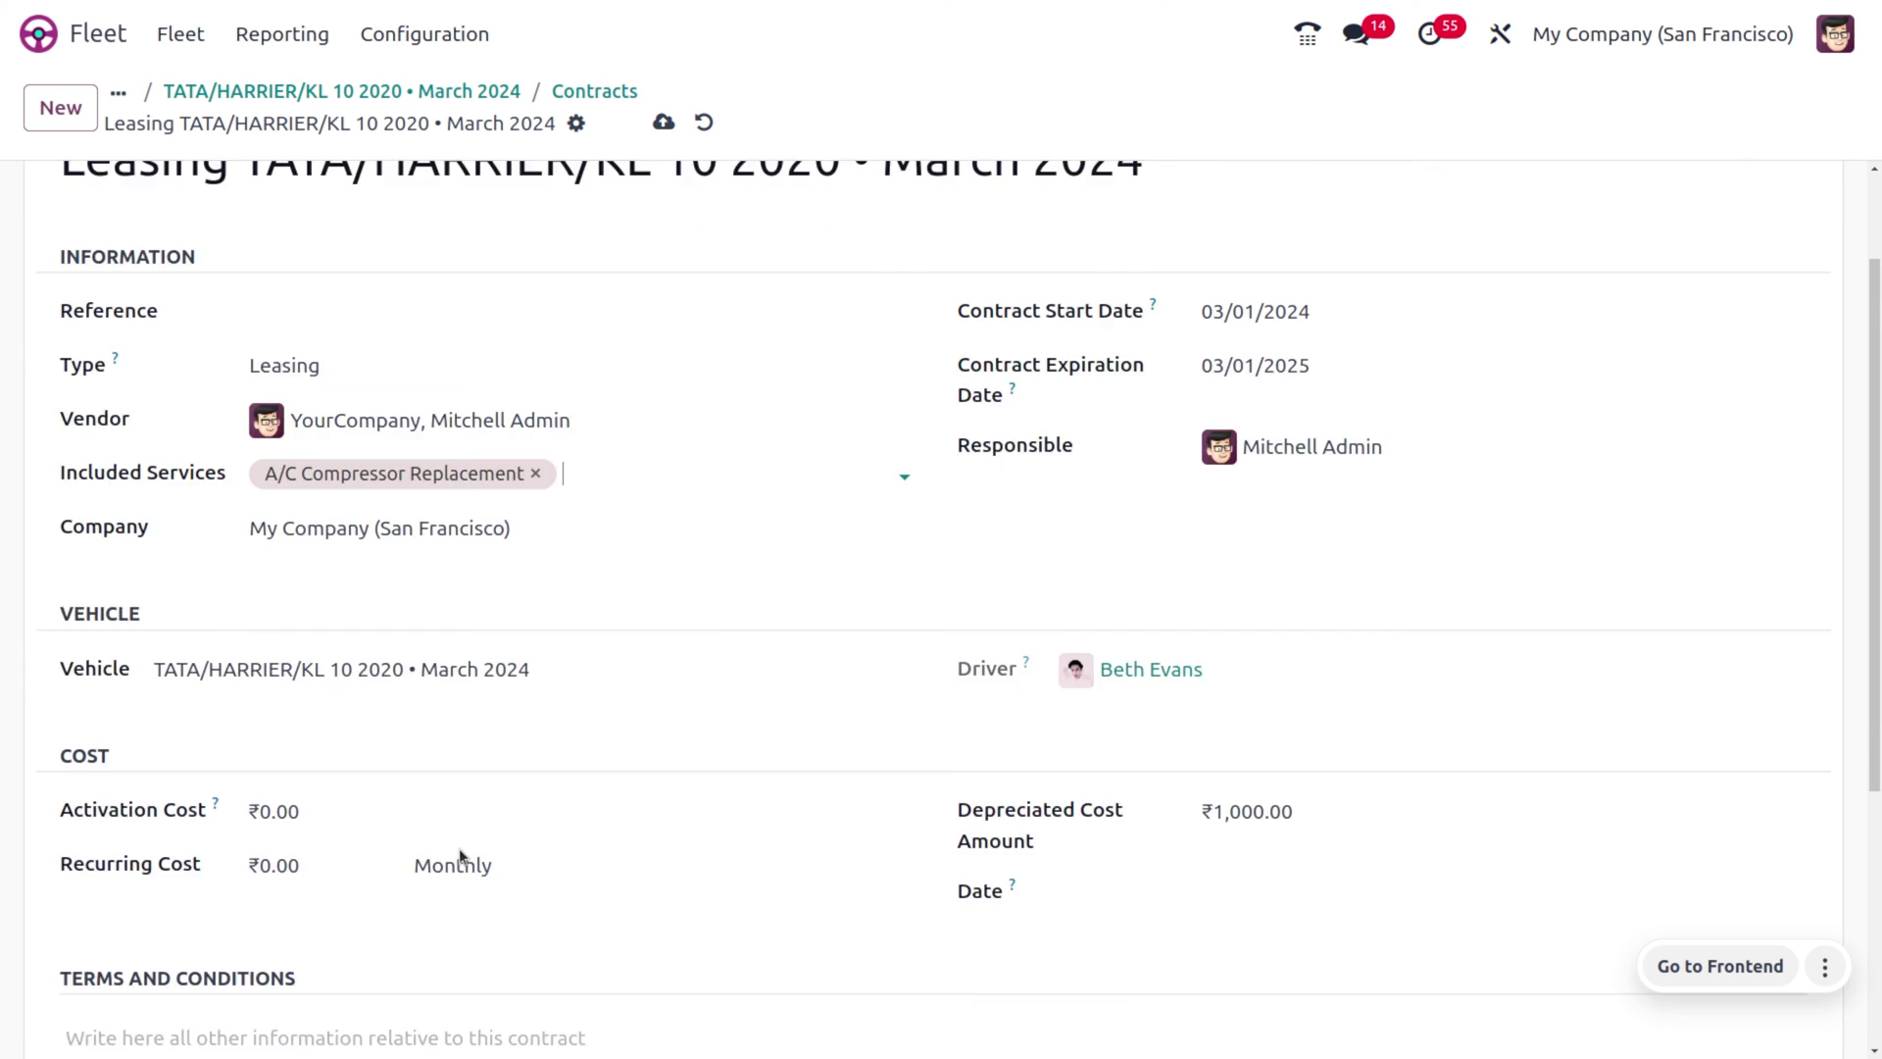
pyautogui.click(310, 703)
pyautogui.press('BackSpace')
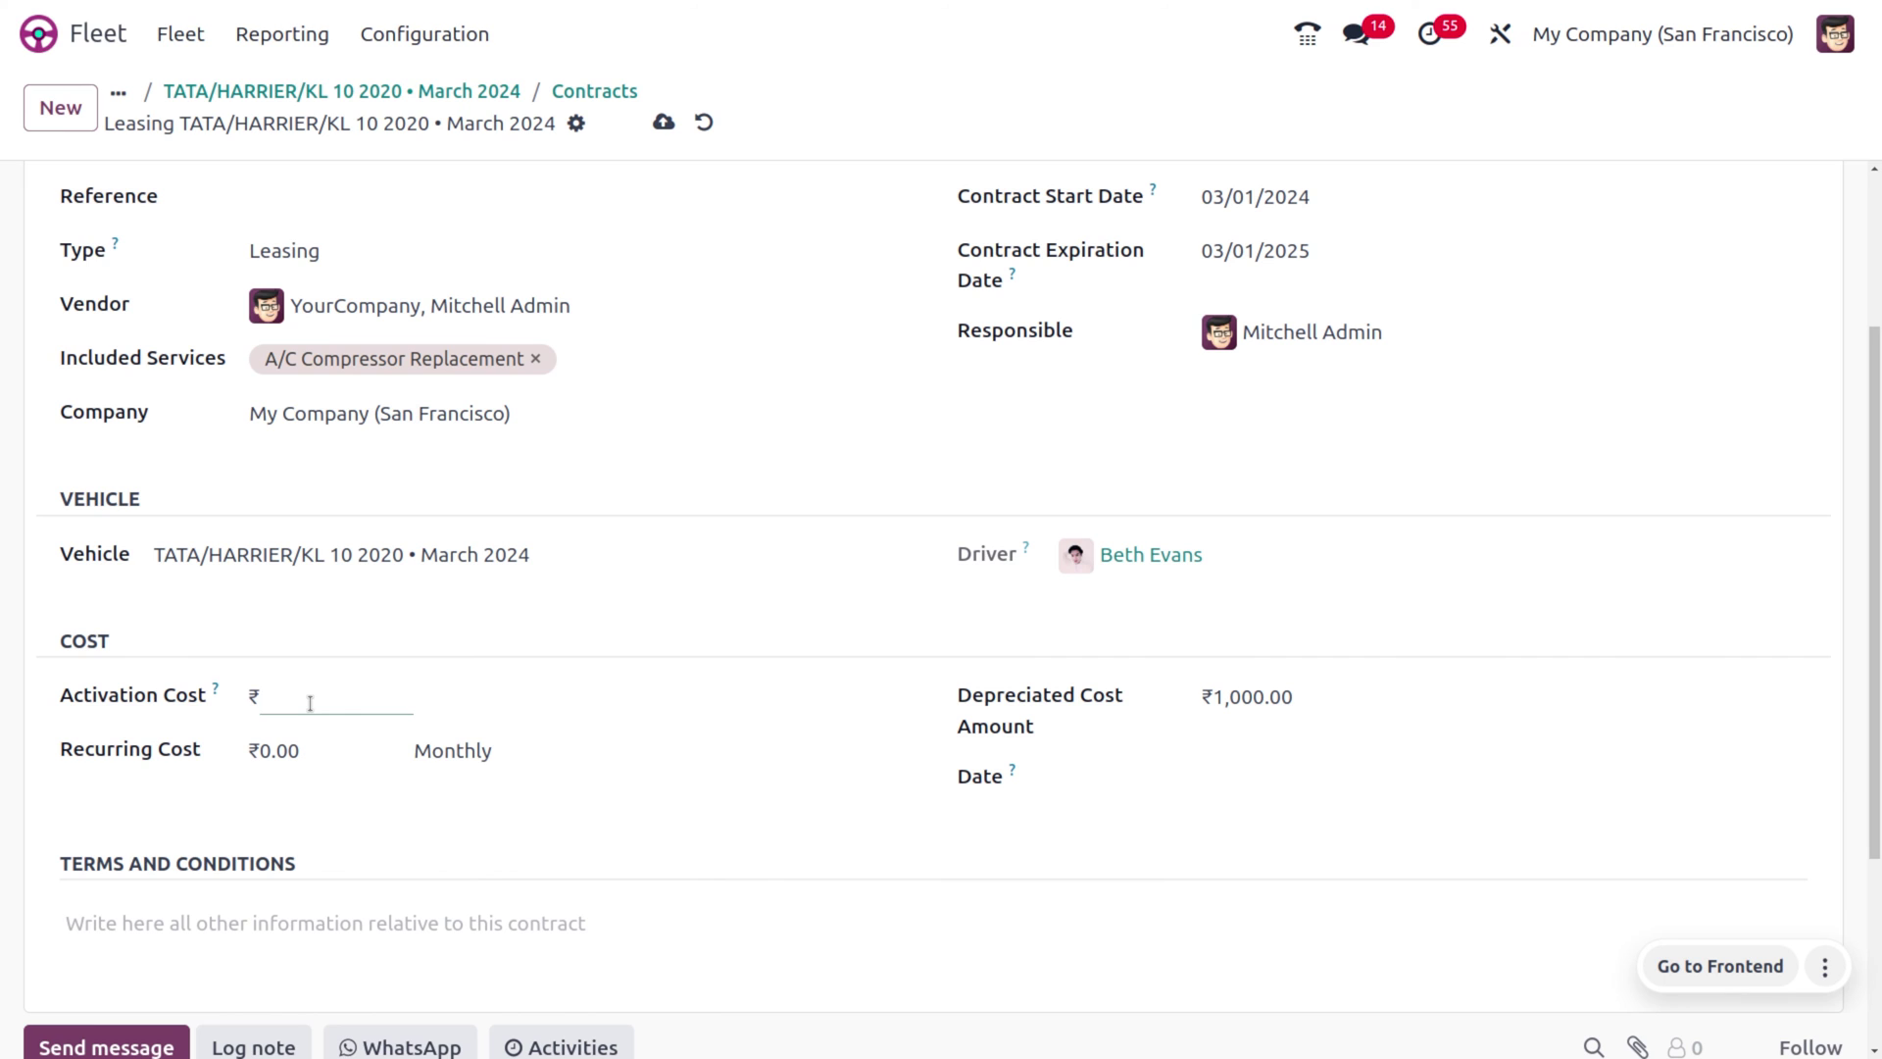
pyautogui.write('5000')
pyautogui.click(324, 745)
pyautogui.press('BackSpace')
pyautogui.write('3000')
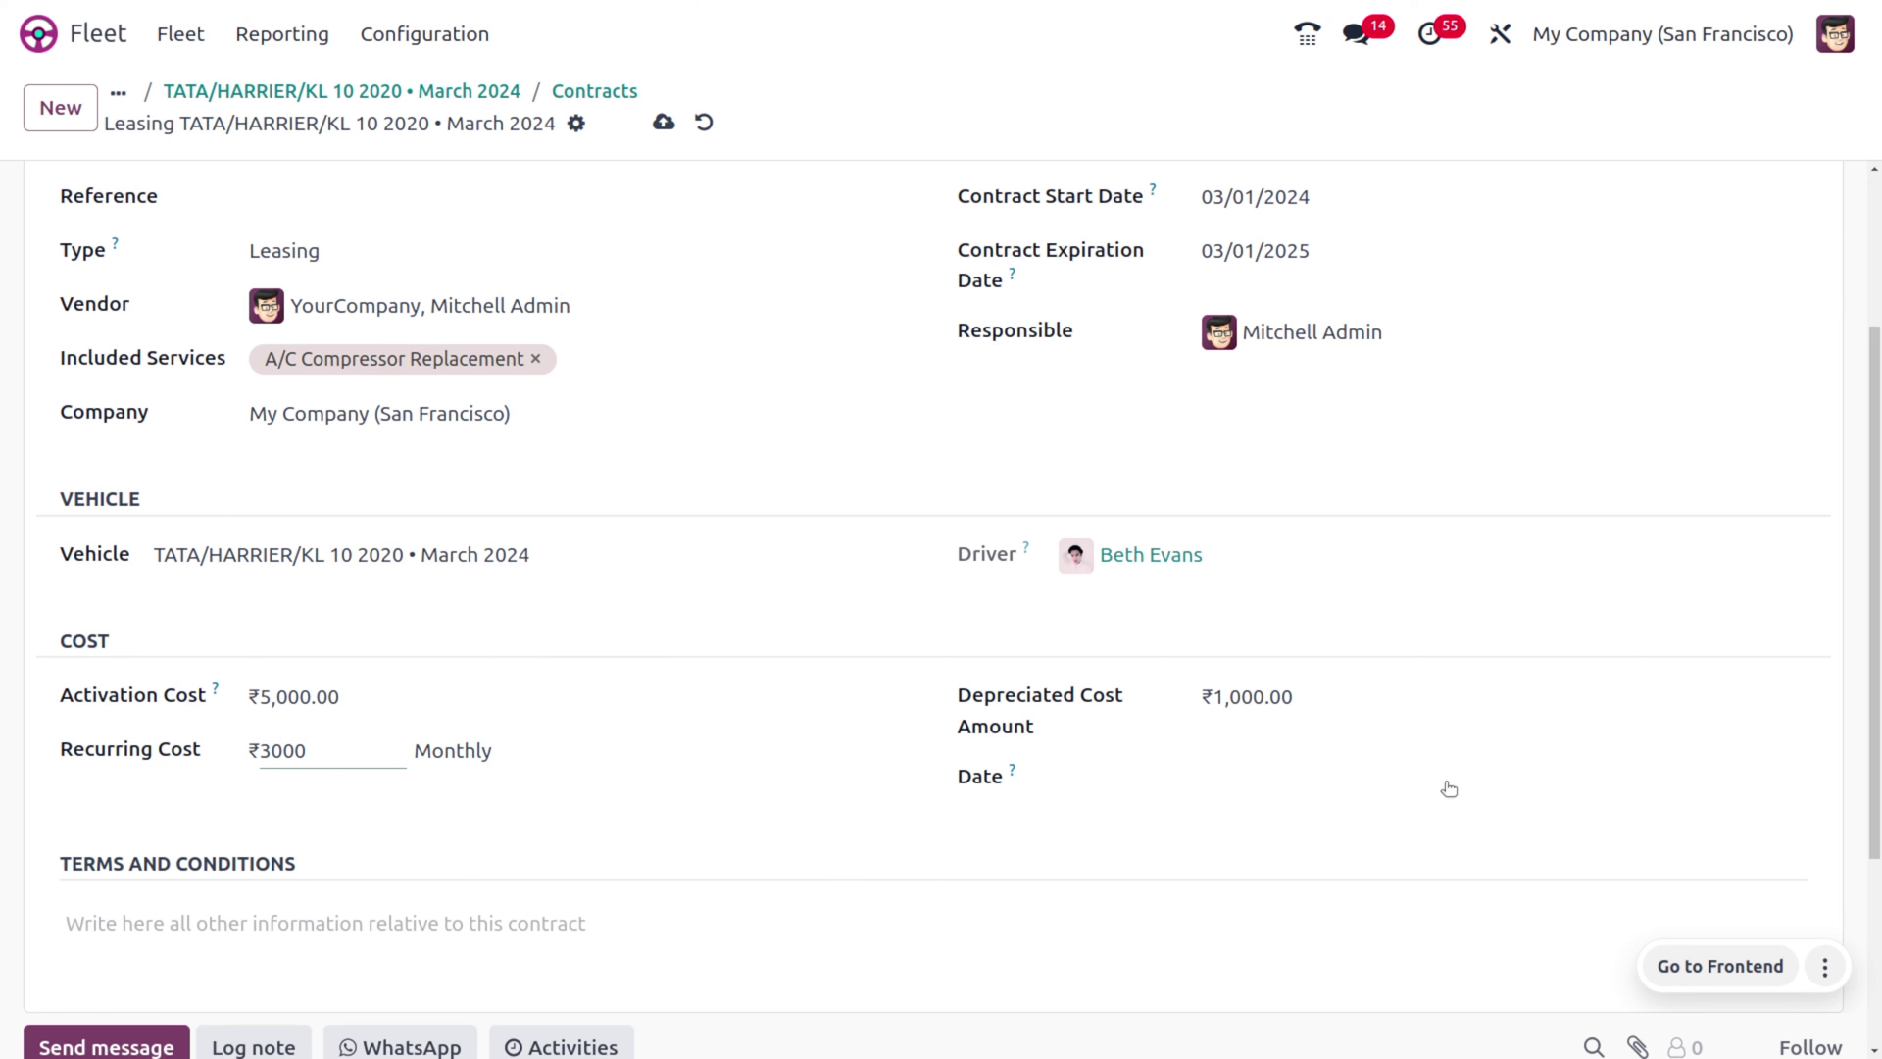
# Set the contract's cost date to 03/01/2024 and save the contract.
pyautogui.click(1270, 774)
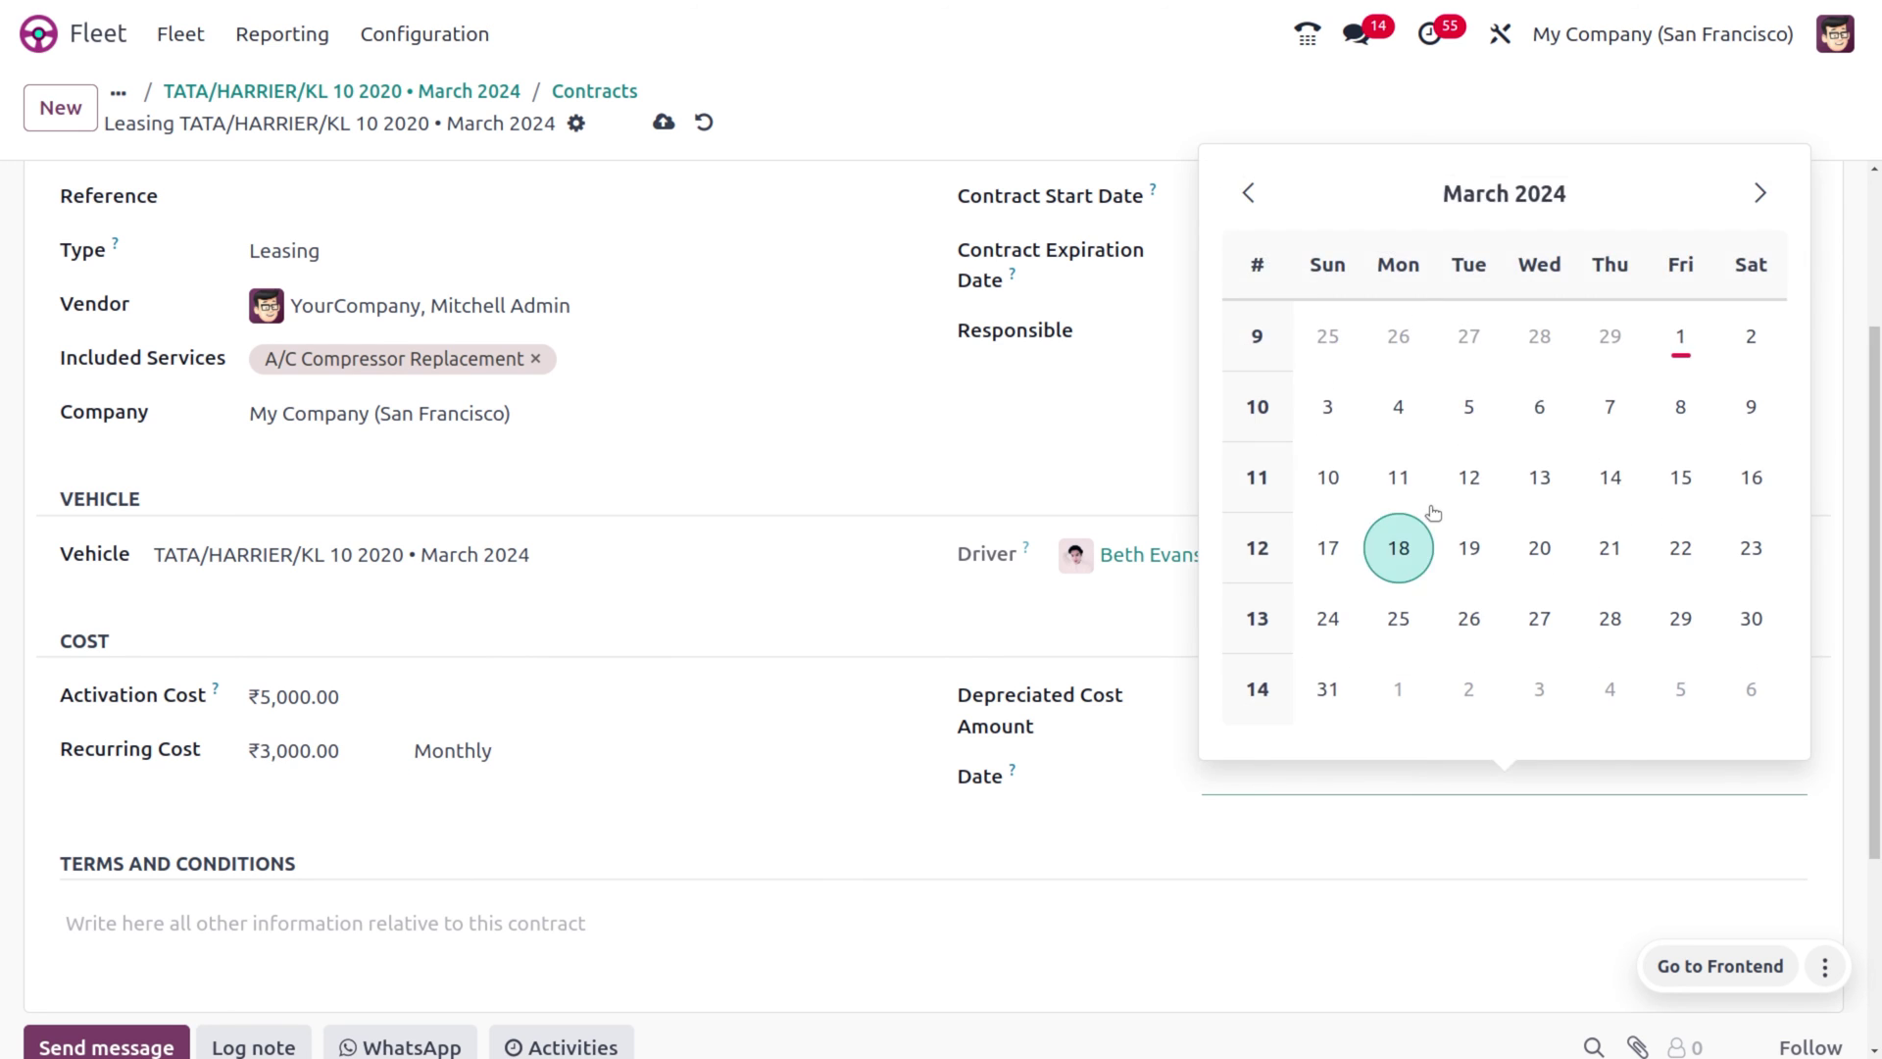
pyautogui.click(1680, 333)
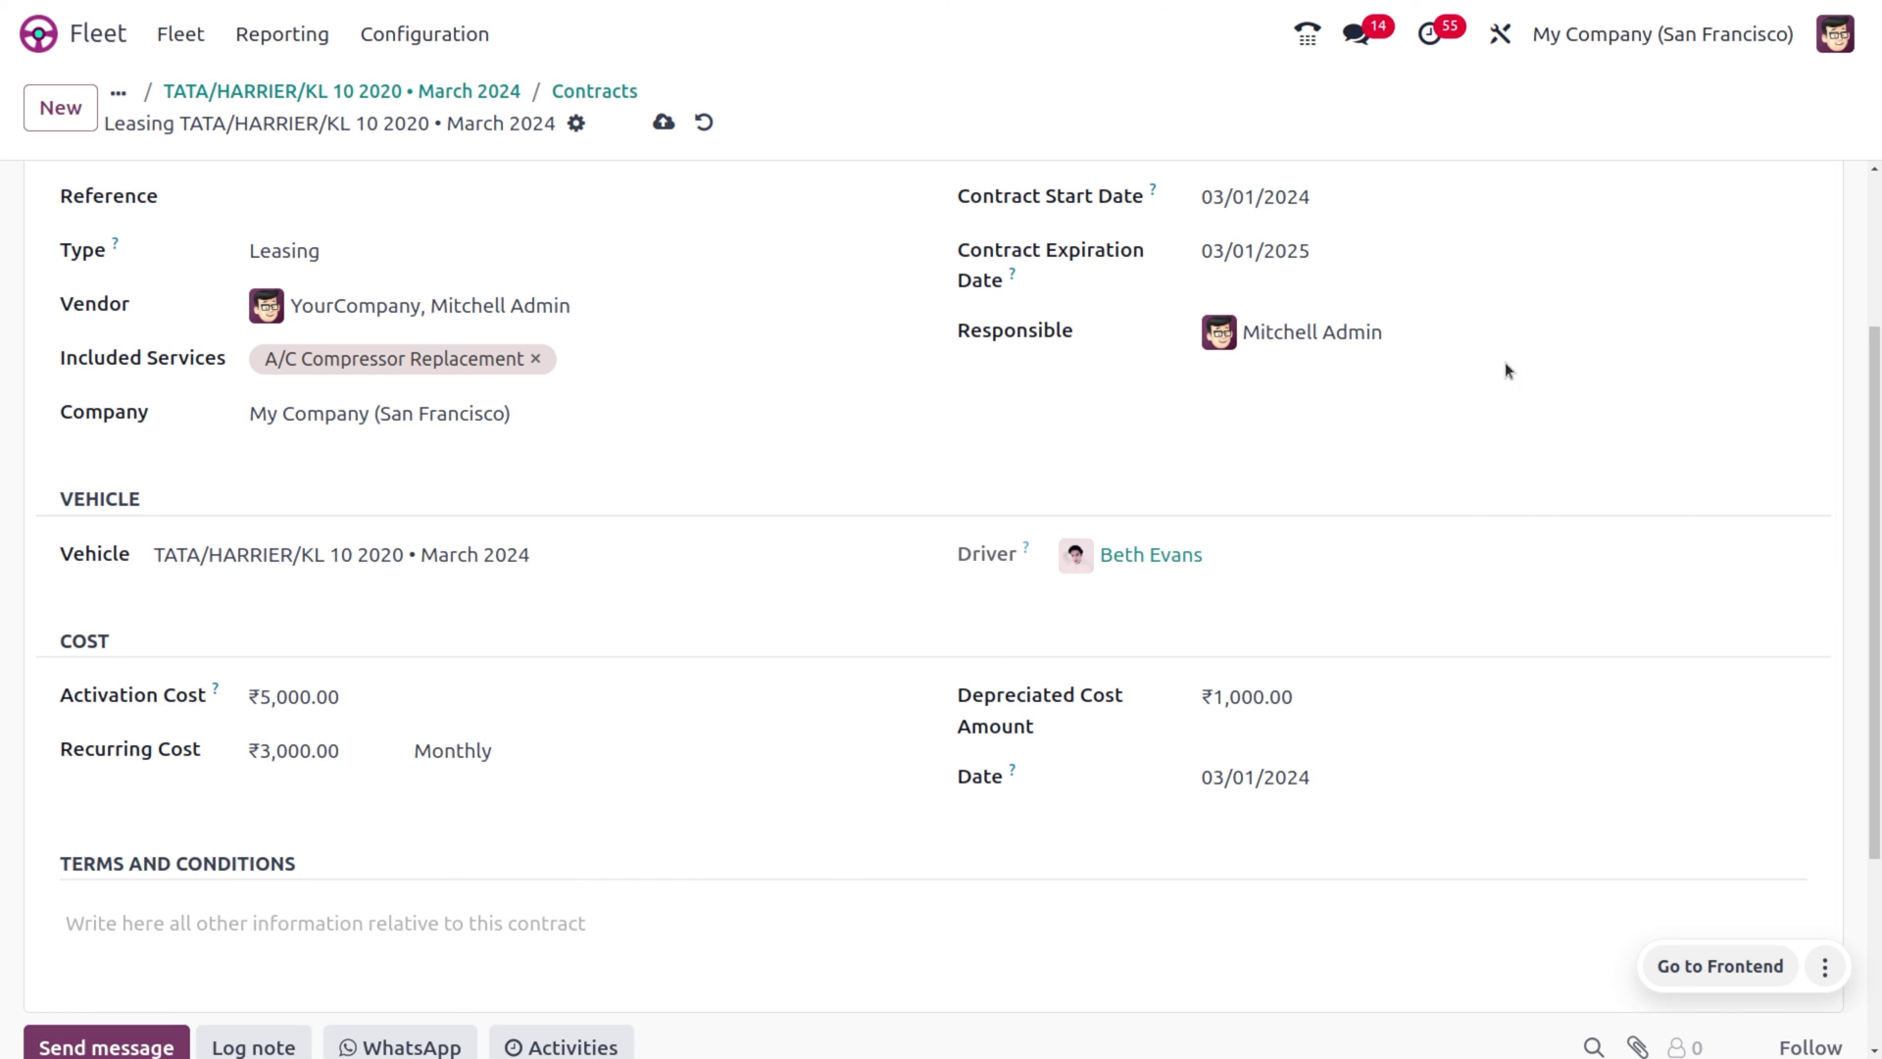
pyautogui.scroll(3, 870, 365)
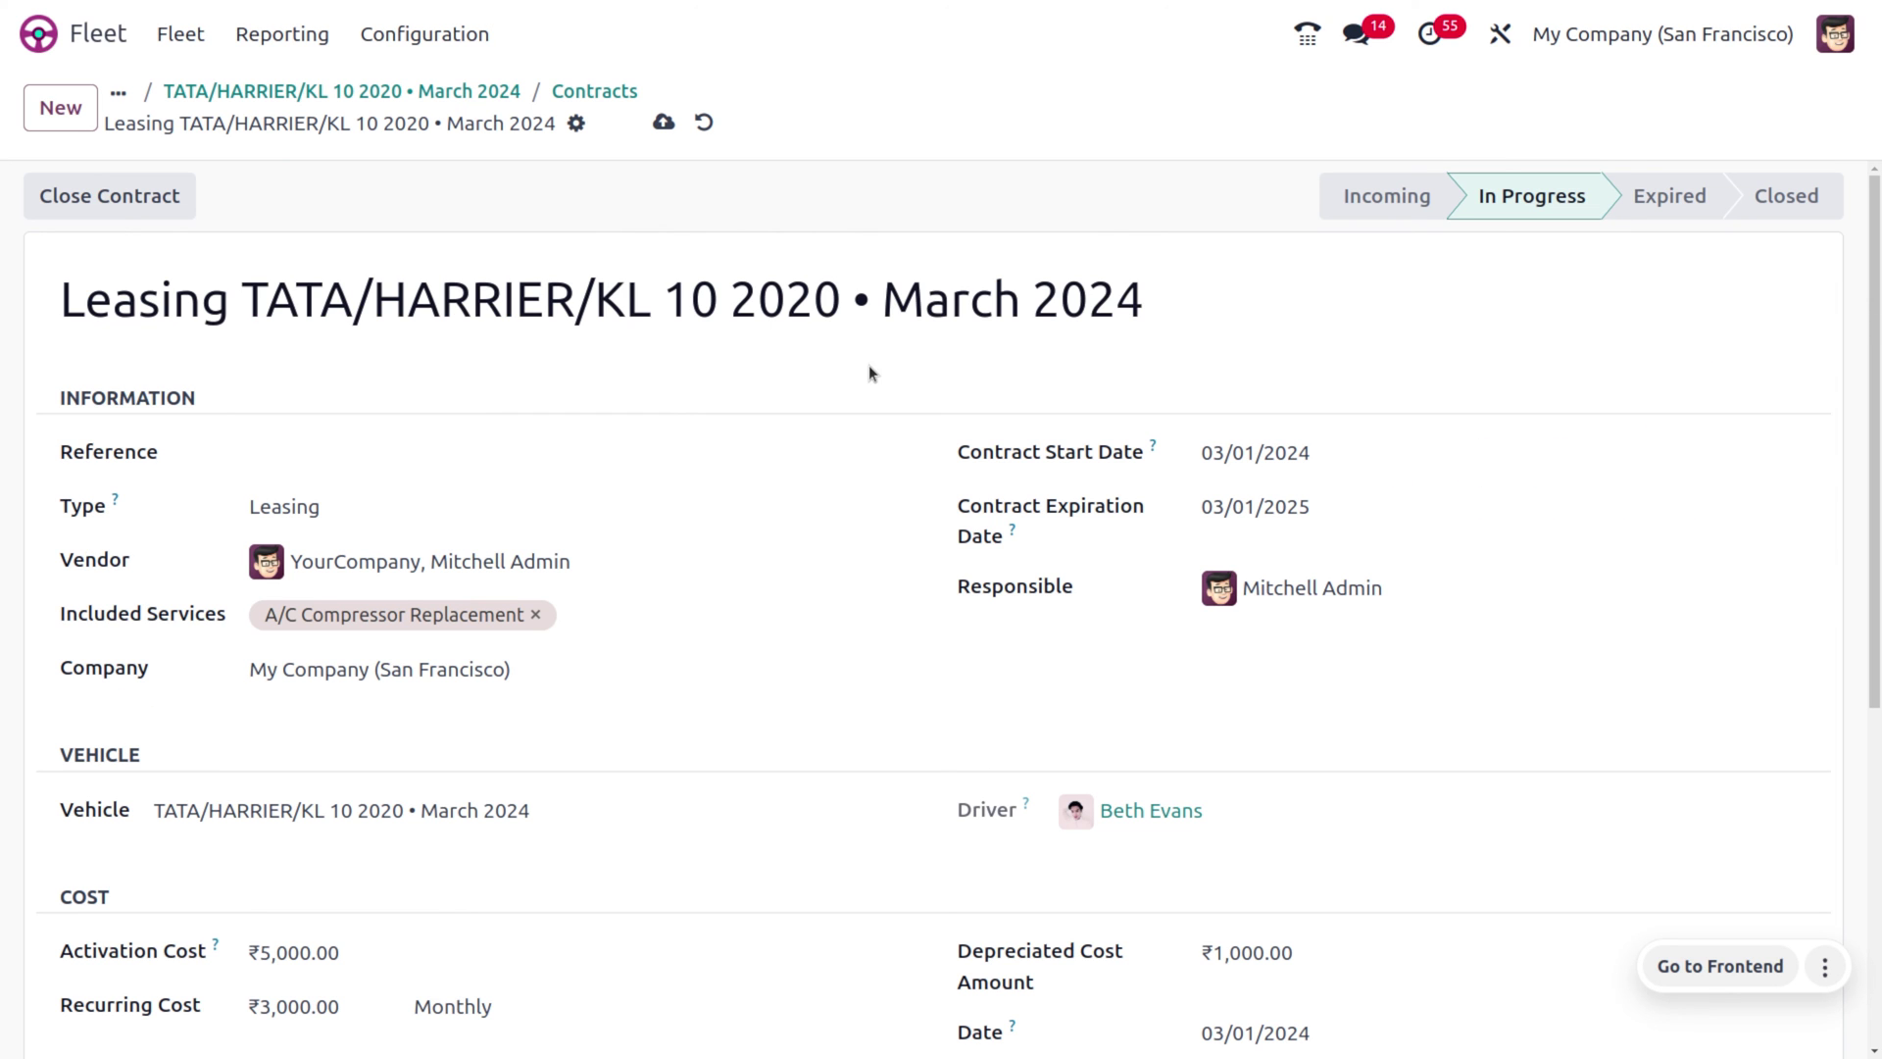
pyautogui.click(665, 124)
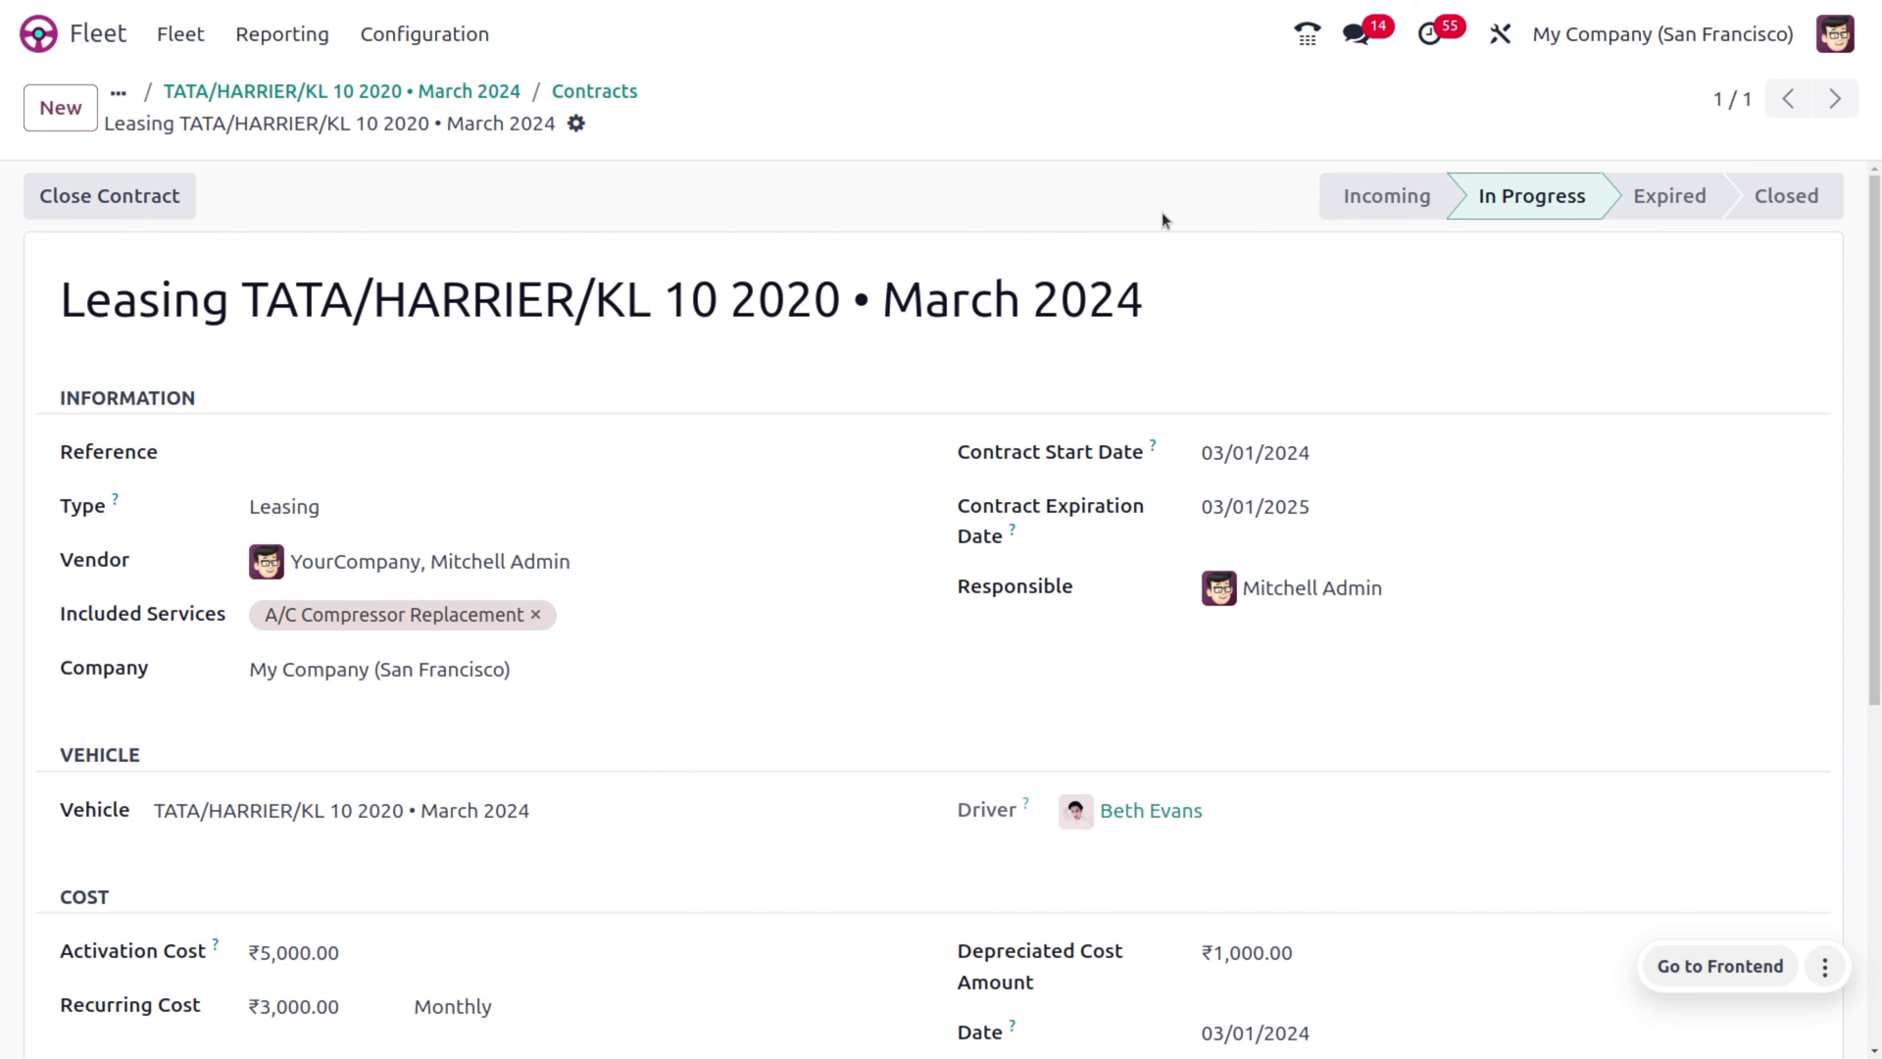
# Create a service record for the vehicle described as "AC repair and maintance", with the last listed Azure Interior contact as vendor.
pyautogui.click(474, 95)
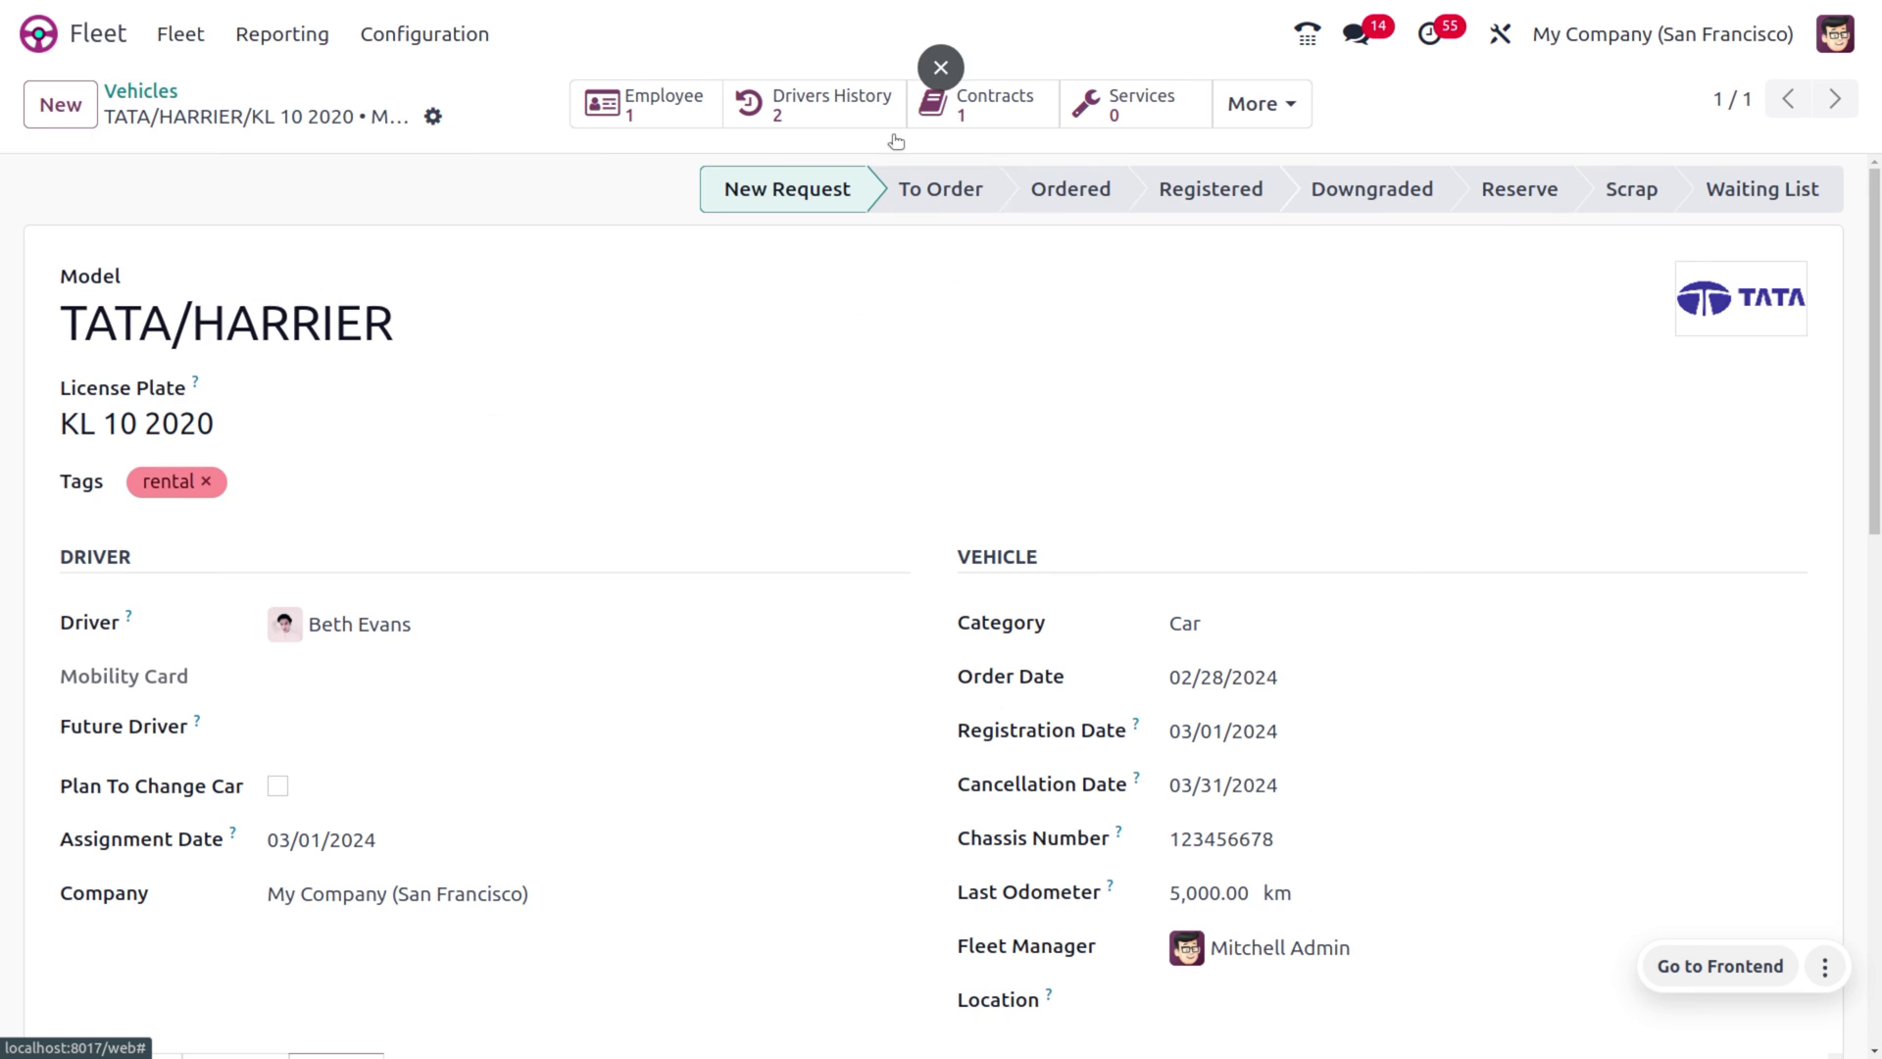
pyautogui.click(1125, 117)
pyautogui.click(71, 109)
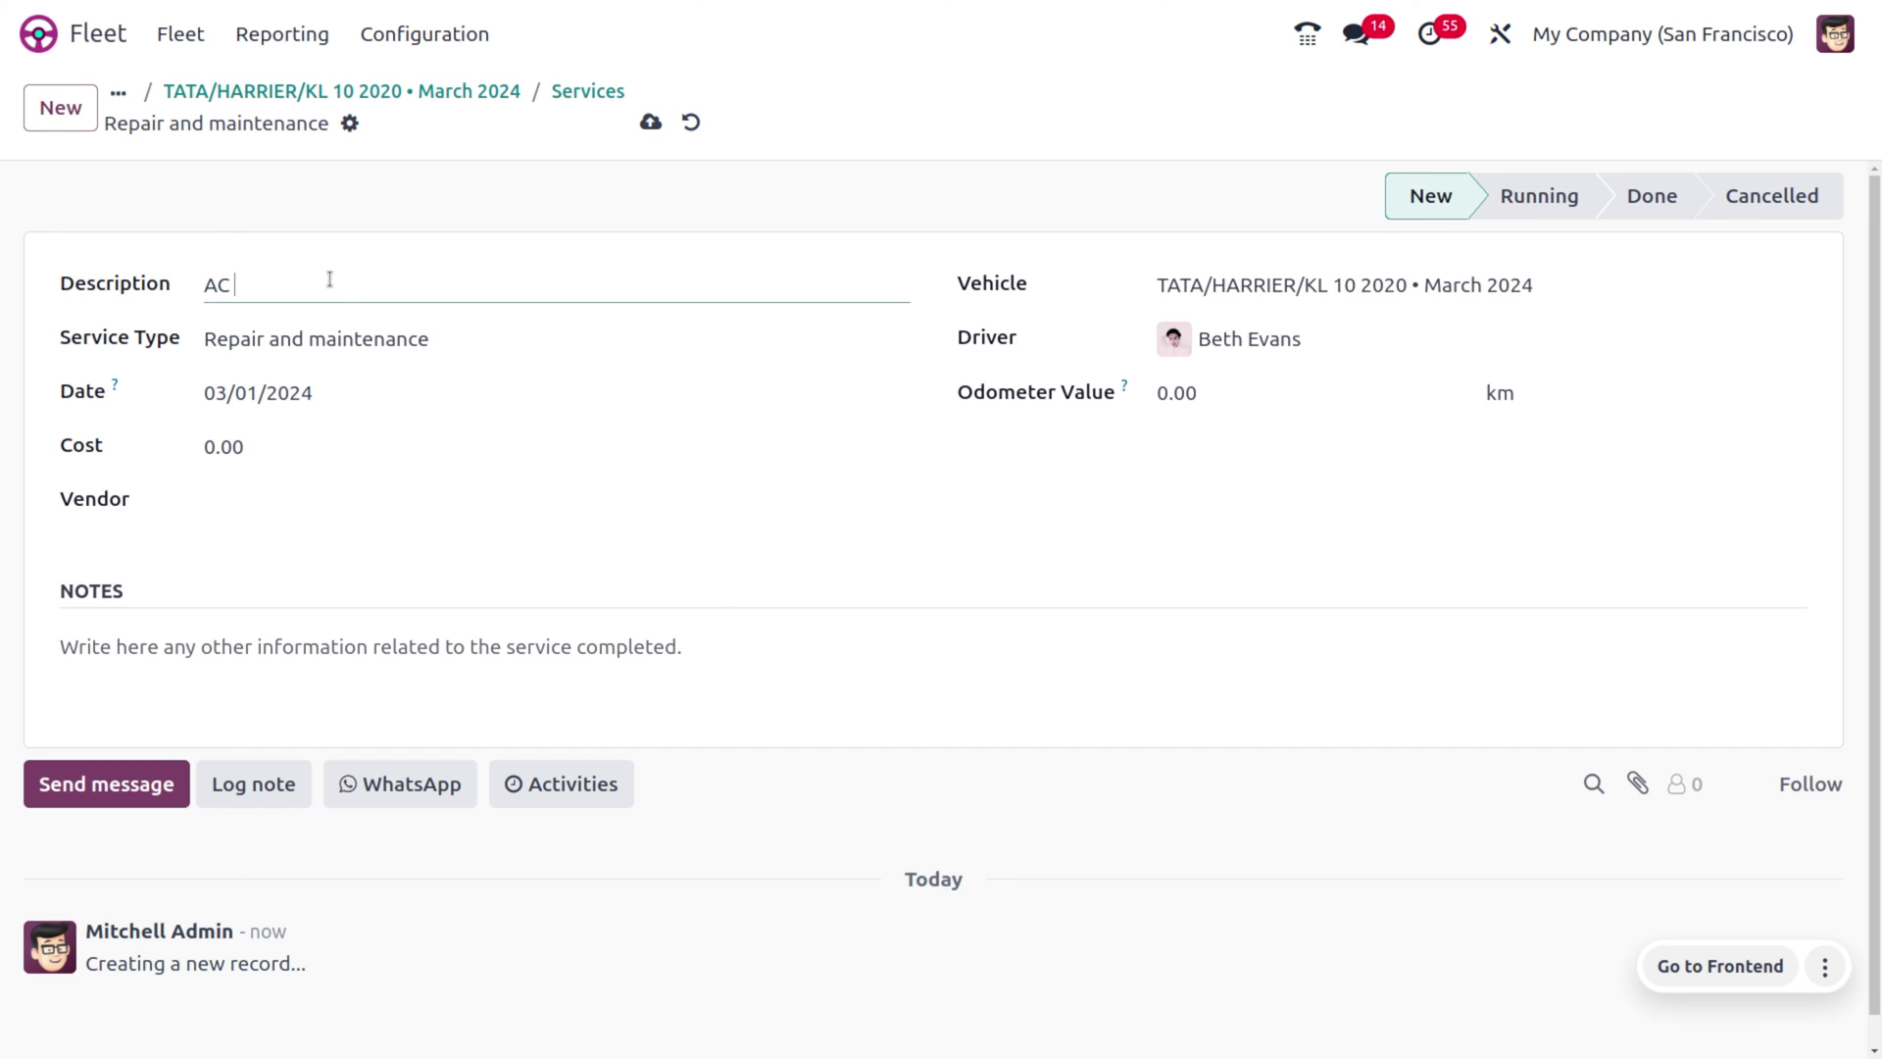
pyautogui.write('AC REpair and maintance')
pyautogui.click(268, 506)
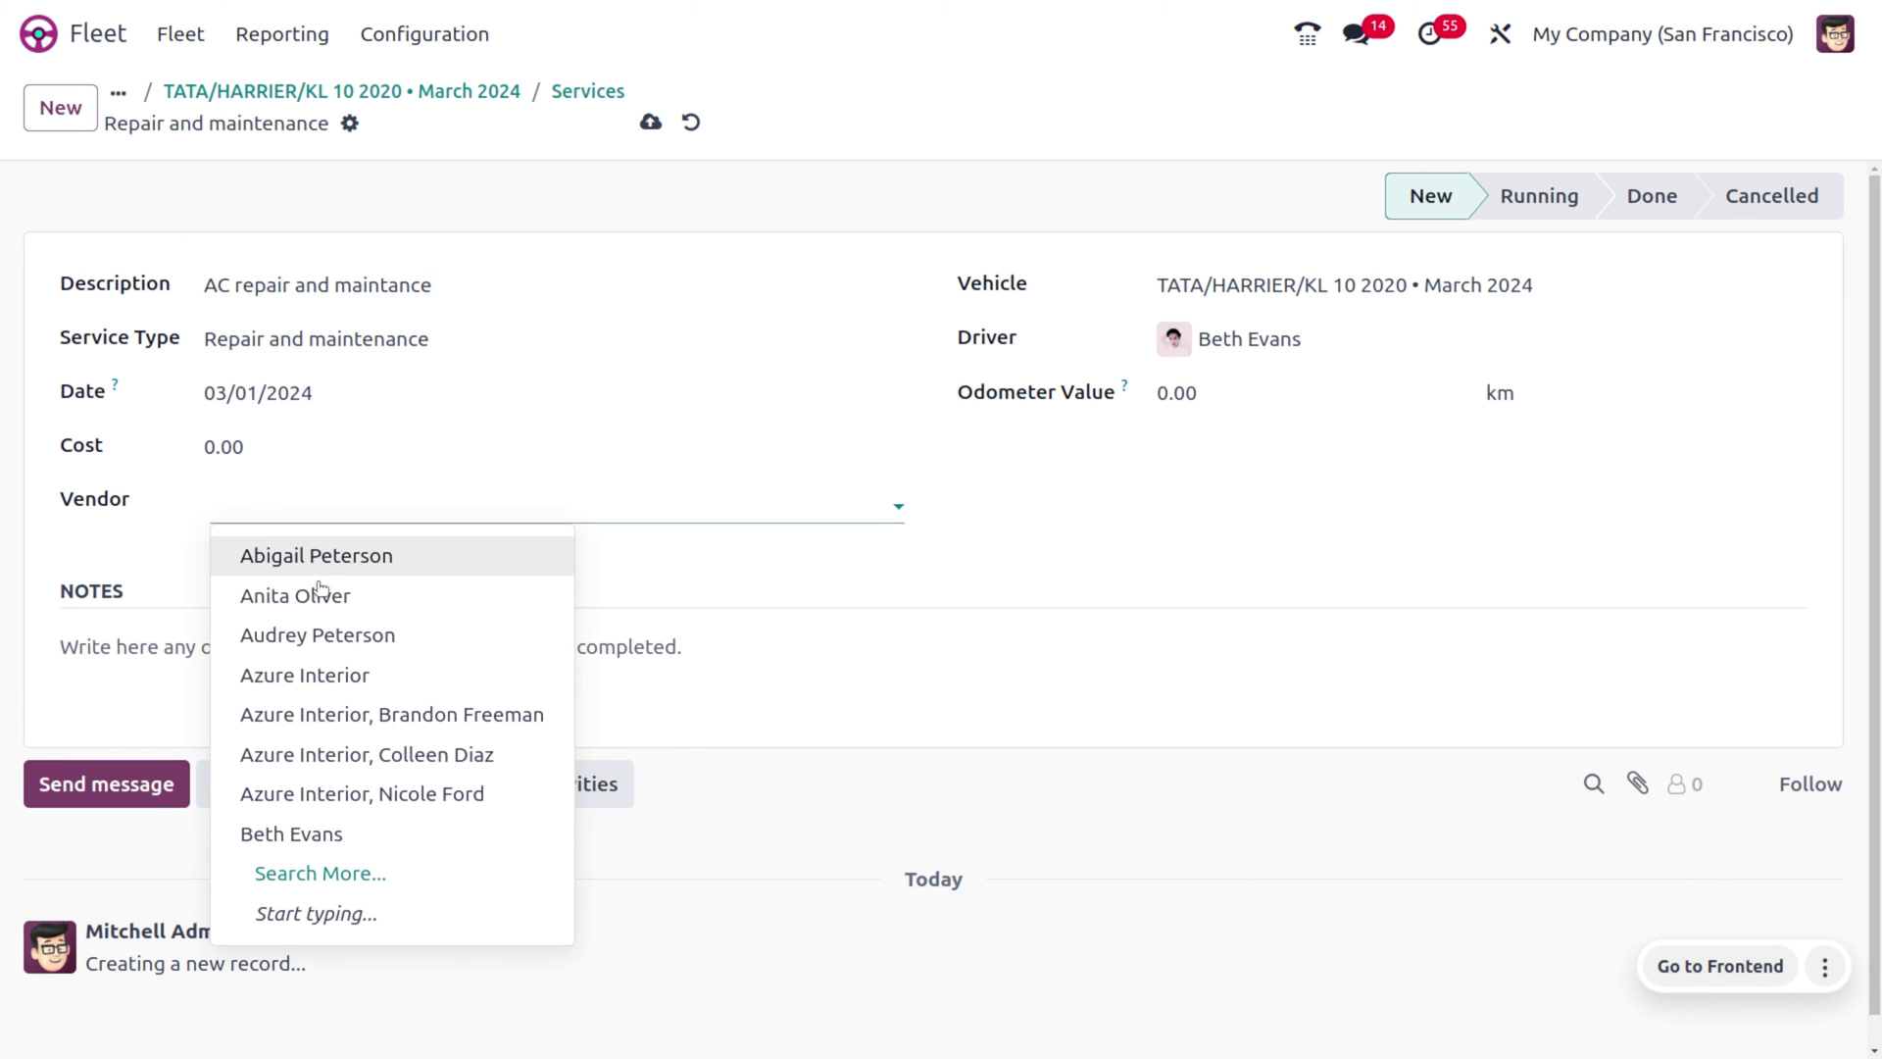
pyautogui.click(361, 793)
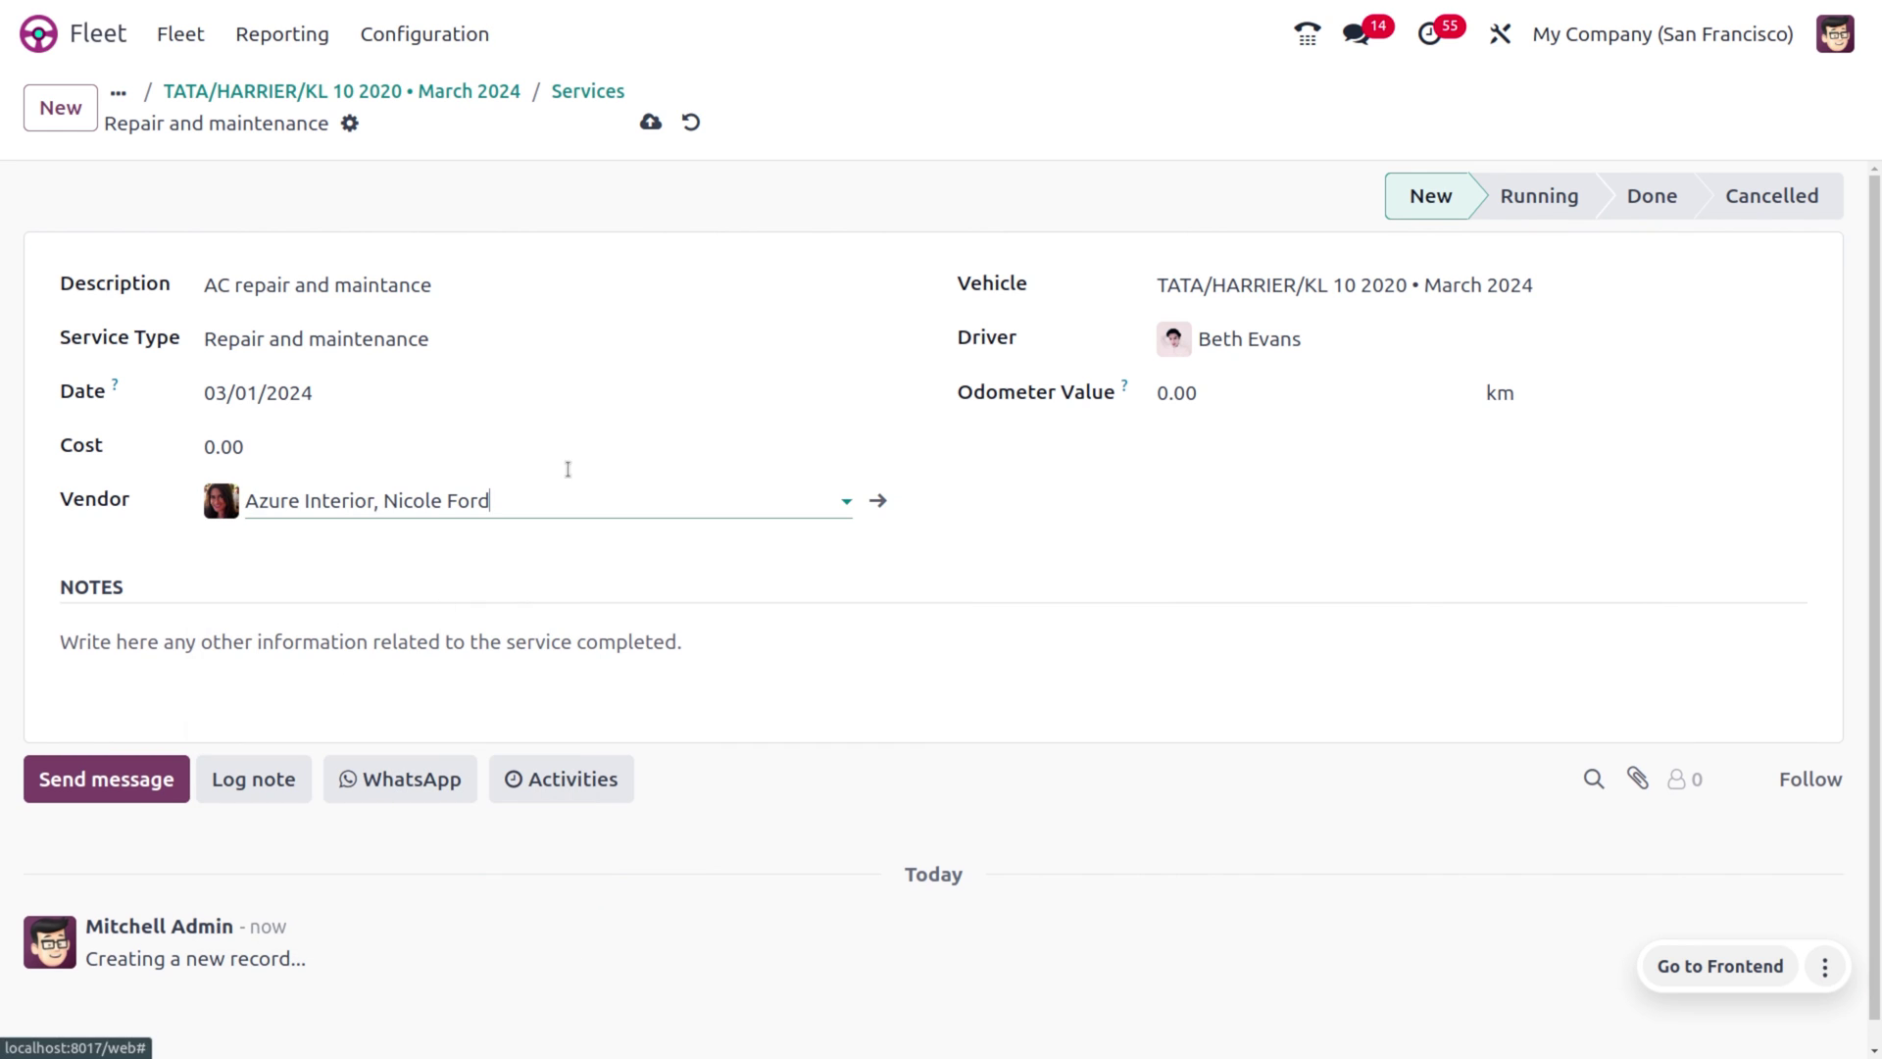
# Set the service's odometer value to 5000 km and save the service record.
pyautogui.click(1322, 392)
pyautogui.press('BackSpace')
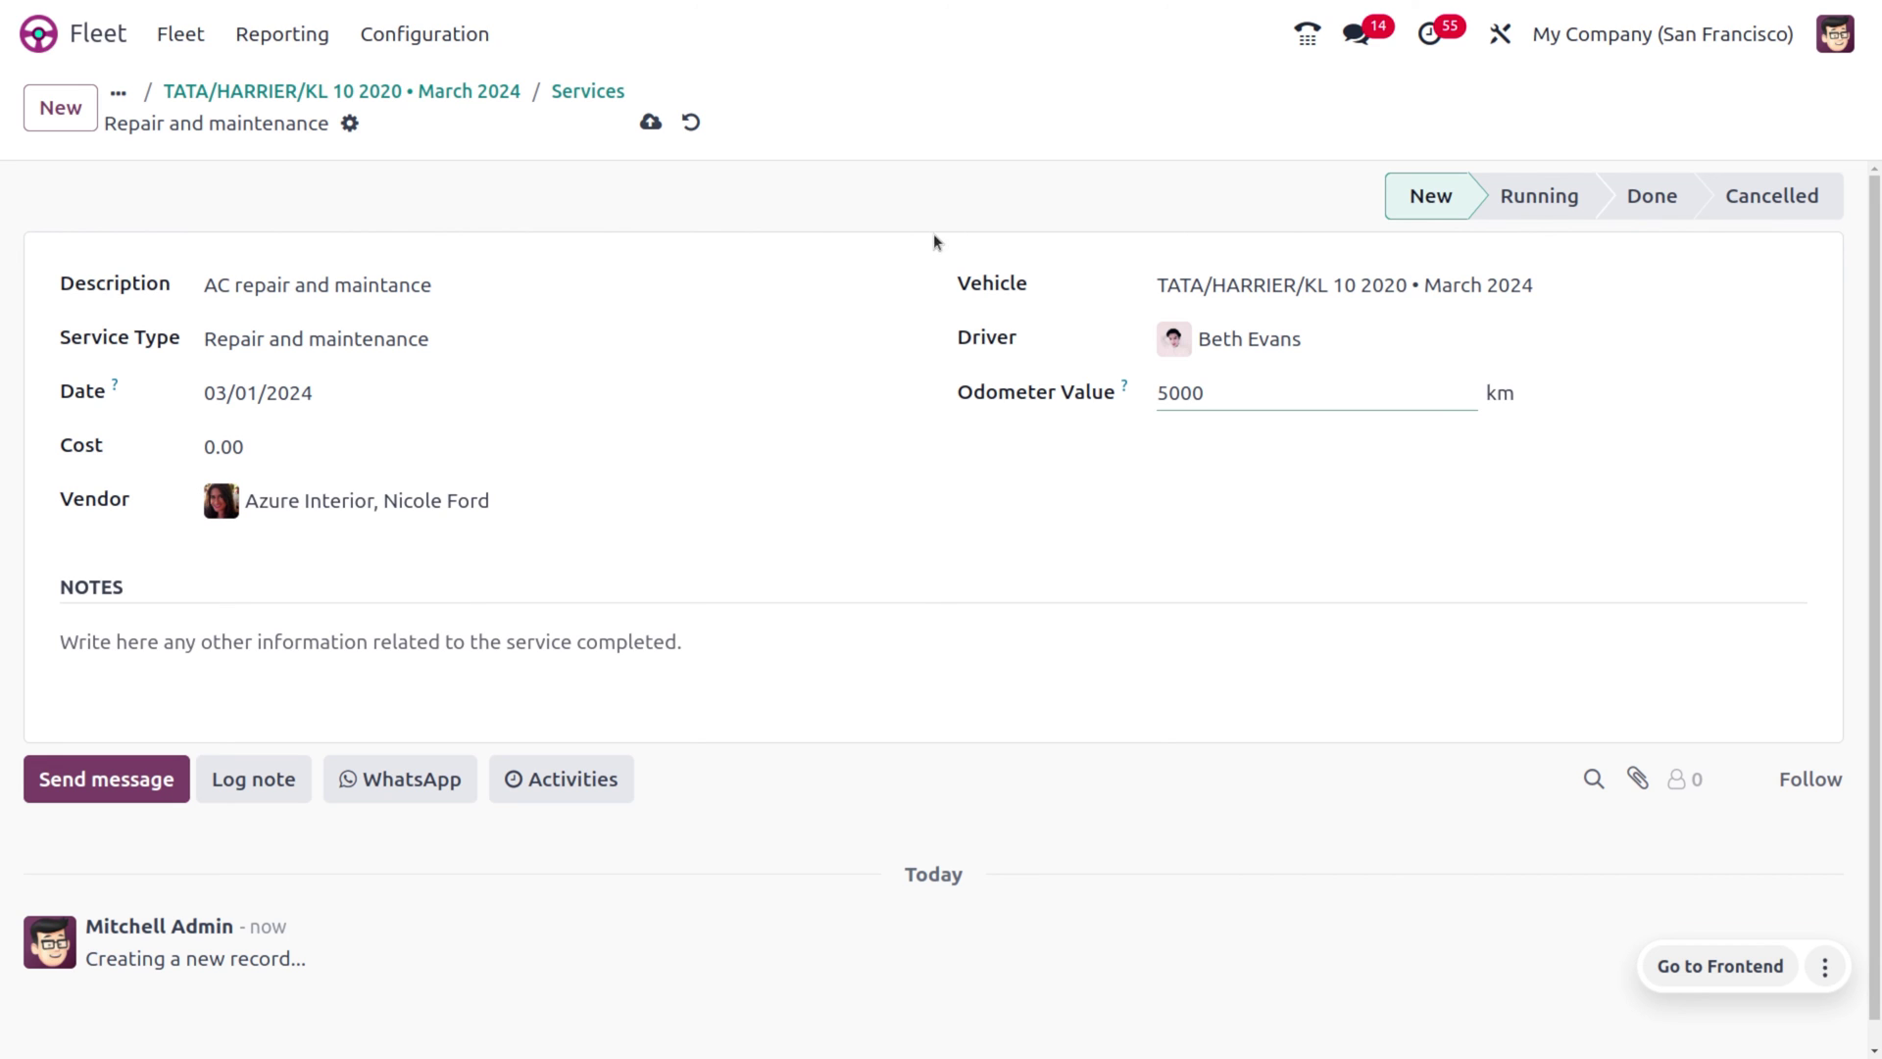
pyautogui.click(650, 123)
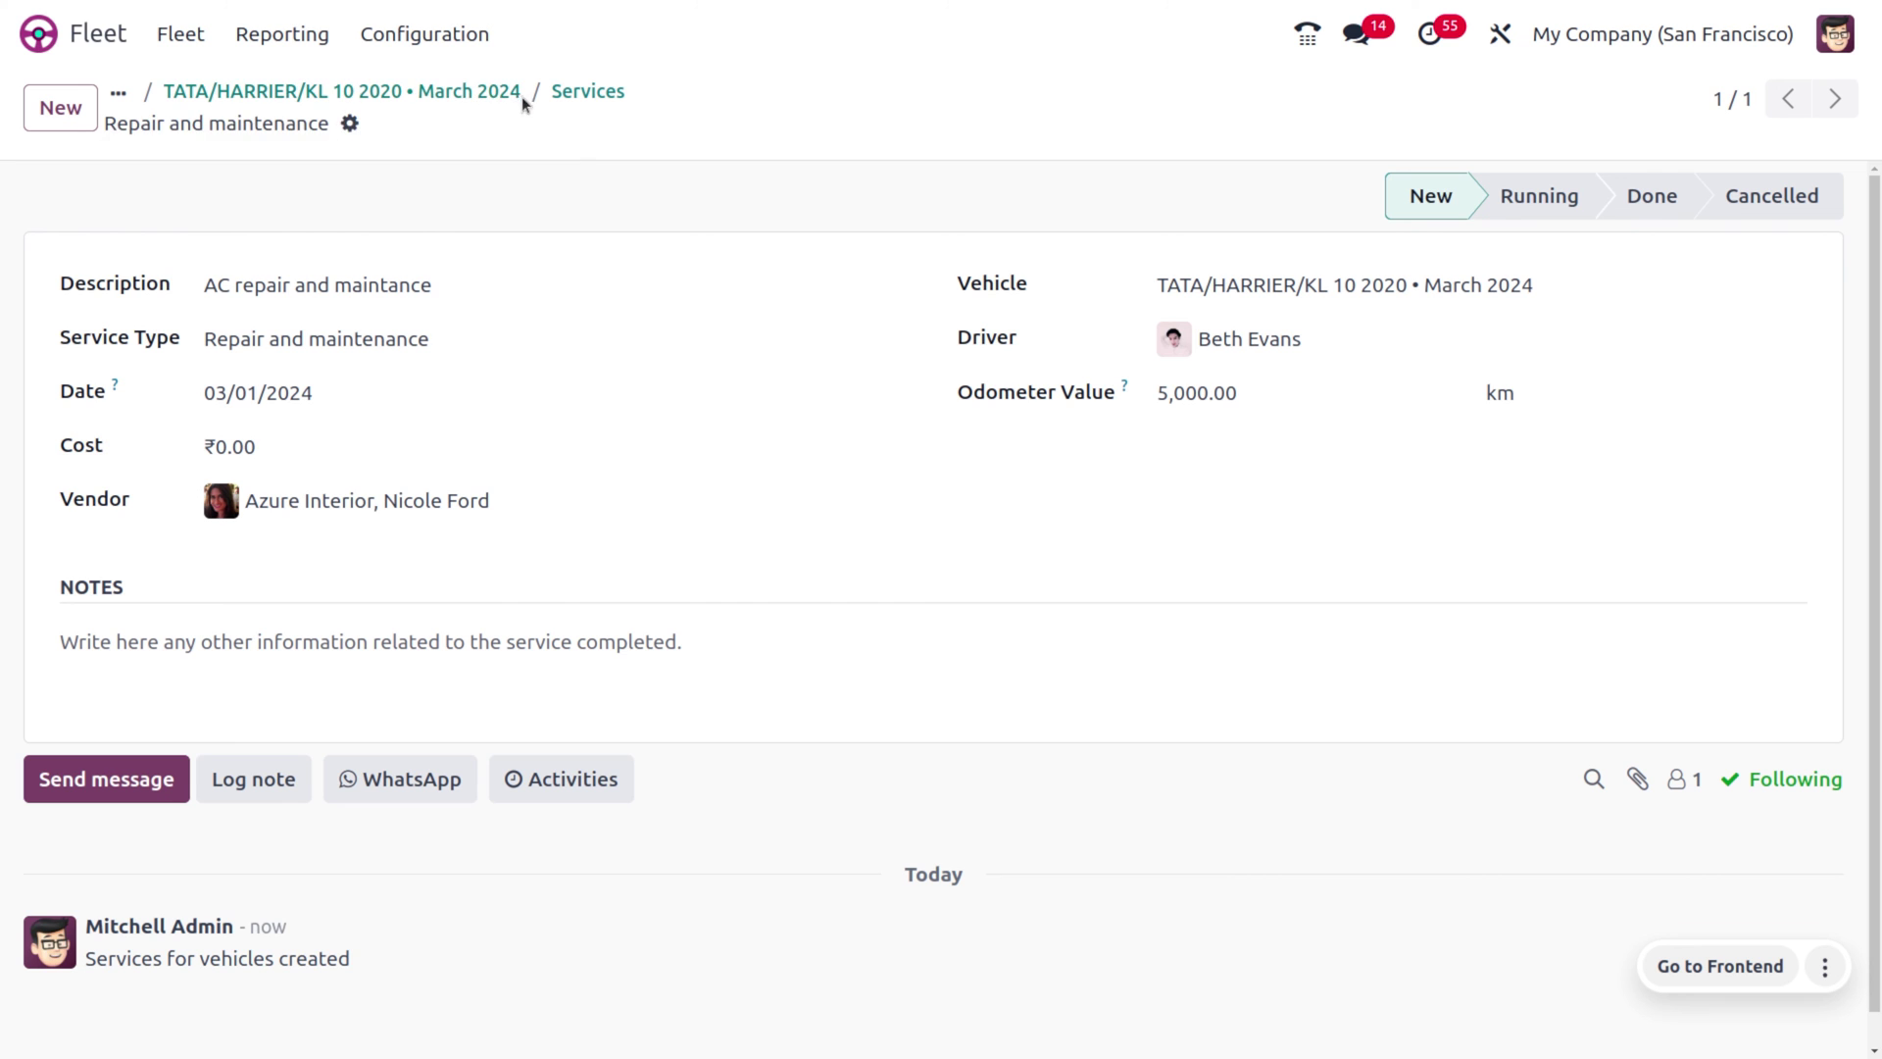
# Review the TATA/HARRIER vehicle's odometer logs and return to the vehicle record.
pyautogui.click(487, 98)
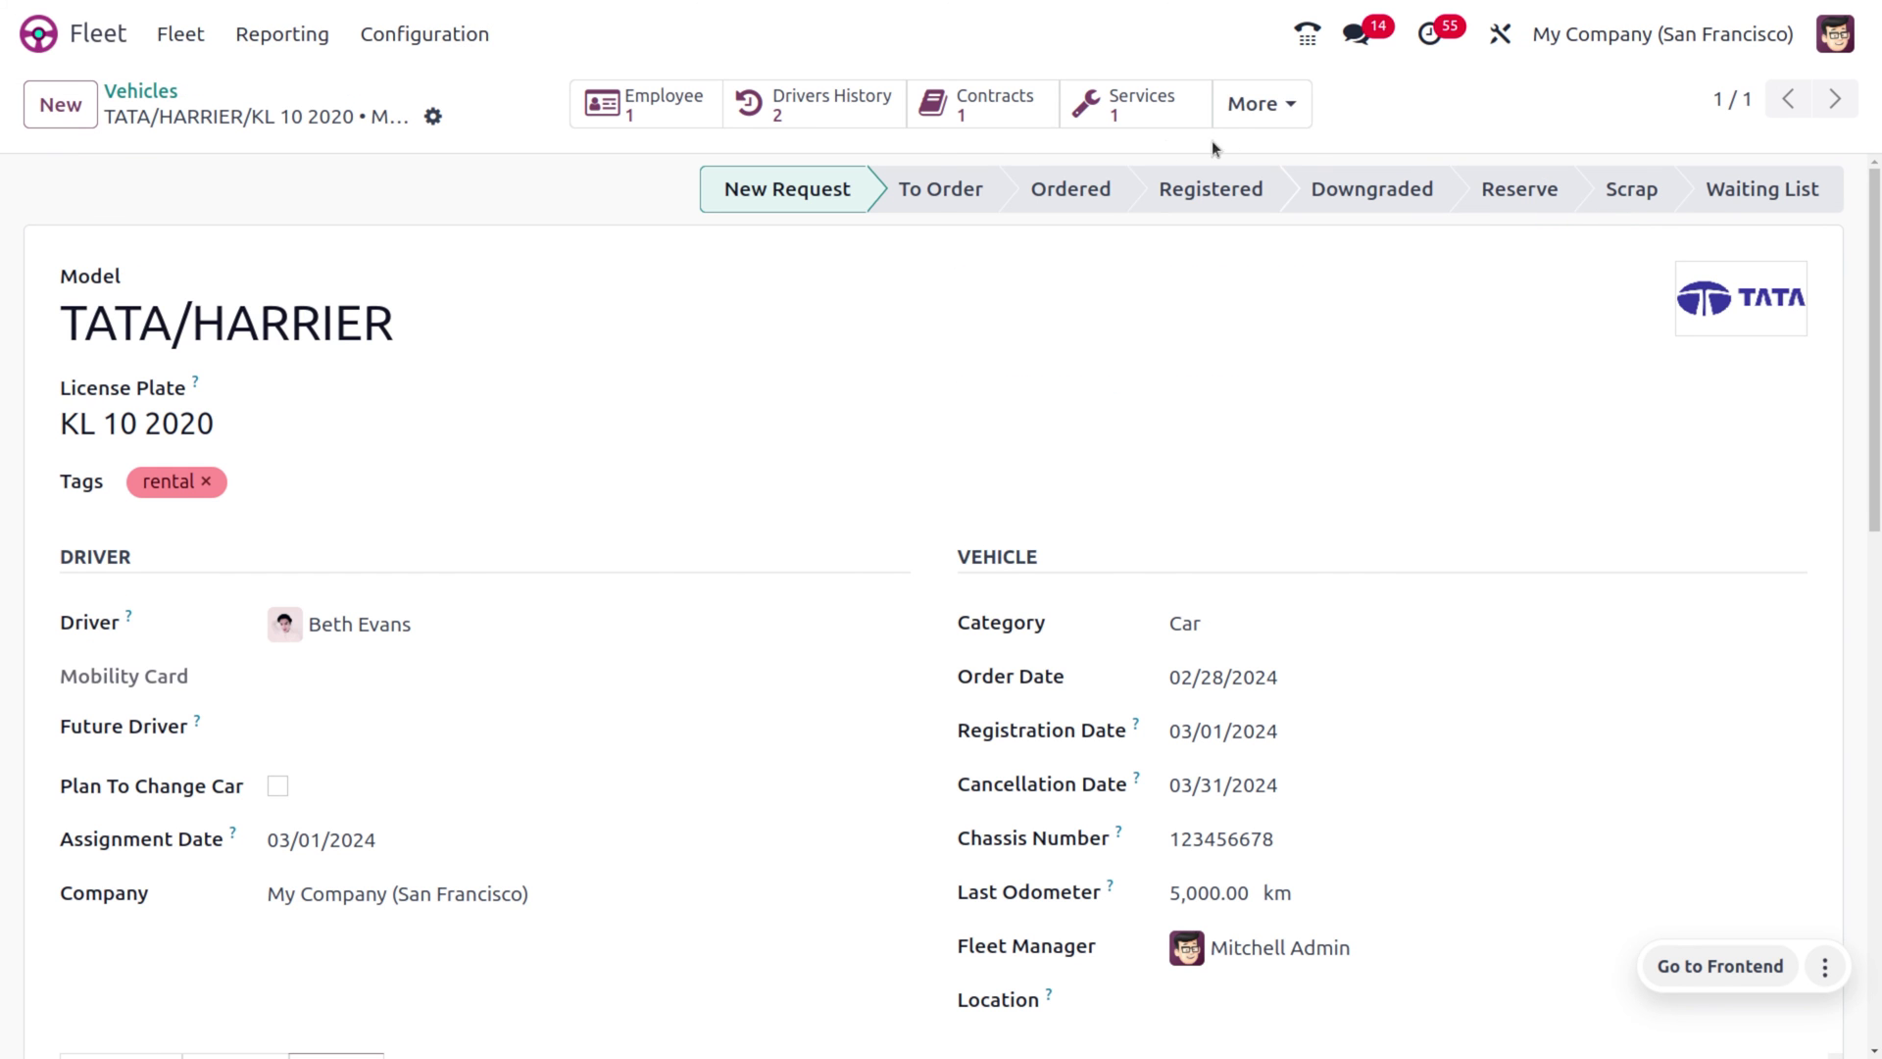
pyautogui.click(1260, 110)
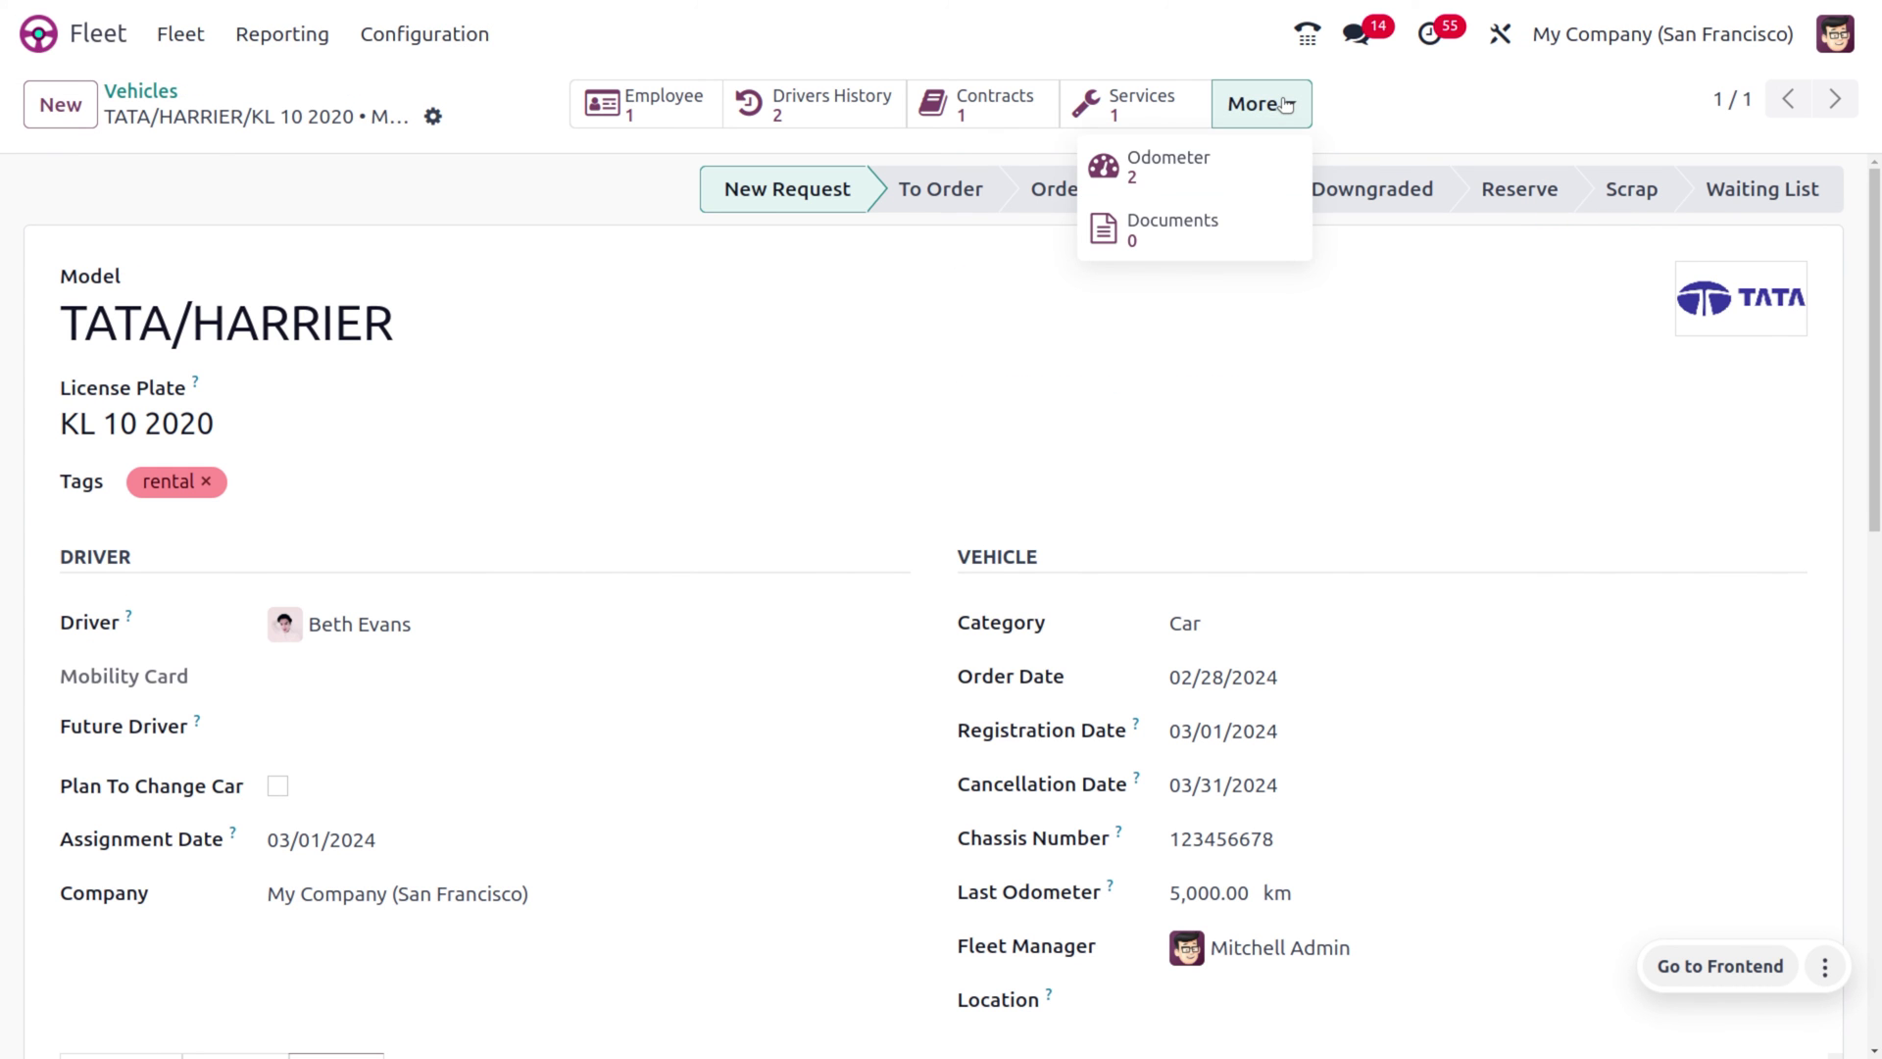
pyautogui.click(1227, 178)
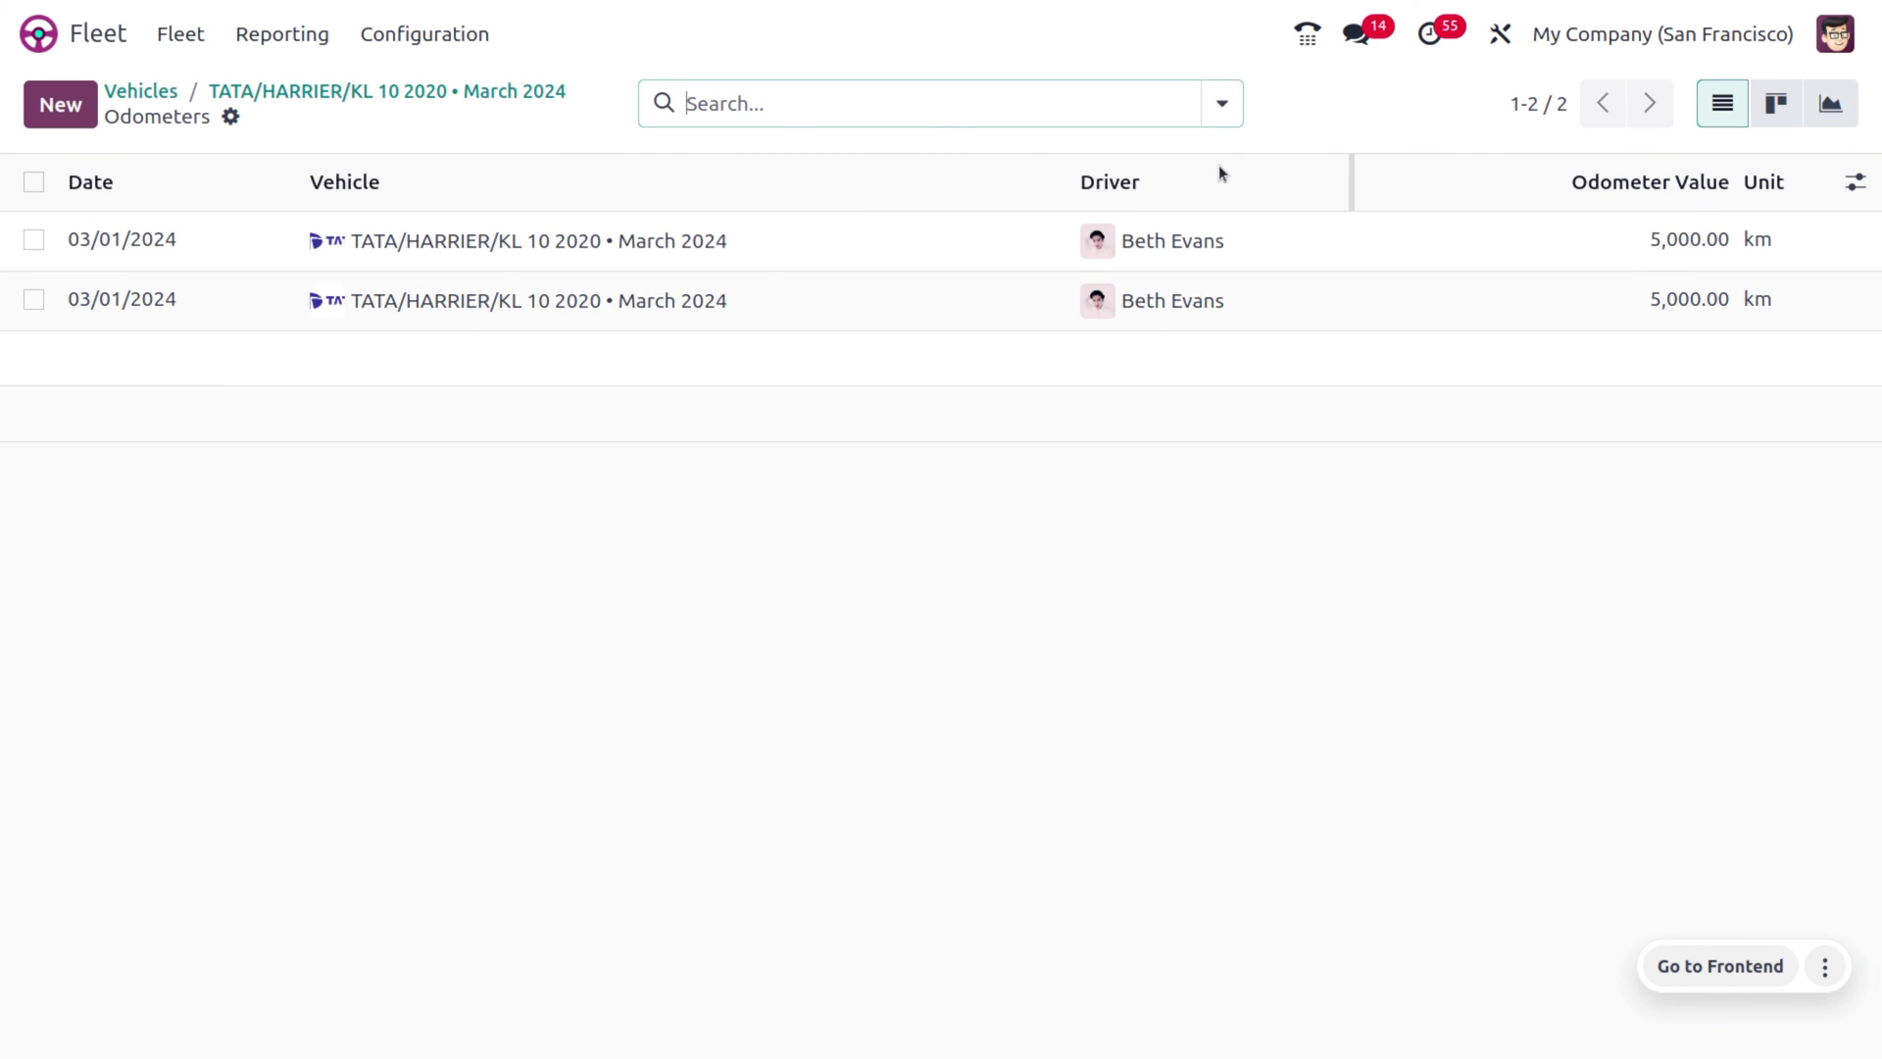
pyautogui.click(409, 92)
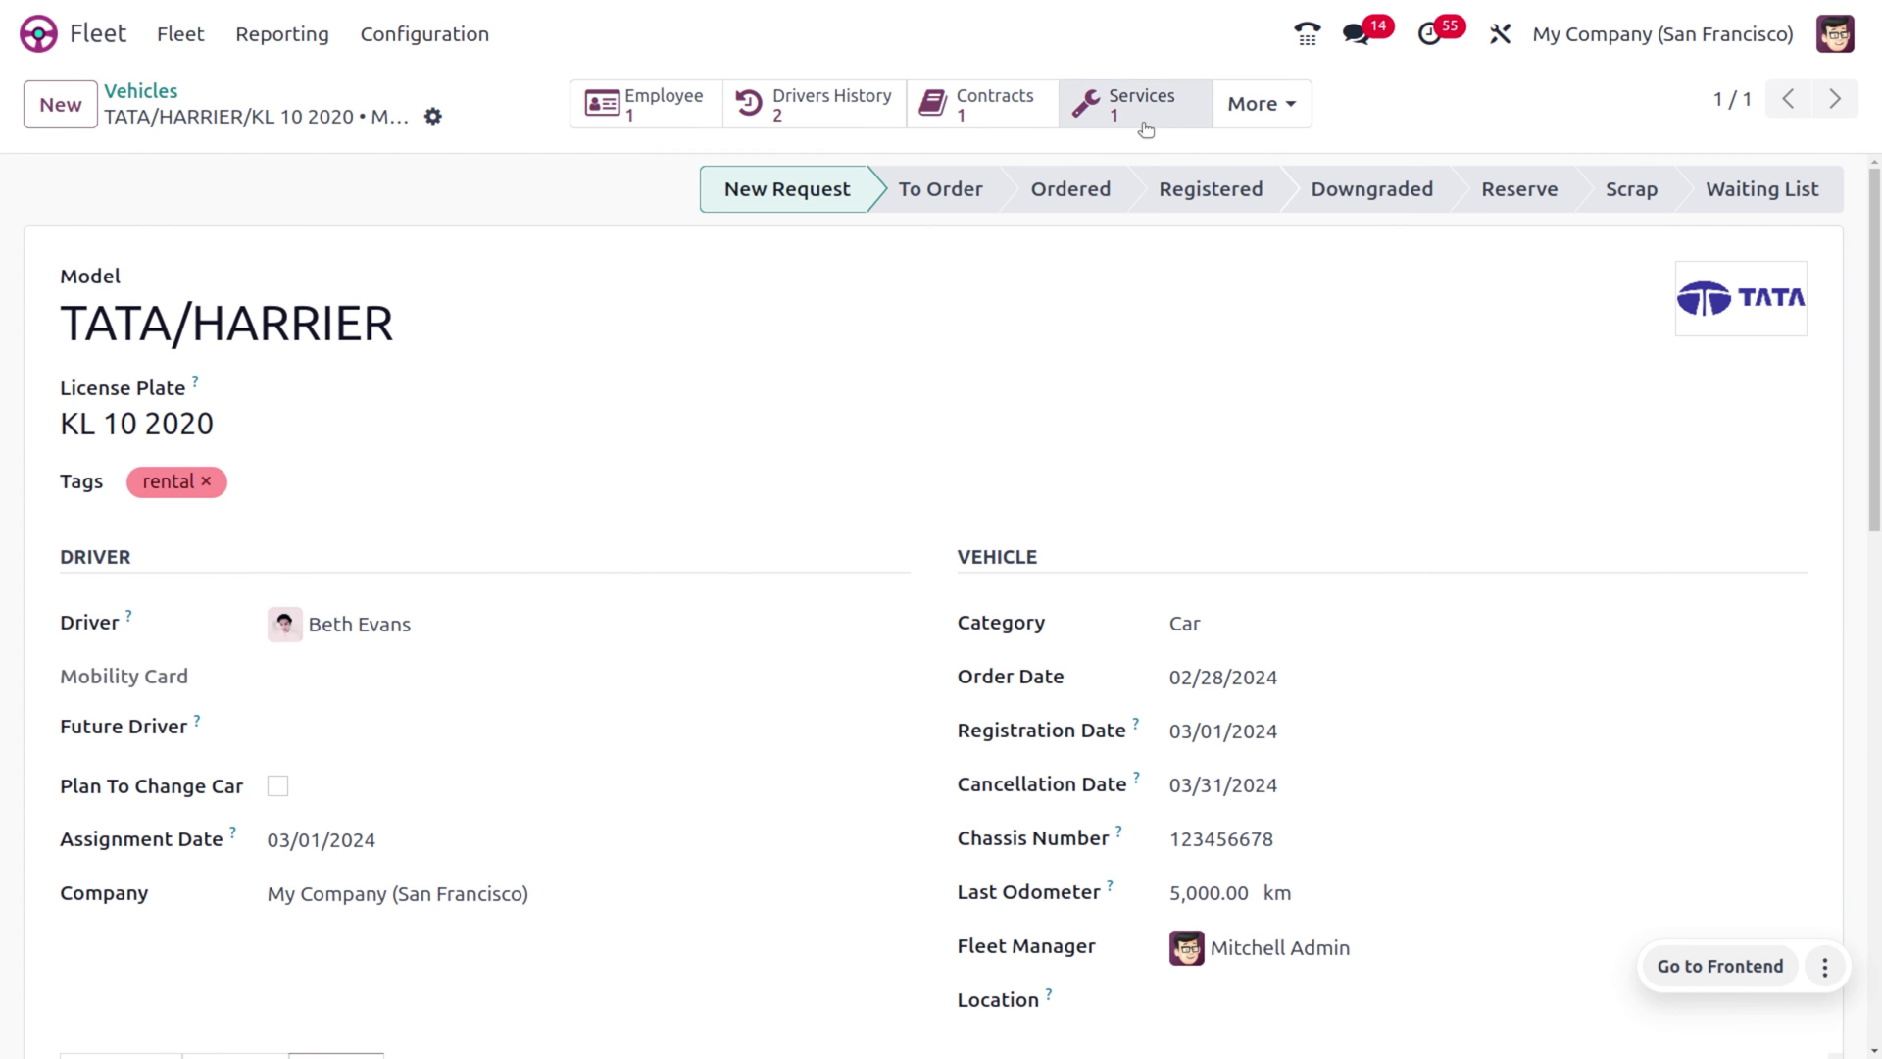
# Upload tata.png from the Downloads folder to the vehicle's documents.
pyautogui.click(1224, 116)
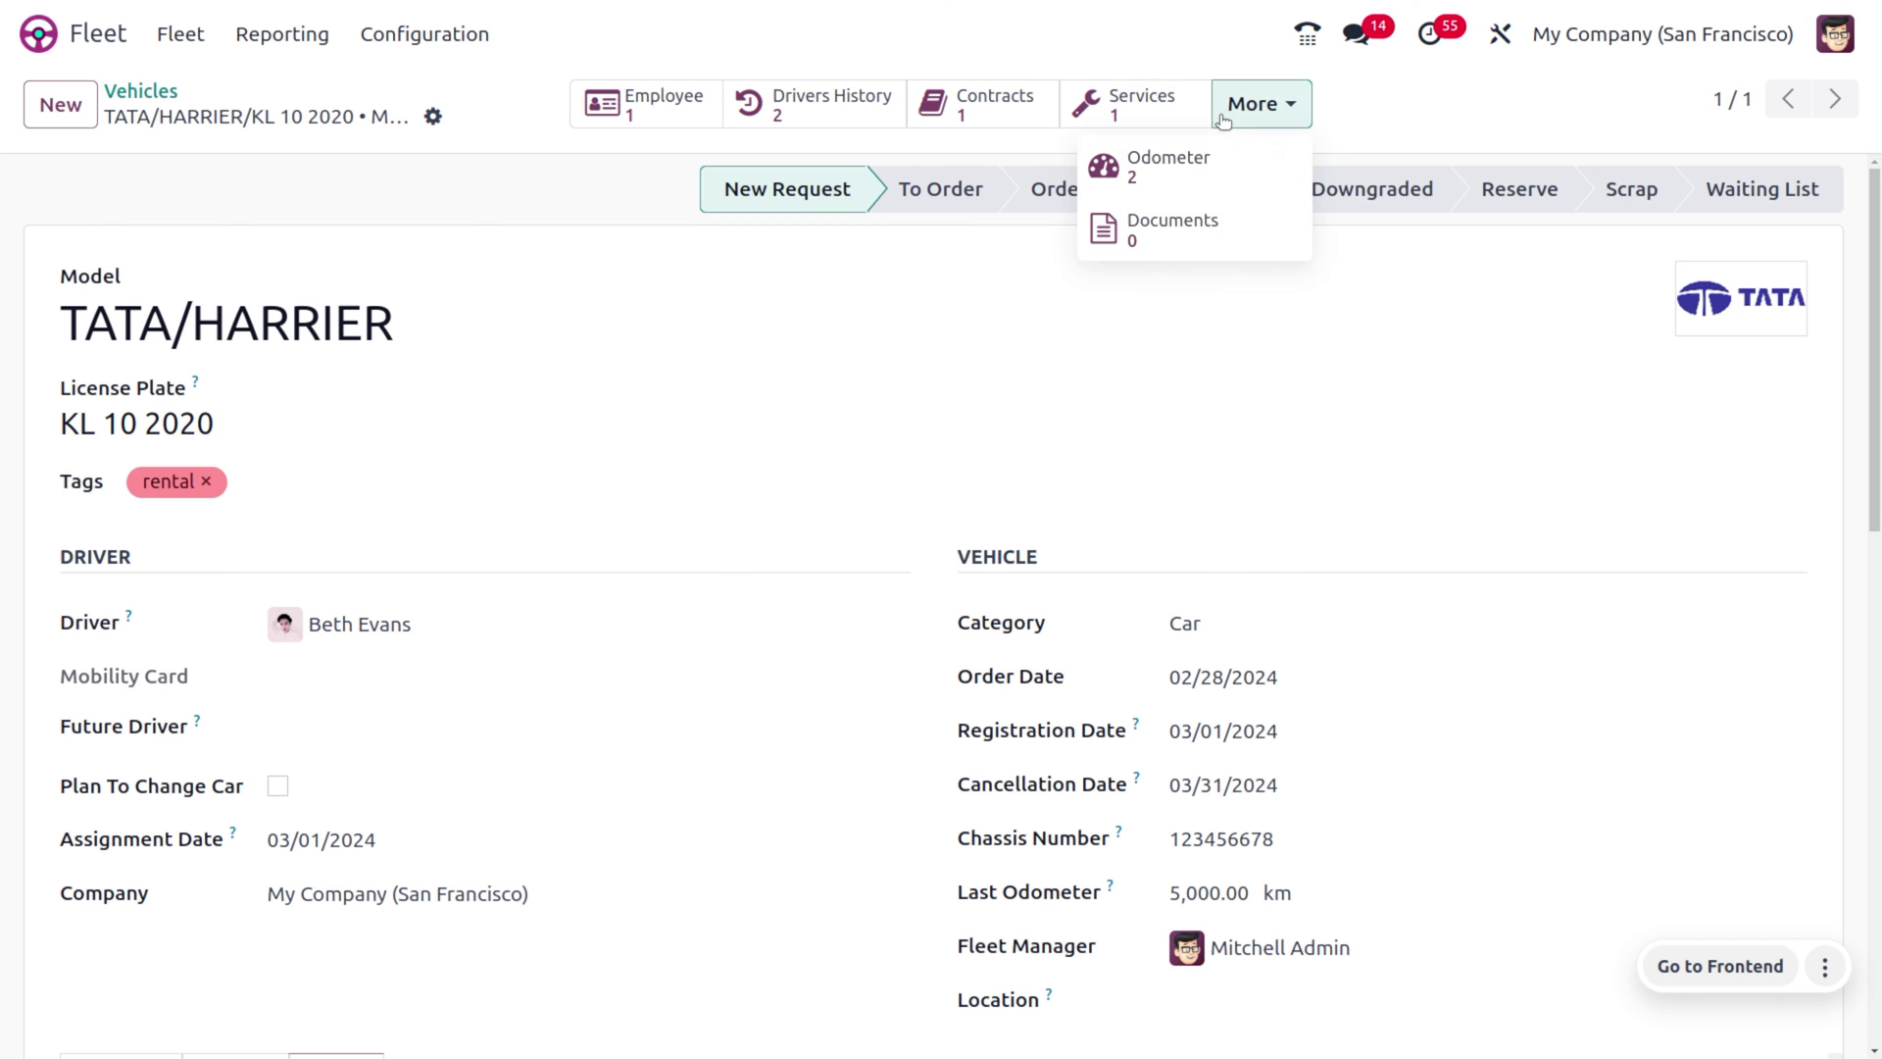
pyautogui.click(1228, 229)
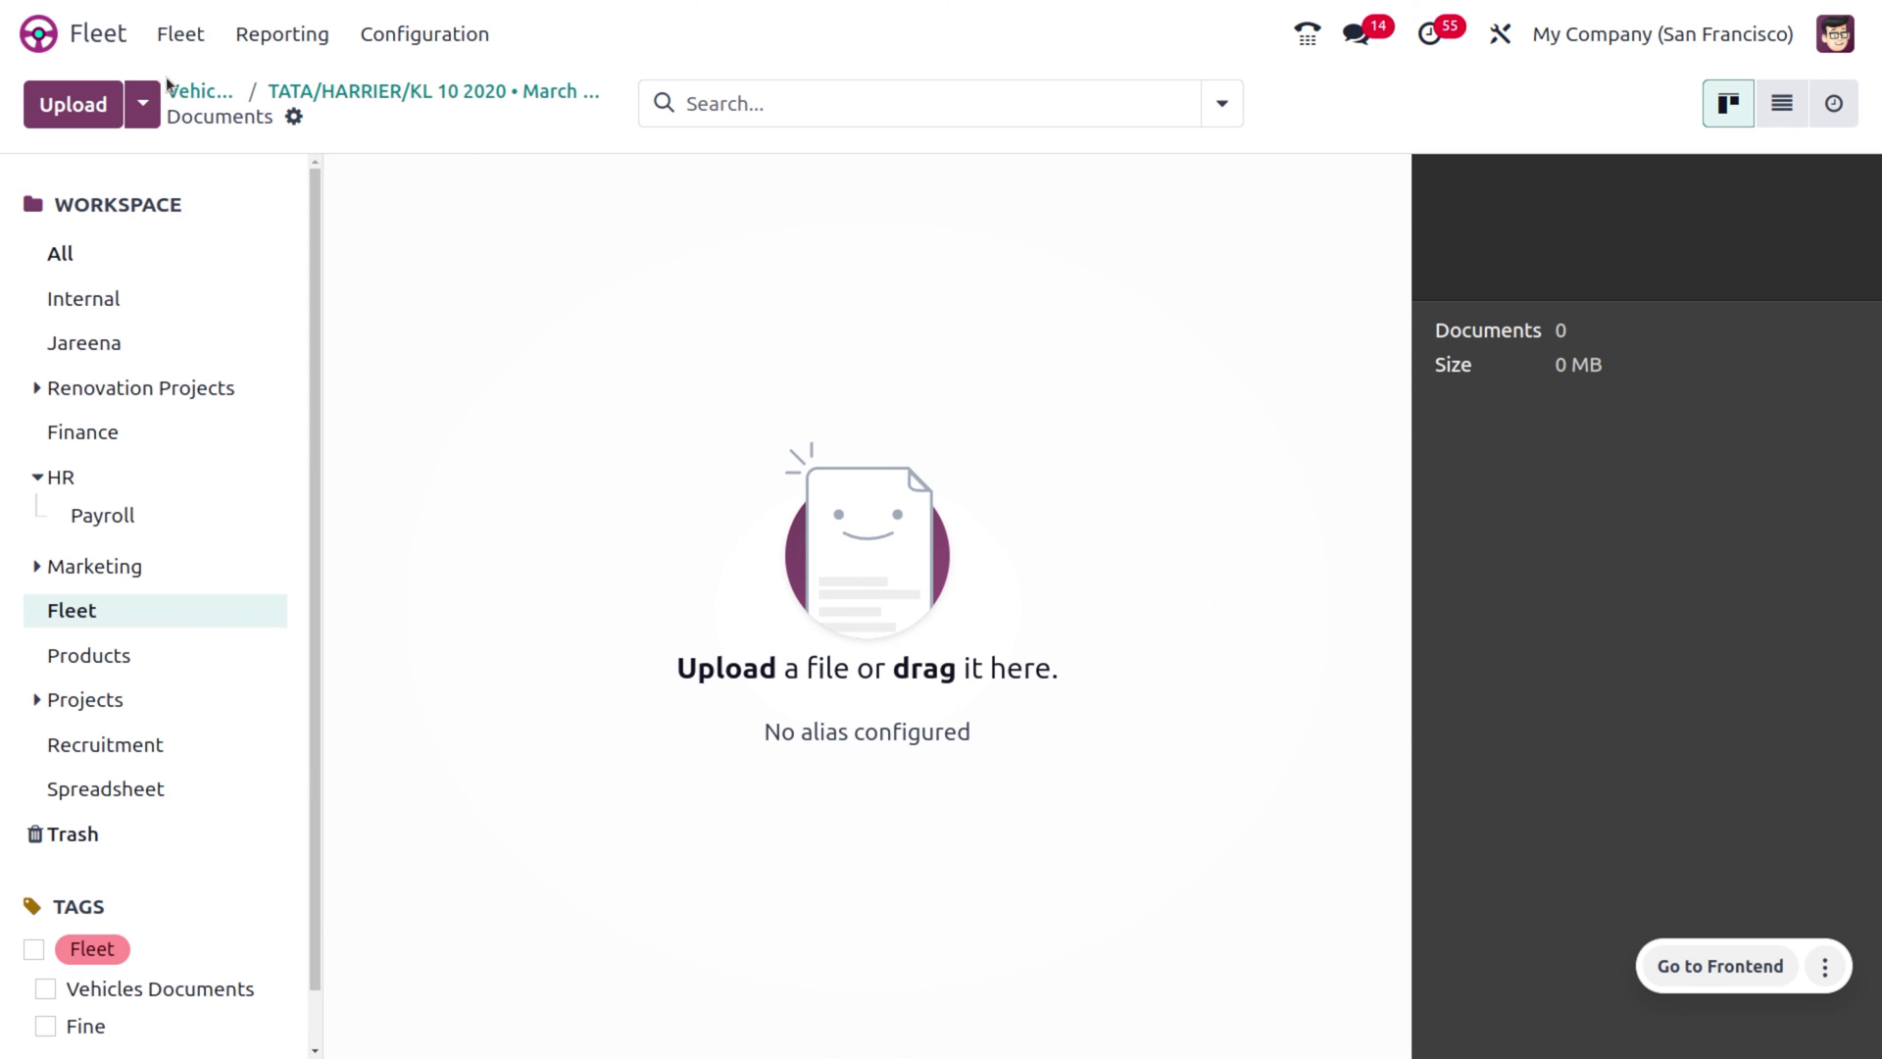
pyautogui.click(94, 94)
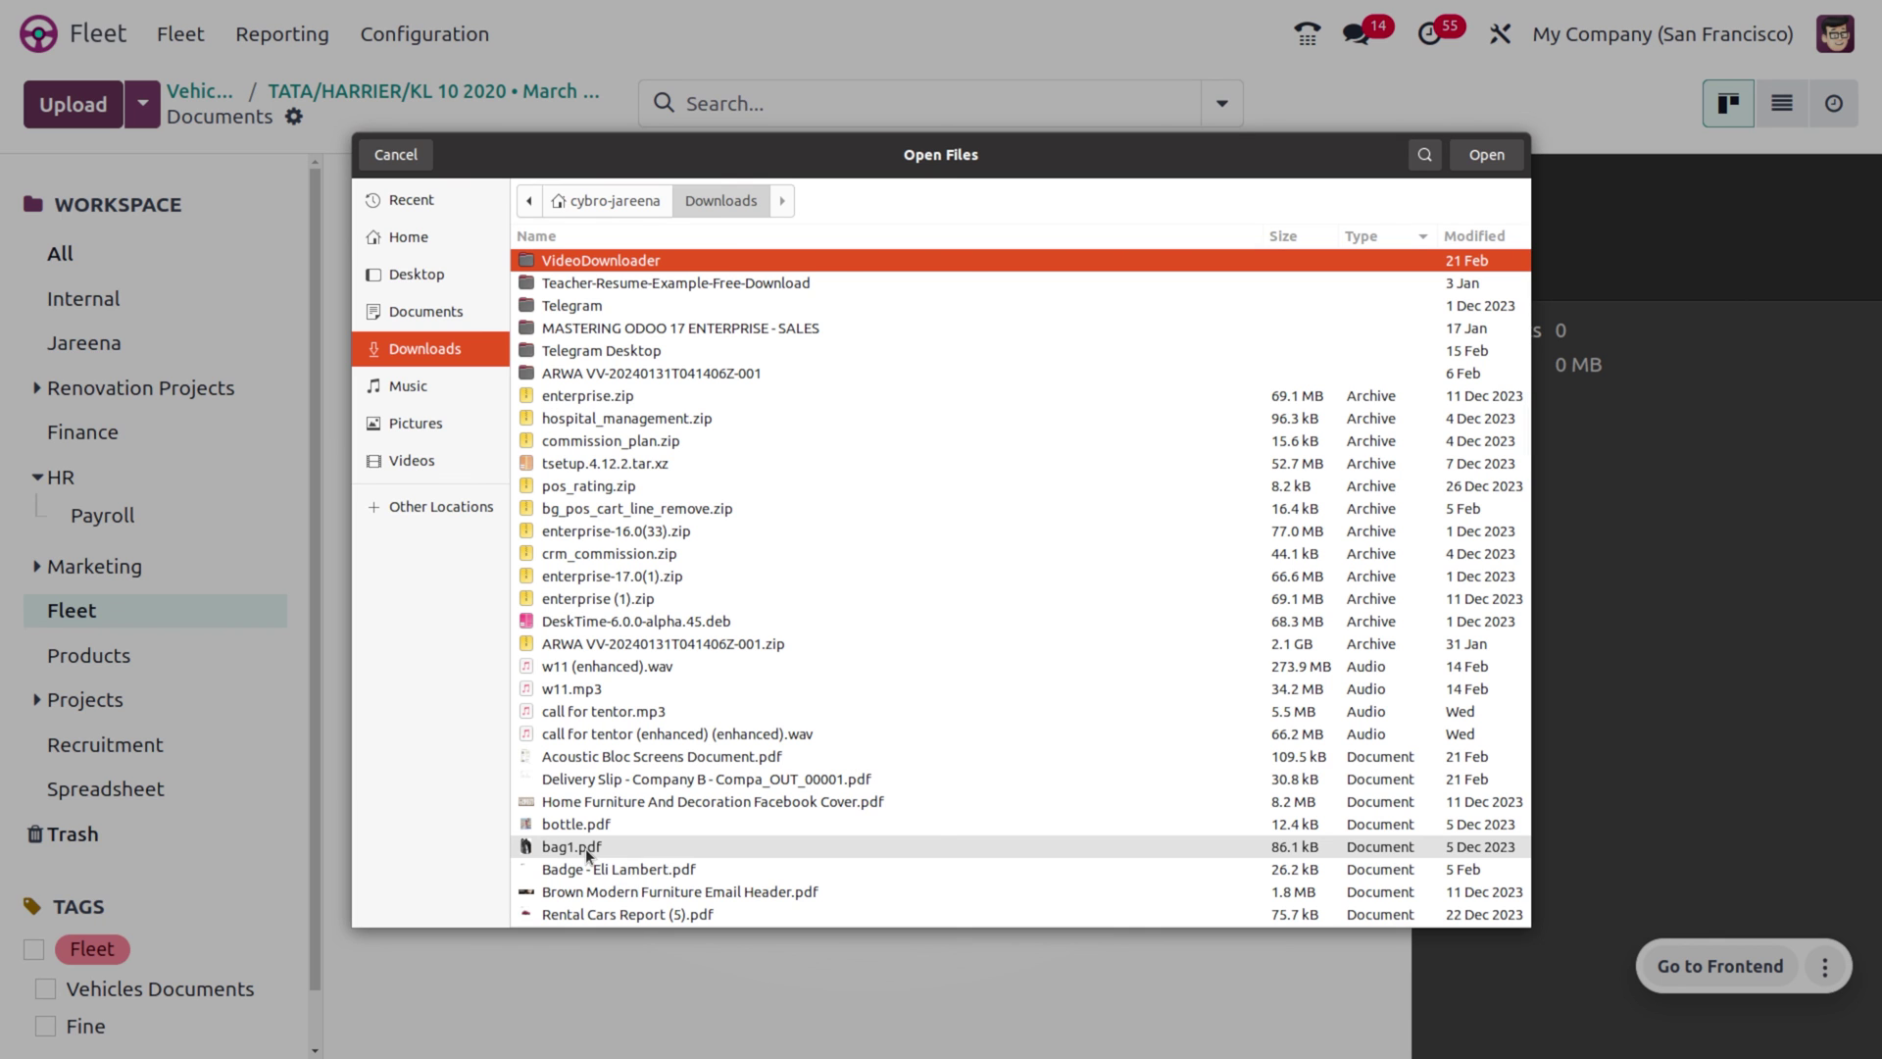
pyautogui.write('ta')
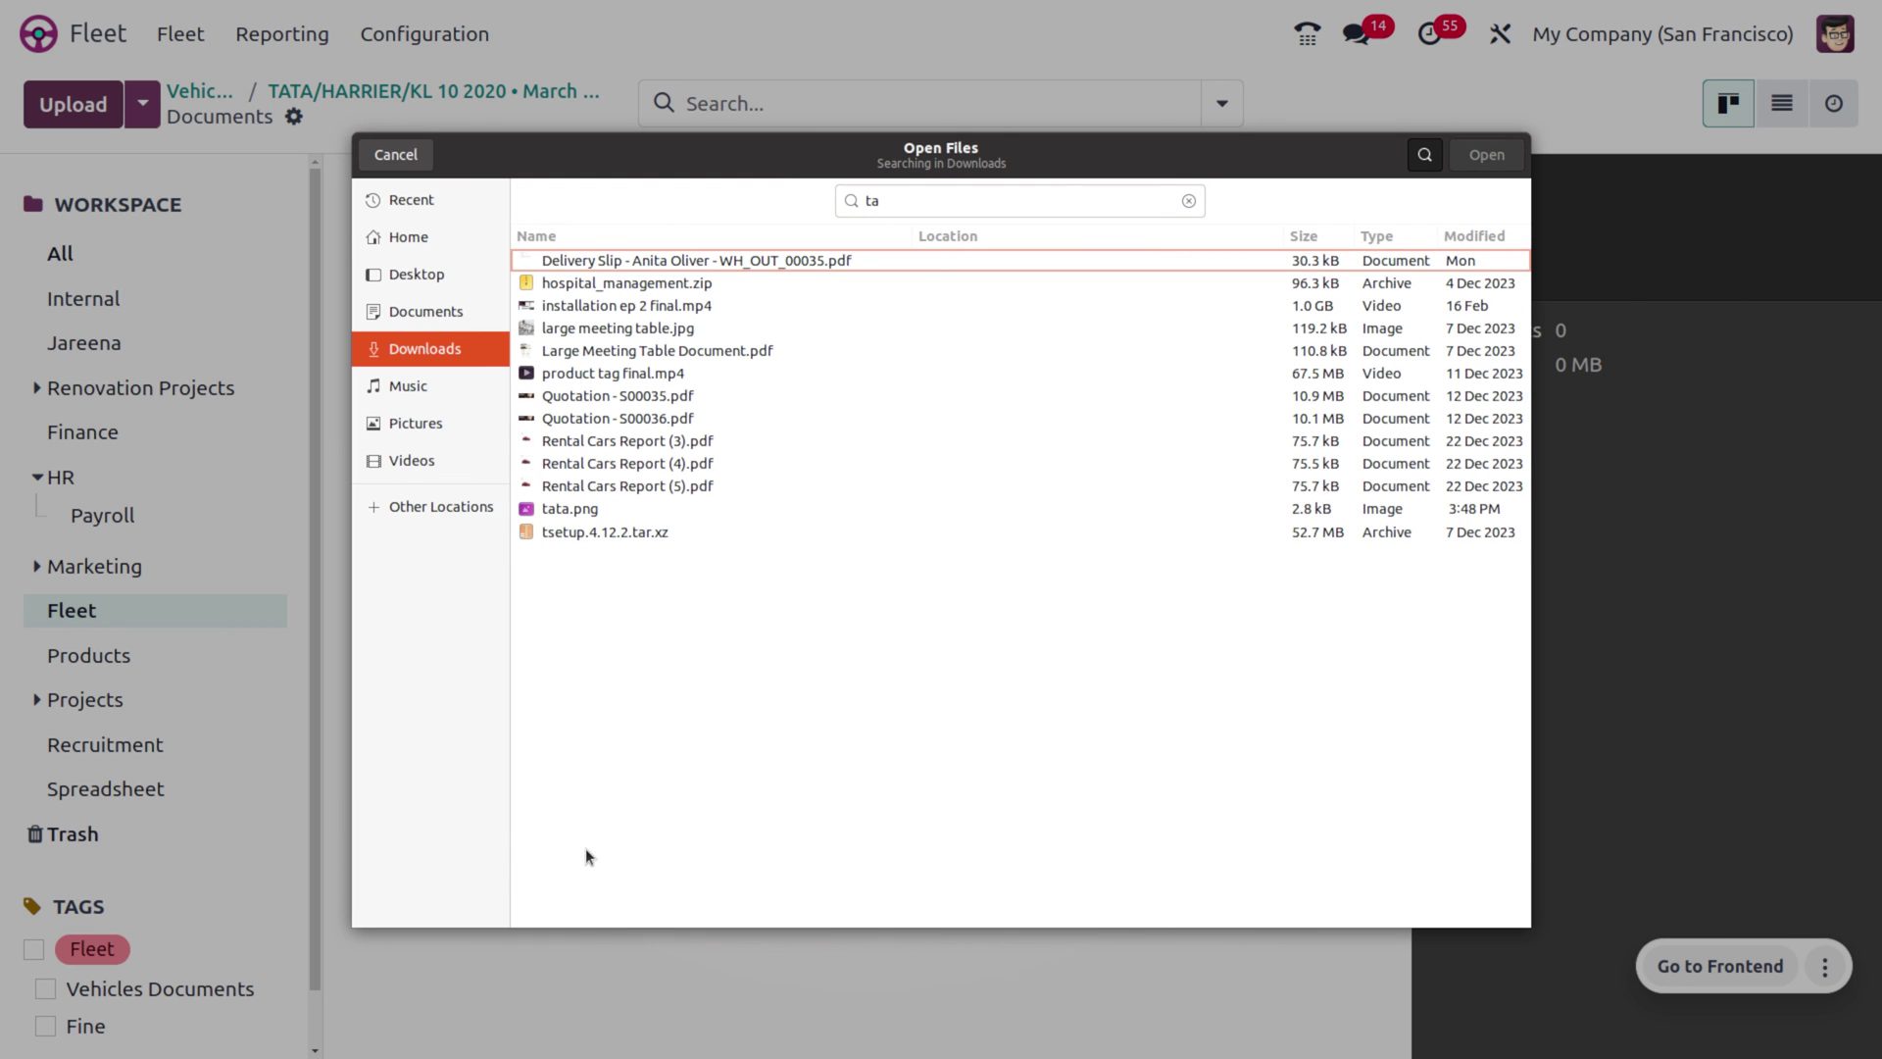
pyautogui.click(569, 507)
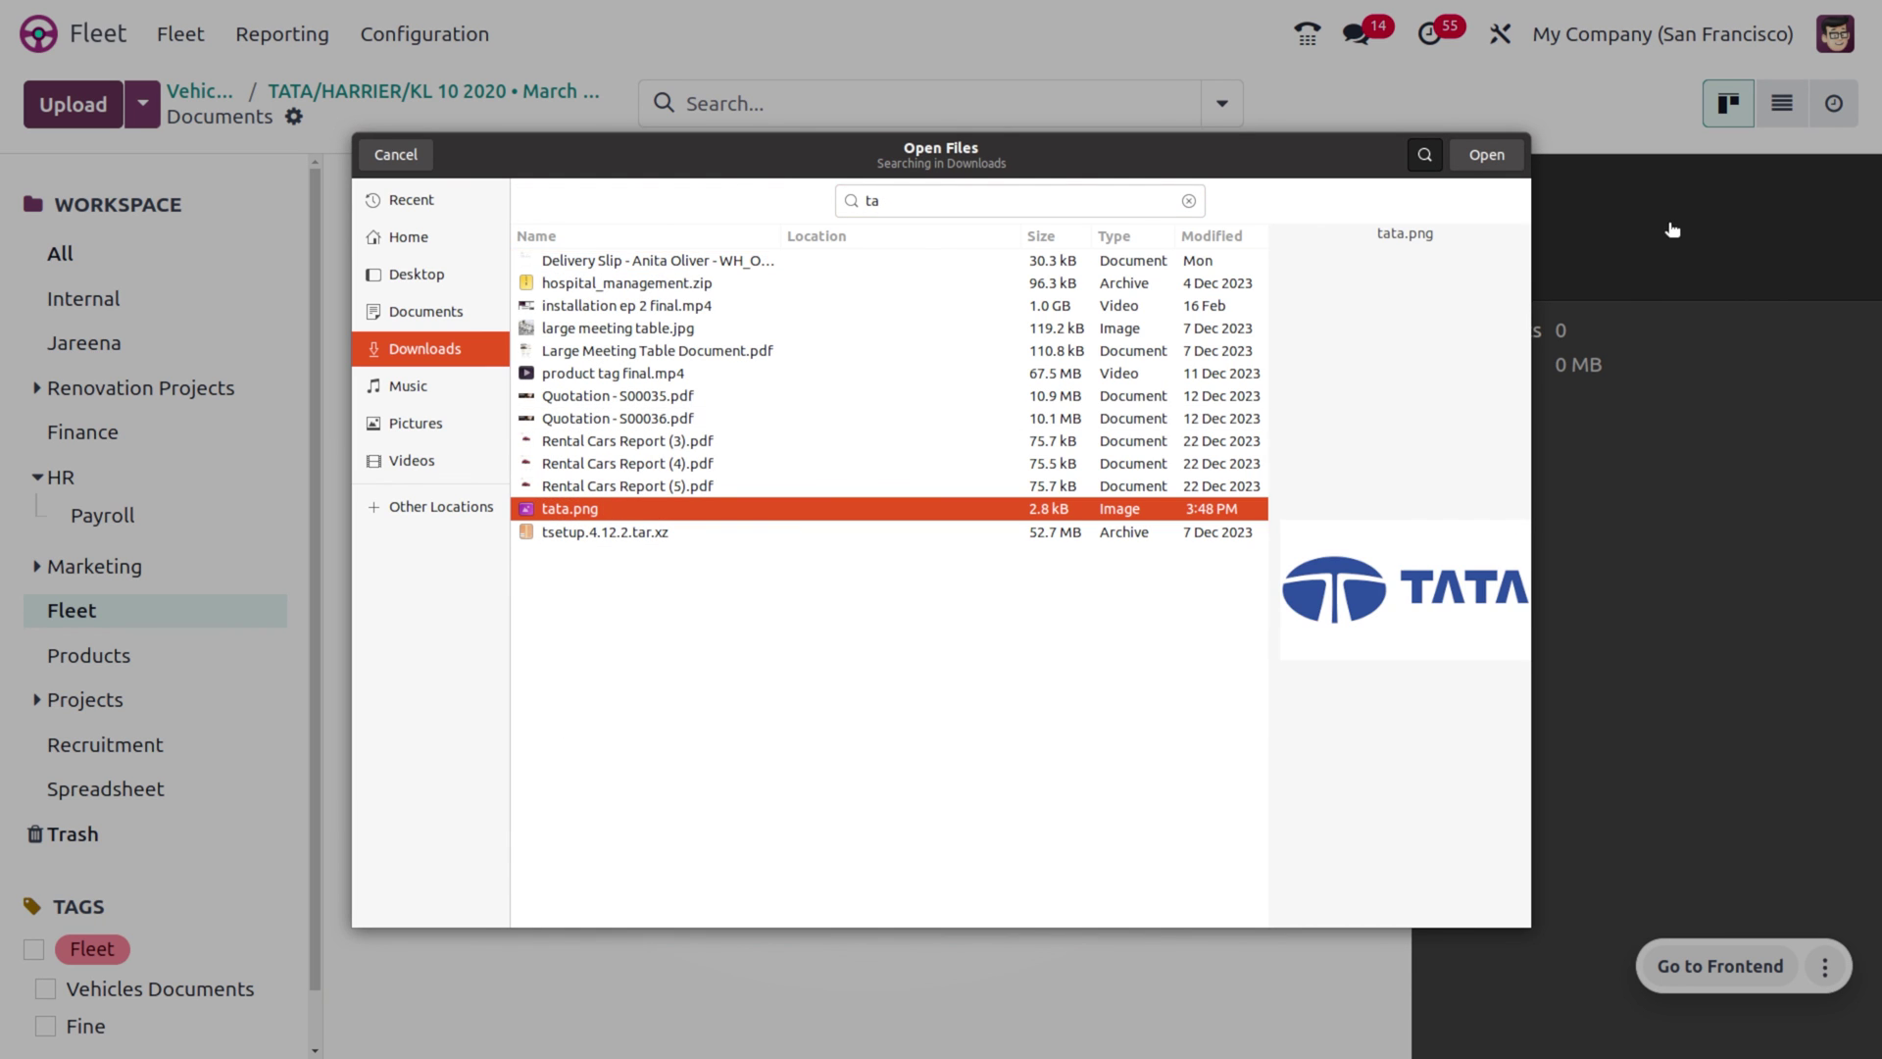
pyautogui.click(1487, 154)
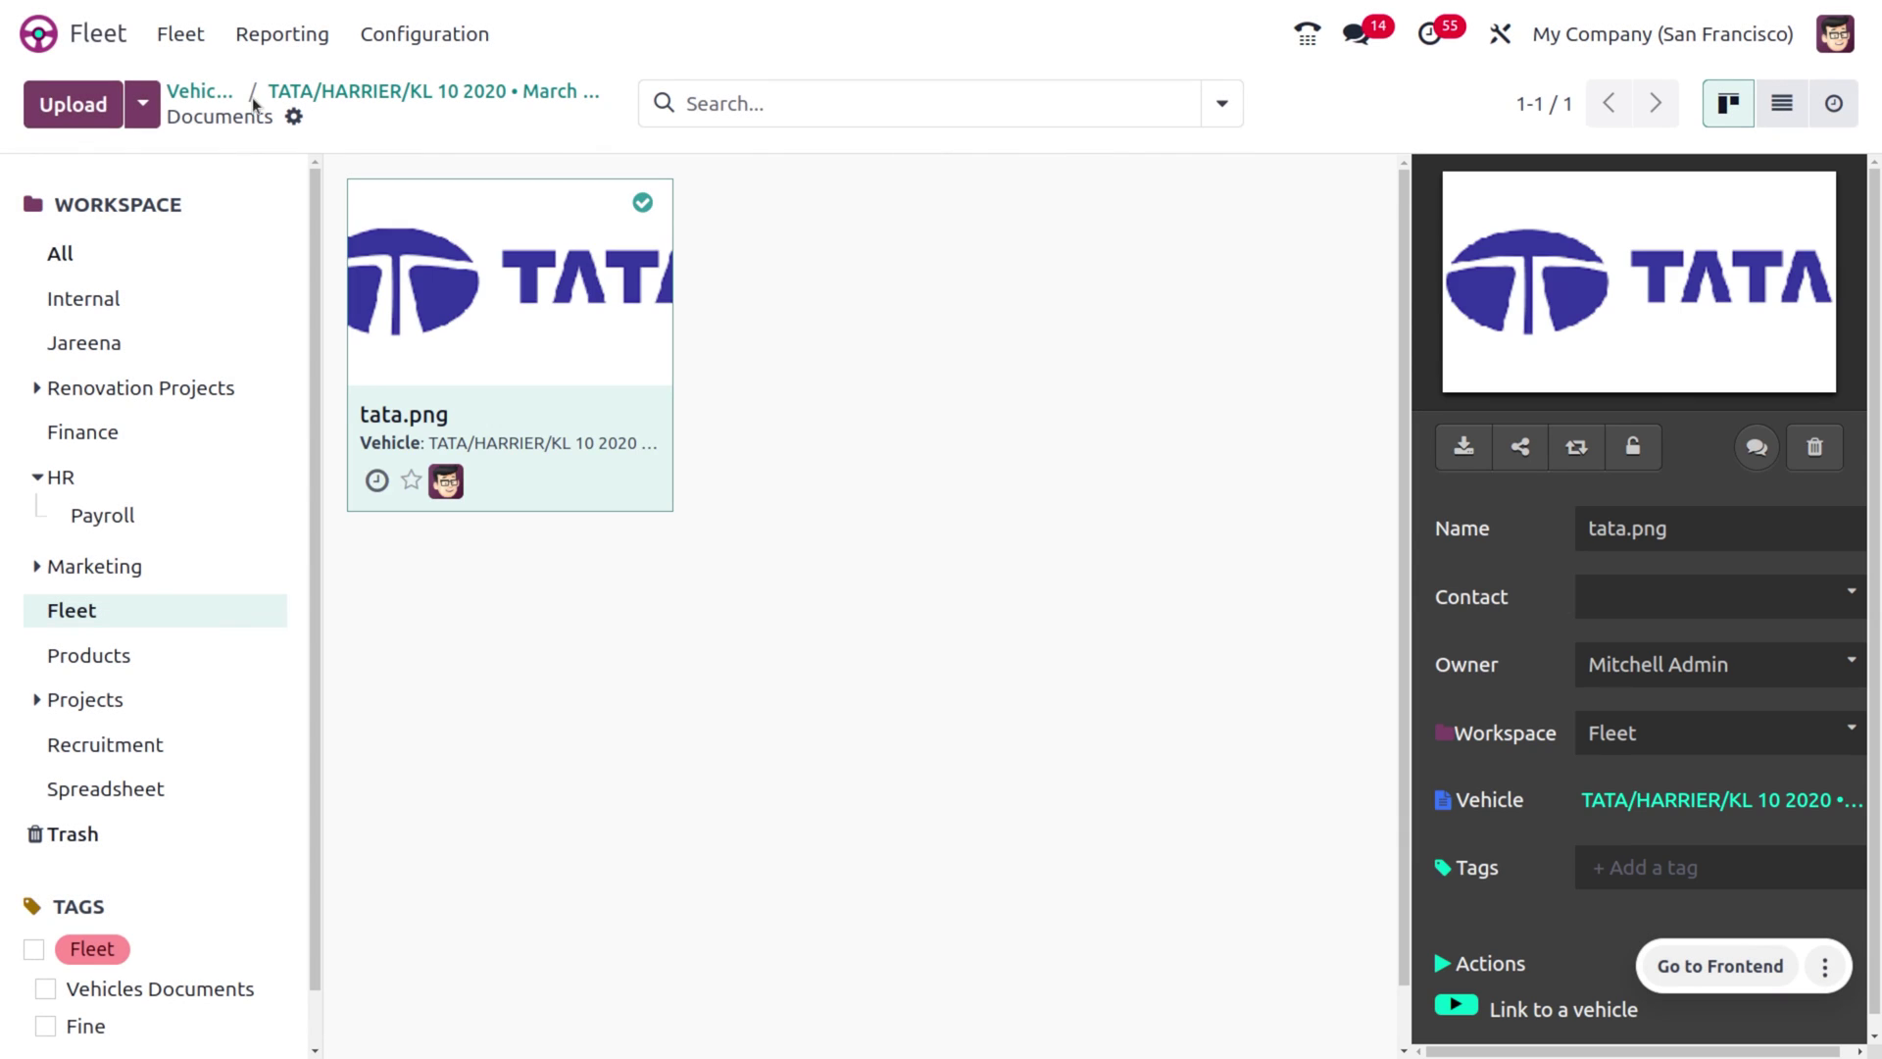
# Upload harrier.jpeg to the vehicle's documents and go back to the vehicle record to check its linked documents.
pyautogui.click(47, 102)
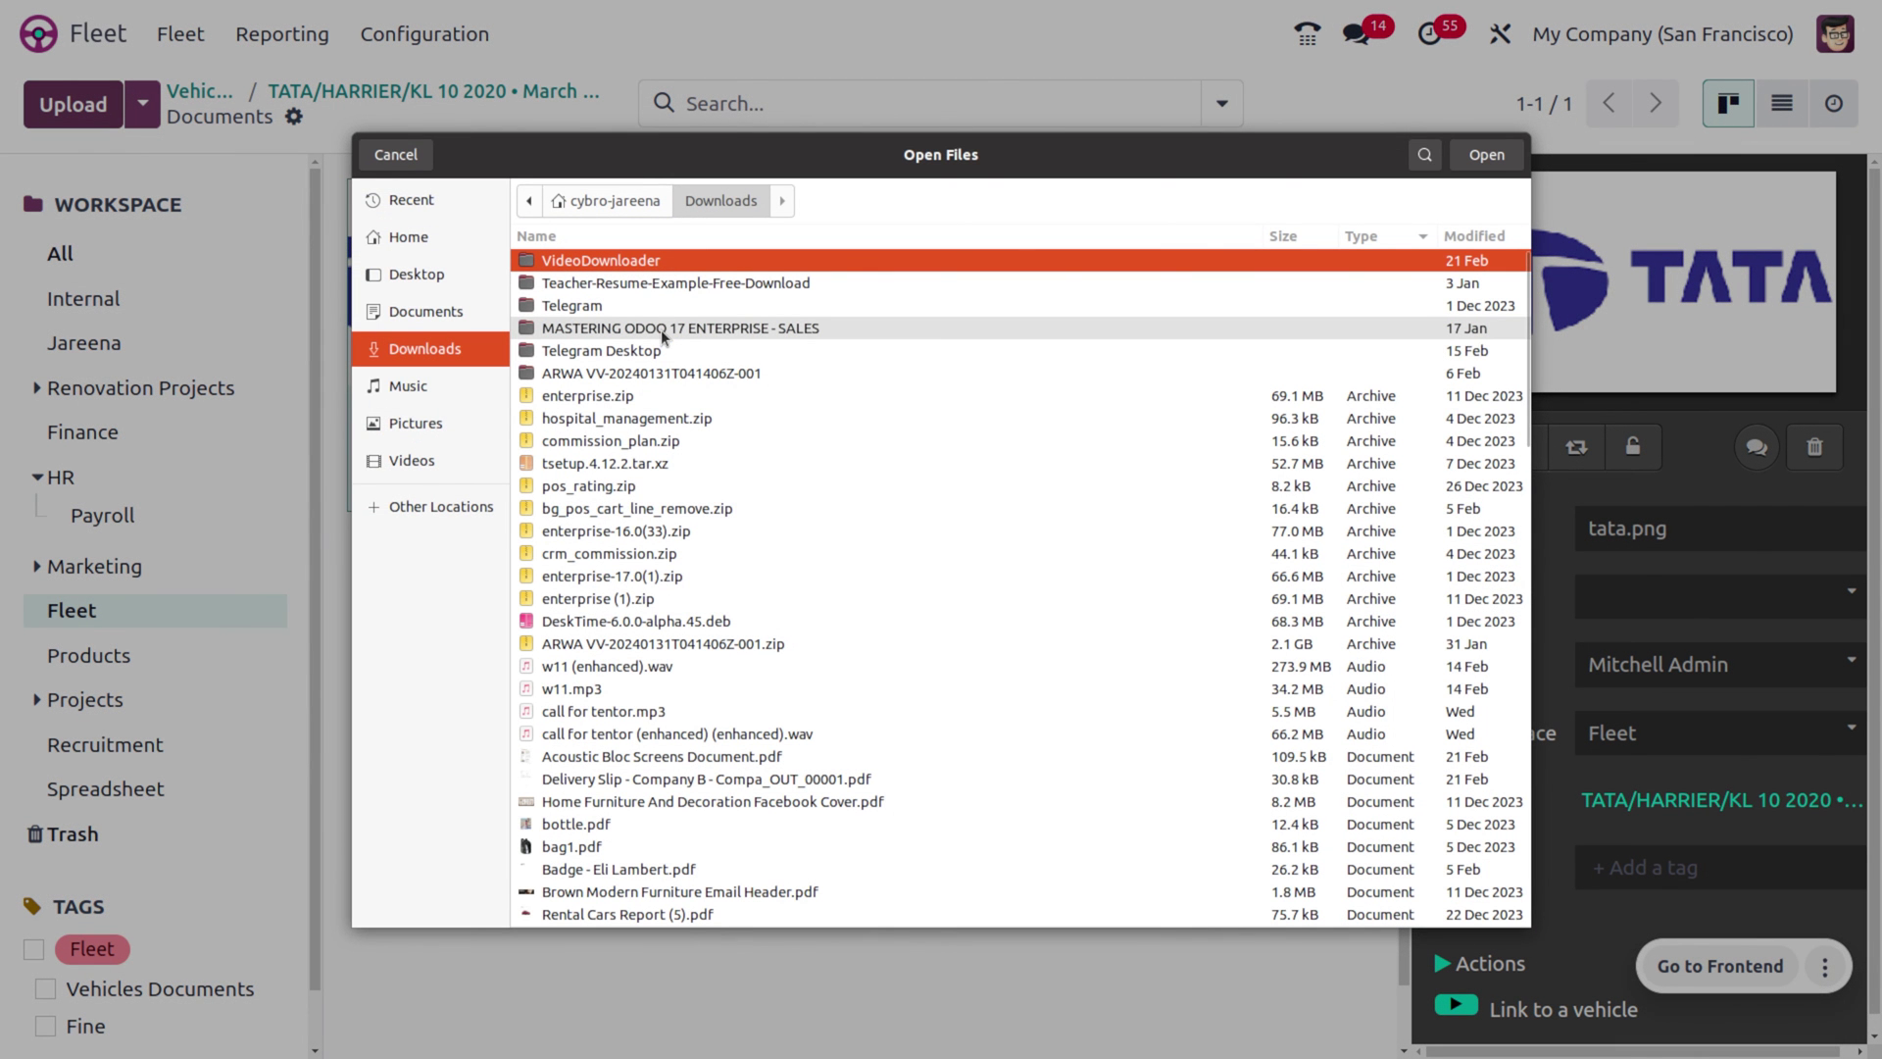
pyautogui.write('harr')
pyautogui.press('Return')
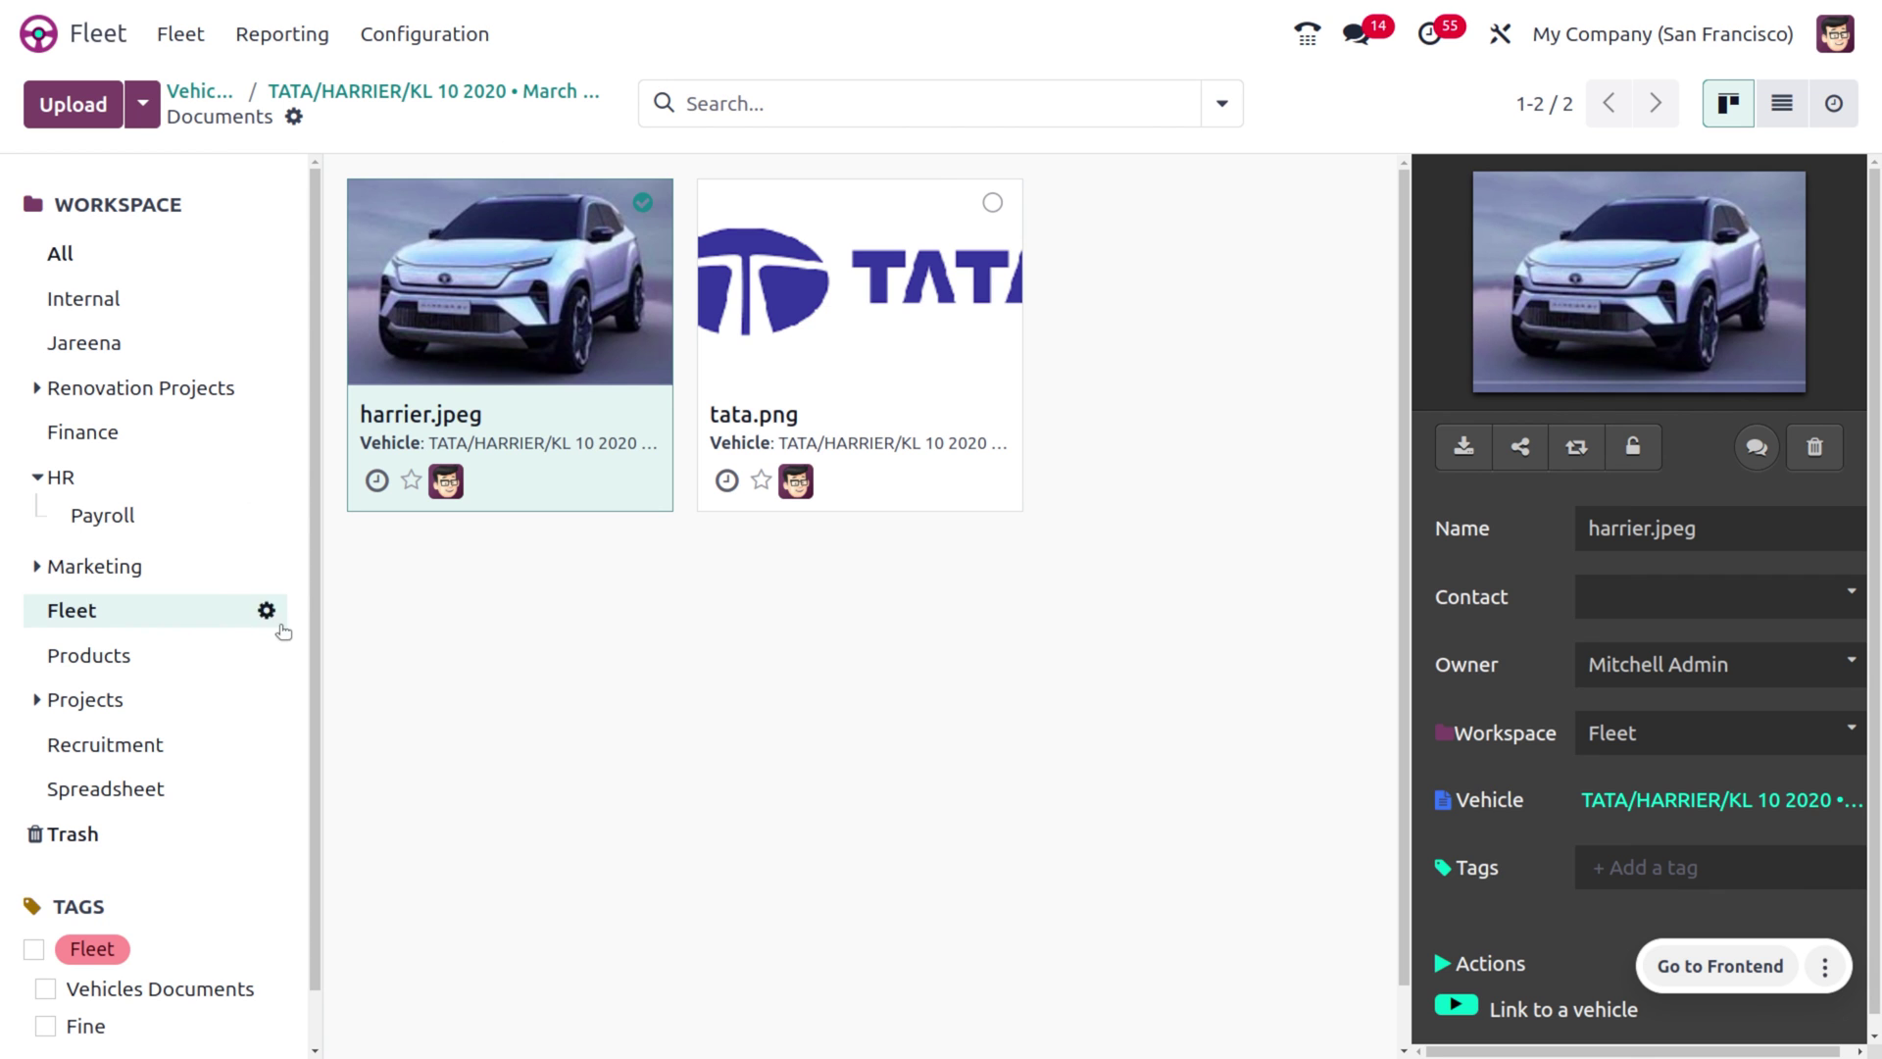
pyautogui.click(362, 92)
pyautogui.click(1257, 104)
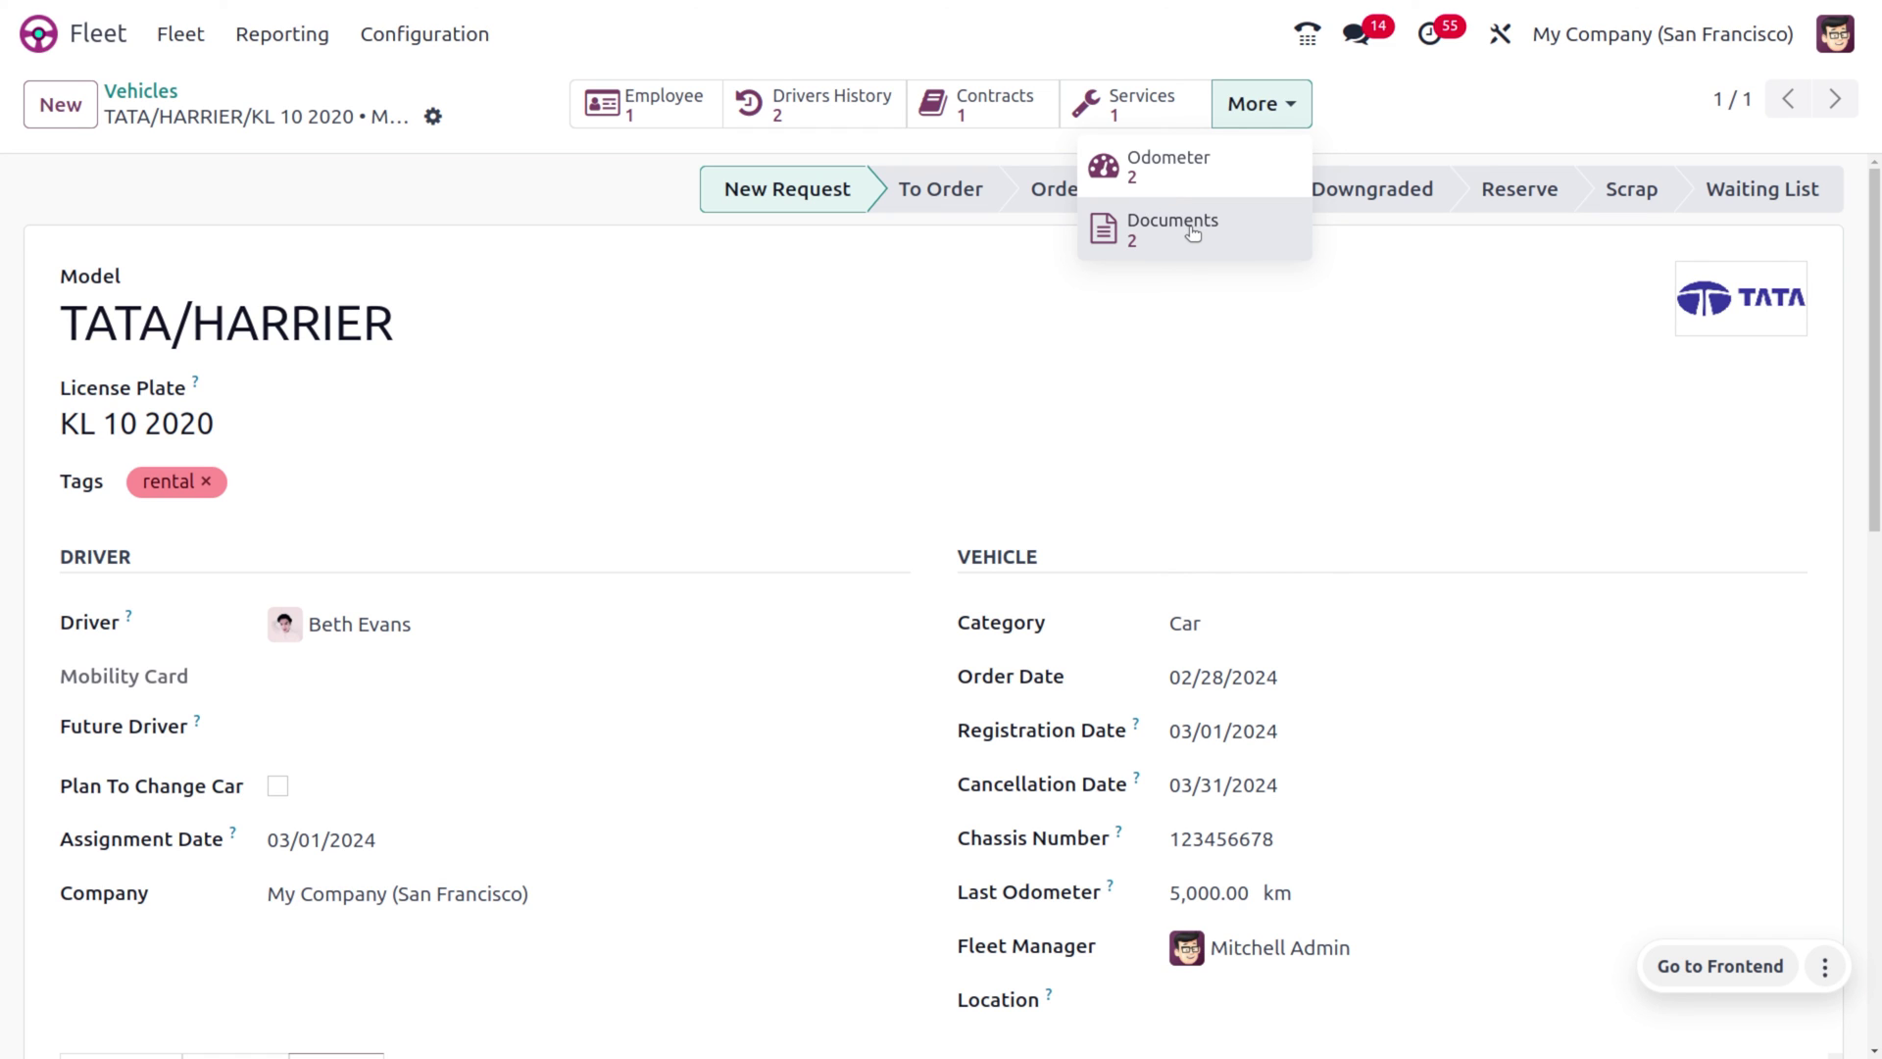
# Close the Leasing TATA/HARRIER/KL 10 2020 contract for March 2024 and return to the contracts list.
pyautogui.click(909, 395)
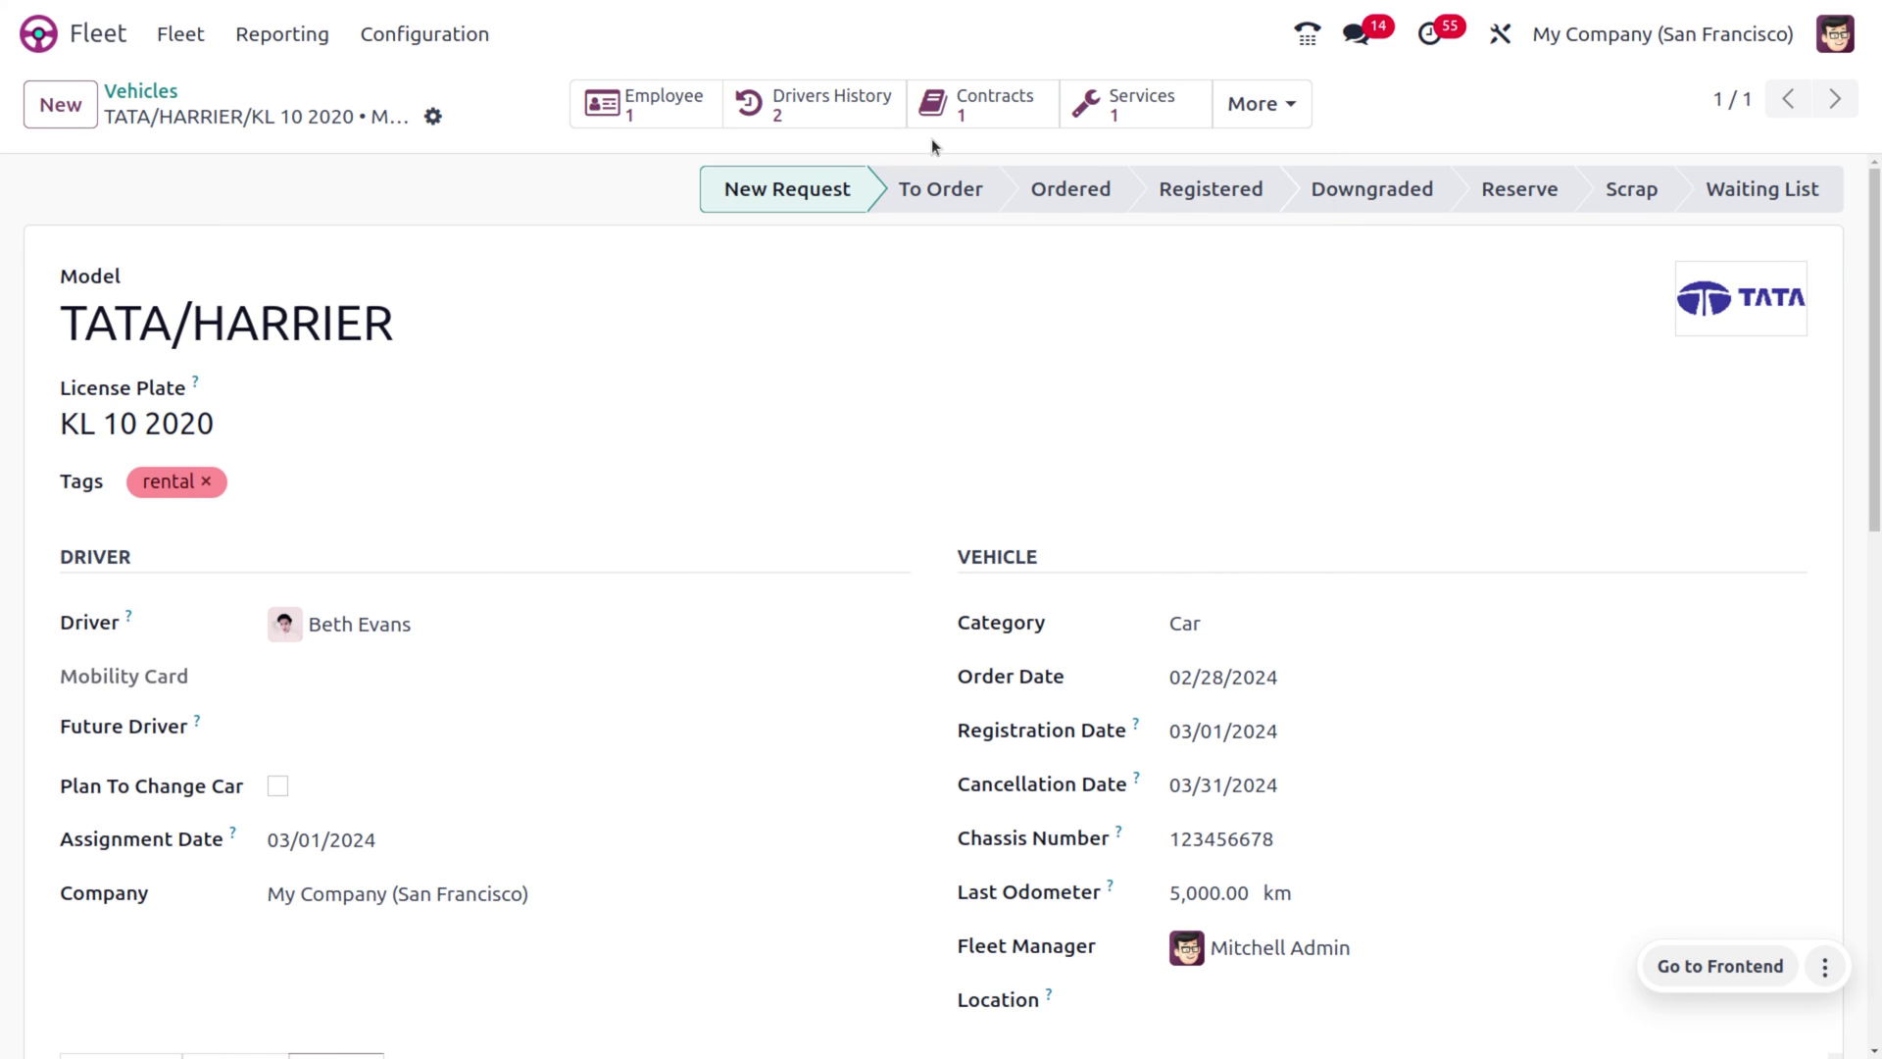
pyautogui.click(196, 41)
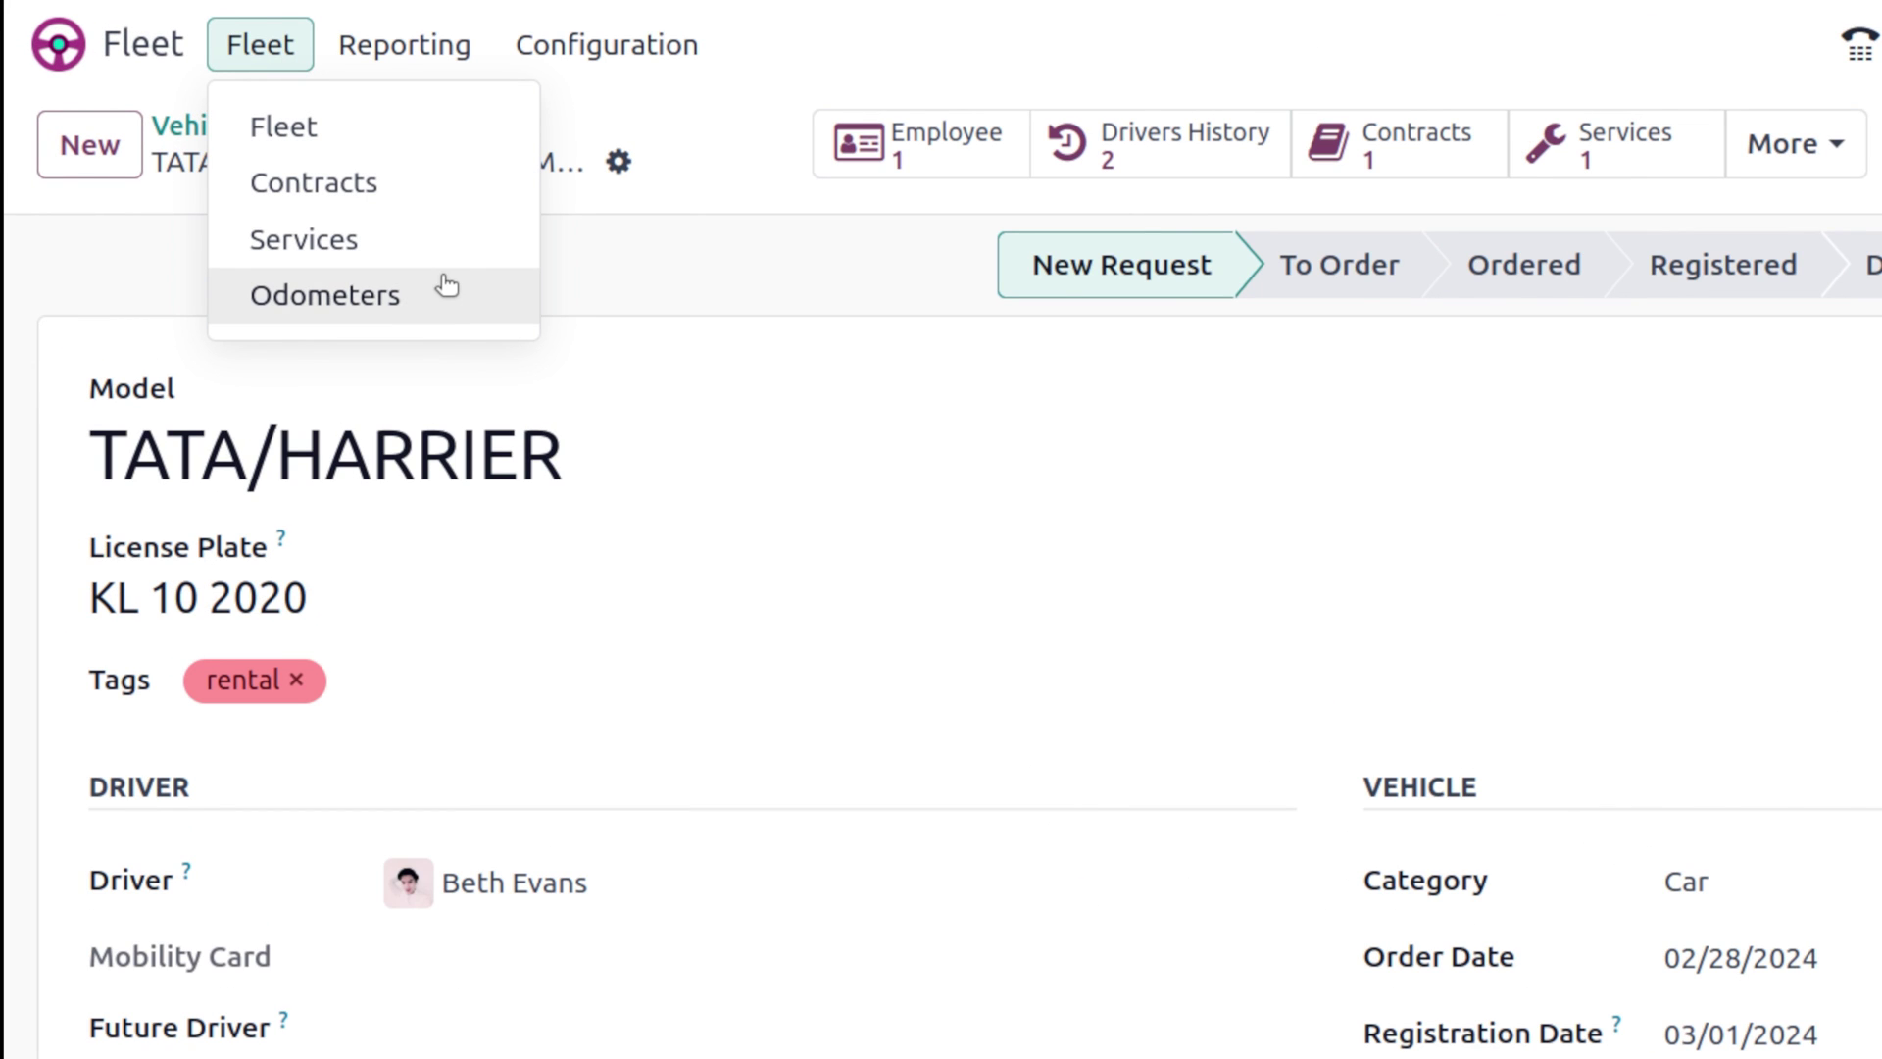
pyautogui.click(361, 179)
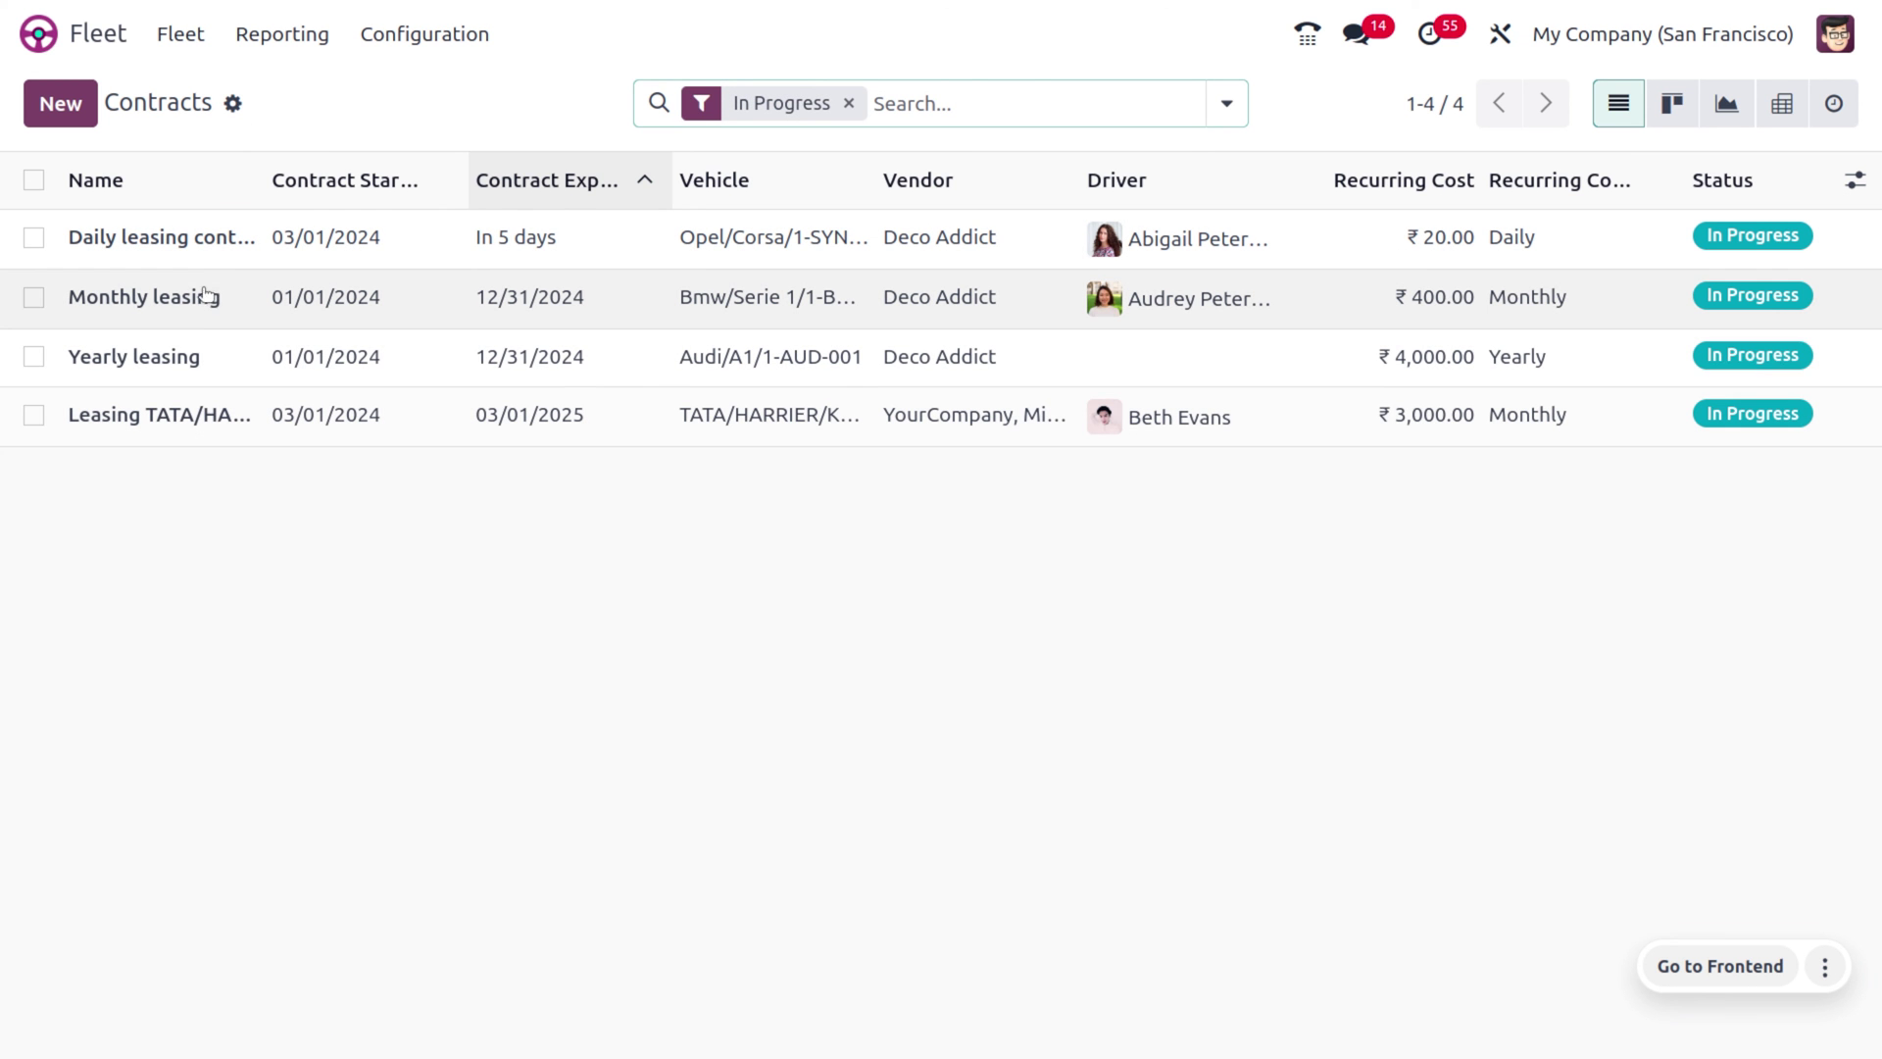
pyautogui.click(196, 416)
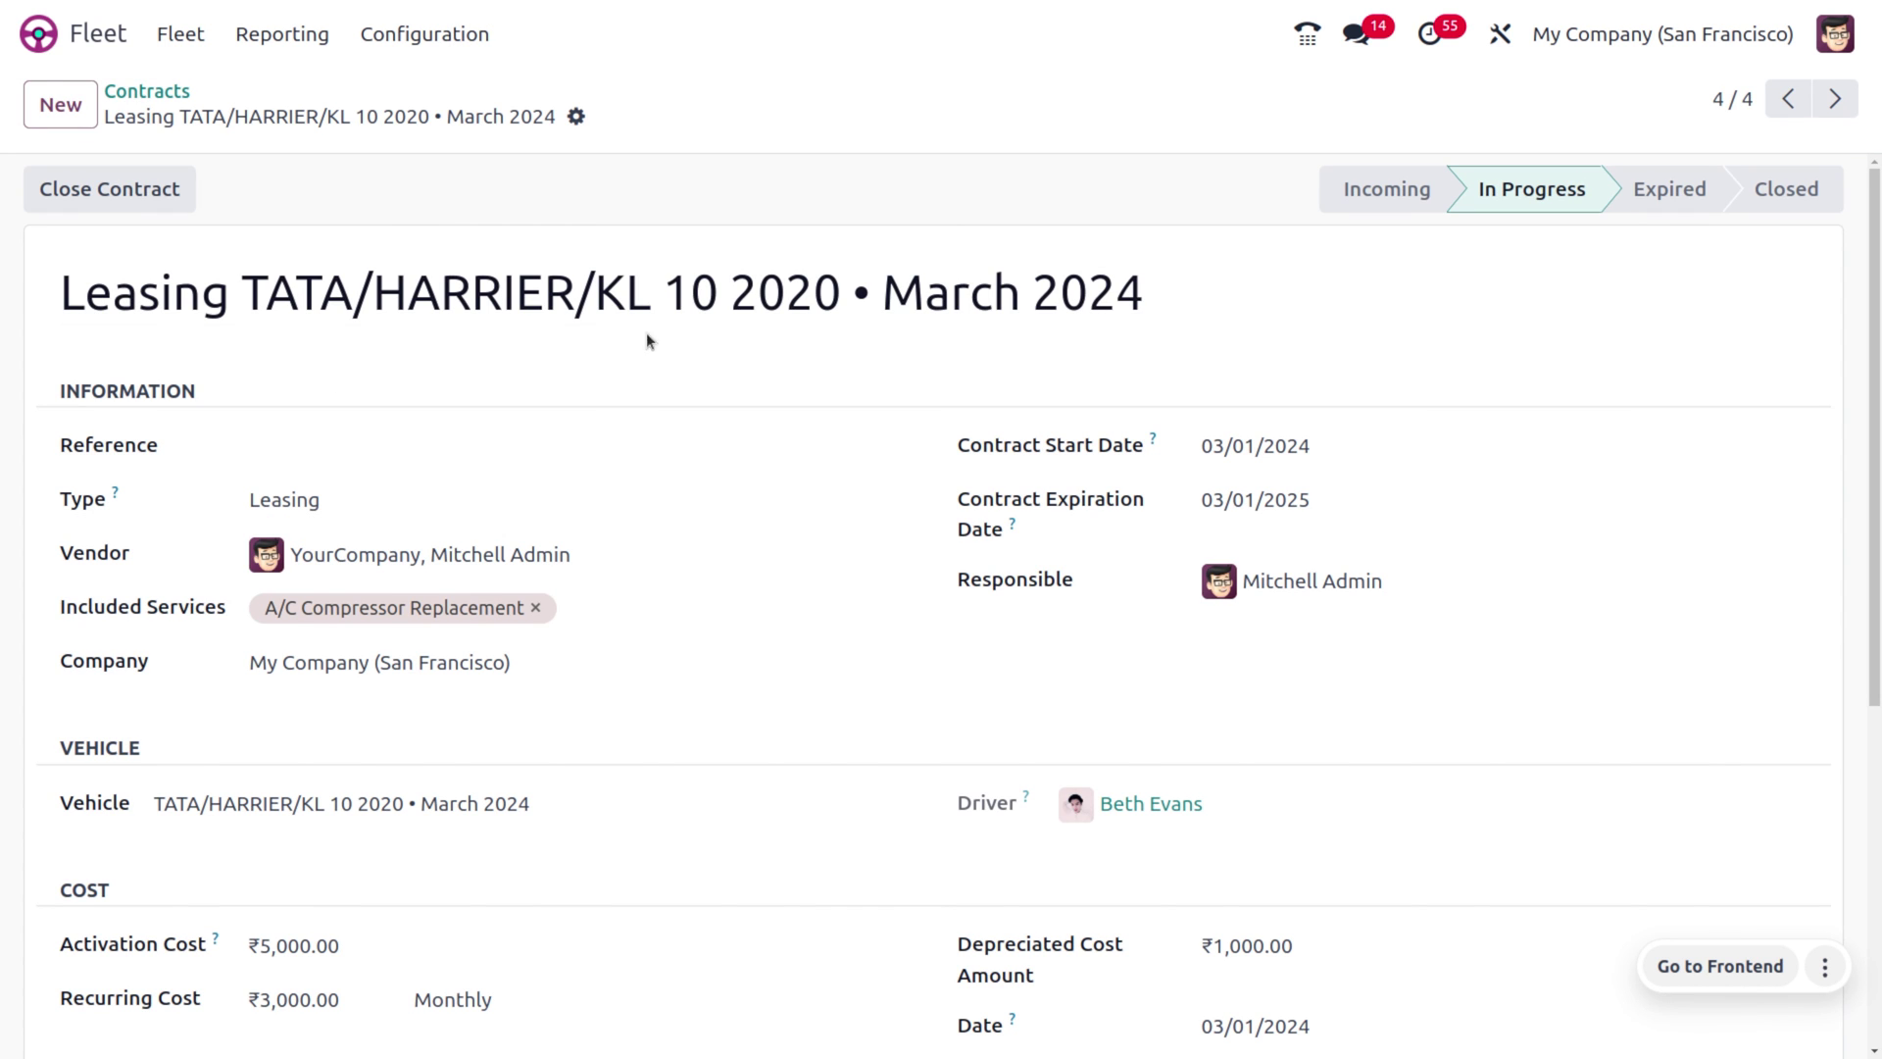
pyautogui.click(149, 181)
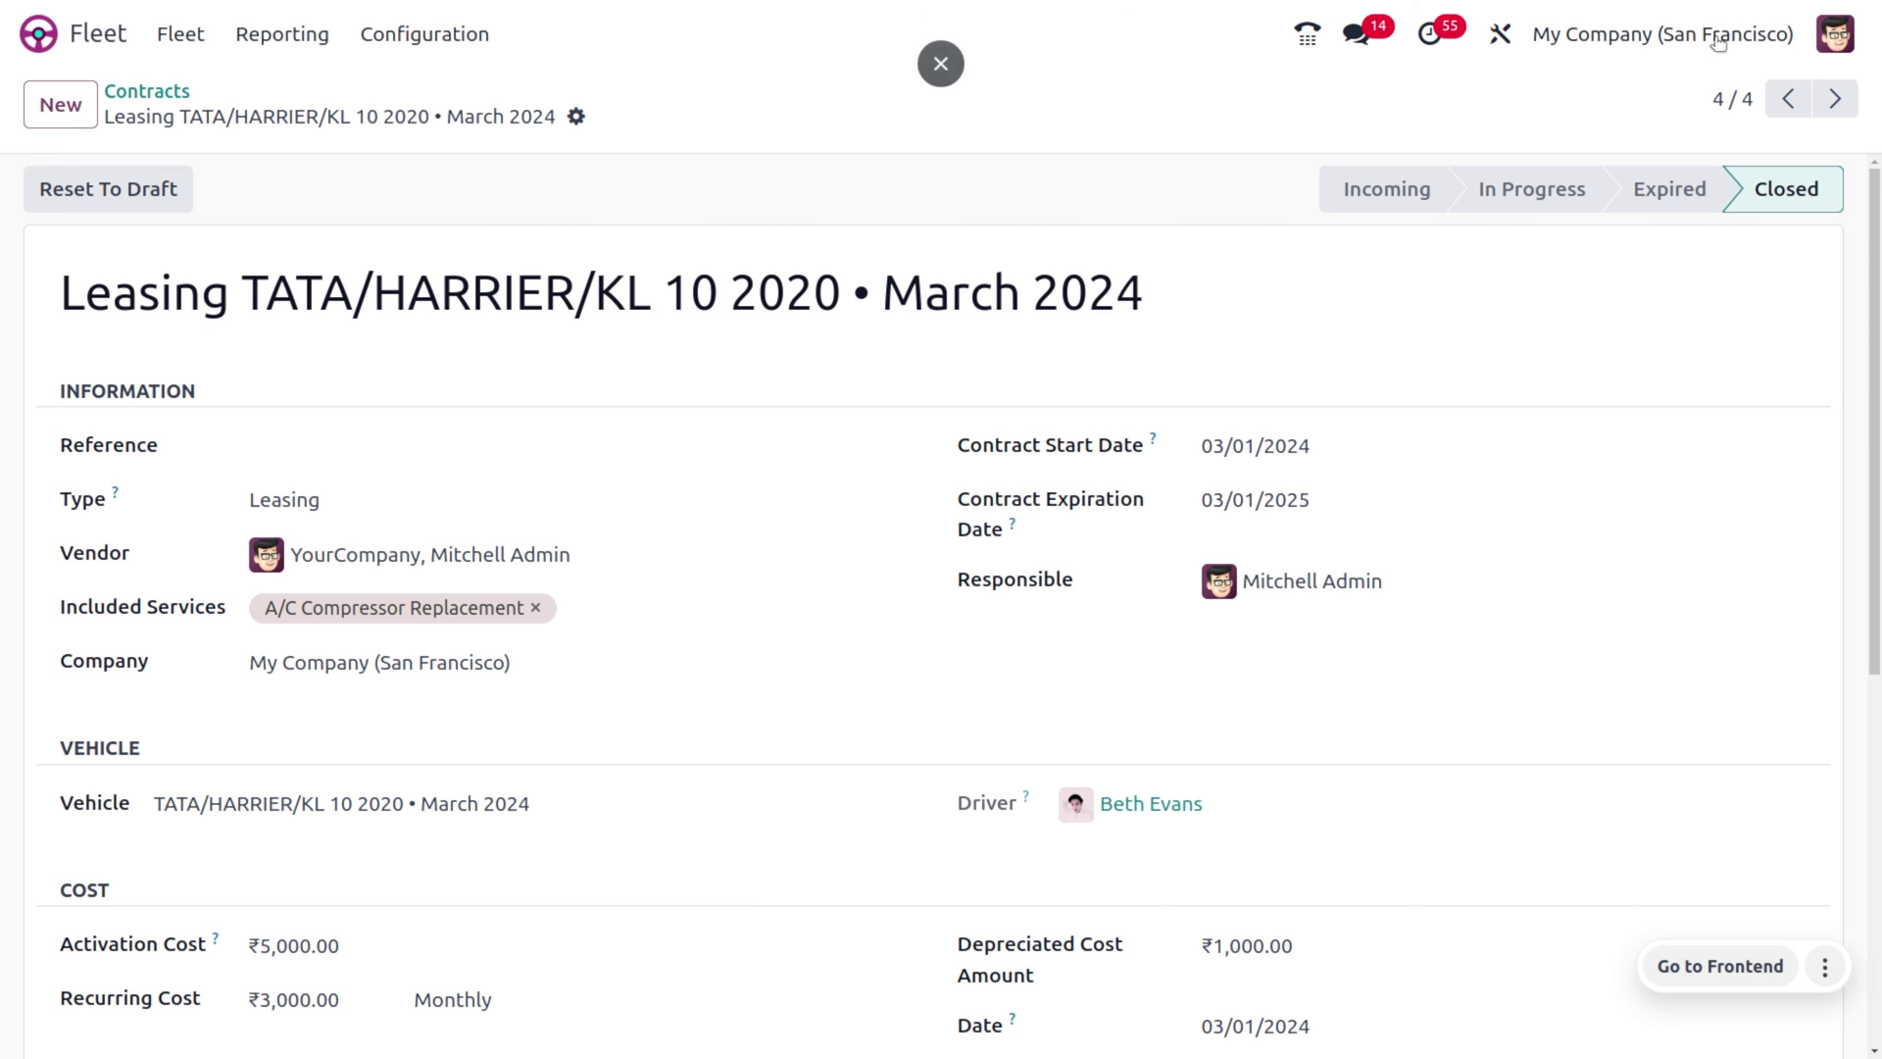
pyautogui.click(159, 94)
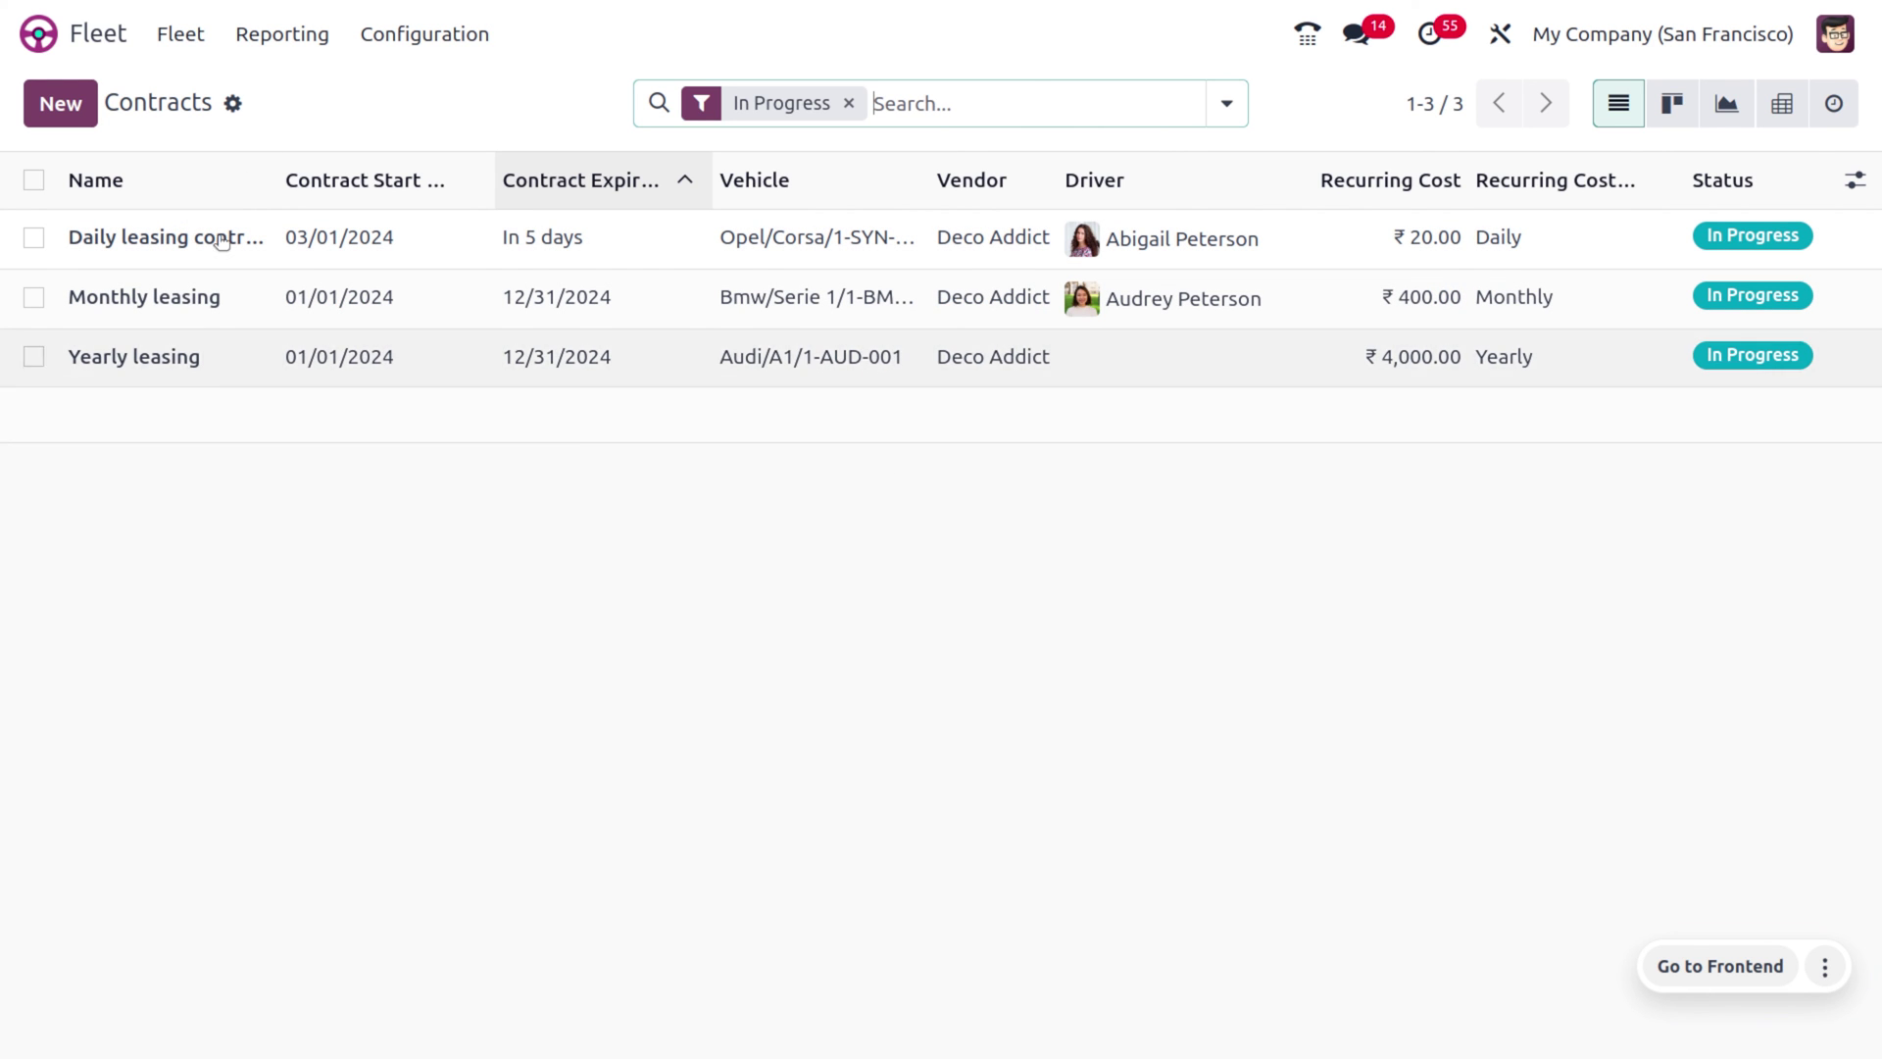
# Advance the TATA/HARRIER service "AC repair and maintance" through the Running stage to Done.
pyautogui.click(191, 30)
pyautogui.click(228, 171)
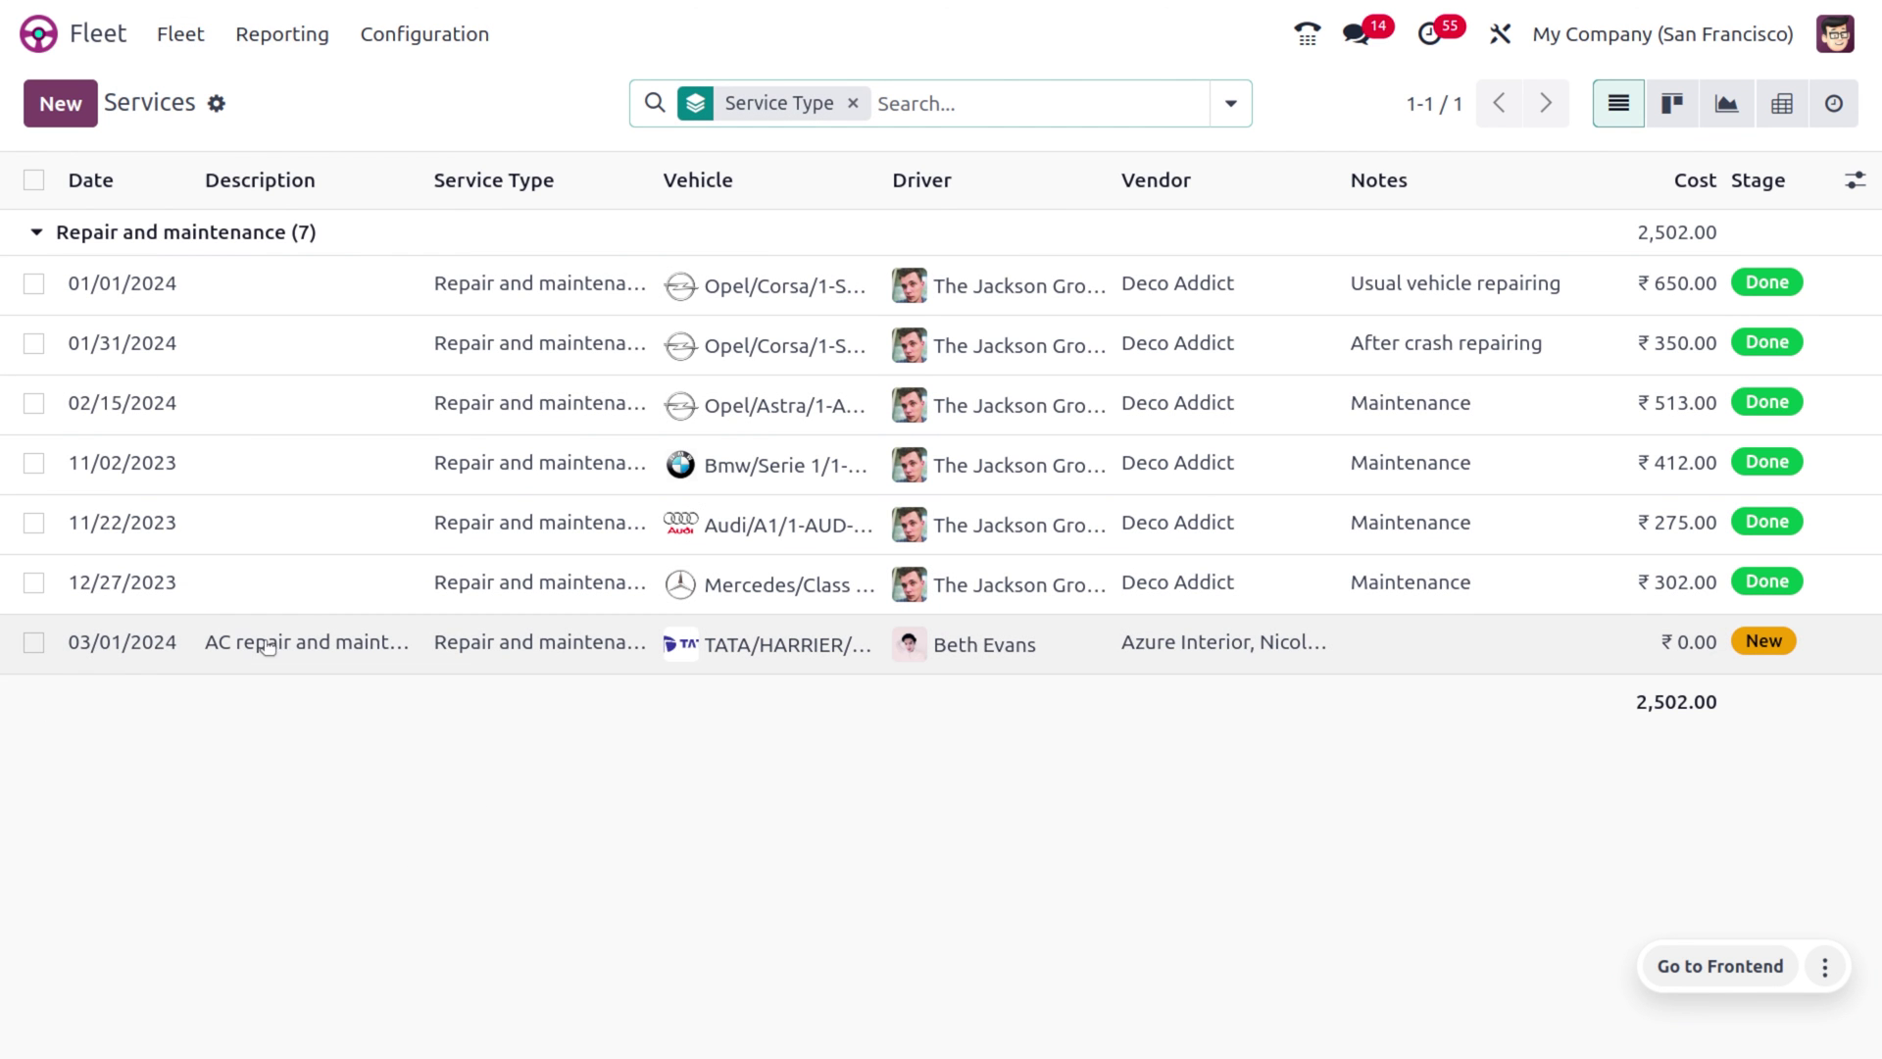
pyautogui.click(328, 639)
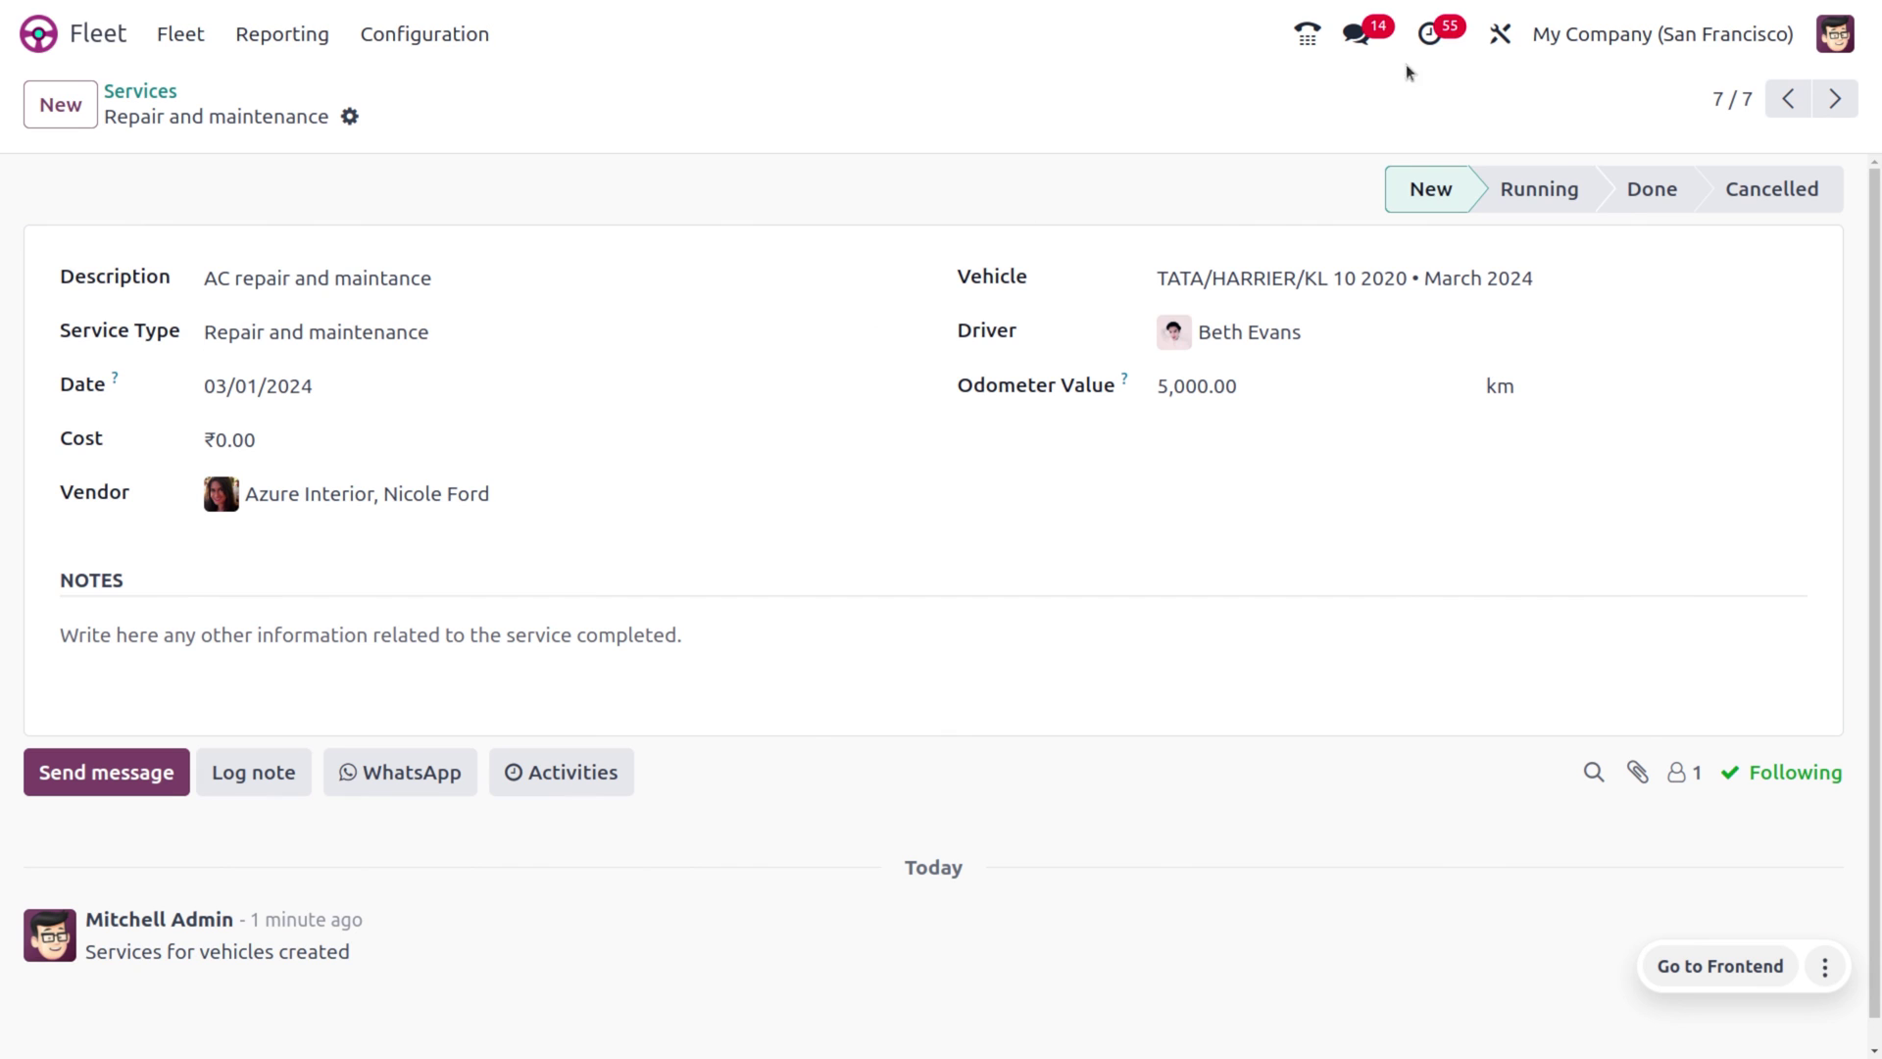
pyautogui.click(1582, 202)
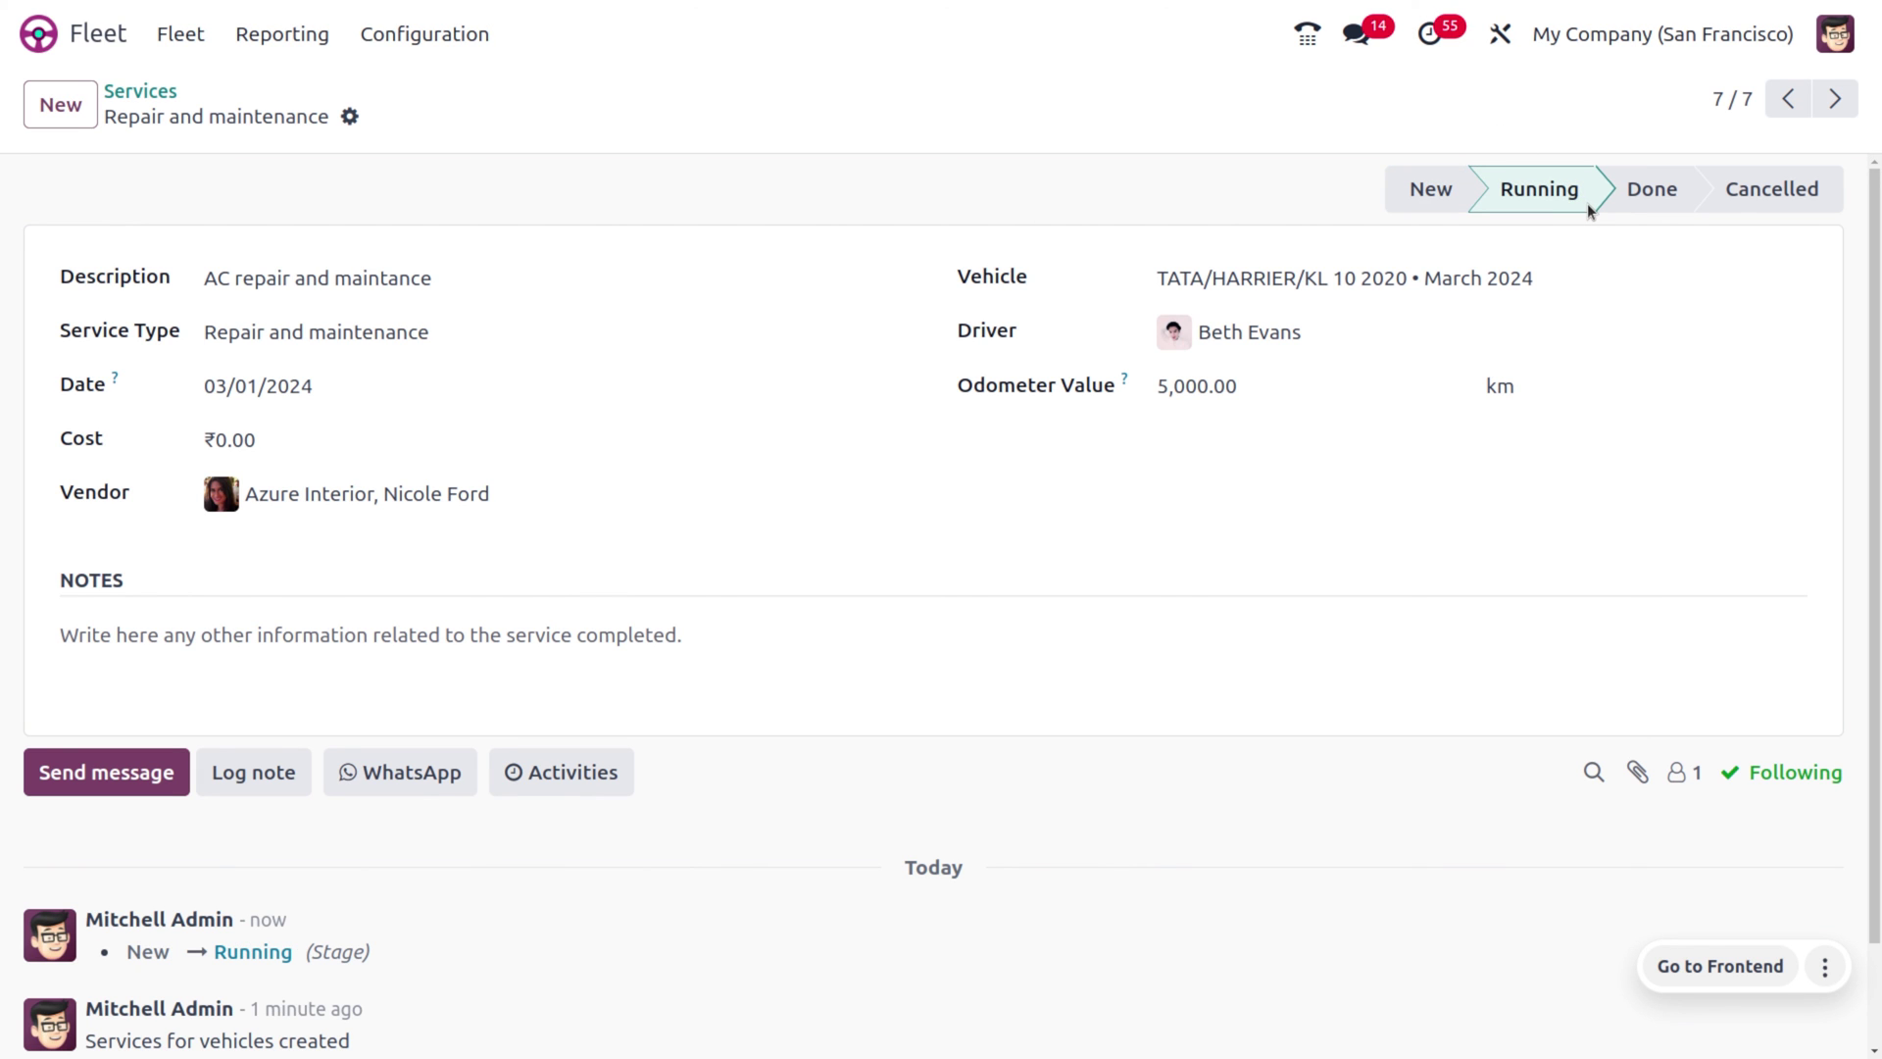
pyautogui.click(1641, 210)
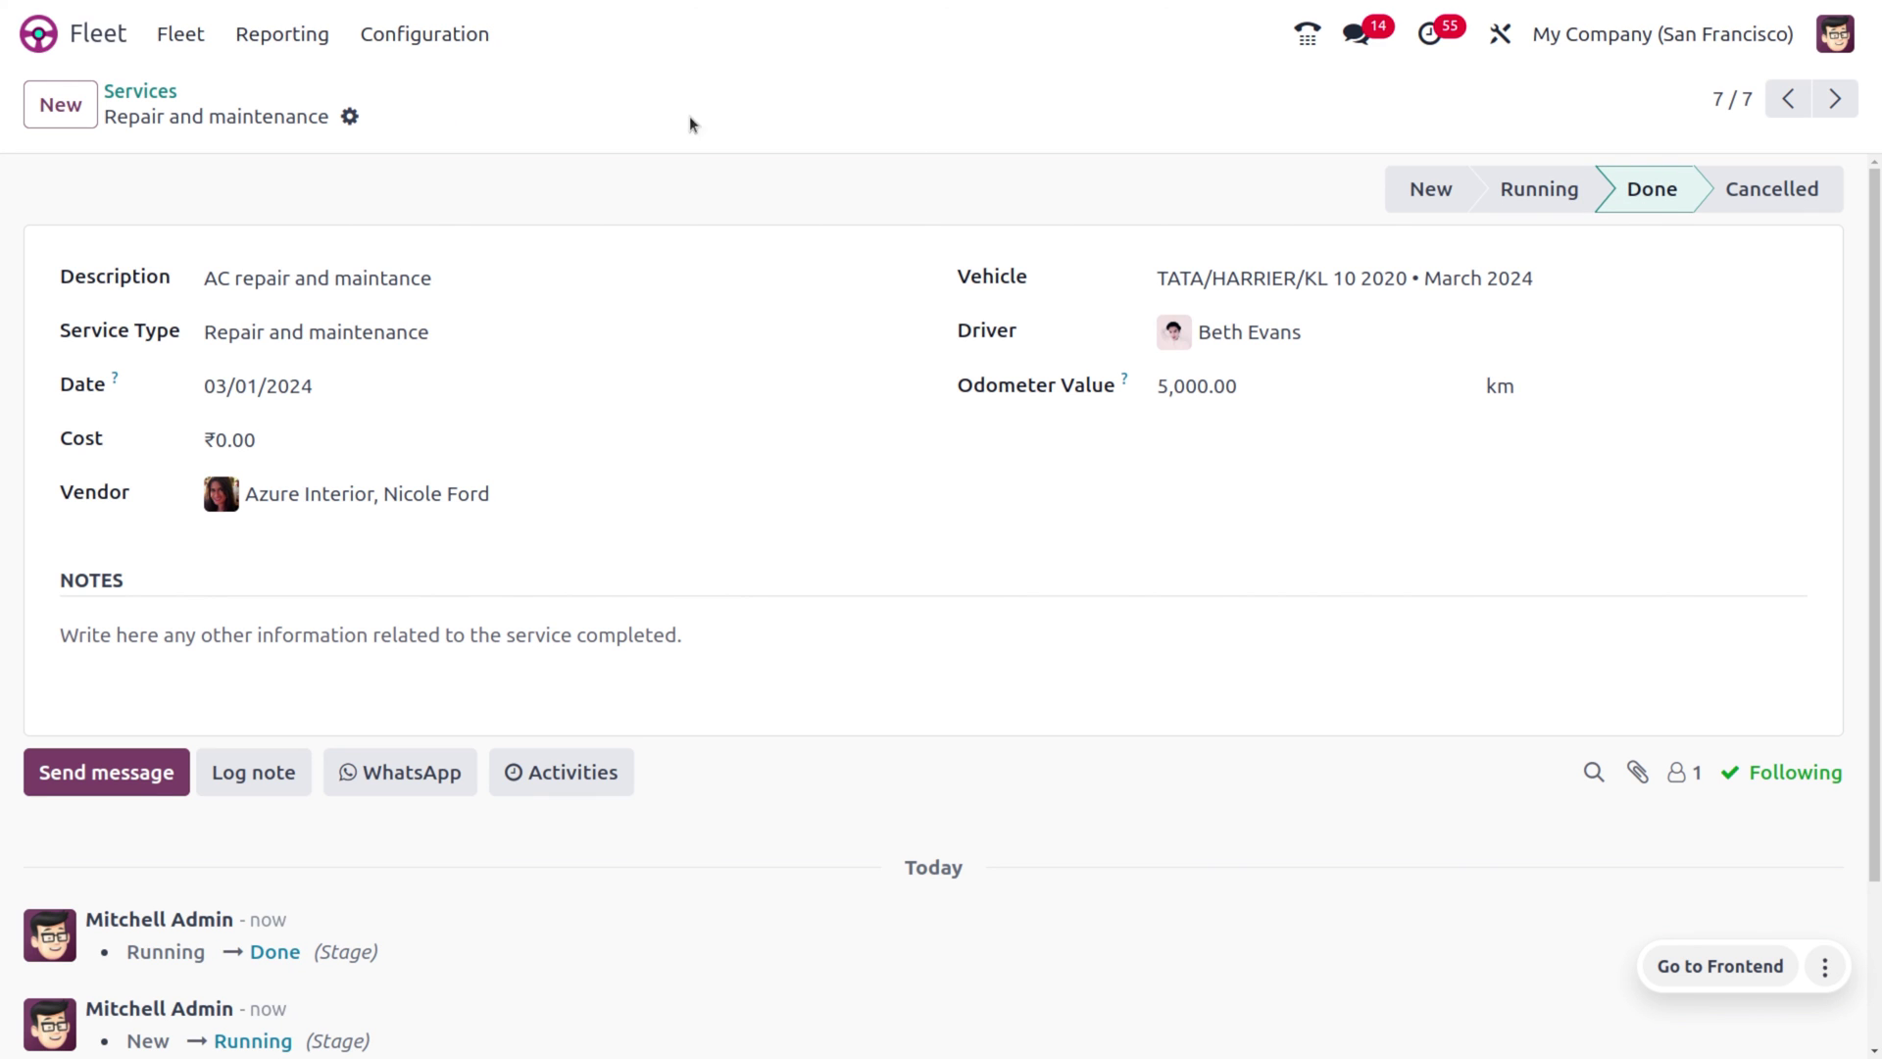
# Start a new activity of type "schedule a meeting" for the TATA/HARRIER vehicle from the vehicles overview.
pyautogui.click(206, 45)
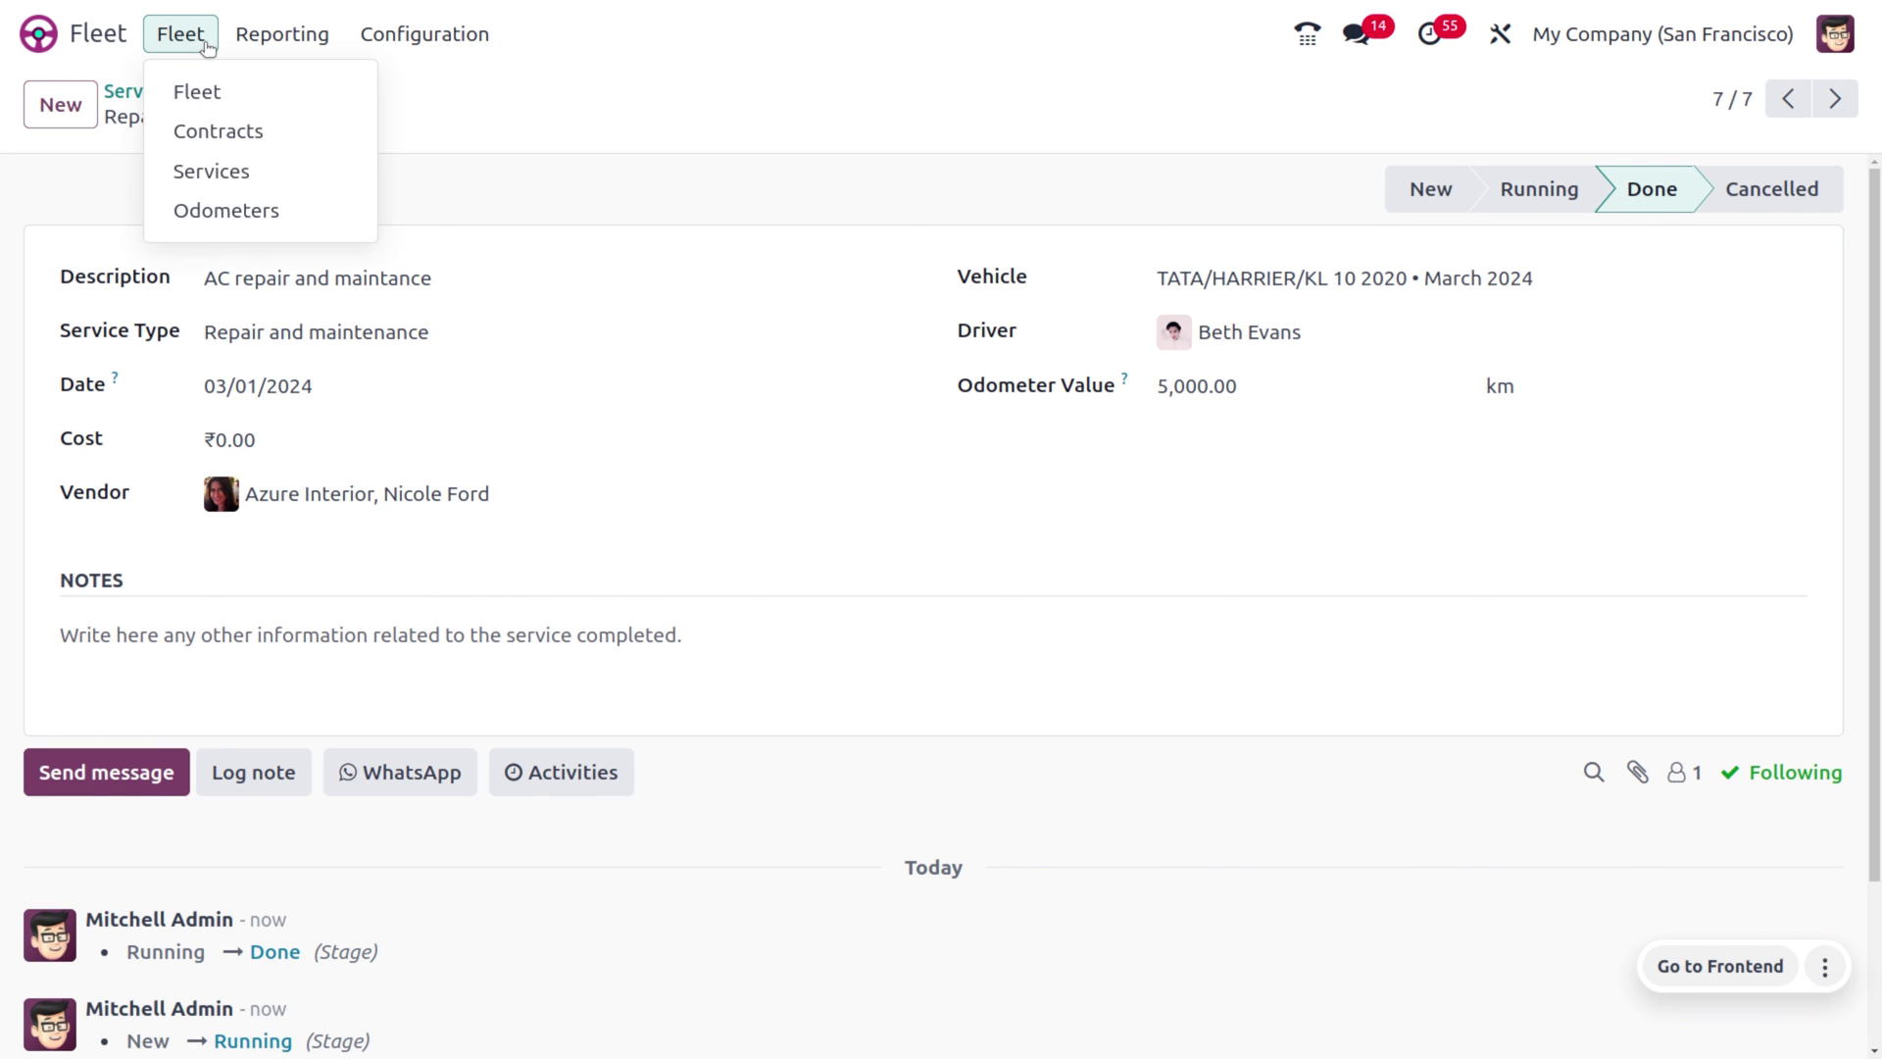
pyautogui.click(225, 104)
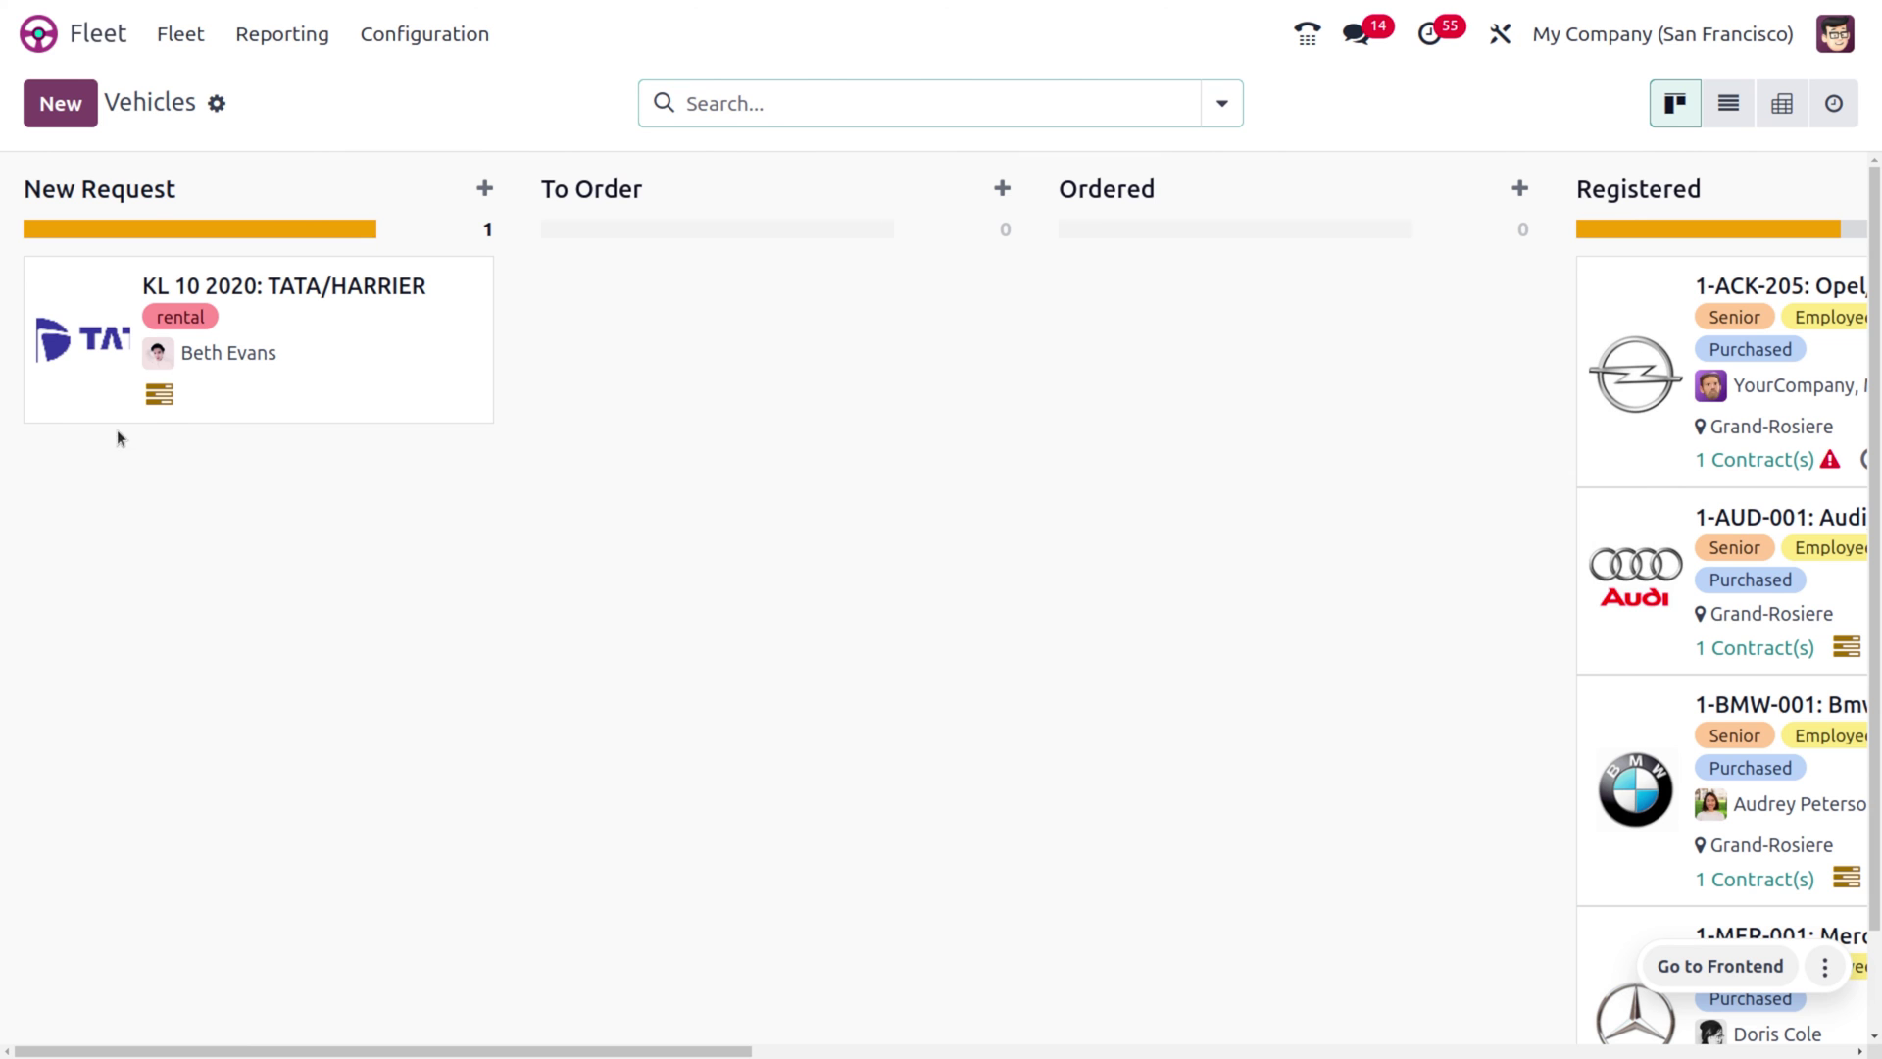
pyautogui.click(160, 402)
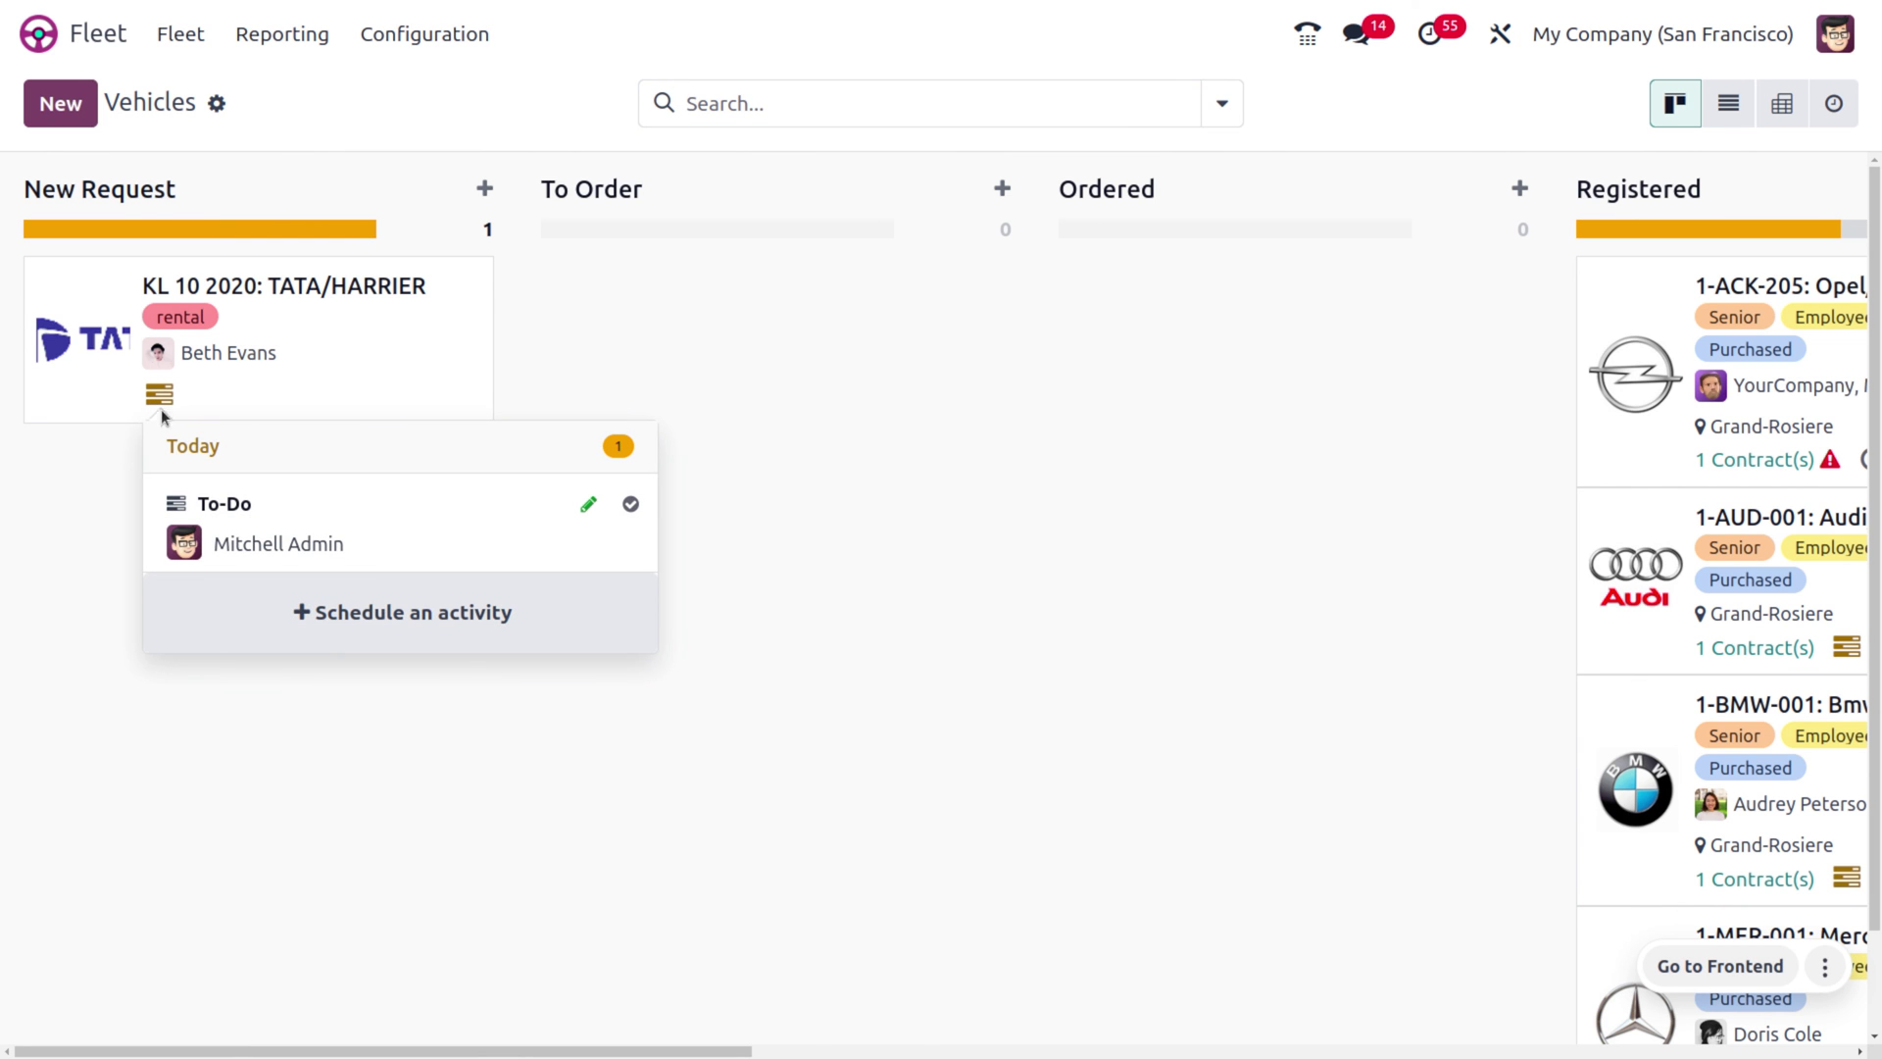
pyautogui.click(372, 602)
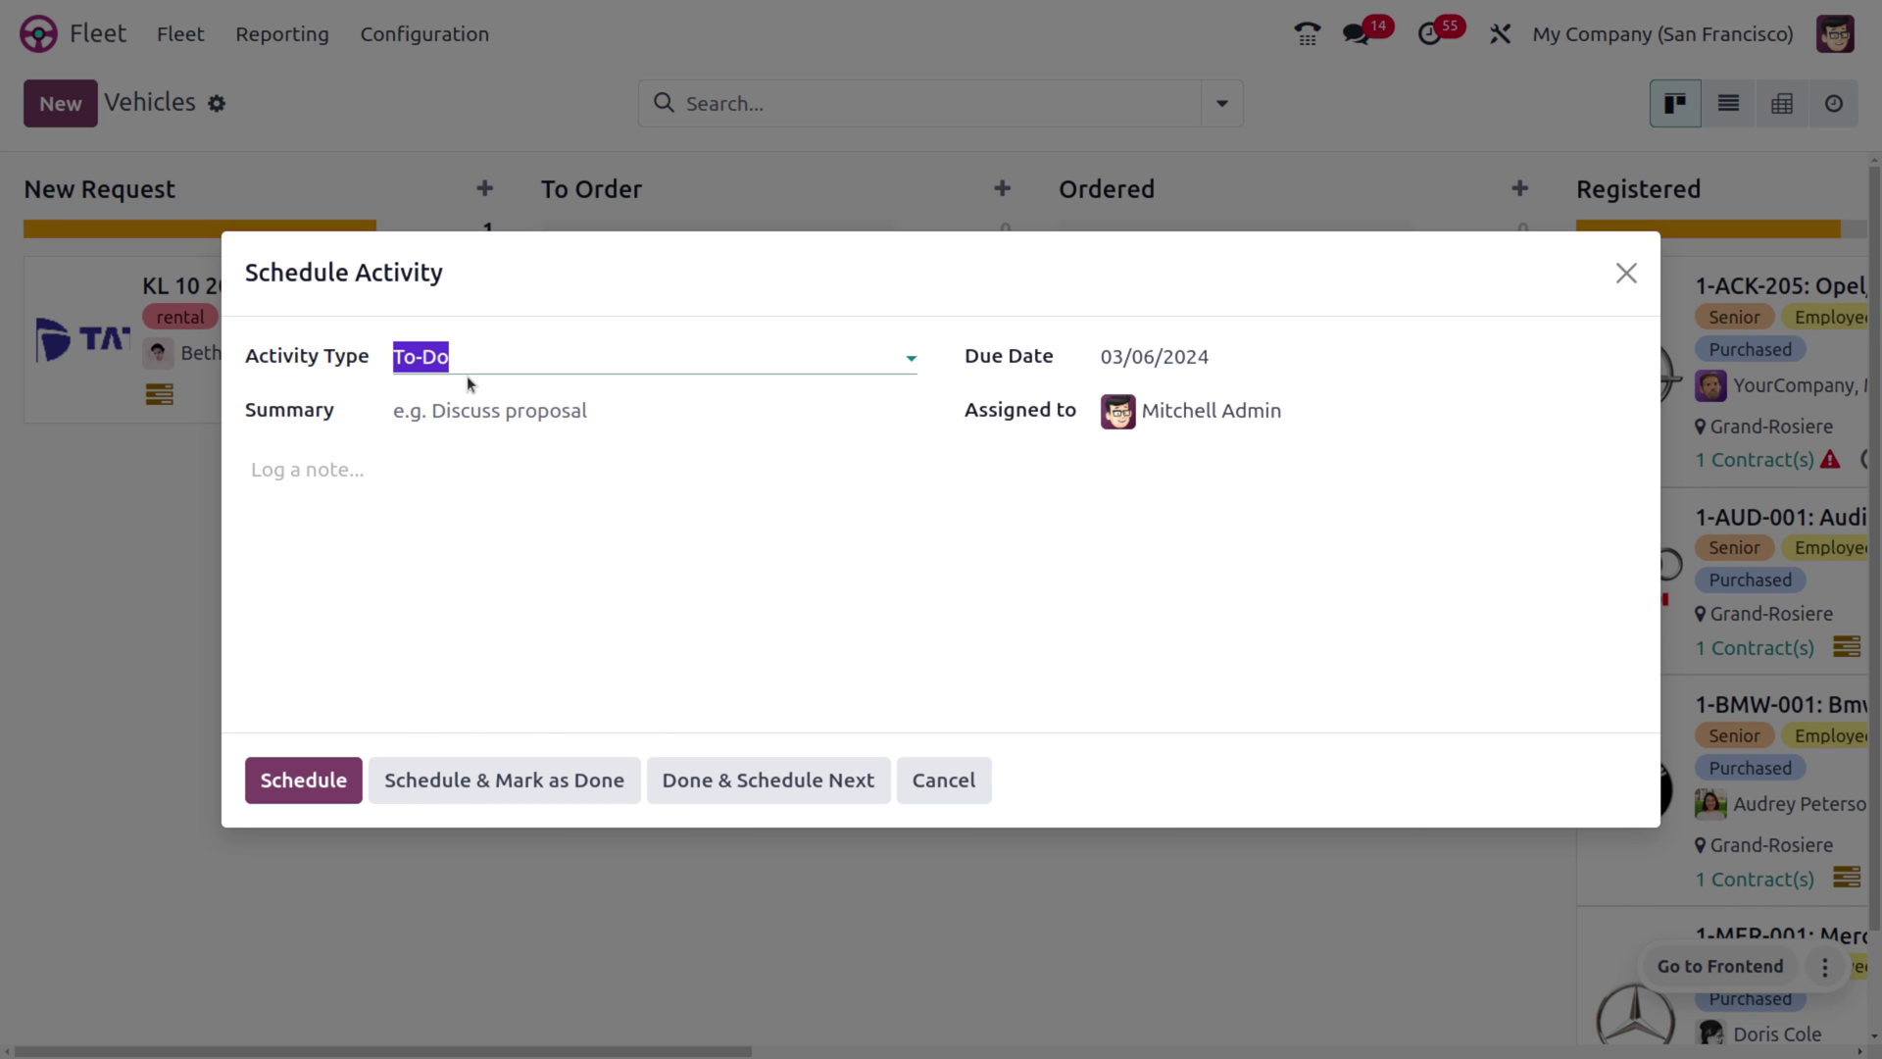
pyautogui.press('BackSpace')
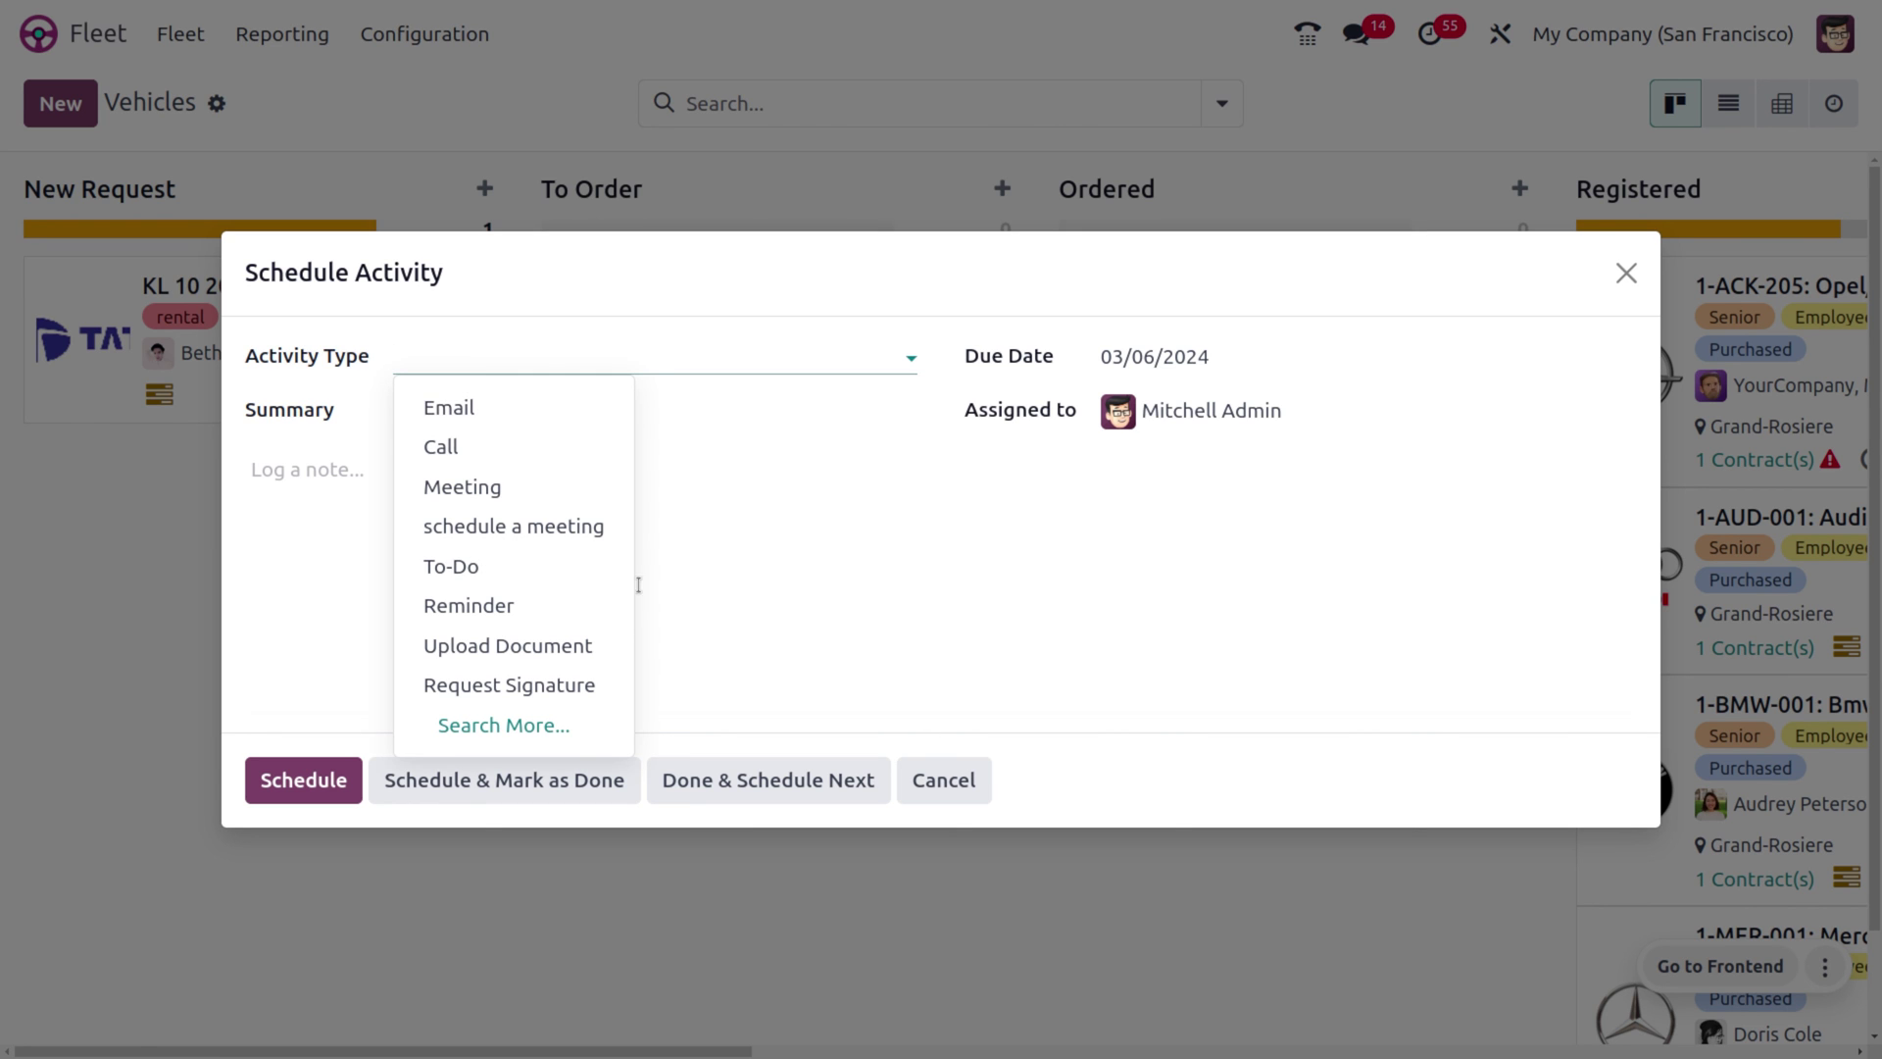
pyautogui.click(573, 541)
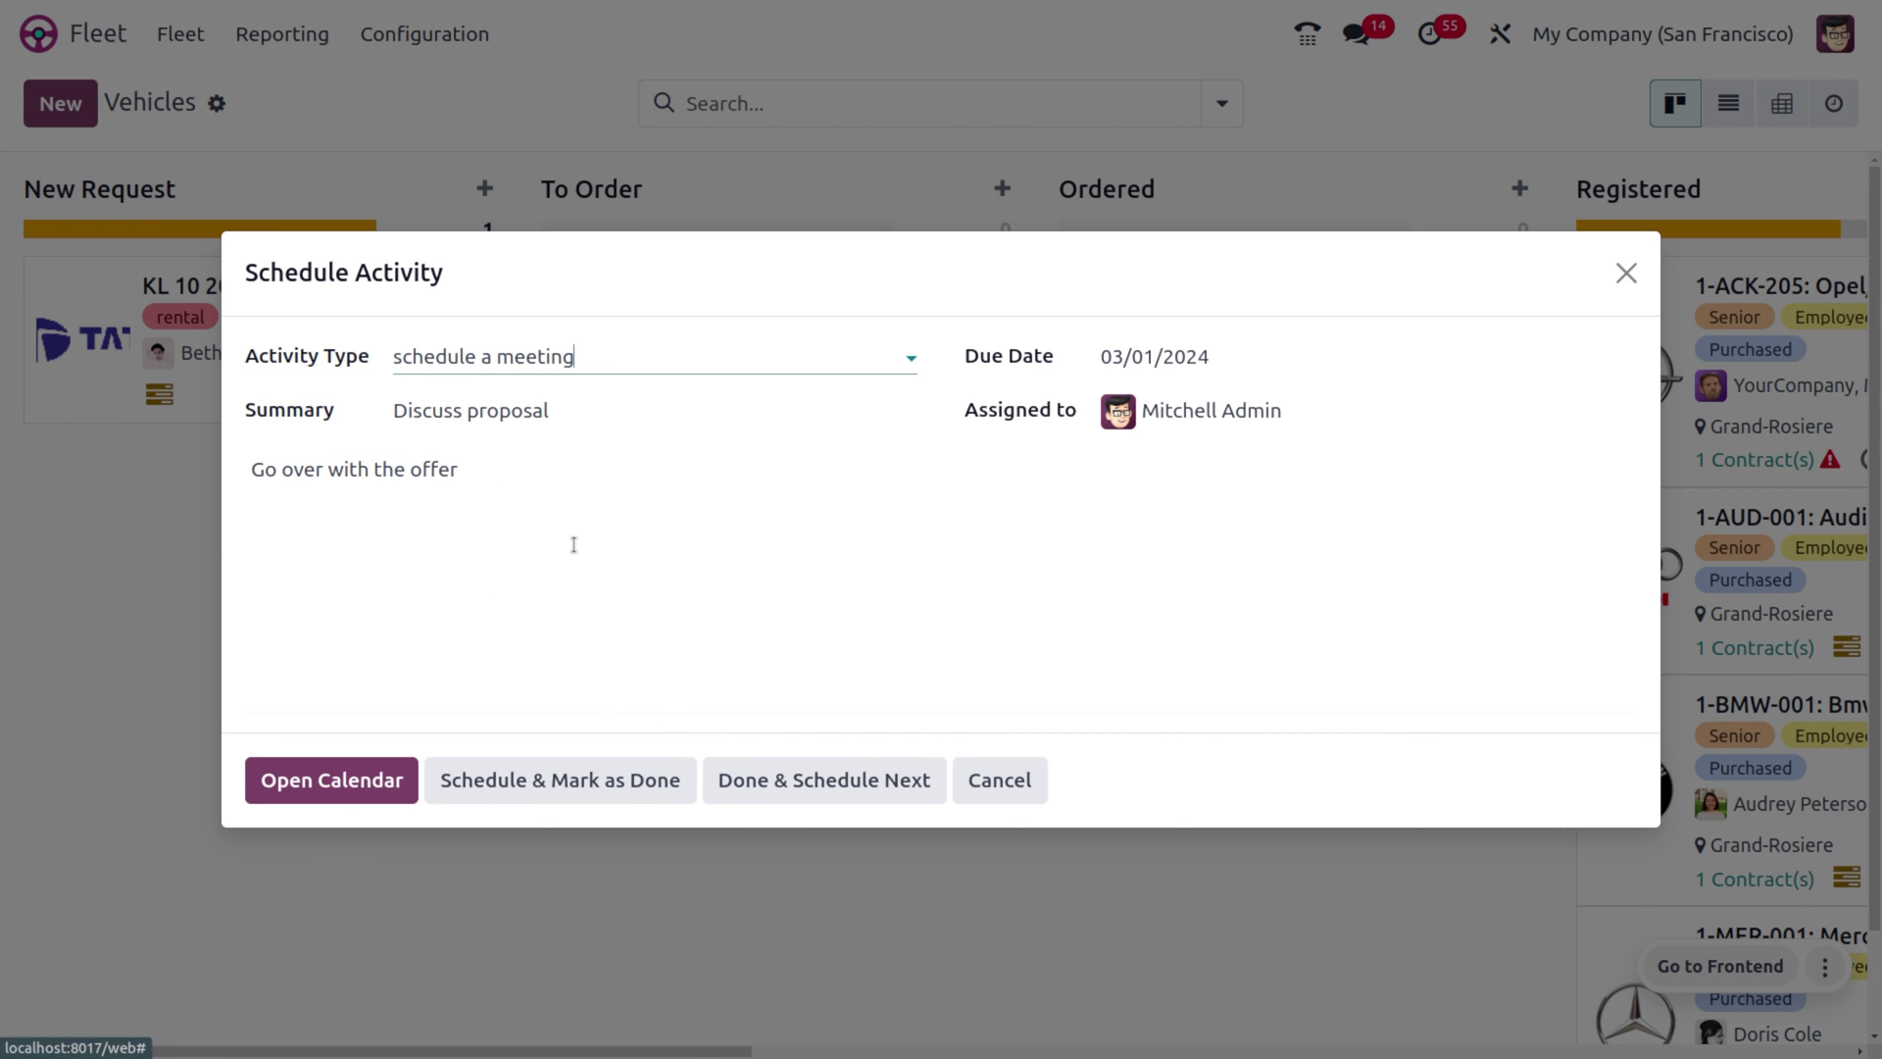
# Book the activity as an all-day "Discuss proposal" event on 03/01/2024 in the calendar and return to the vehicles overview.
pyautogui.click(331, 780)
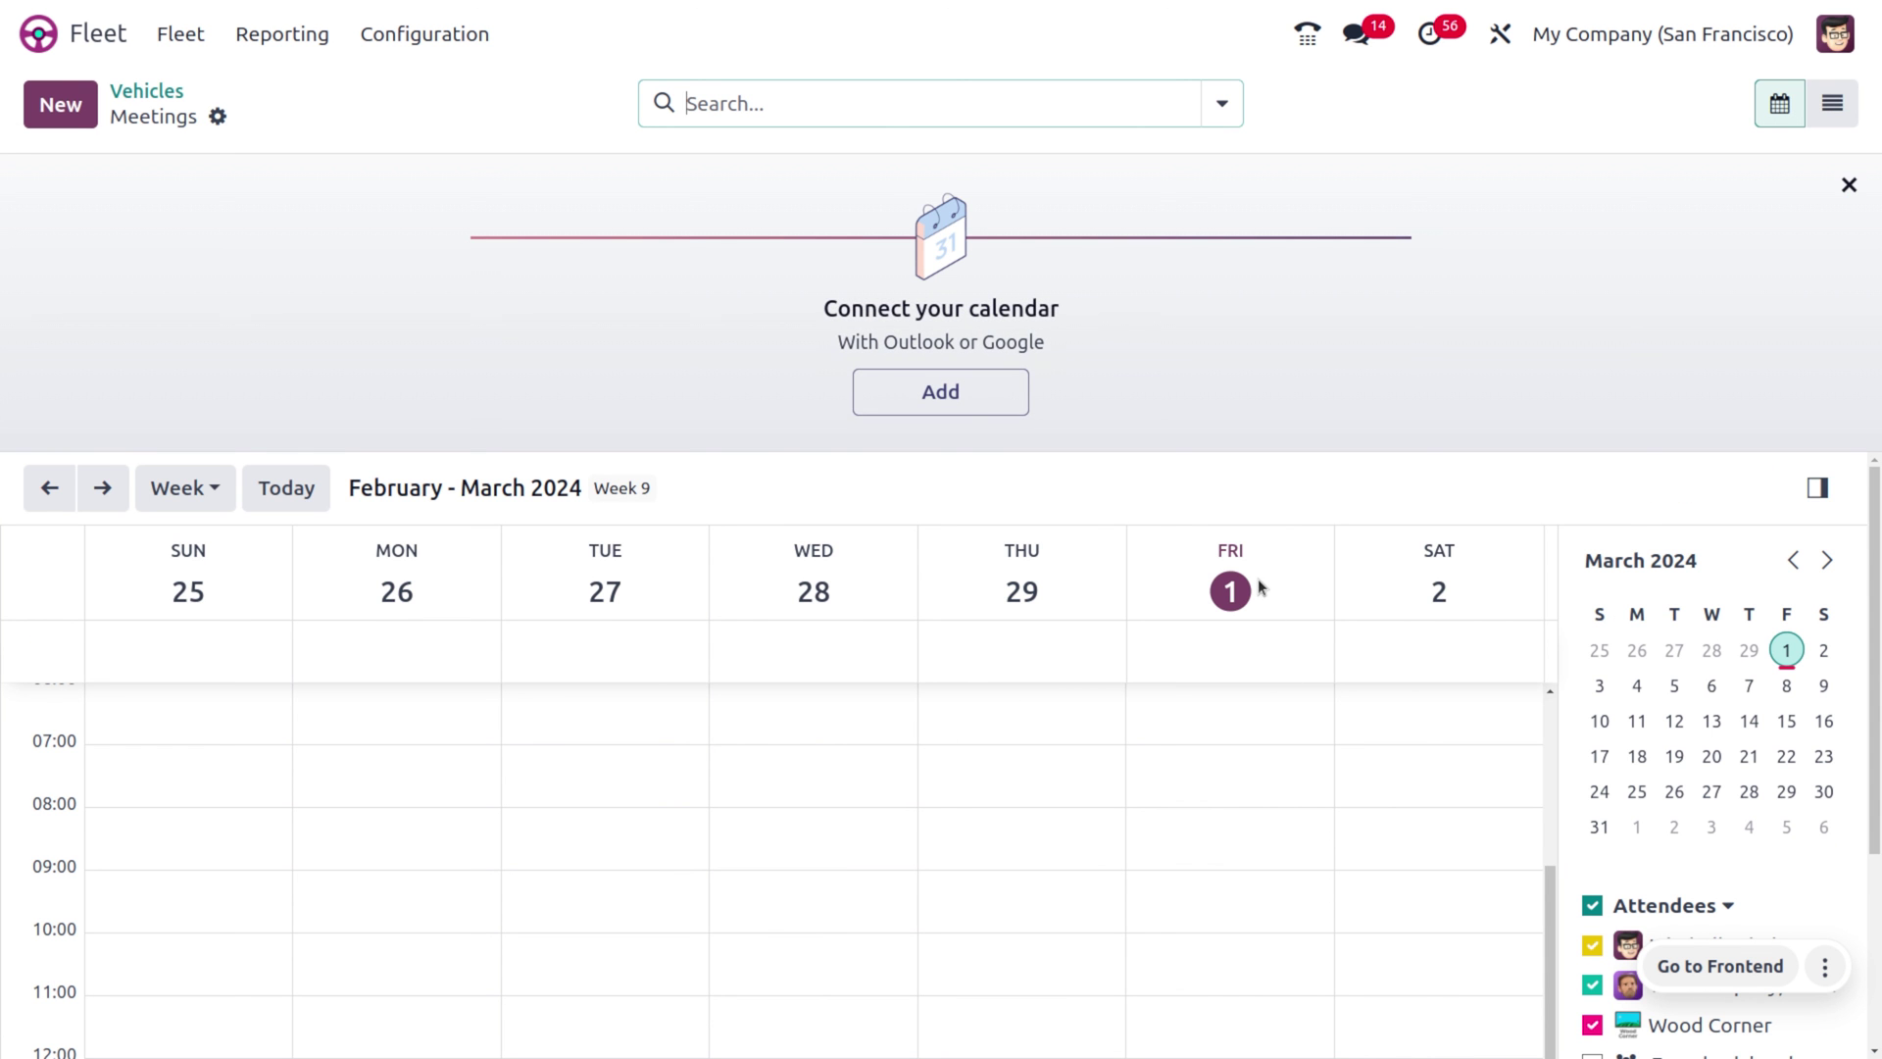
pyautogui.click(1250, 661)
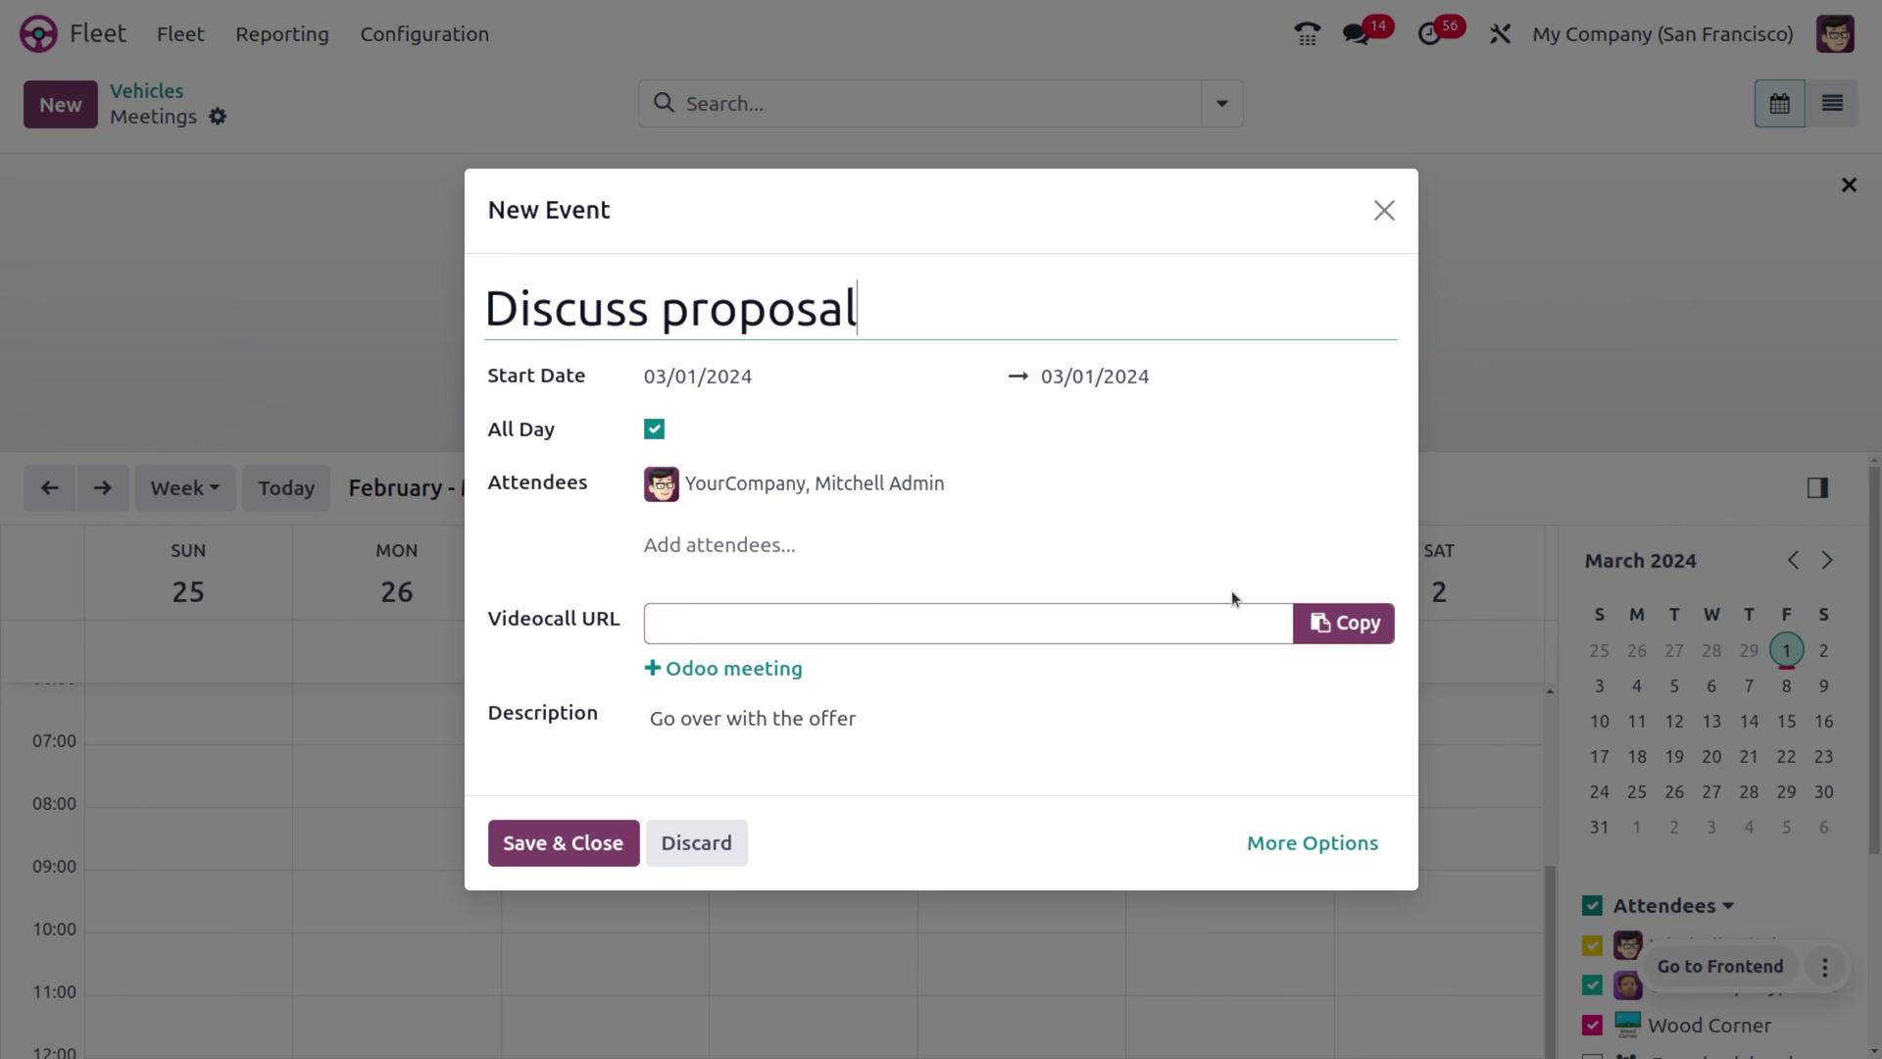
pyautogui.click(505, 860)
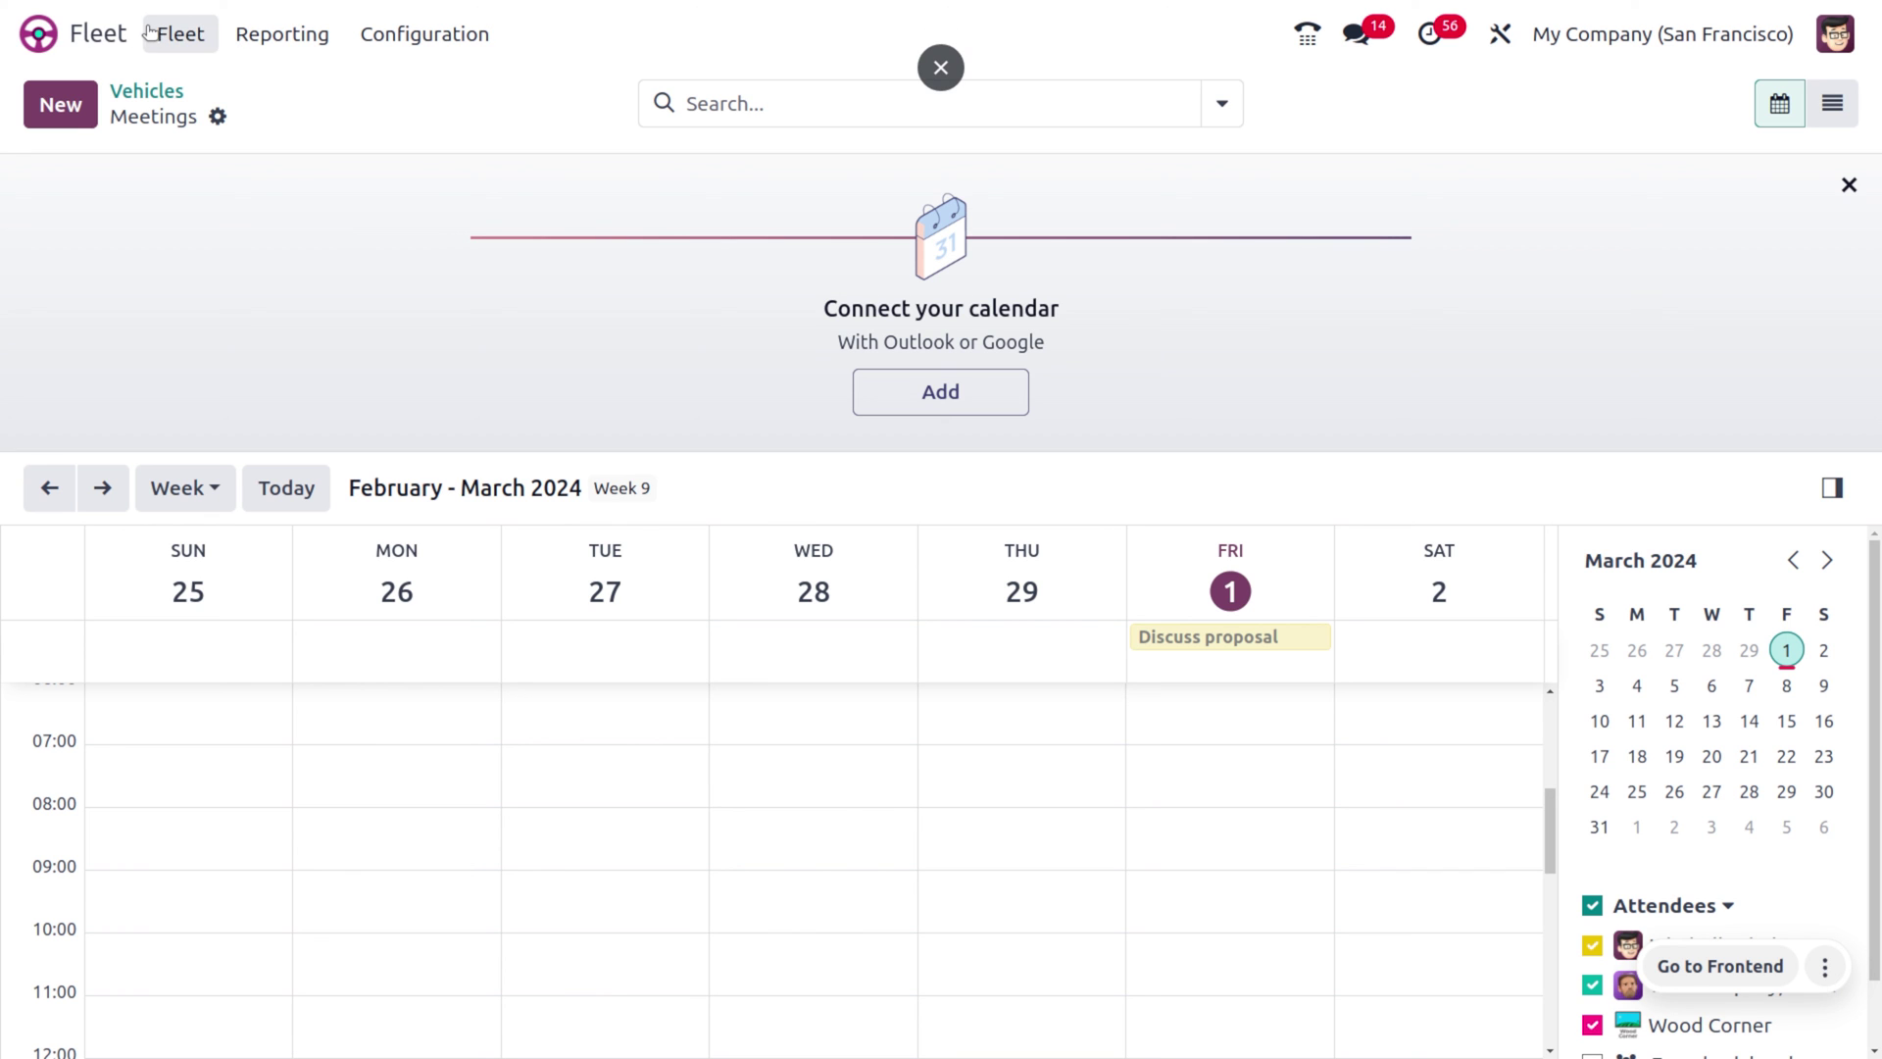
pyautogui.click(160, 88)
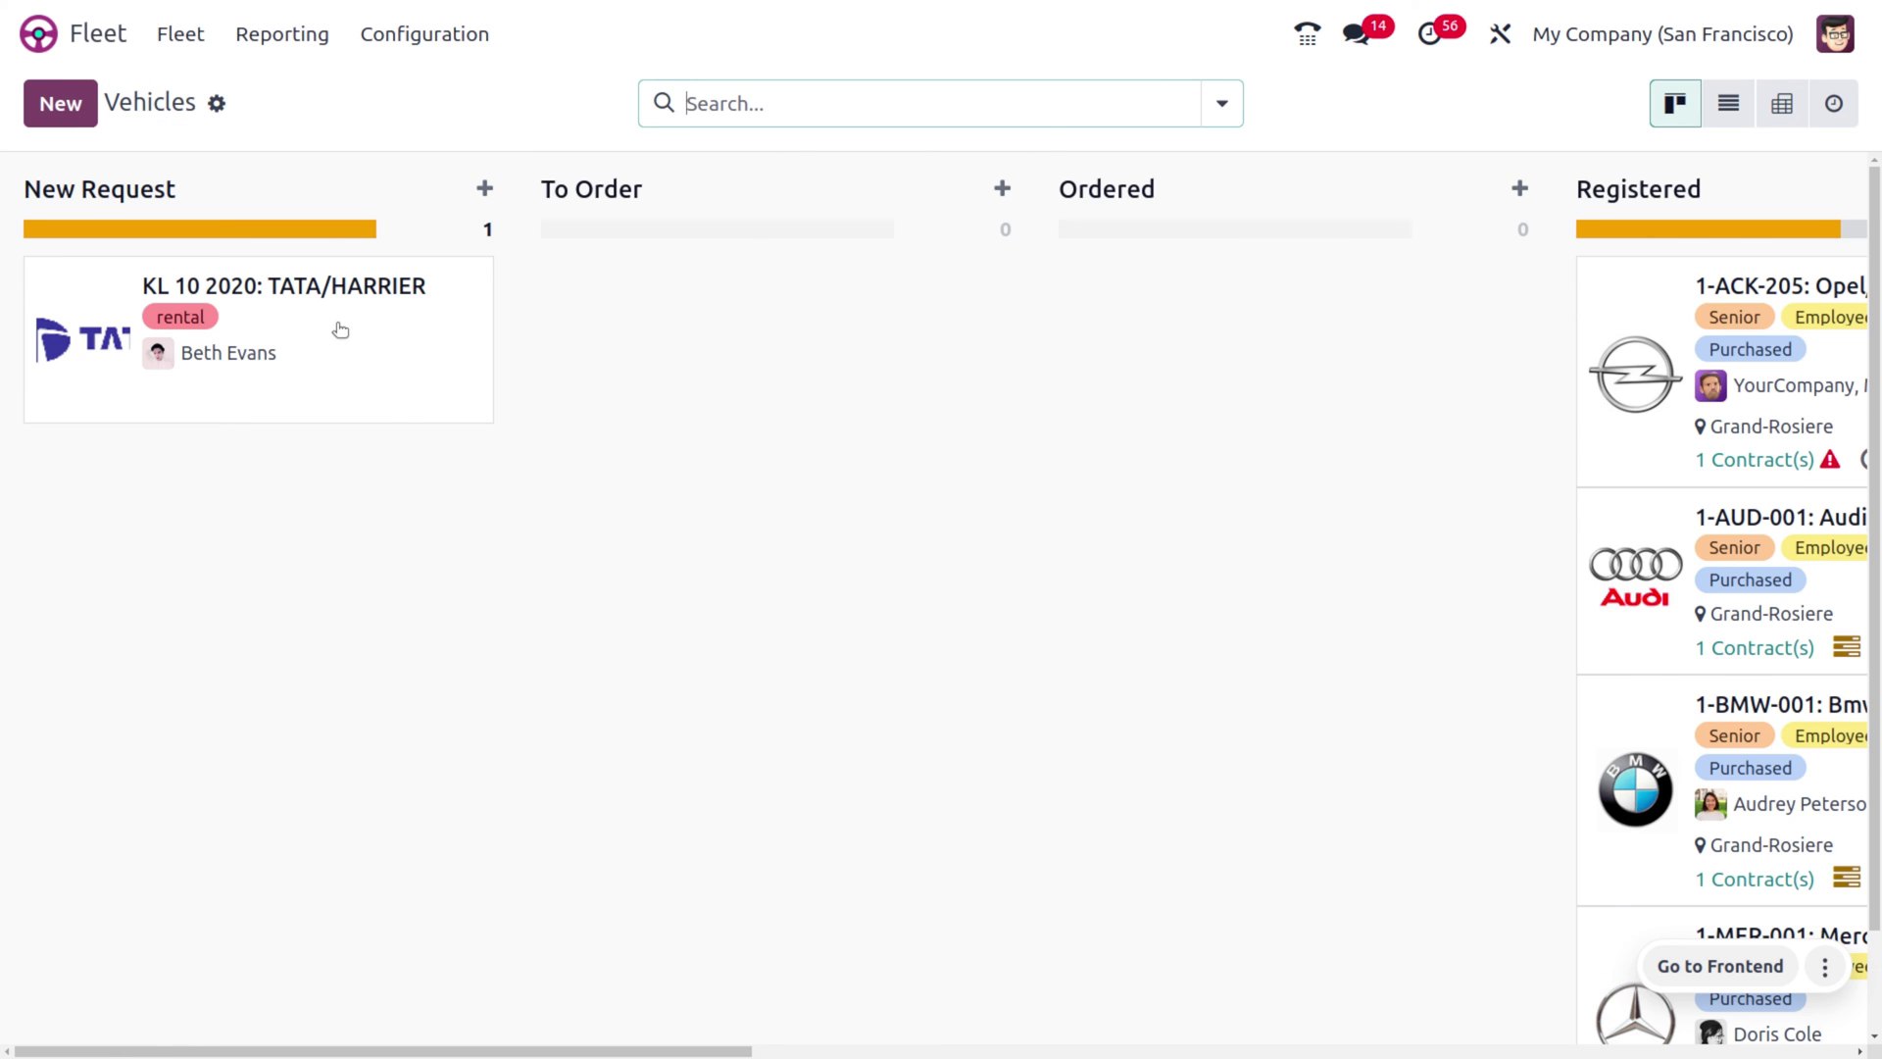
# Move the TATA/HARRIER vehicle card through the To Order, Ordered and Registered stages to Downgraded.
pyautogui.moveTo(357, 325); pyautogui.dragTo(685, 446)
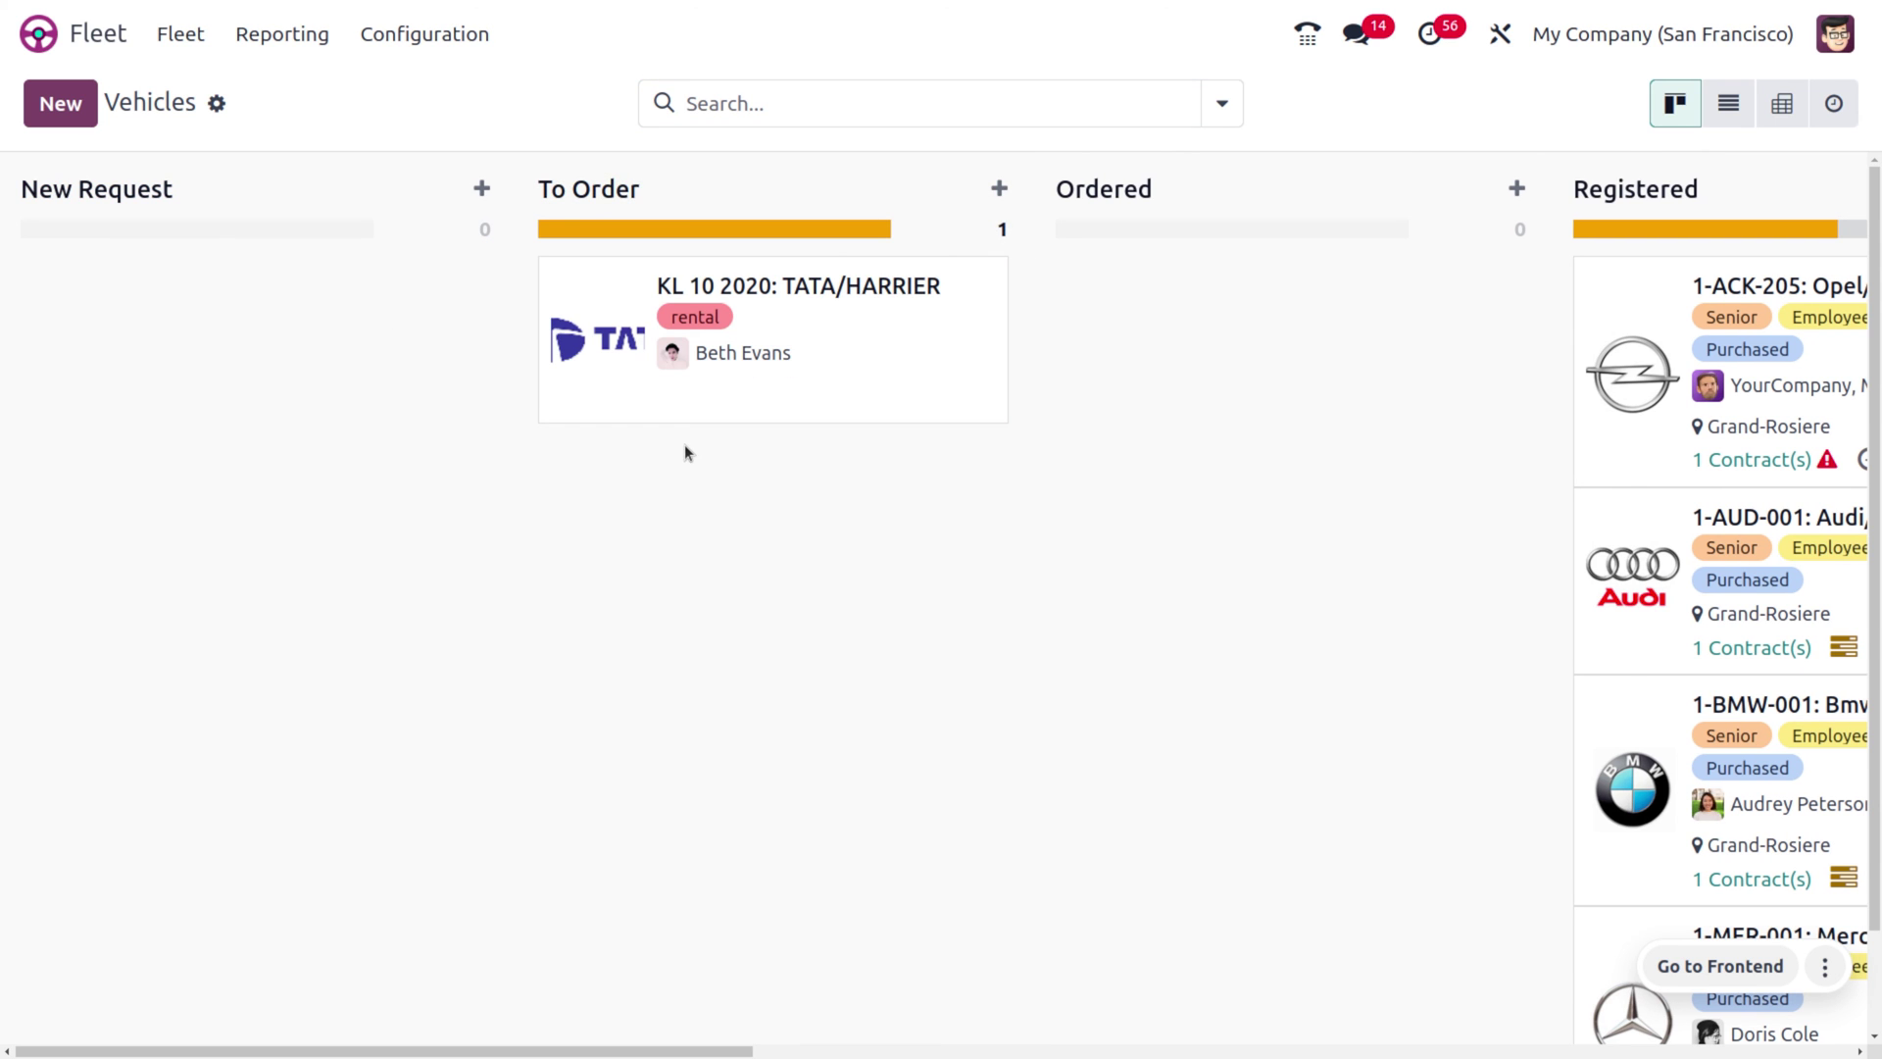
pyautogui.moveTo(870, 370); pyautogui.dragTo(1337, 489)
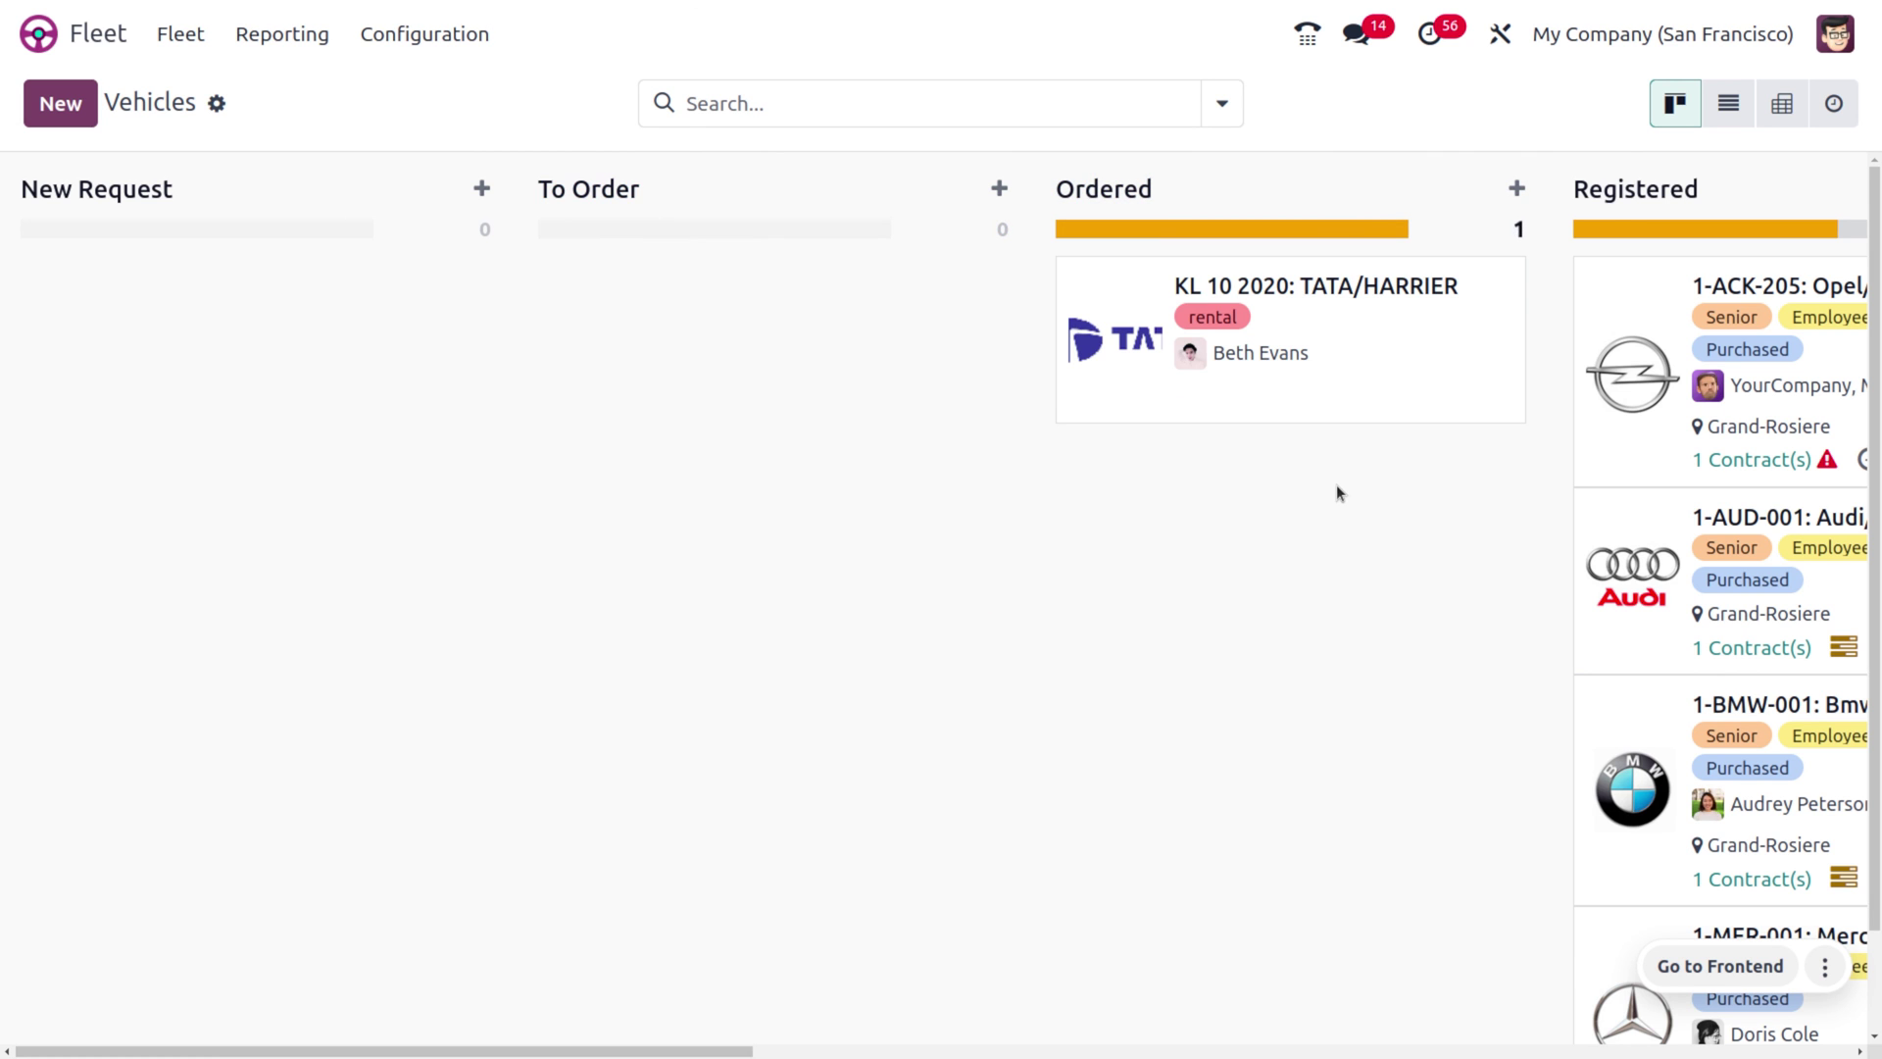
pyautogui.hscroll(5, 1337, 490)
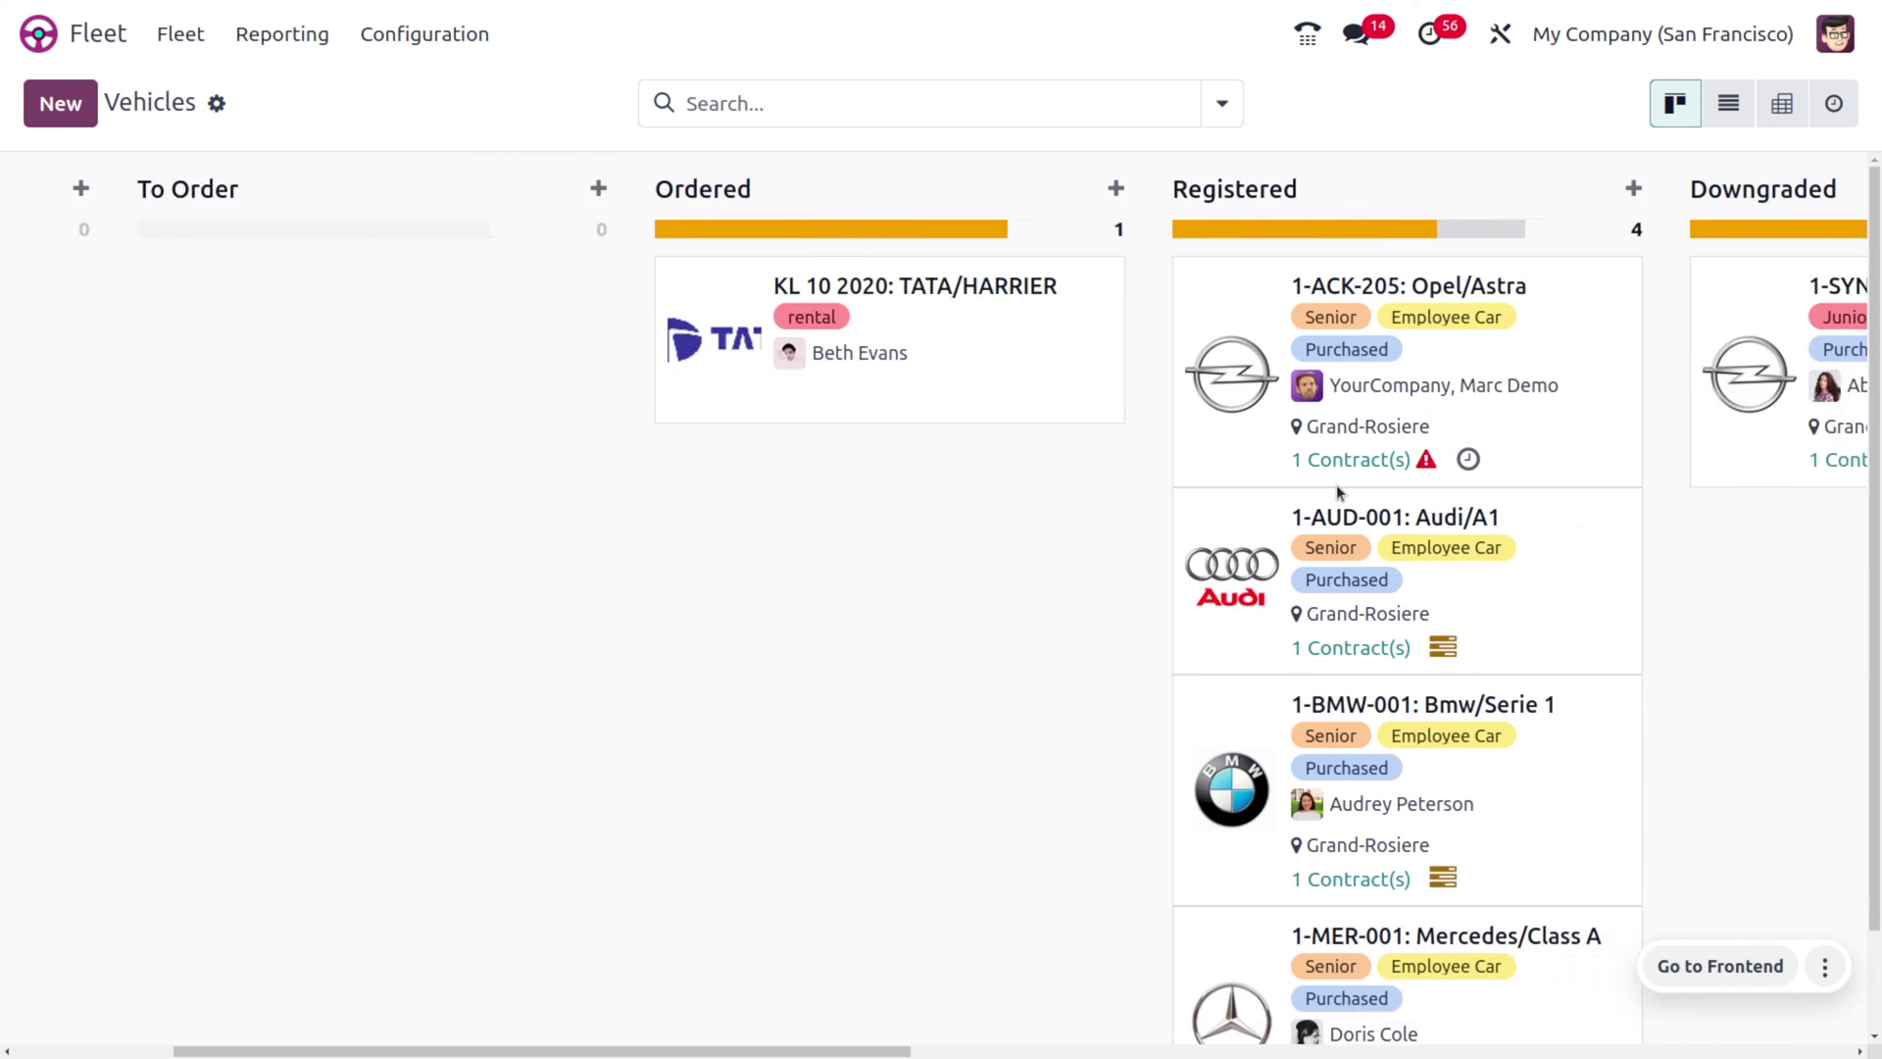
pyautogui.moveTo(938, 322); pyautogui.dragTo(1355, 1008)
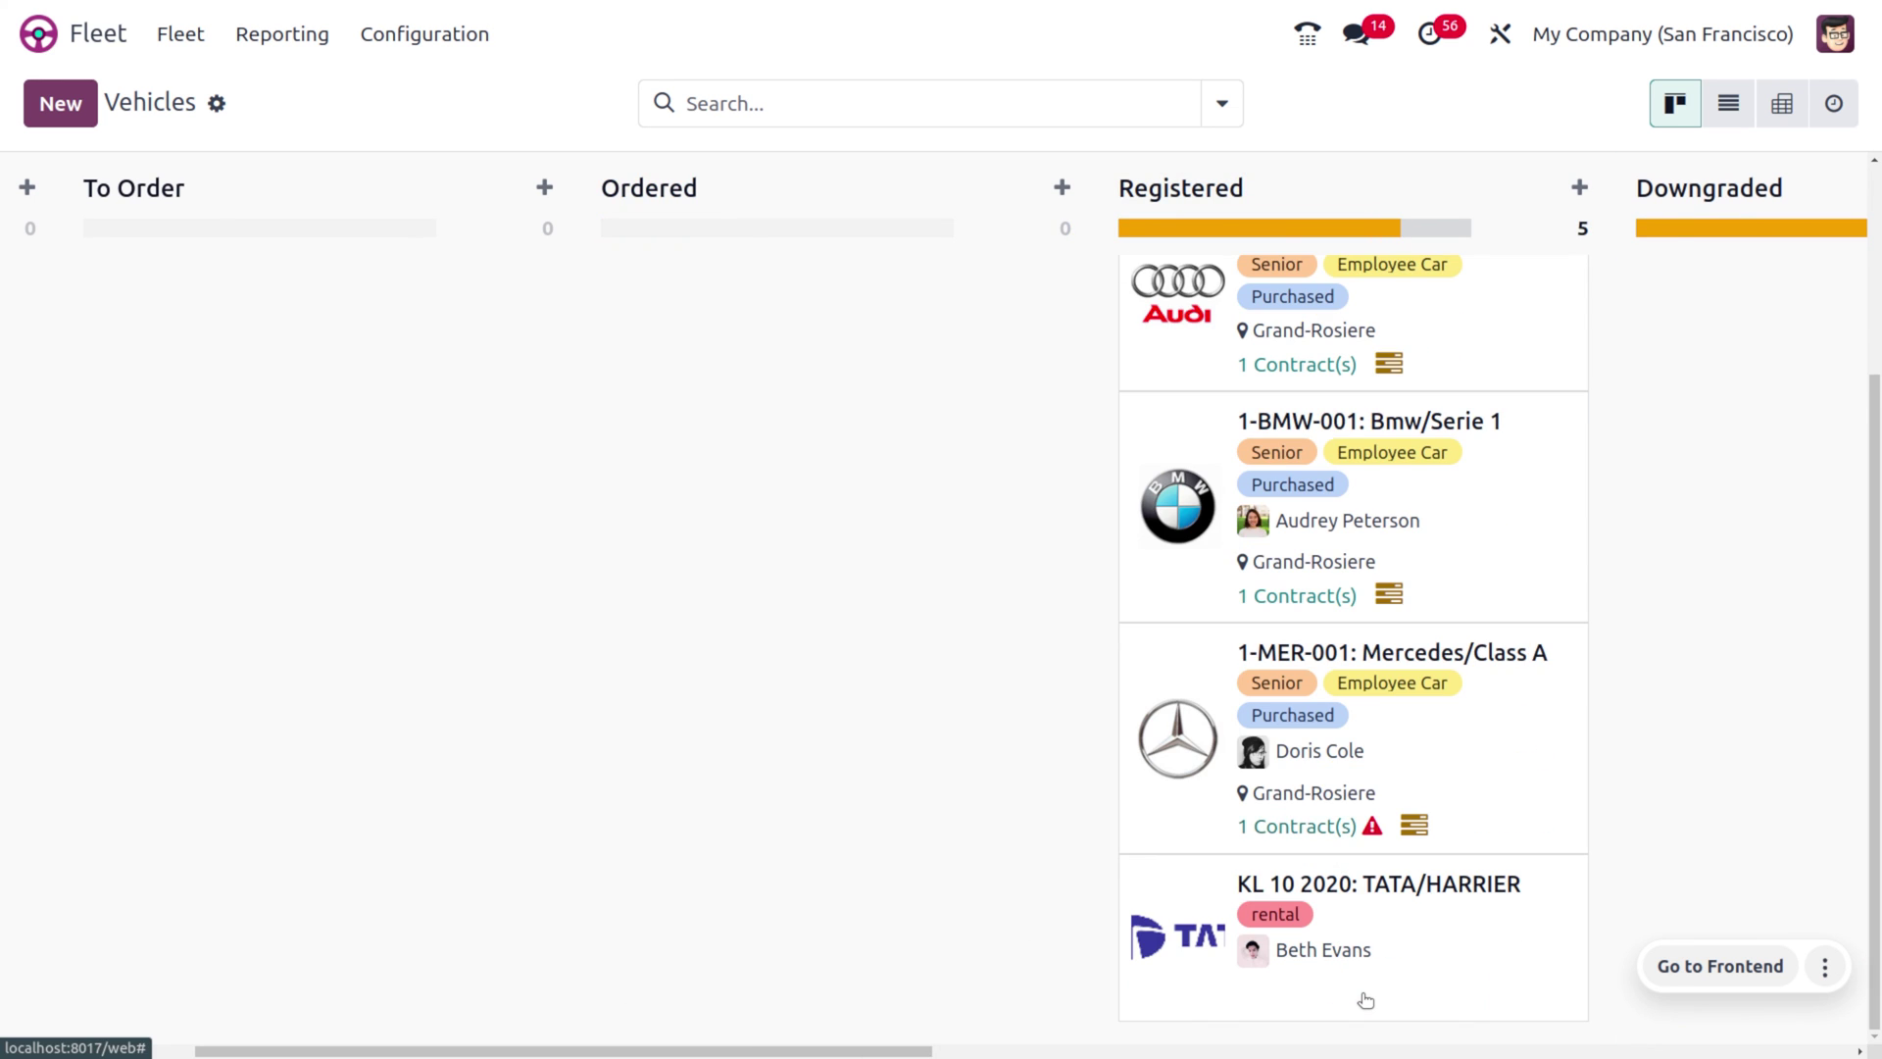
pyautogui.moveTo(1380, 995); pyautogui.dragTo(1101, 660)
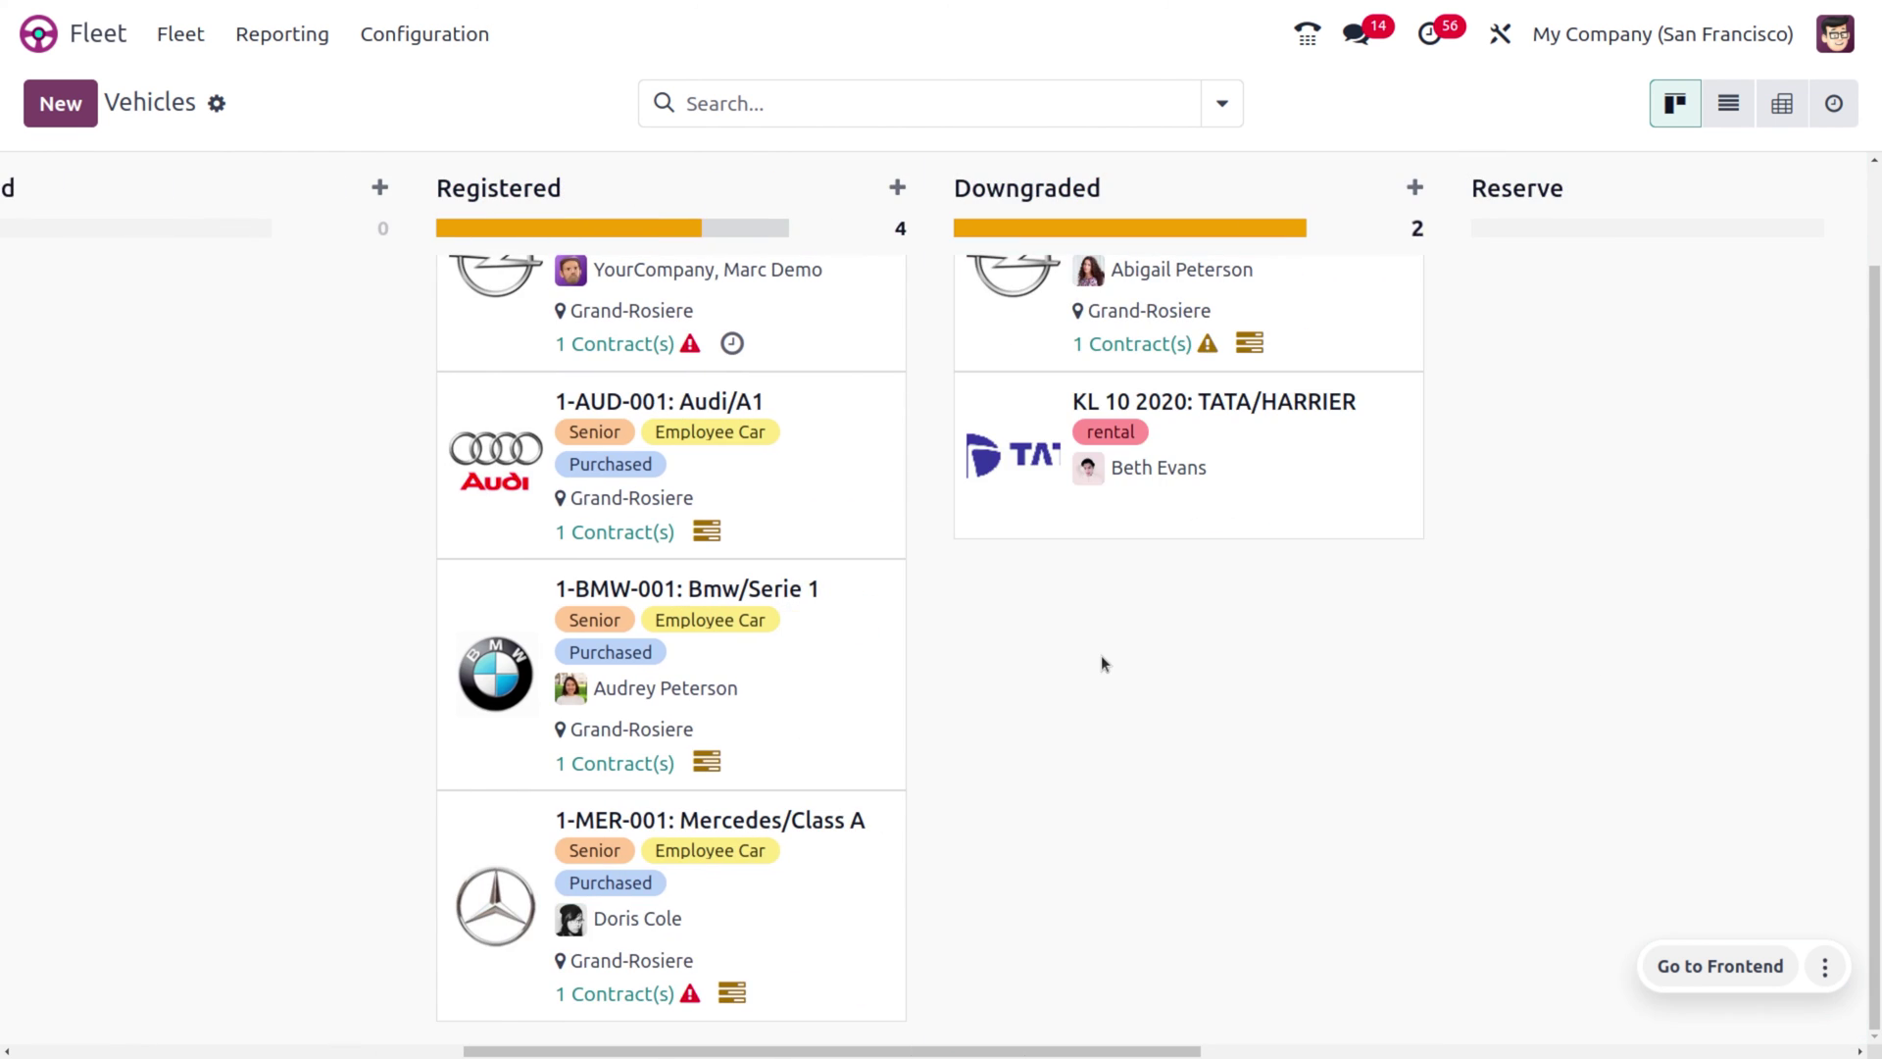
pyautogui.scroll(1, 1102, 655)
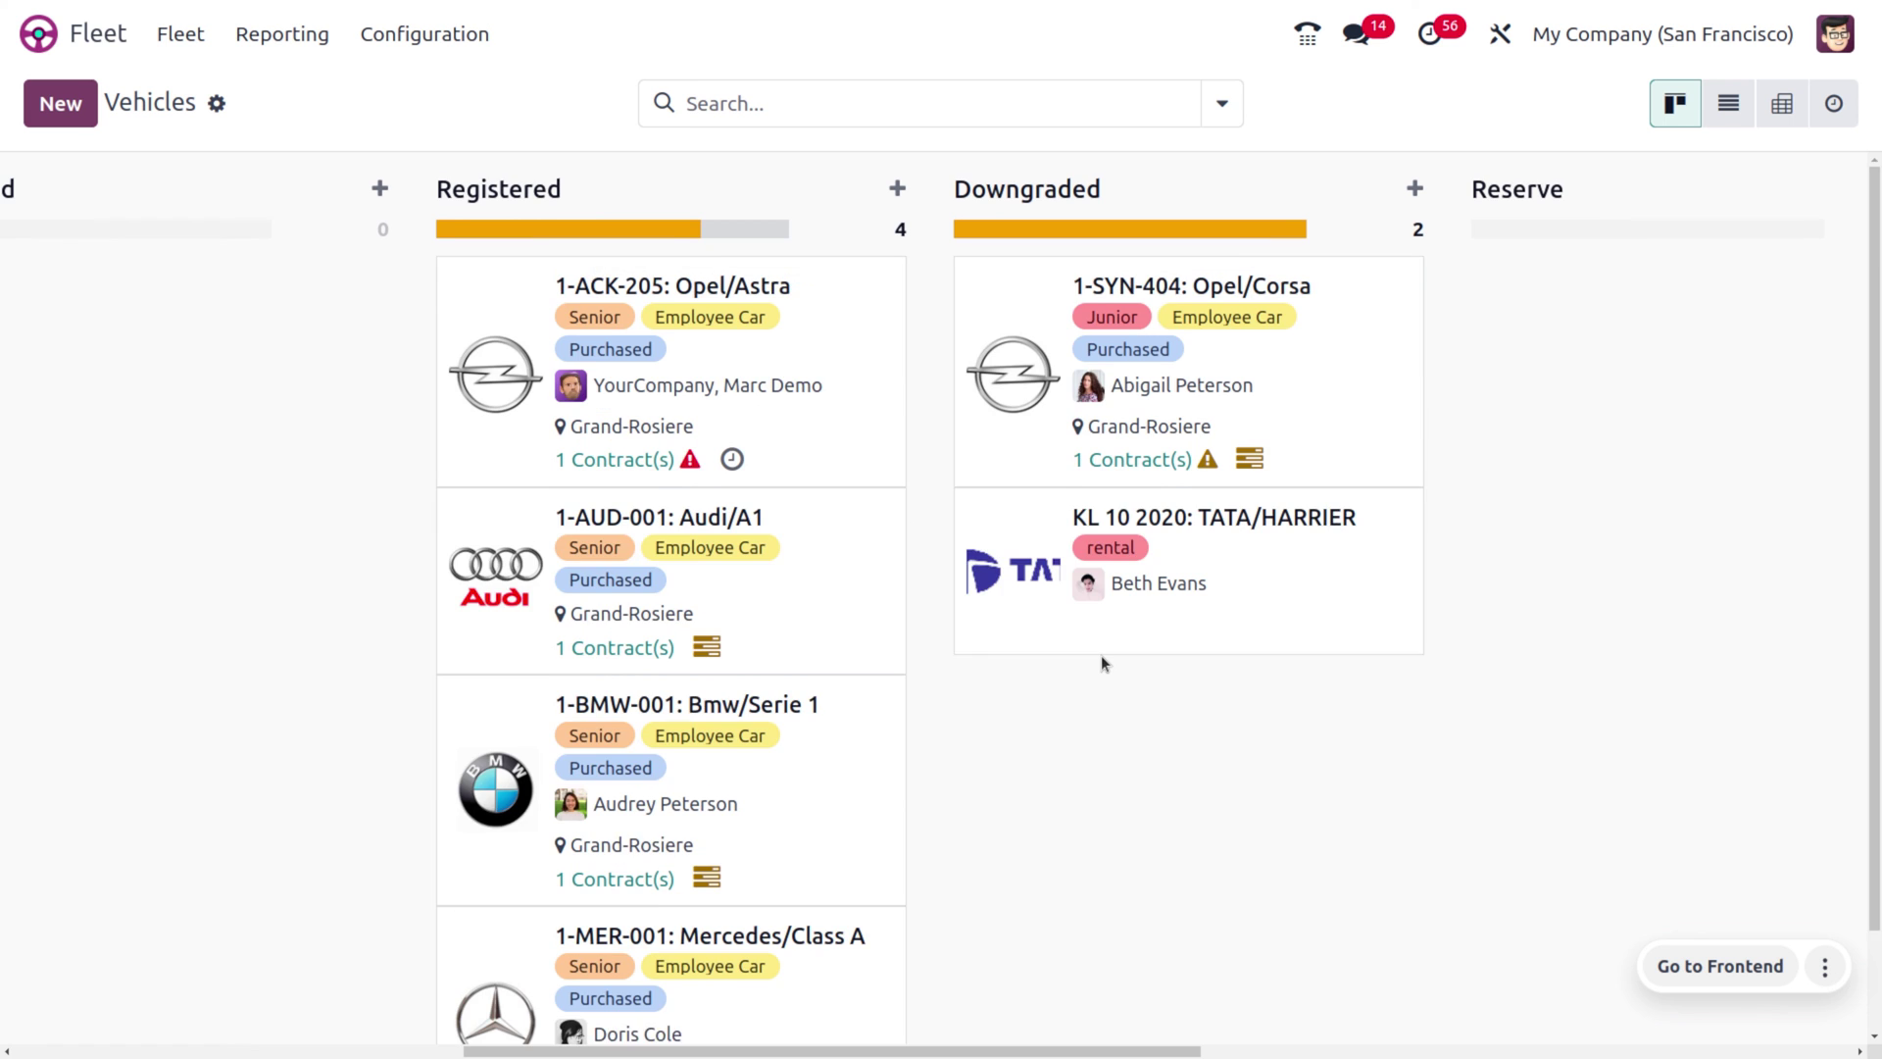